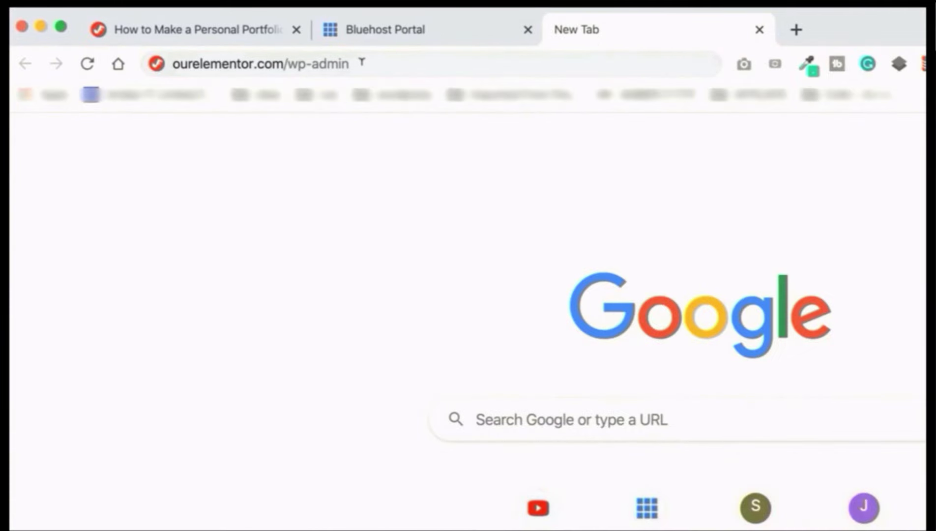
Load ourelementor.com/wp-admin and log in with the autofilled username and a retyped password.
click(361, 62)
key(Return)
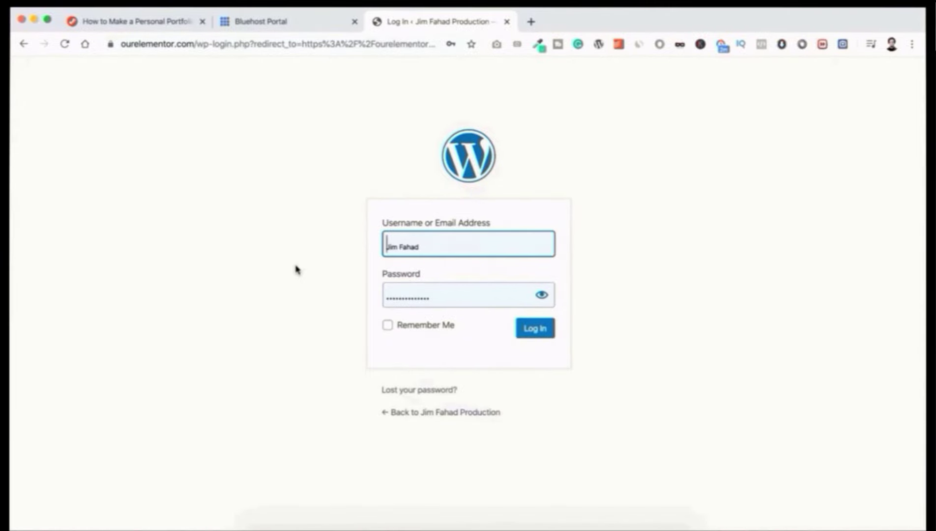
click(427, 244)
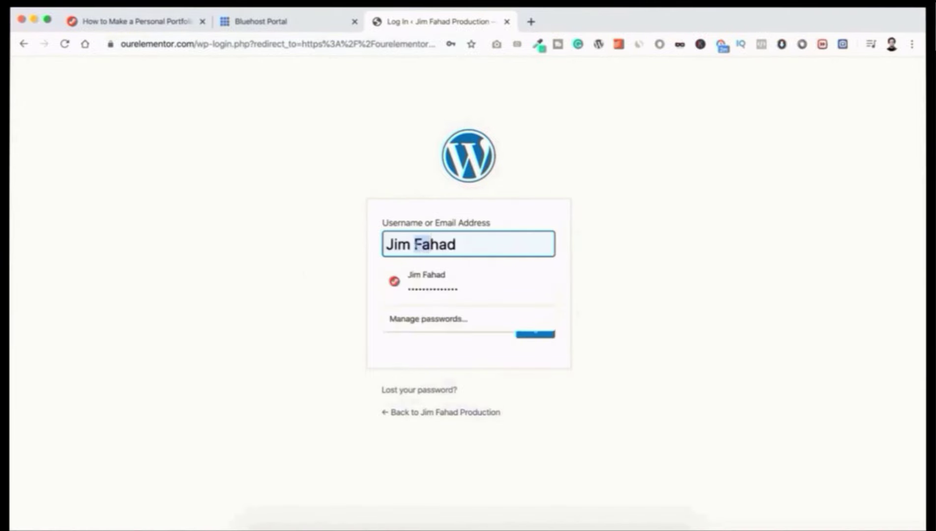
key(Return)
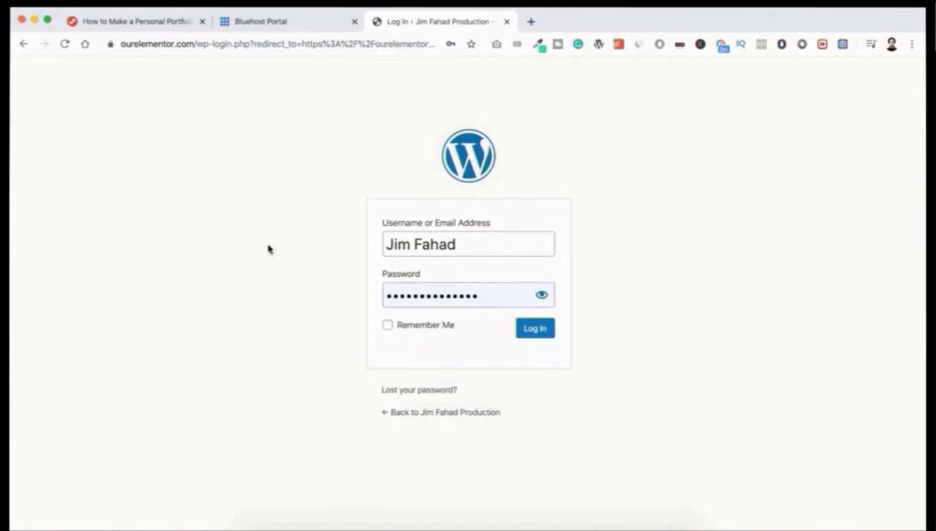
drag(482, 294, 363, 302)
text(••••••)
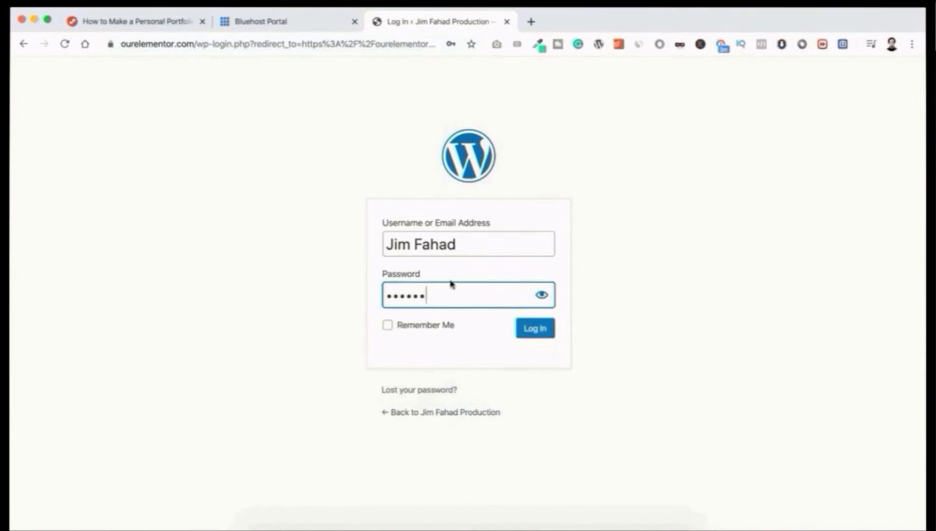
click(540, 296)
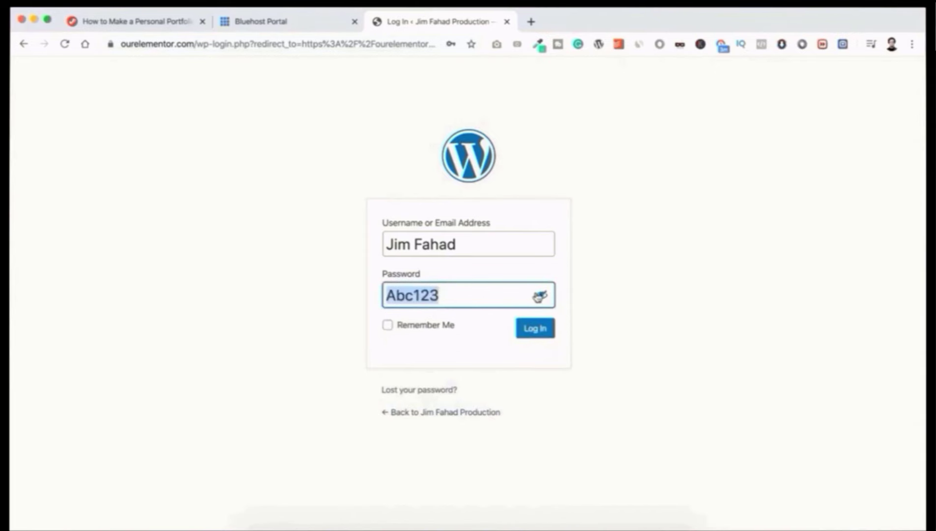
click(535, 328)
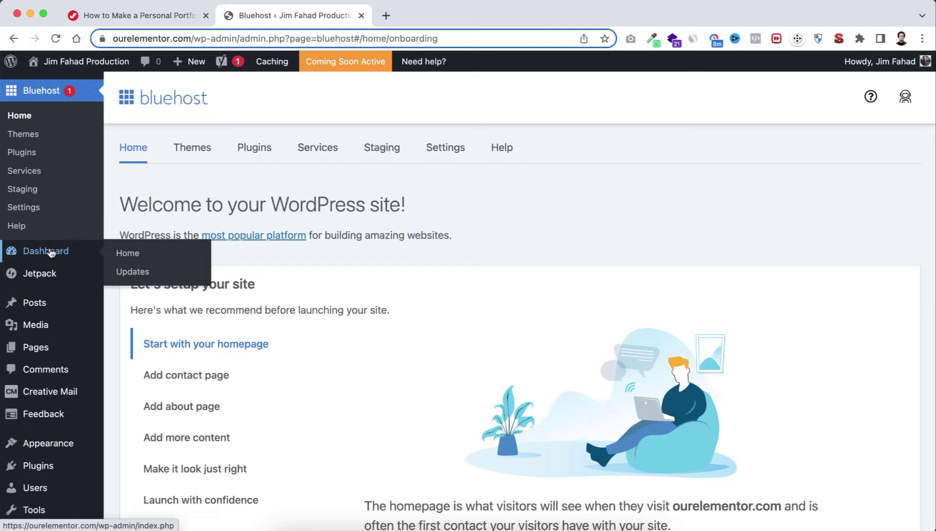
Switch from the Bluehost welcome screen to the WordPress Dashboard via the left admin menu.
mouse_move(40, 347)
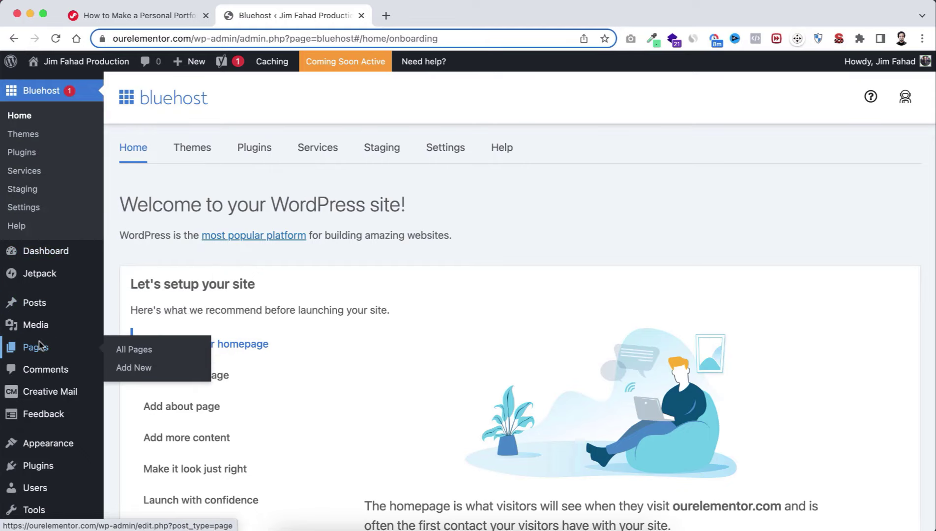
mouse_move(44, 498)
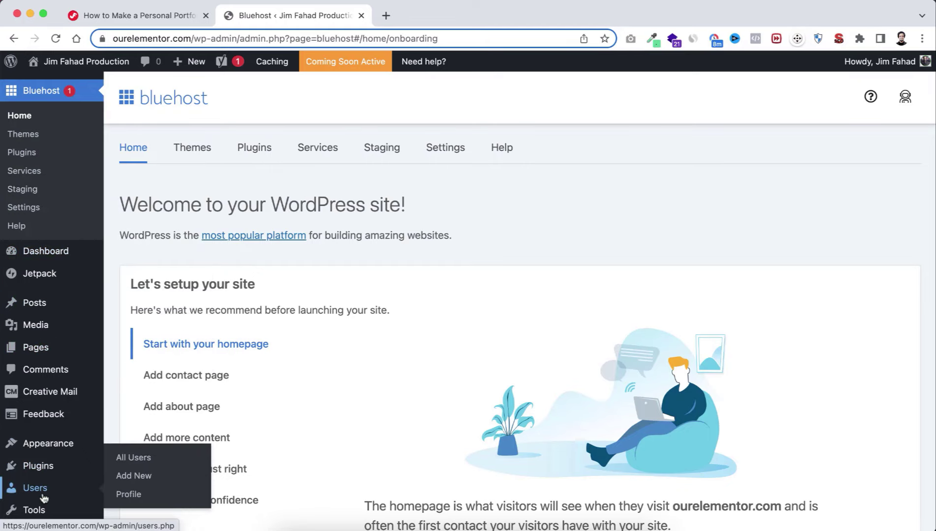
scroll(44, 498, down, 3)
mouse_move(59, 463)
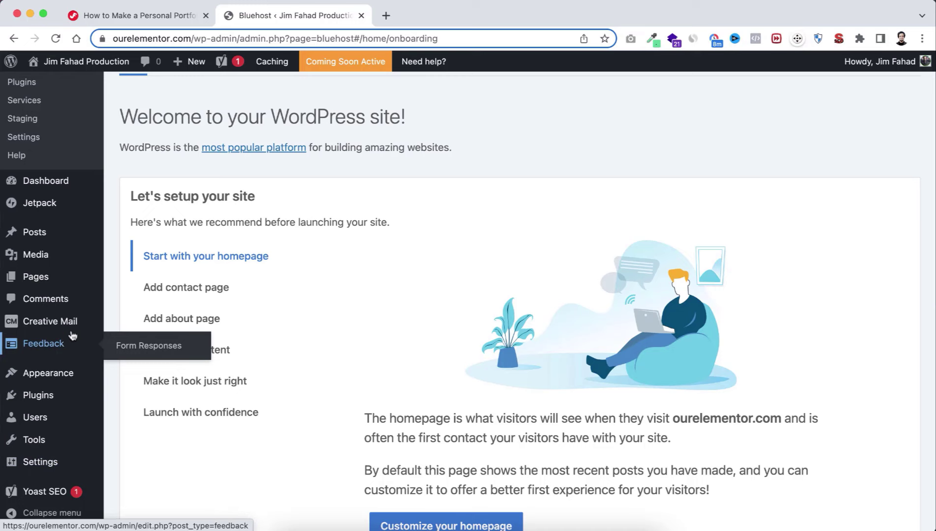
mouse_move(77, 269)
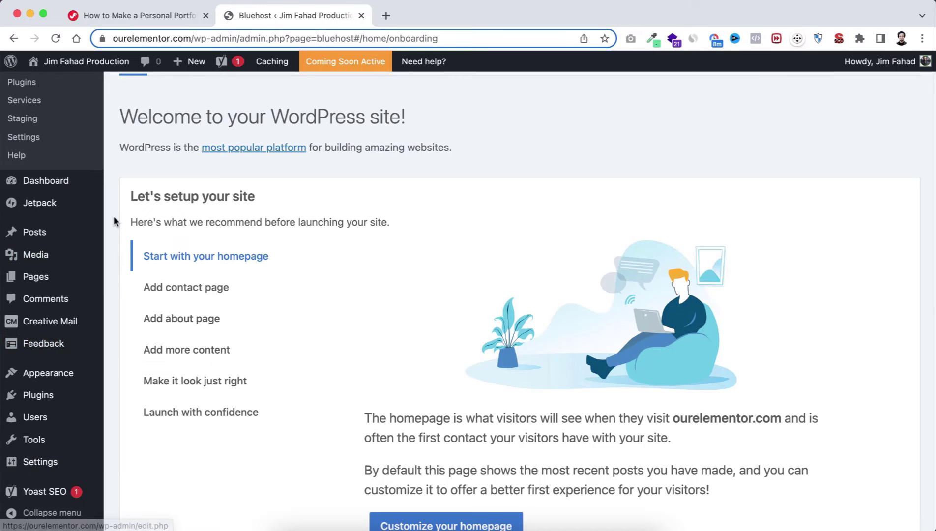
scroll(114, 220, up, 3)
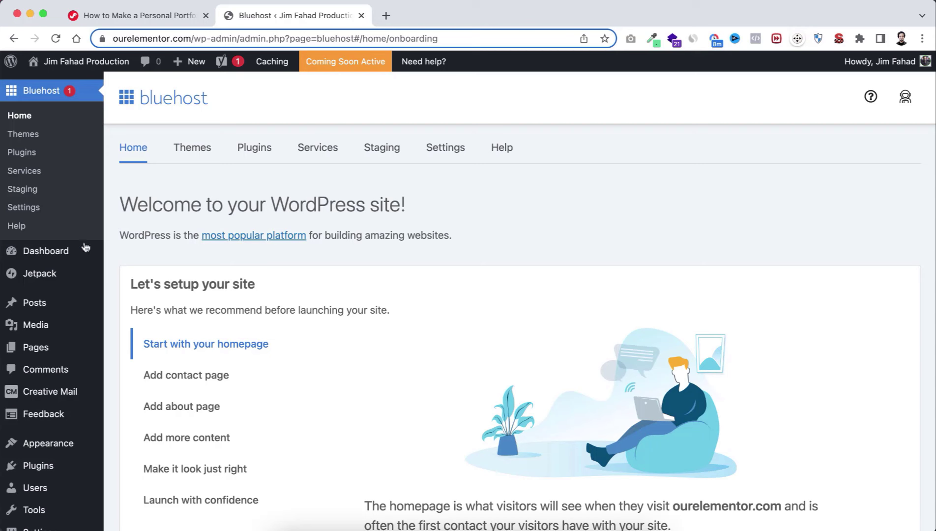
click(48, 253)
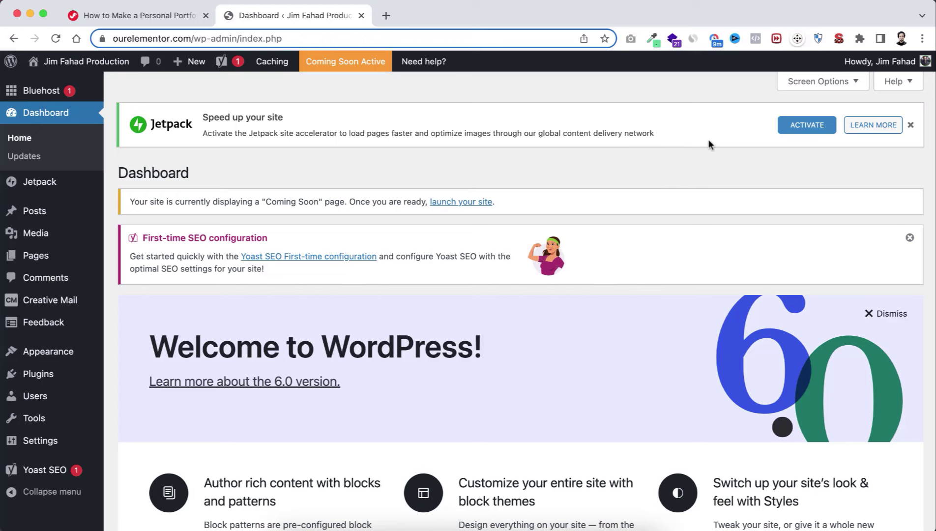
Dismiss the Jetpack, Yoast SEO and Welcome to WordPress notices.
click(910, 125)
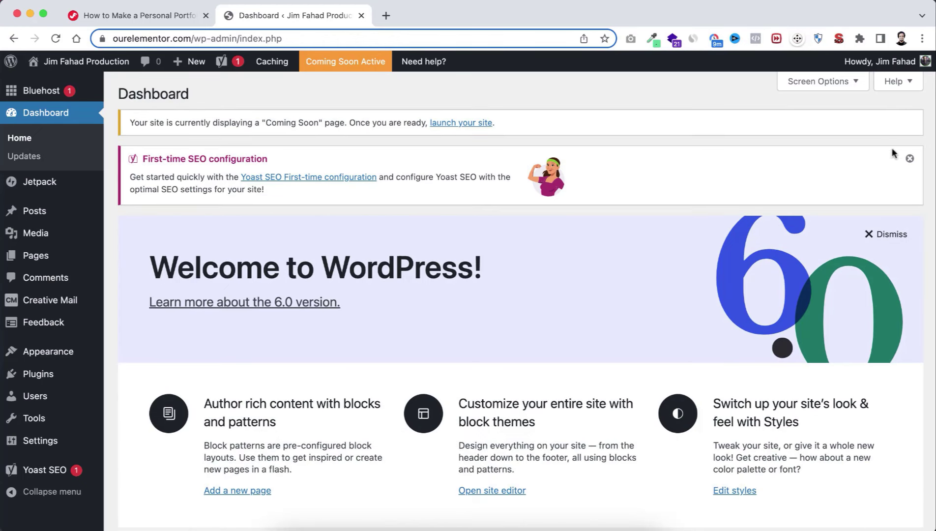
click(909, 160)
click(868, 166)
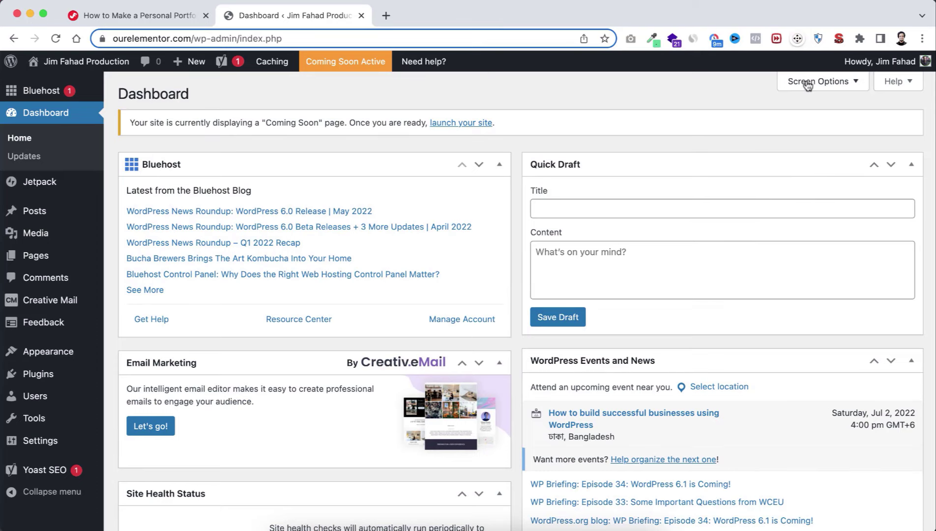
Hide all Dashboard widgets in Screen Options, from Events and News to Quick Draft.
click(823, 82)
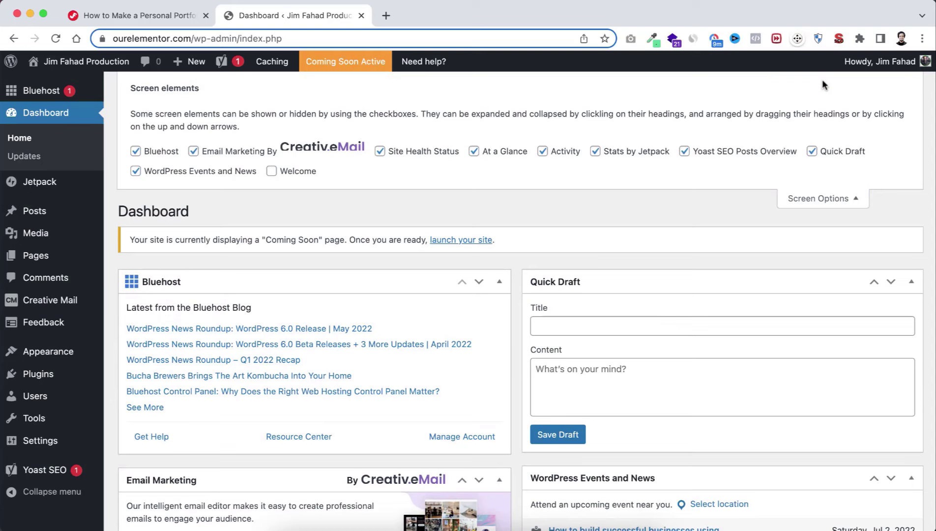
click(164, 175)
click(160, 152)
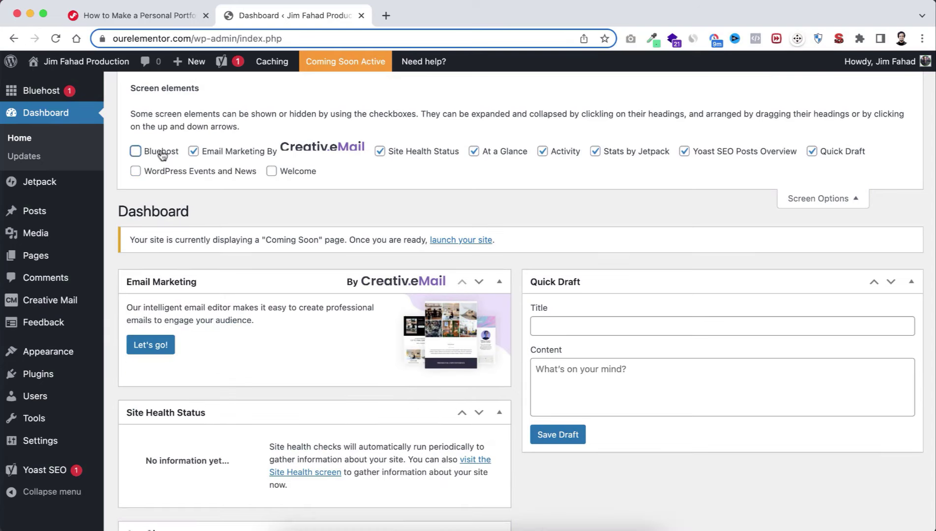
click(226, 153)
click(401, 156)
click(496, 154)
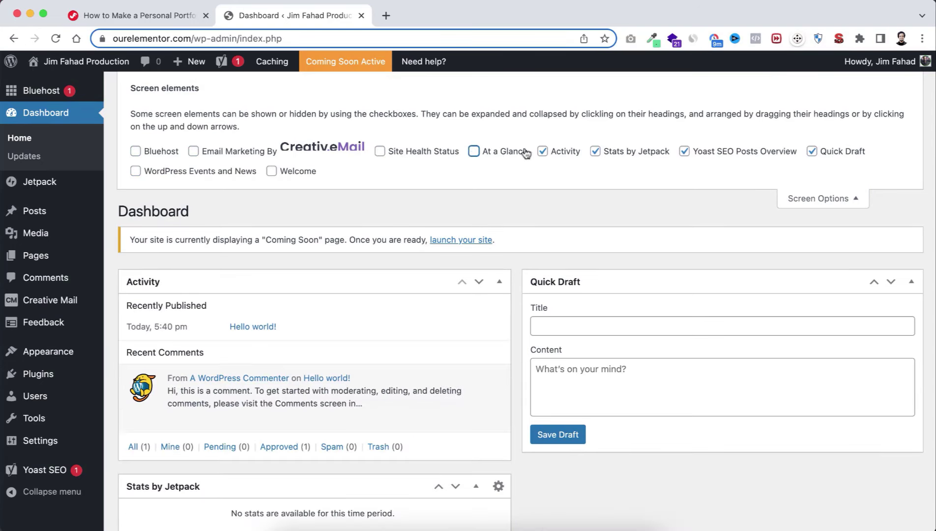
click(545, 154)
click(609, 155)
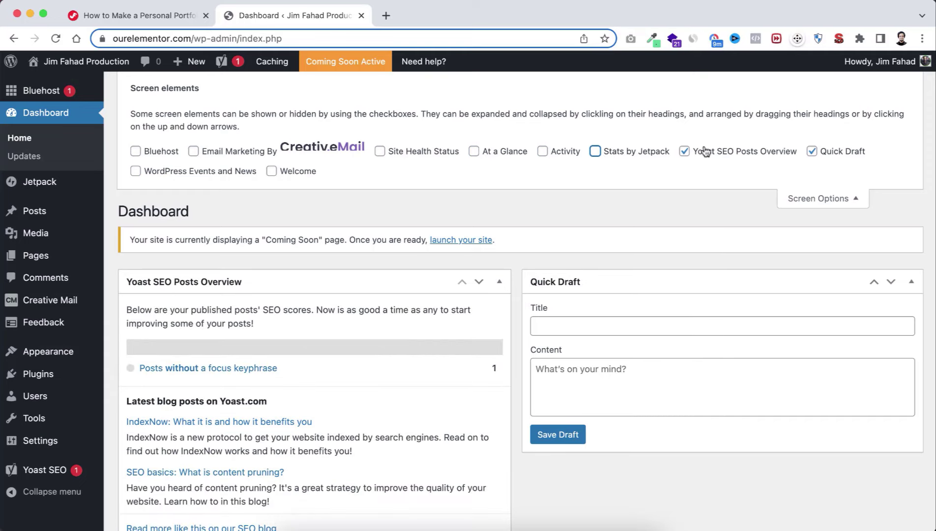
click(704, 153)
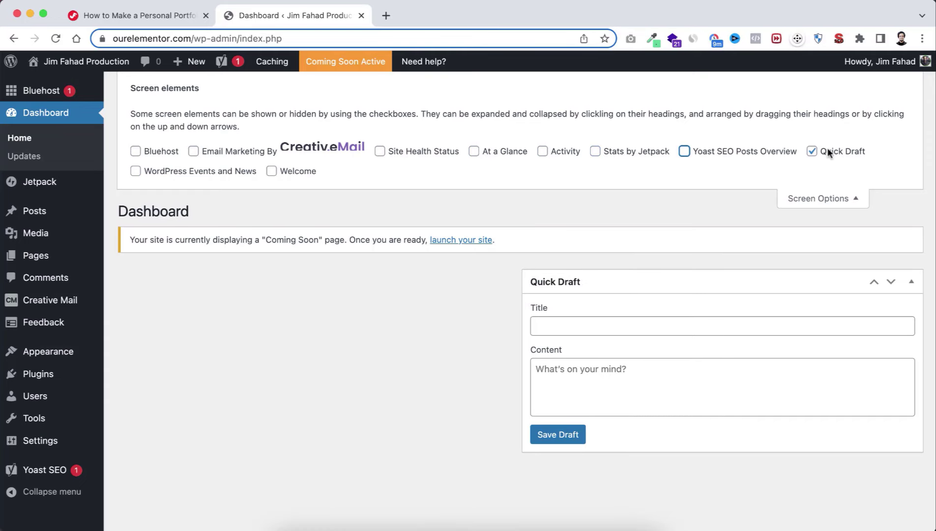
click(826, 148)
click(825, 198)
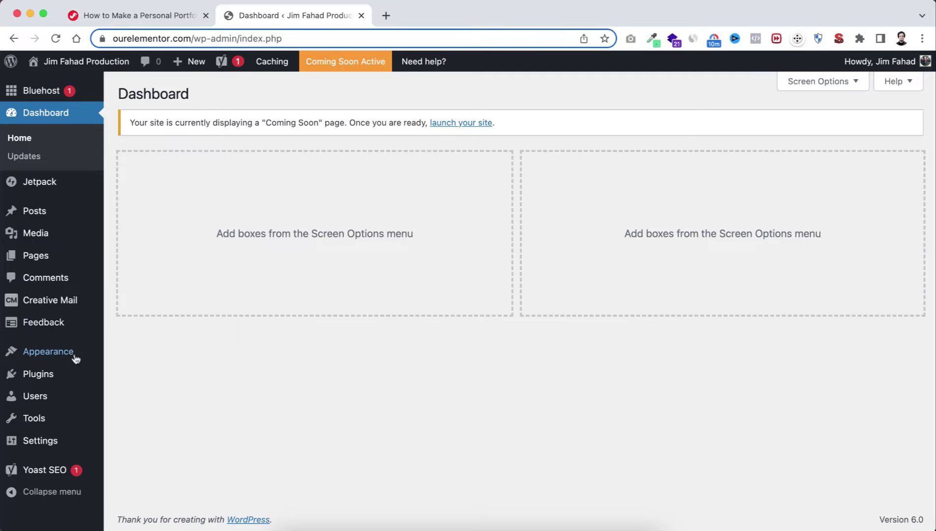
Open the Profile page and preview Light, Modern and Blue colour schemes, then keep Default.
mouse_move(28, 396)
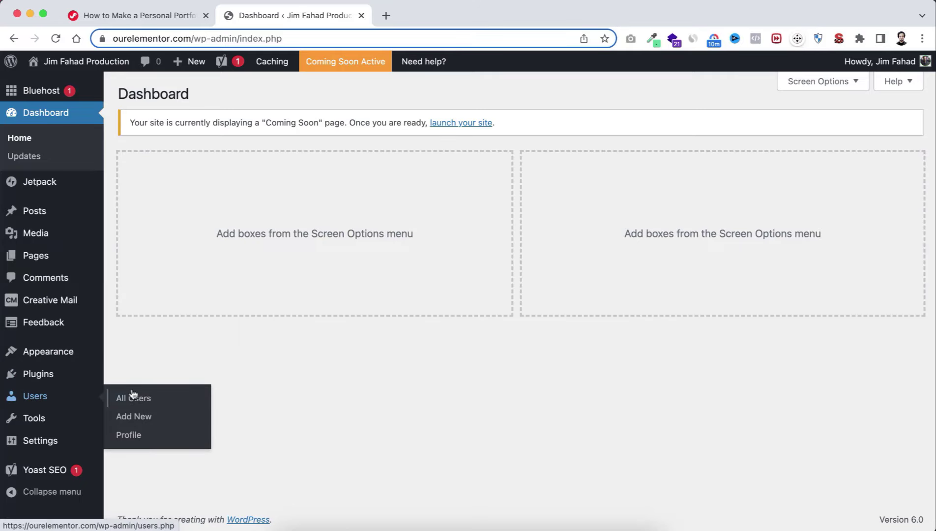
click(134, 436)
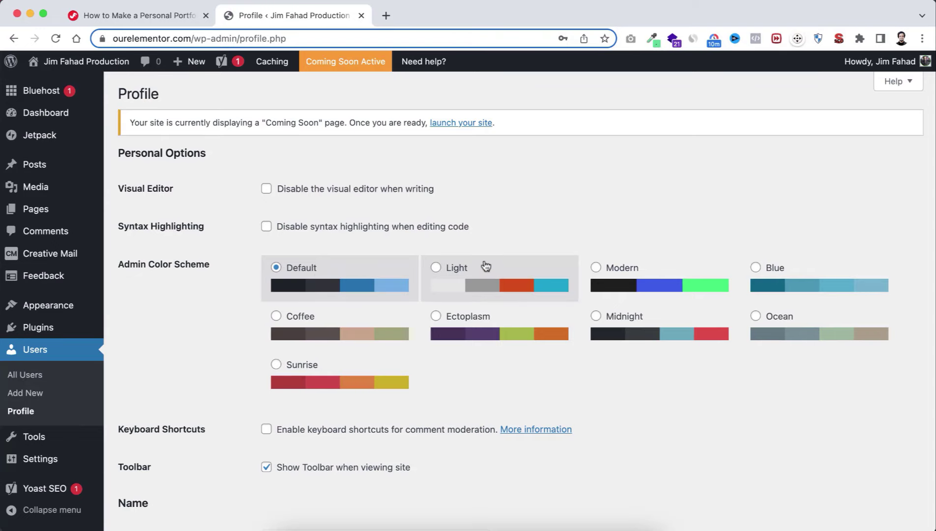
click(463, 275)
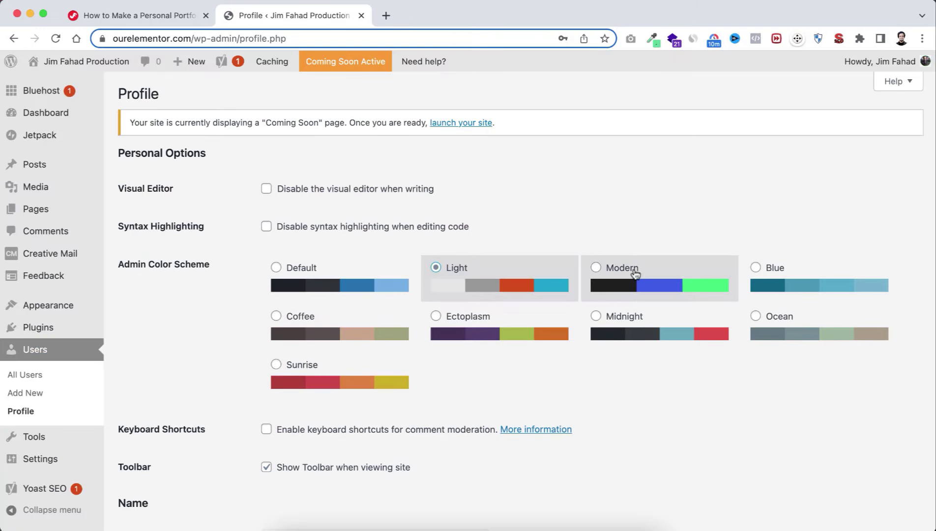
click(632, 268)
click(774, 274)
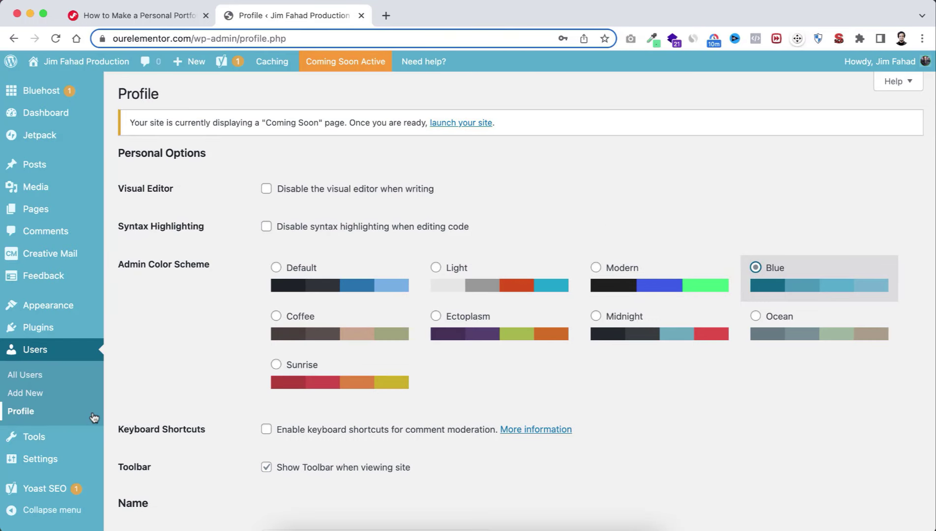
click(306, 271)
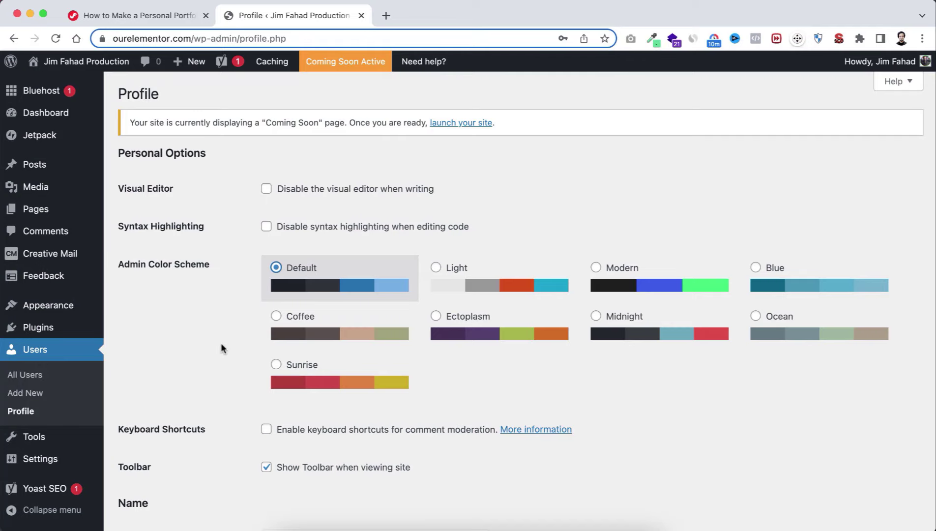
Replace the generated password with a typed new password and save with Update Profile.
scroll(225, 461, down, 5)
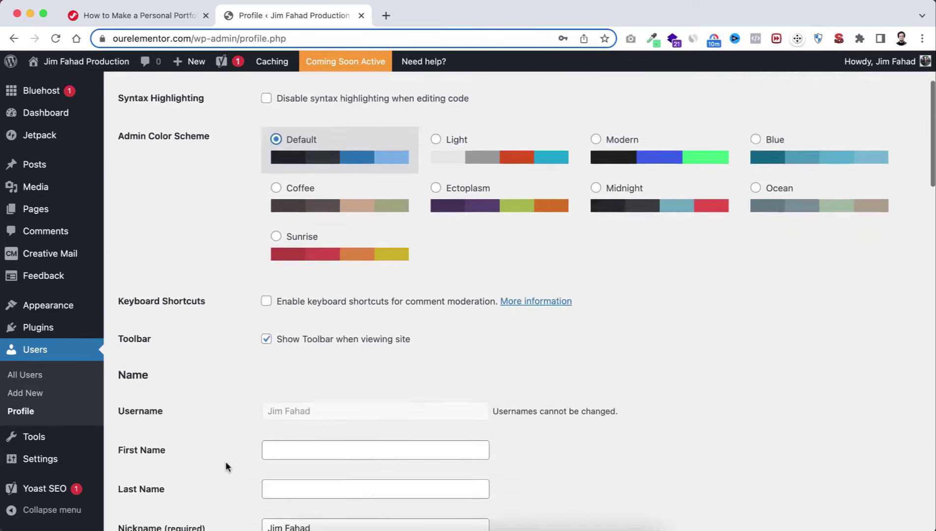
scroll(225, 461, down, 15)
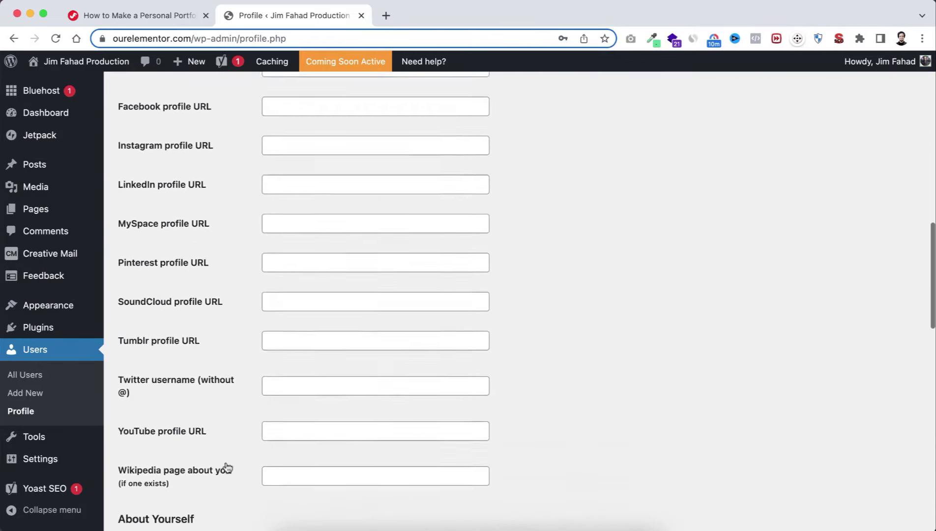
scroll(228, 468, down, 4)
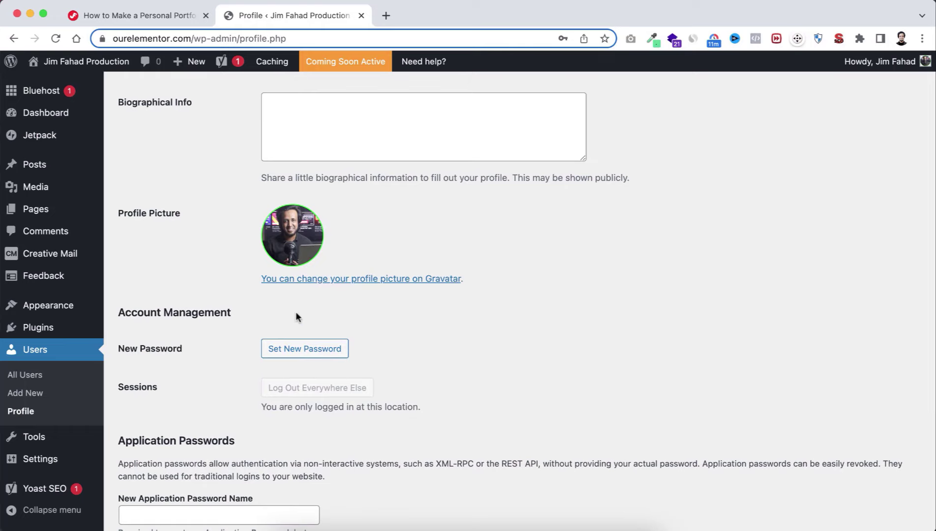
click(307, 350)
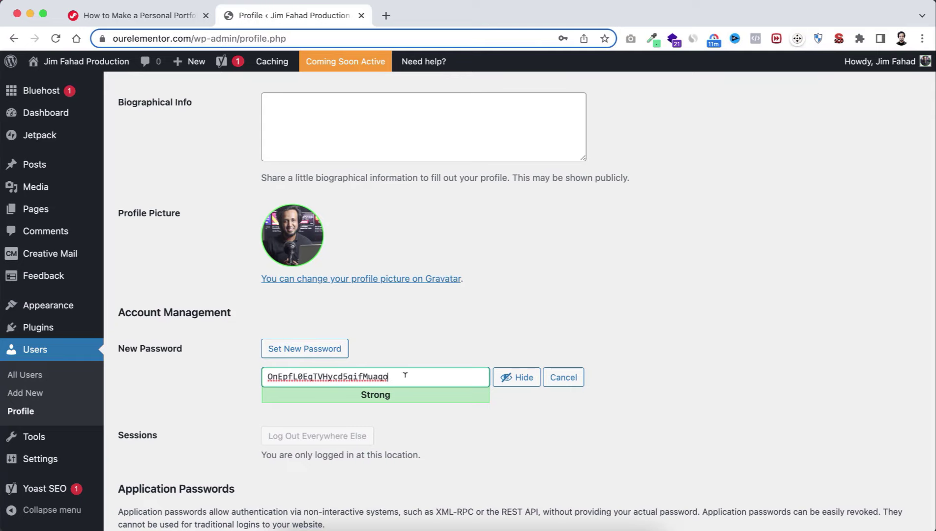
click(507, 377)
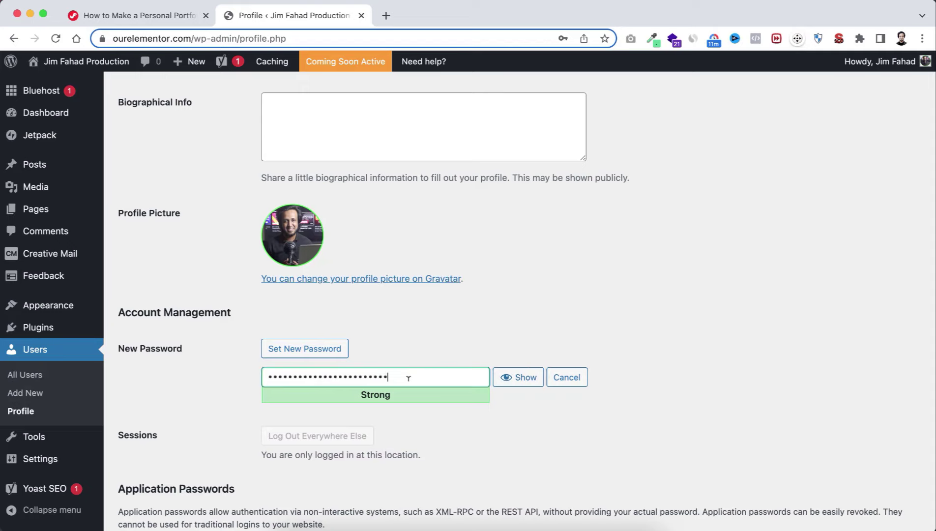
key(super+a)
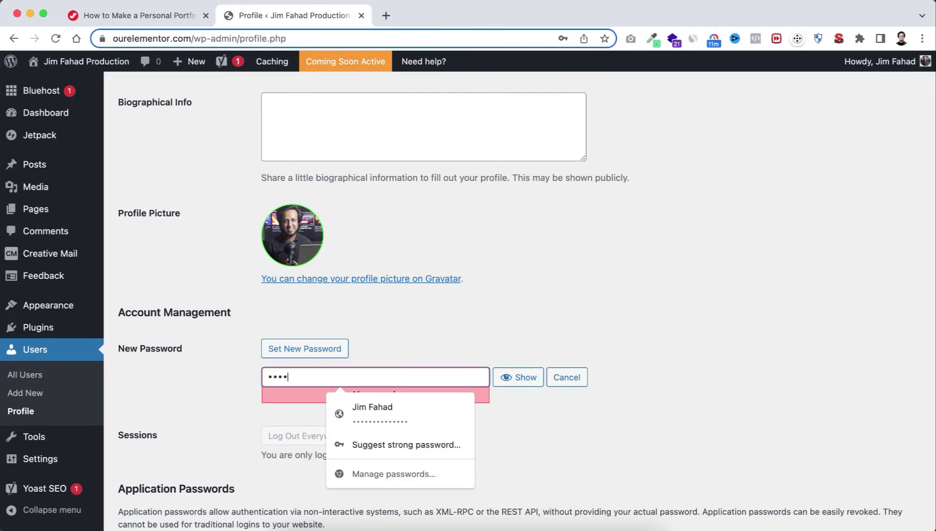
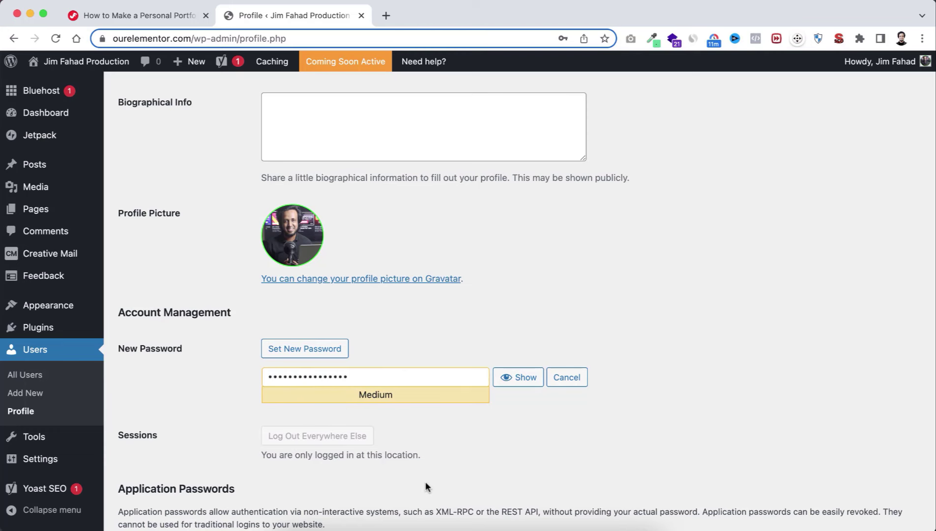
scroll(426, 481, down, 8)
scroll(426, 480, down, 2)
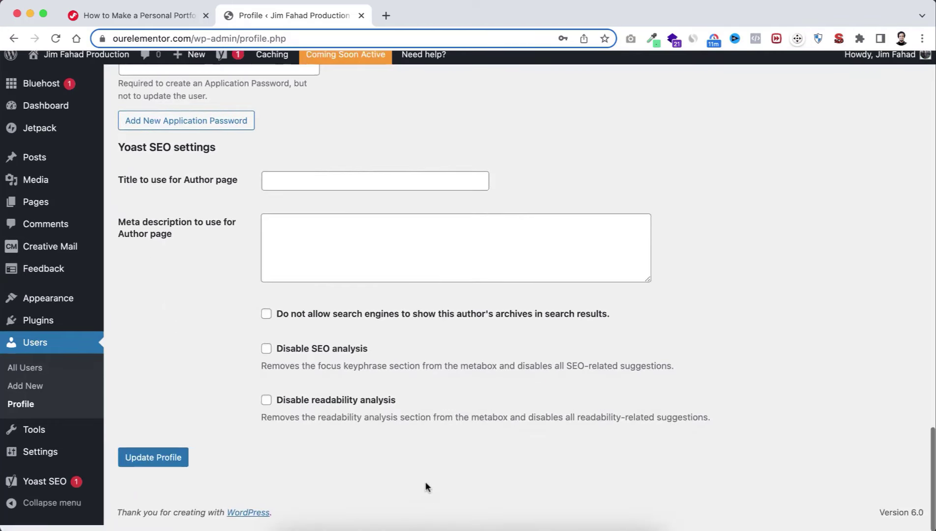
click(173, 466)
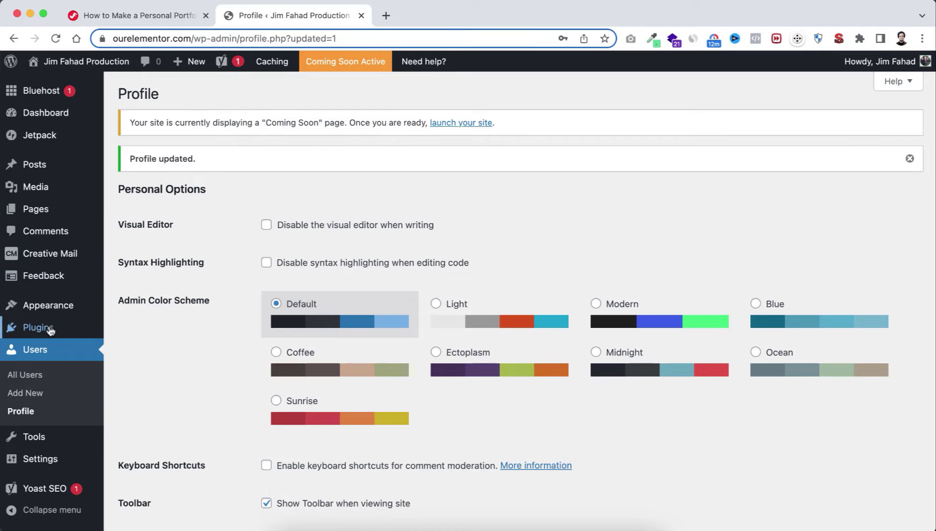
Open Installed Plugins and tick Akismet Anti-Spam, Bluehost and Creative Mail.
mouse_move(48, 331)
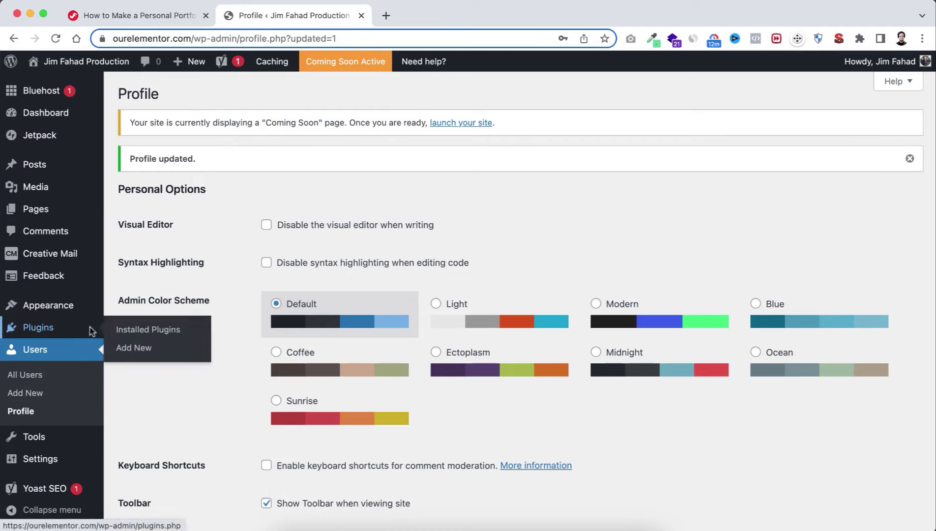
click(161, 332)
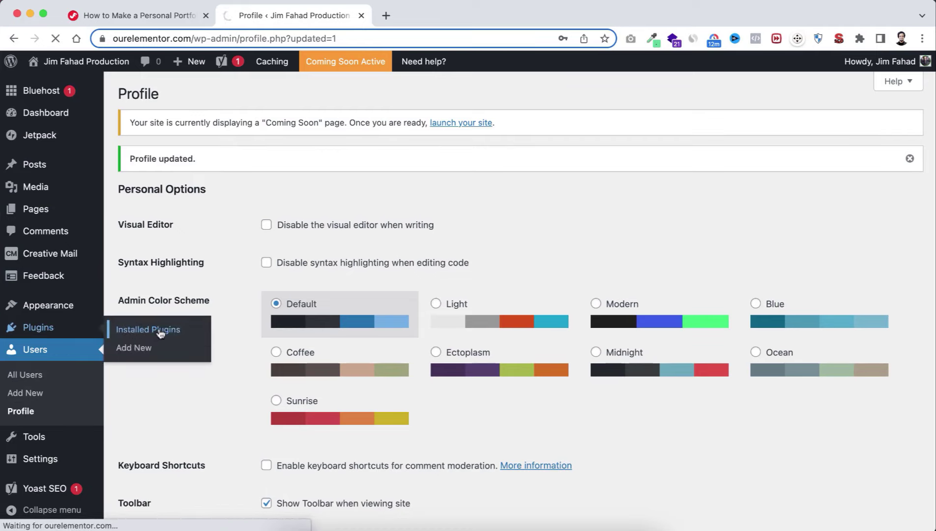
scroll(379, 362, down, 3)
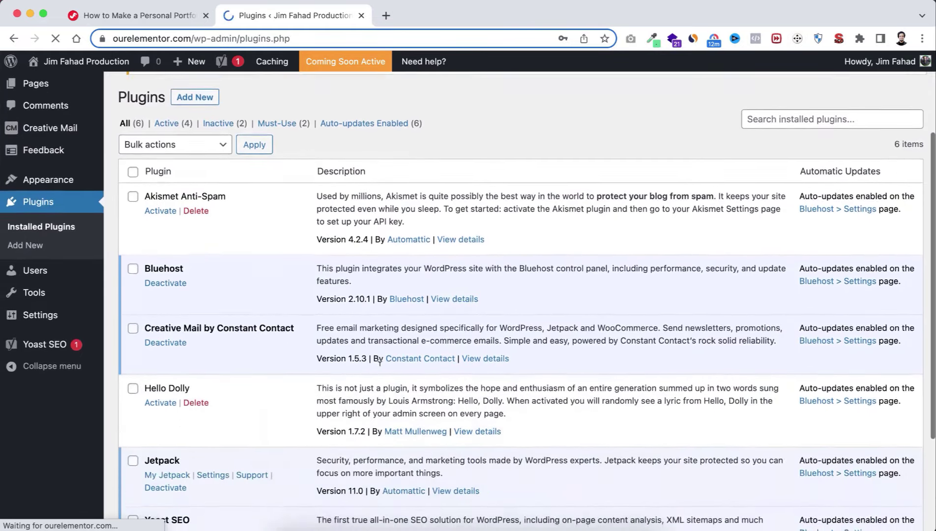
scroll(380, 362, down, 2)
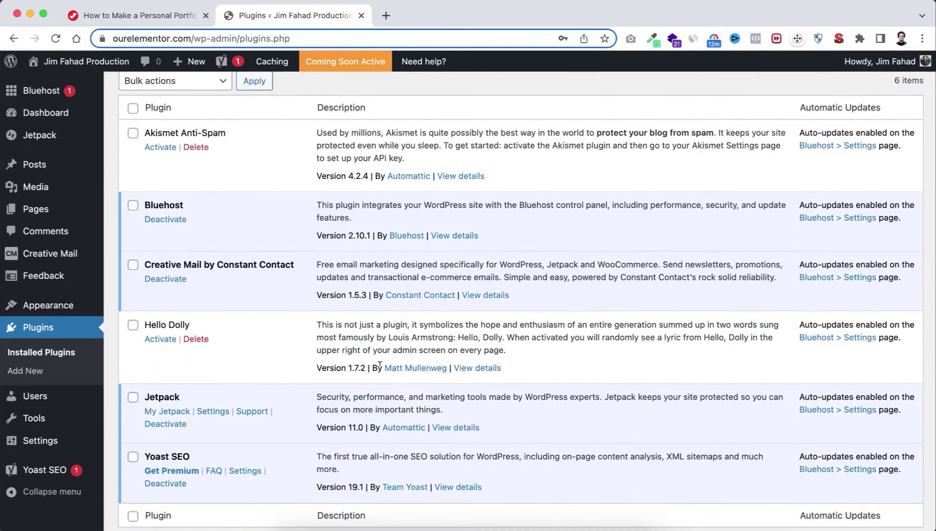
scroll(379, 365, down, 2)
scroll(379, 364, up, 2)
scroll(379, 365, down, 2)
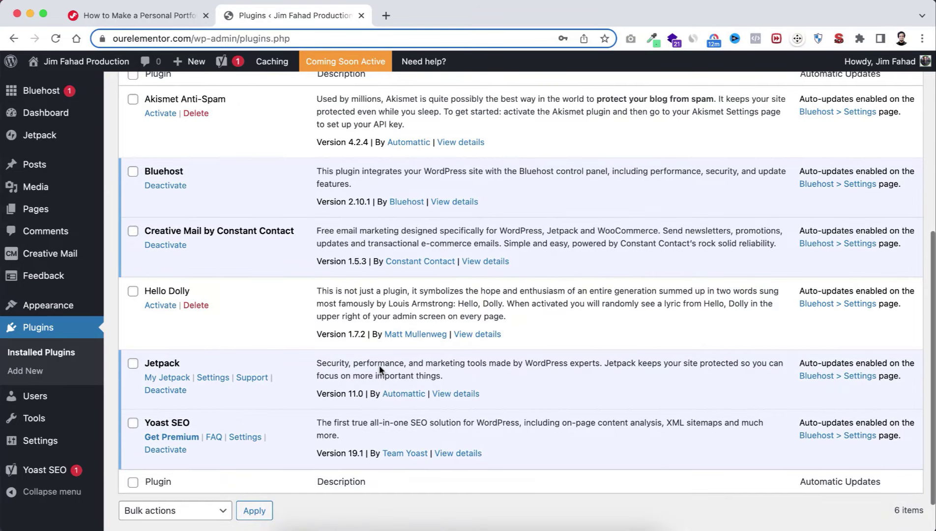
scroll(379, 365, up, 5)
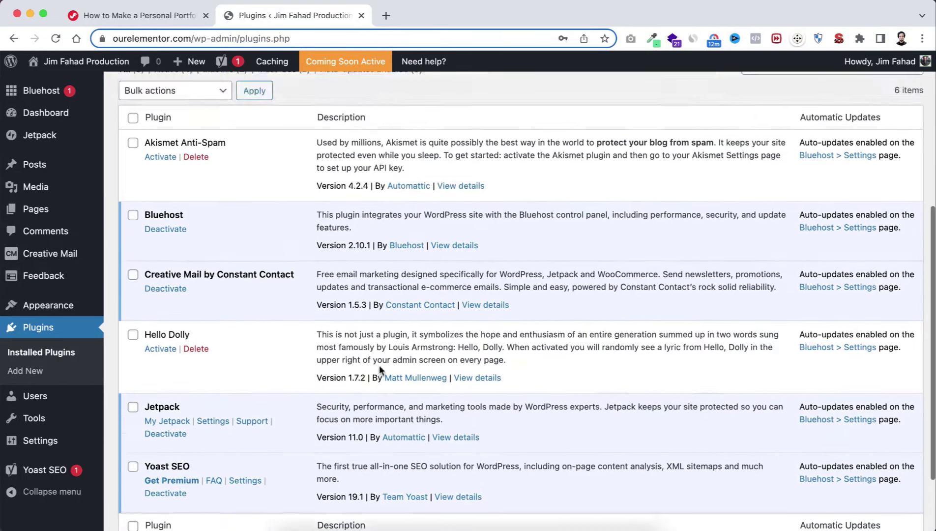
scroll(336, 356, down, 1)
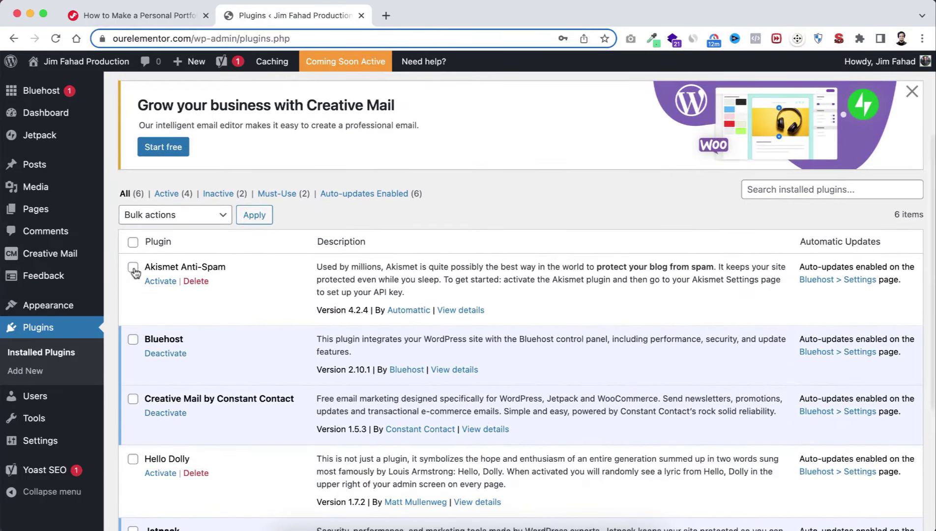
click(133, 267)
click(133, 339)
click(133, 398)
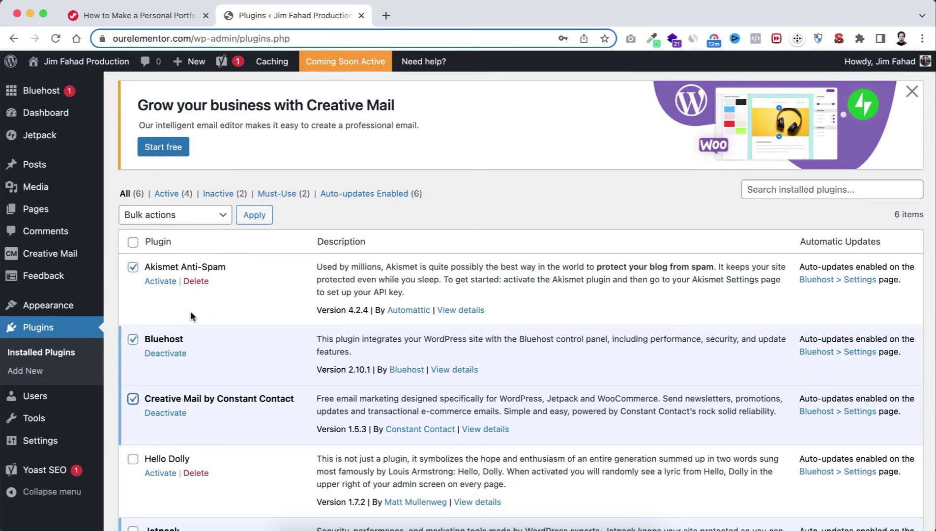
Select every plugin and apply the Deactivate bulk action.
click(134, 243)
scroll(193, 282, down, 1)
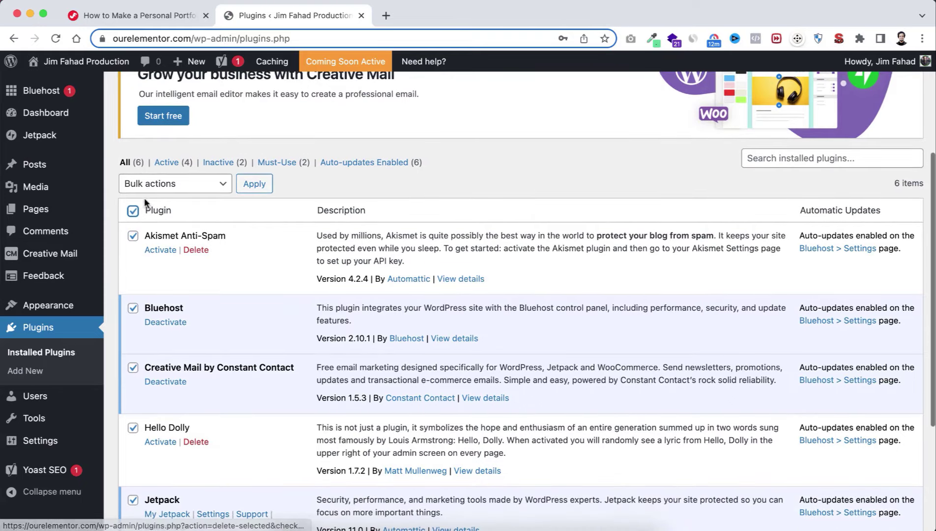
click(167, 186)
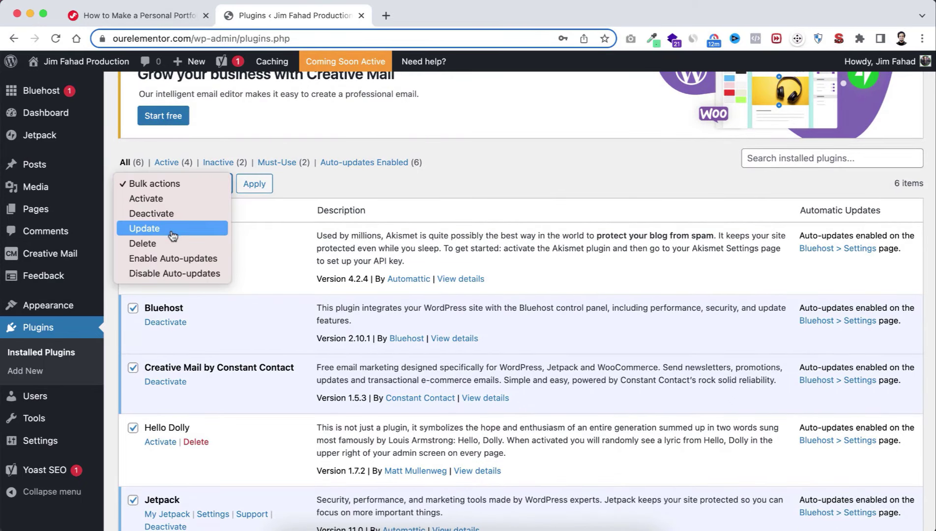
click(171, 216)
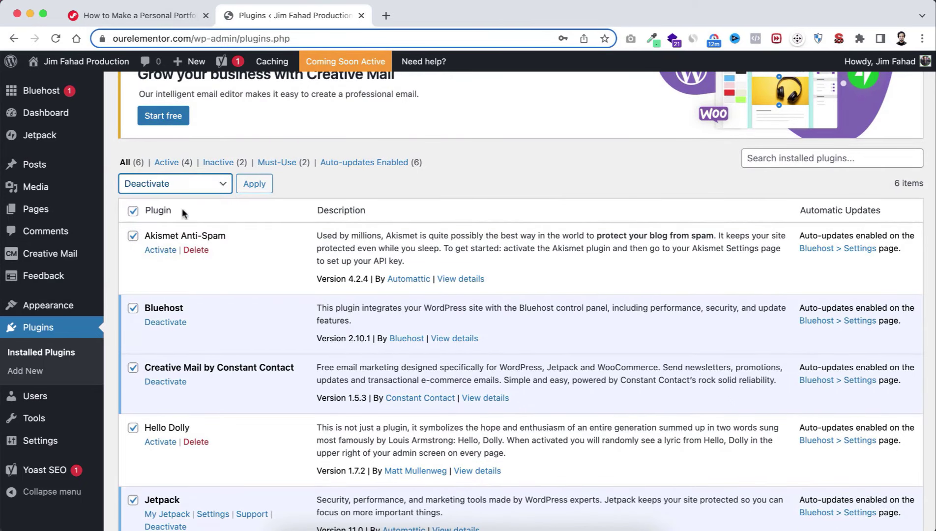
click(256, 185)
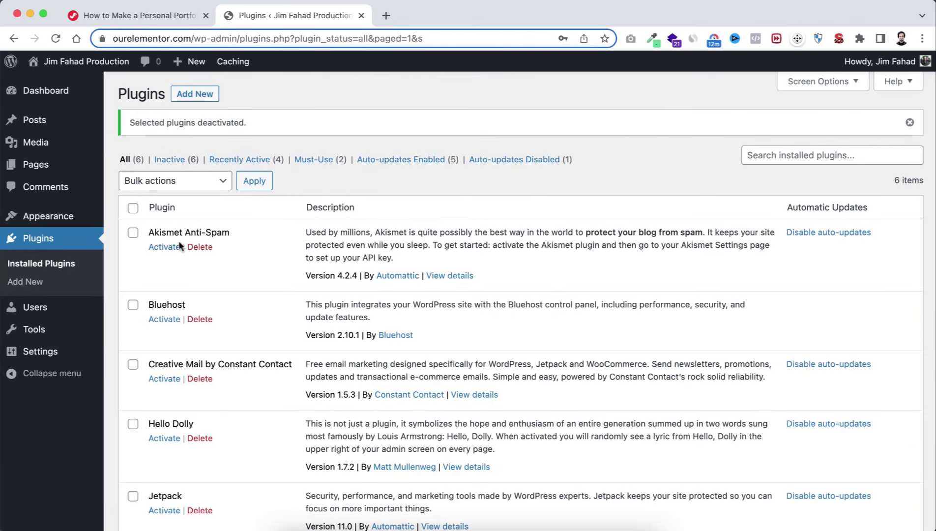
Select all six plugins, apply the Delete bulk action and confirm the deletion.
click(134, 209)
click(182, 185)
click(162, 240)
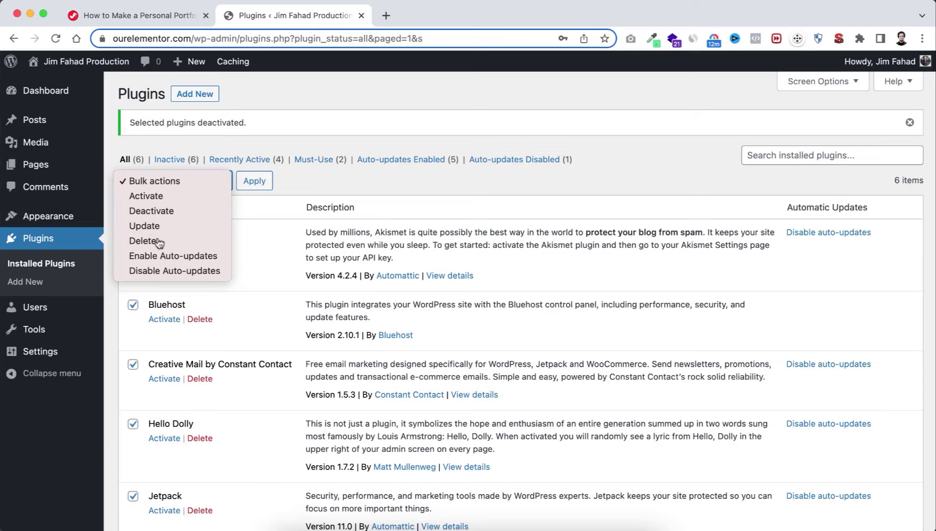
click(254, 182)
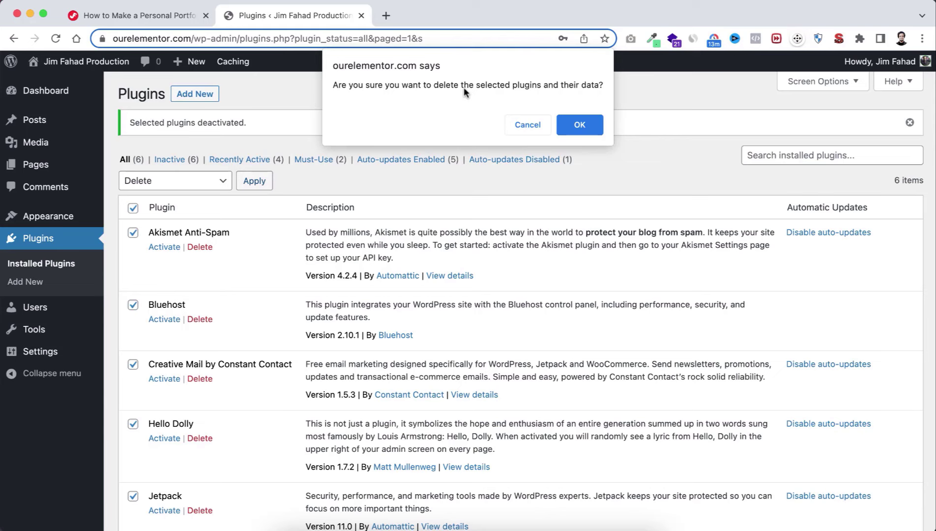
click(580, 125)
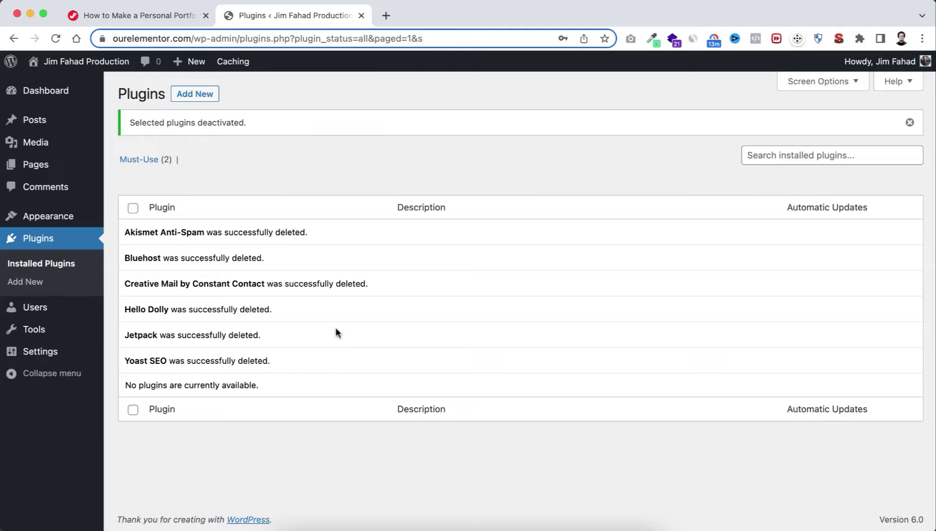
mouse_move(59, 168)
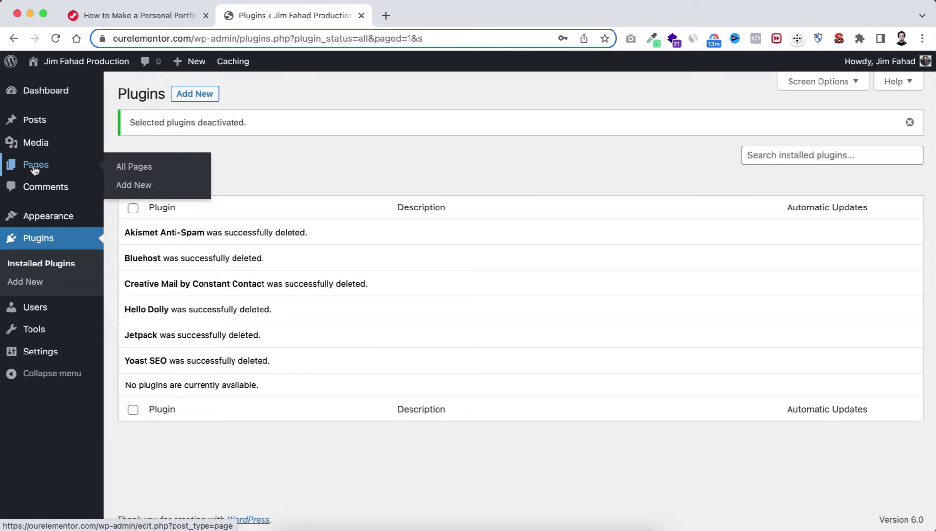
Bulk-trash the Privacy Policy and Sample Page pages, then go back to the Dashboard.
click(139, 167)
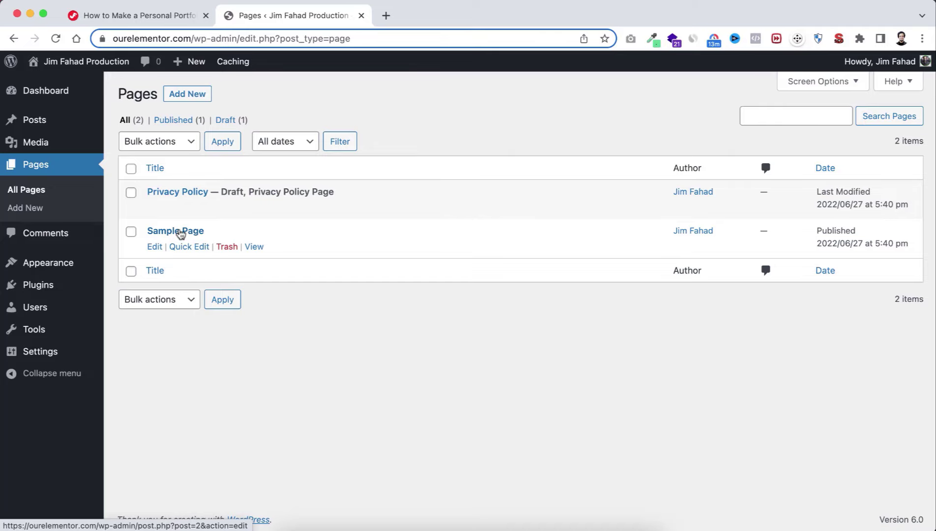
click(132, 171)
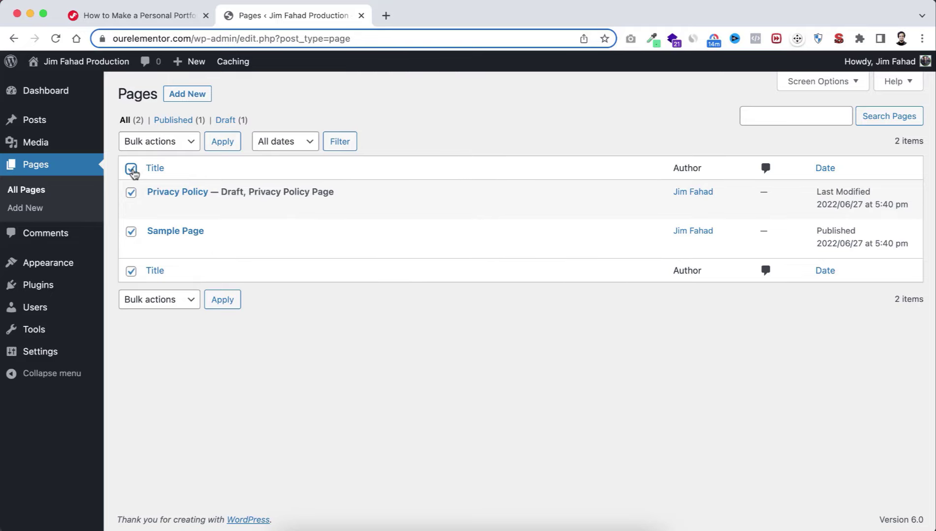
click(152, 142)
click(155, 172)
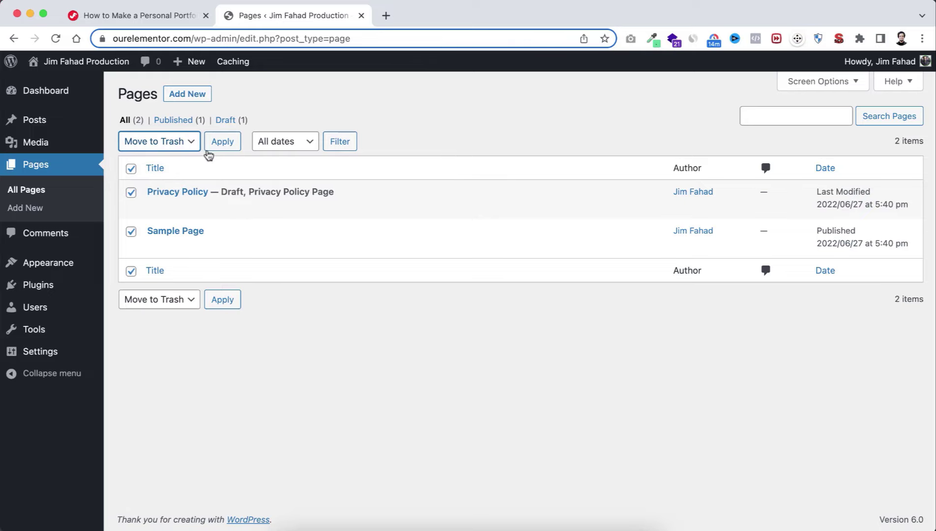
click(223, 143)
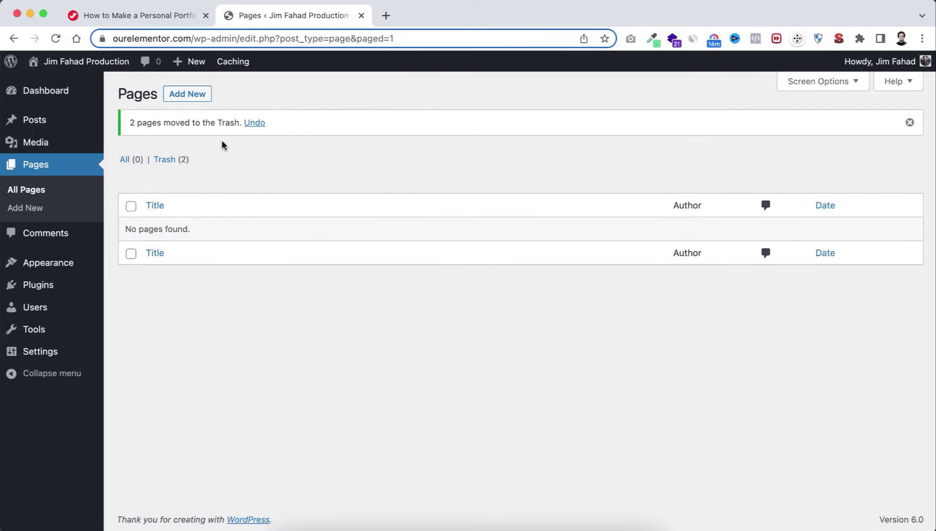
click(55, 95)
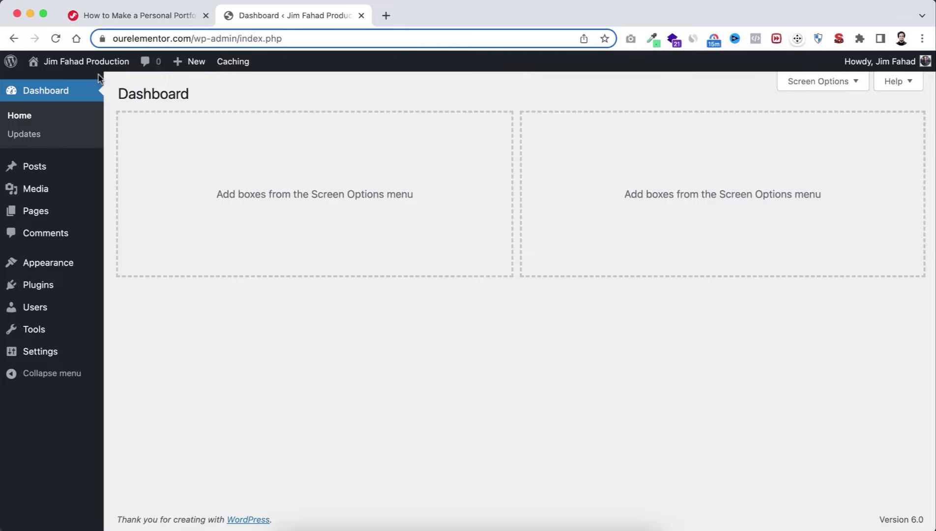
Open Visit Site in a new tab and scroll through the live Hello world! front page.
mouse_move(88, 65)
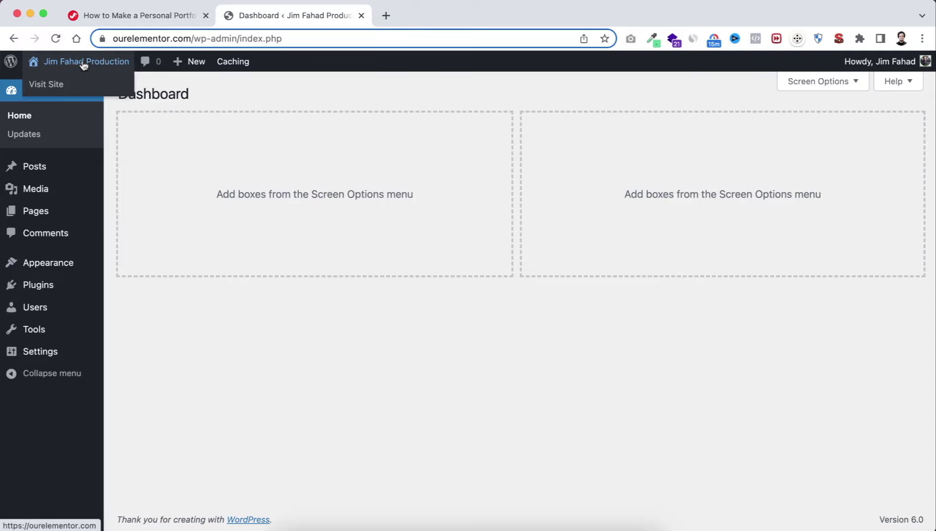
right_click(55, 86)
click(84, 92)
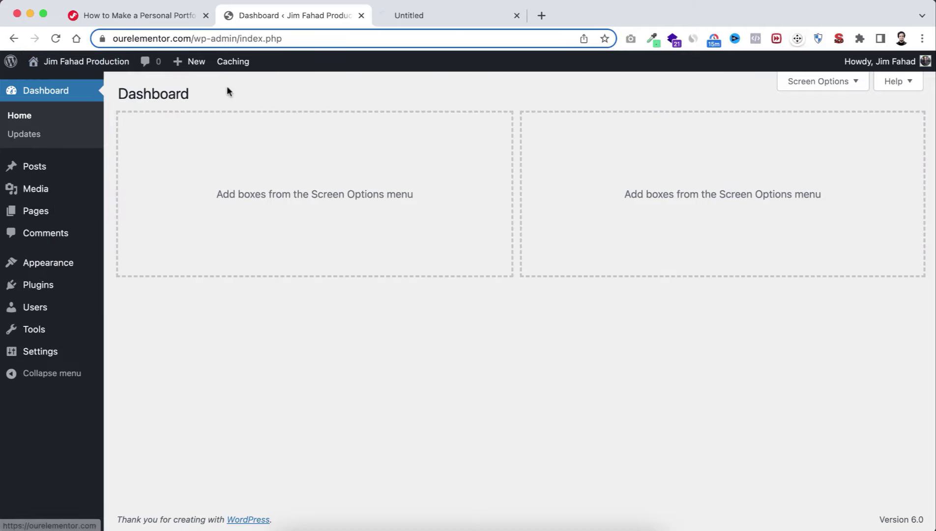
click(423, 12)
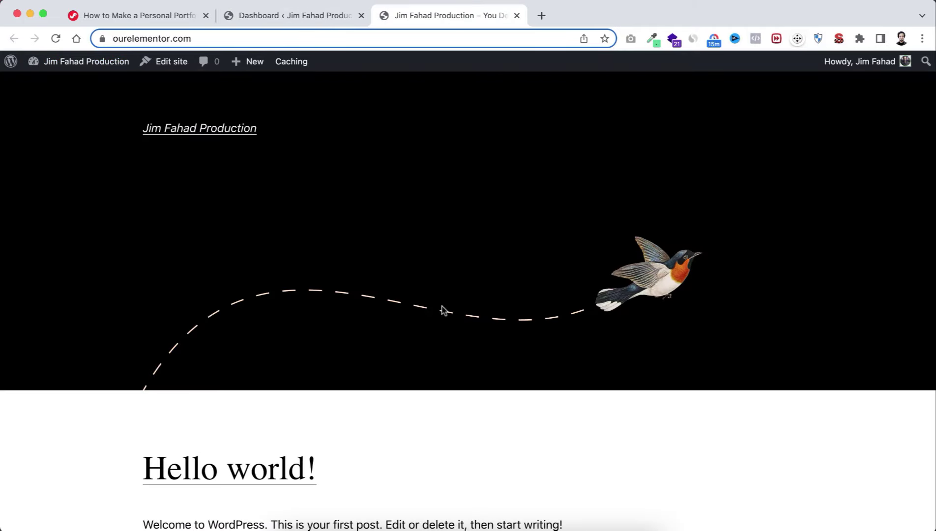
scroll(441, 307, down, 6)
scroll(441, 309, up, 6)
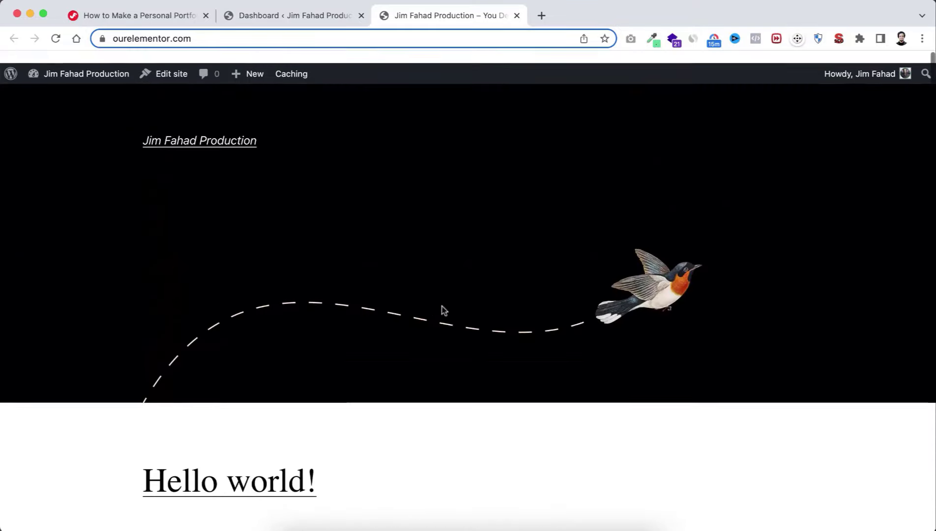
scroll(372, 382, down, 3)
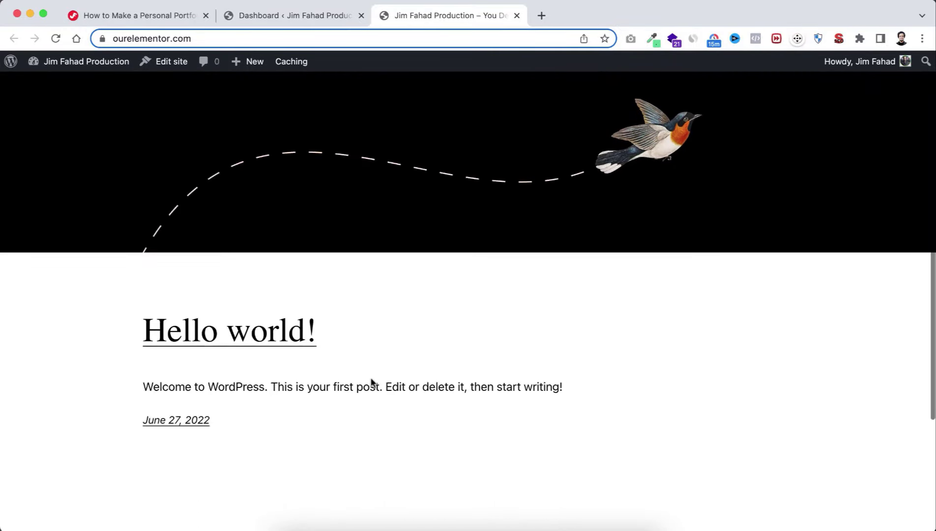
scroll(371, 382, up, 3)
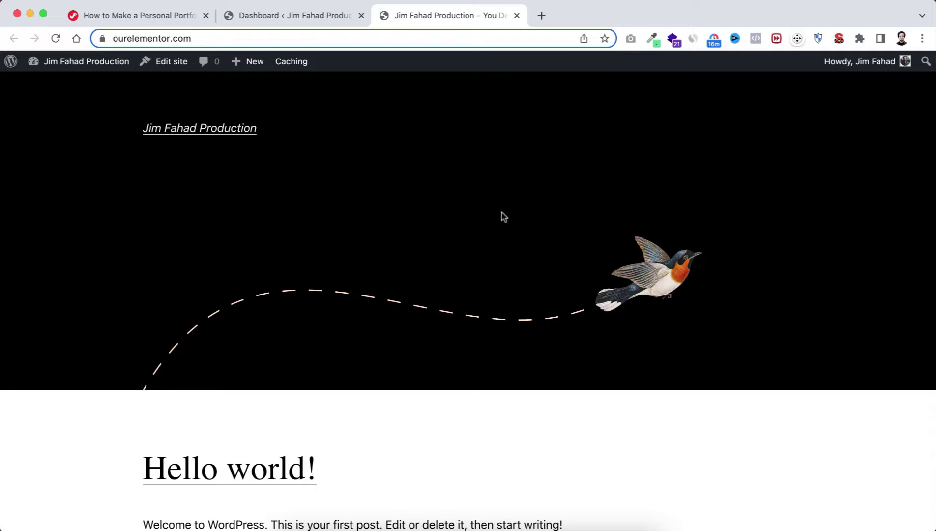
scroll(483, 314, down, 7)
scroll(481, 314, up, 7)
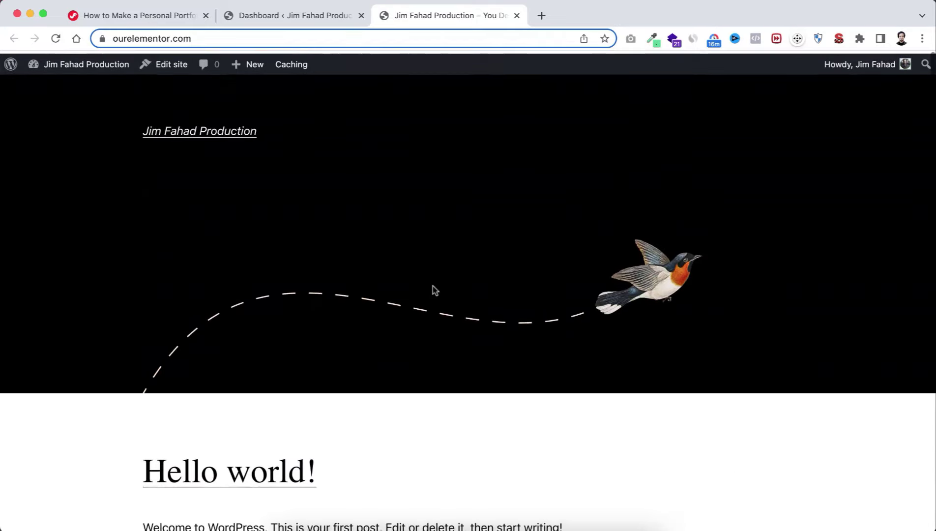
Return to the admin tab and search 'elementor' under Plugins > Add New.
click(300, 15)
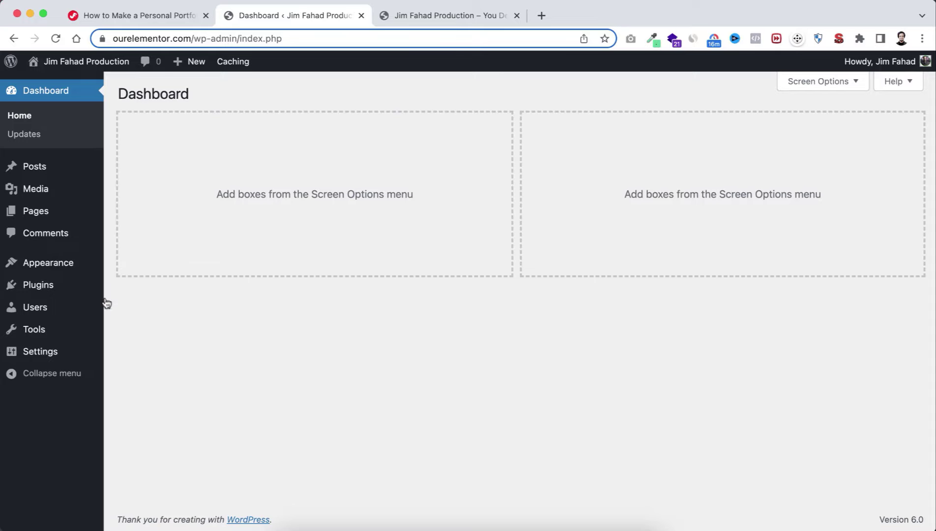
mouse_move(42, 286)
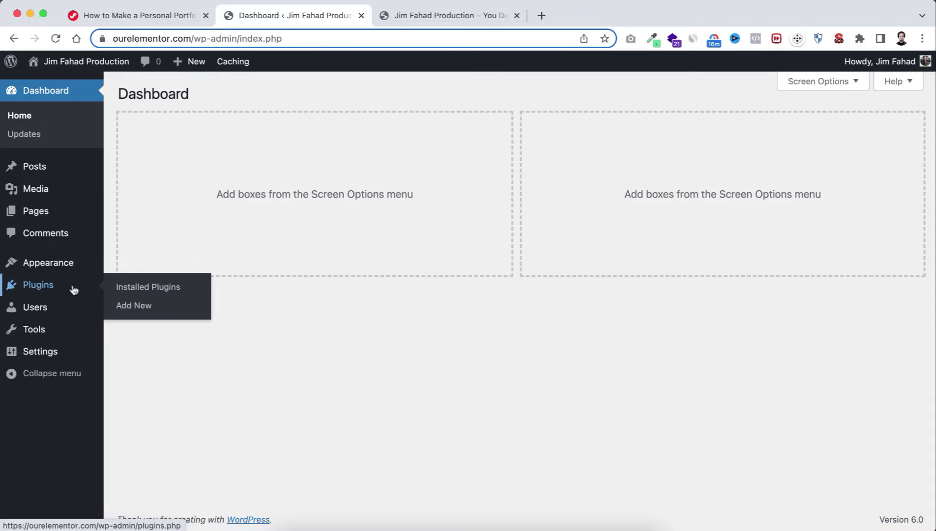
click(139, 306)
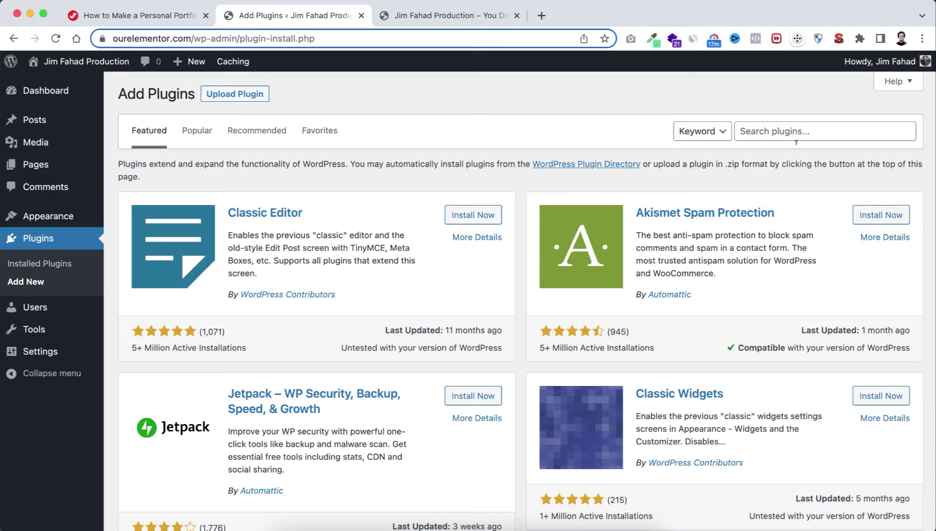
click(776, 129)
text(elementor)
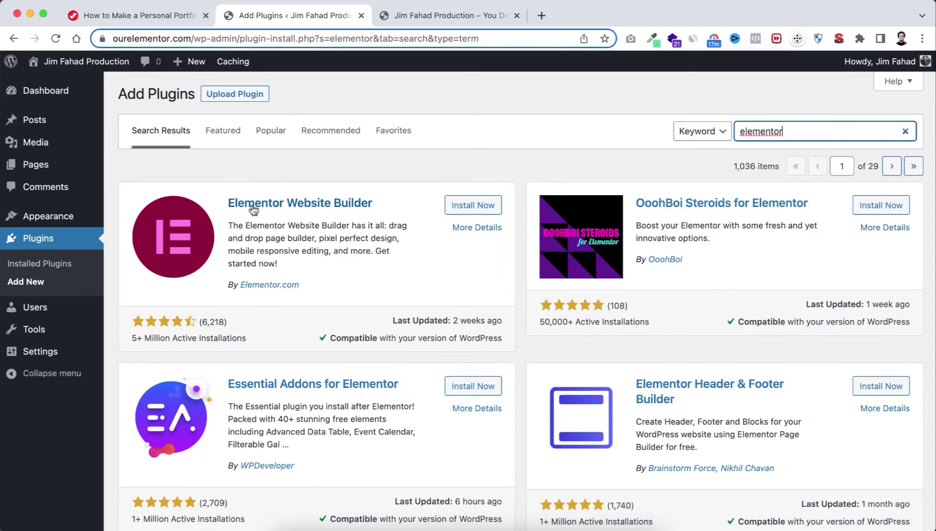
Install and activate Elementor Website Builder, then exit its setup wizard.
click(471, 205)
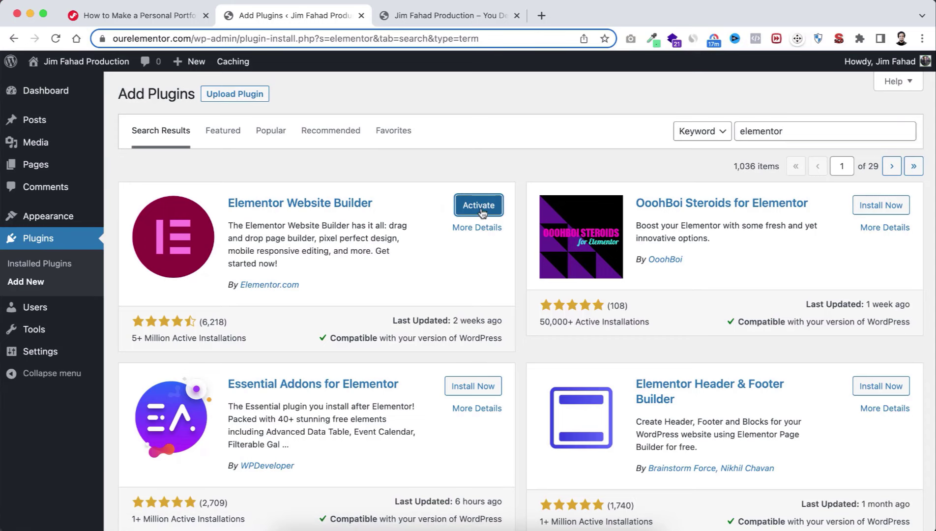
click(481, 210)
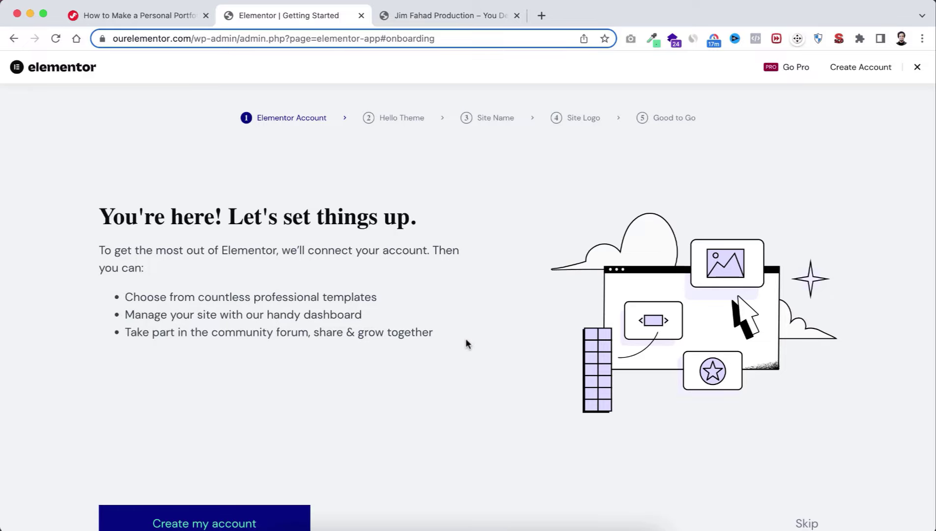
scroll(467, 339, down, 2)
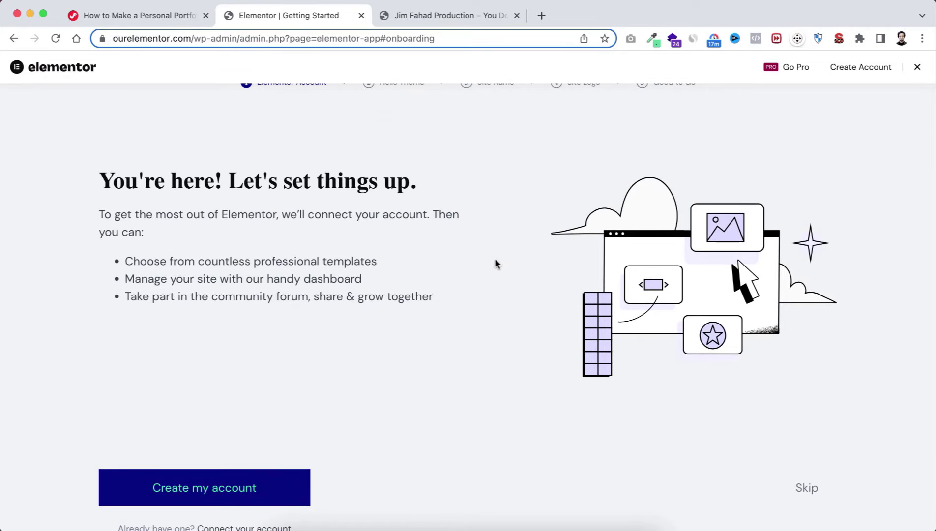
scroll(495, 259, up, 2)
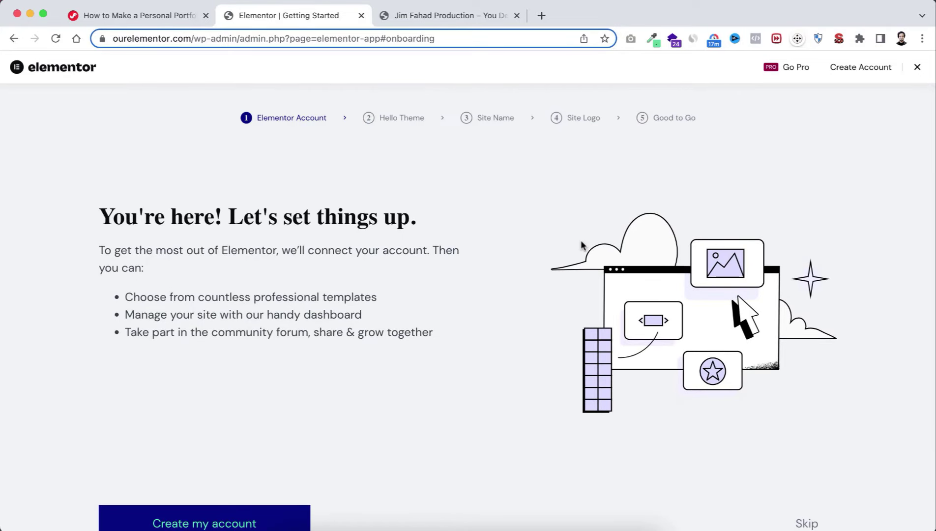
click(918, 67)
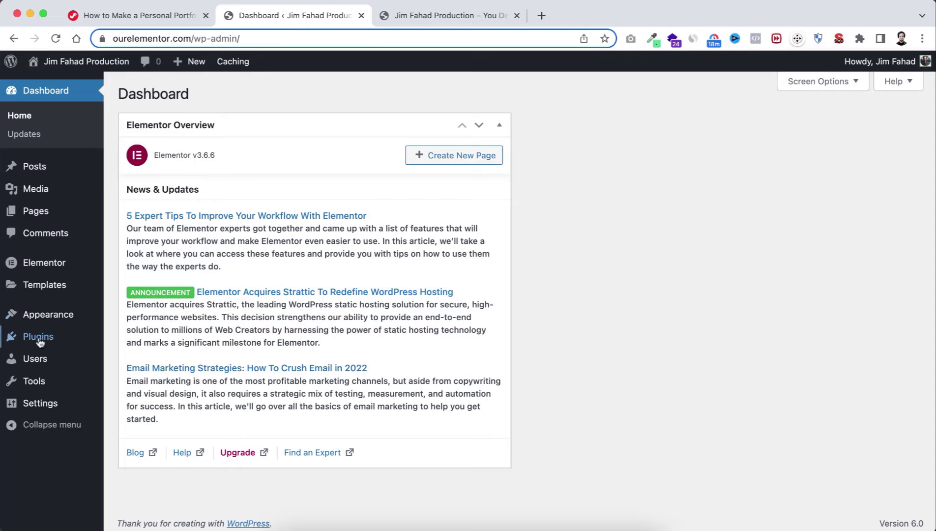
mouse_move(26, 341)
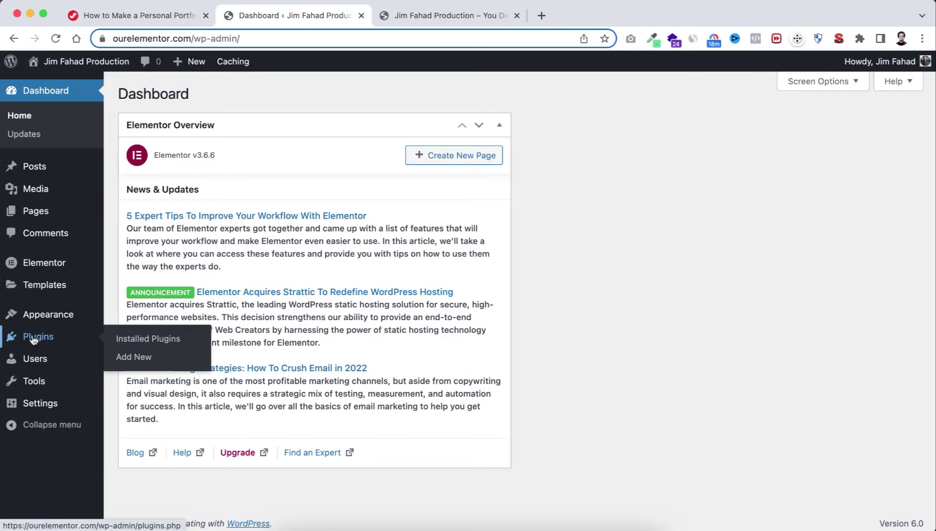
Search the plugin directory for 'wpforms', then install and activate Contact Form by WPForms.
click(131, 356)
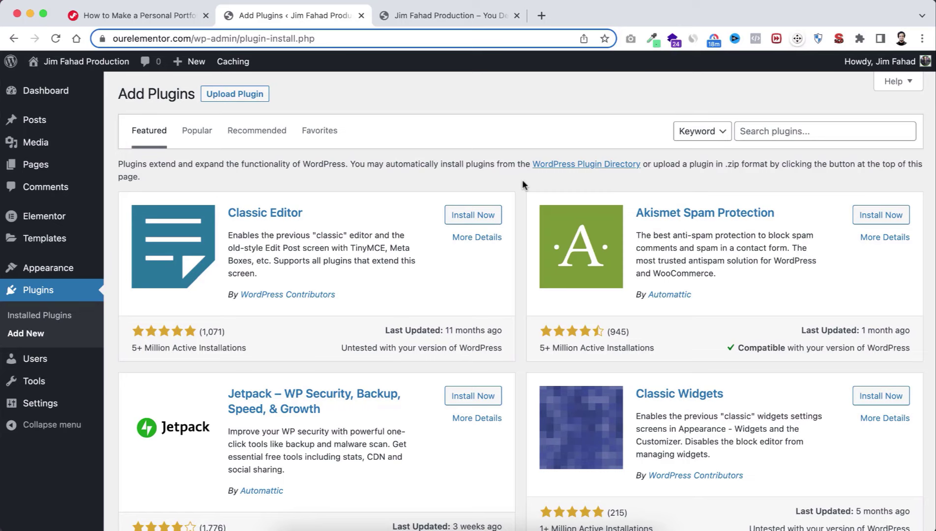
click(774, 131)
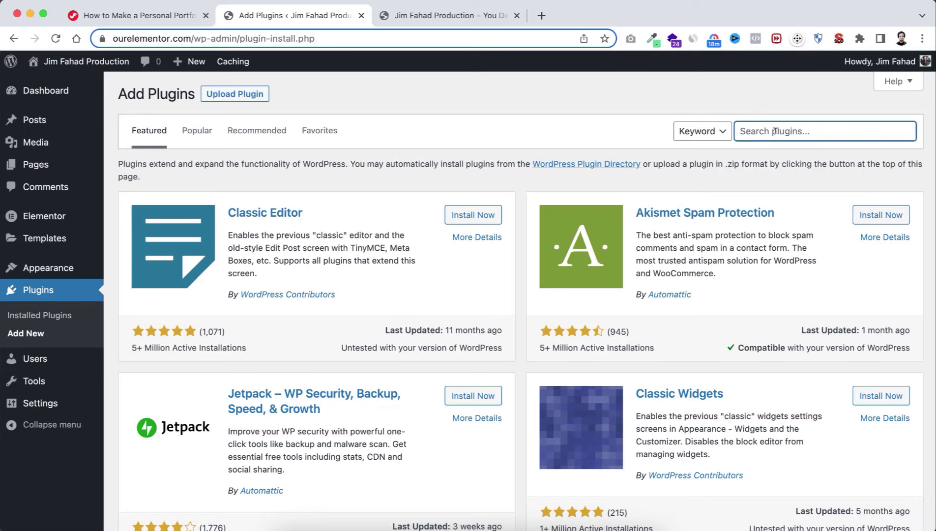
text(wpforms)
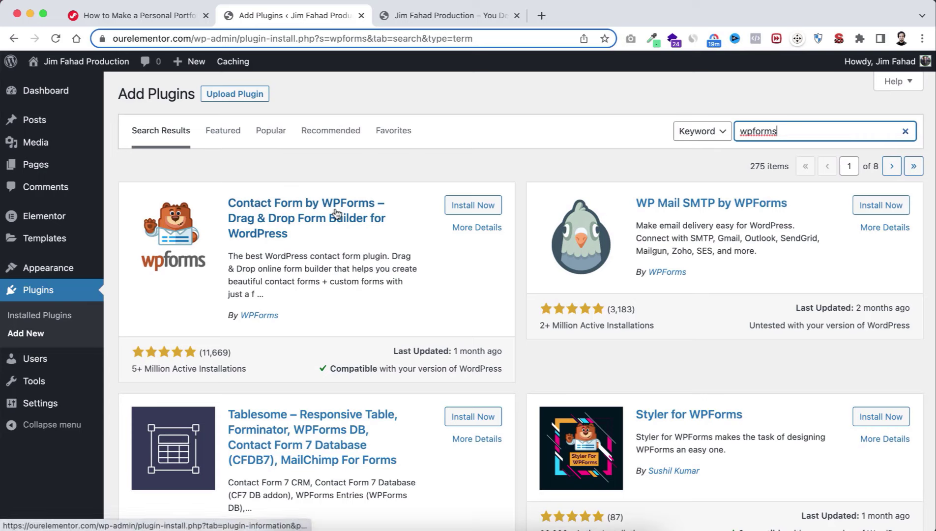
click(469, 207)
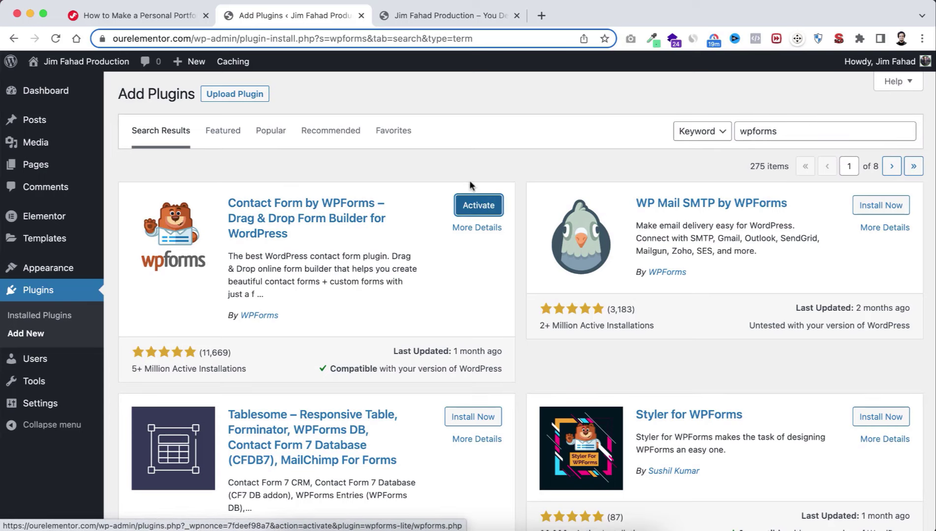
click(480, 206)
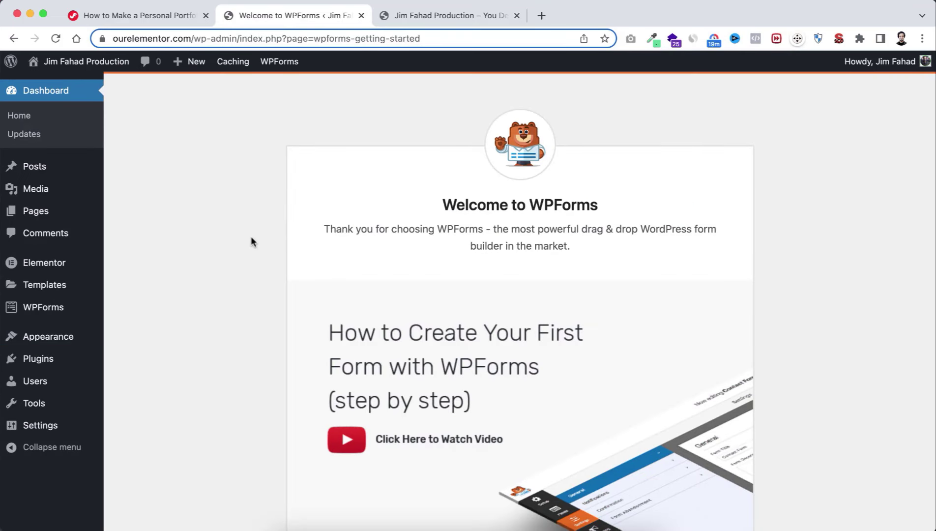
Search for 'essential addons', then install and activate Essential Addons for Elementor.
mouse_move(35, 363)
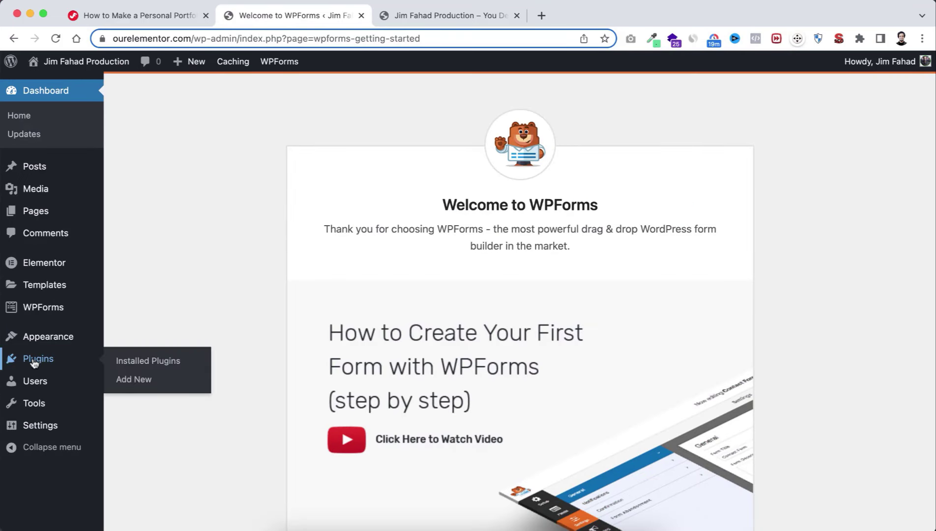
click(134, 379)
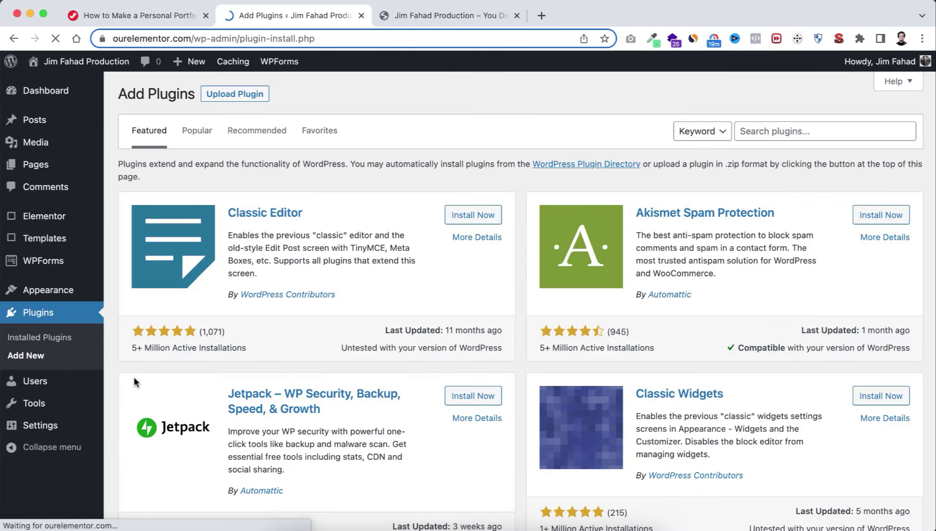
click(786, 131)
text(es)
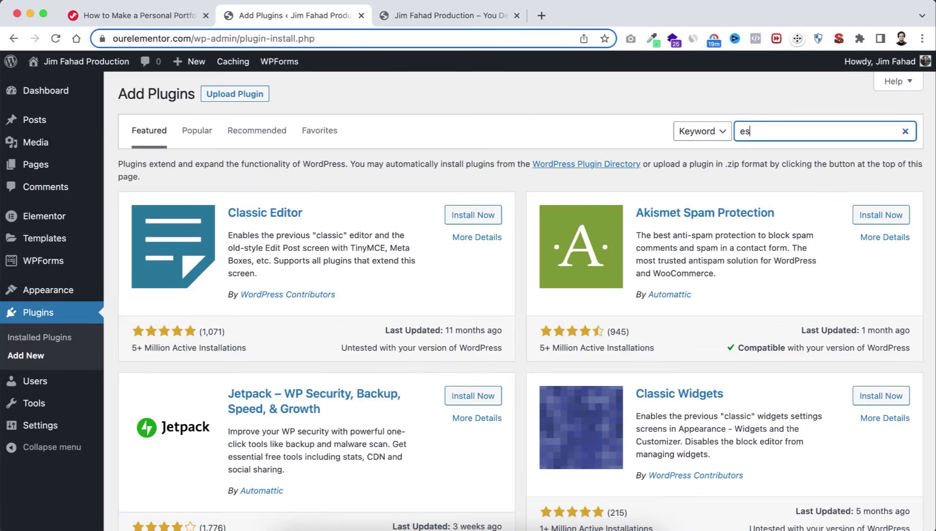
text(sential addons)
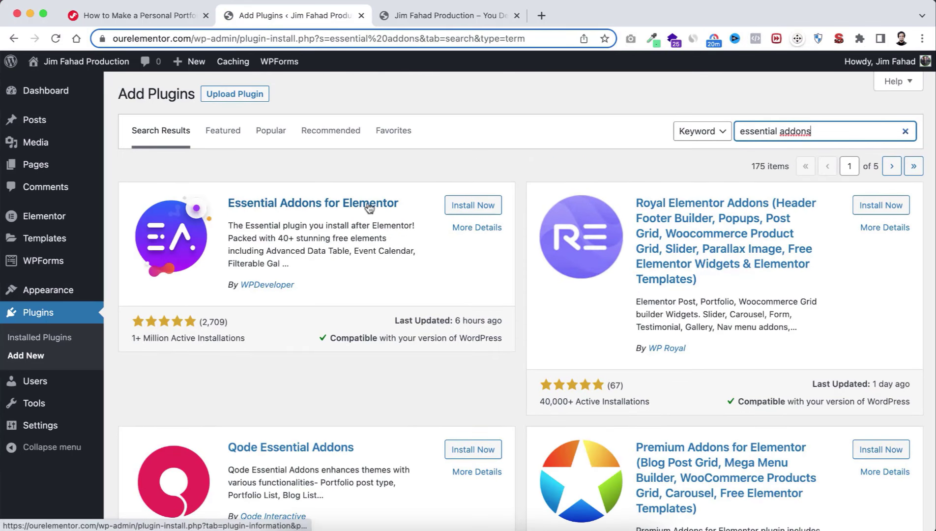
click(462, 205)
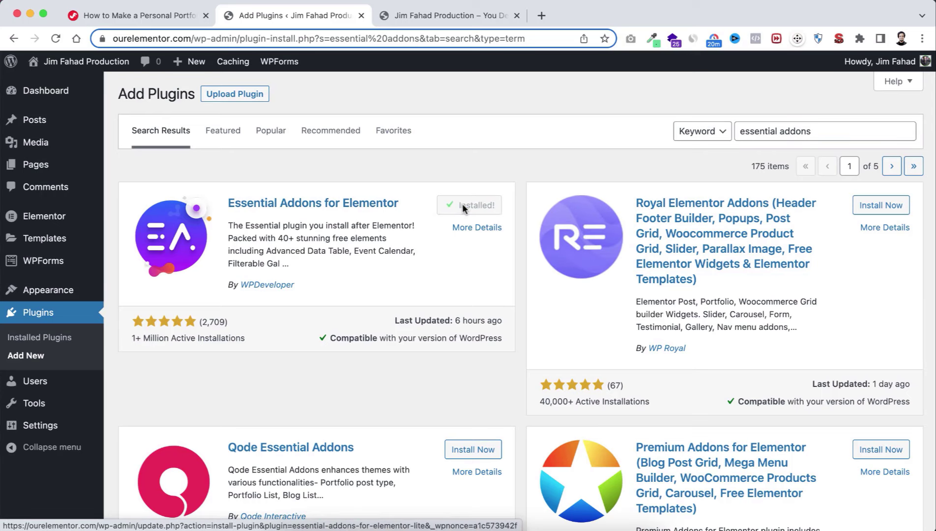
click(467, 207)
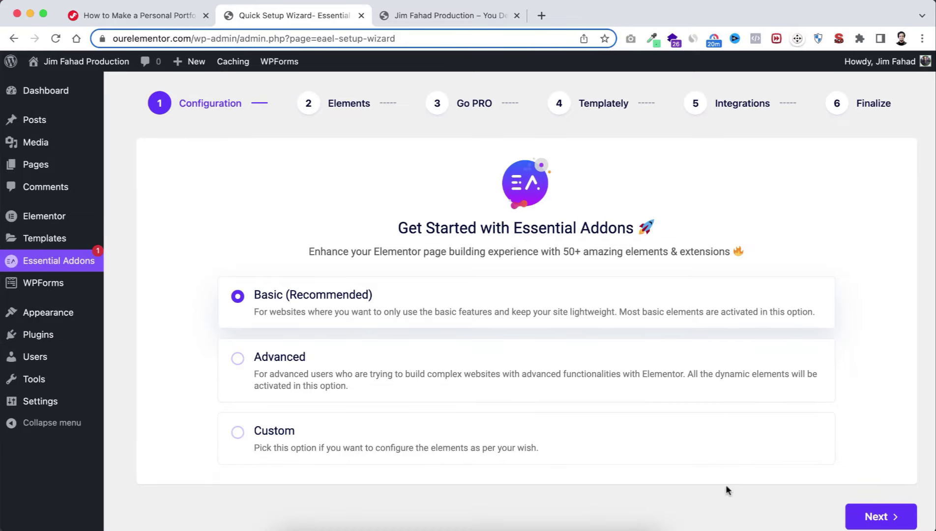
In the setup wizard's elements step, show all elements and enable the WPForms form styler.
scroll(727, 486, down, 2)
click(869, 486)
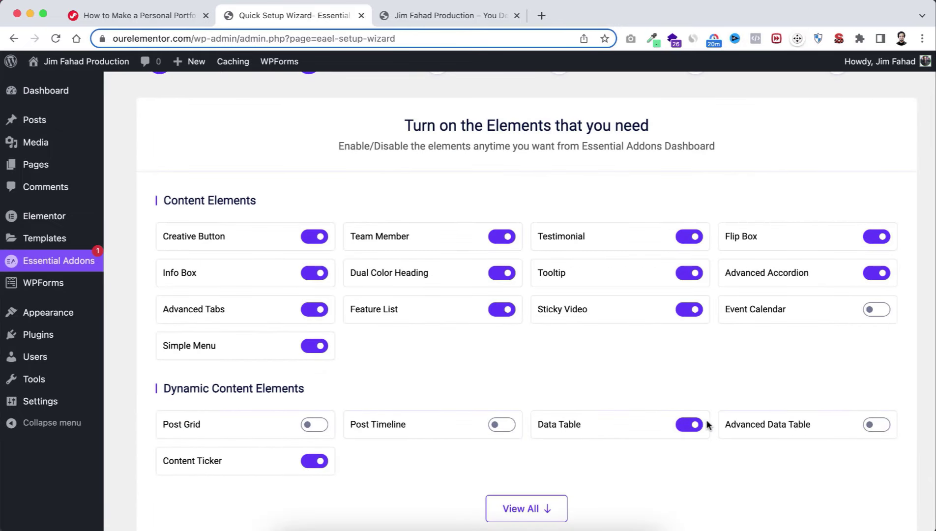
scroll(568, 358, up, 1)
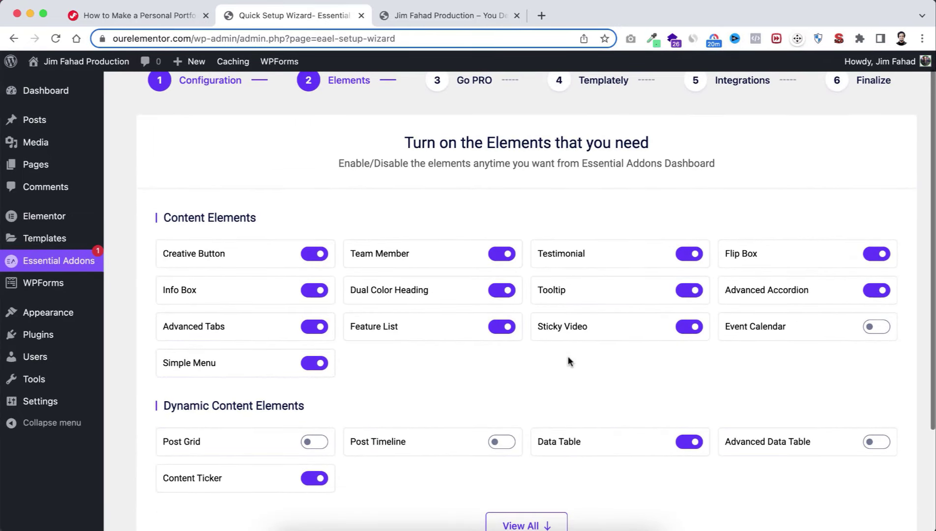
scroll(568, 358, up, 1)
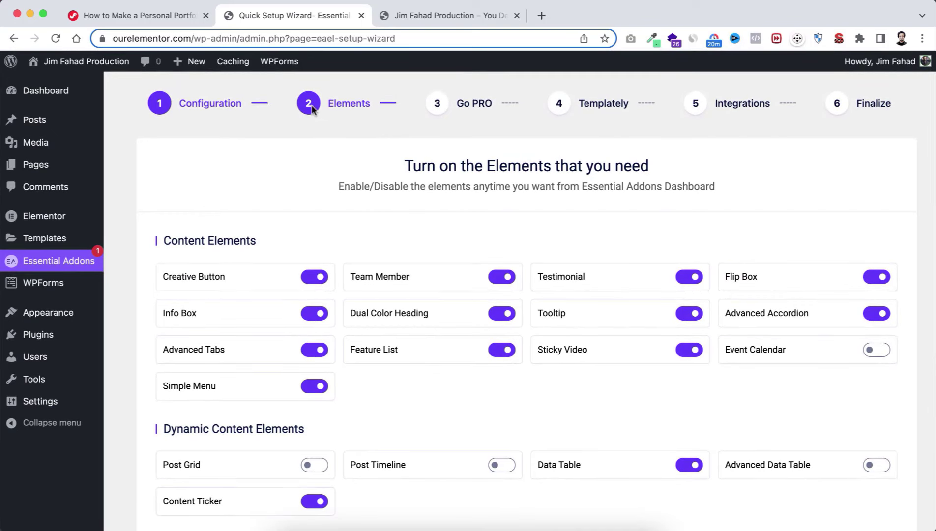
scroll(512, 402, down, 1)
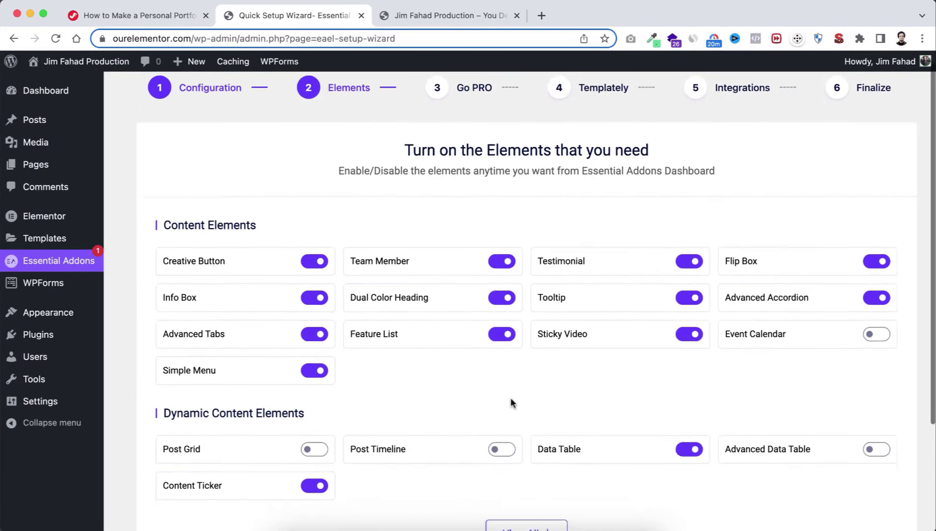
scroll(511, 403, down, 2)
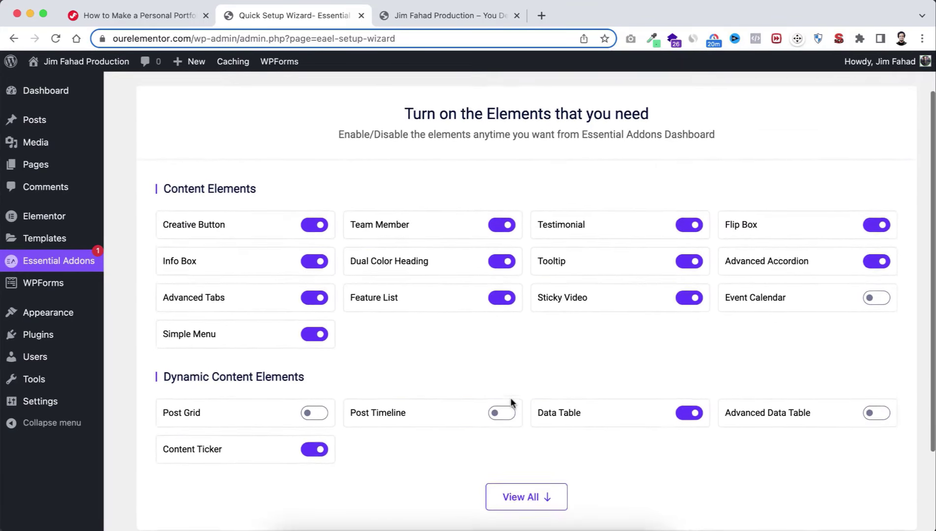
scroll(510, 402, down, 2)
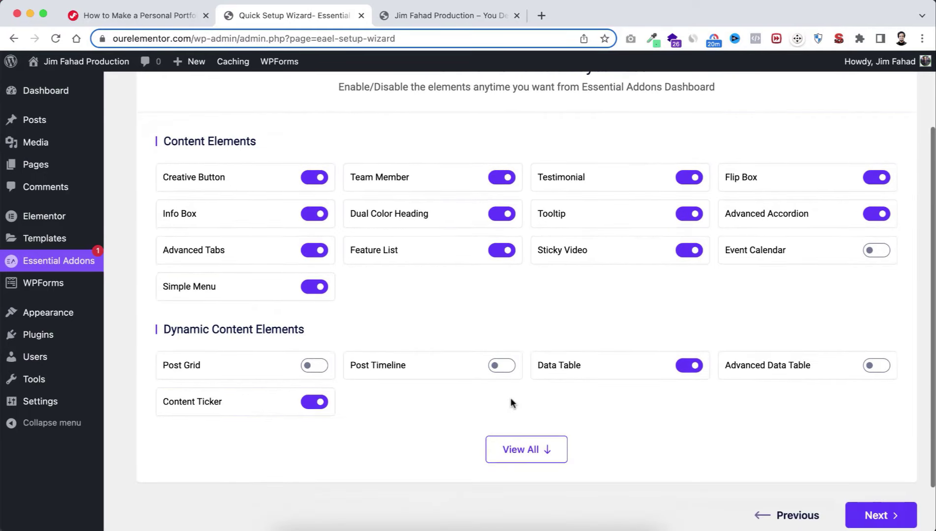
click(540, 449)
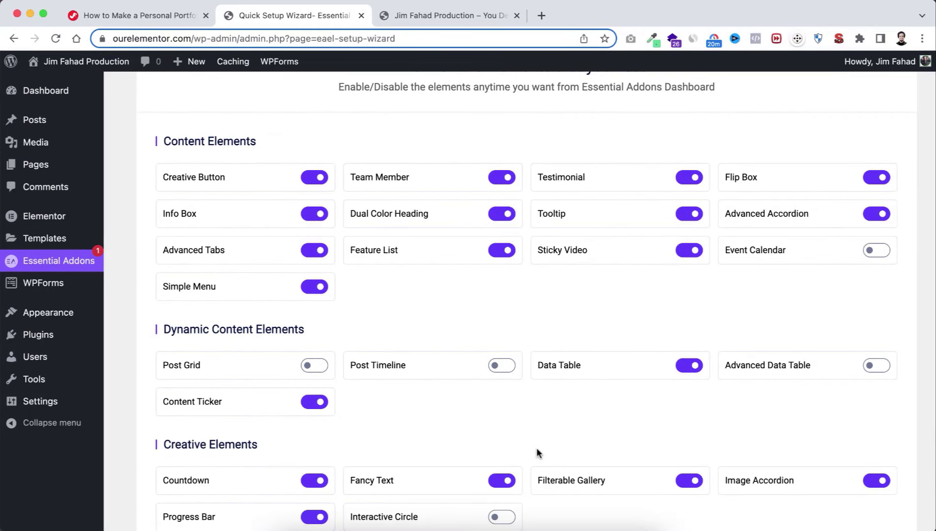
scroll(537, 452, down, 12)
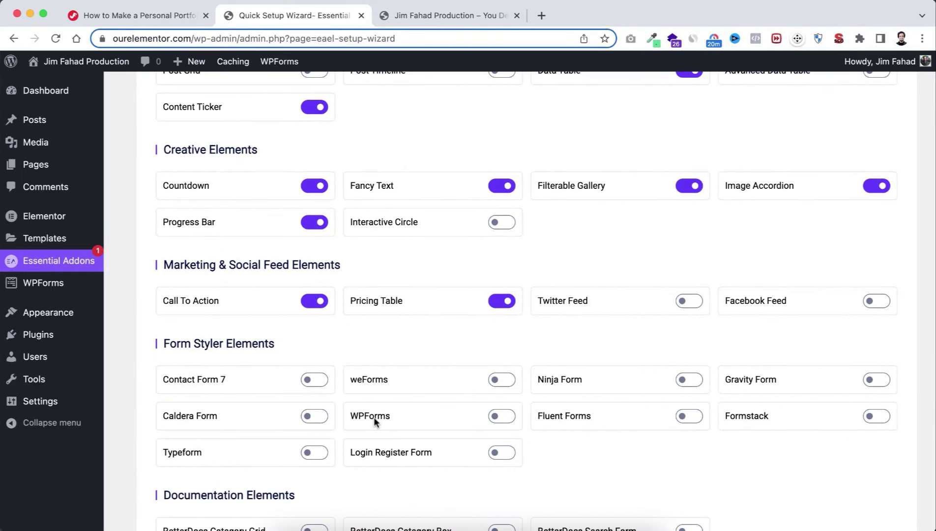
click(511, 419)
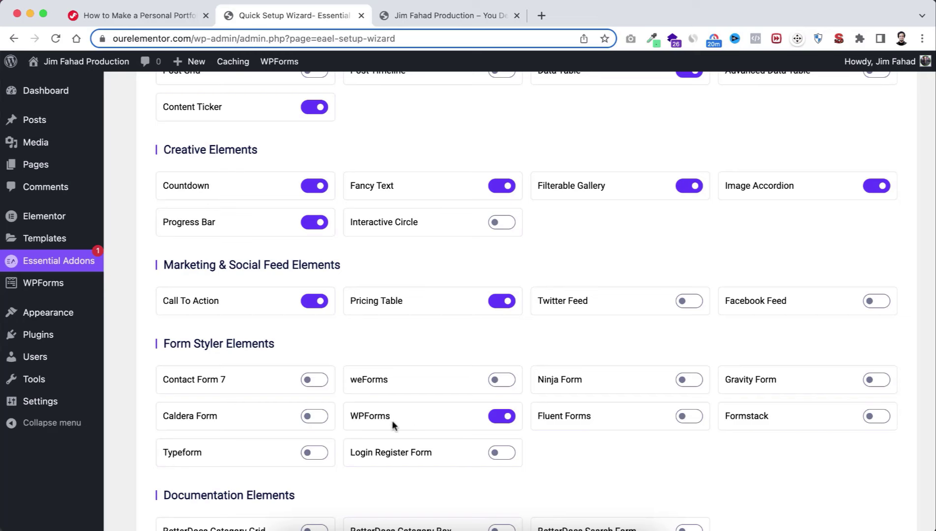
scroll(613, 465, down, 5)
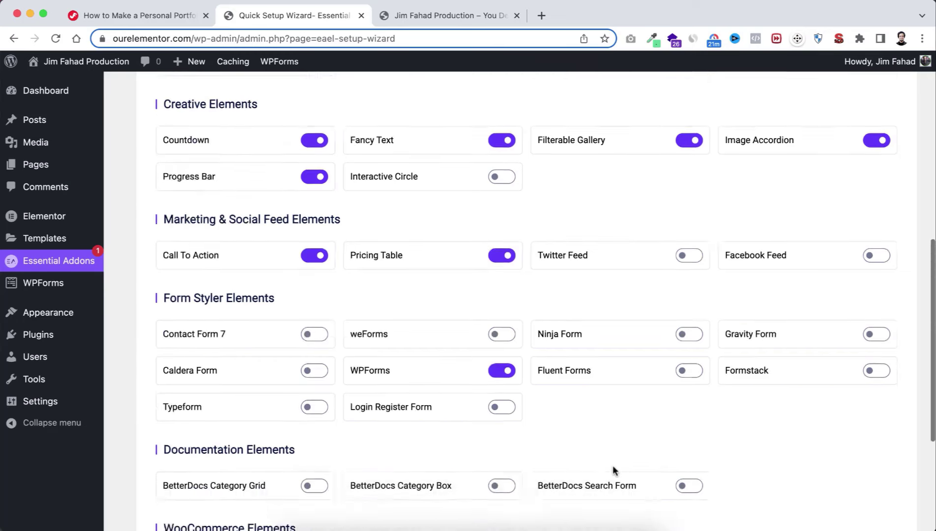
Advance through Go PRO, Templately and Integrations, decline data sharing, and view Installed Plugins.
click(901, 455)
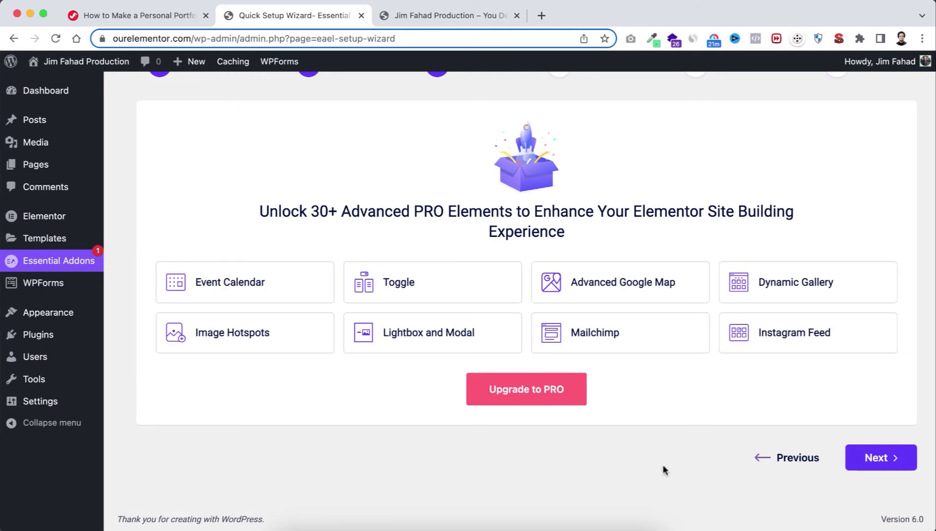
click(887, 452)
click(872, 419)
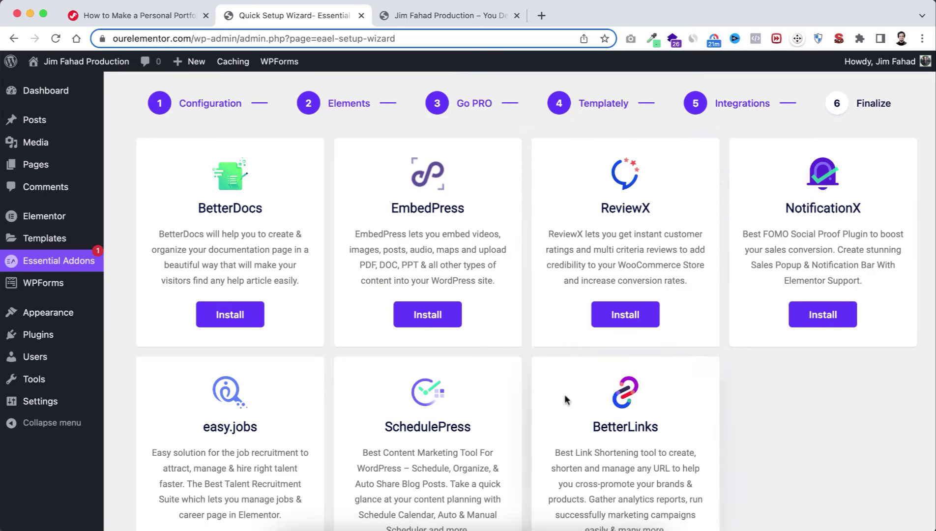
scroll(779, 450, down, 4)
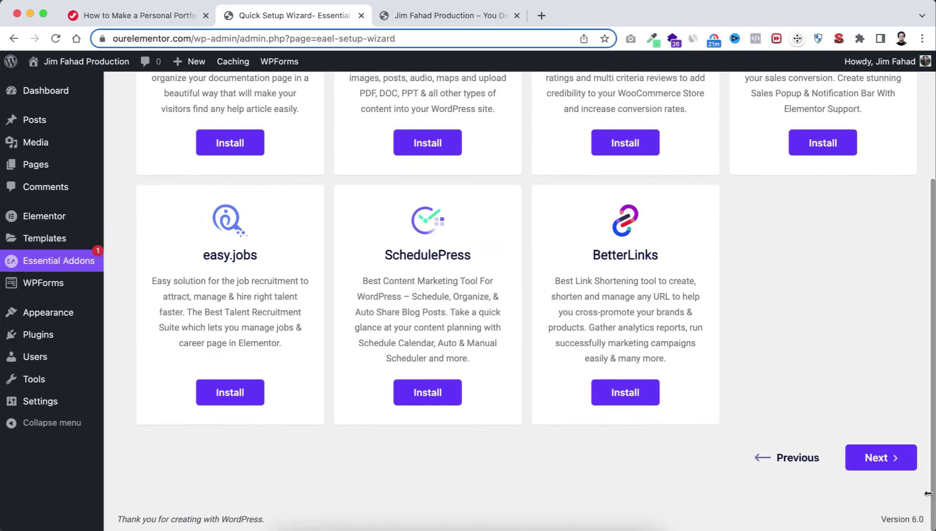
click(905, 457)
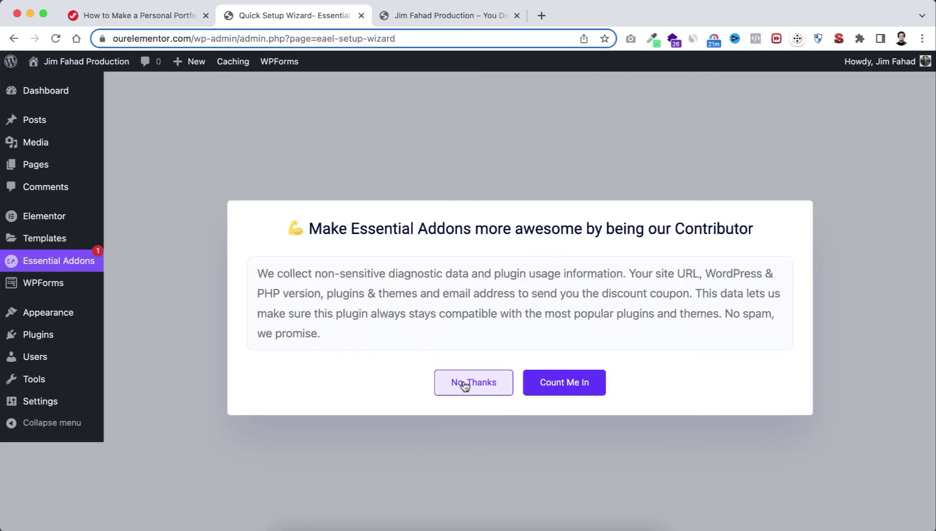
click(492, 385)
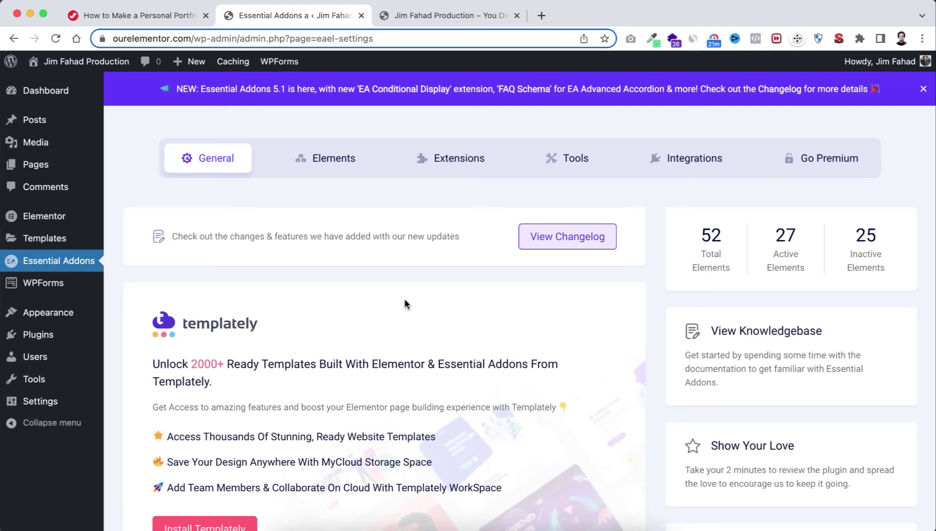
mouse_move(25, 337)
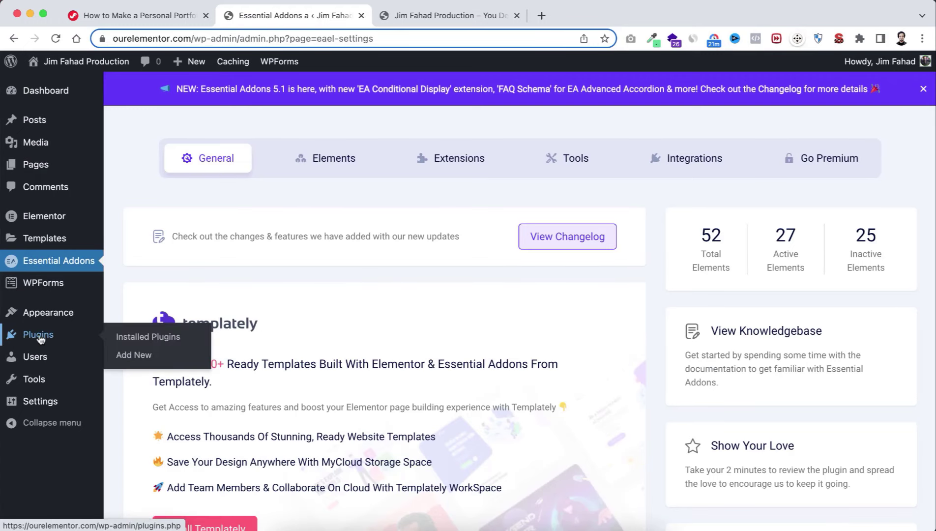
click(139, 342)
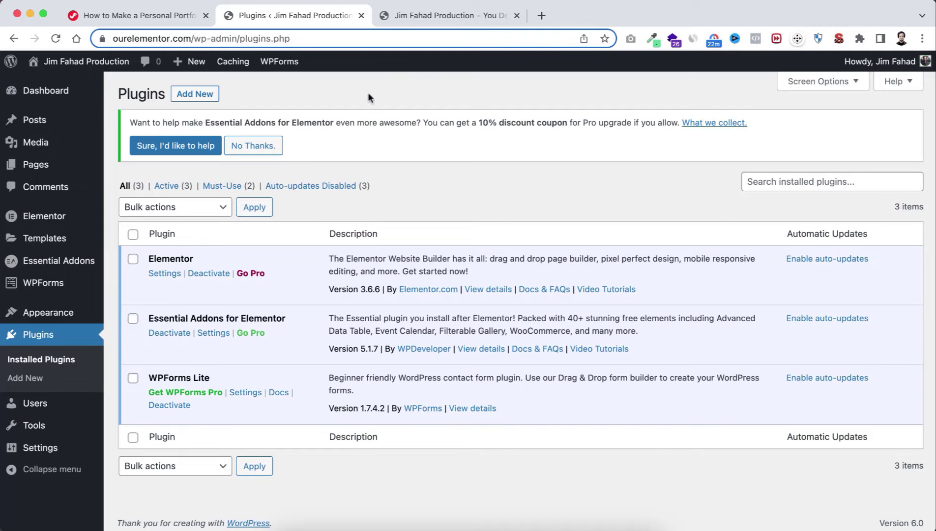
Check the live site's front page with its bird header and Hello world post, then return to the plugins admin.
click(441, 15)
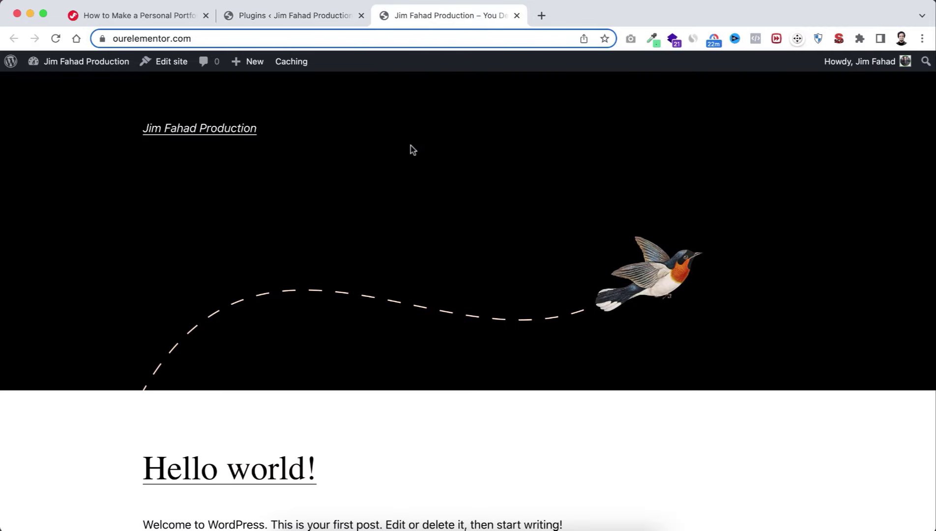
scroll(503, 362, down, 7)
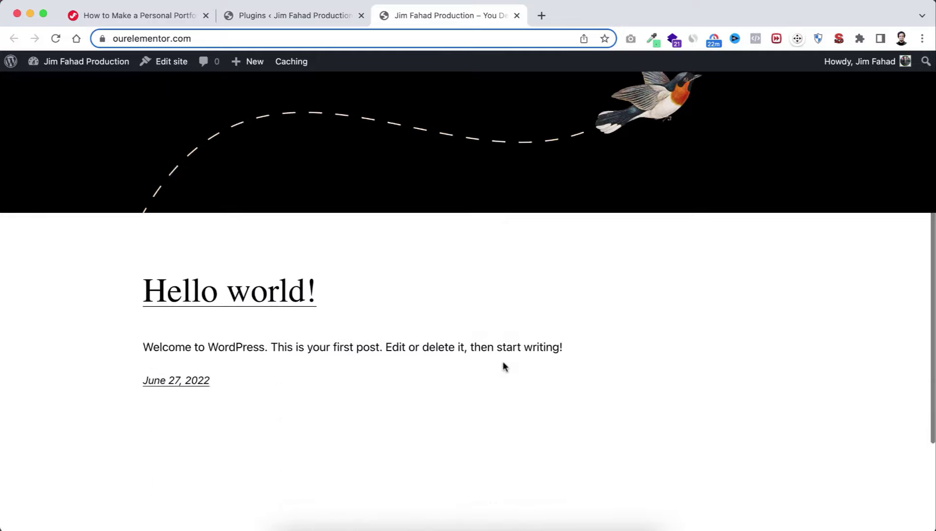
scroll(503, 362, up, 7)
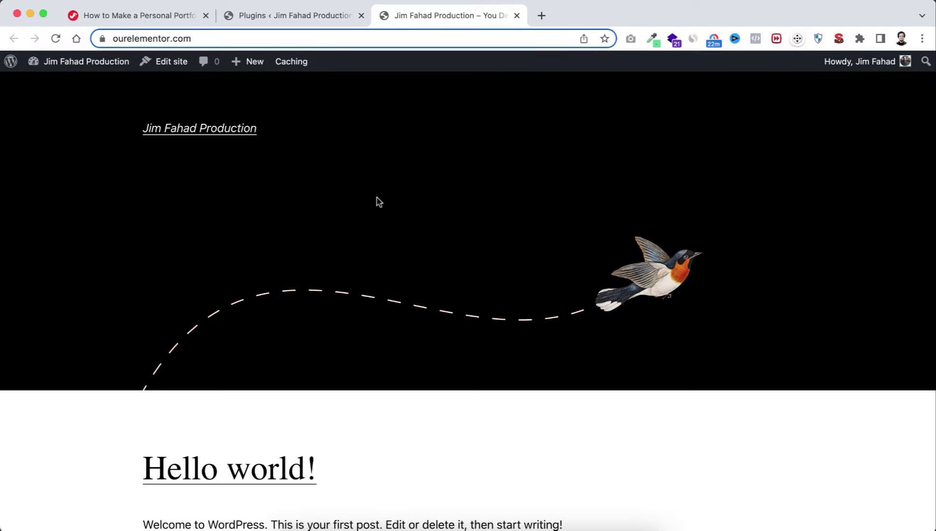
click(301, 16)
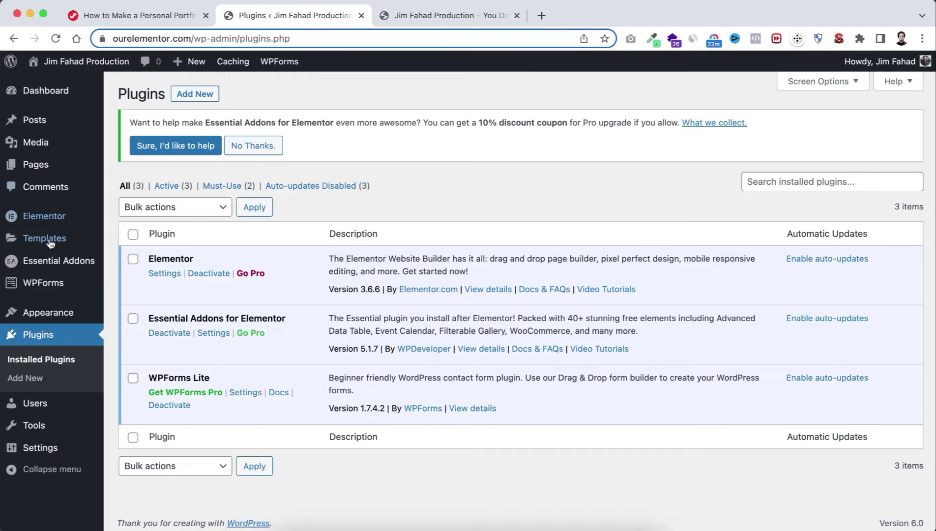
Go to Appearance > Themes and look over the currently installed themes.
mouse_move(47, 318)
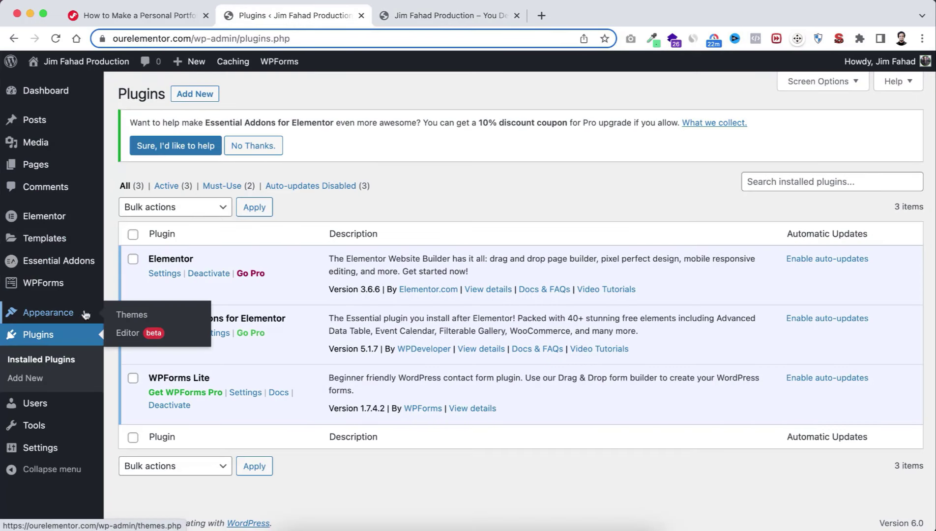
click(141, 316)
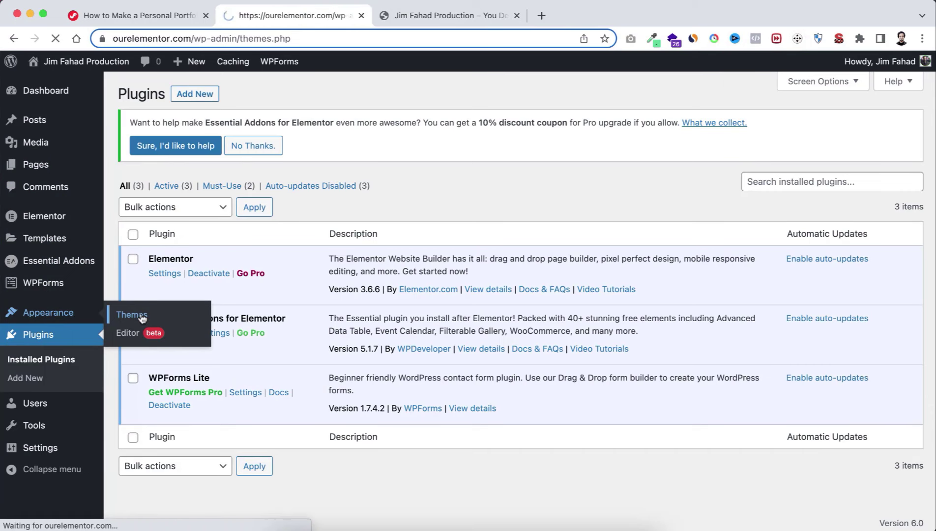
scroll(420, 447, down, 3)
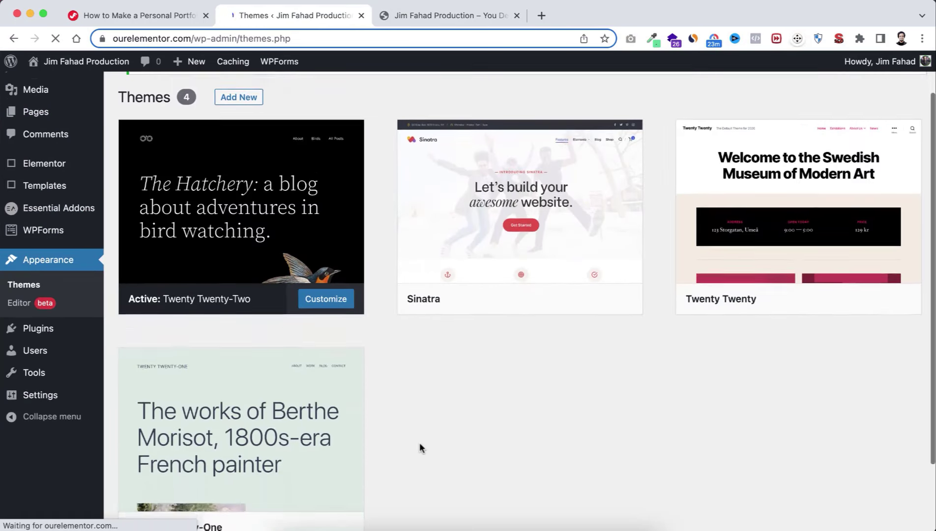
scroll(420, 448, up, 3)
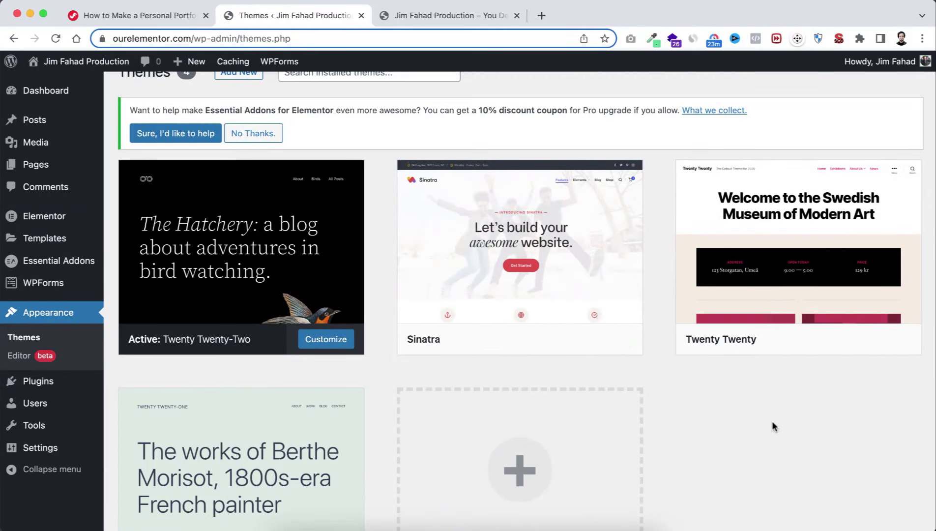
scroll(772, 422, down, 2)
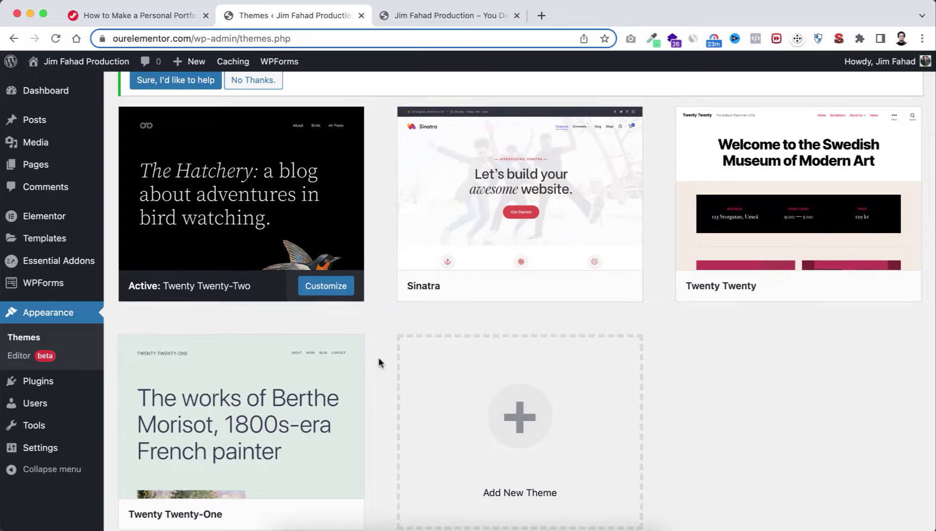
scroll(378, 363, up, 3)
scroll(378, 362, down, 5)
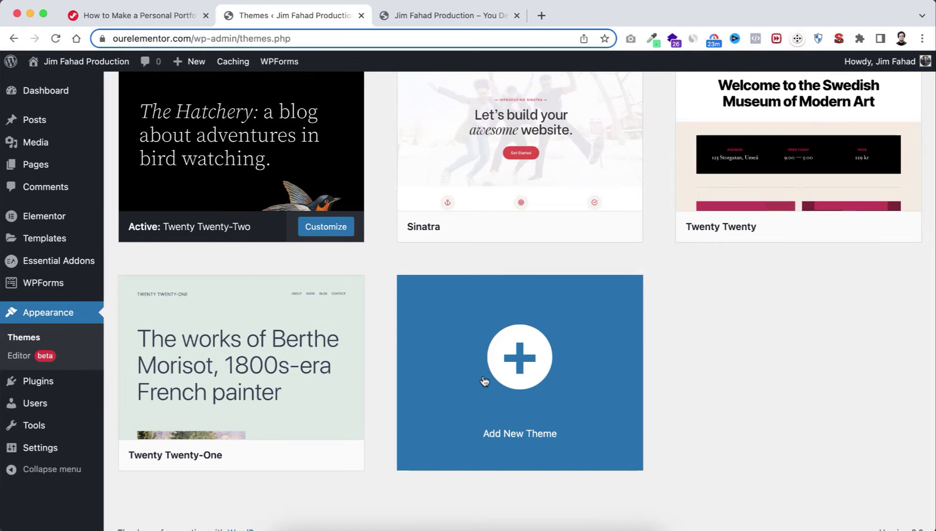
scroll(483, 405, up, 3)
Search for 'Astra' under Add New, then install and activate the theme.
click(477, 412)
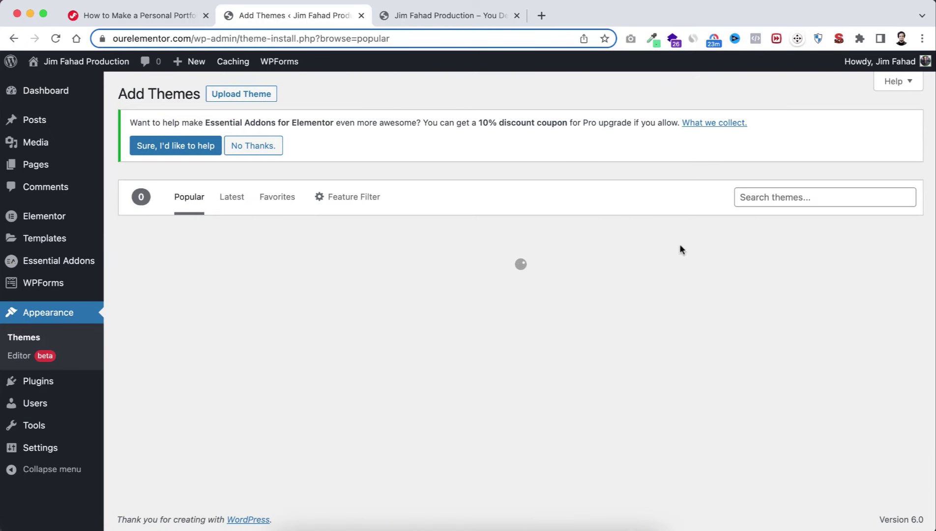
click(764, 196)
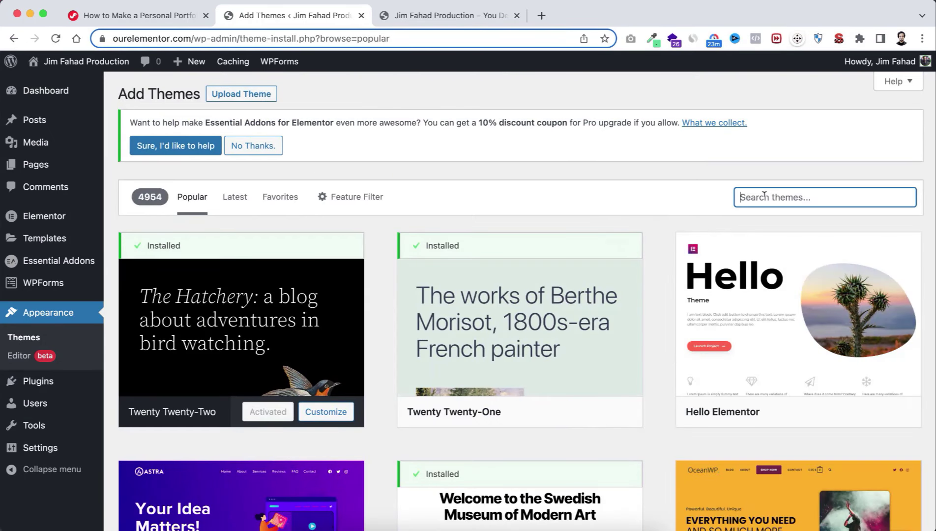
text(Astra)
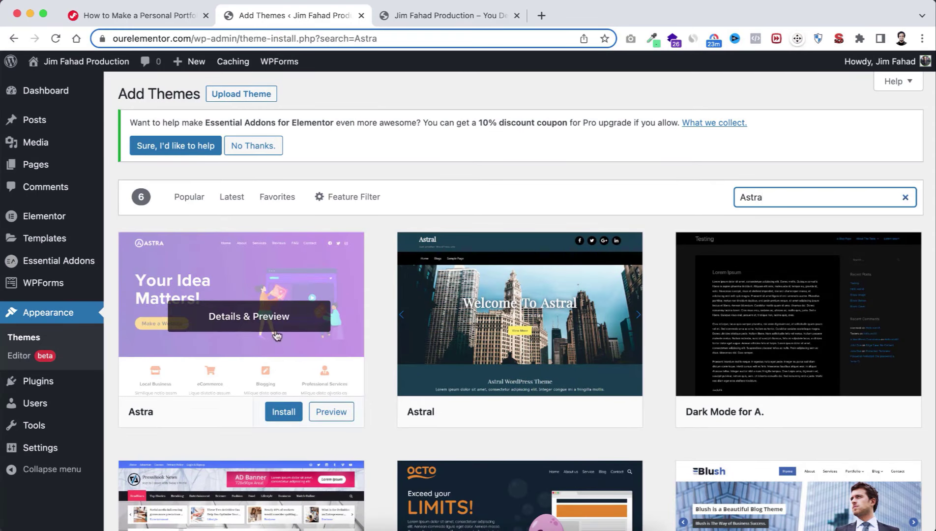
scroll(275, 344, down, 2)
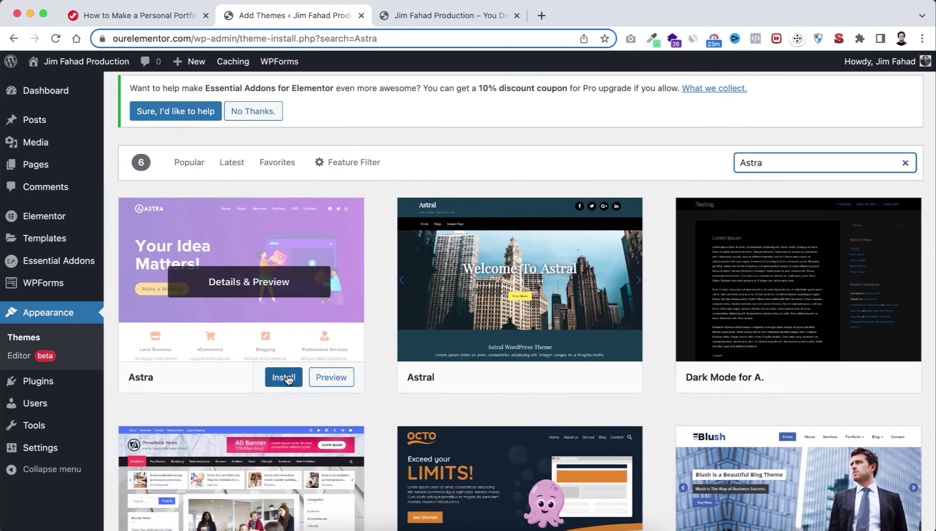
click(285, 377)
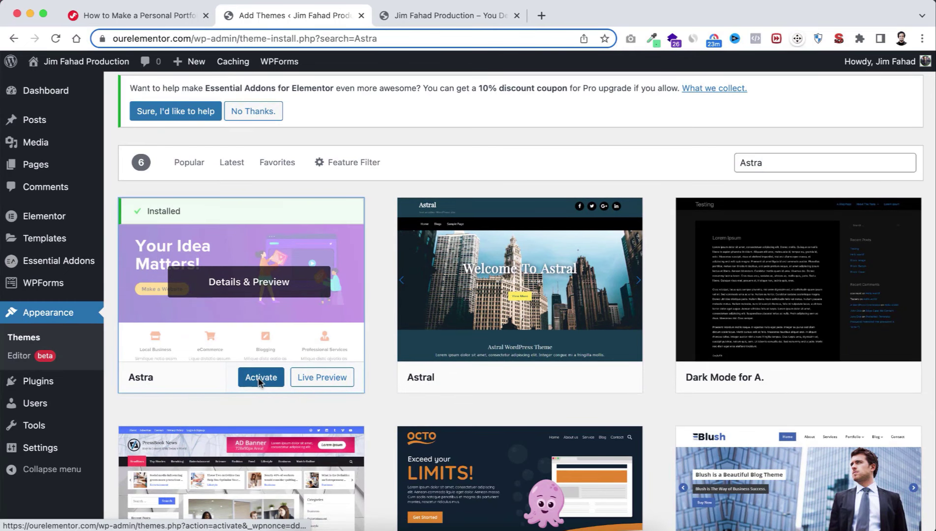
click(259, 380)
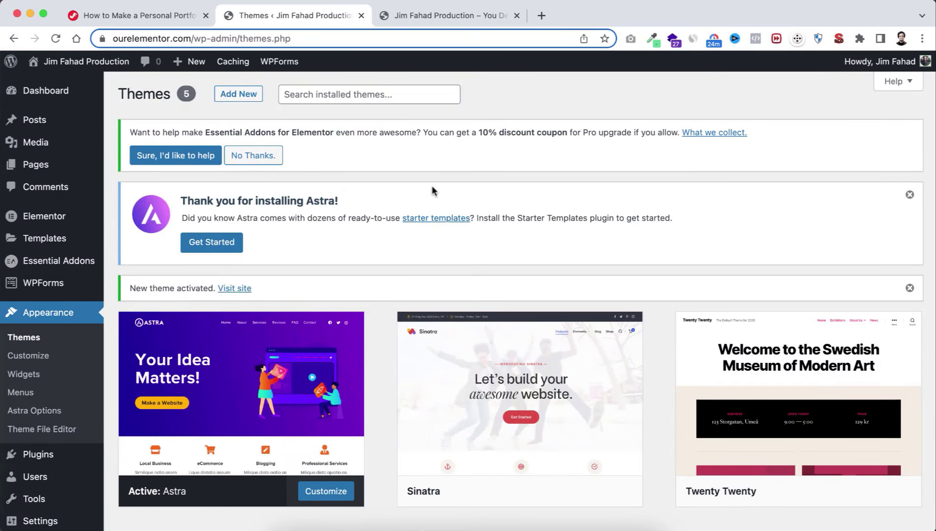
click(441, 18)
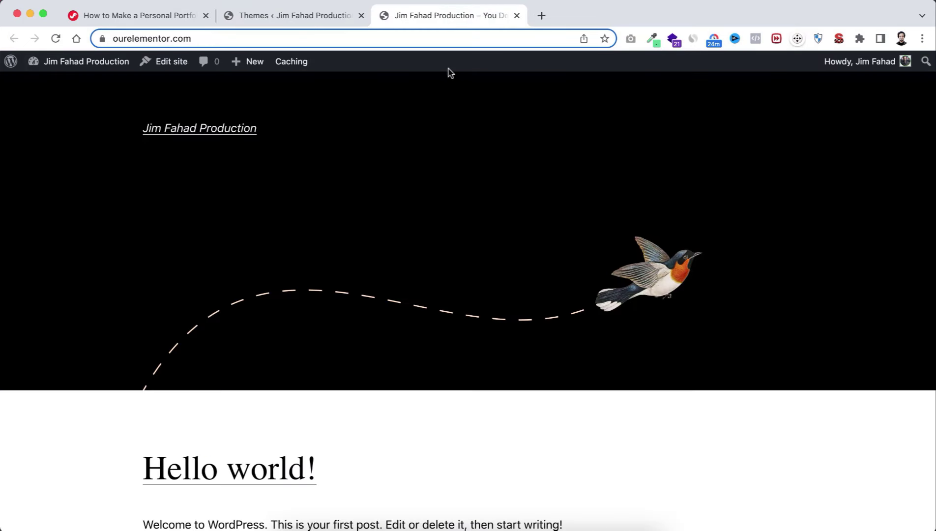
click(55, 38)
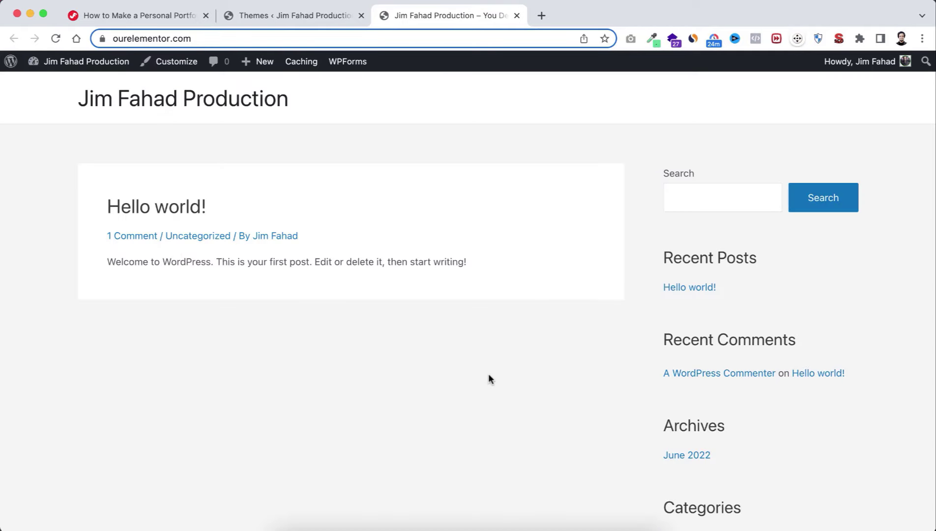
scroll(484, 377, down, 2)
scroll(485, 377, up, 2)
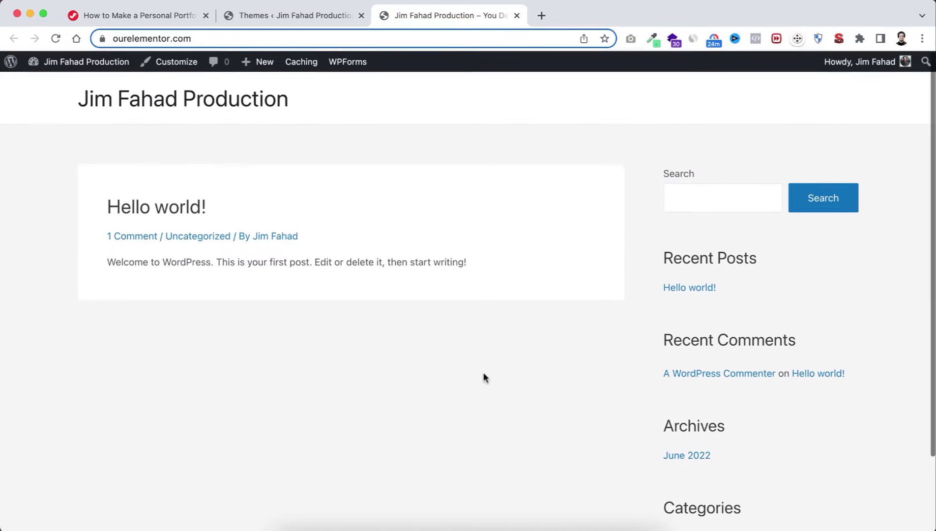
scroll(484, 376, down, 2)
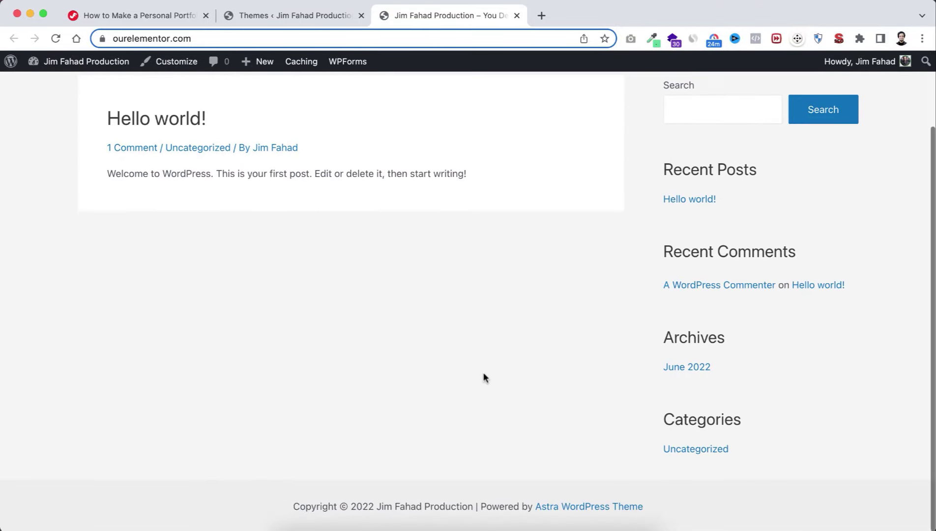
scroll(483, 377, up, 2)
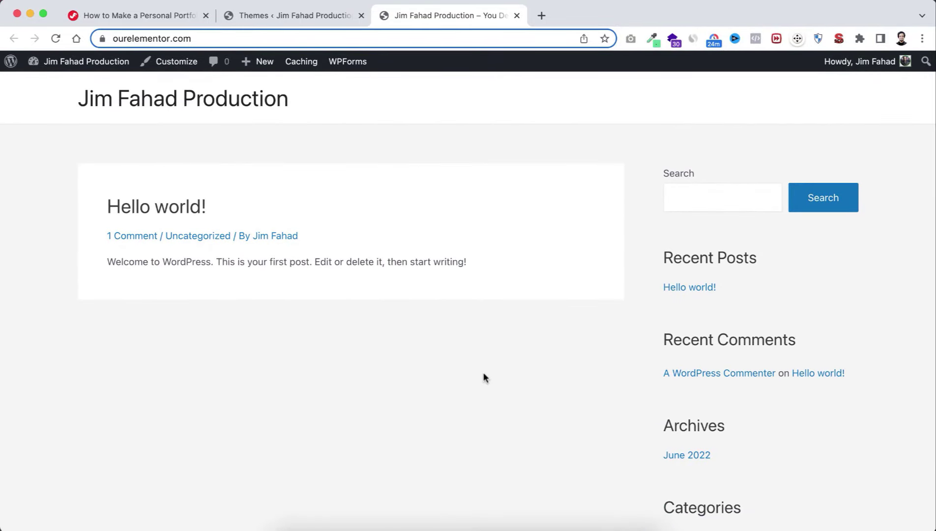
scroll(483, 378, down, 2)
scroll(484, 378, up, 2)
click(313, 16)
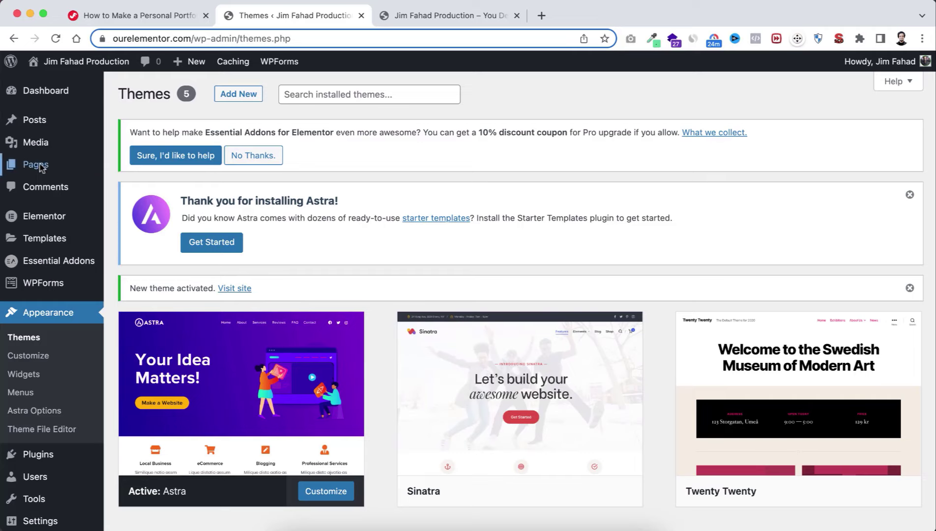
Create a new page, toggle fullscreen mode on and back off, and focus the title field.
mouse_move(35, 166)
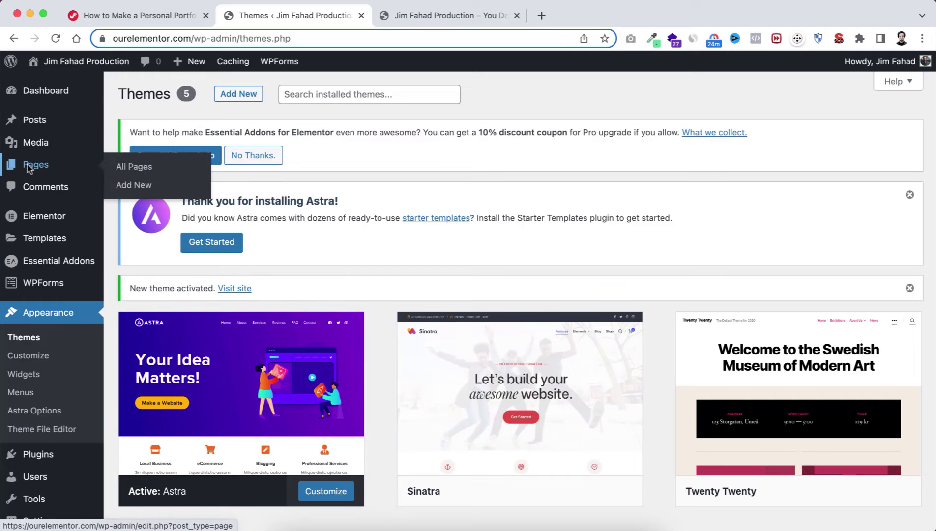
click(132, 187)
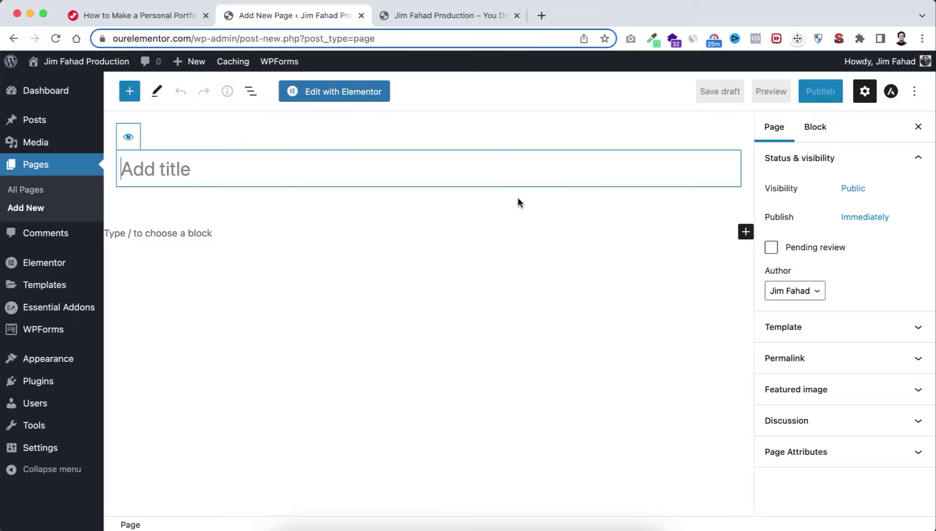
click(916, 92)
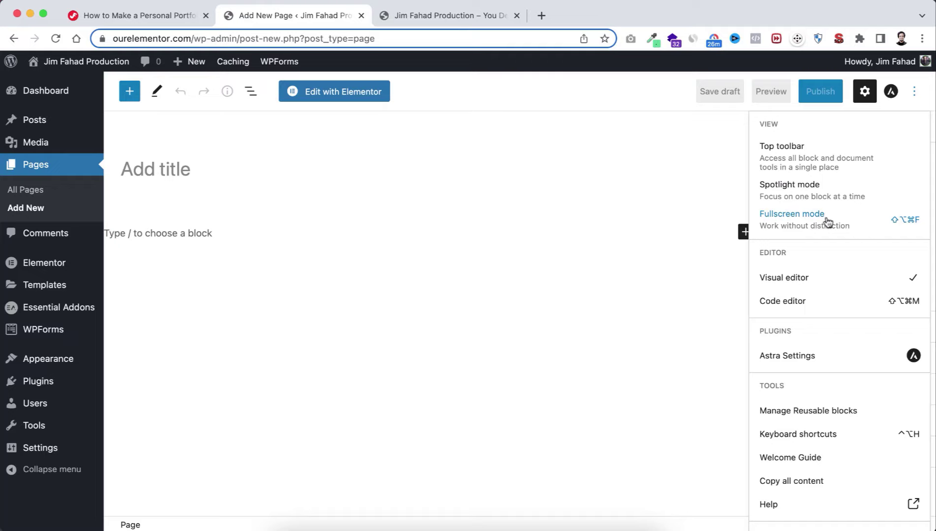
click(874, 224)
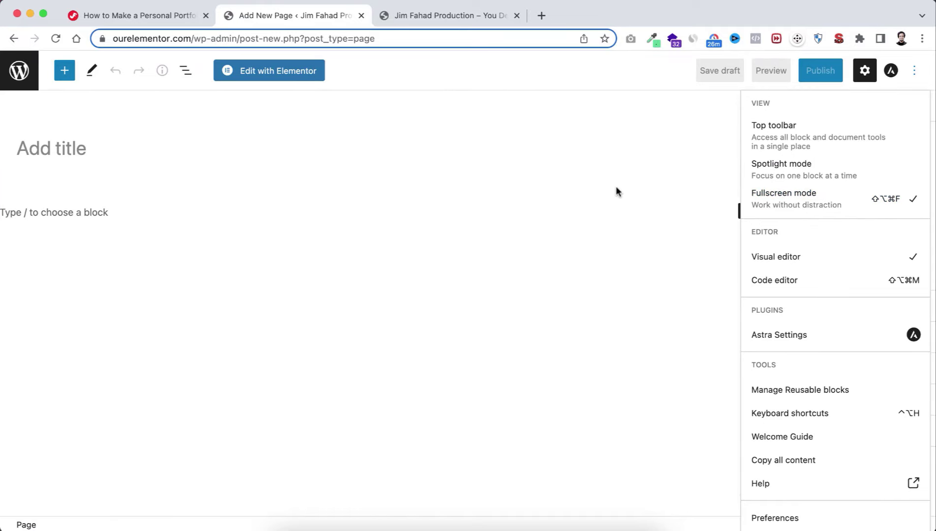
click(603, 191)
click(480, 149)
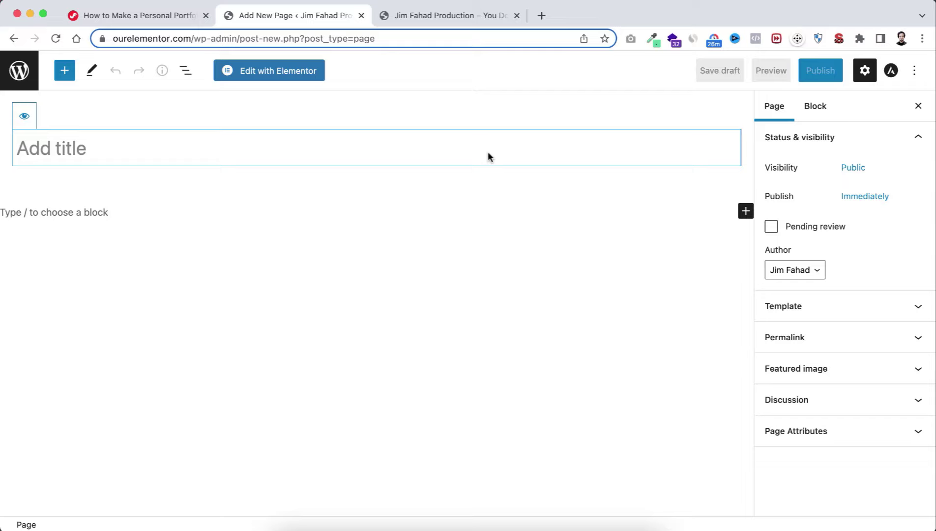
click(915, 72)
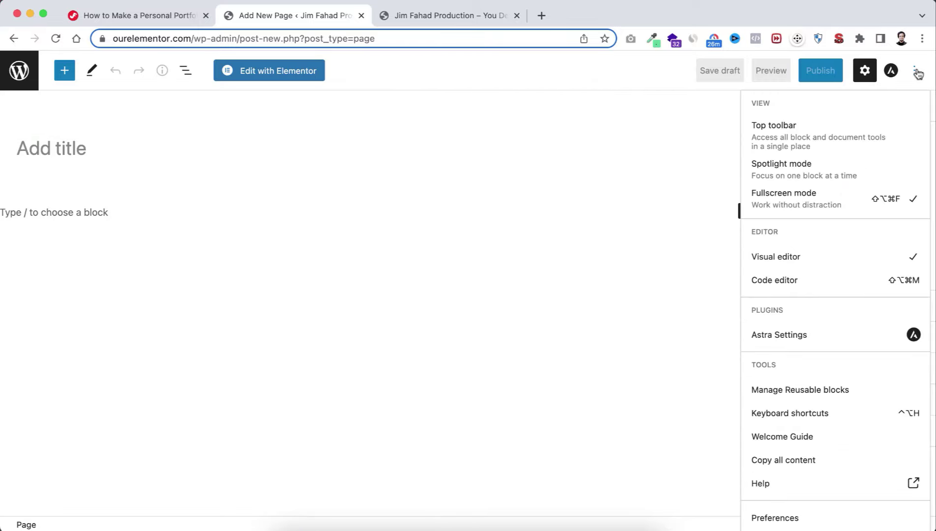
click(817, 201)
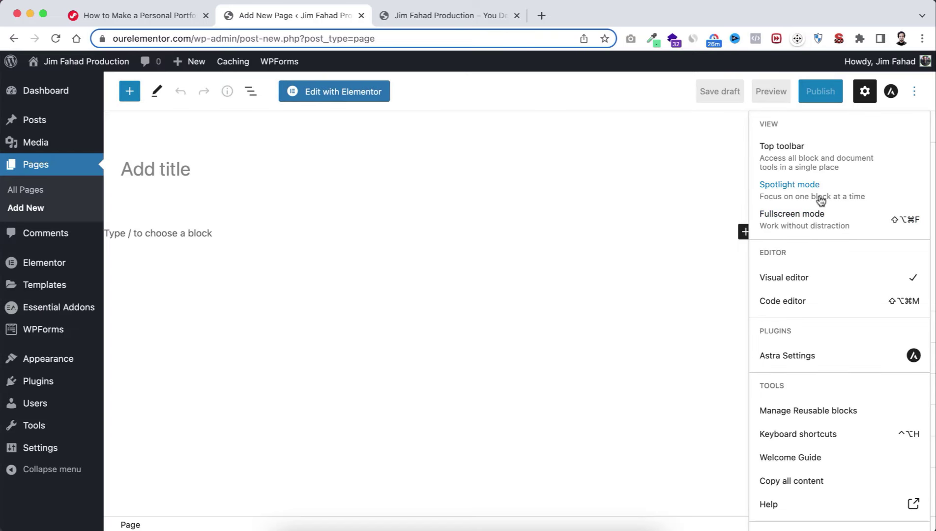
click(489, 175)
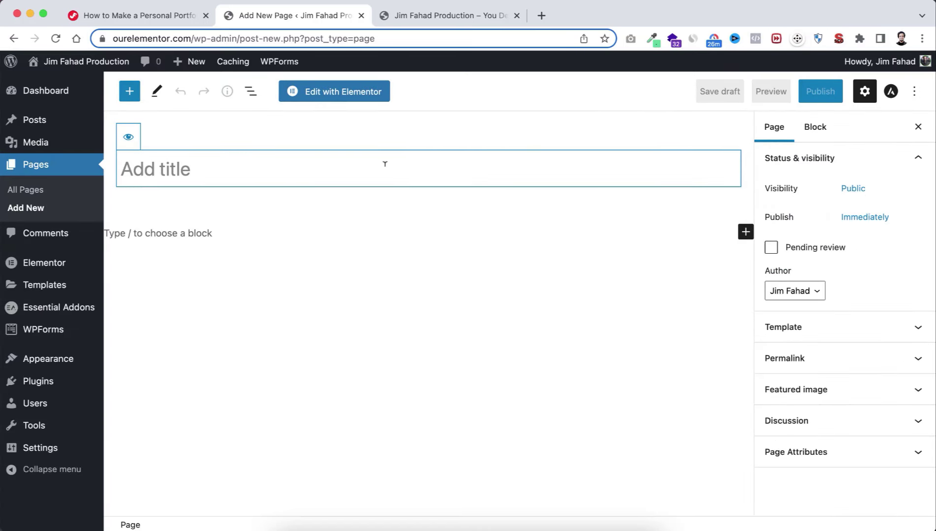
Title the page 'Home' and publish it, confirming in the pre-publish panel.
text(Home)
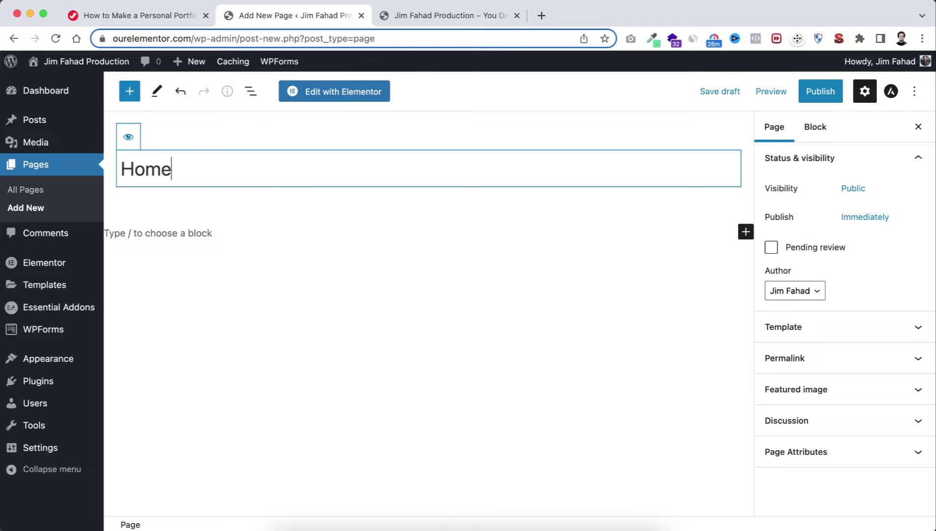
click(821, 92)
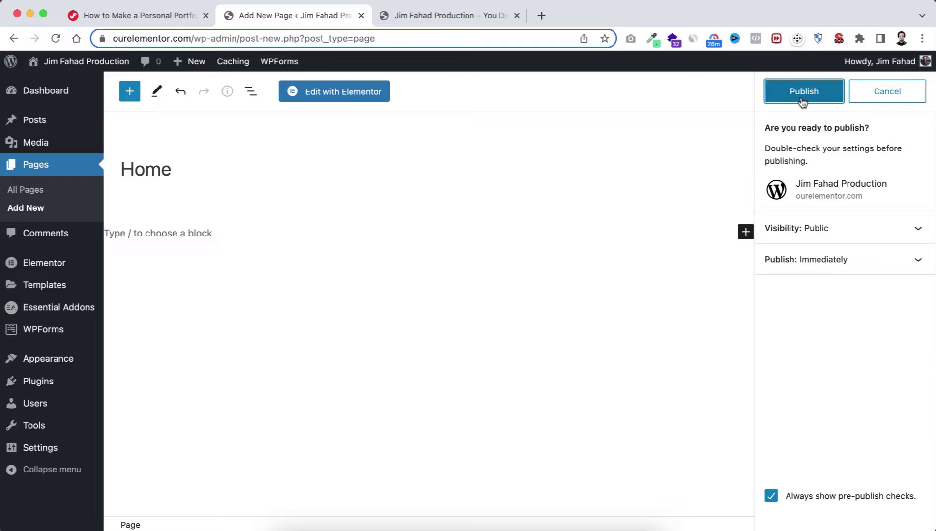
click(804, 94)
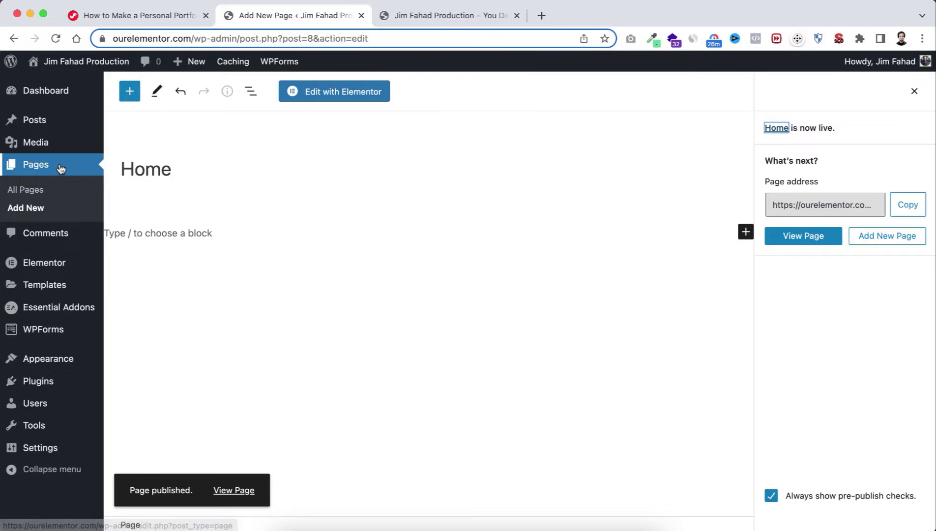
click(26, 209)
Publish a new page titled 'Portfolio'.
text(P)
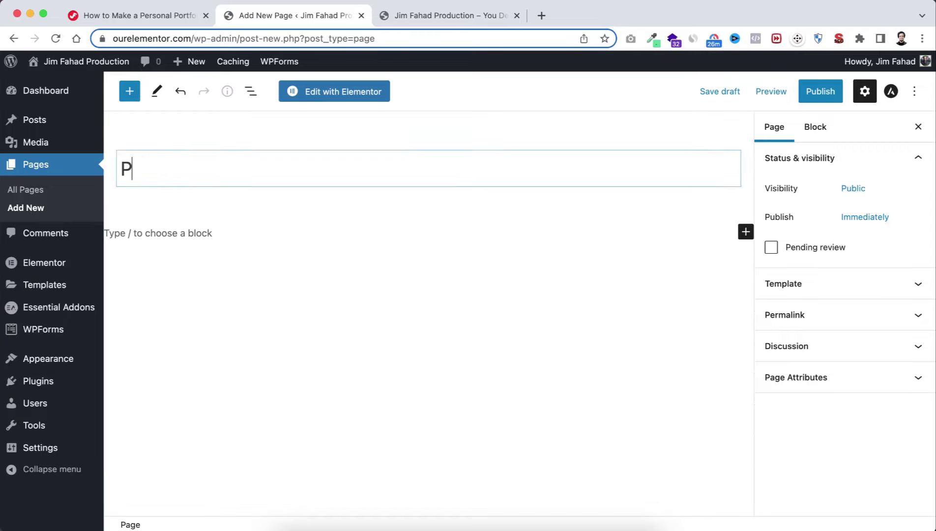
text(ortfoli)
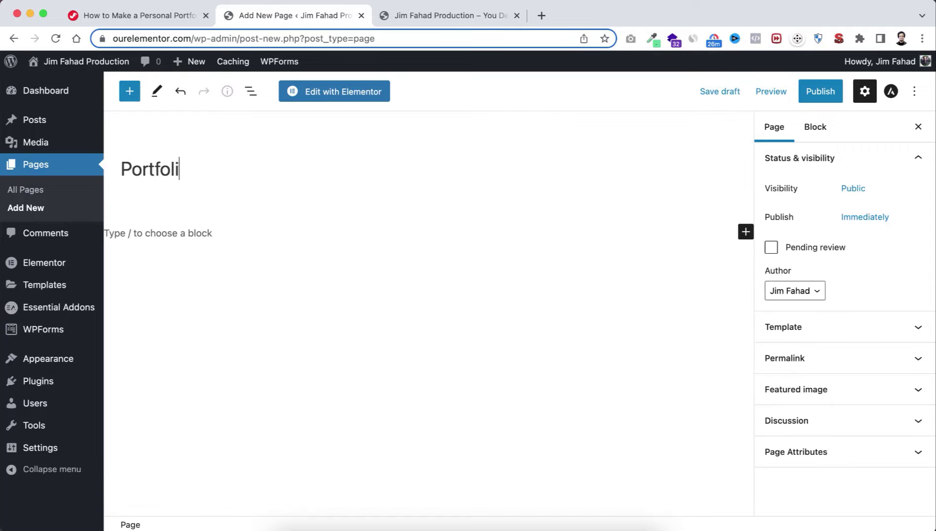
text(o)
click(820, 91)
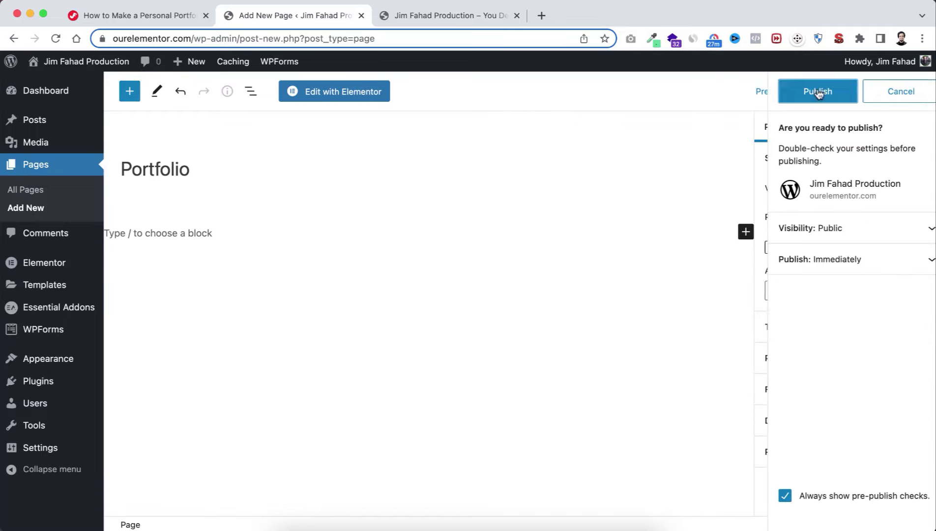
click(802, 94)
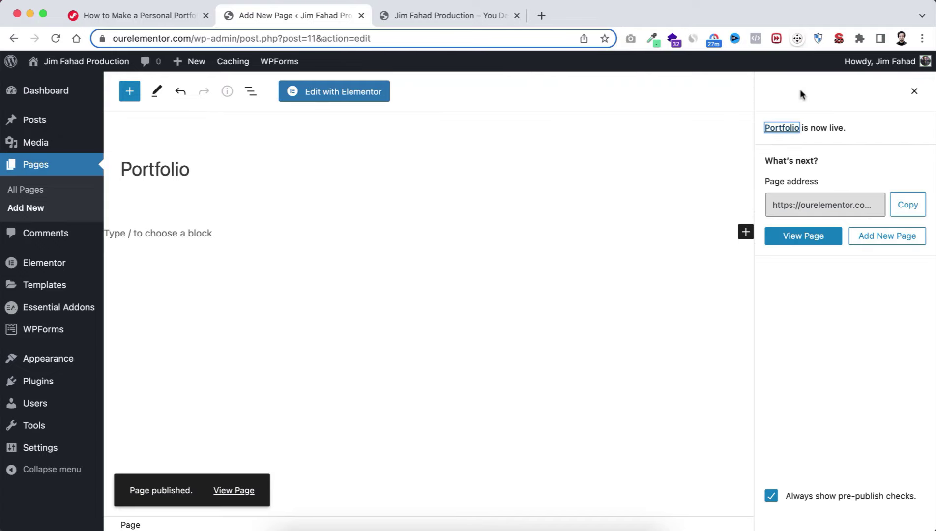
click(23, 211)
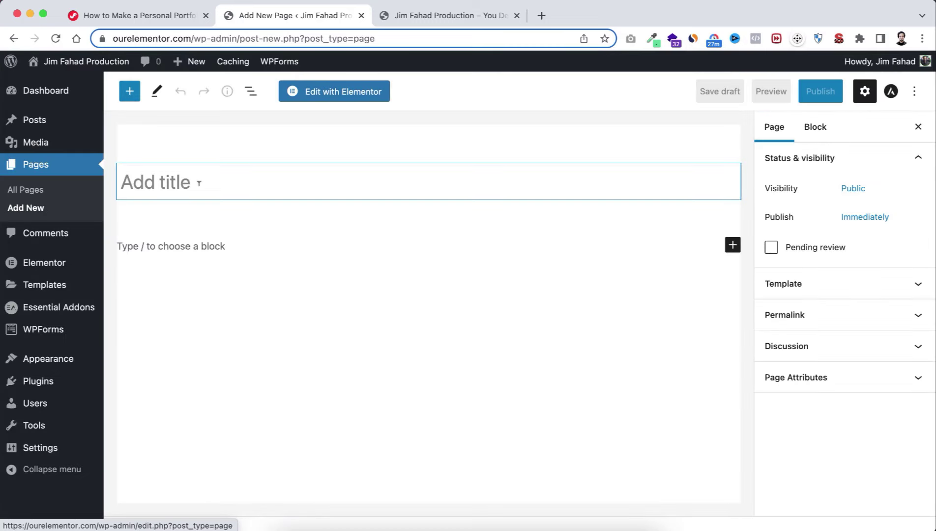
Publish a new page titled 'Contact', then view the All Pages list.
text(Contact)
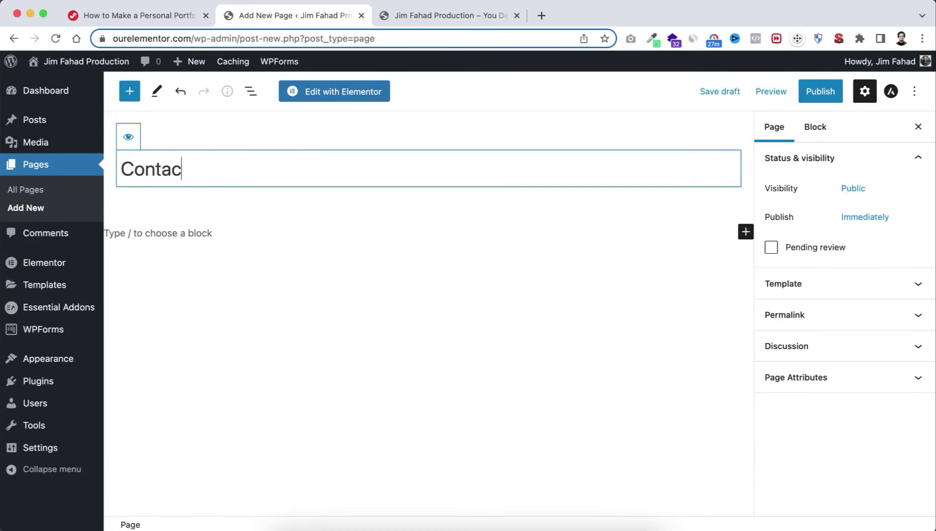
click(822, 102)
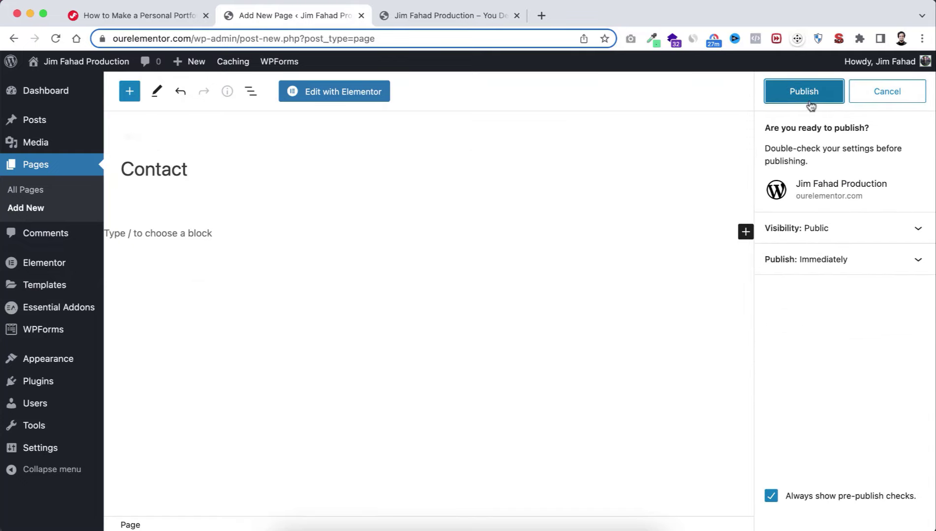
click(808, 91)
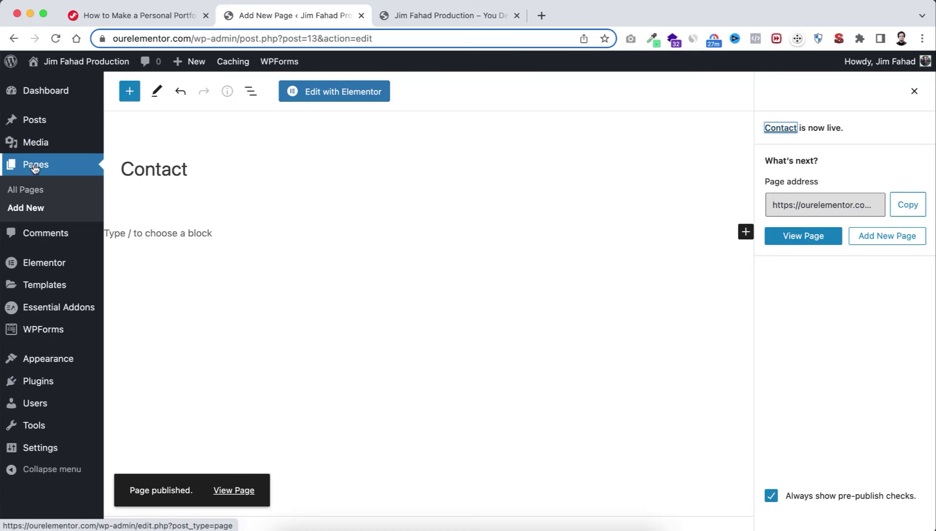
click(24, 191)
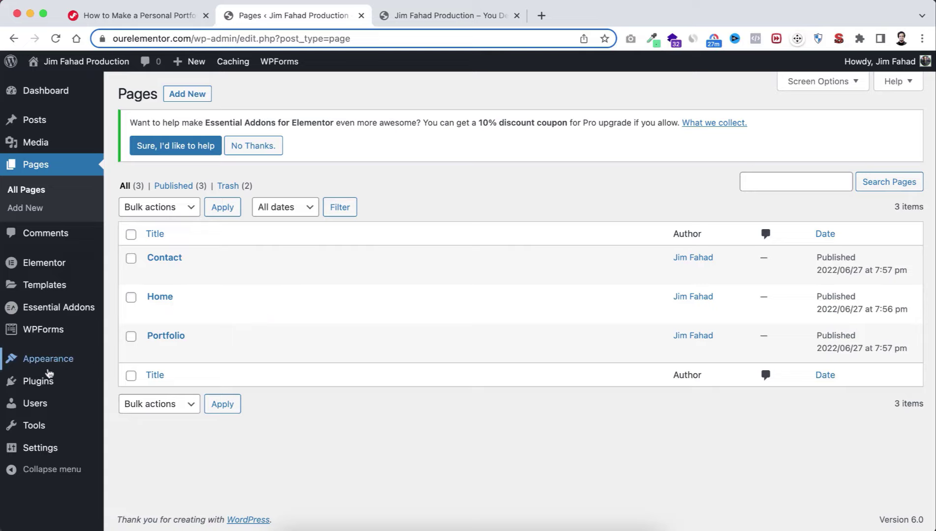
In Reading Settings, set the homepage to the static page 'Home', save, and view the site tab.
mouse_move(41, 448)
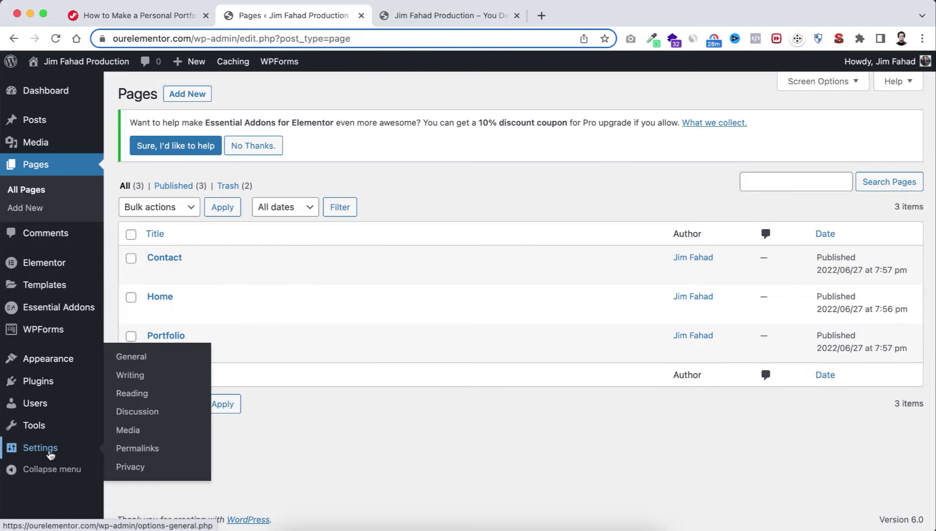
click(133, 396)
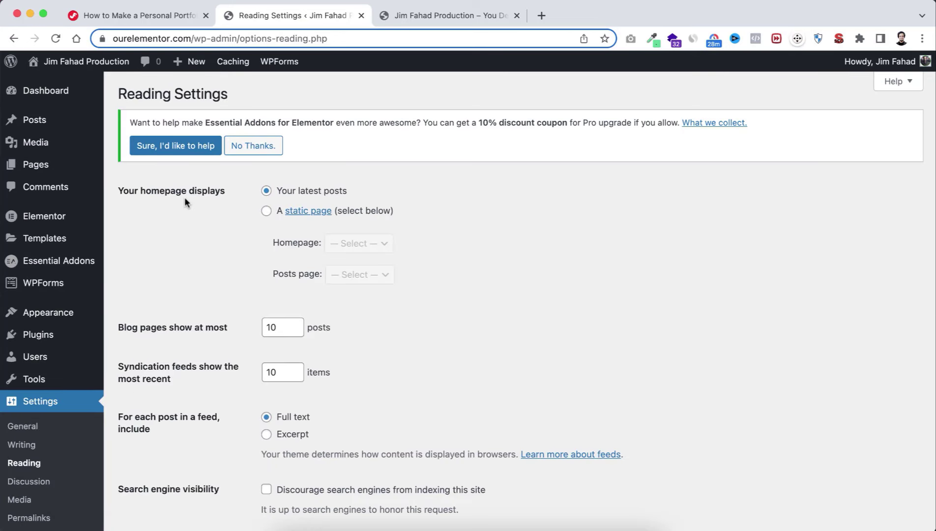
click(266, 212)
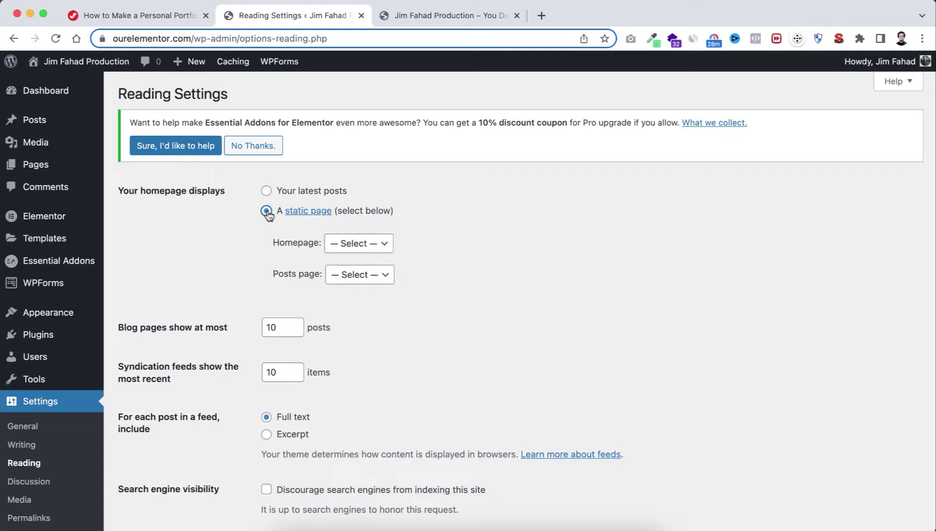
click(343, 244)
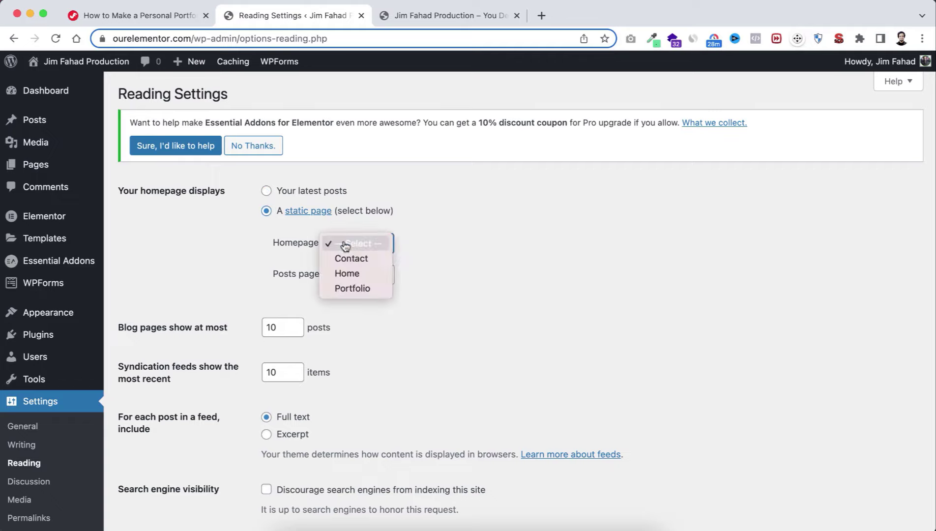
click(356, 278)
scroll(372, 413, down, 3)
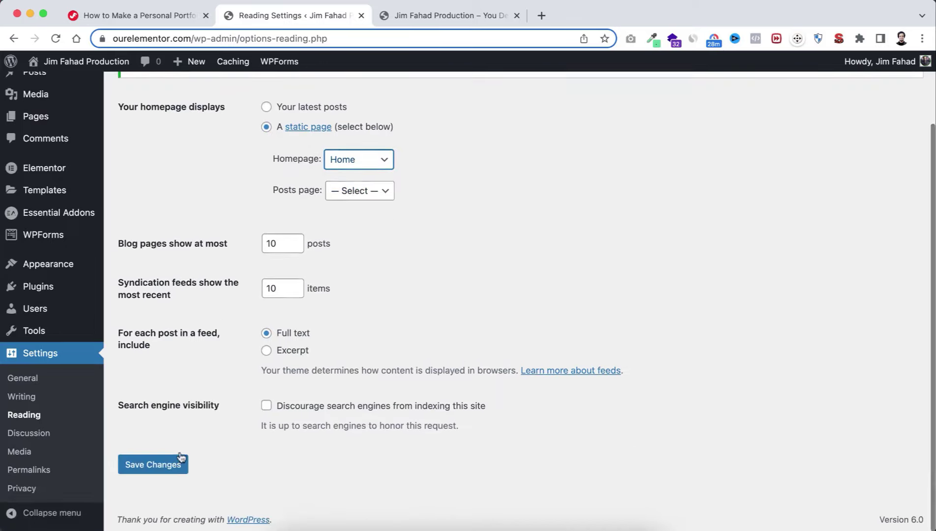
click(158, 463)
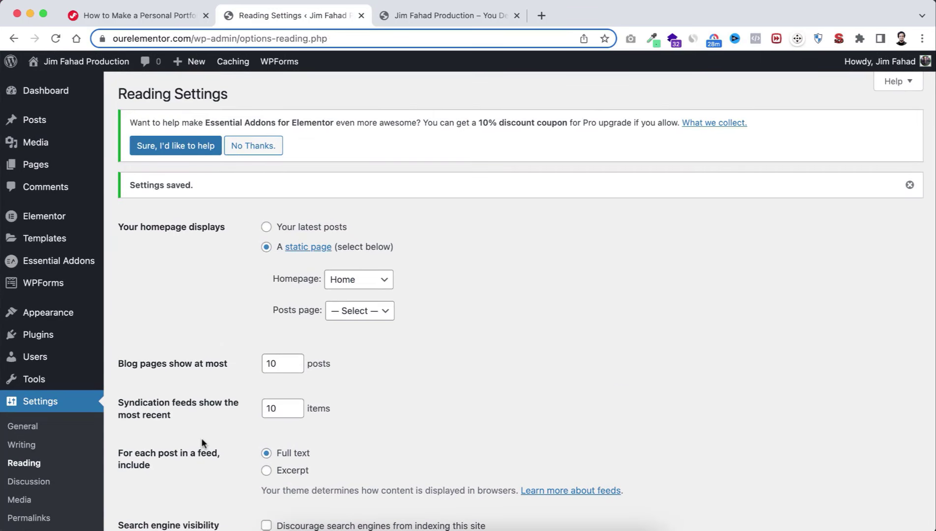
click(444, 15)
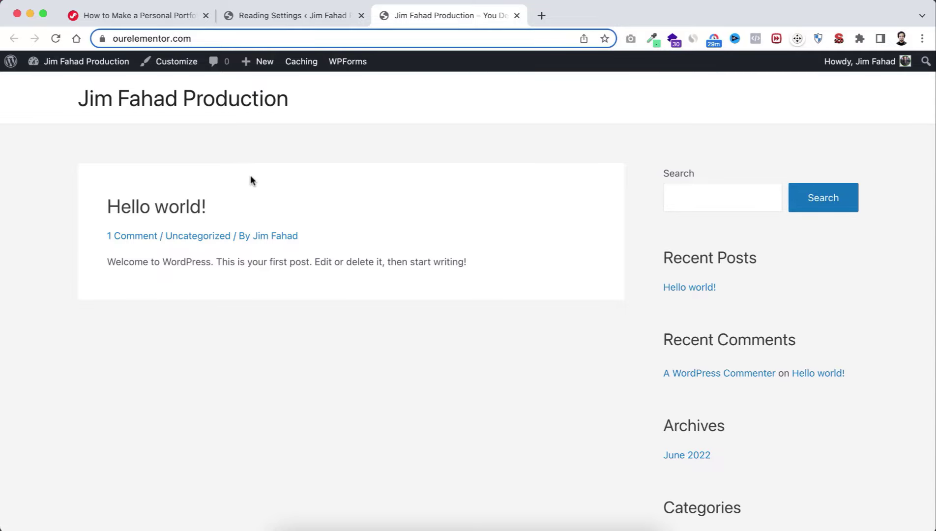
Reload the live site to confirm it opens on the Home page, then go back to Reading Settings.
click(295, 15)
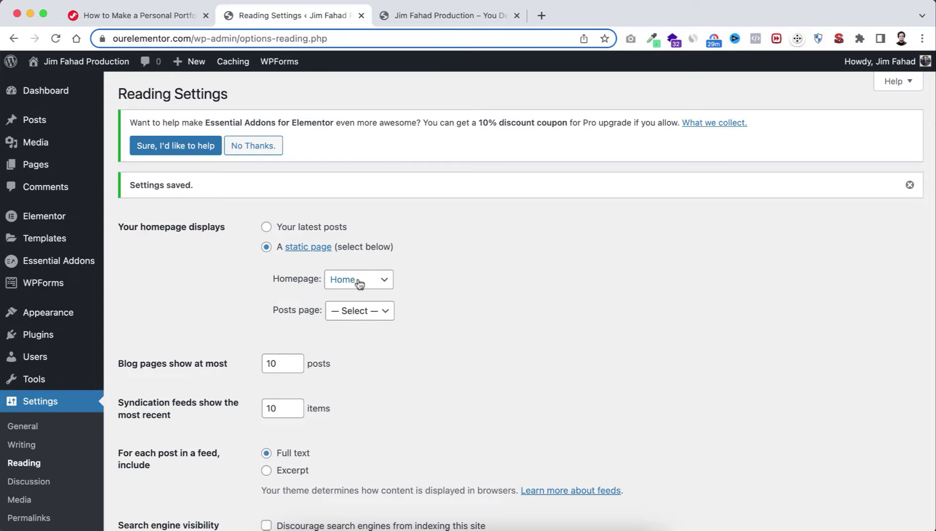
click(442, 17)
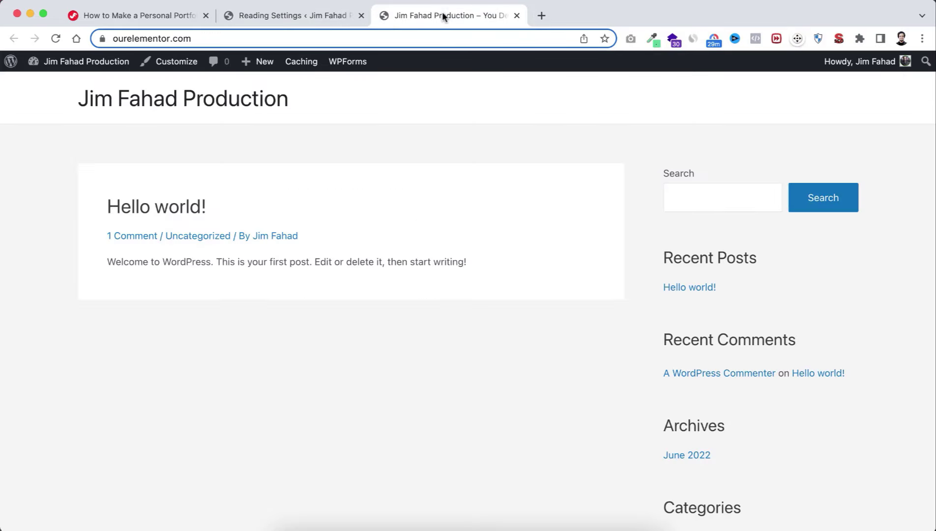
click(56, 39)
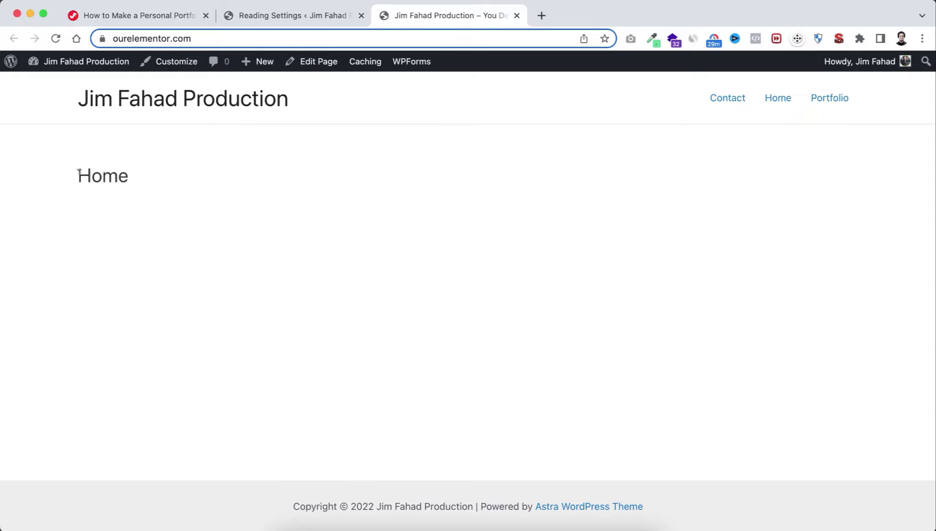
drag(80, 172, 141, 176)
click(148, 178)
click(303, 16)
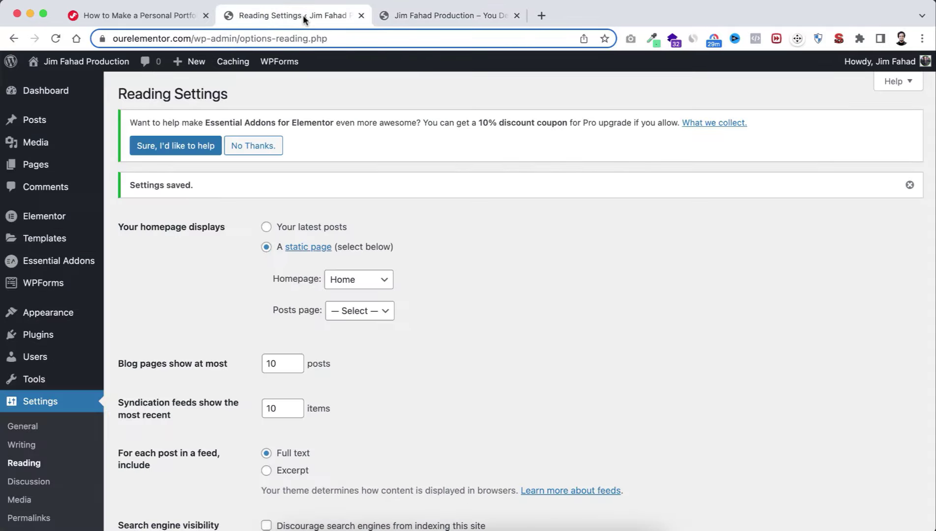
scroll(43, 394, down, 2)
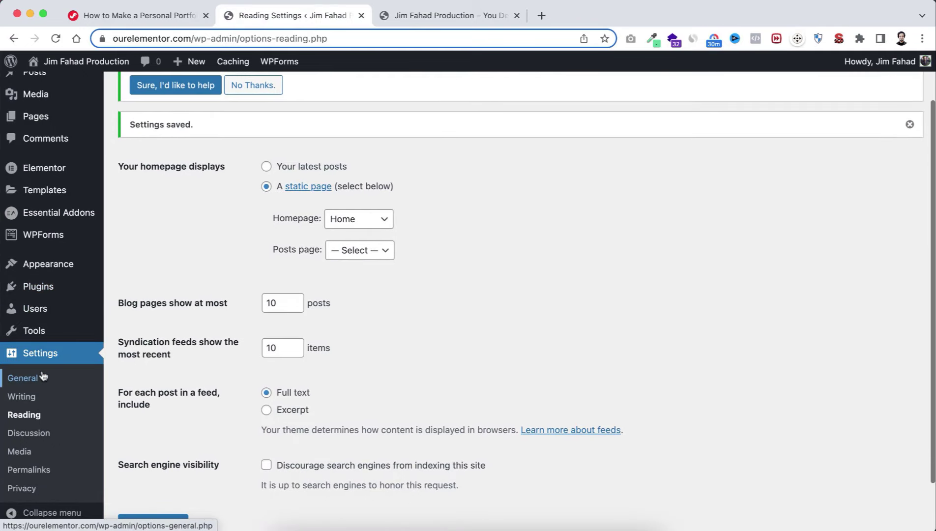
Set permalinks to Post name and save, dismiss the Essential Addons notice, then list all pages.
click(43, 471)
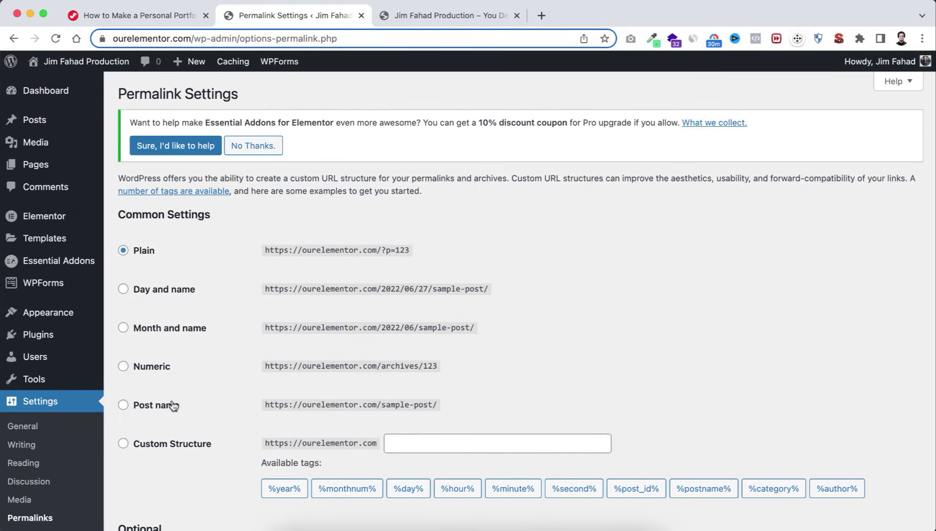
click(159, 407)
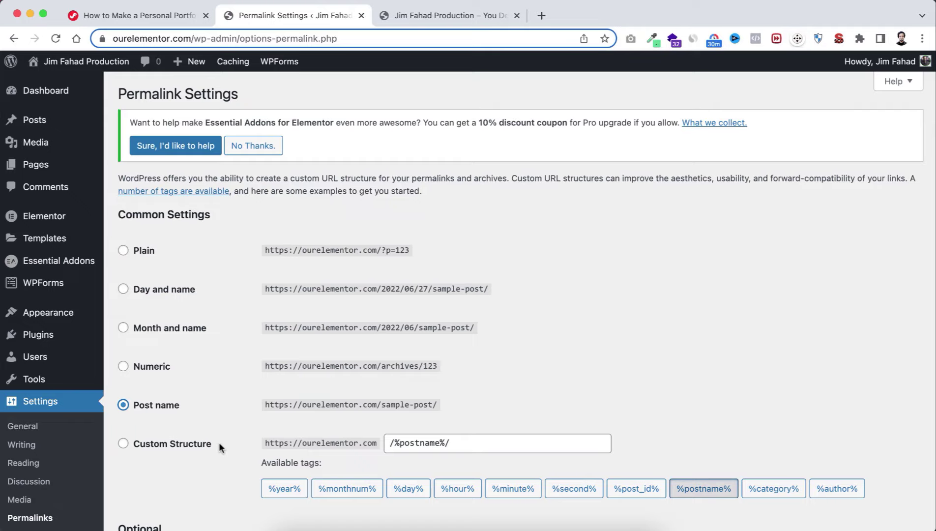
scroll(219, 442, down, 5)
click(167, 471)
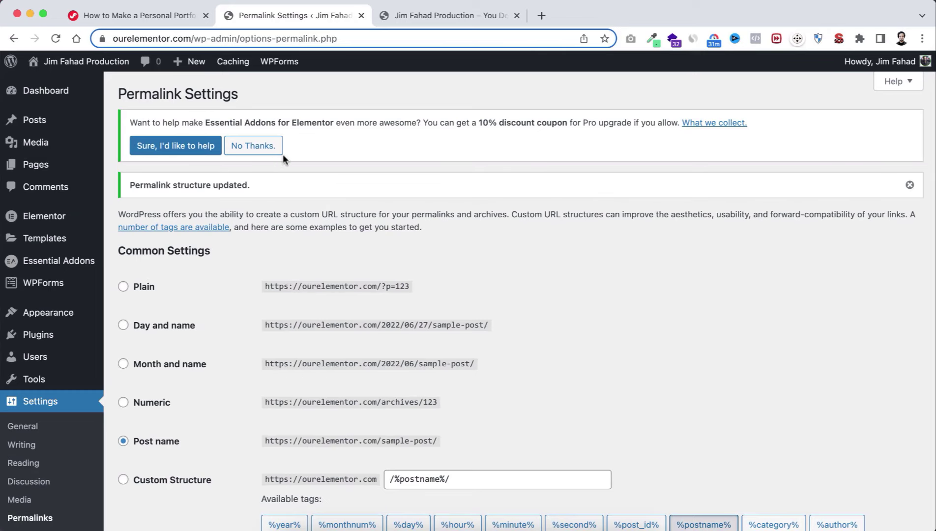
click(255, 149)
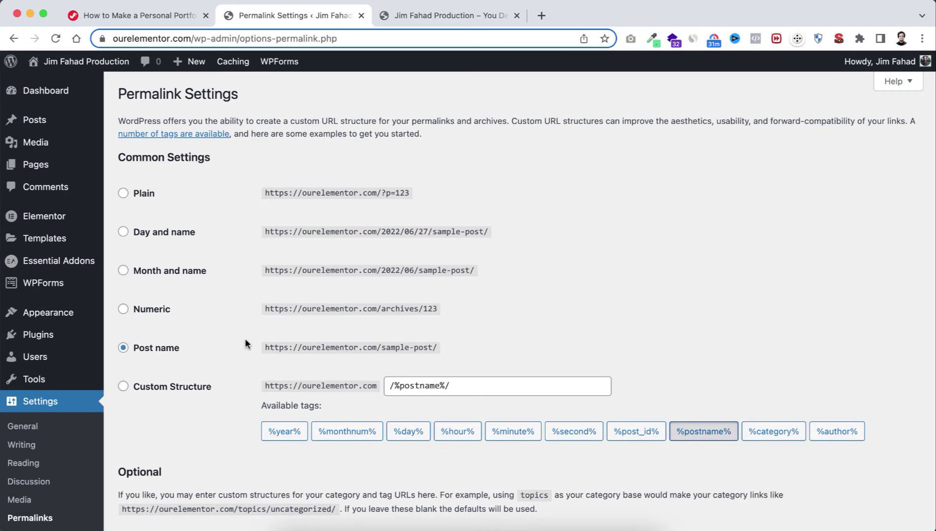
scroll(246, 339, down, 5)
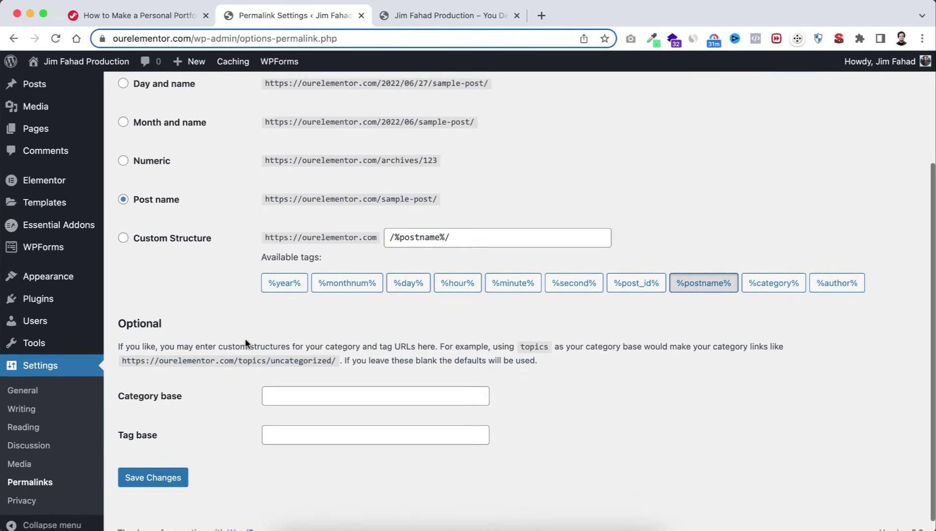
scroll(245, 339, up, 5)
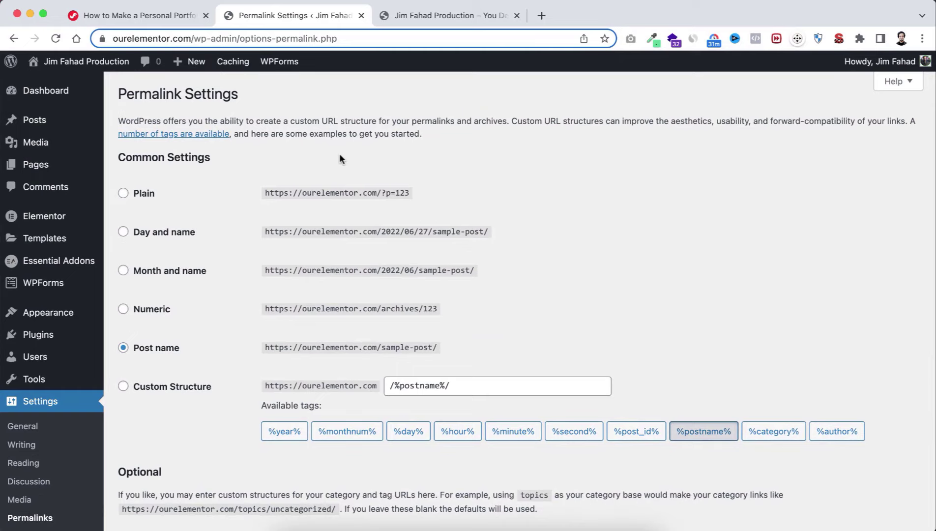
mouse_move(26, 168)
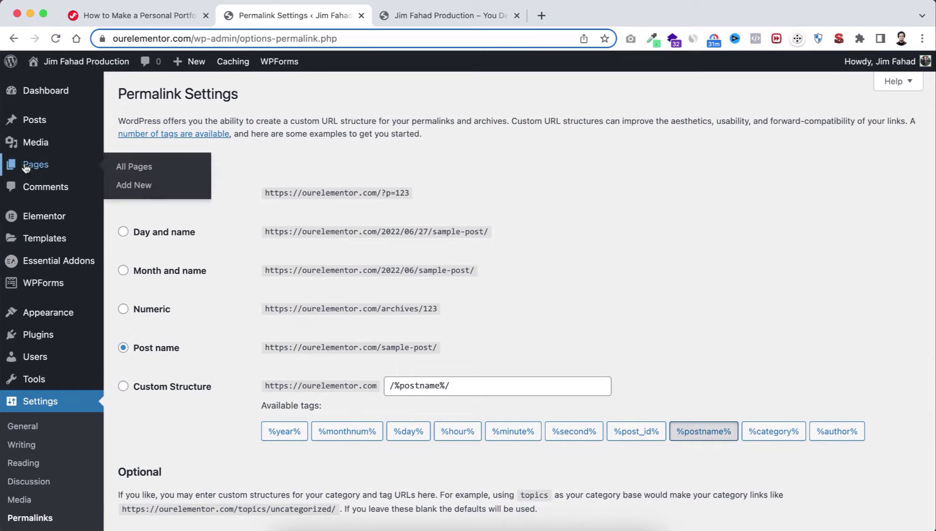
click(138, 167)
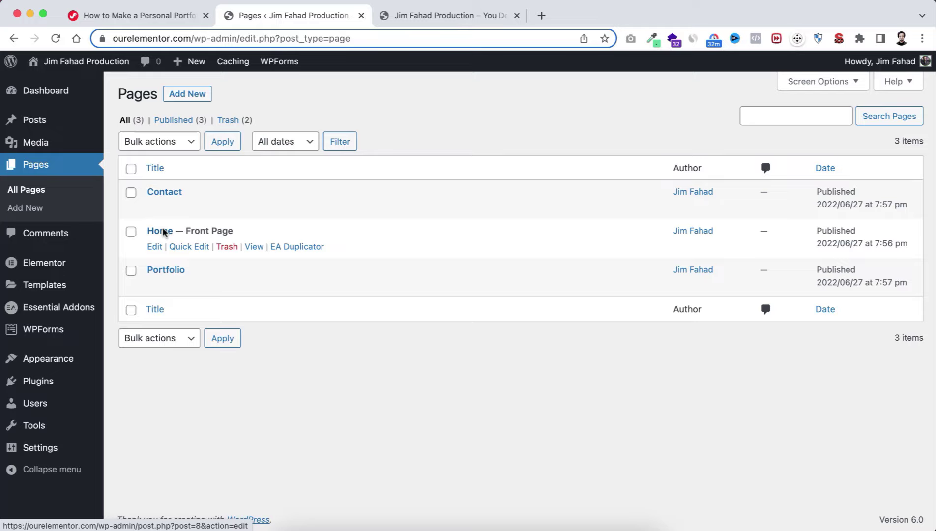
Set Enable Unfiltered File Uploads to Enable in Elementor's Advanced settings and save the change.
mouse_move(53, 266)
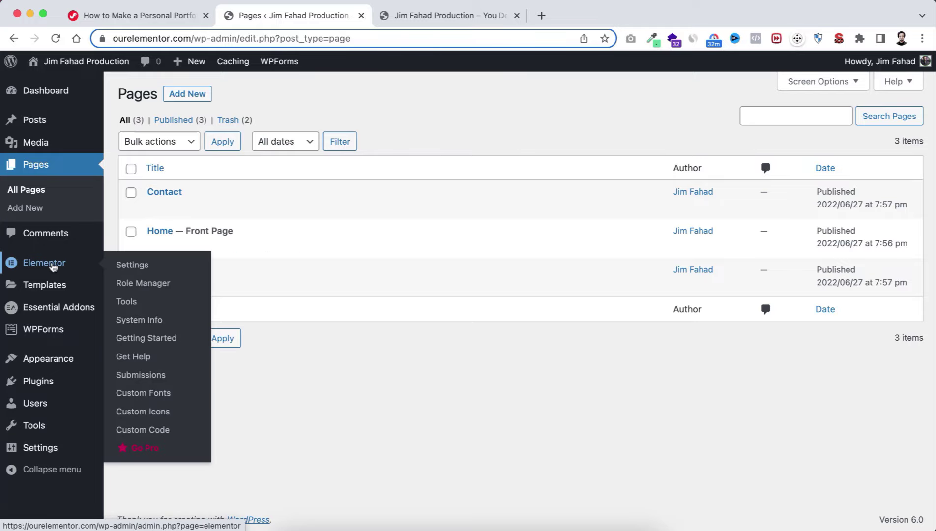
click(129, 266)
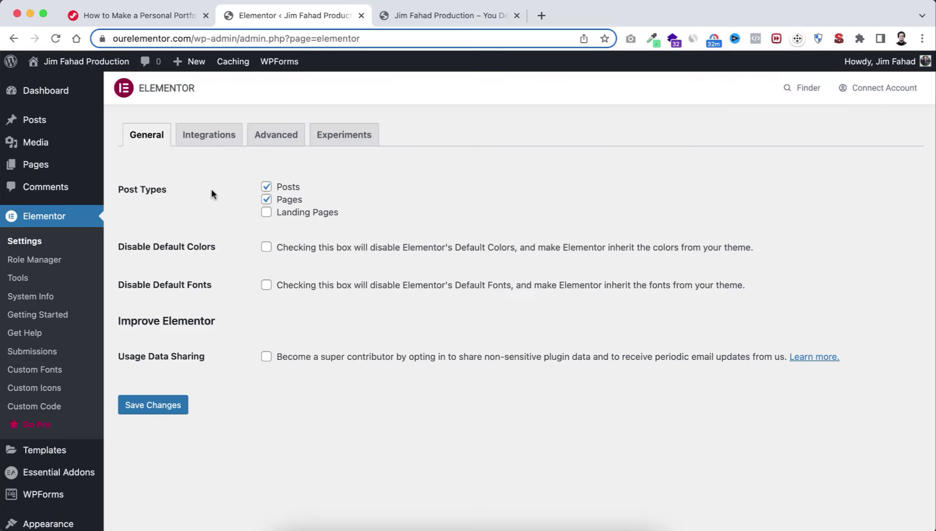
click(281, 137)
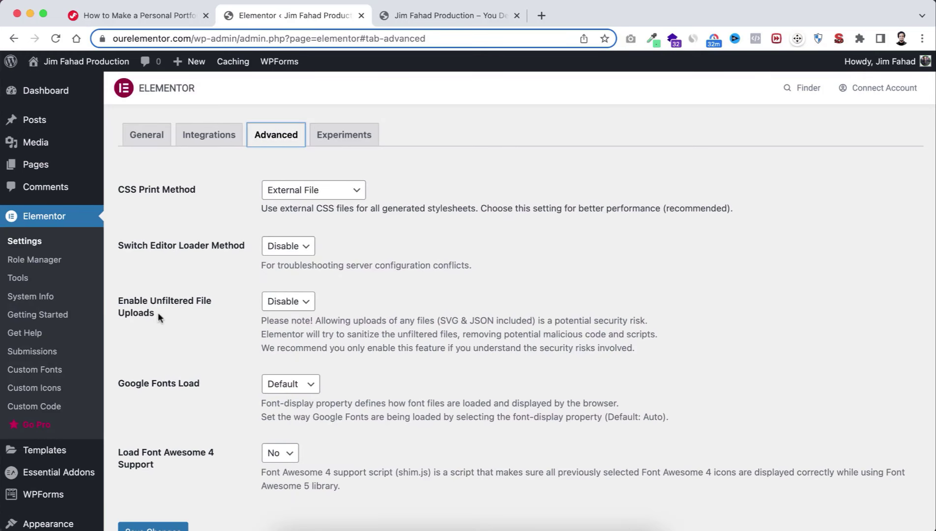
click(290, 300)
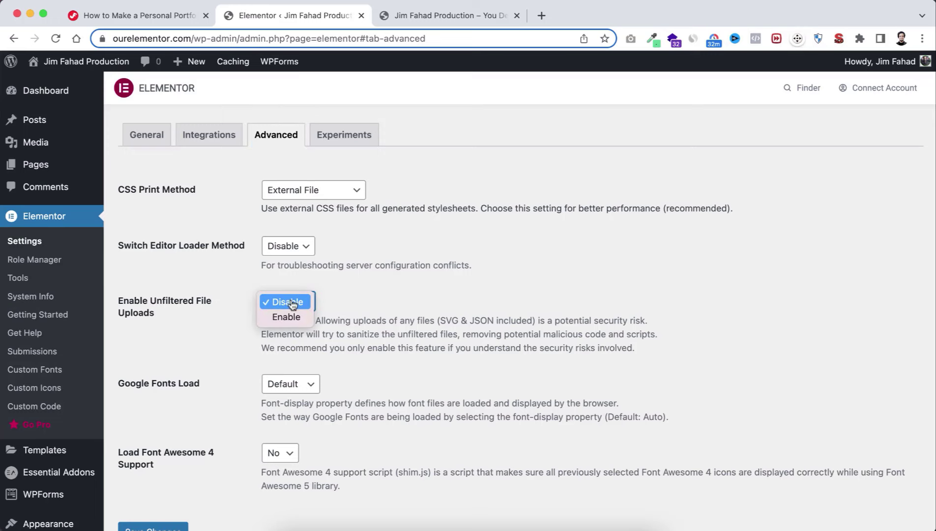
click(291, 318)
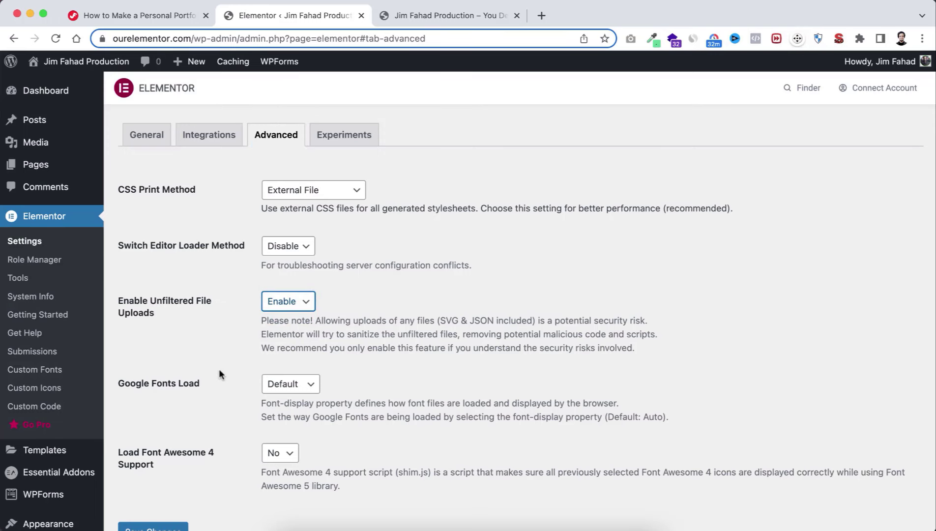
scroll(219, 371, down, 5)
click(168, 416)
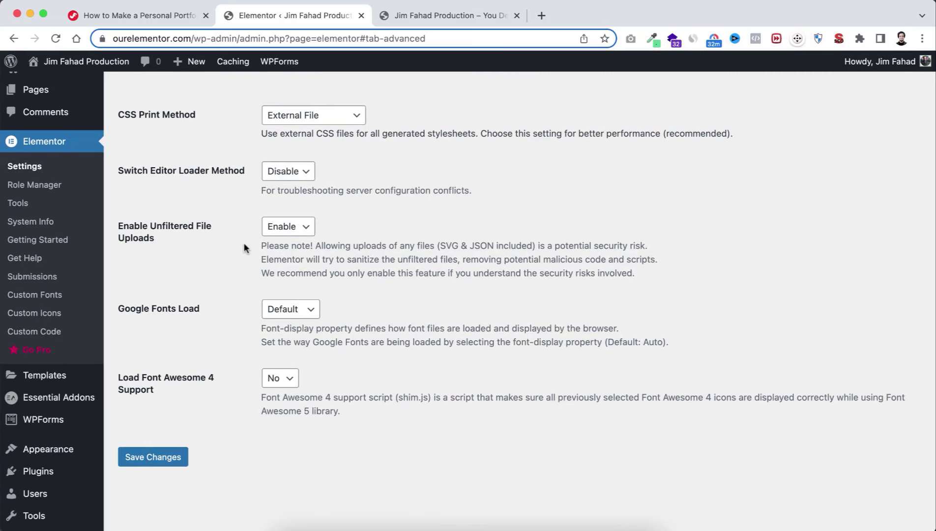
scroll(243, 242, up, 3)
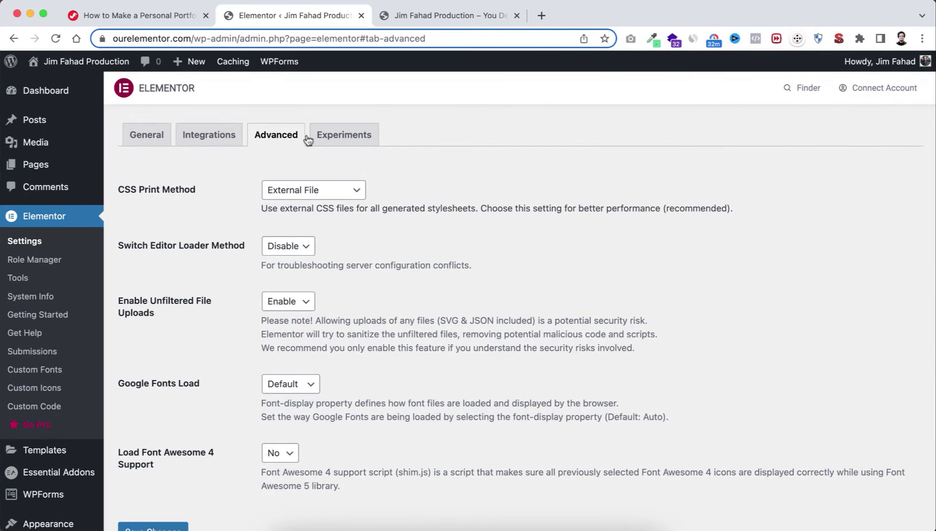
Set the Flexbox Container experiment to Active on Elementor's Experiments tab and save.
click(355, 135)
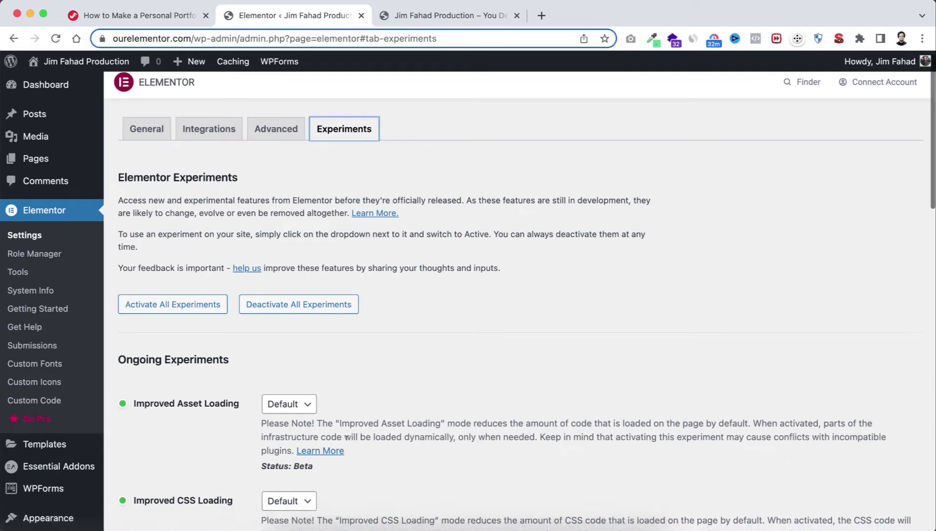
scroll(346, 438, down, 8)
scroll(346, 438, down, 1)
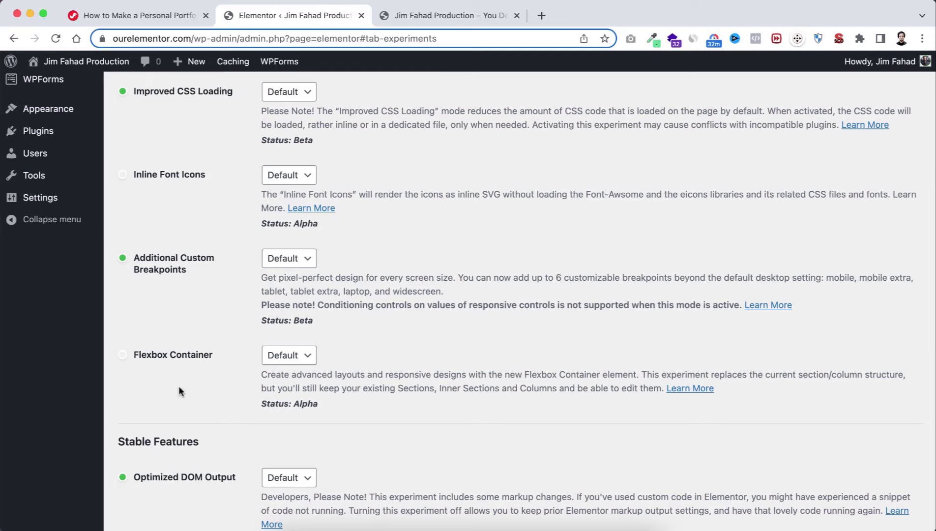
click(280, 356)
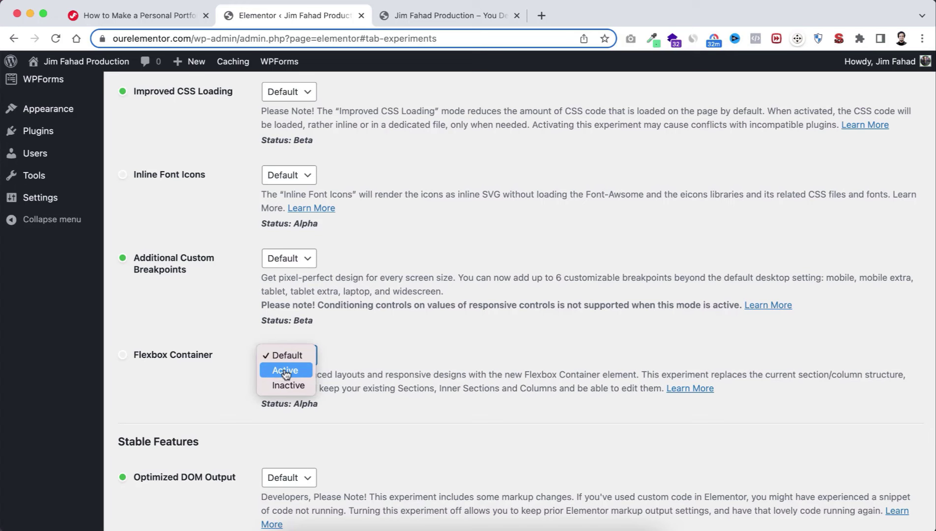
click(282, 372)
scroll(278, 366, down, 10)
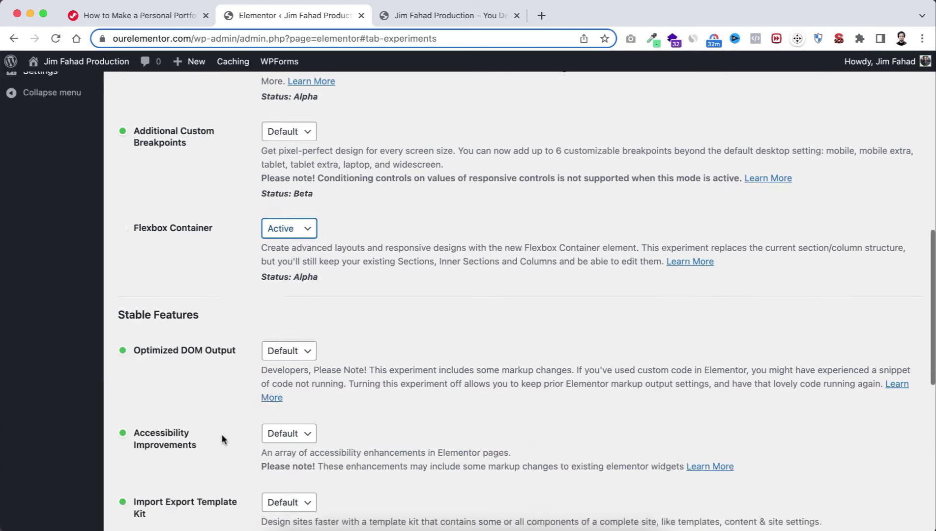
click(152, 466)
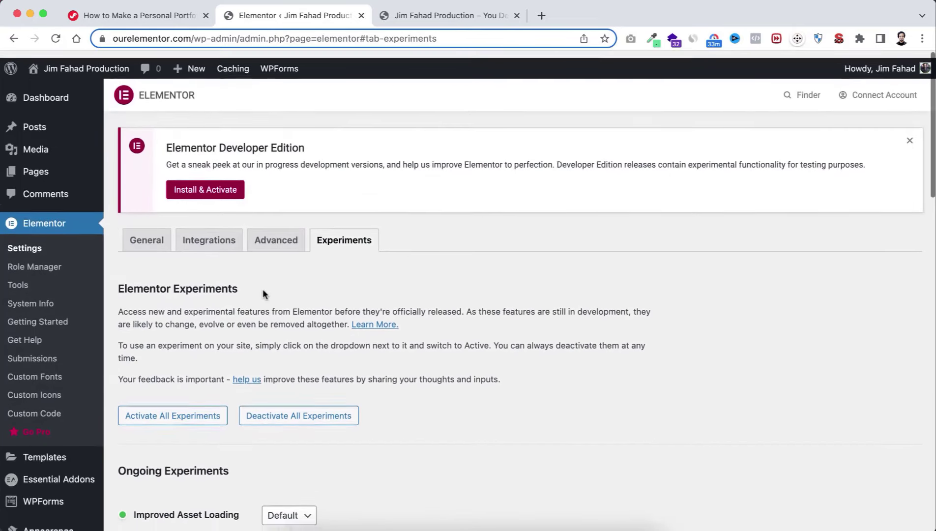
Open the Home page from All Pages in the Elementor editor.
mouse_move(60, 172)
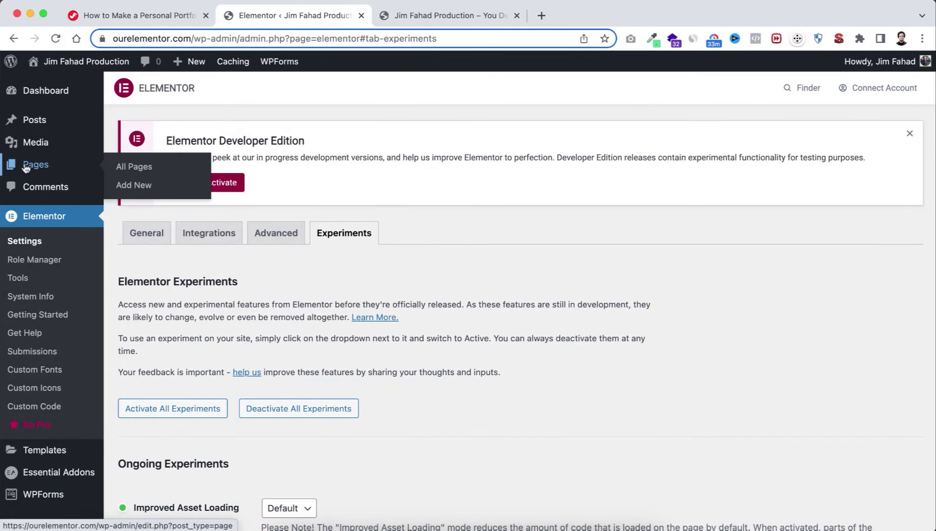
click(136, 168)
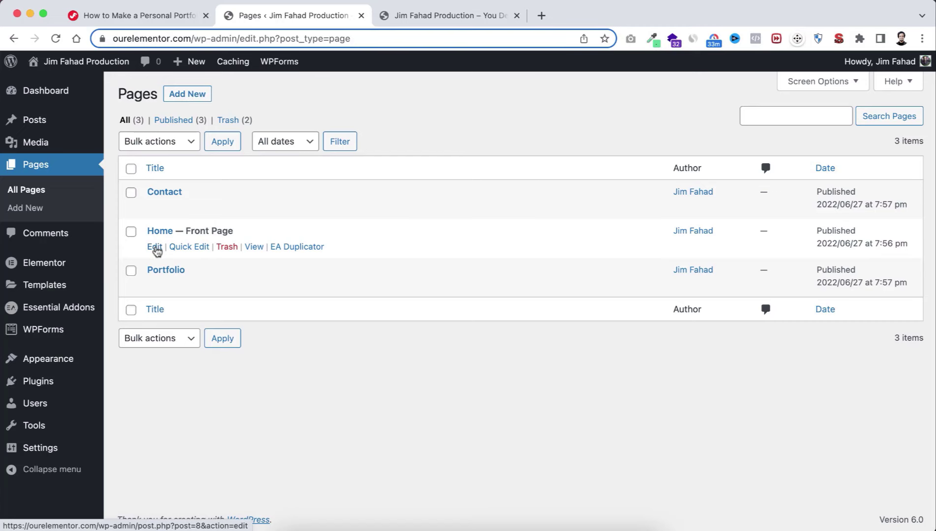
click(156, 247)
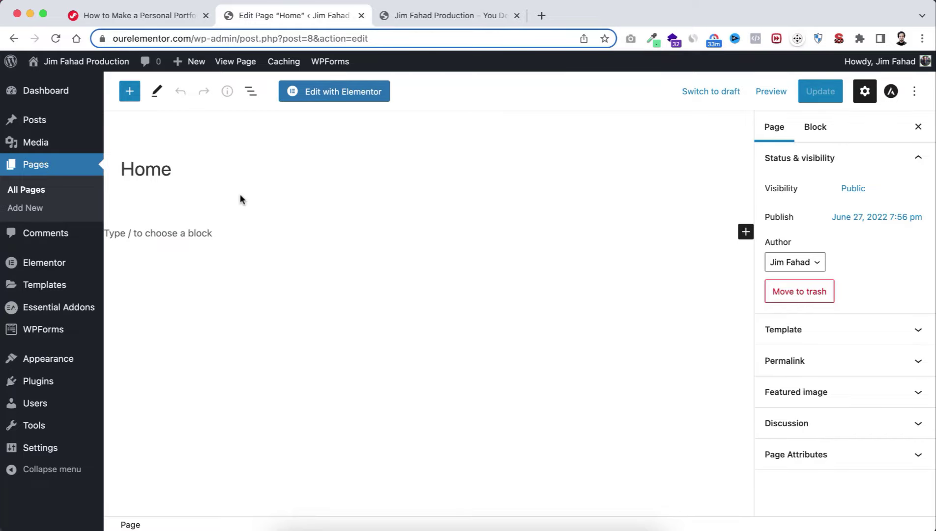
click(339, 96)
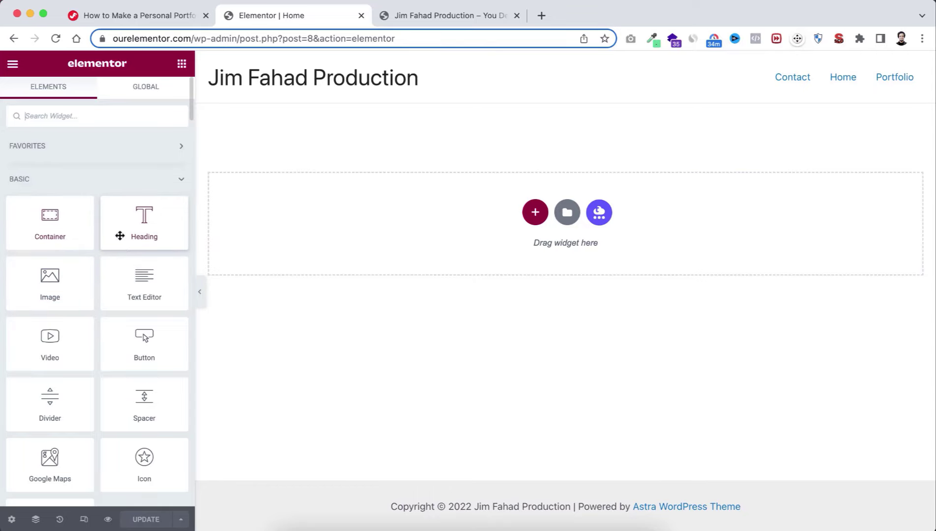
scroll(119, 355, down, 5)
scroll(119, 358, up, 5)
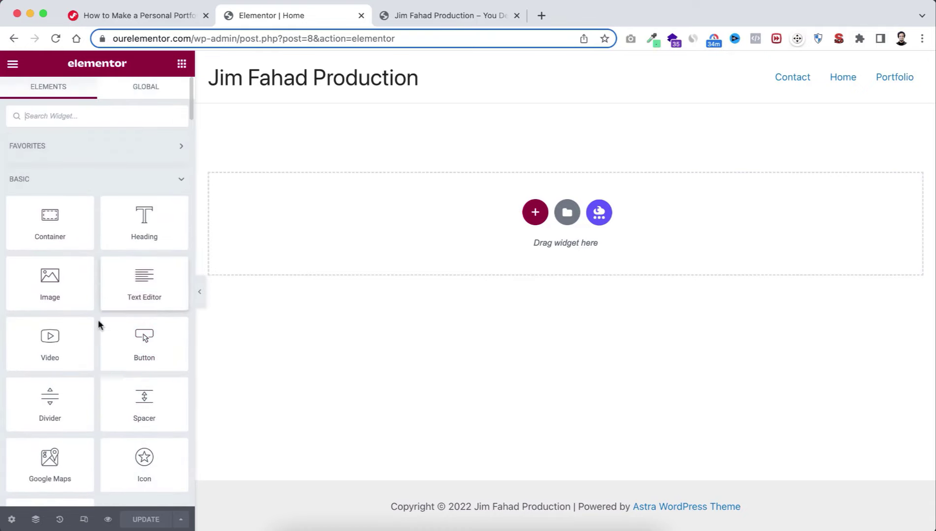
scroll(94, 340, down, 5)
scroll(94, 347, down, 3)
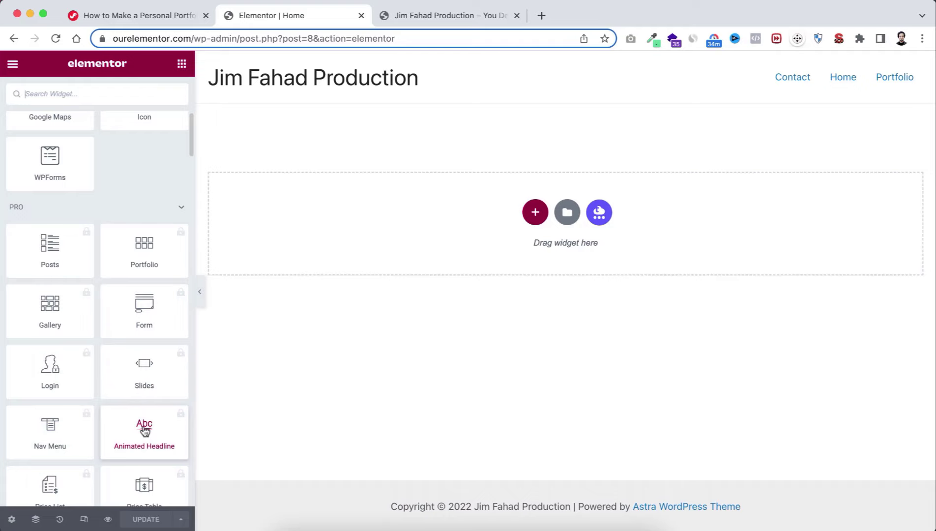
scroll(120, 344, up, 1)
scroll(121, 343, down, 3)
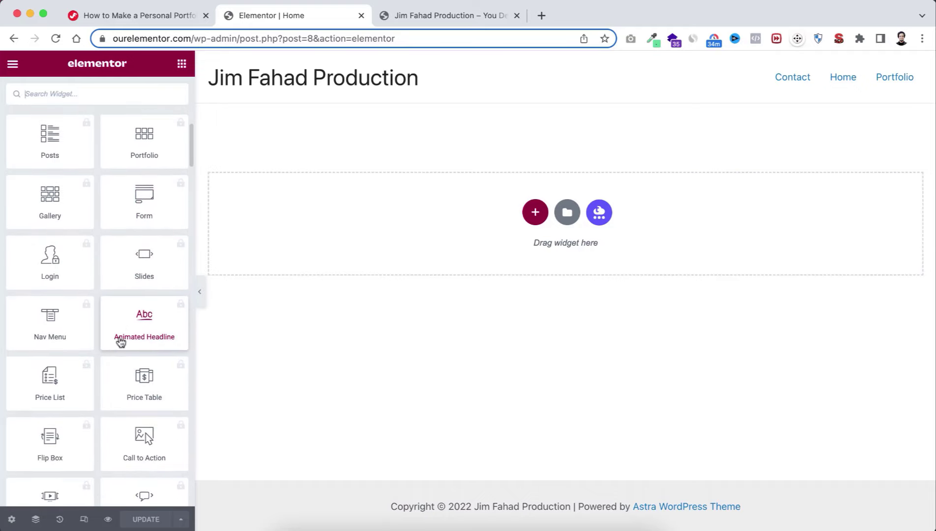
scroll(121, 342, up, 3)
scroll(120, 343, up, 5)
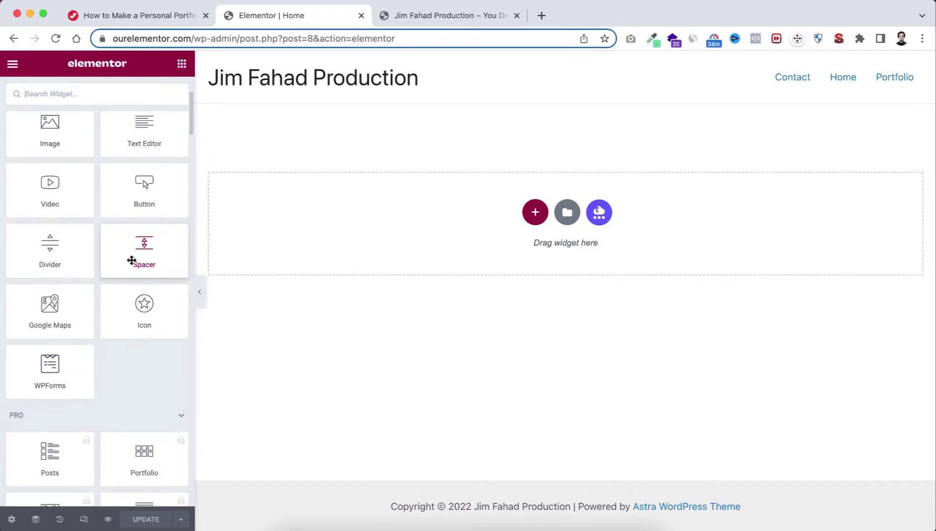
scroll(131, 262, down, 3)
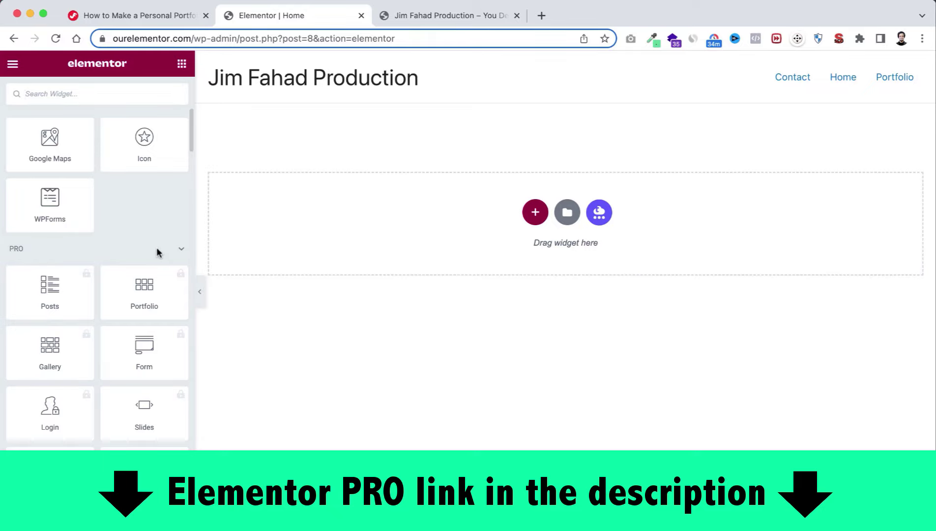
click(180, 249)
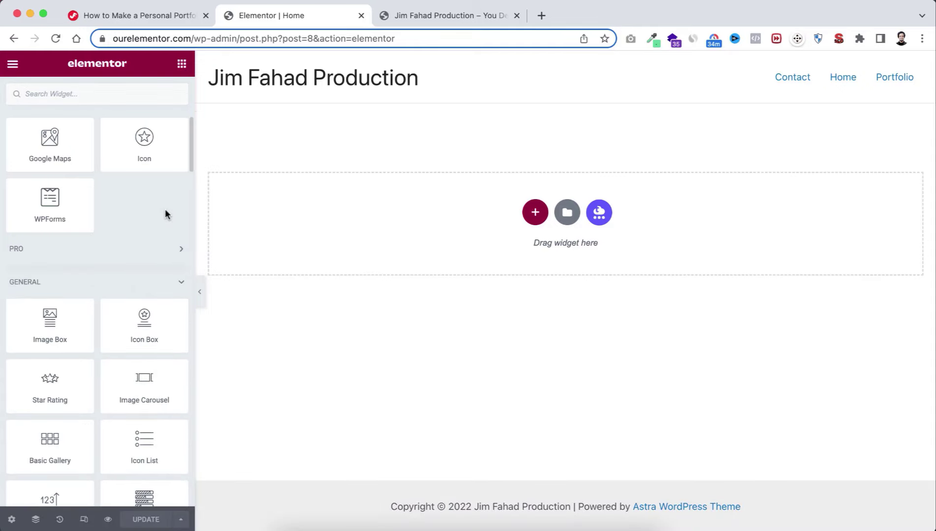
scroll(164, 214, down, 10)
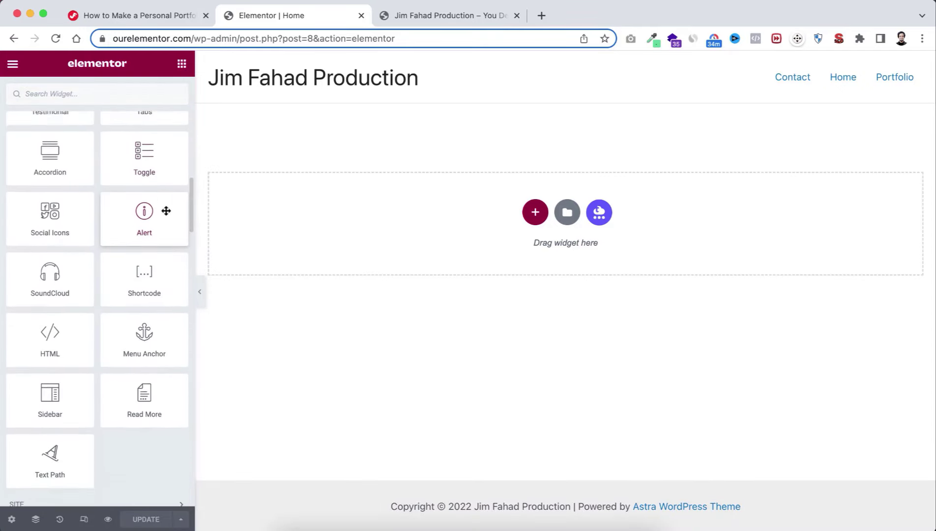
scroll(165, 210, down, 8)
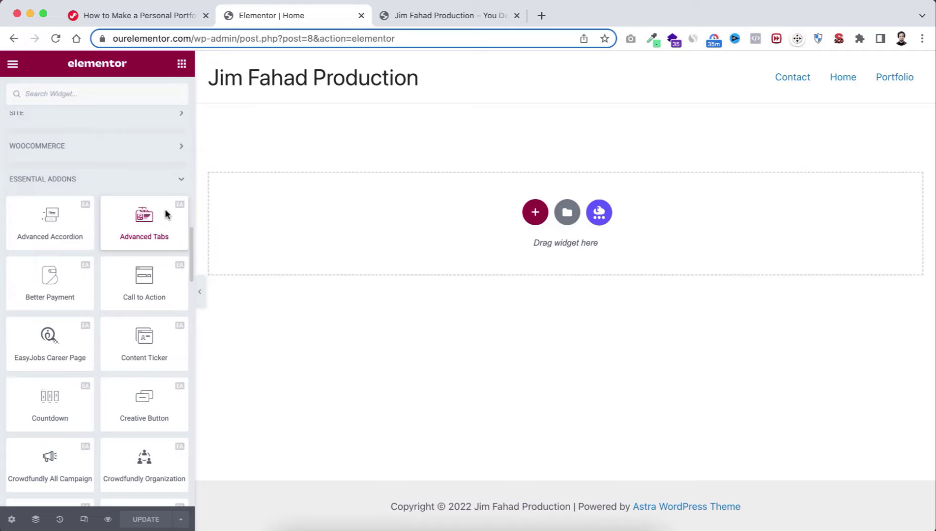
scroll(165, 212, up, 15)
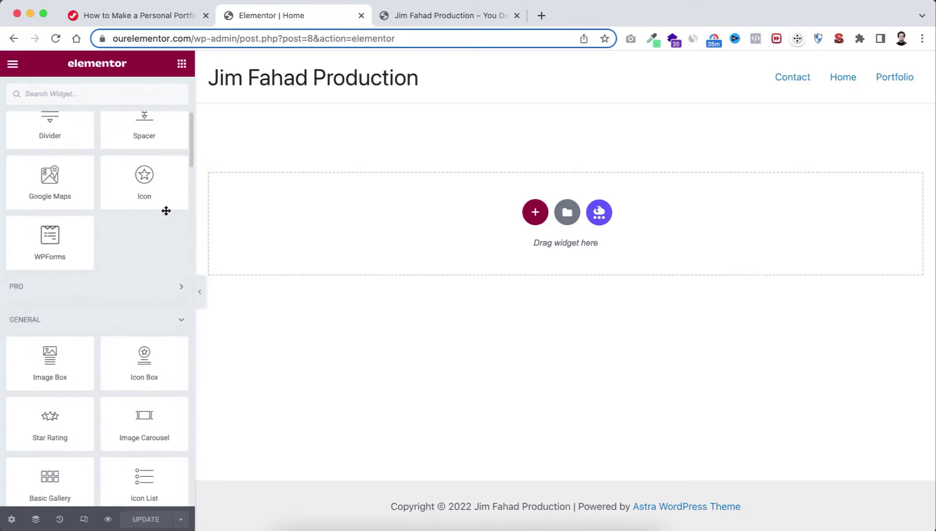
scroll(166, 210, up, 6)
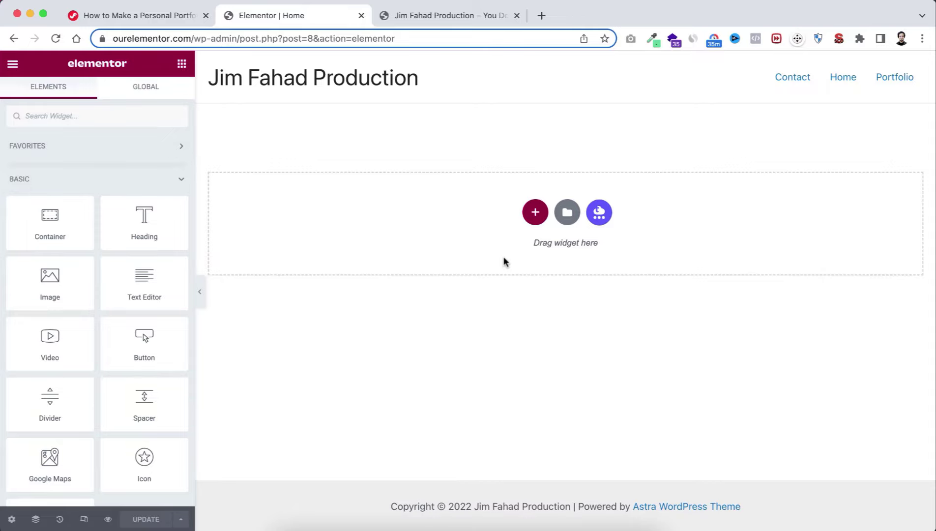
Add a single-column container at the top of the Home page with a 477 px minimum height.
click(535, 213)
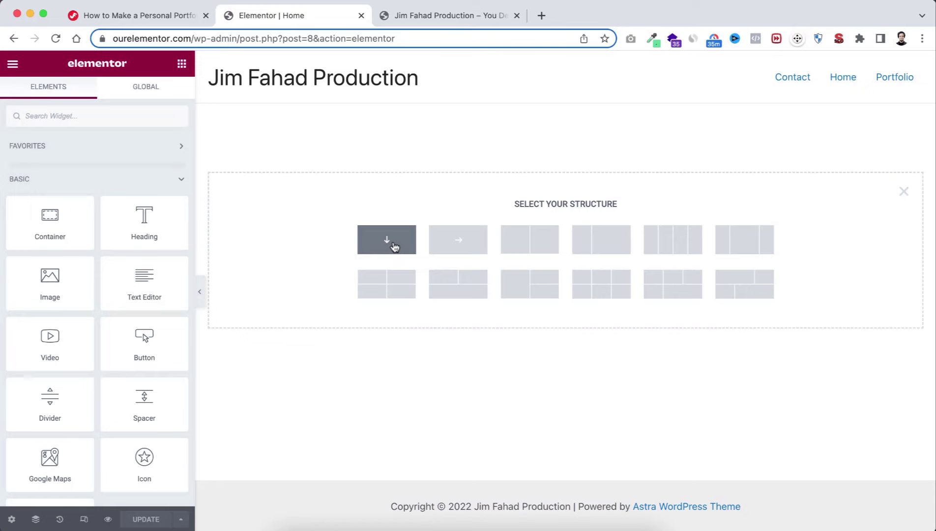
click(395, 247)
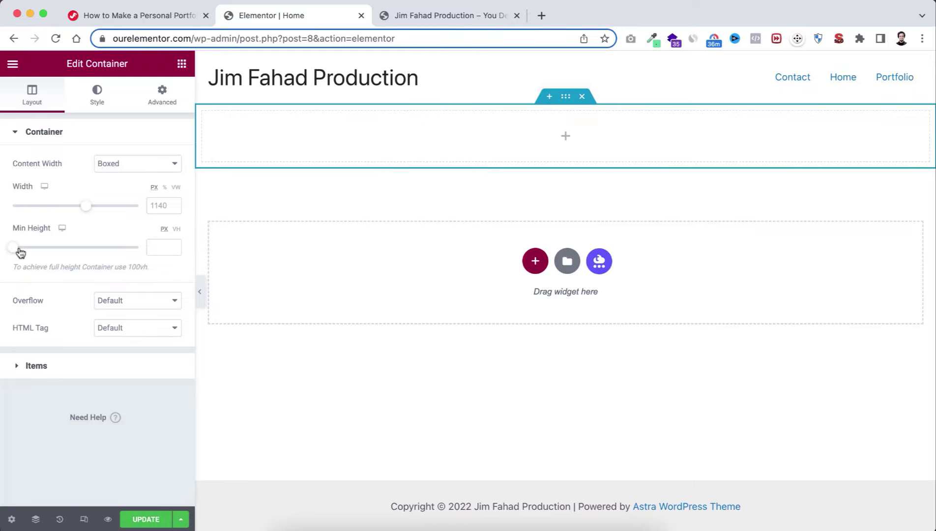
drag(14, 251, 57, 251)
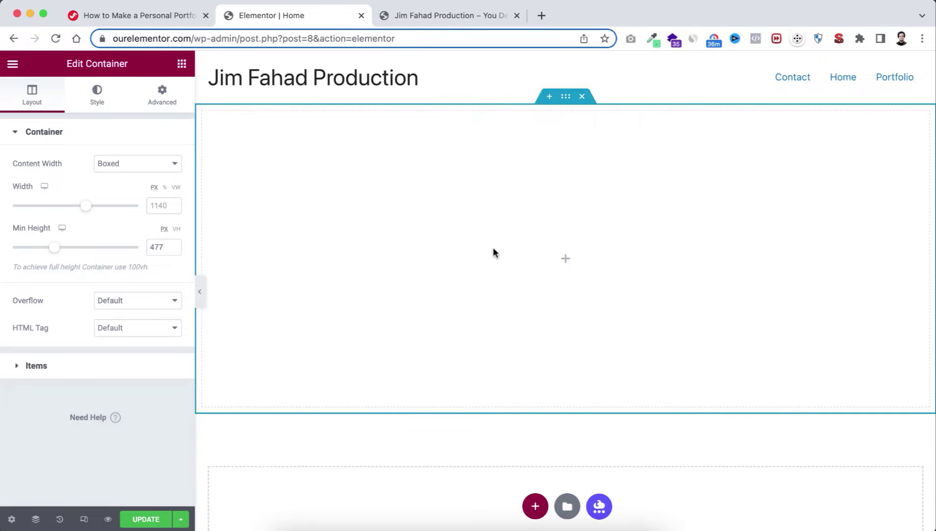
Give the container a Classic background in dark navy #091D33.
click(98, 97)
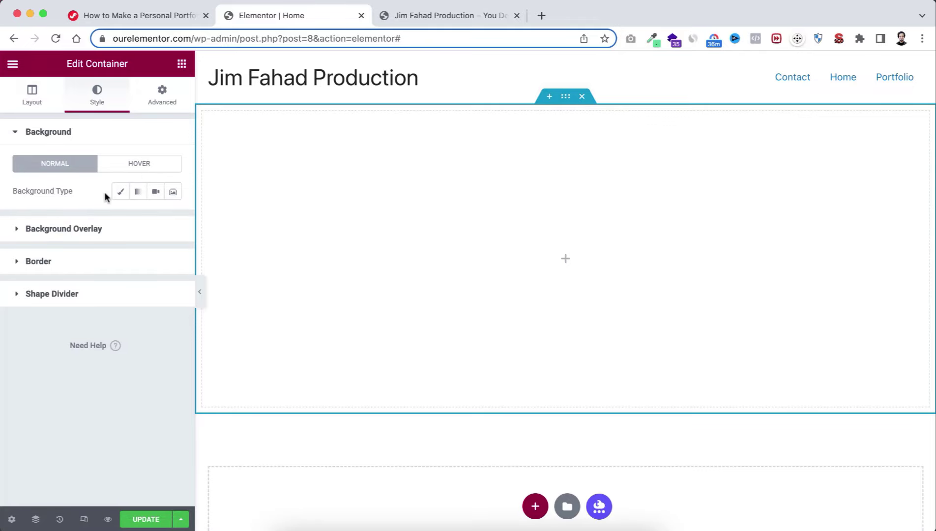
click(122, 193)
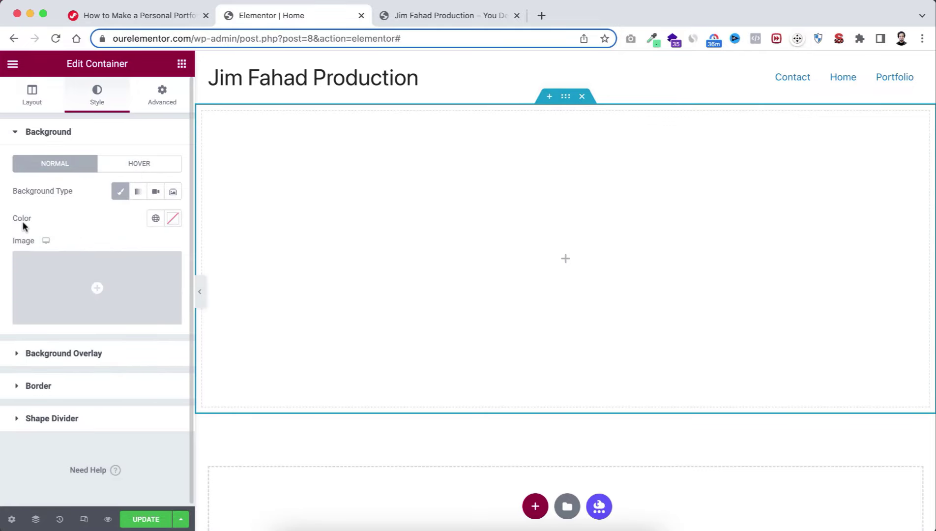
click(173, 219)
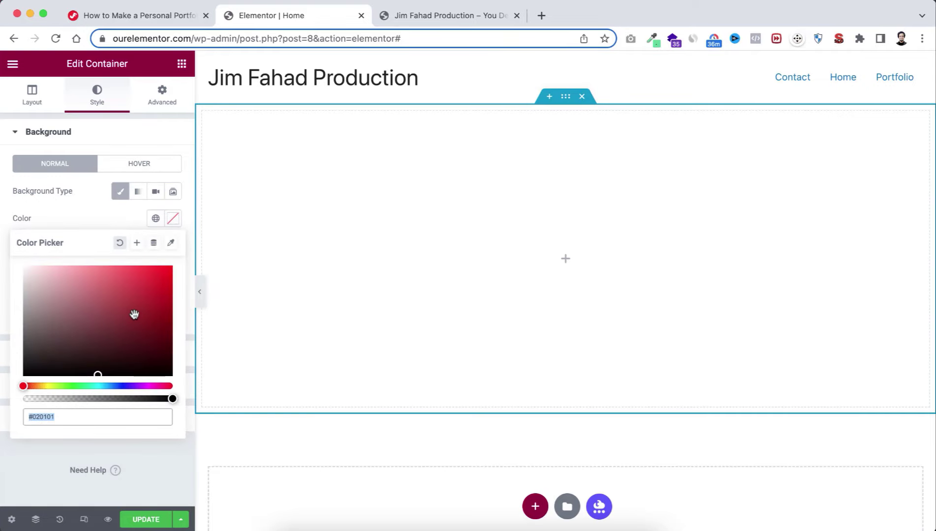
drag(135, 312, 135, 290)
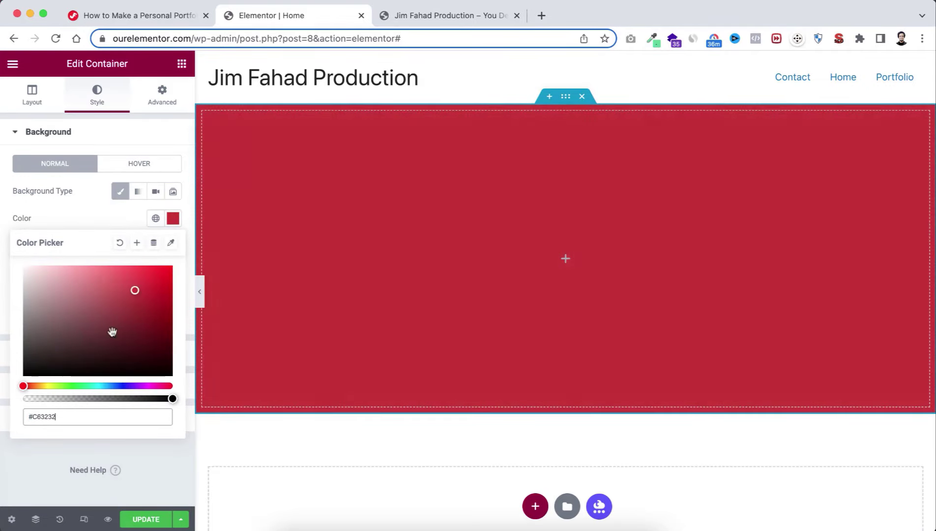
drag(87, 386, 111, 386)
drag(136, 301, 146, 355)
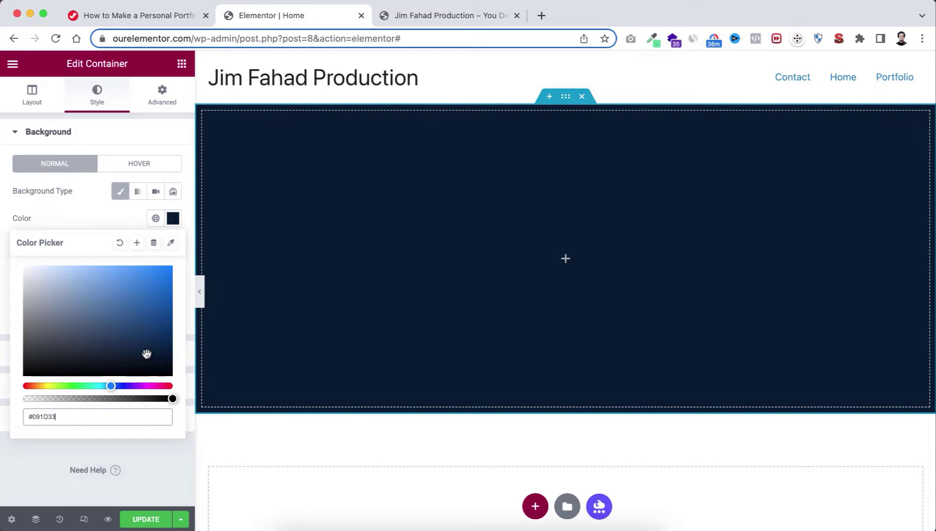
click(120, 220)
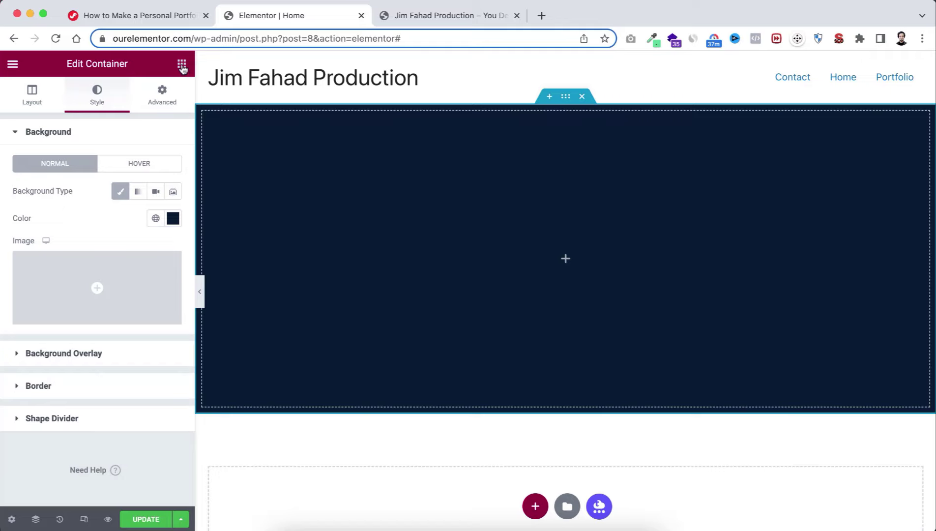
Add a Heading widget to the navy container reading 'Jim Fahad Digital', centre-aligned.
click(181, 65)
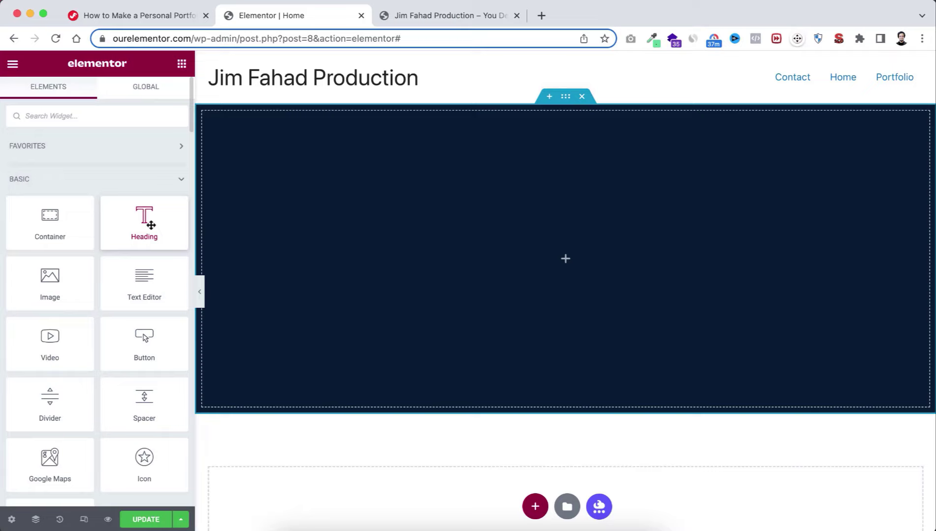
drag(142, 219, 528, 255)
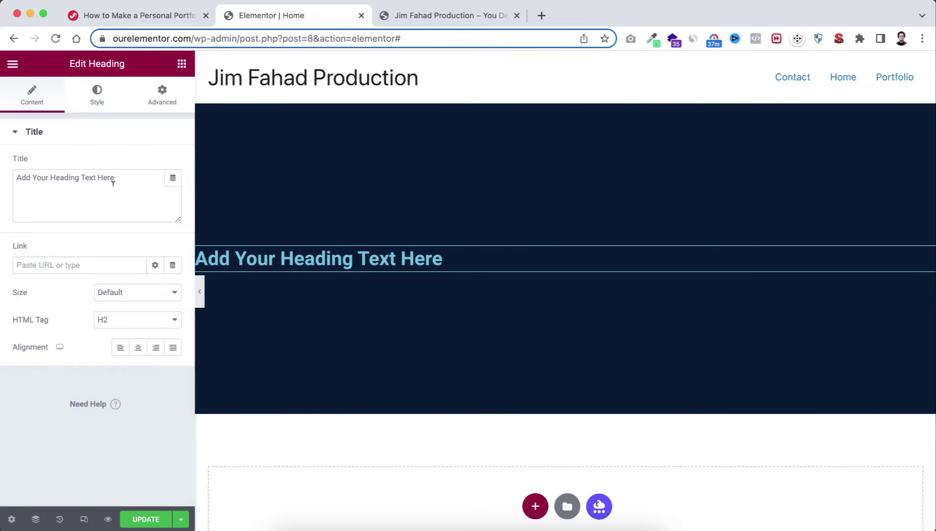
drag(118, 178, 1, 182)
text(Jim)
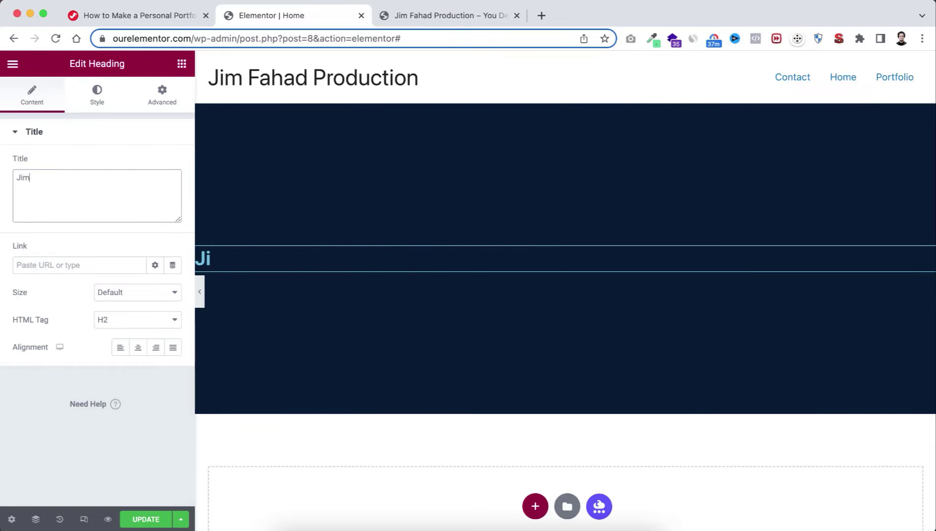
text( Fahad Dihgital)
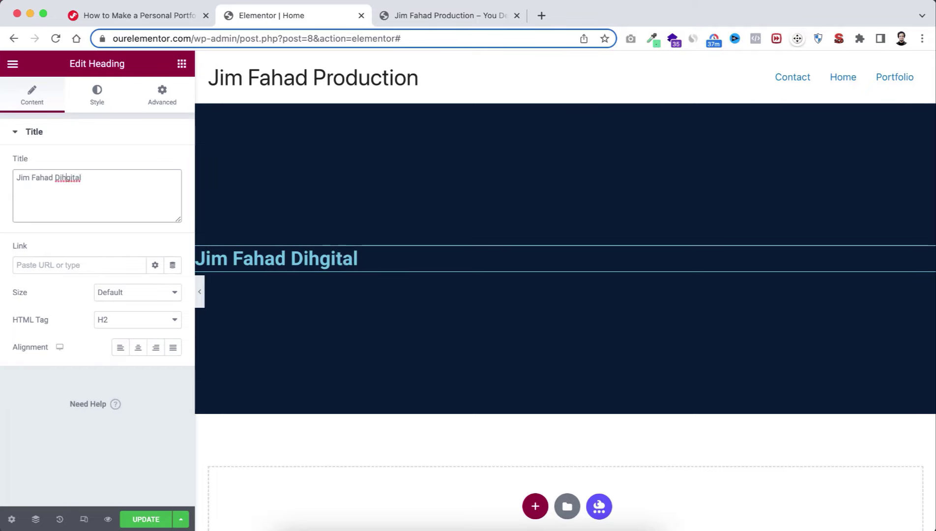
key(Left)
key(Left)
key(Left)
key(Left)
key(Left)
key(BackSpace)
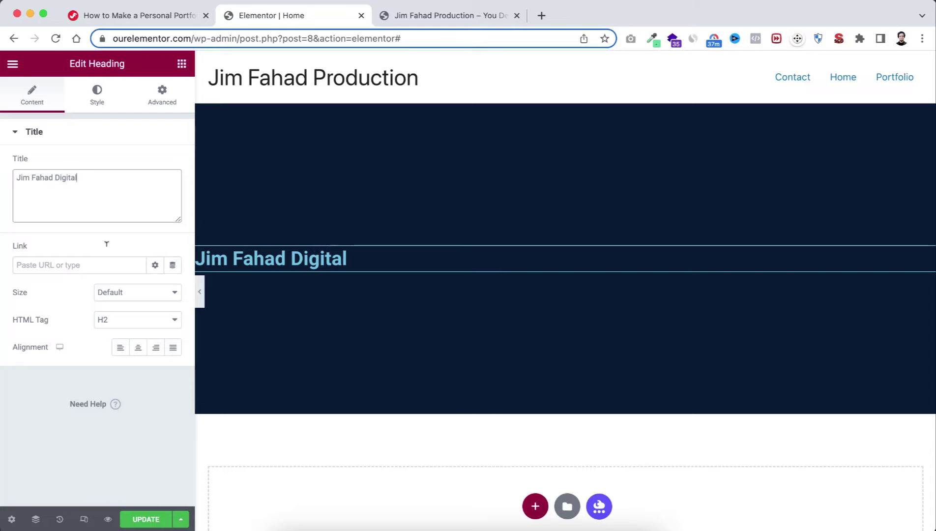
click(139, 348)
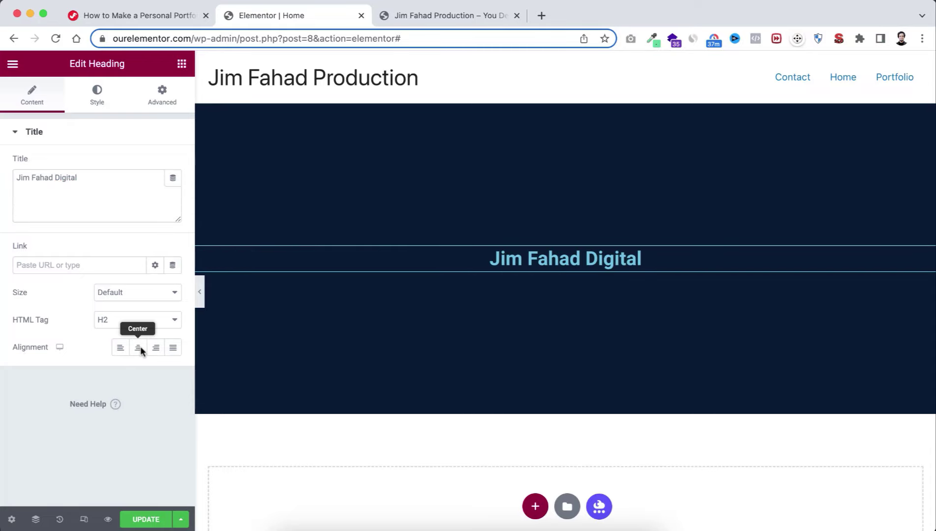
click(97, 105)
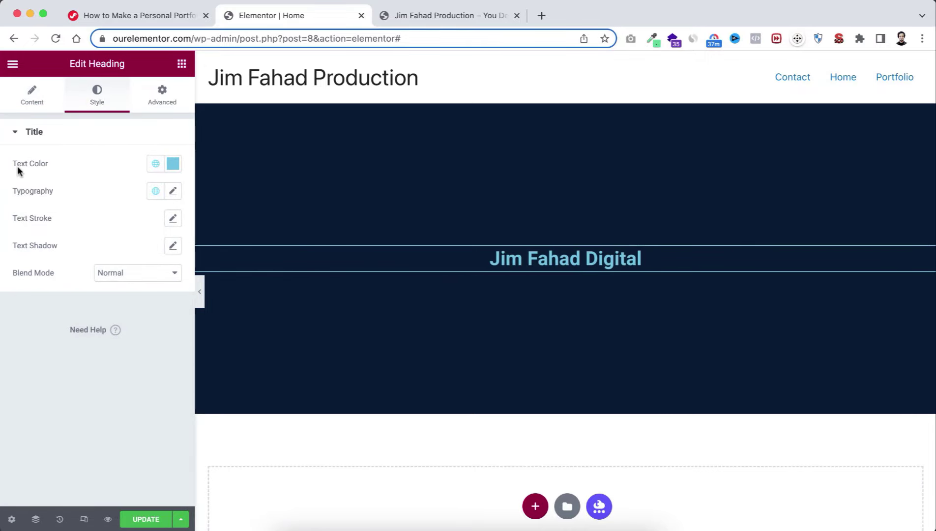
Set the heading's text colour to bright red #FF000D.
click(173, 164)
drag(94, 279, 24, 195)
click(126, 219)
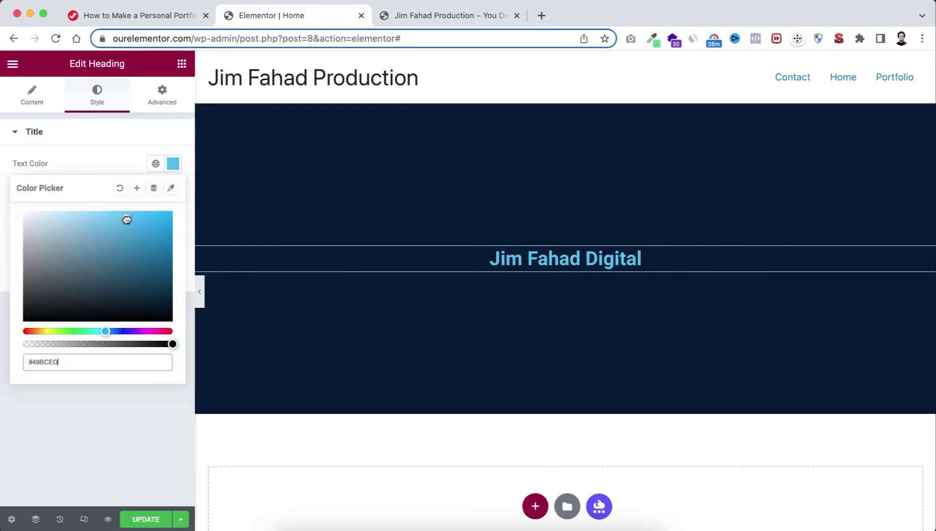
drag(137, 331, 171, 331)
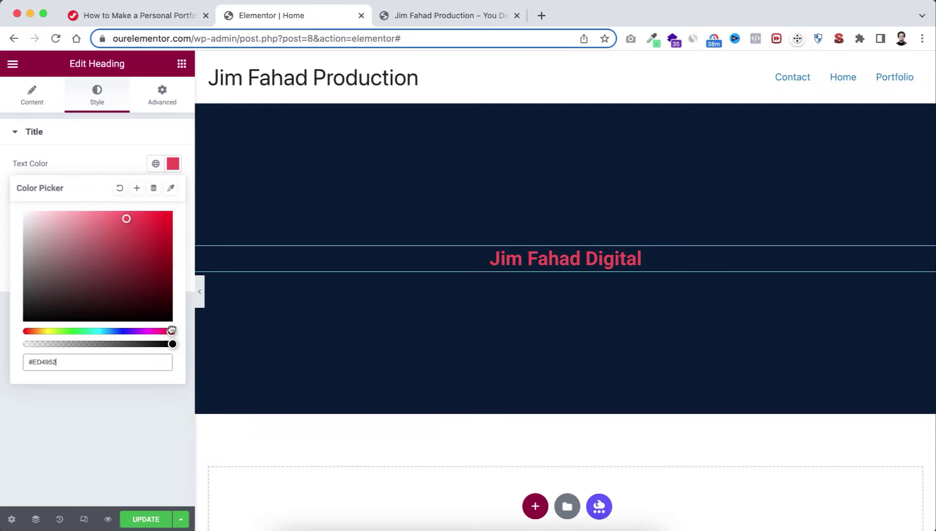
click(152, 234)
drag(152, 234, 177, 212)
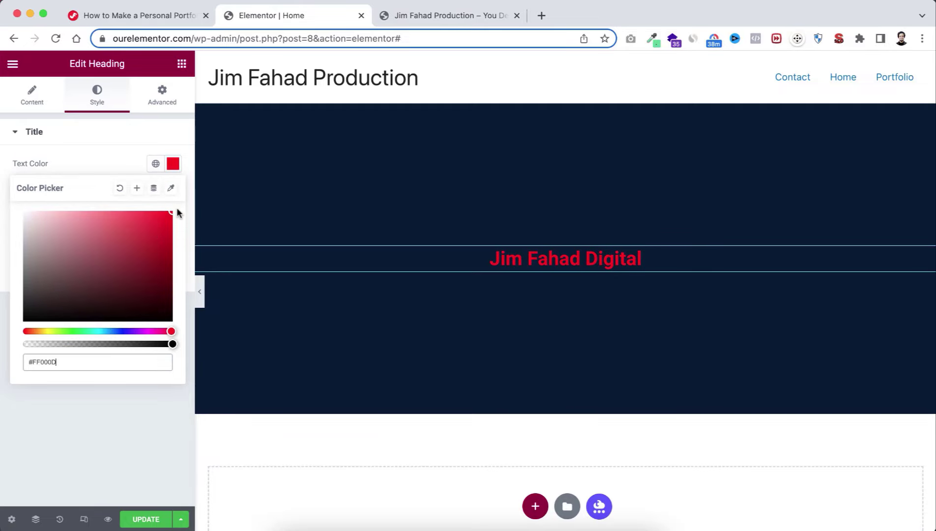
click(111, 147)
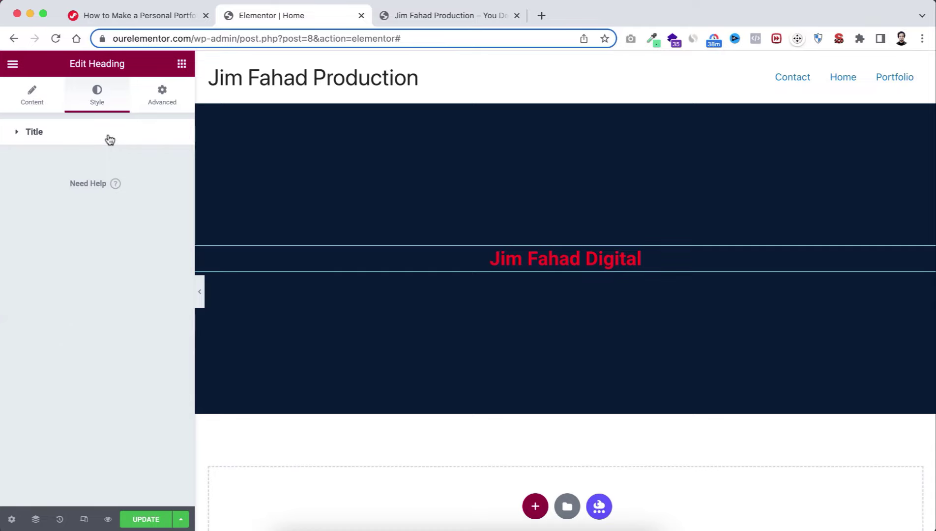
click(109, 137)
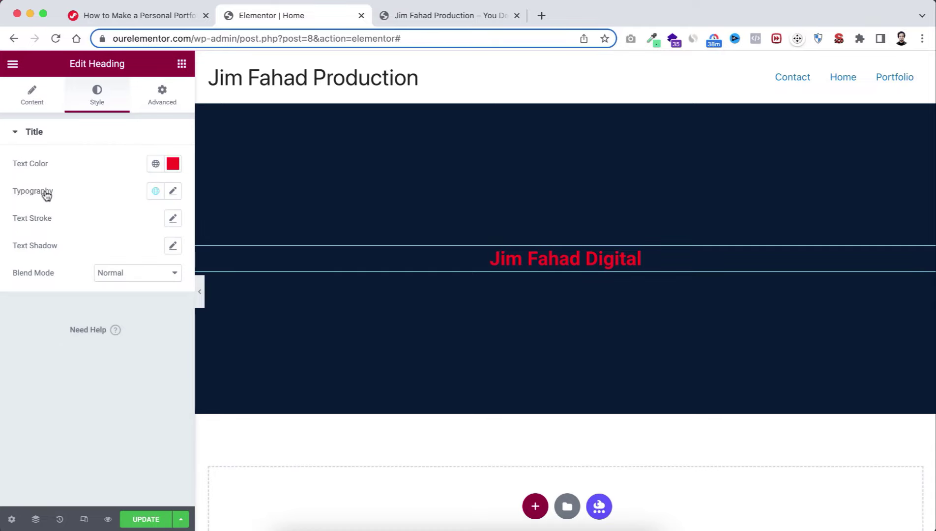
Style the heading typography as 82 px, weight 900, uppercase and italic.
click(173, 191)
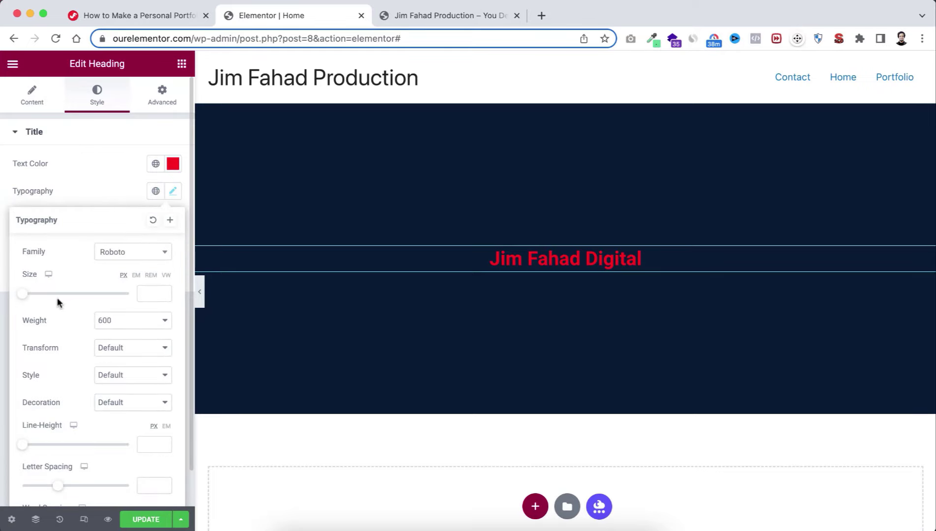
drag(27, 294, 68, 291)
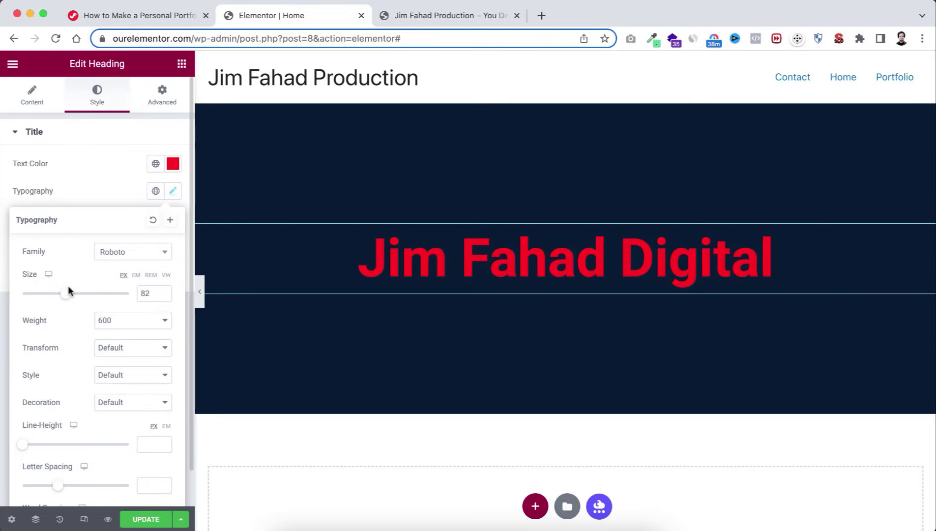
click(119, 328)
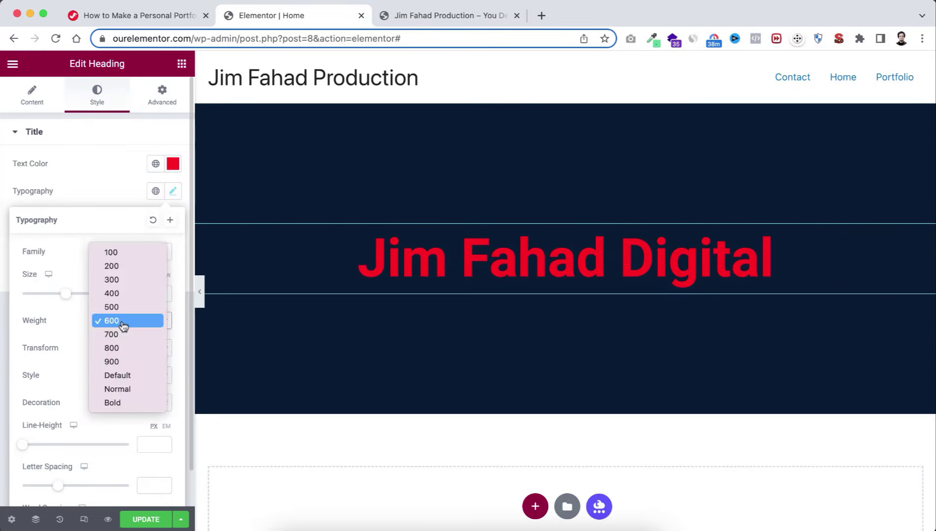
click(113, 363)
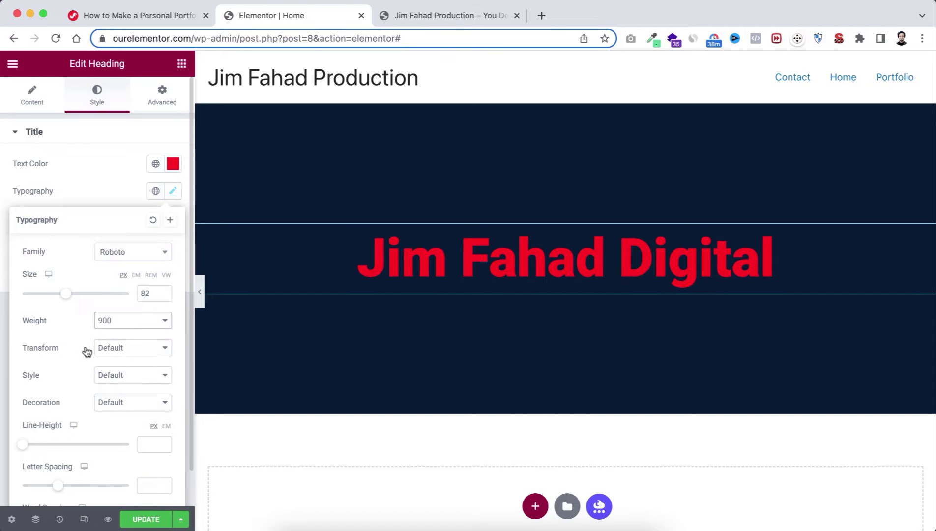
click(108, 349)
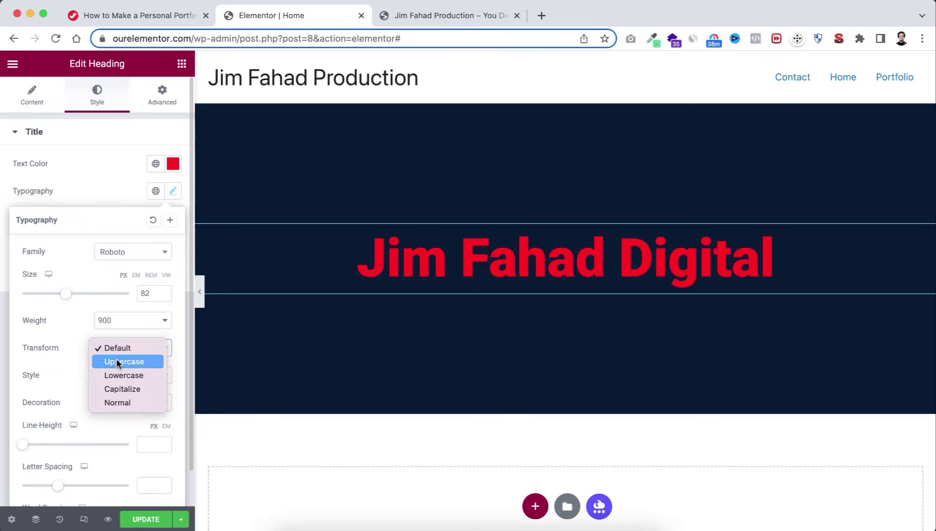
click(118, 362)
click(114, 376)
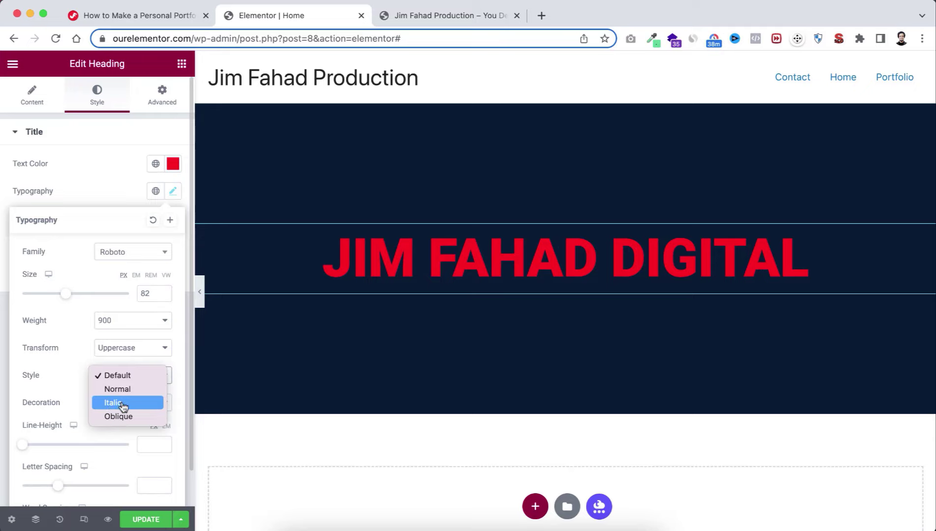
click(121, 404)
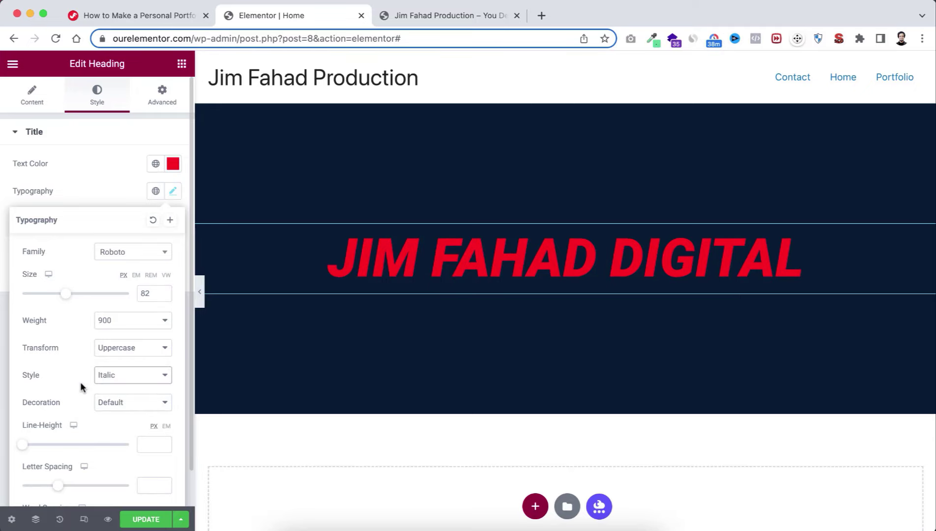
click(105, 191)
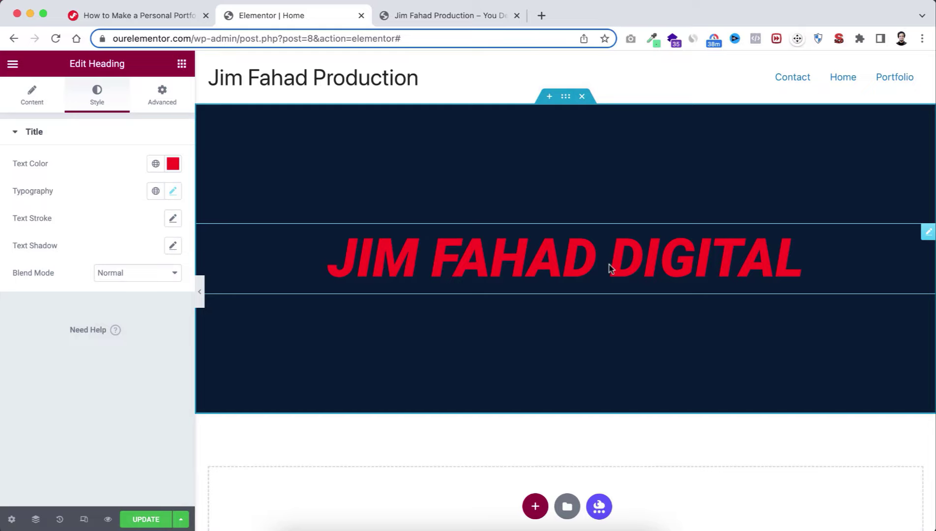
click(182, 65)
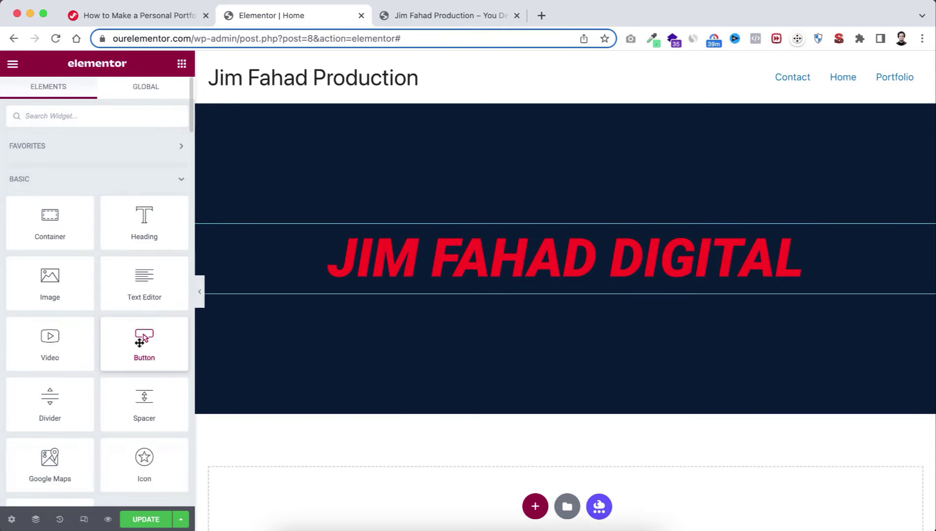
Add a centred Button widget labelled 'View More' below the heading.
drag(143, 335, 569, 294)
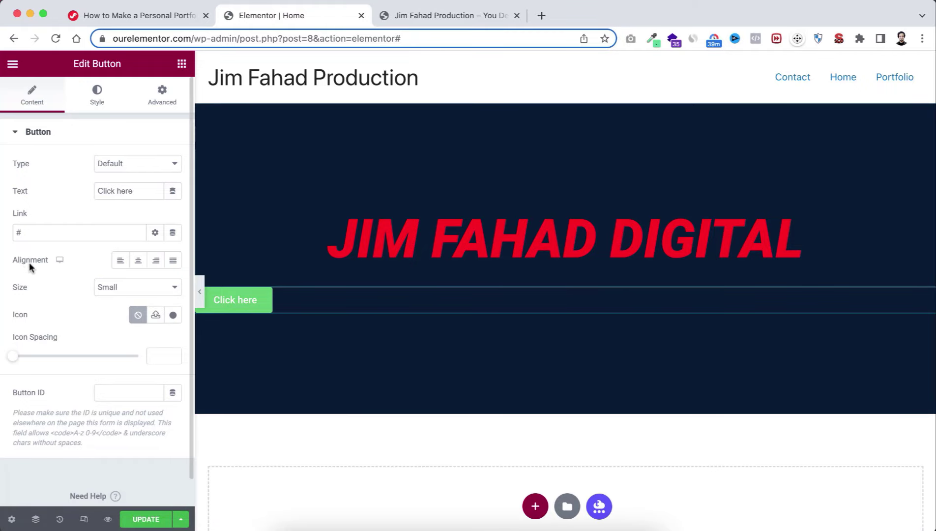
click(138, 260)
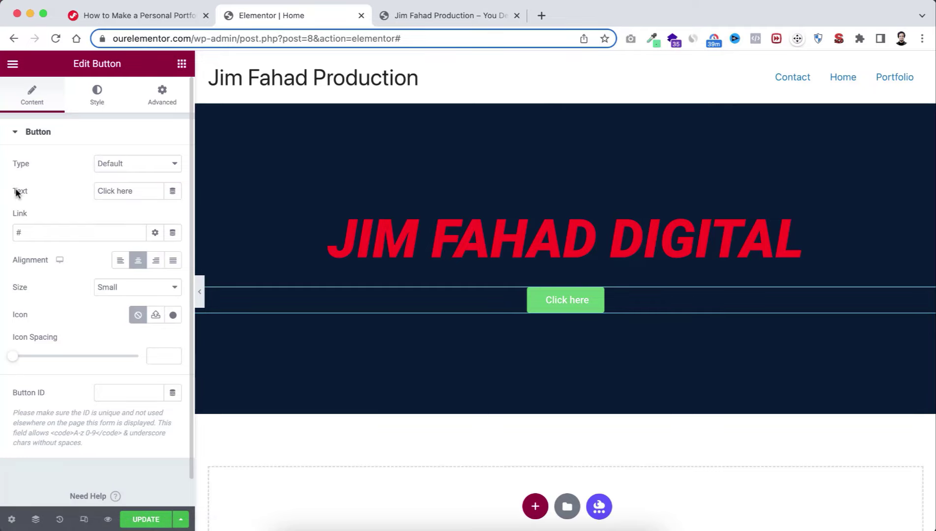
triple_click(136, 191)
text(V)
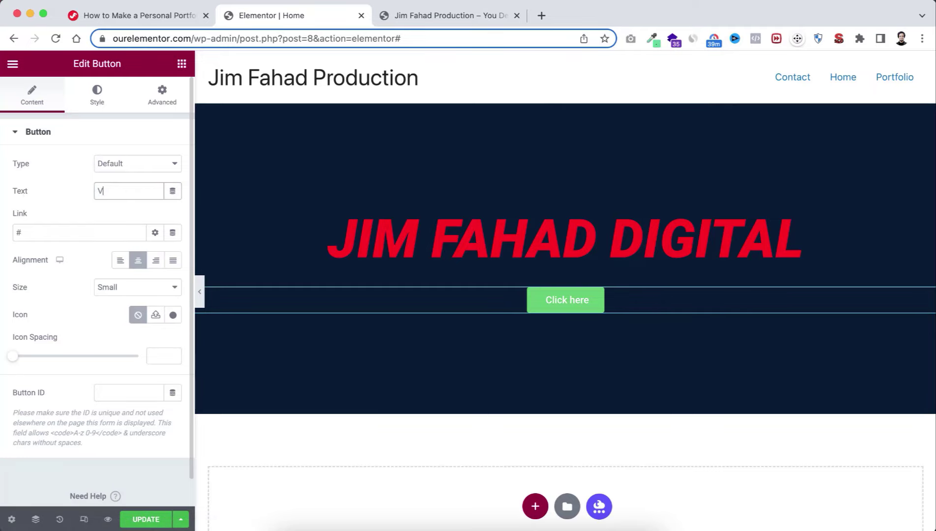
text(iew More)
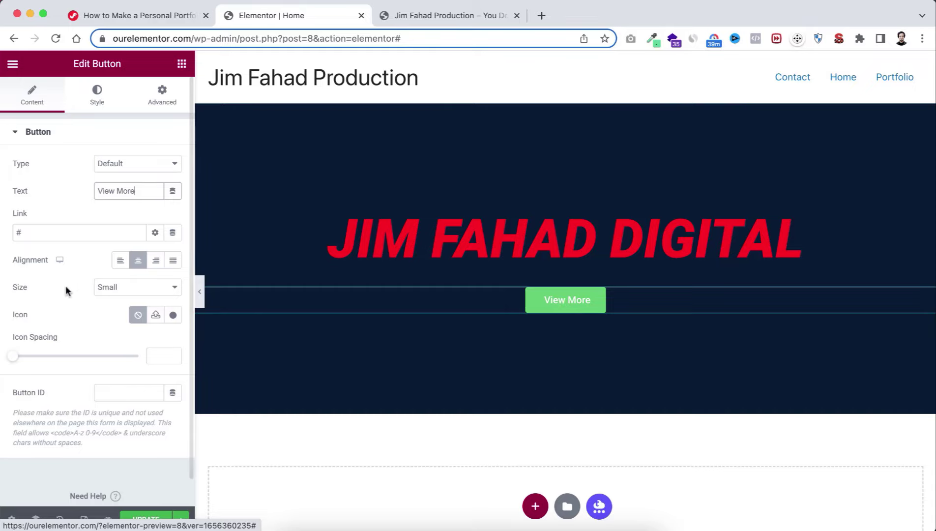
drag(22, 233, 11, 233)
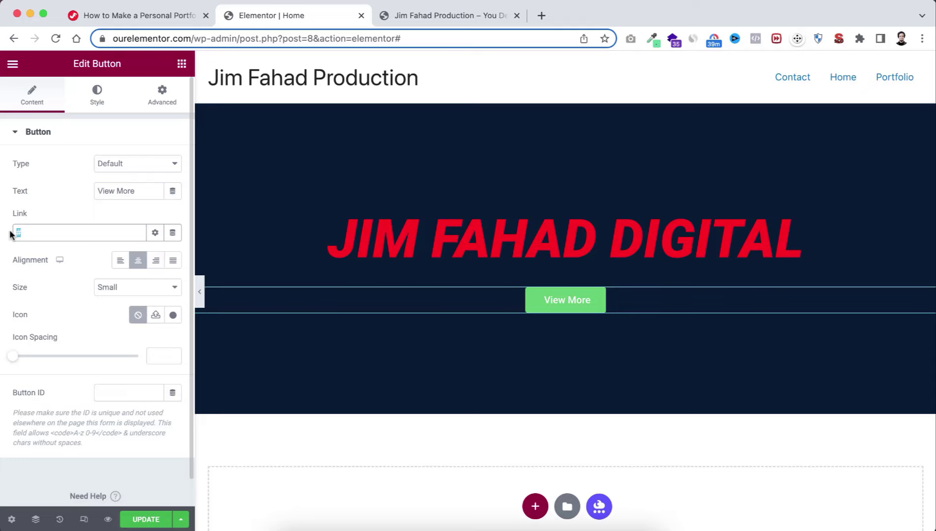
Start entering the site's URL in the button's Link field in place of '#'.
text(h)
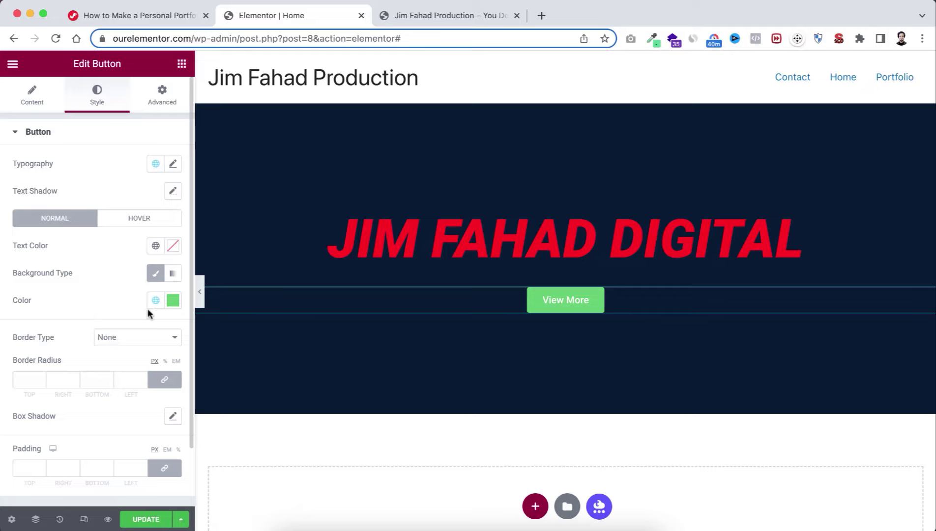
Give the View More button a bright lime #C3FF13 background and #000000 black text.
click(173, 300)
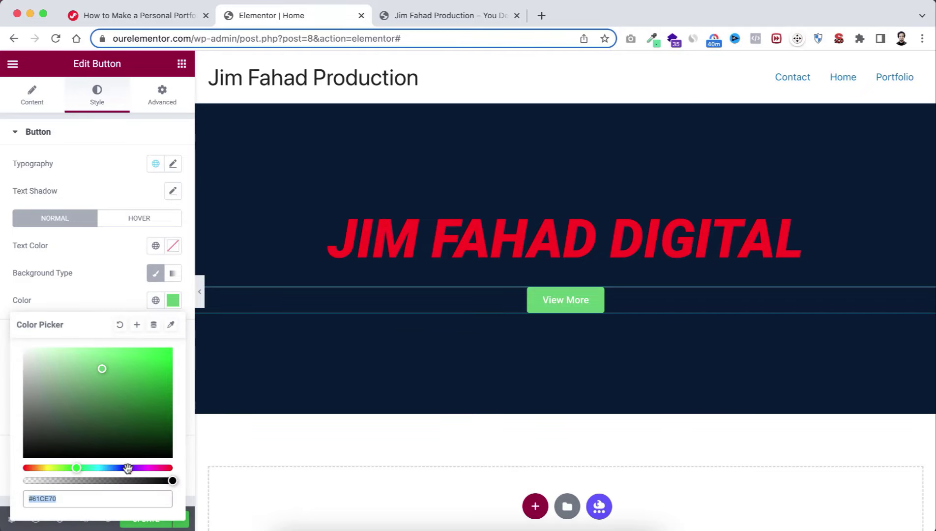
drag(74, 467, 54, 468)
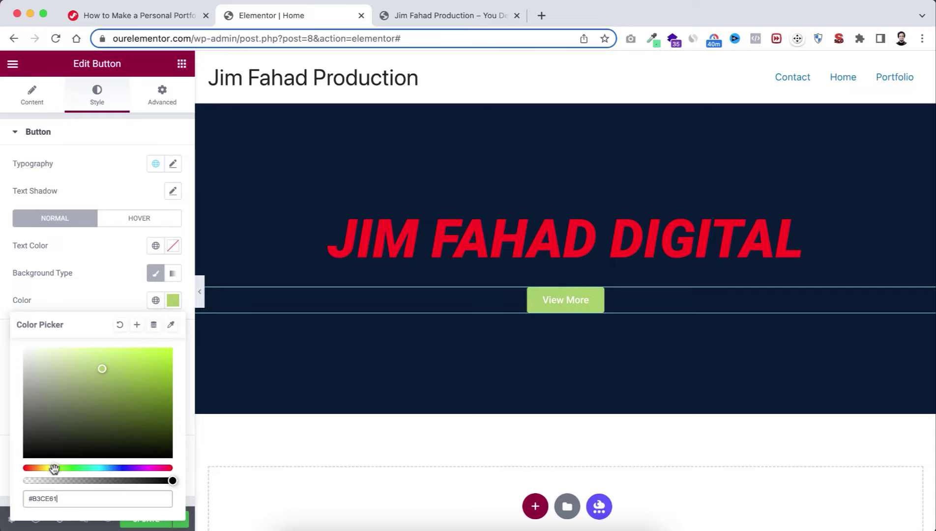
mouse_move(103, 412)
mouse_down()
mouse_move(137, 384)
mouse_move(161, 336)
mouse_up()
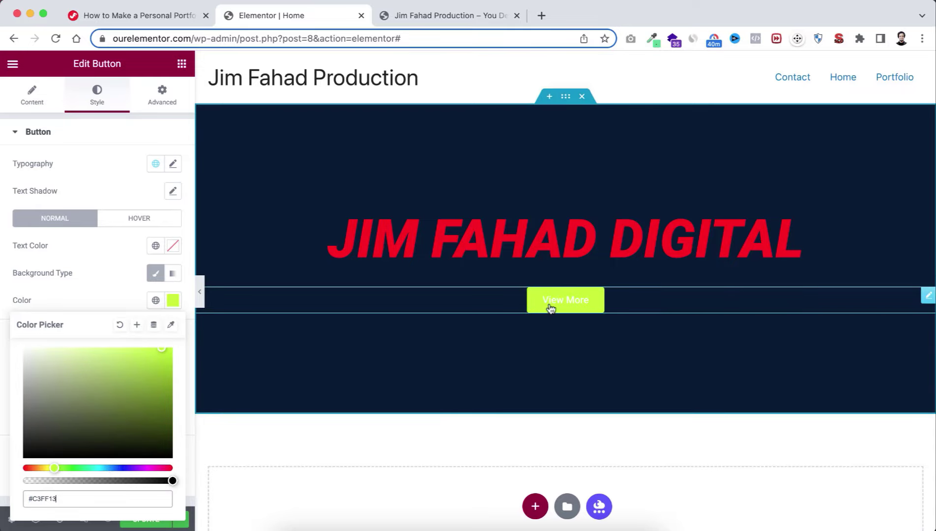
click(118, 291)
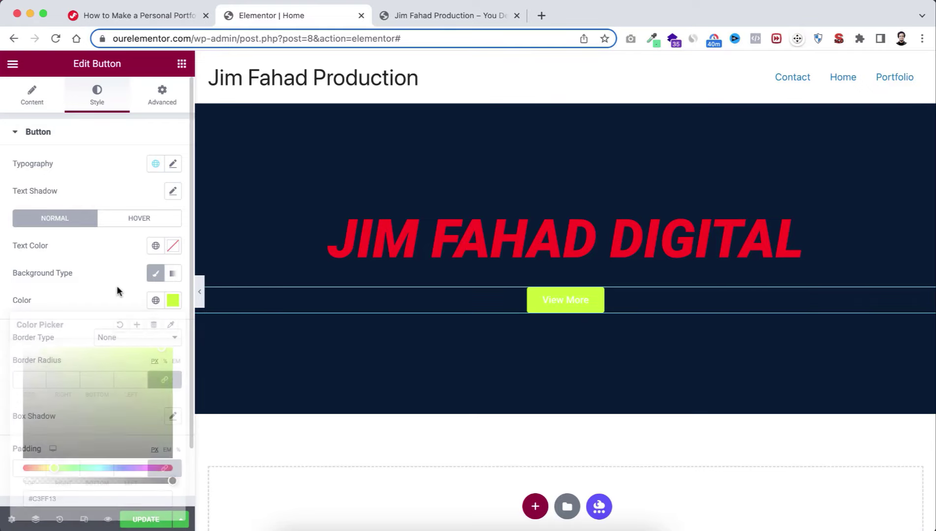
click(173, 245)
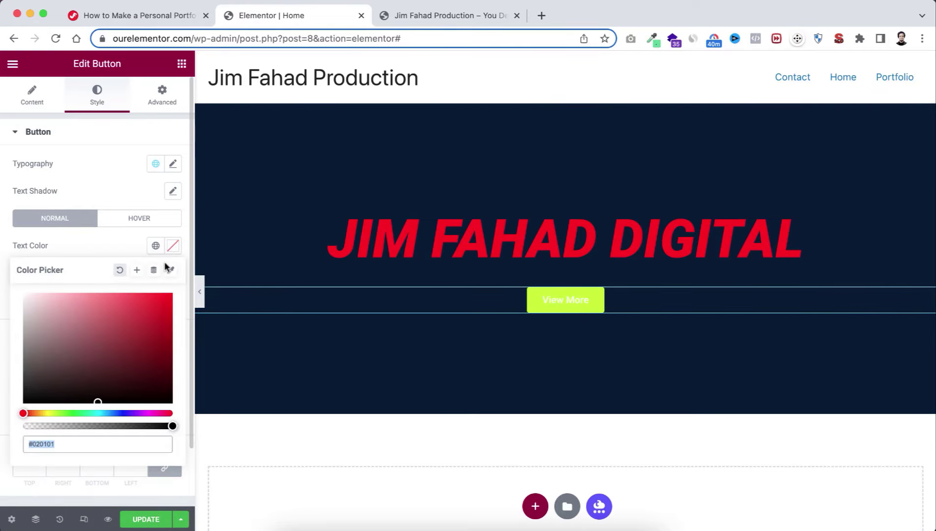
text(#000000)
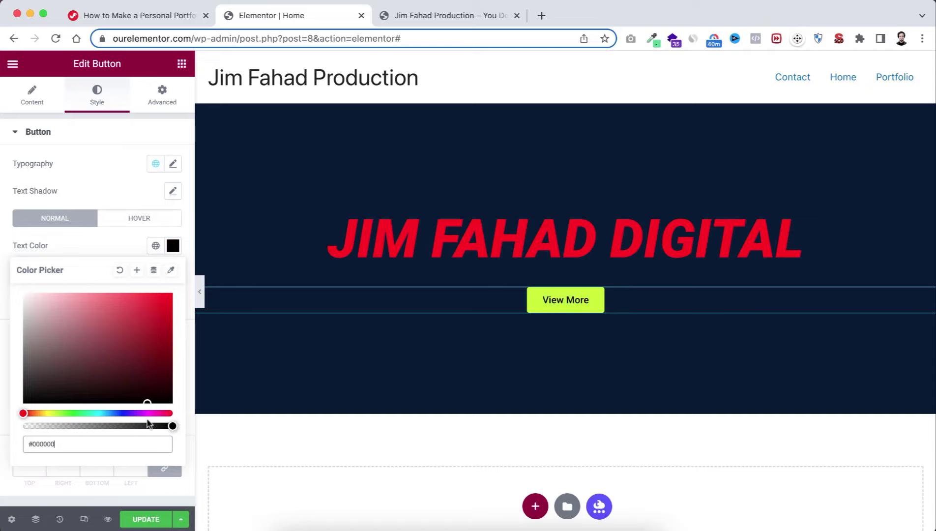
click(111, 247)
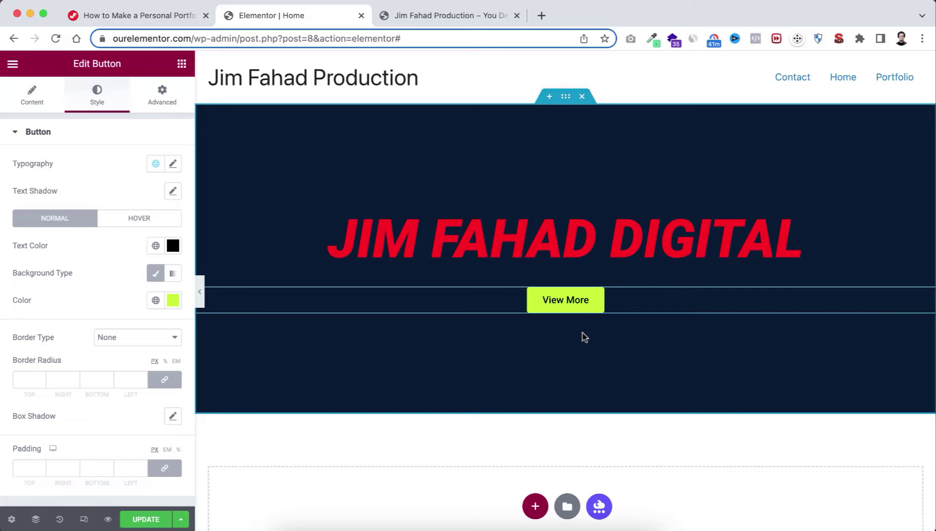
Duplicate the View More button, link the copy to '#' and label it 'Contact Me!'.
right_click(601, 298)
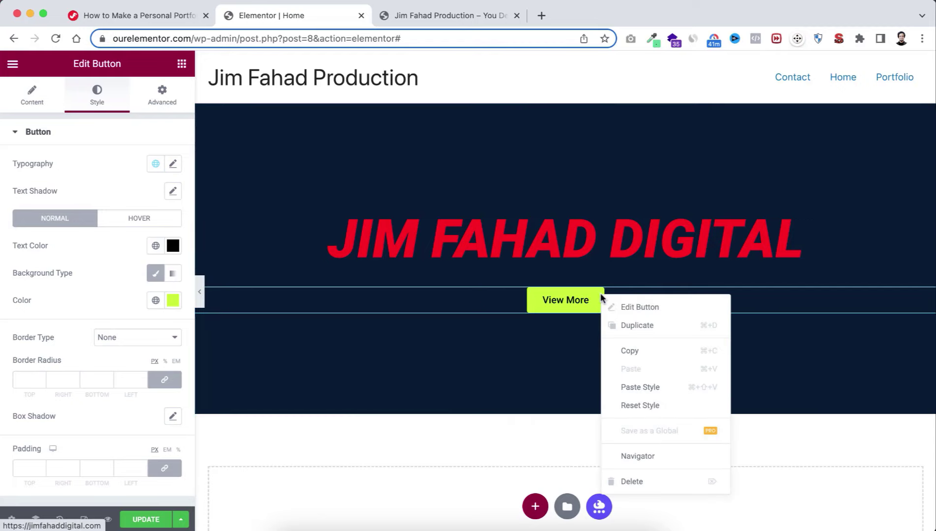
click(626, 327)
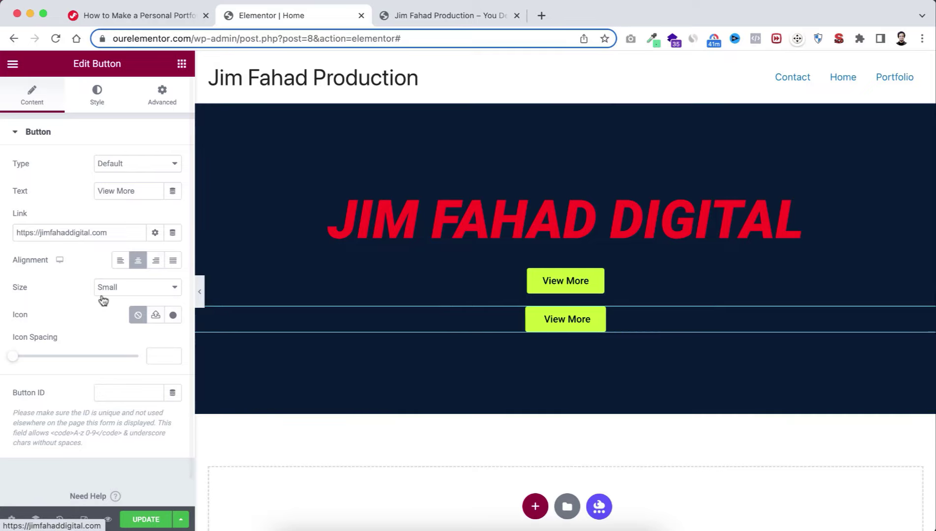
drag(115, 234, 1, 237)
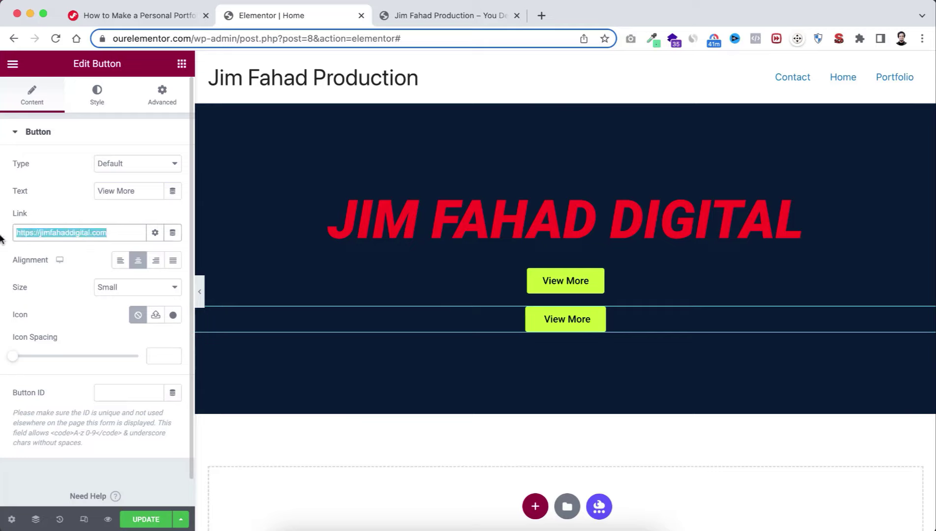
text(#)
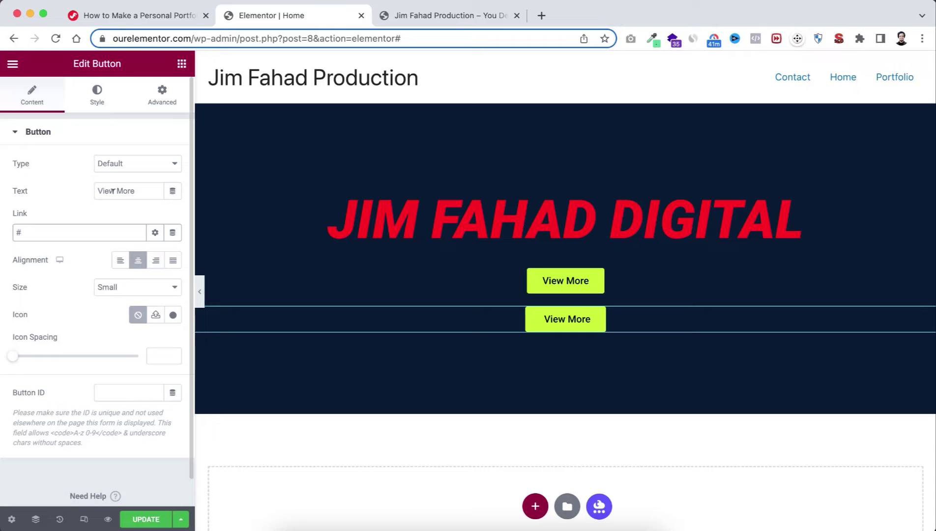
drag(136, 191, 60, 194)
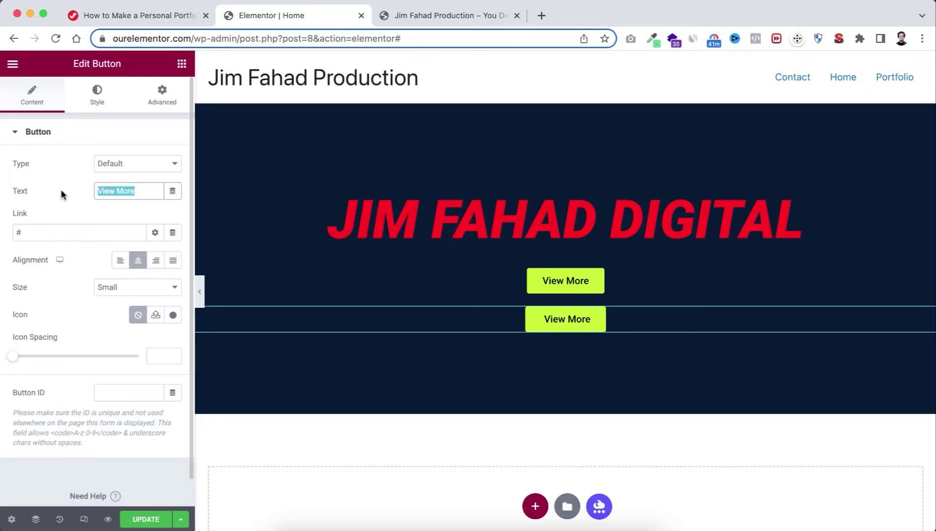
text(Contac)
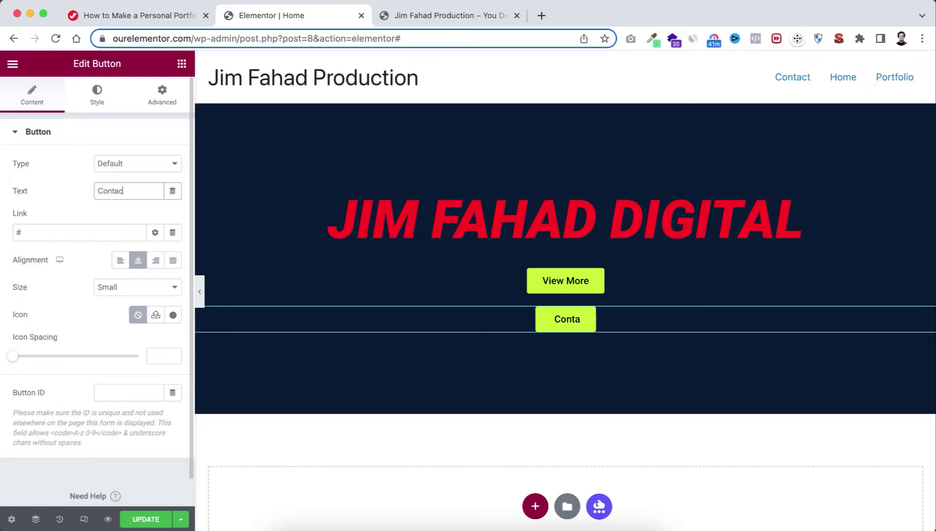
text(t Me!)
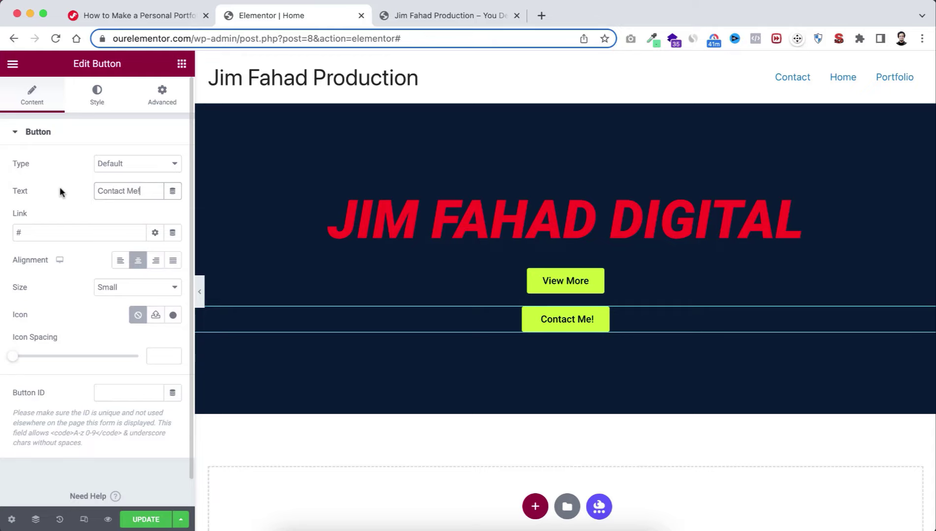
click(97, 98)
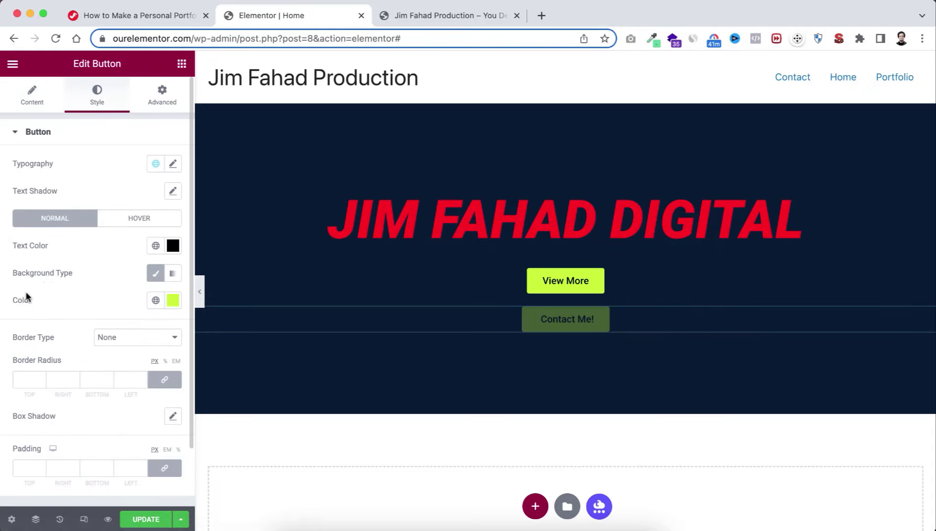
Recolor the Contact Me! button blue with white text, then delete it.
click(172, 300)
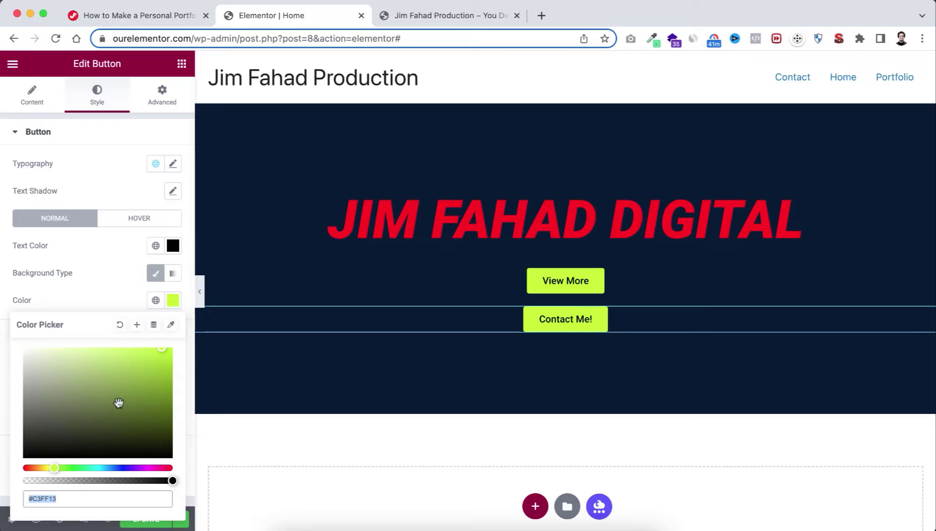
text(#133245)
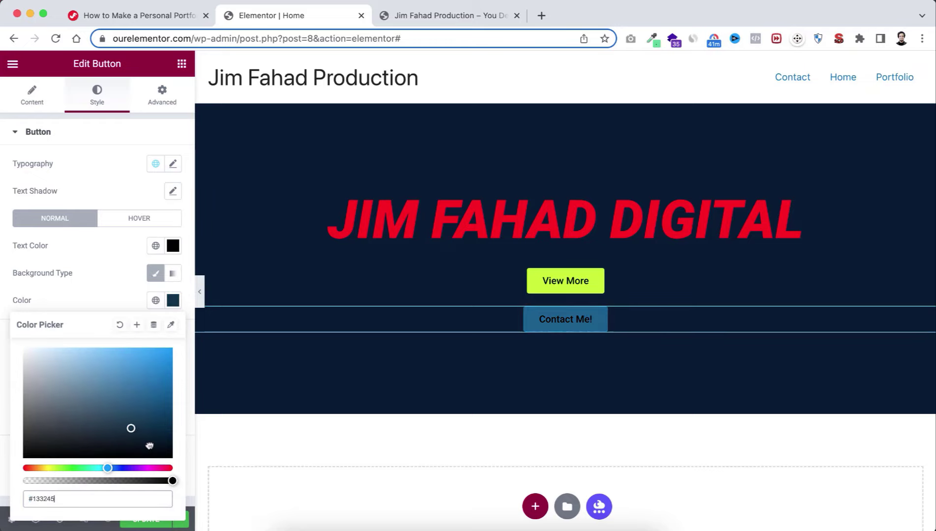
drag(149, 445, 166, 374)
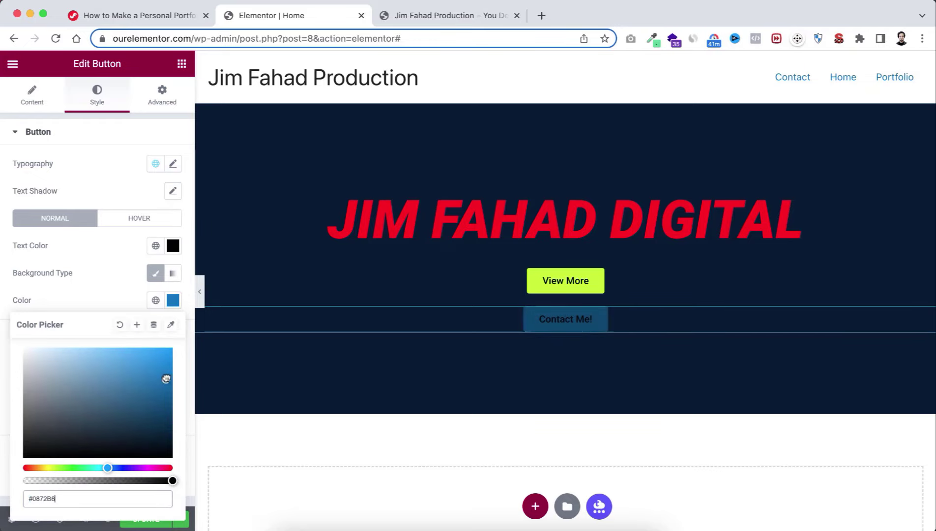
click(113, 253)
click(172, 245)
text(#FFFFFF)
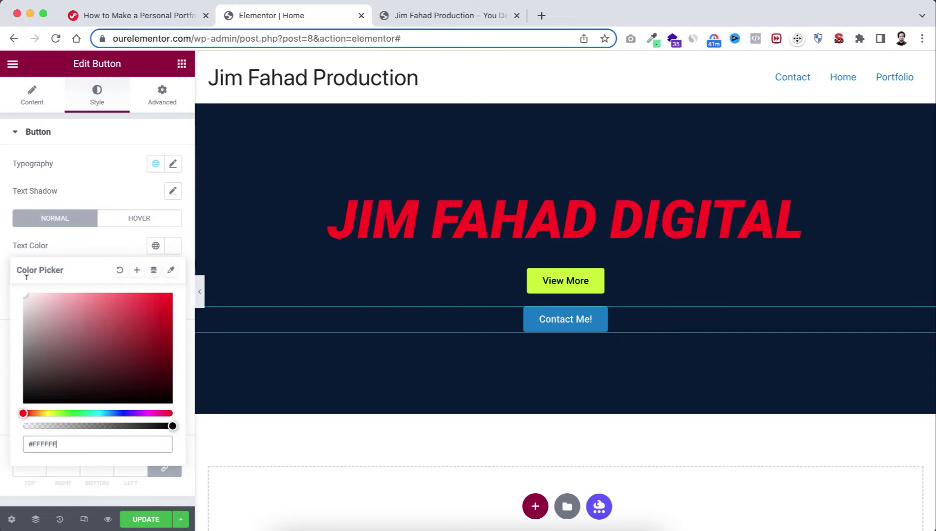
click(104, 244)
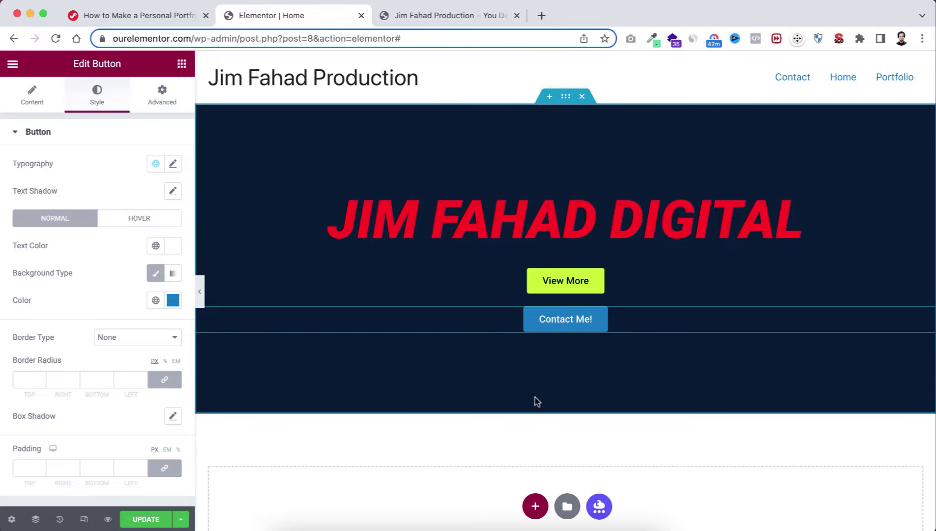
right_click(602, 317)
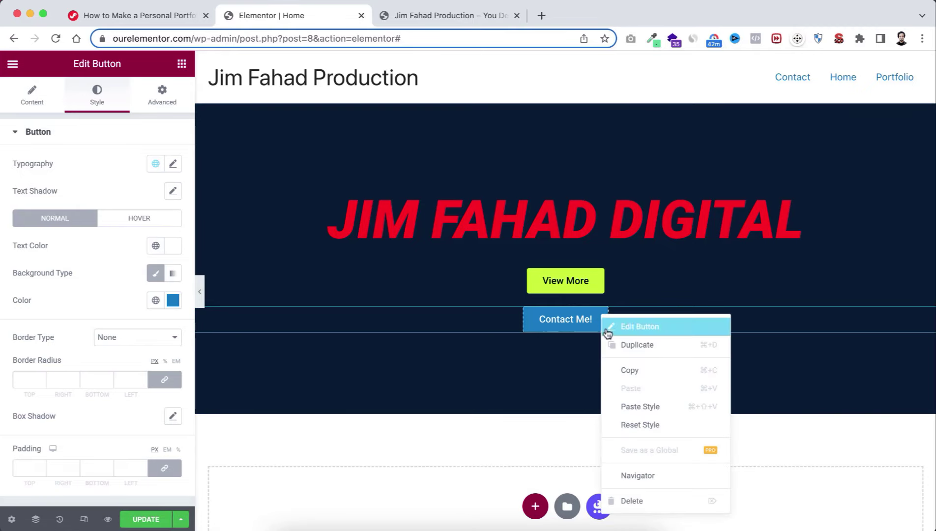
click(632, 501)
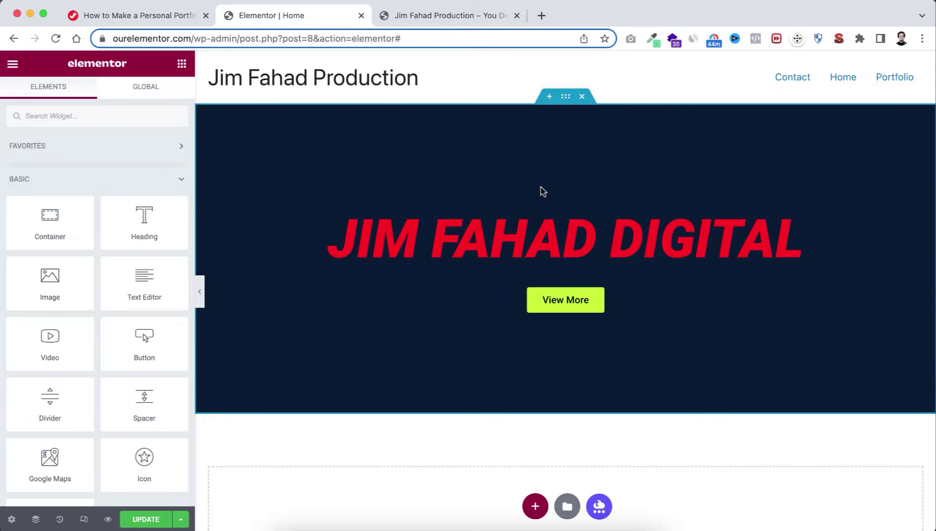
Delete the old hero section, bring up the template import screen, and switch to the portfolio tutorial page.
click(582, 97)
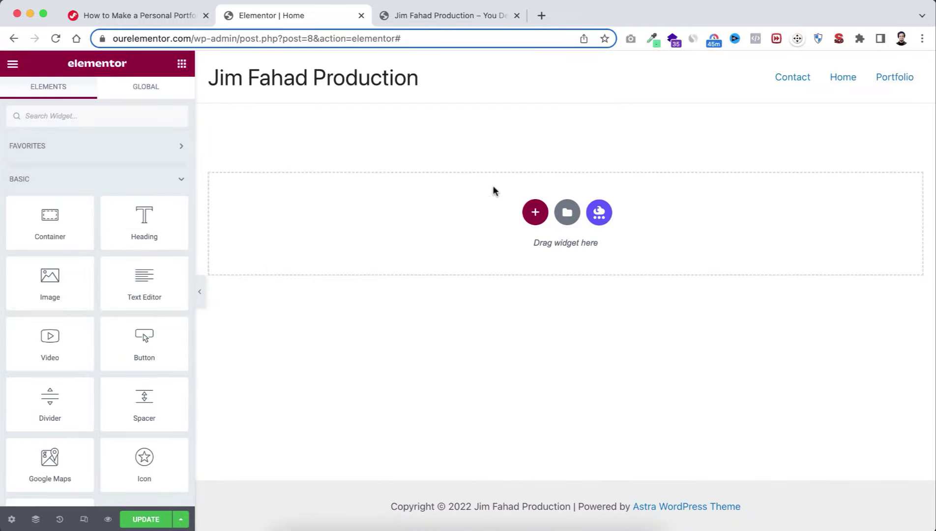
click(568, 213)
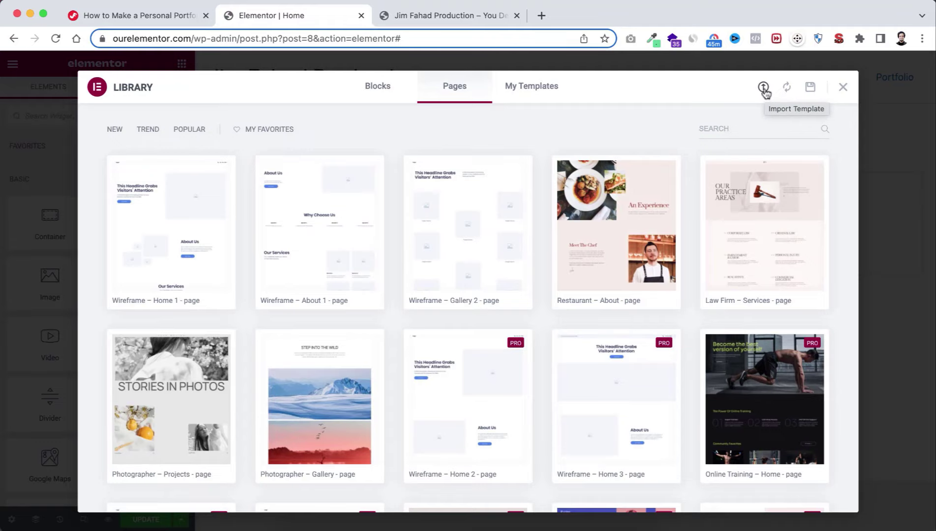
click(763, 89)
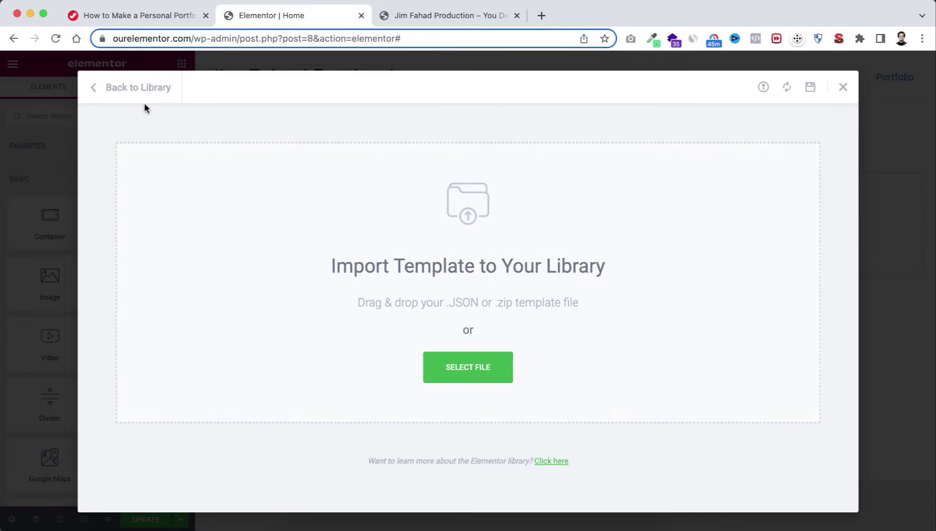
click(126, 16)
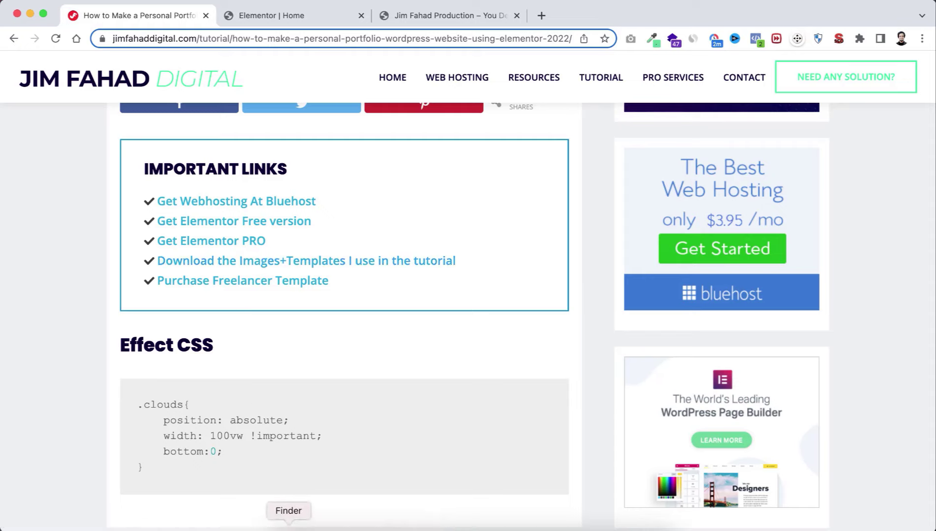
Unzip JFD-Freelancer.zip in the TEMPLATES folder to reveal its four JSON templates, then return to Elementor.
click(289, 527)
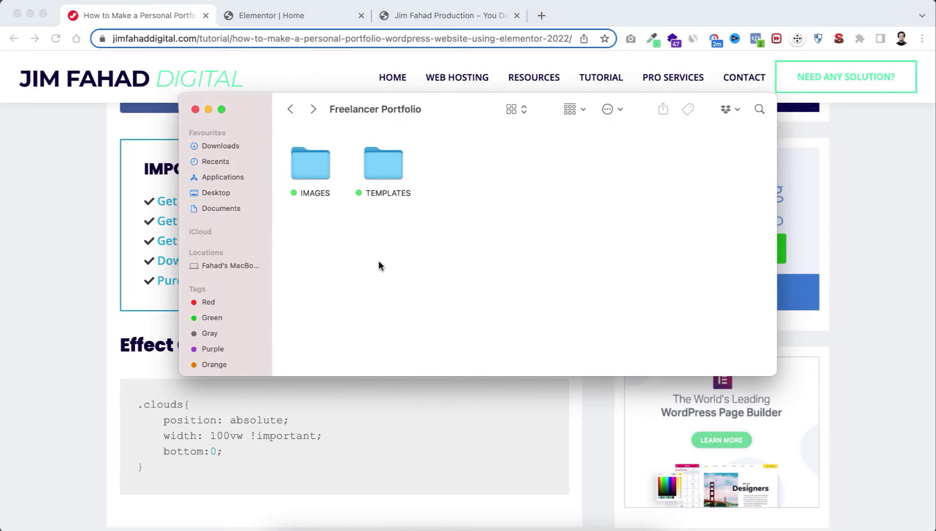
double_click(312, 169)
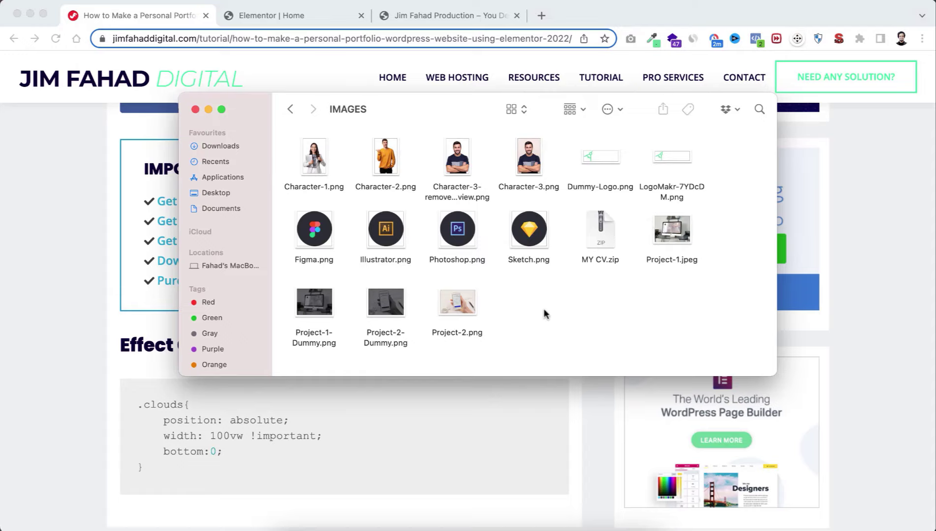
click(289, 109)
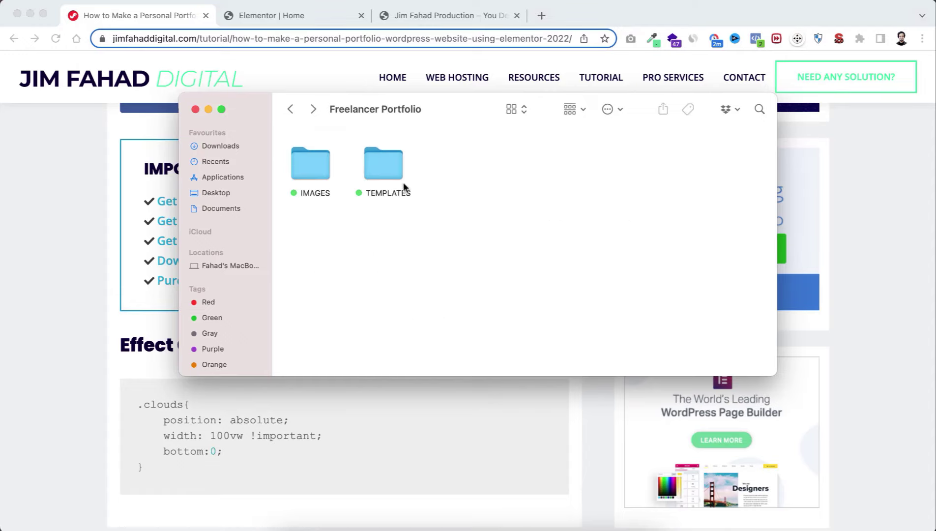
double_click(382, 167)
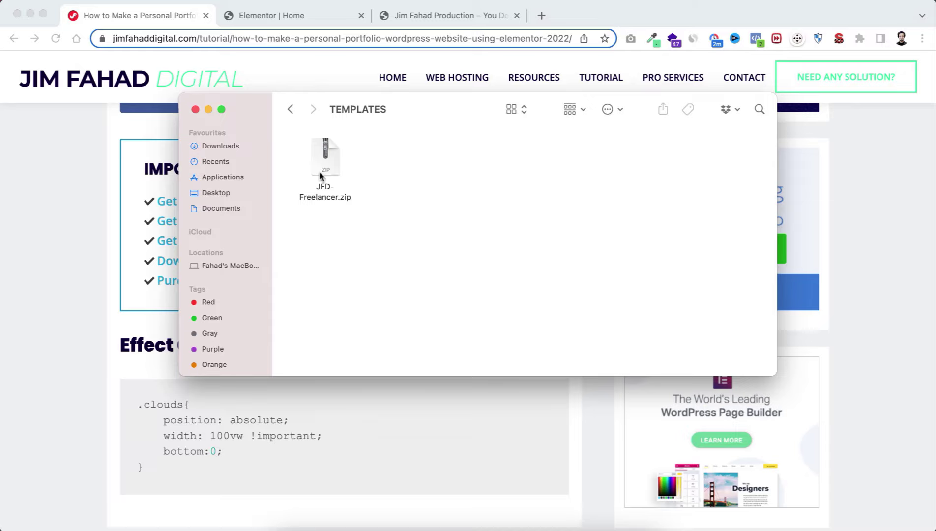
double_click(329, 158)
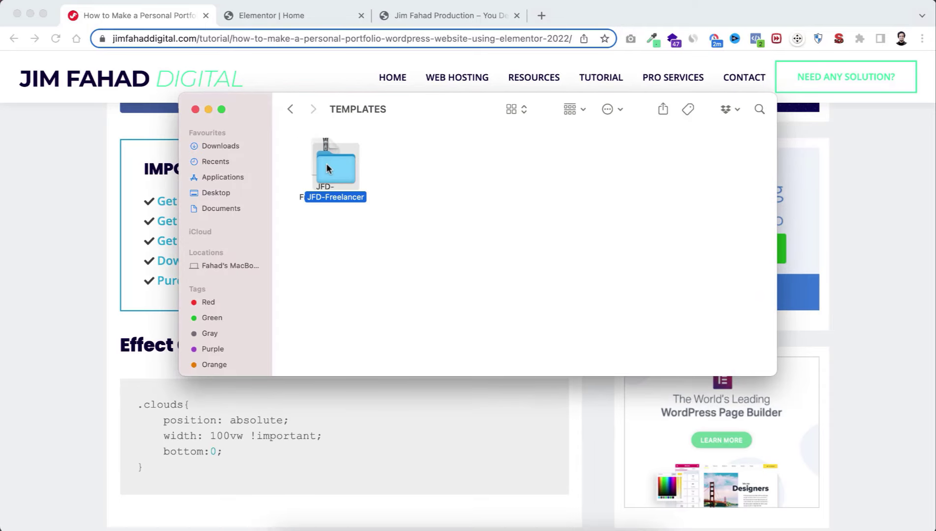
double_click(409, 168)
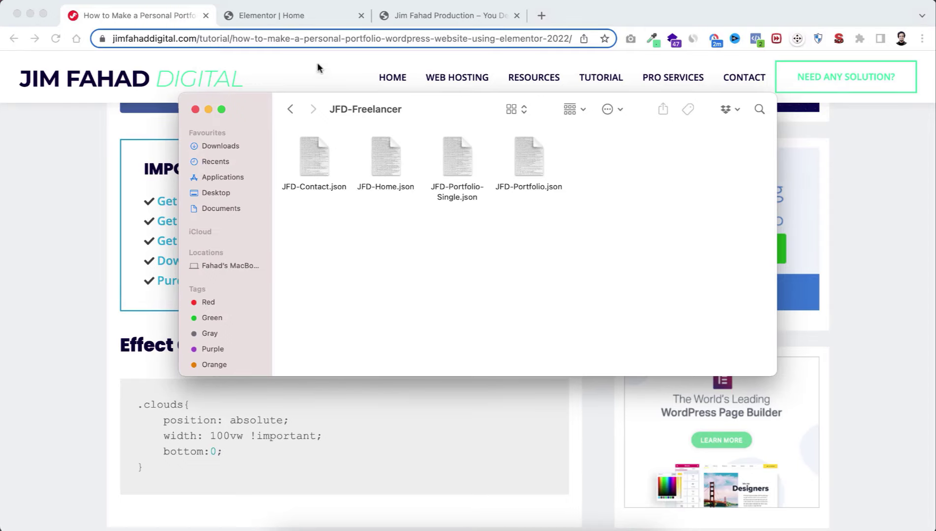
click(304, 19)
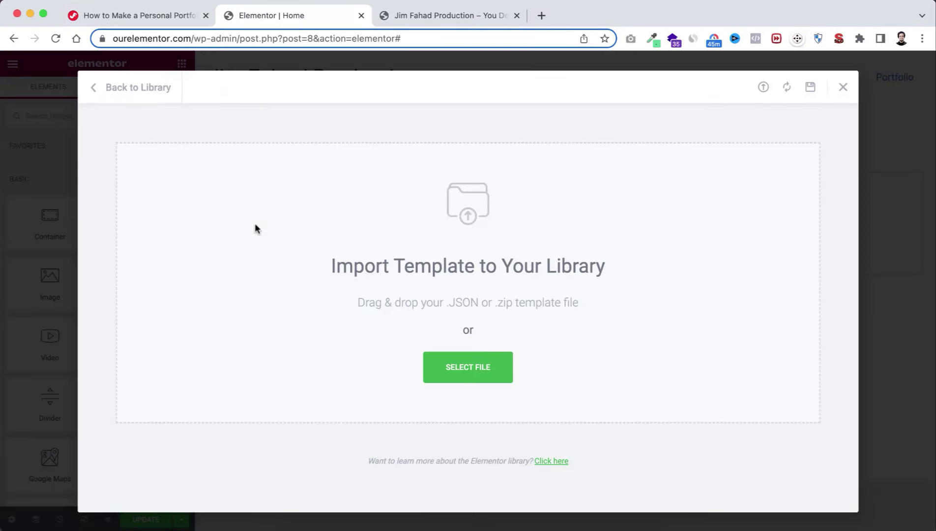
Import JFD-Home.json and insert the JFD Freelancer Home template, applying its page settings.
click(470, 368)
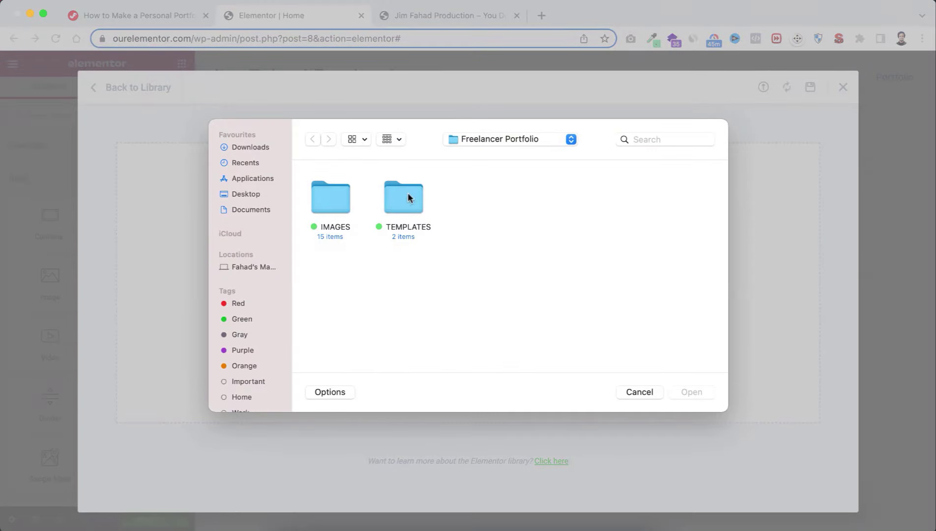
double_click(402, 195)
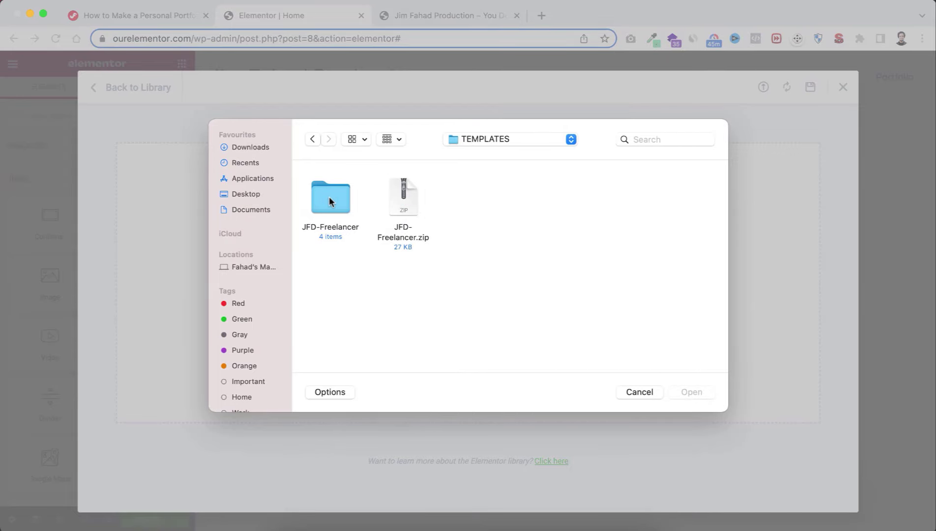
double_click(329, 197)
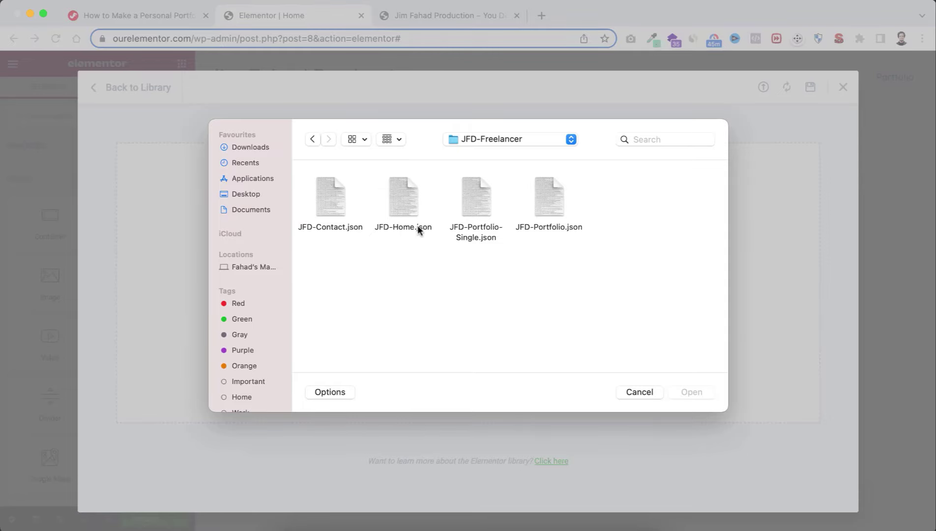
click(408, 209)
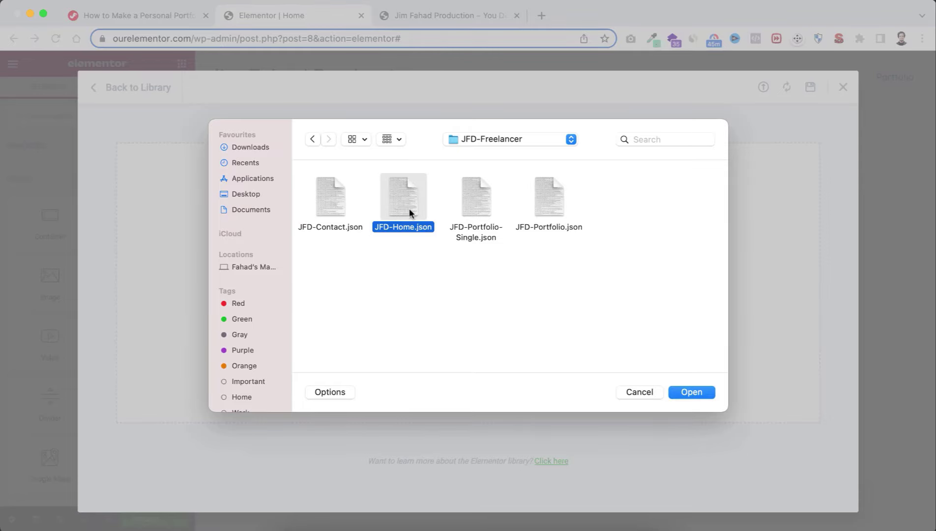
click(696, 392)
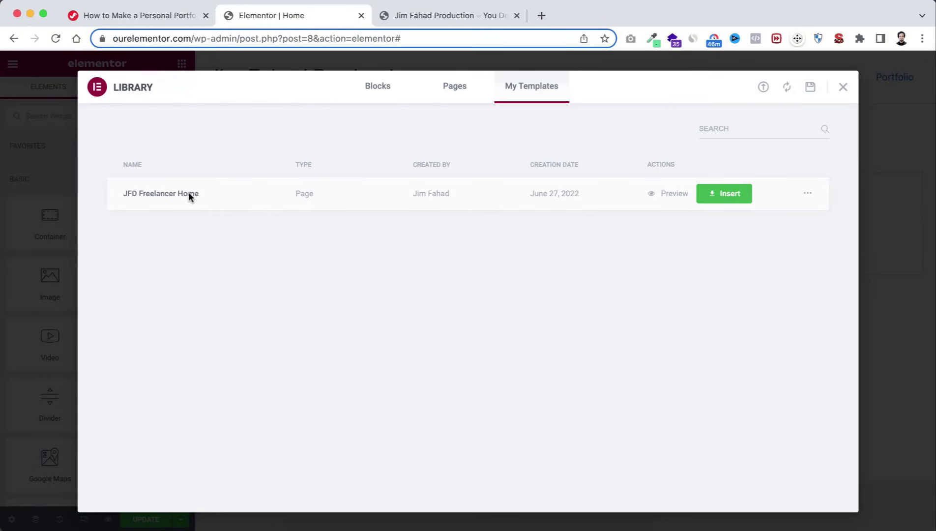
click(720, 197)
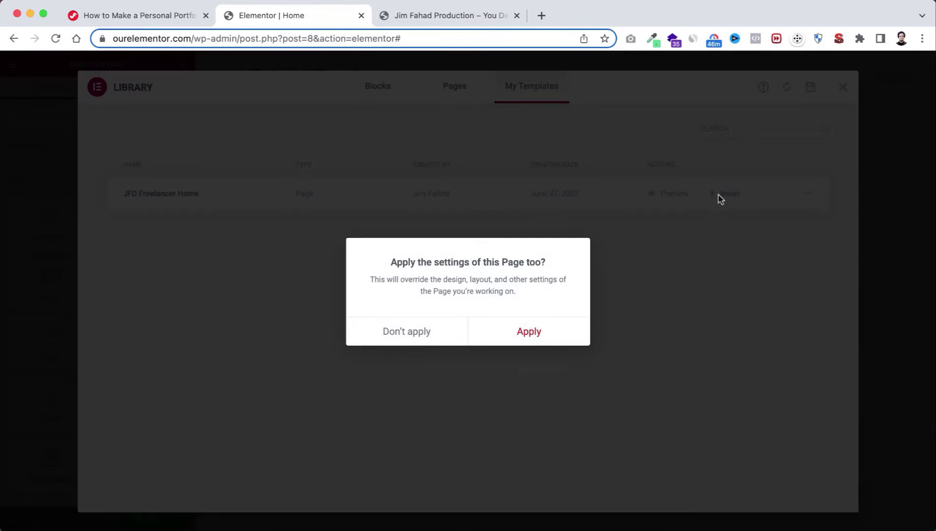
click(519, 335)
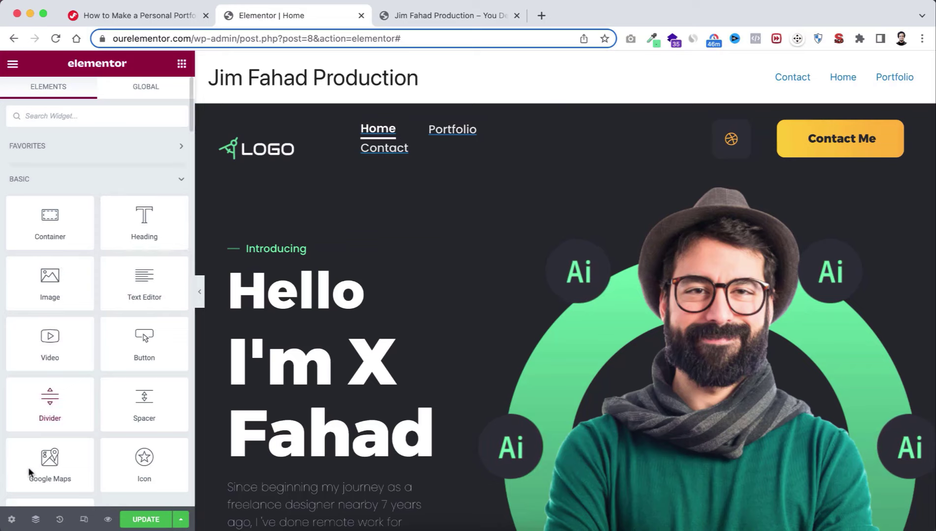
Switch the page layout to Elementor Canvas and review the imported home page.
click(12, 519)
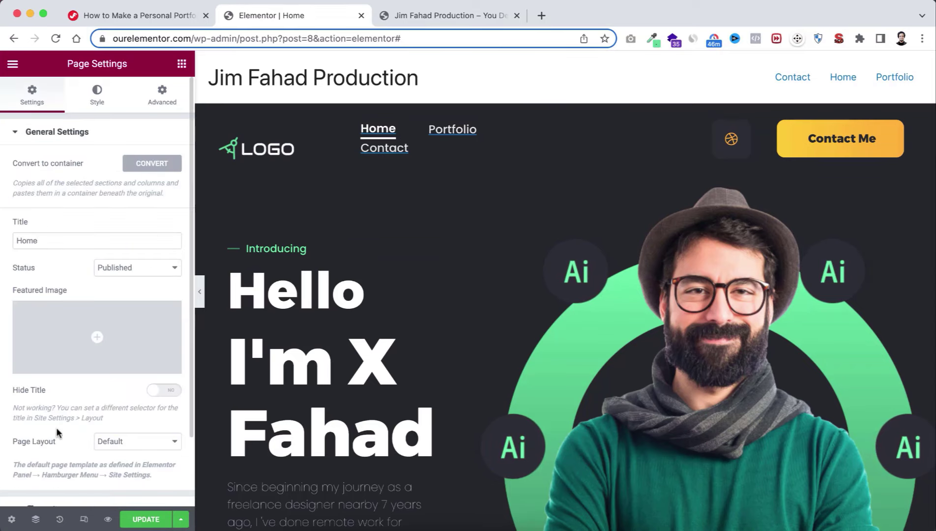
scroll(53, 440, down, 3)
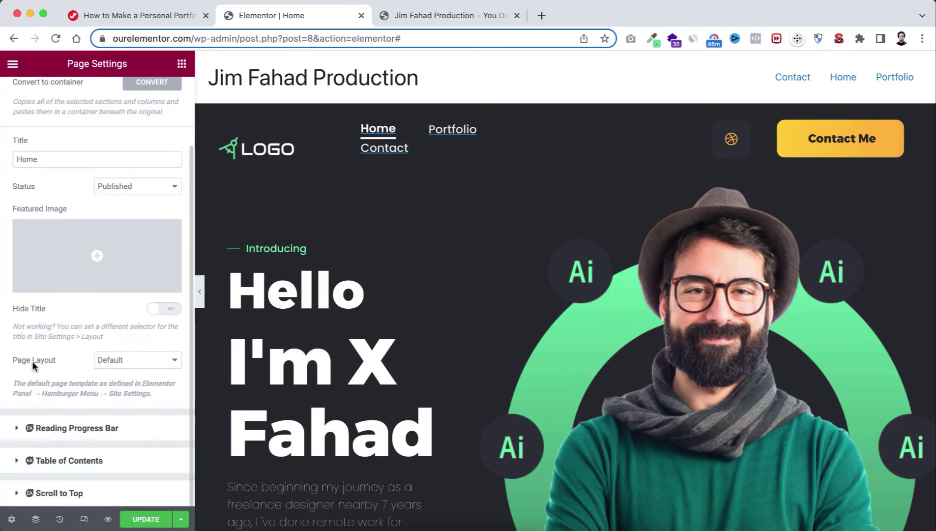
click(125, 362)
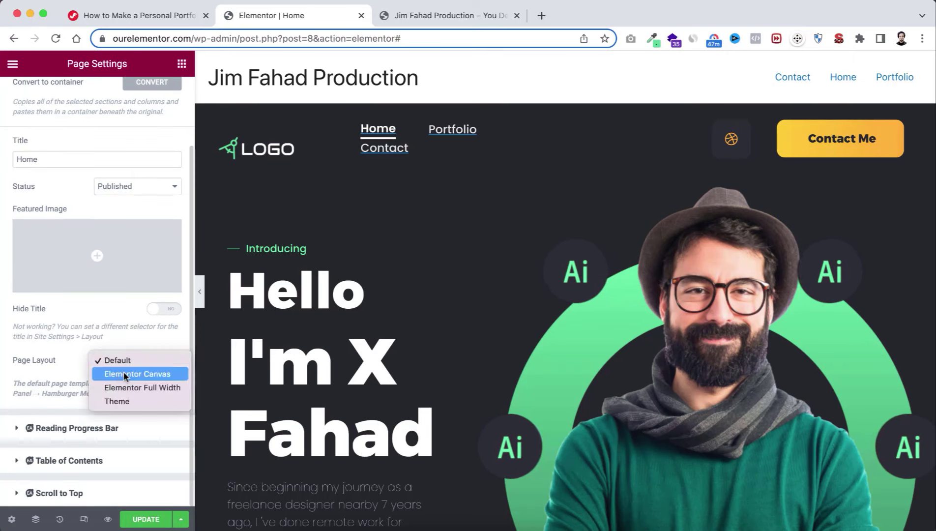
click(138, 375)
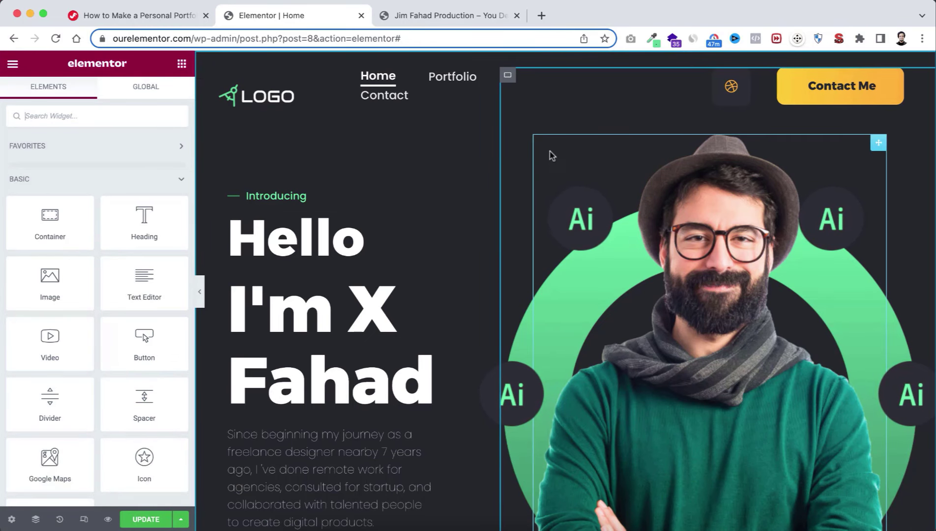
scroll(495, 311, down, 10)
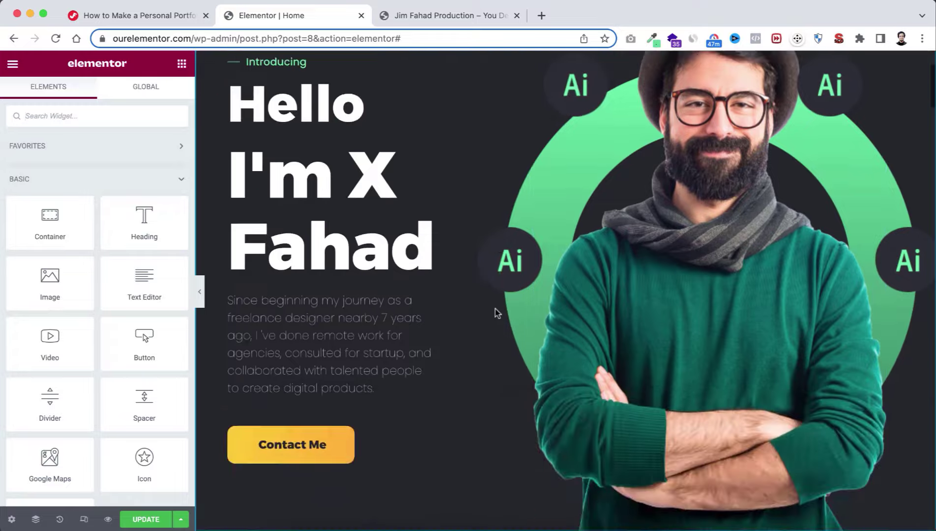
scroll(497, 312, down, 15)
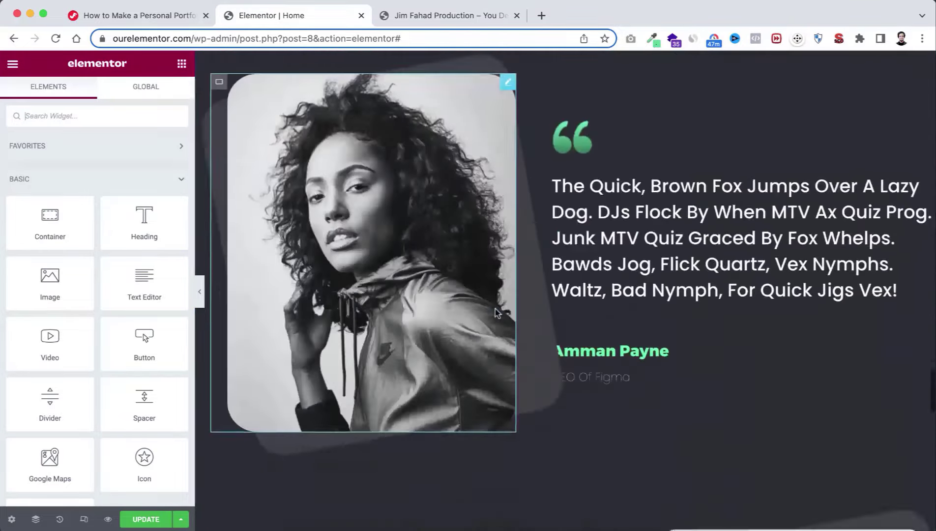
scroll(496, 312, down, 15)
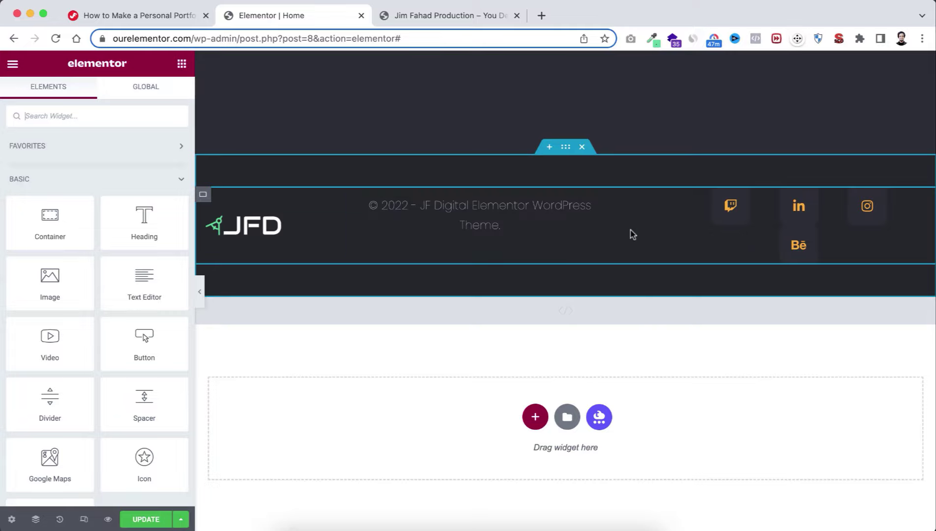
scroll(580, 227, up, 15)
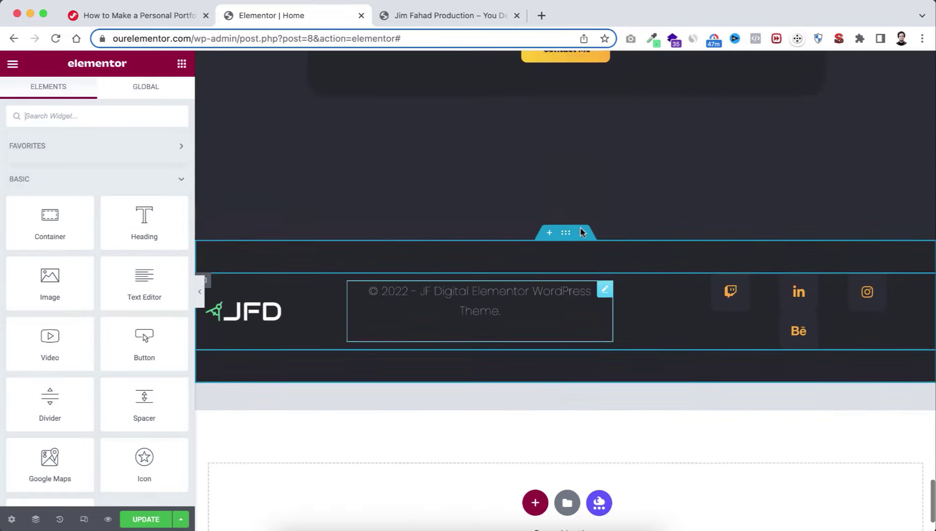
scroll(583, 233, up, 20)
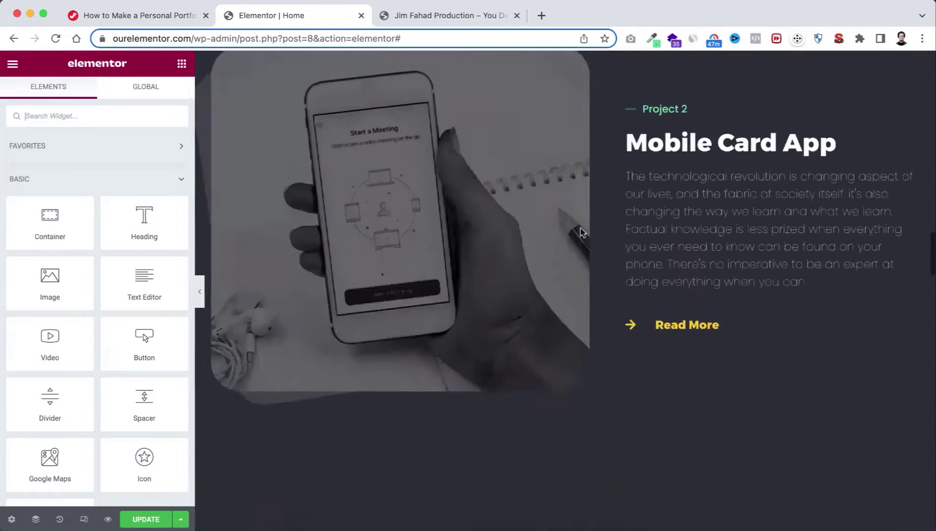
scroll(583, 232, up, 10)
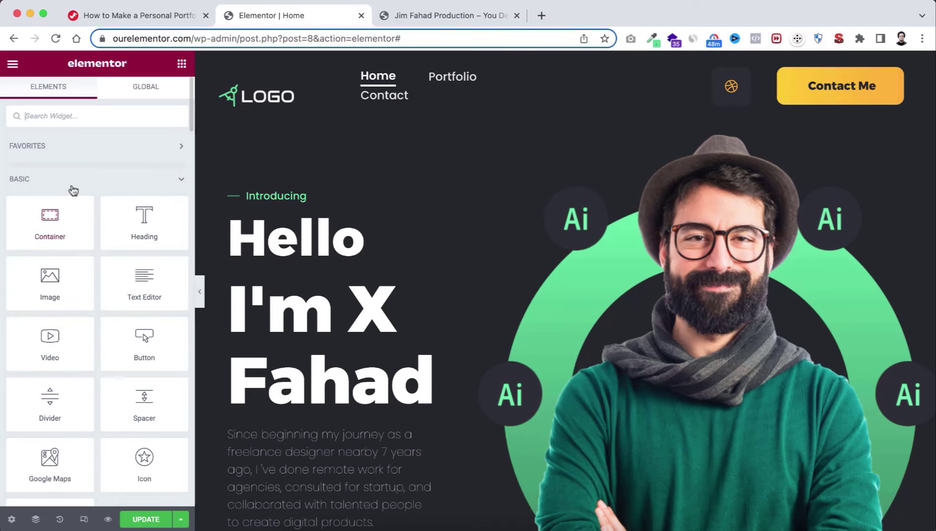
click(201, 294)
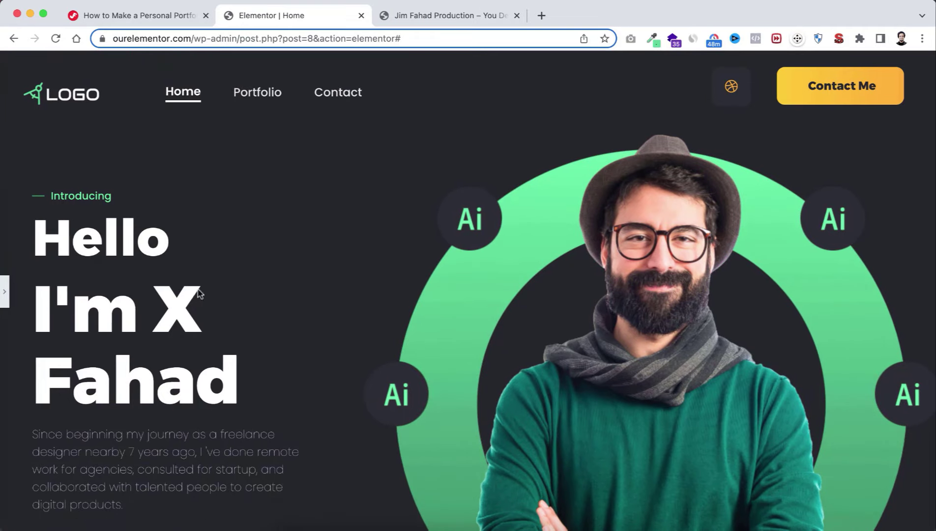
scroll(370, 345, down, 10)
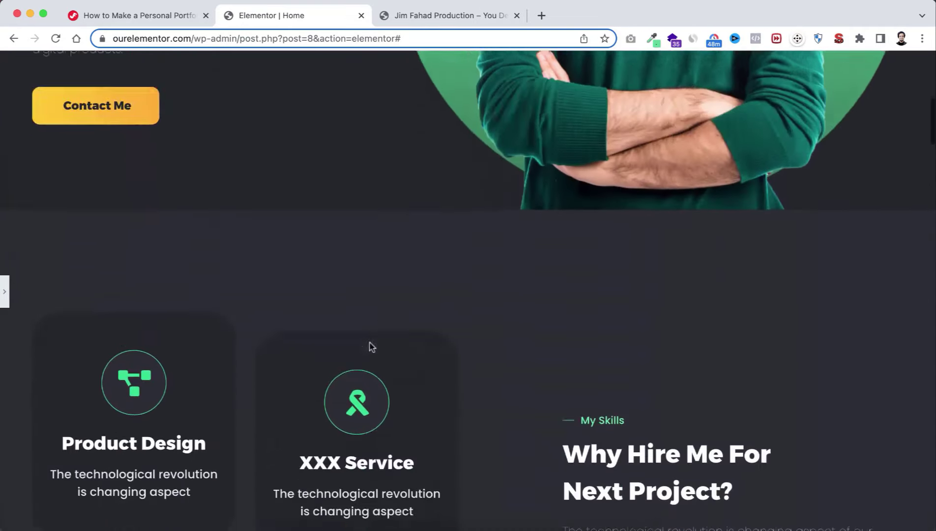
scroll(370, 344, down, 8)
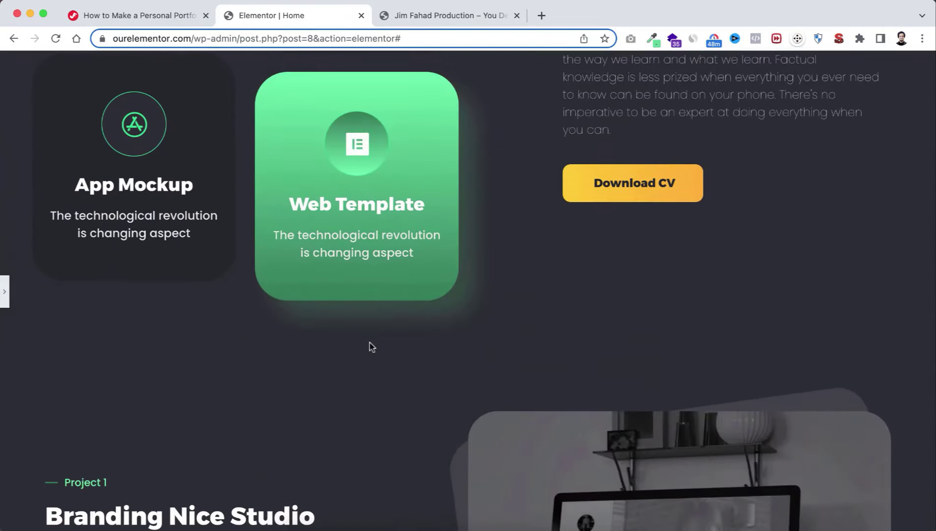
scroll(370, 346, up, 18)
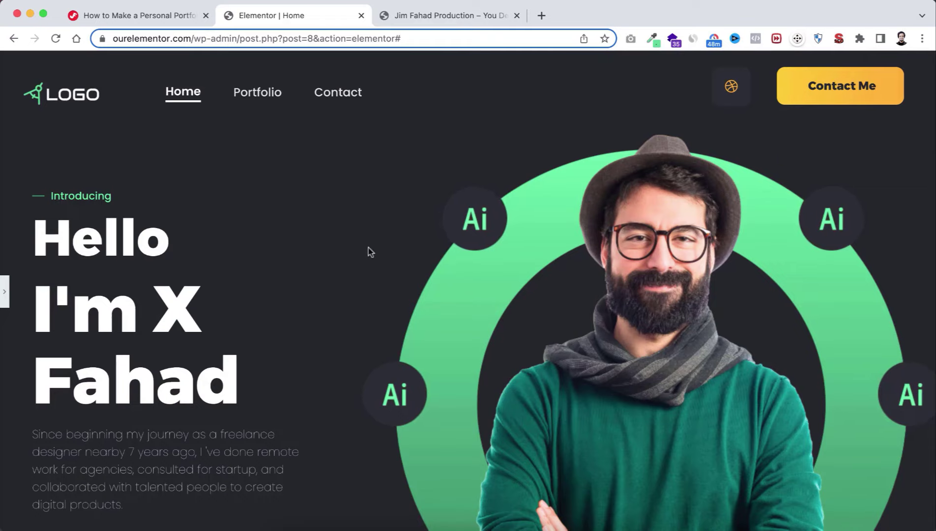
click(6, 296)
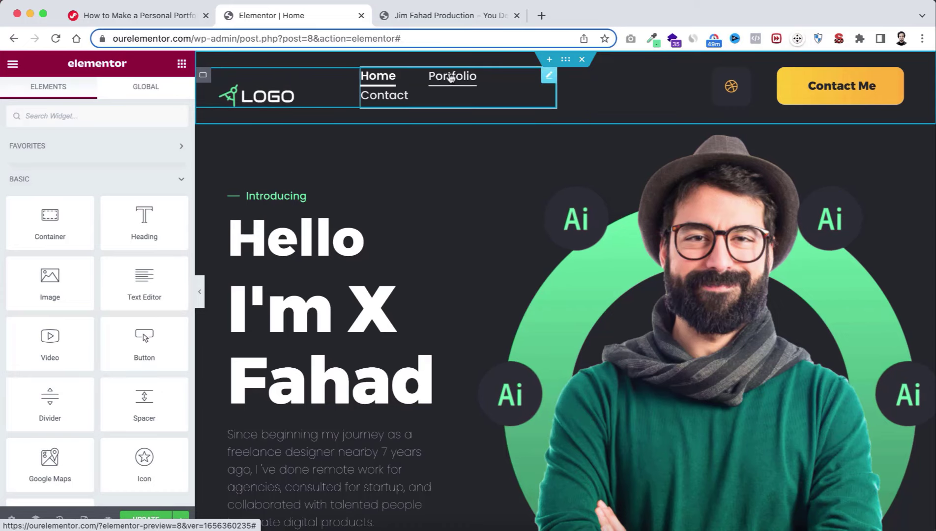
Add an 'About' item without an icon to the navigation icon list.
click(408, 79)
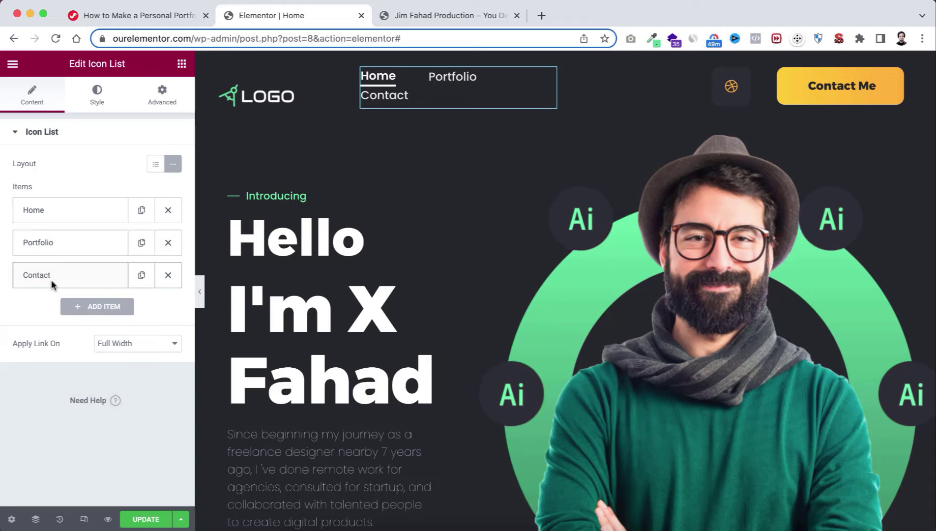
click(82, 310)
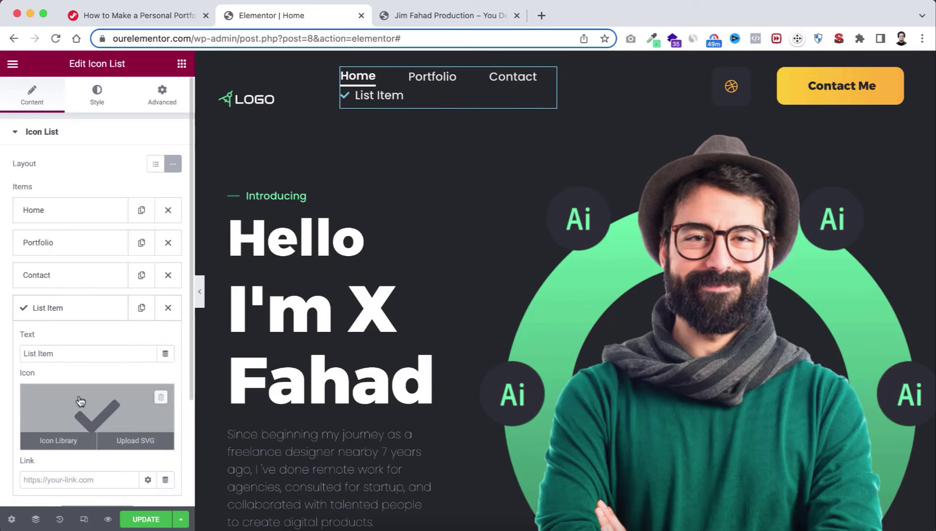
scroll(81, 395, down, 3)
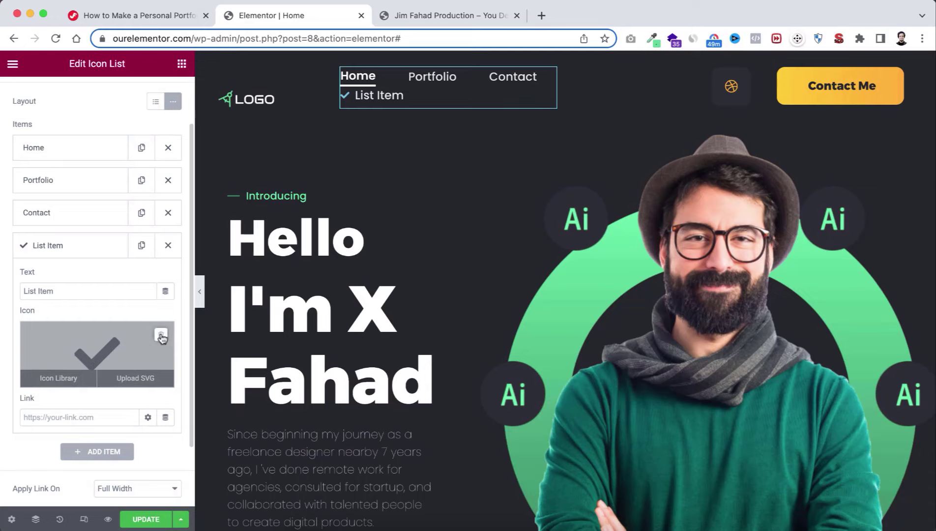
click(160, 336)
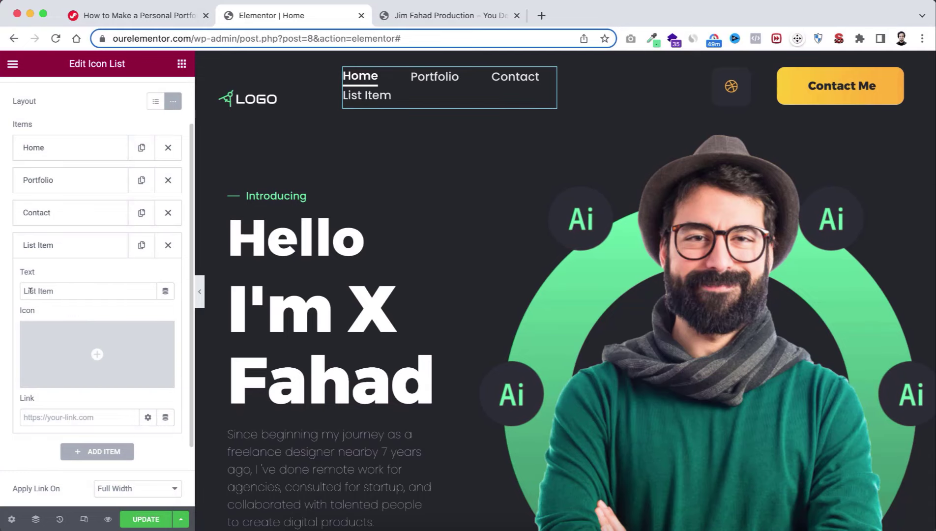
drag(68, 290, 5, 296)
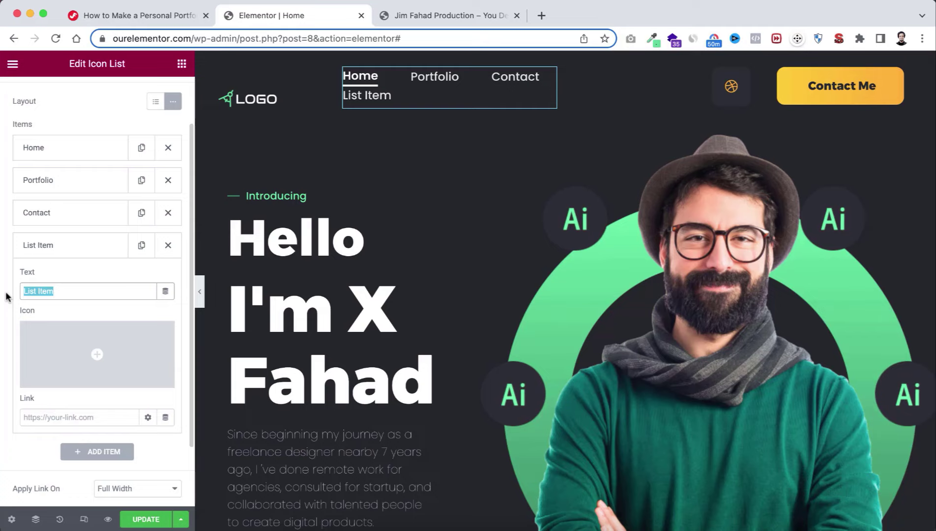
text(About)
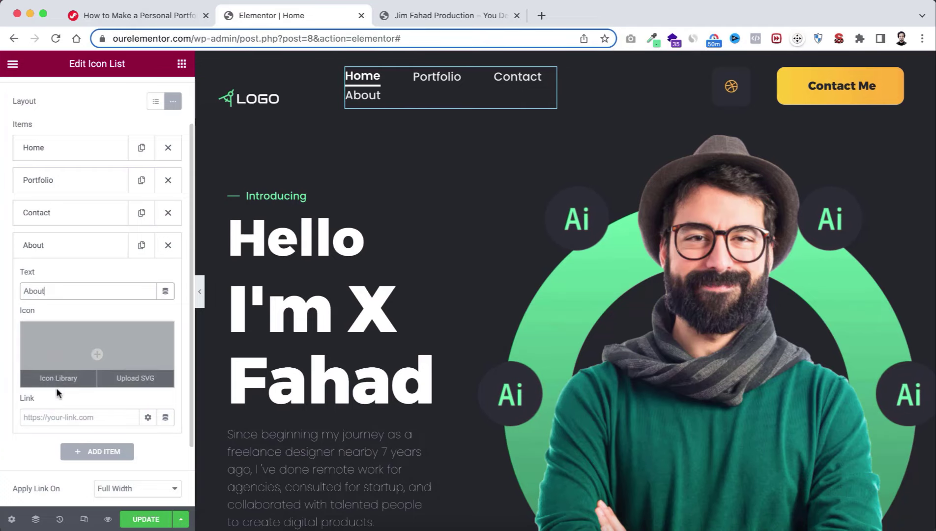
Give the About item a # link, then delete it so only three items remain.
click(47, 413)
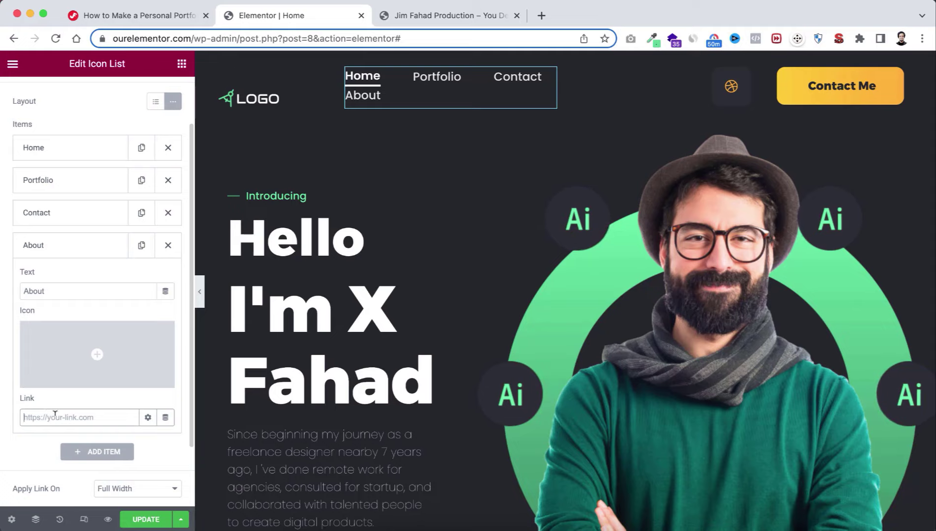
text(#)
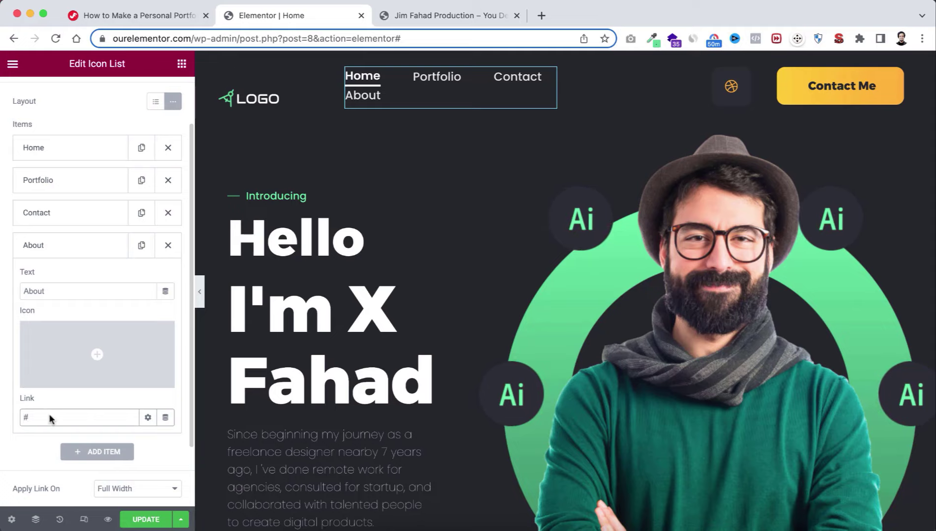
click(64, 249)
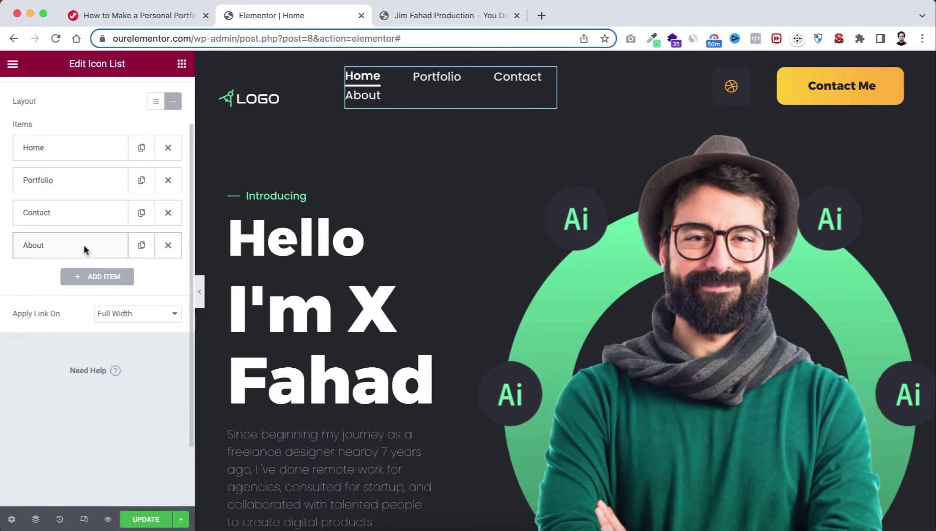
click(167, 246)
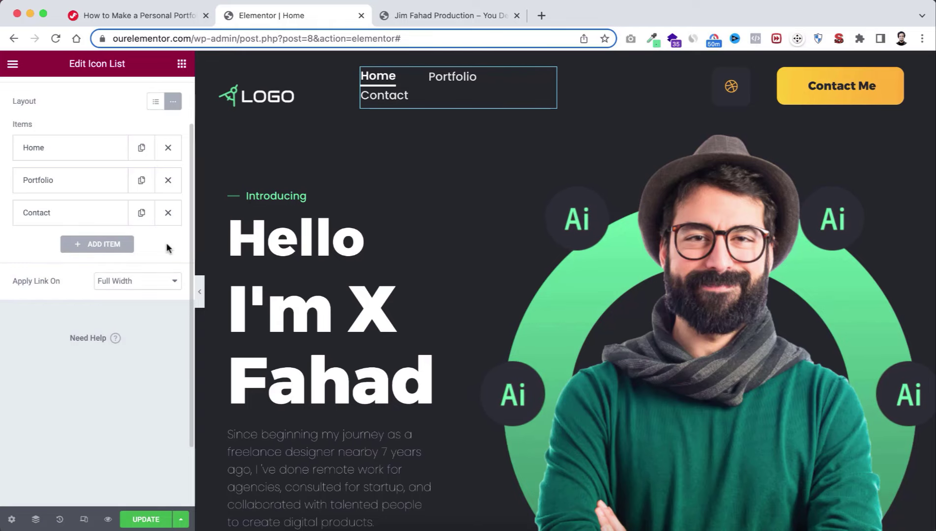
scroll(166, 242, up, 2)
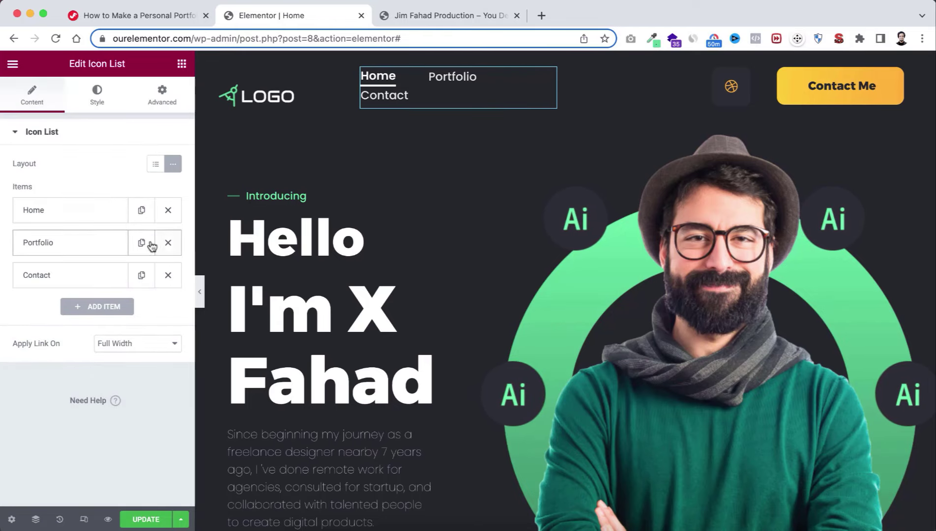
Link the Home navigation item to the site's Home page.
click(81, 214)
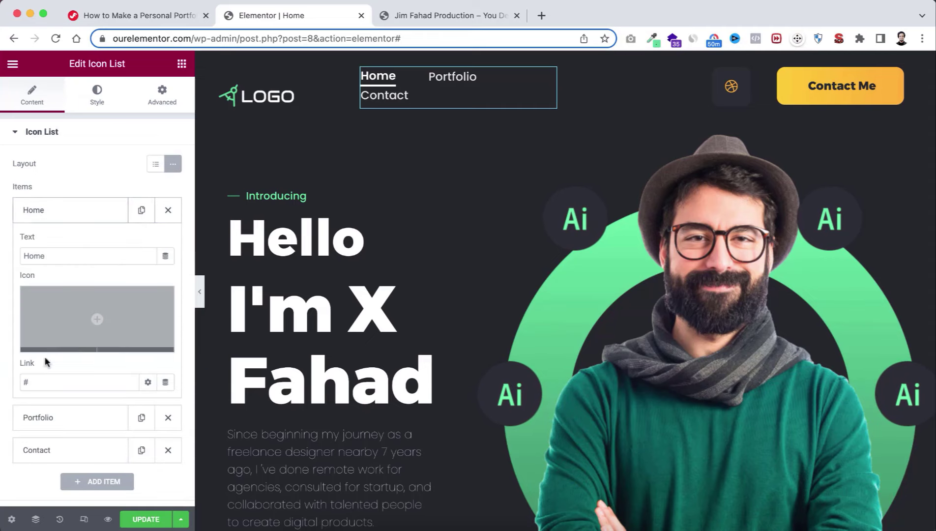
drag(34, 382, 15, 384)
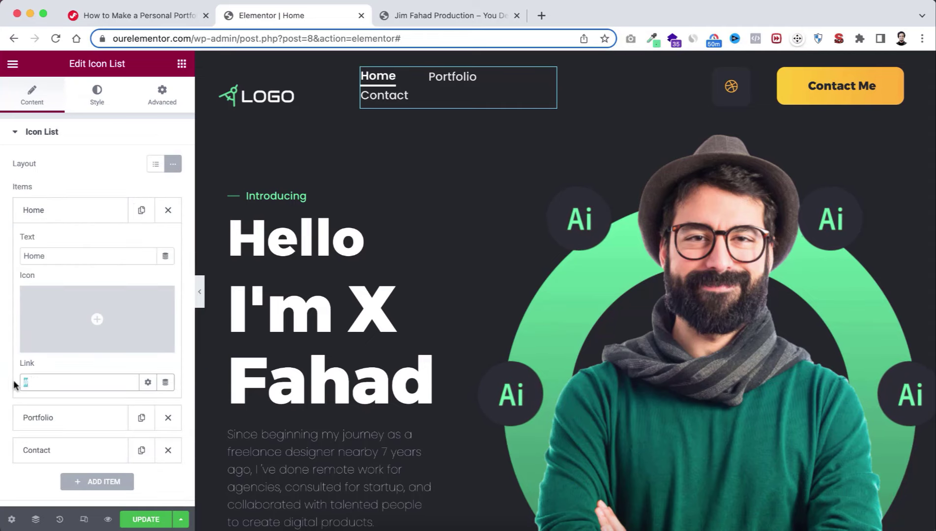
key(BackSpace)
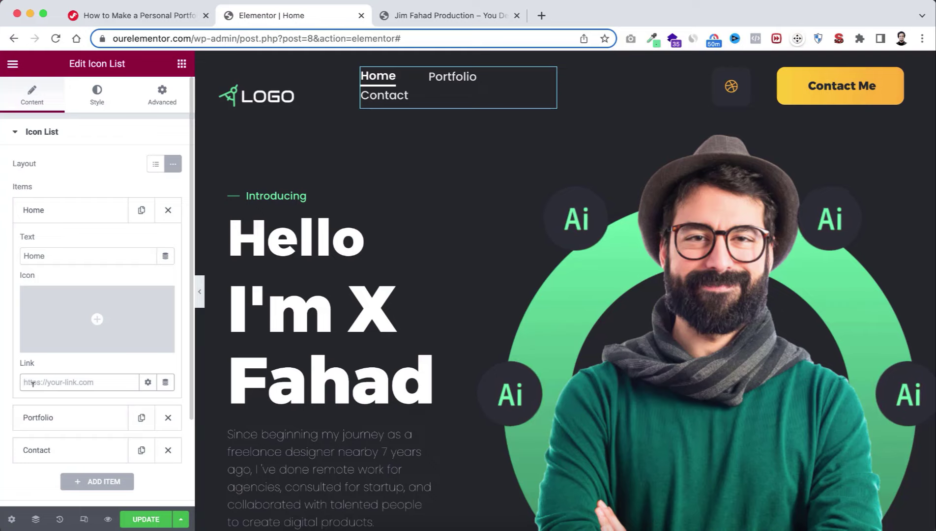
text(Home)
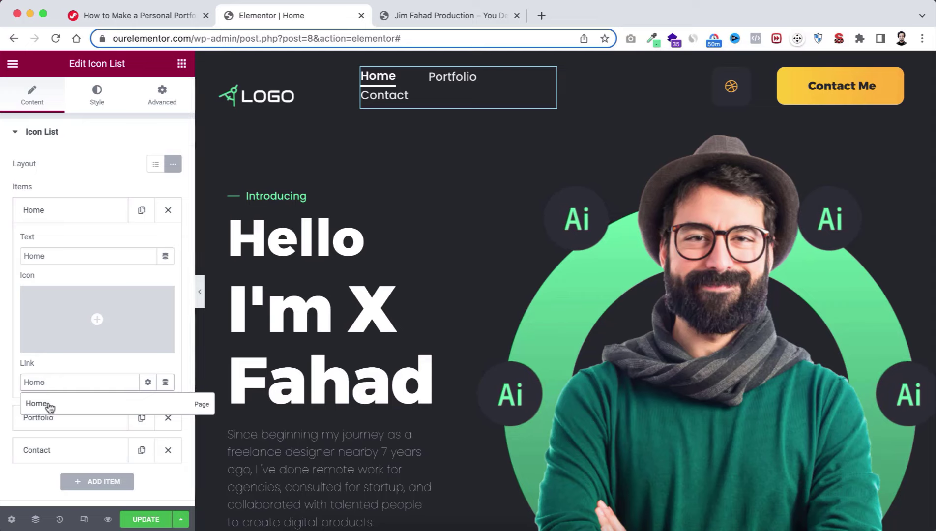
click(48, 403)
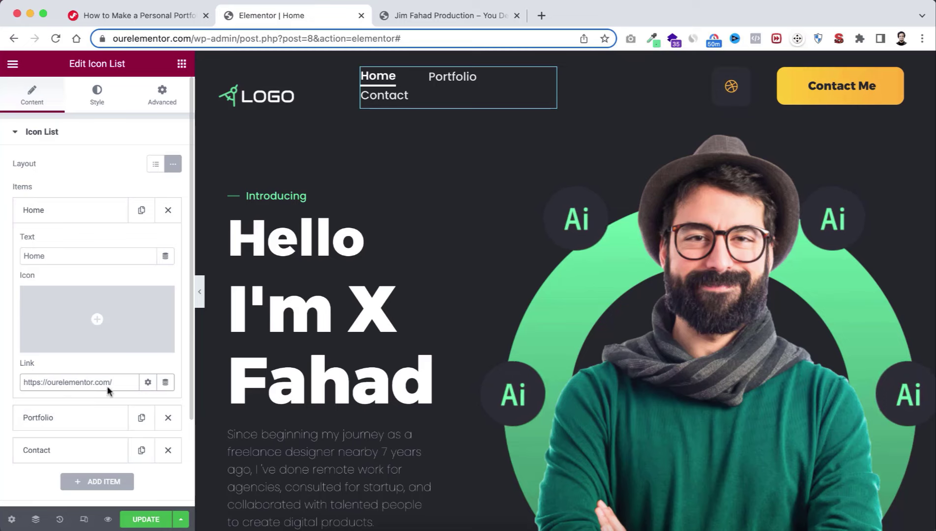
Link the Portfolio and Contact items to the Portfolio and Contact pages.
scroll(97, 391, down, 3)
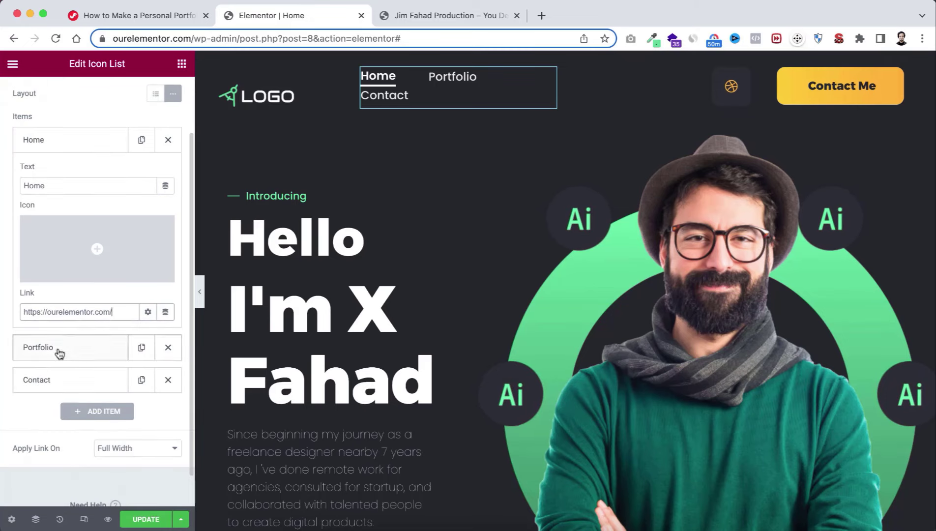
click(81, 349)
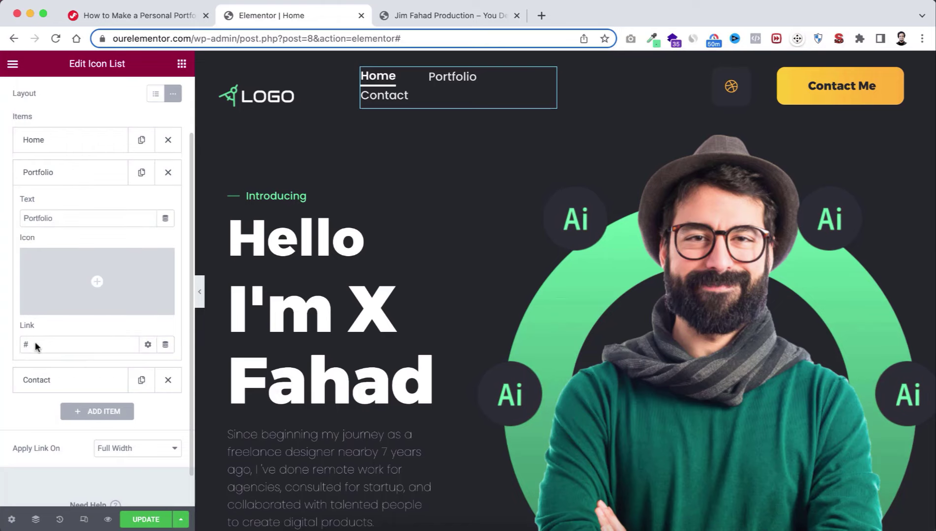
drag(31, 344, 21, 346)
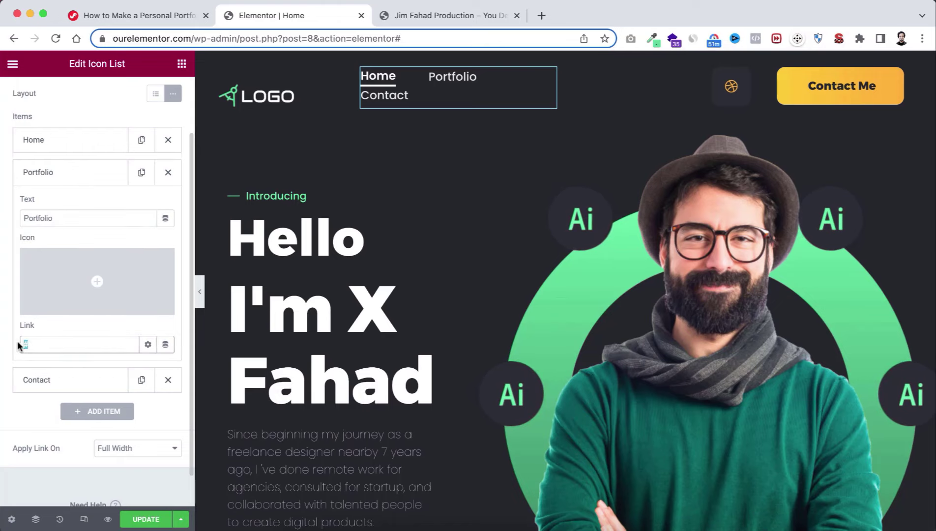
text(Port)
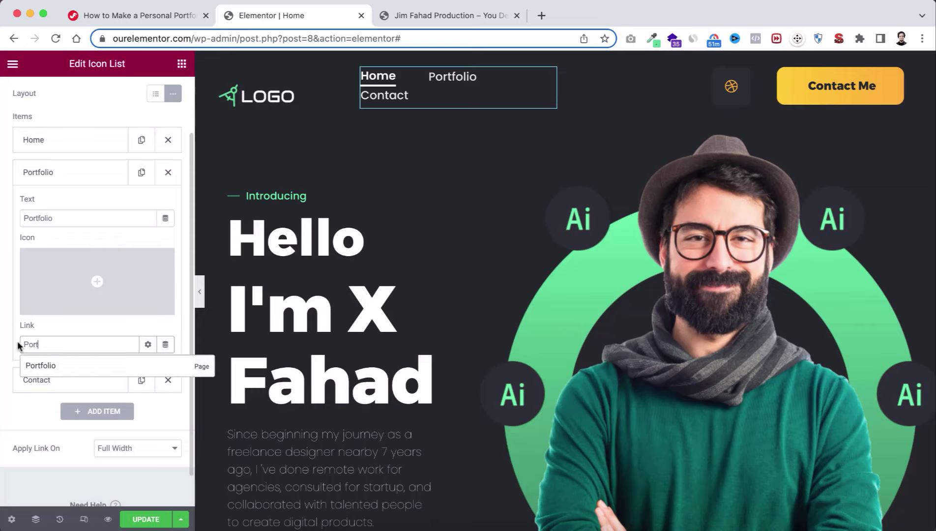
click(70, 365)
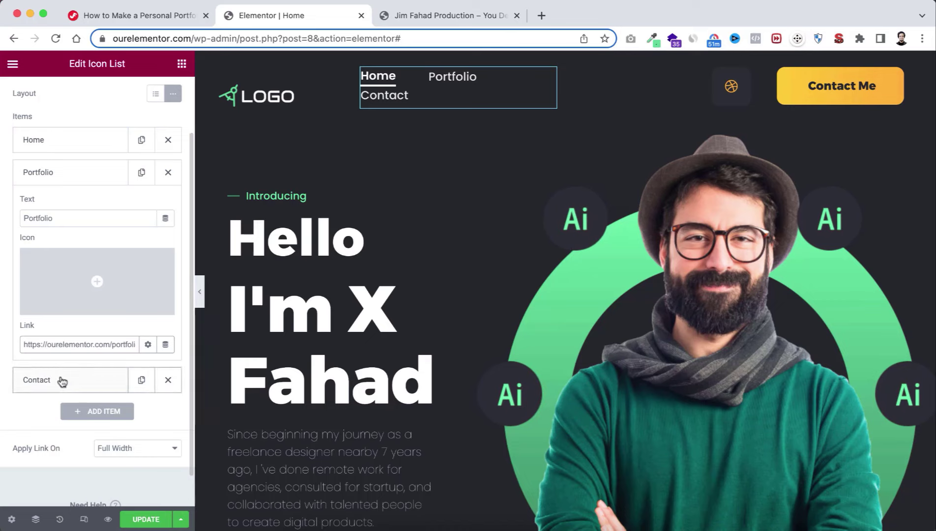
click(62, 380)
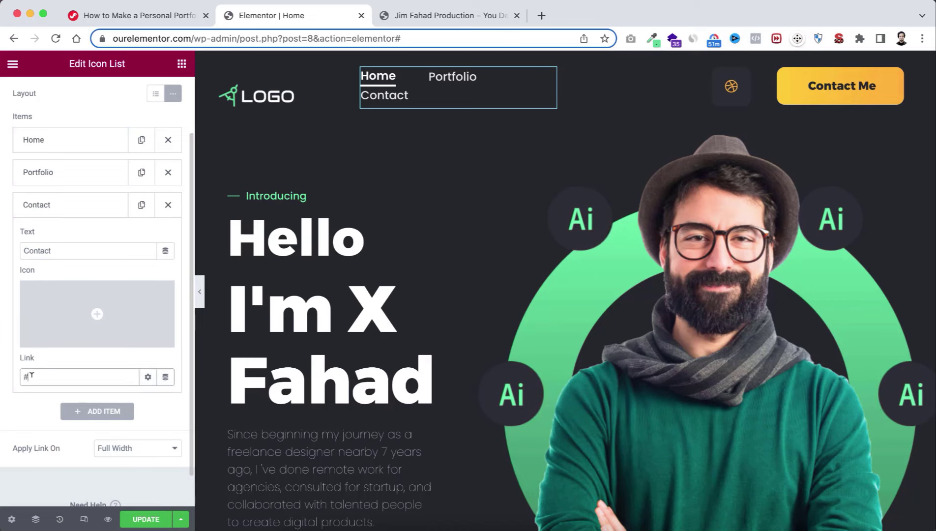
drag(33, 375, 18, 376)
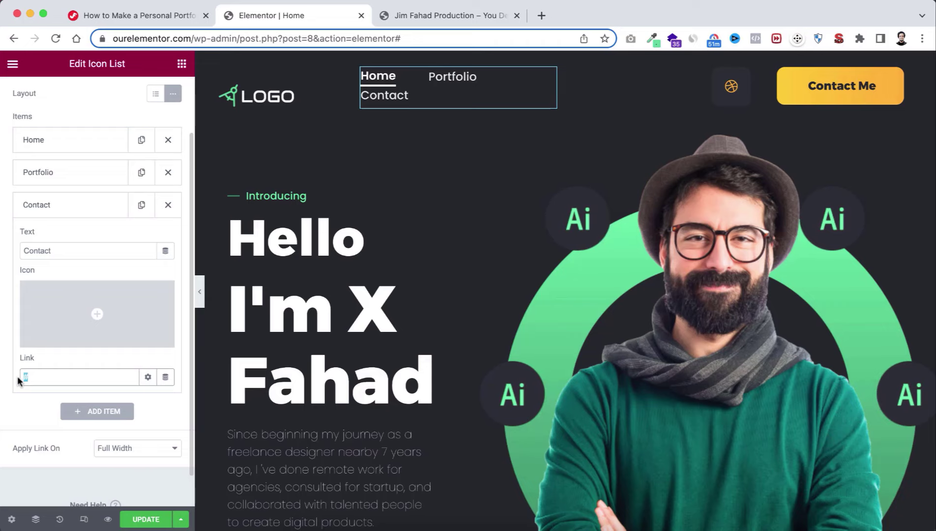
text(Cont)
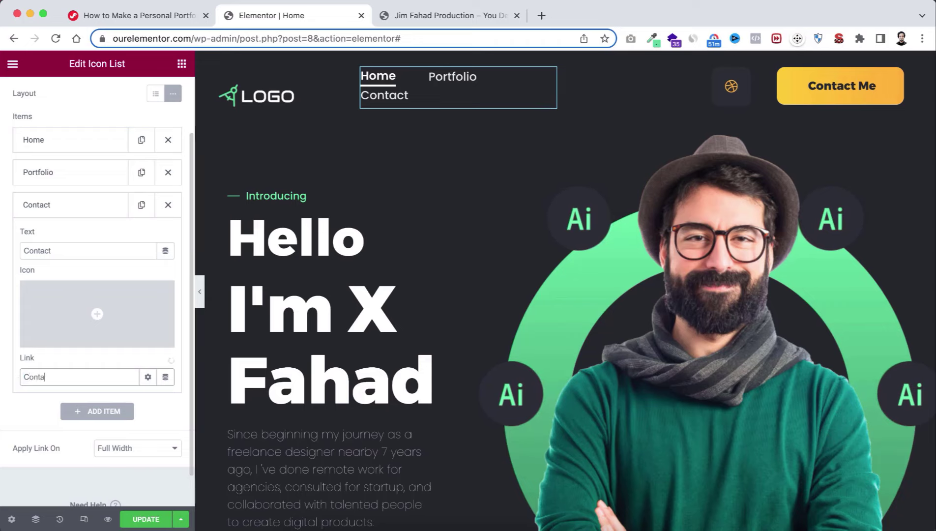
text(a)
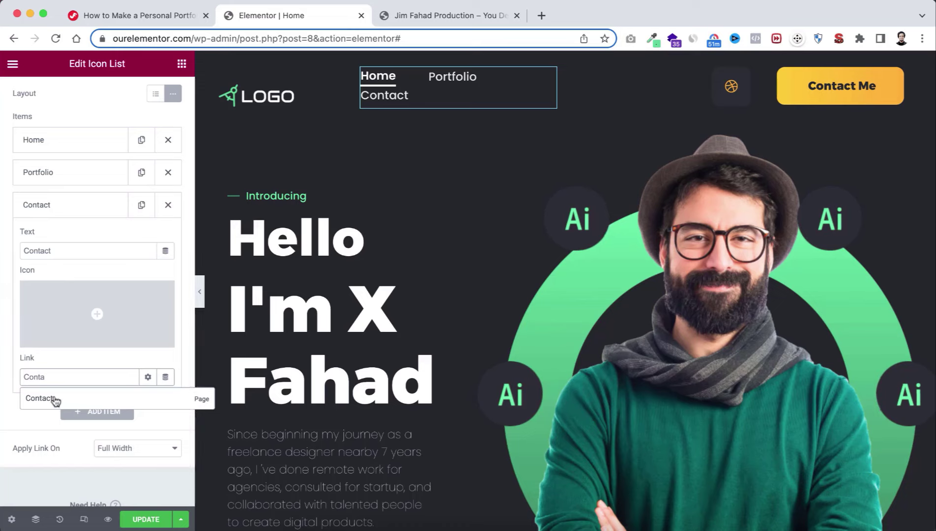
click(55, 401)
scroll(110, 234, up, 2)
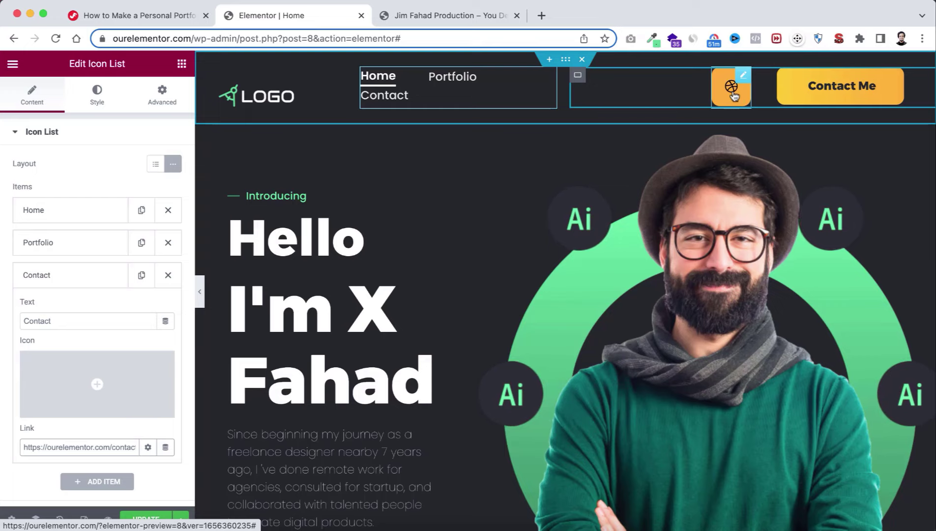
Open the Dribbble button's settings and browse the Icon Library, leaving icon and # link unchanged.
click(742, 98)
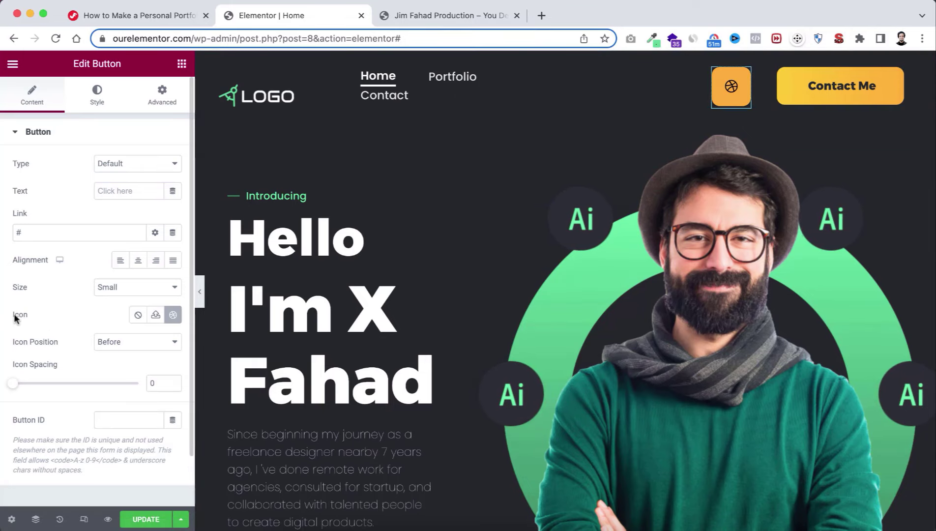
click(173, 314)
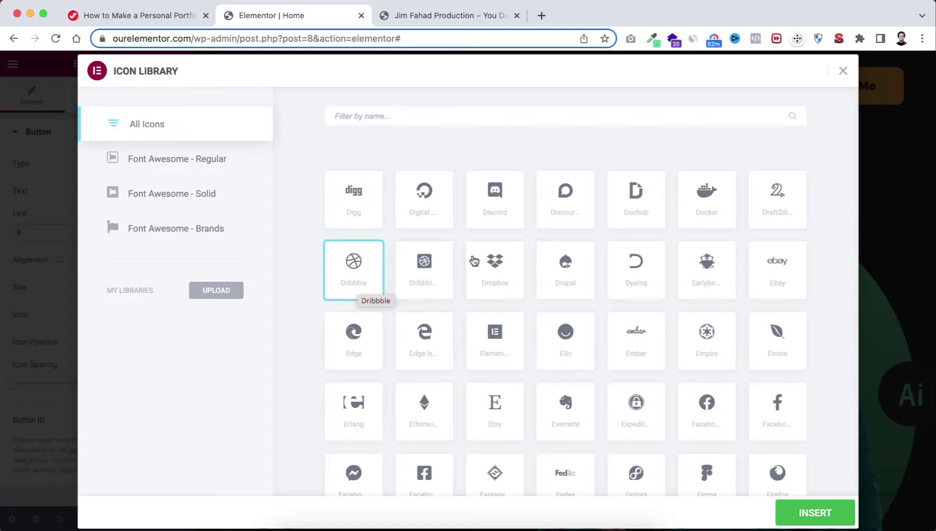
scroll(530, 393, down, 3)
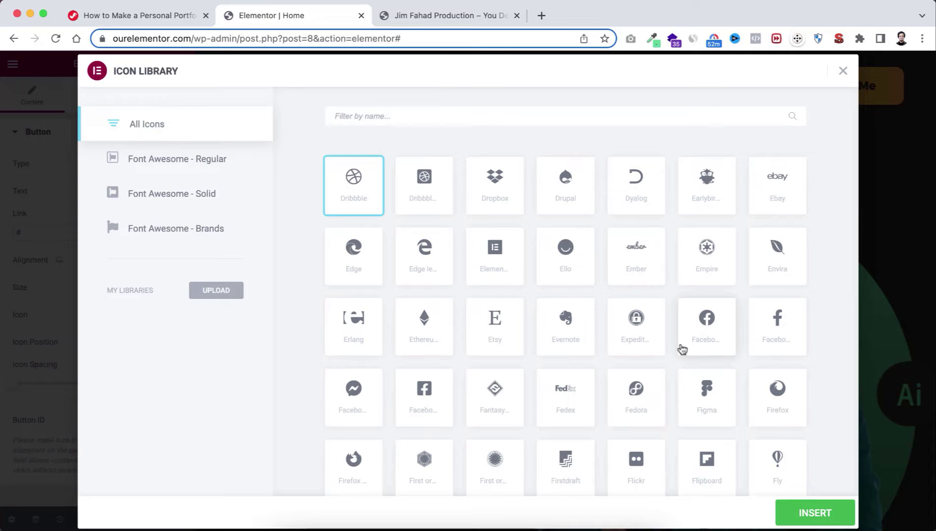
scroll(664, 396, down, 3)
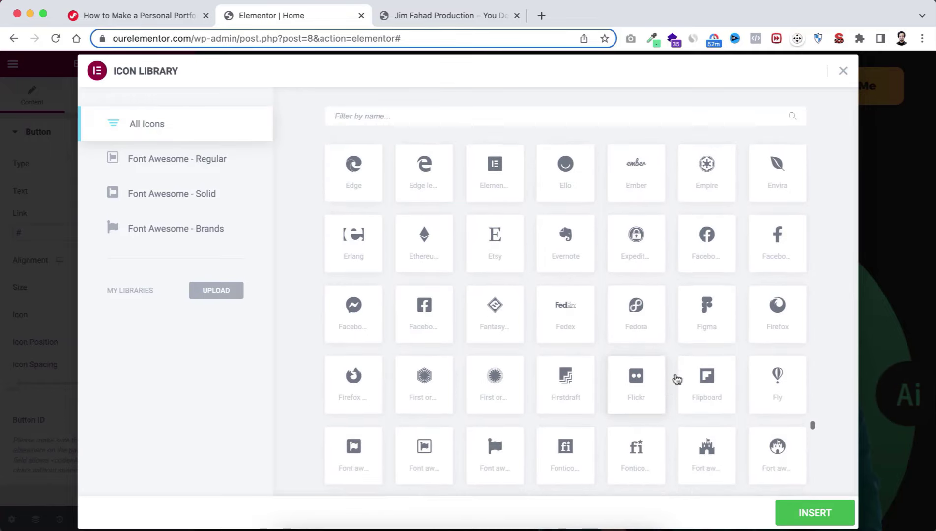
scroll(519, 487, down, 8)
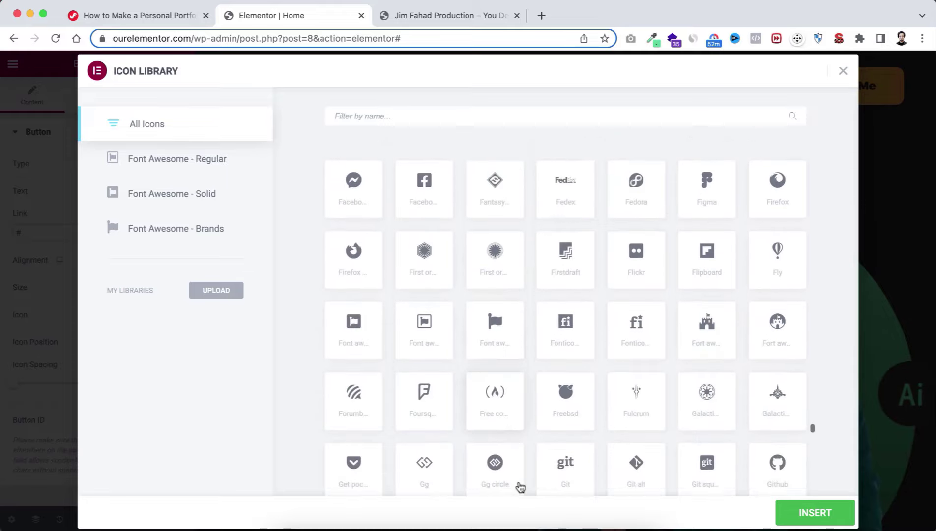
scroll(520, 486, down, 1)
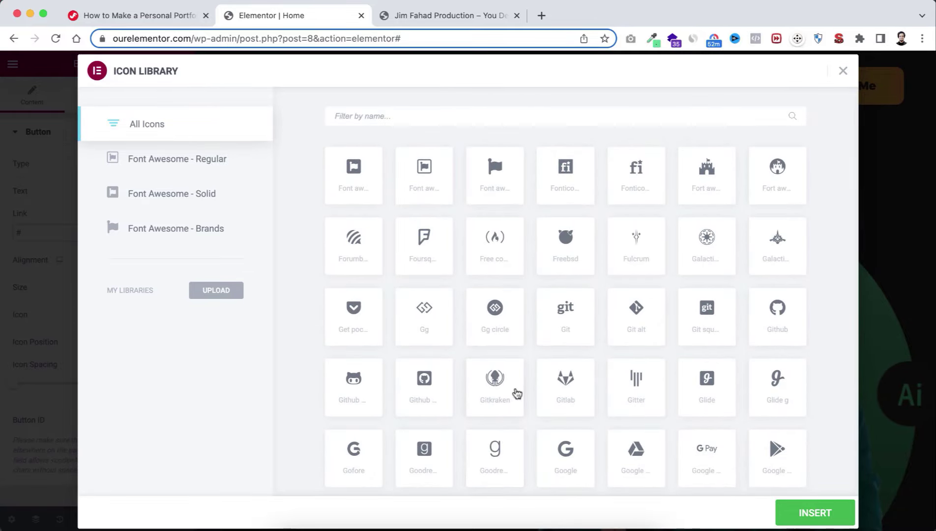
scroll(516, 391, down, 2)
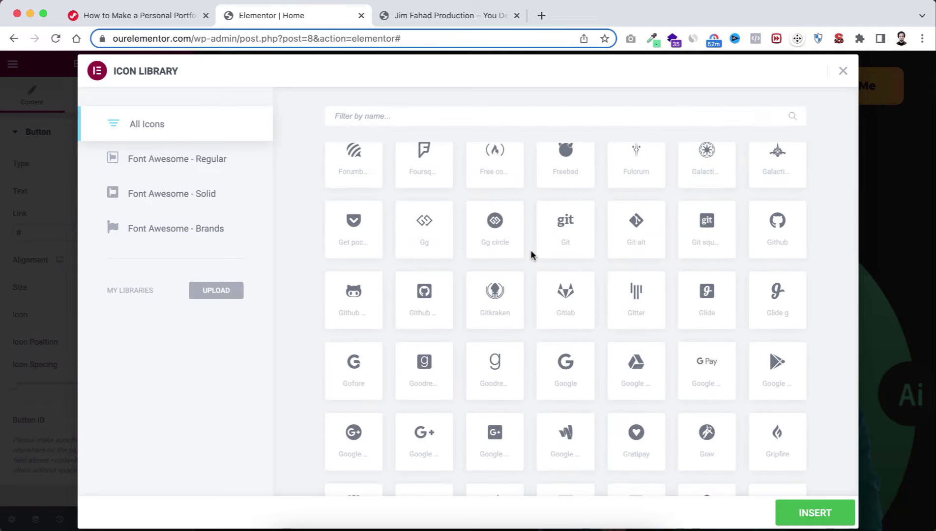
scroll(530, 250, up, 15)
click(844, 70)
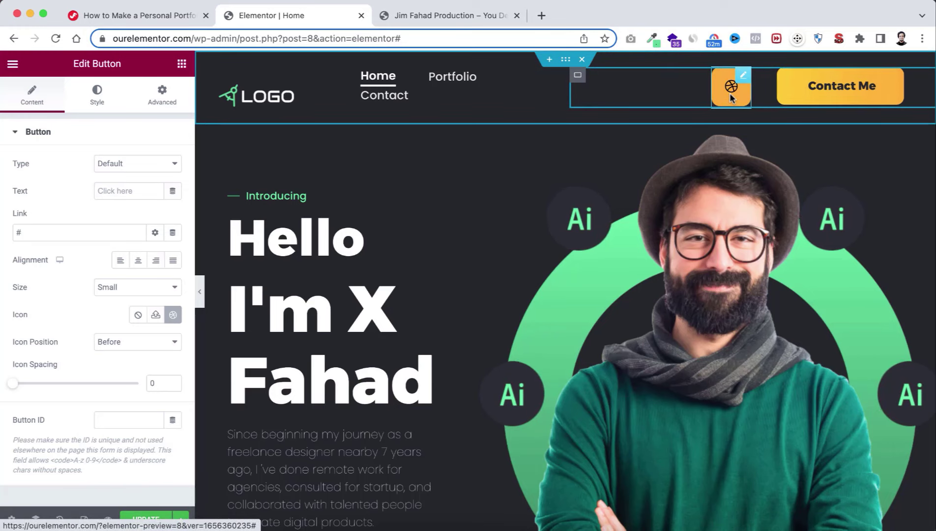
double_click(20, 232)
click(33, 231)
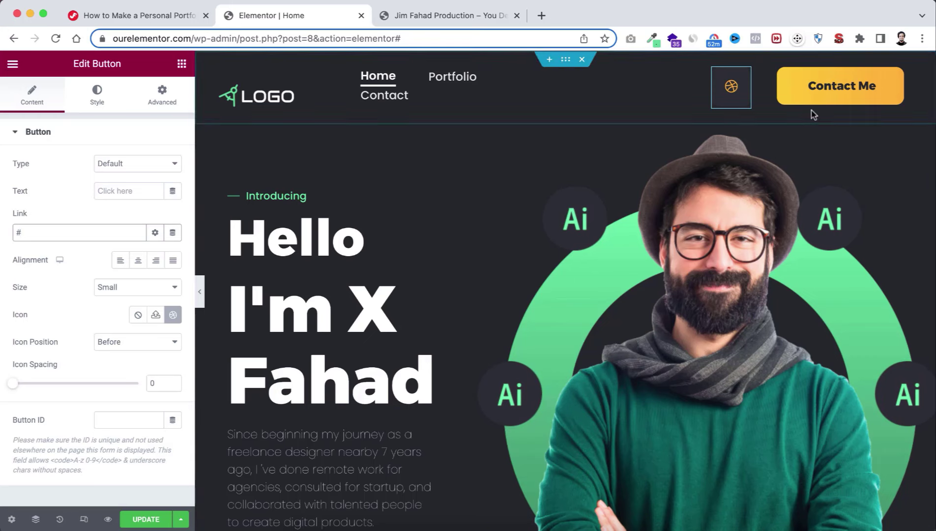
click(833, 93)
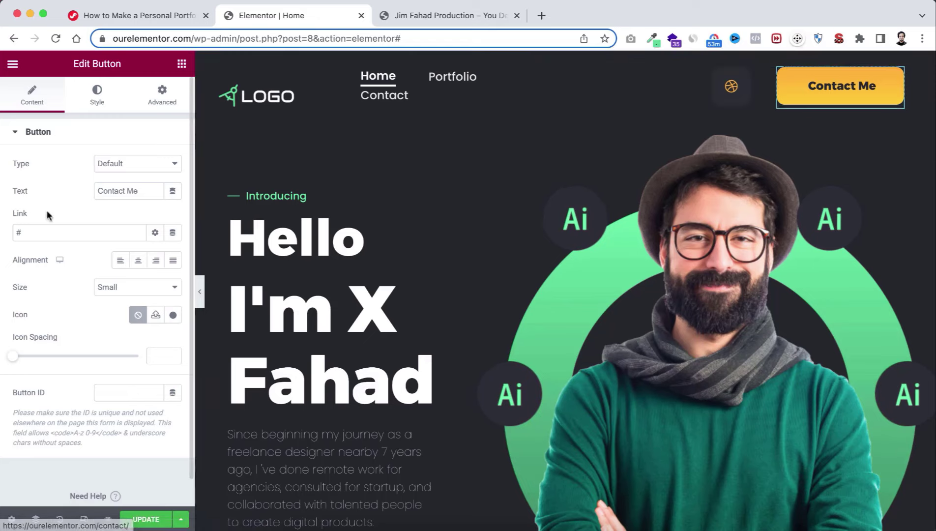
drag(28, 230, 2, 232)
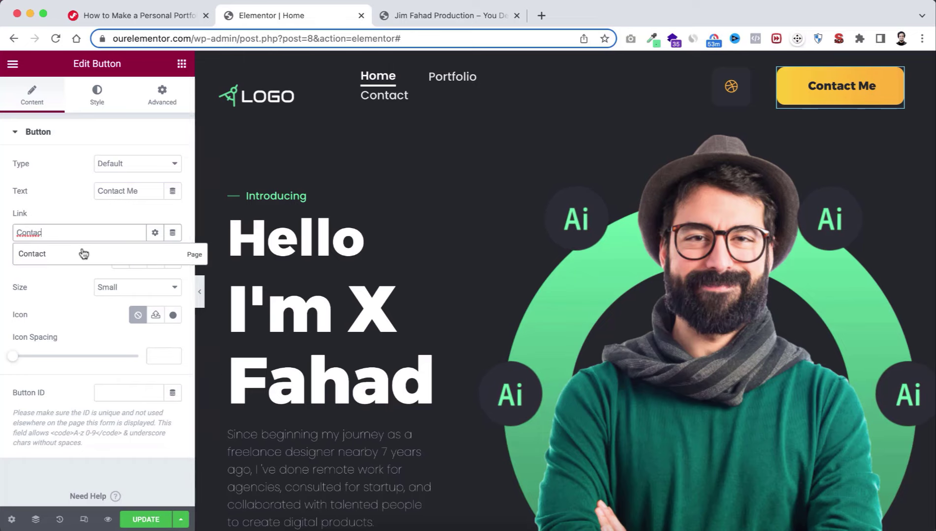
click(41, 254)
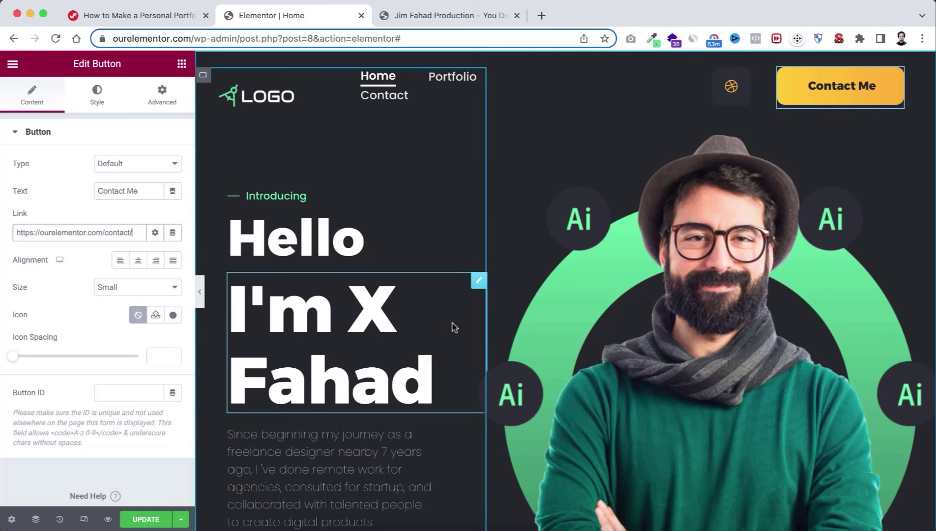
scroll(452, 324, down, 3)
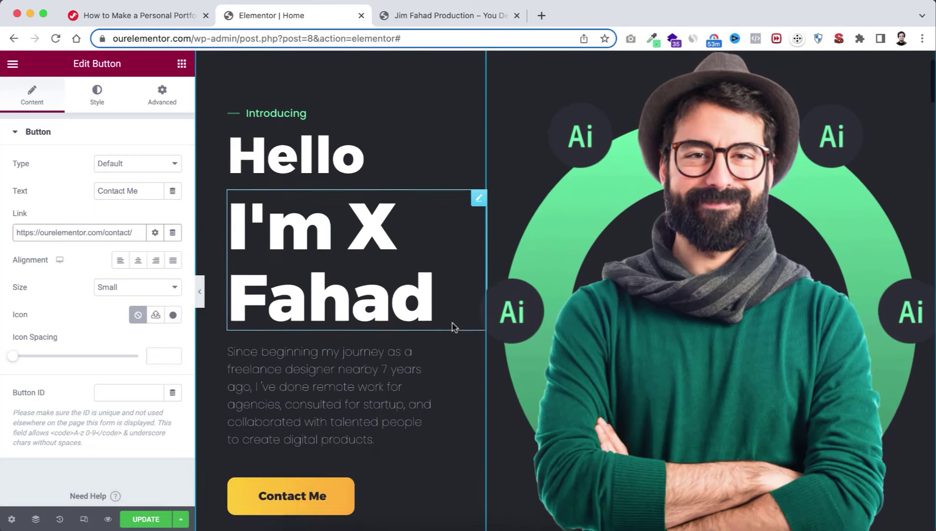
scroll(452, 323, up, 2)
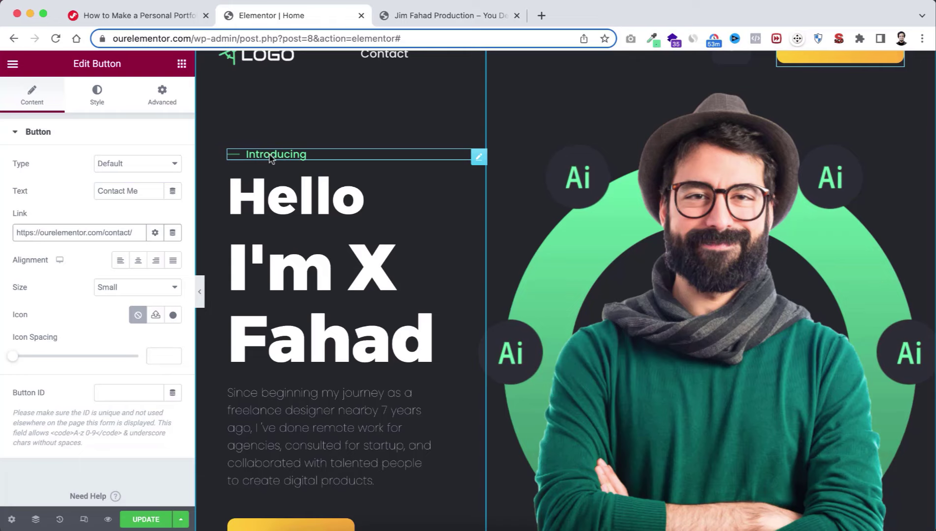
Inspect the text of the Introducing label and the Hello heading.
click(297, 156)
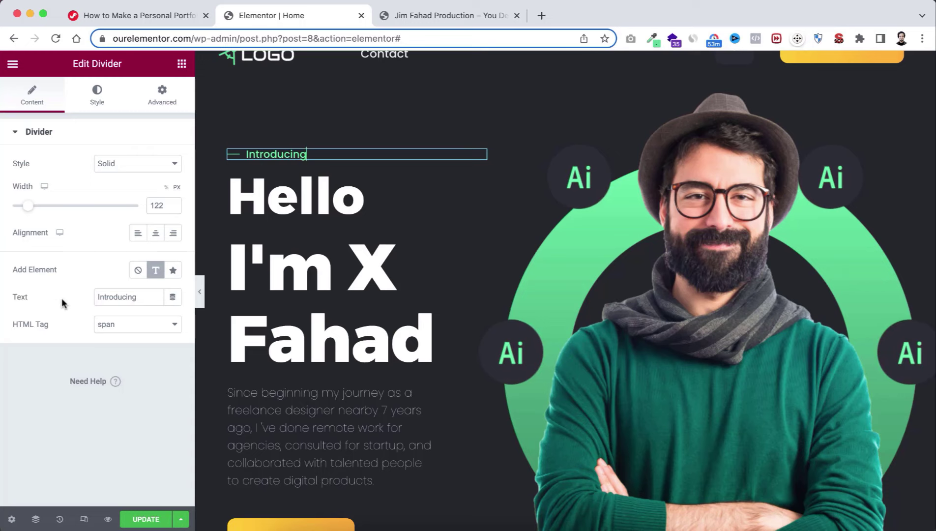
drag(139, 296, 95, 298)
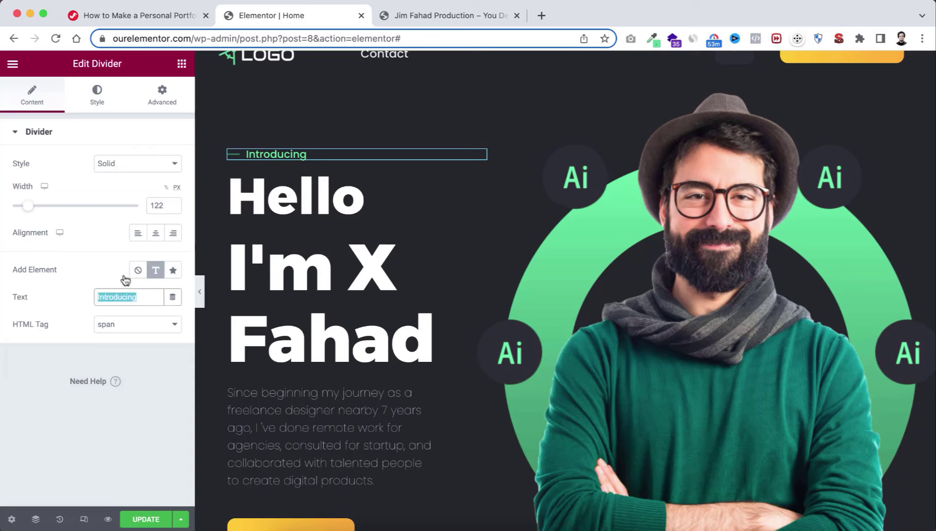
click(302, 199)
drag(52, 177, 3, 171)
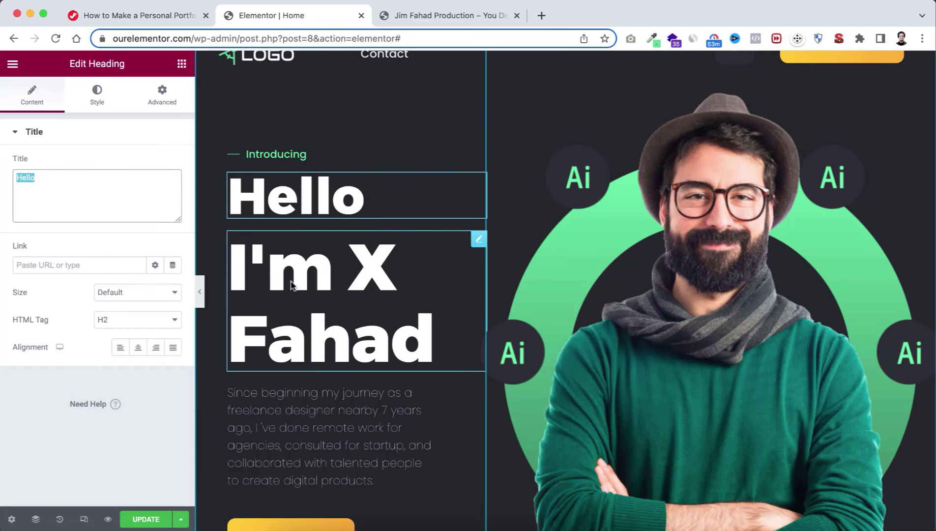
Replace the X in the large hero heading with the owner's first name.
click(322, 271)
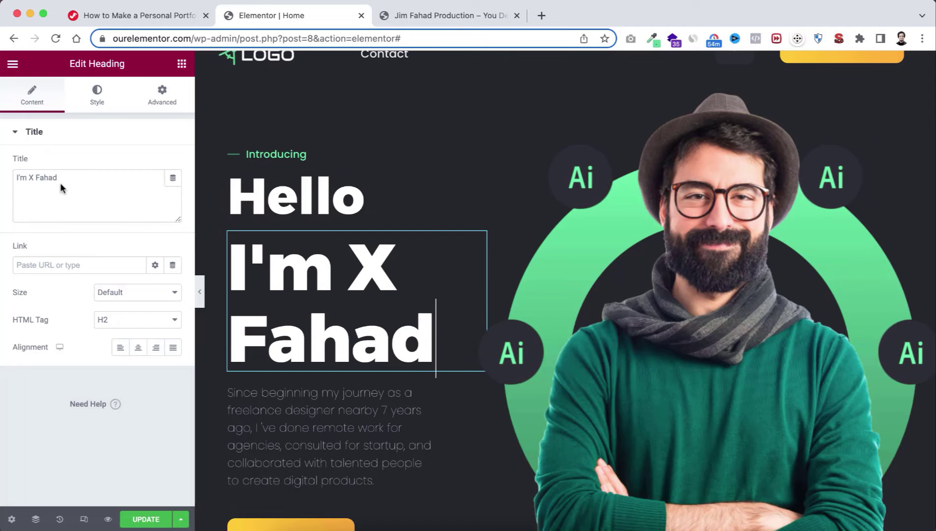
click(29, 177)
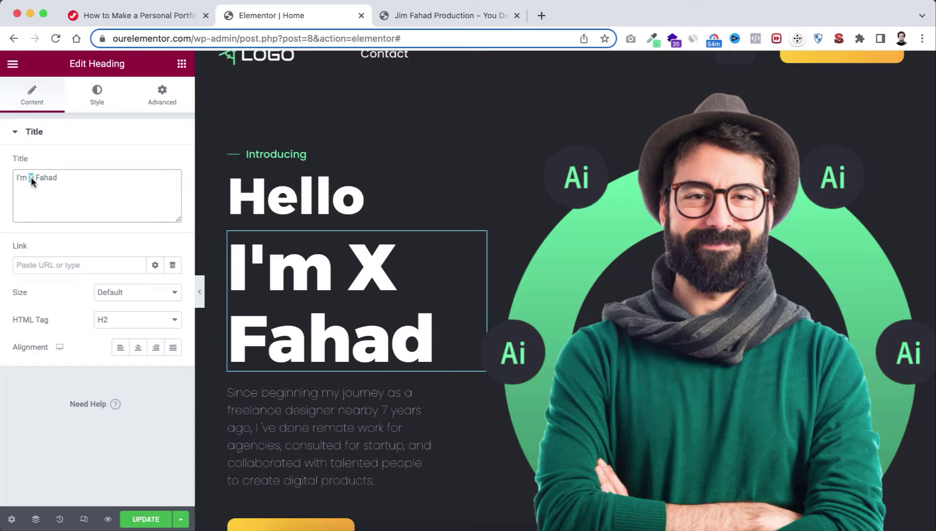
text(Jim)
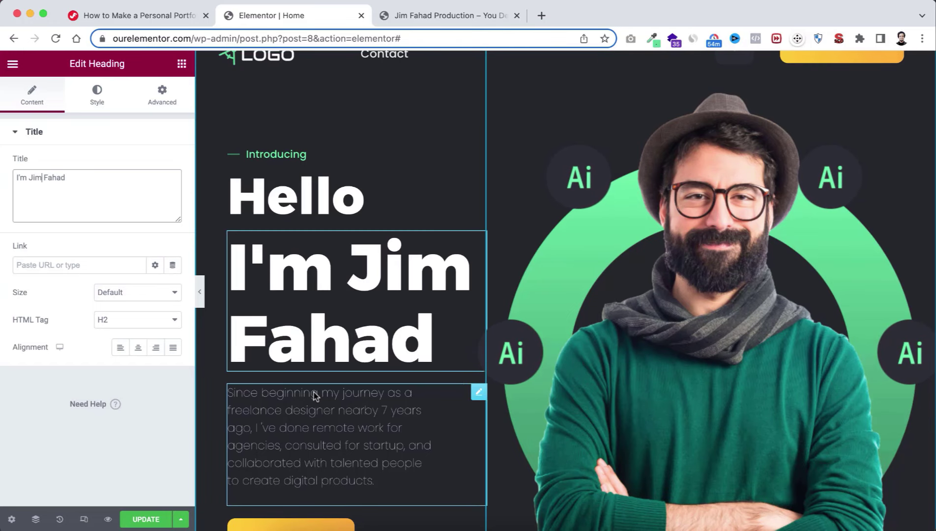
scroll(314, 391, down, 2)
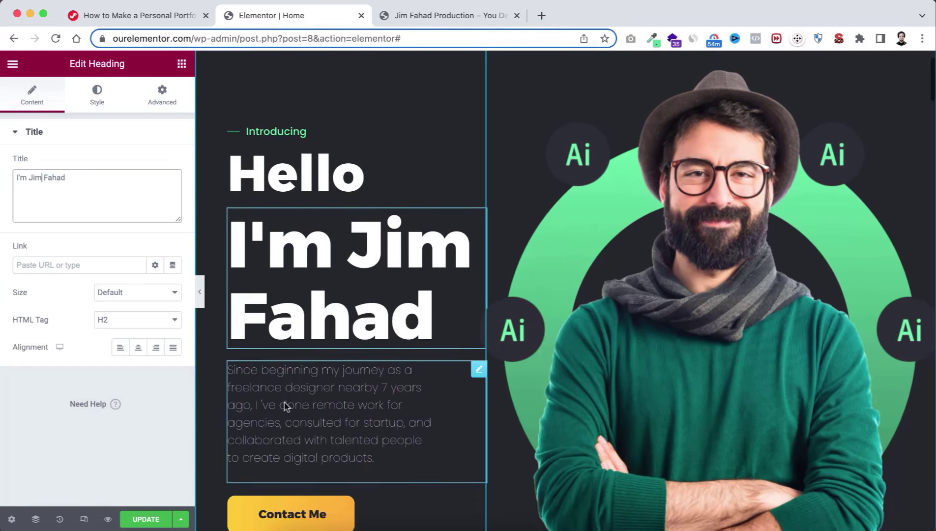
click(315, 403)
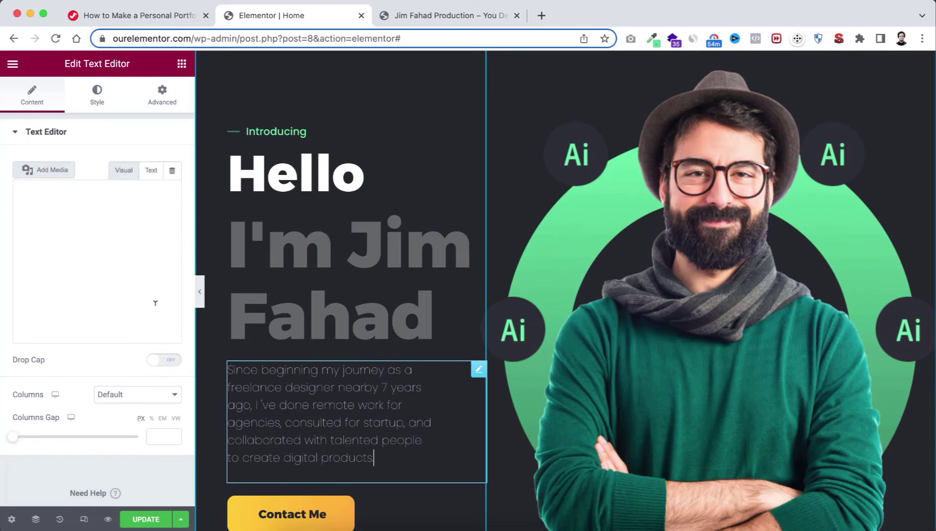
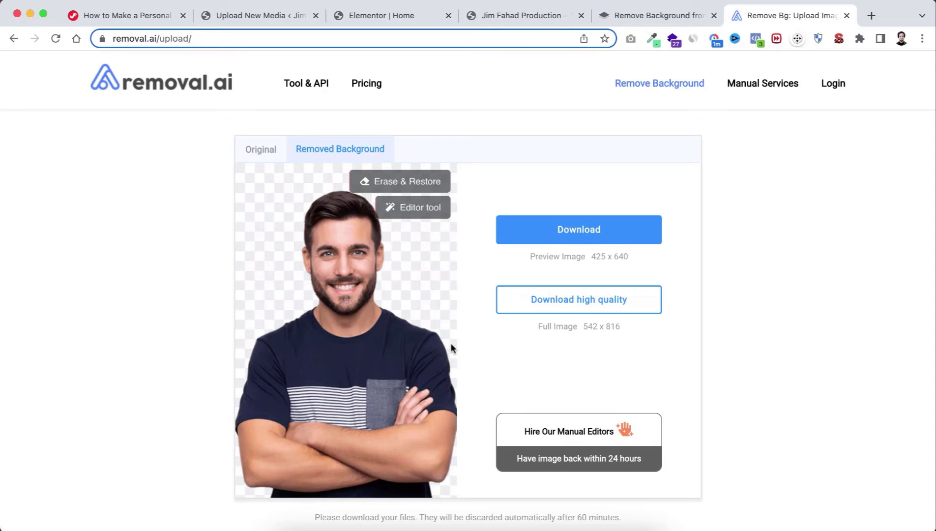
Download the removal.ai background-removed preview of the portrait as a PNG.
scroll(451, 343, down, 1)
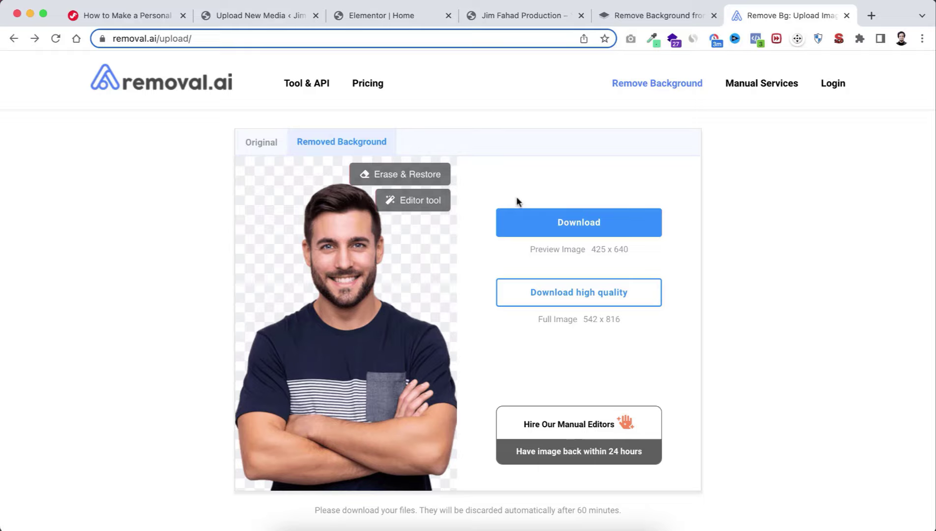
click(585, 220)
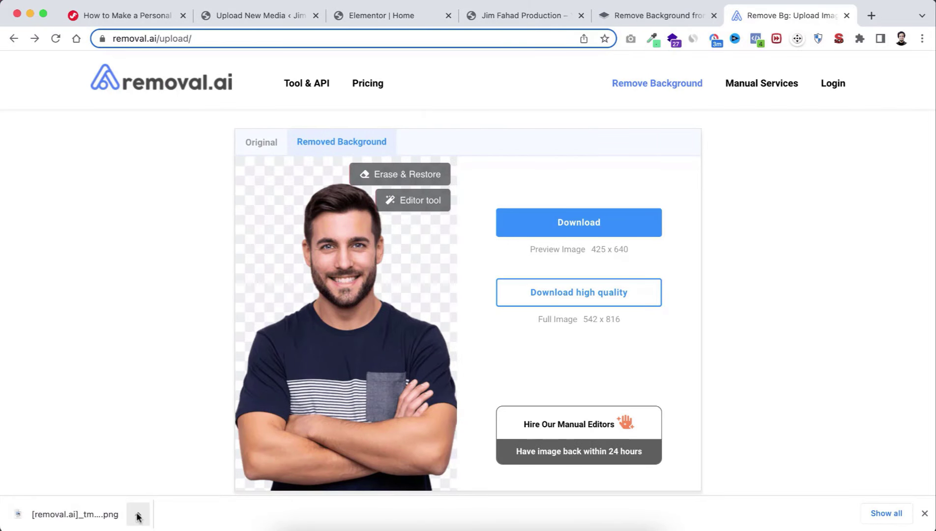
click(924, 513)
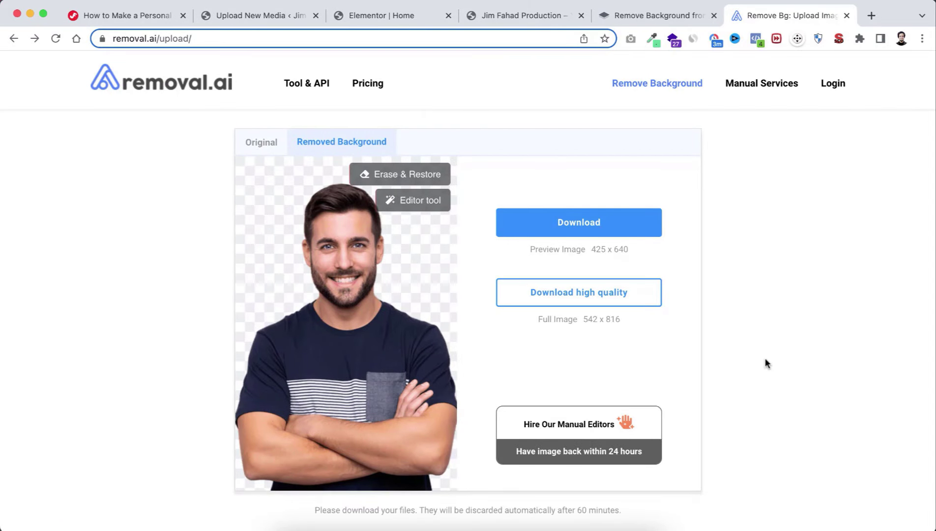
Check the Character-3 removebg preview PNG in the IMAGES folder, then return to the Elementor editor.
click(286, 527)
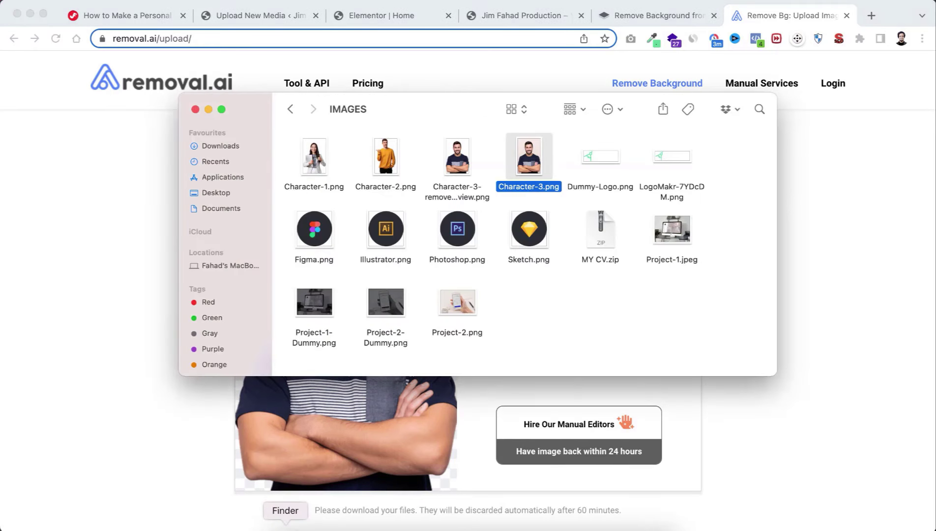
click(462, 157)
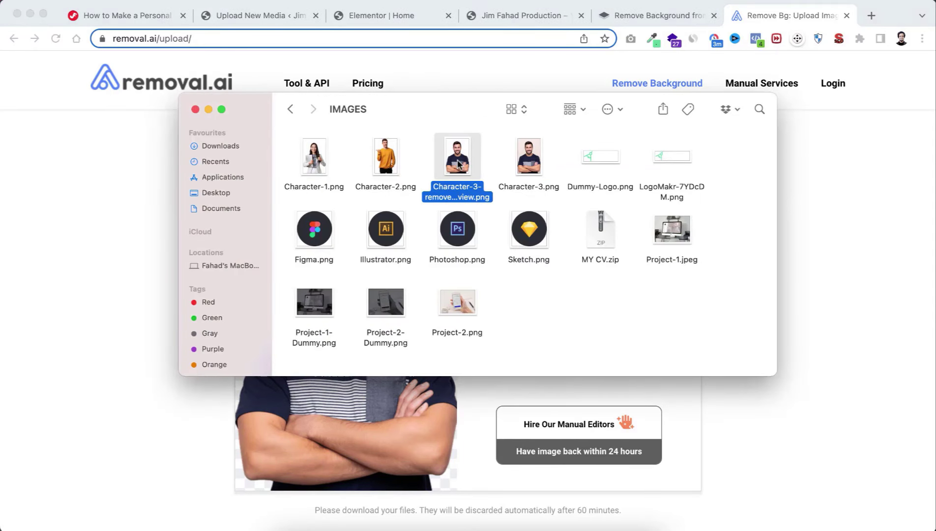
double_click(458, 163)
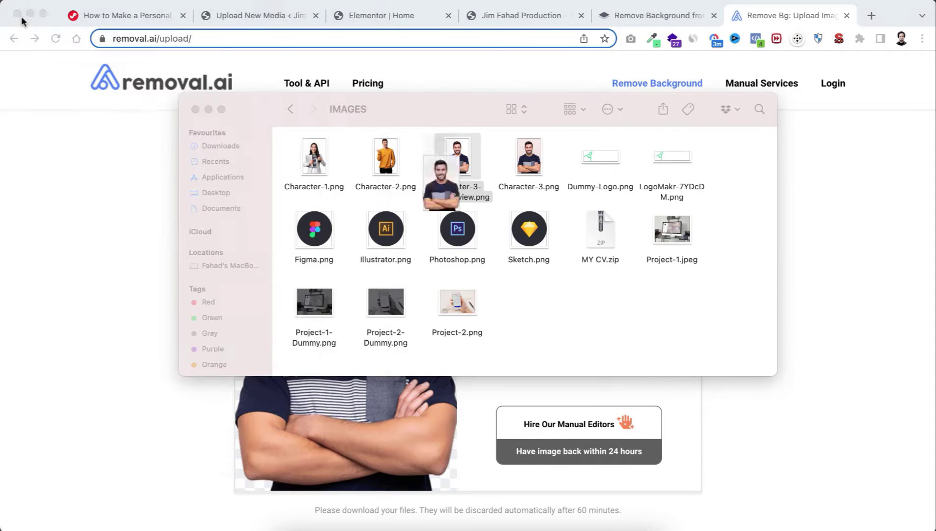
click(19, 19)
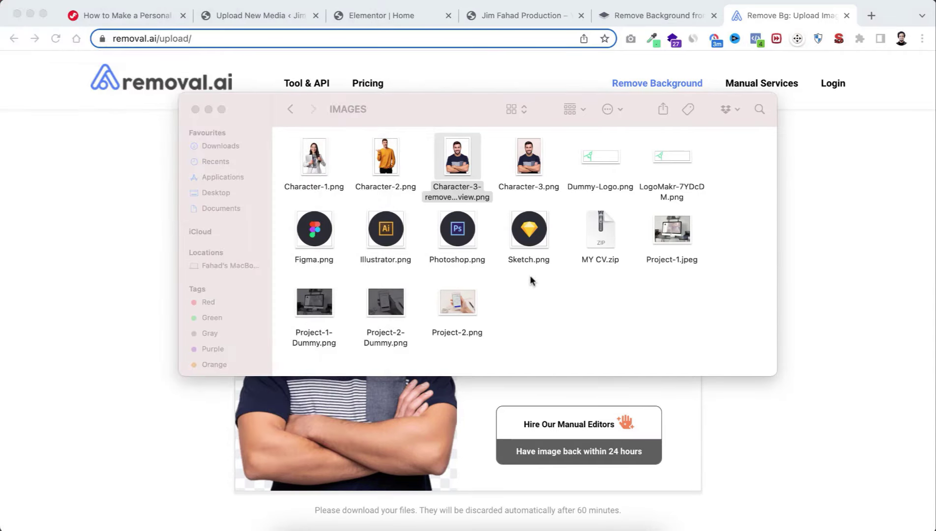
click(391, 15)
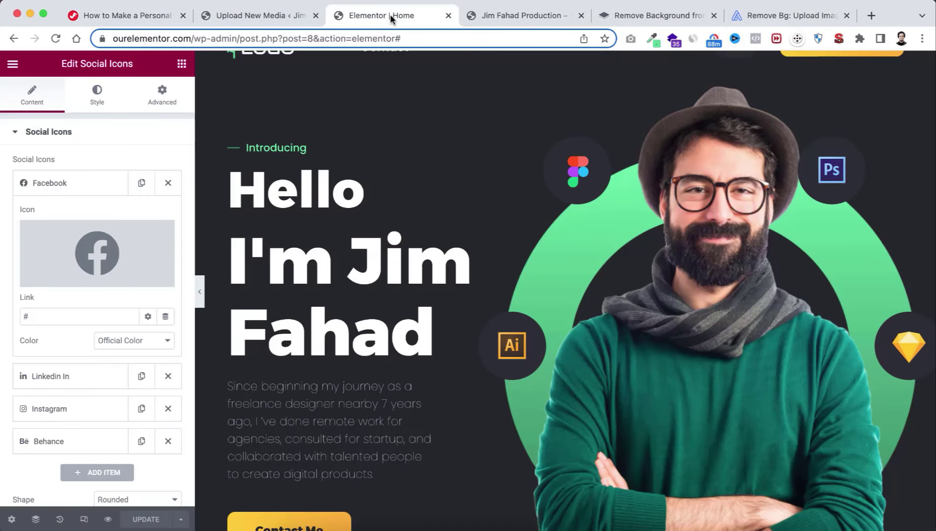
Upload Character-3-removebg-preview.png and insert it as the hero portrait image.
click(718, 252)
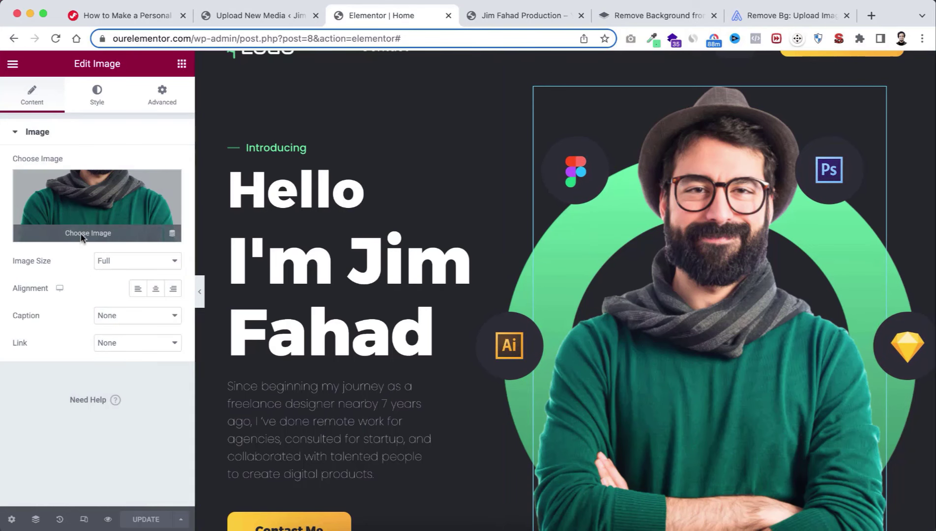
click(90, 205)
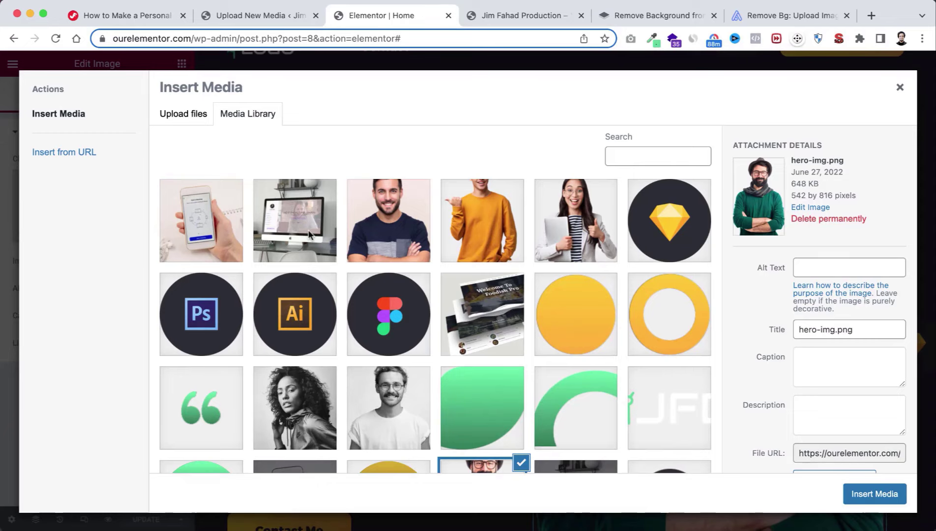
click(198, 112)
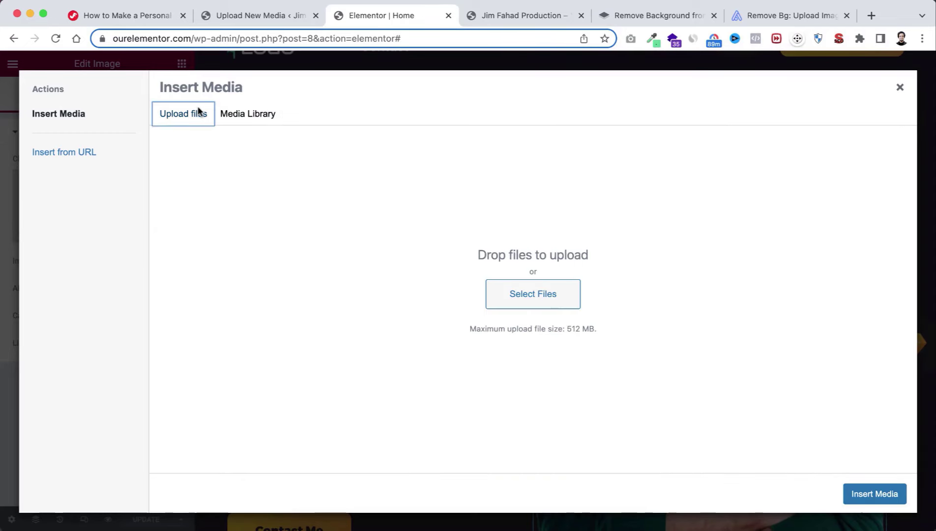
click(514, 297)
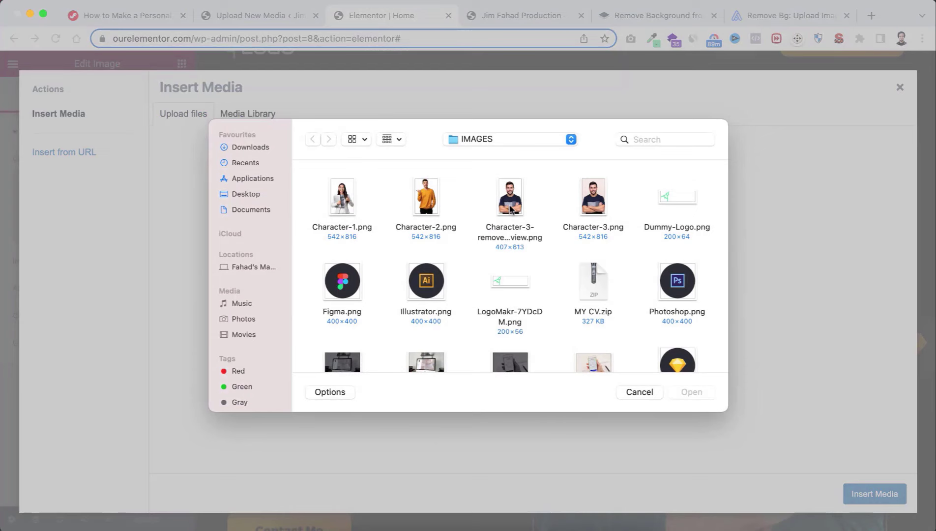
click(512, 205)
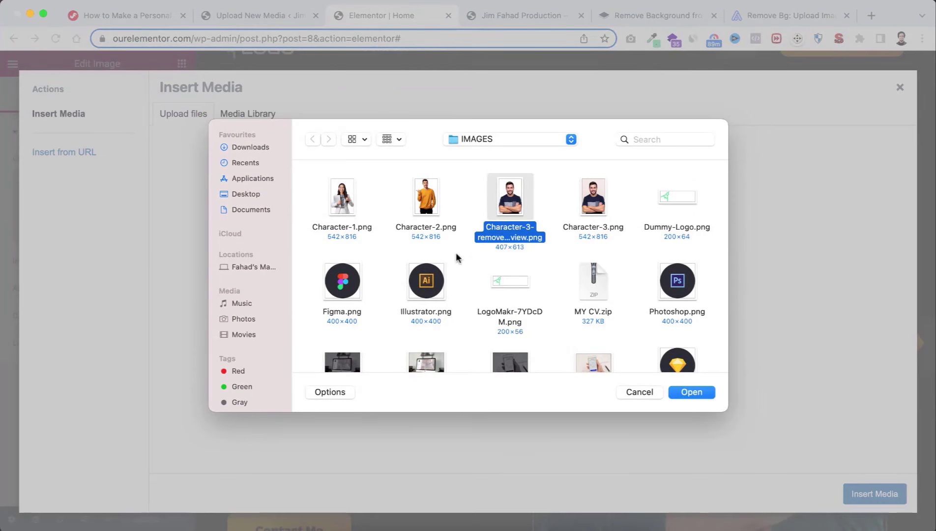
click(691, 391)
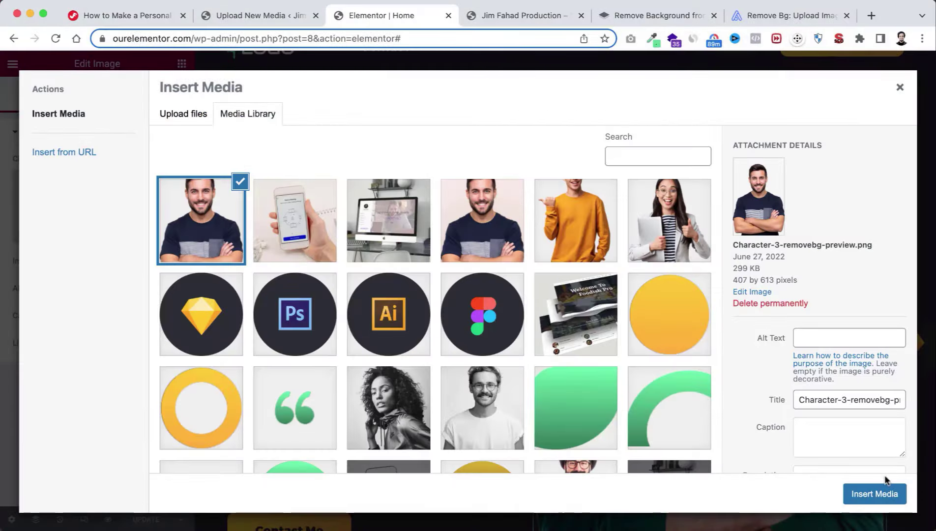
click(877, 493)
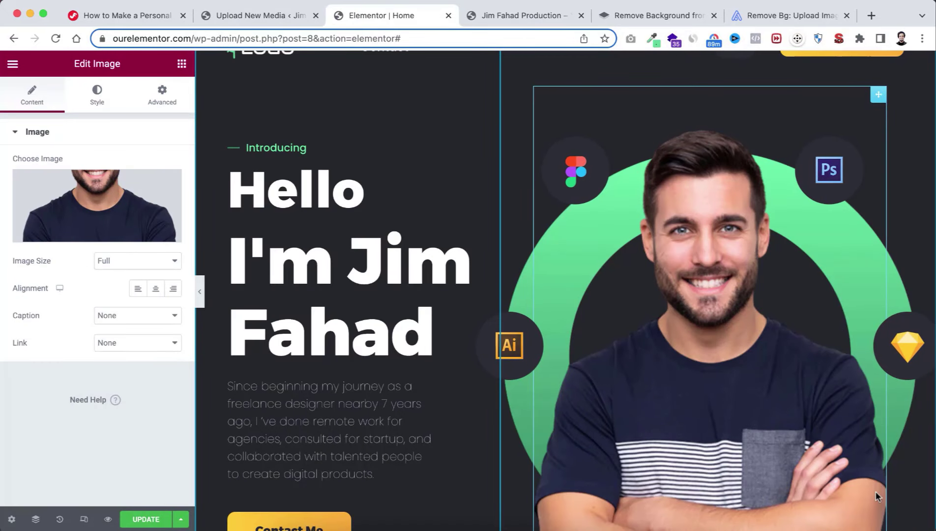
scroll(859, 440, down, 5)
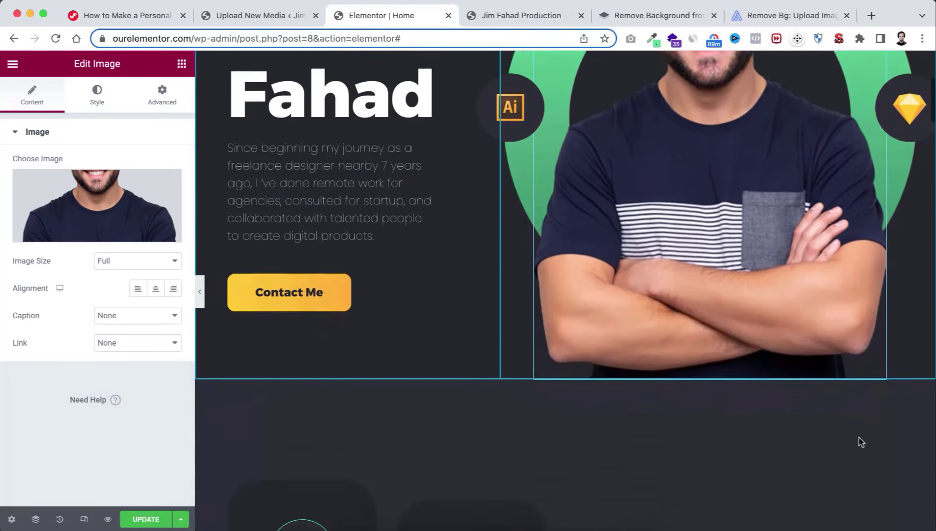
scroll(858, 437, up, 6)
scroll(858, 437, down, 1)
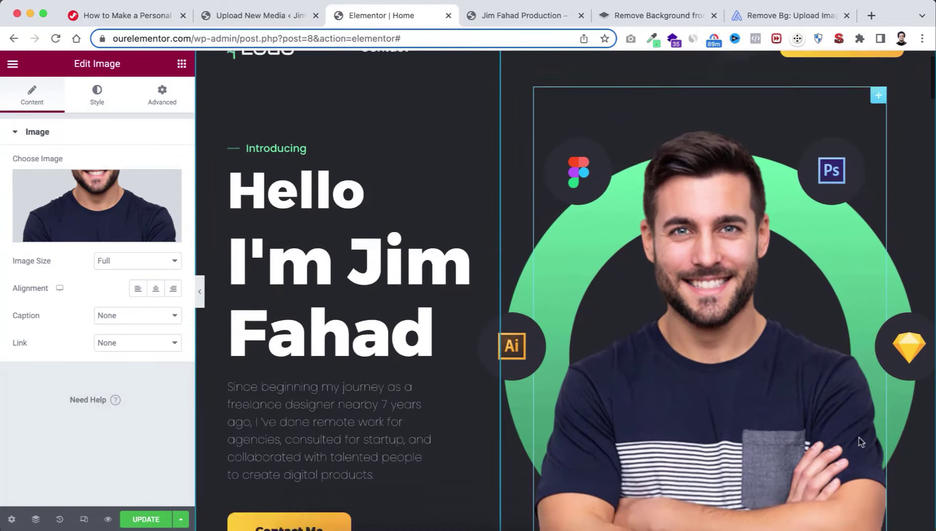
scroll(858, 436, down, 2)
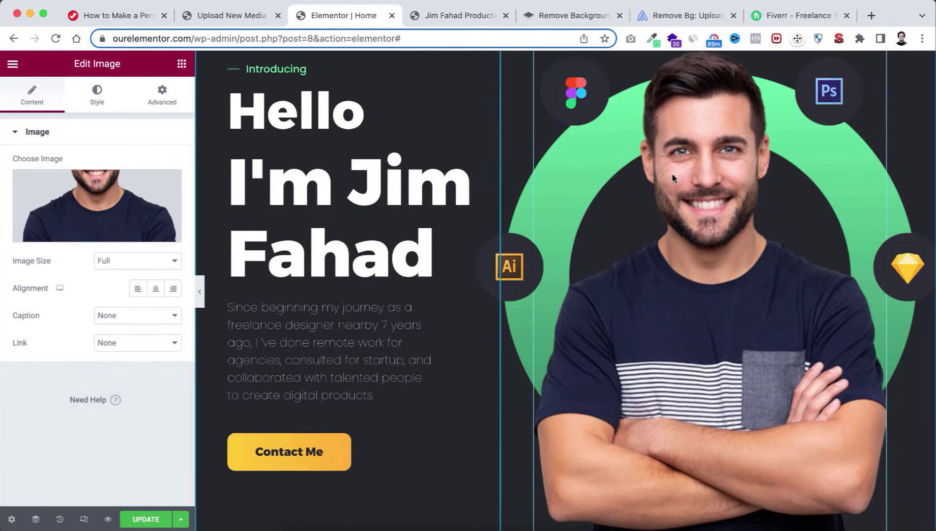
scroll(671, 173, up, 1)
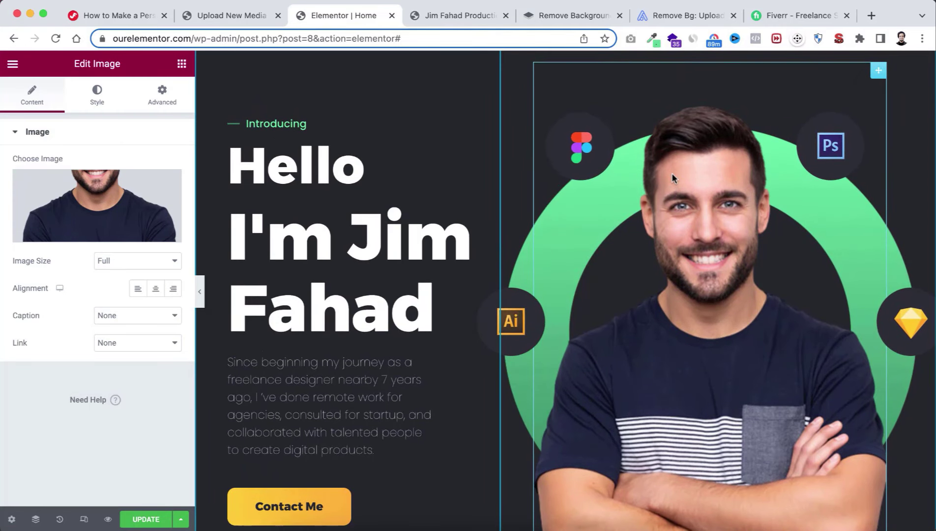
scroll(672, 172, down, 1)
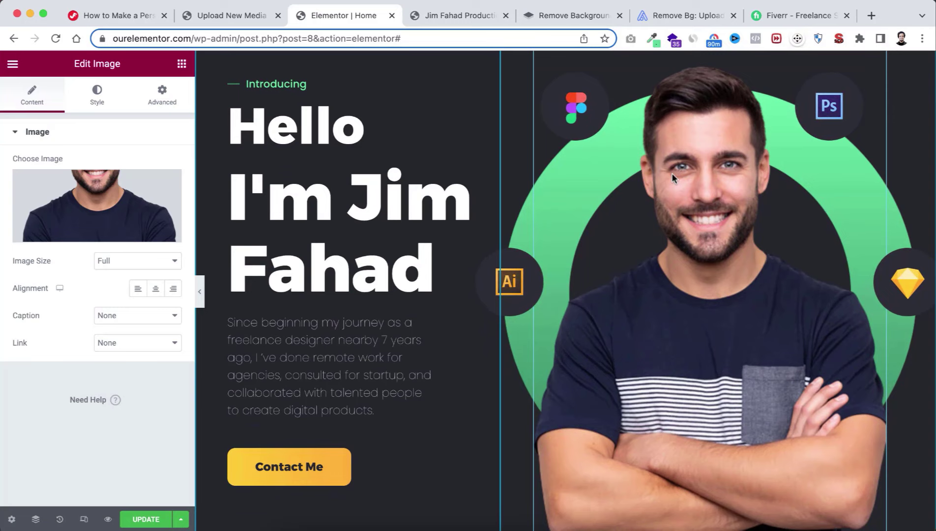
scroll(671, 173, up, 1)
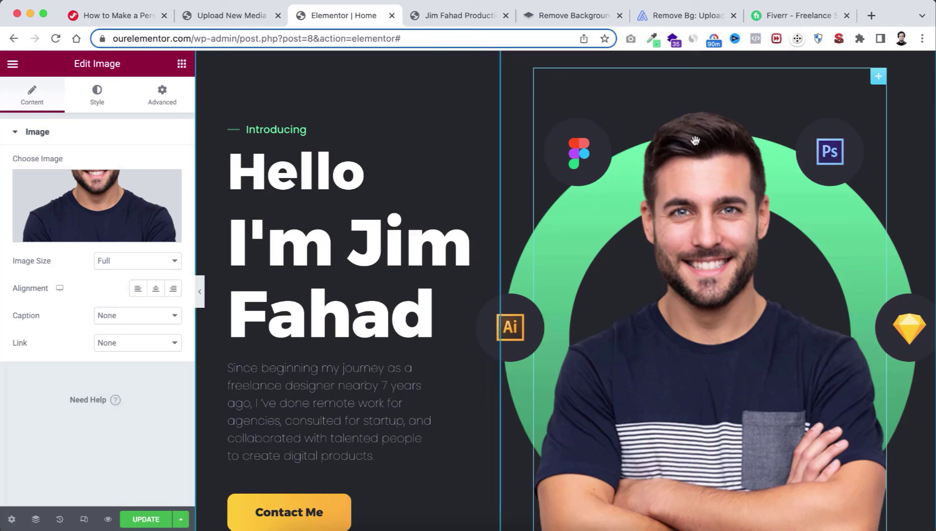
click(784, 15)
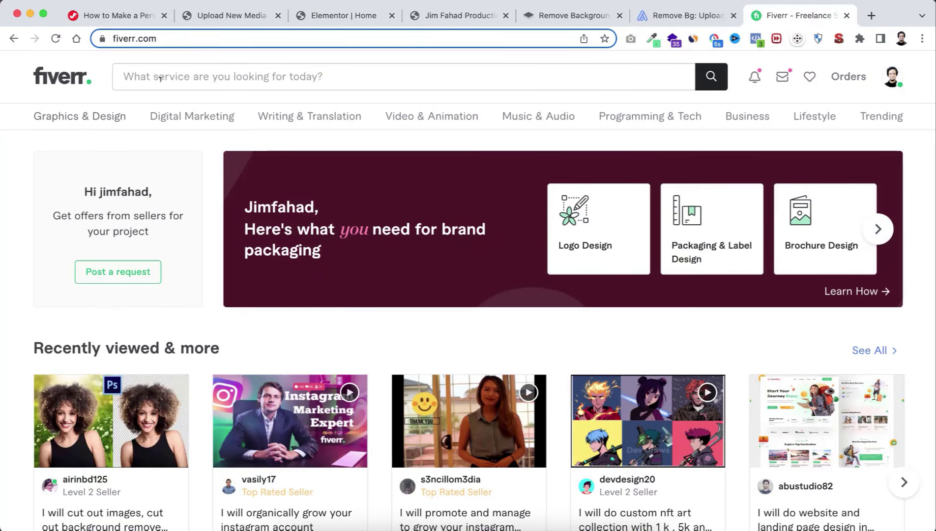
click(202, 77)
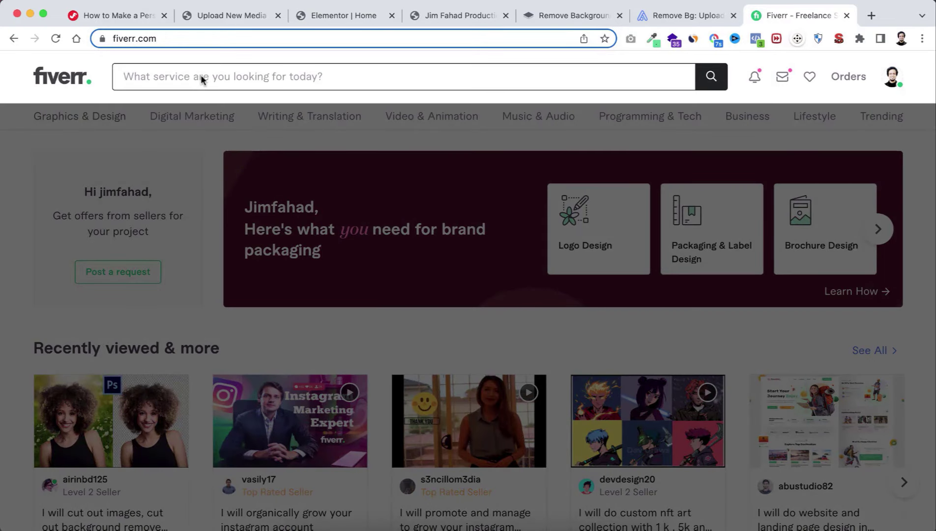
text(bac)
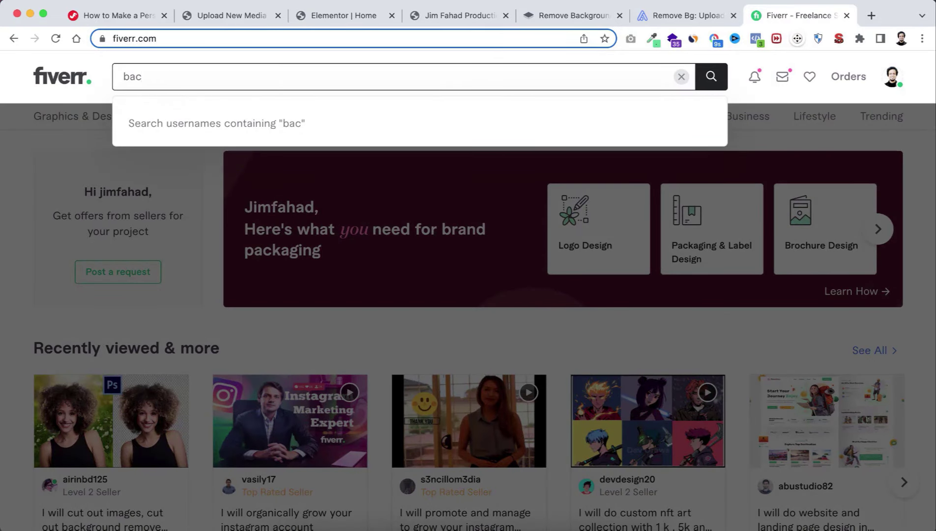
text(kgr)
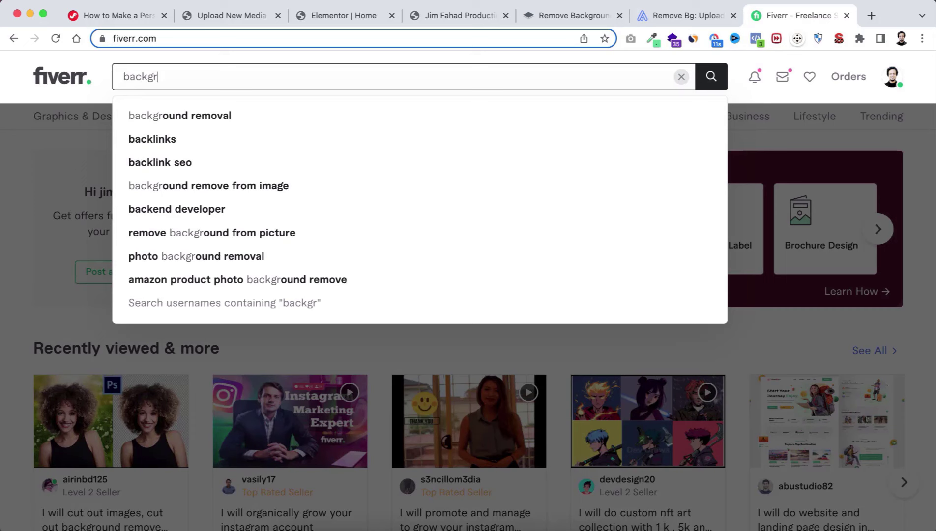
text(ound removal)
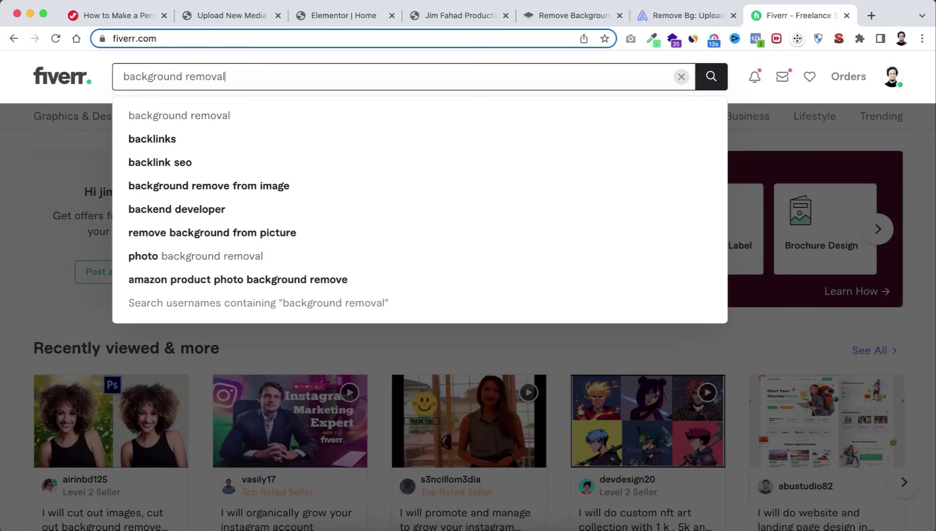
key(Return)
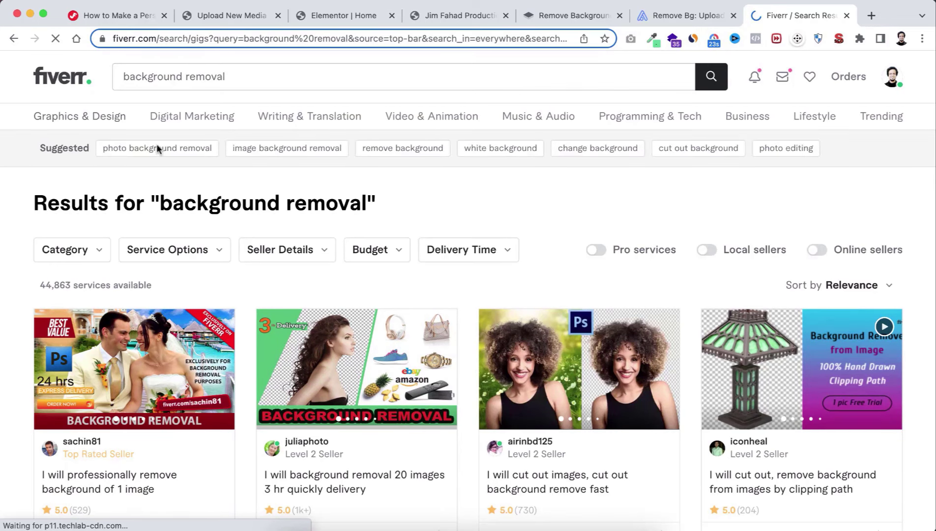
scroll(468, 351, down, 1)
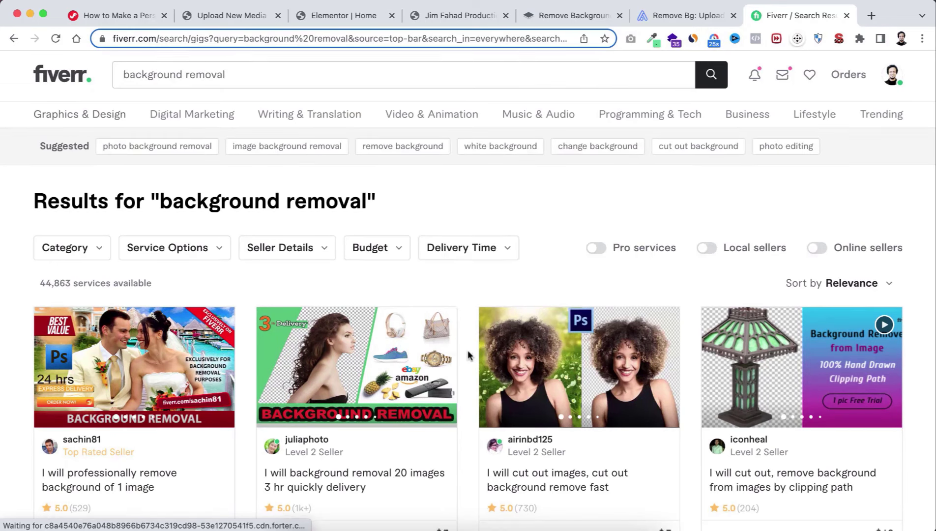
scroll(468, 350, down, 2)
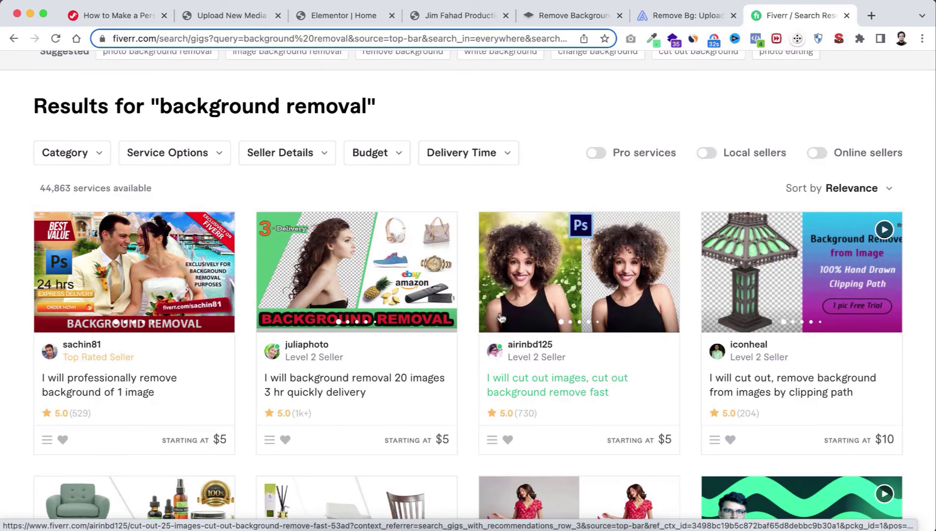
click(557, 387)
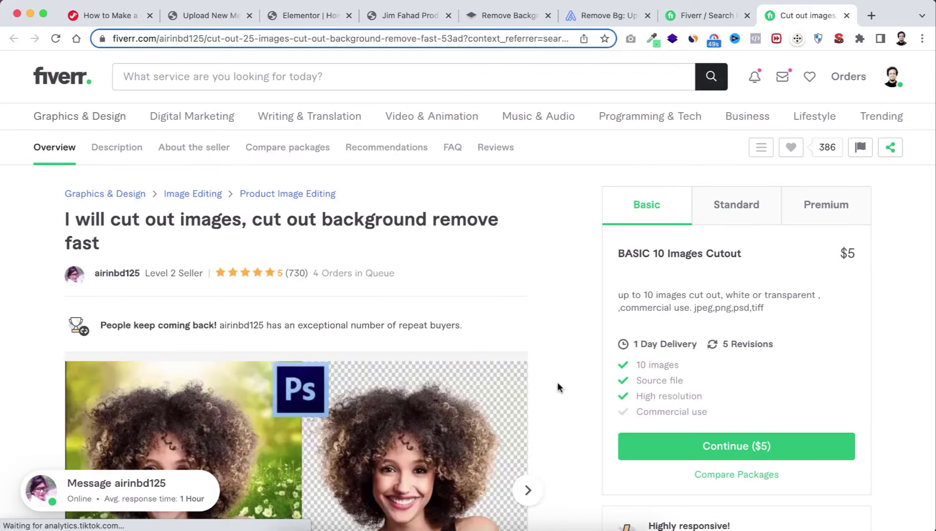
scroll(557, 387, down, 5)
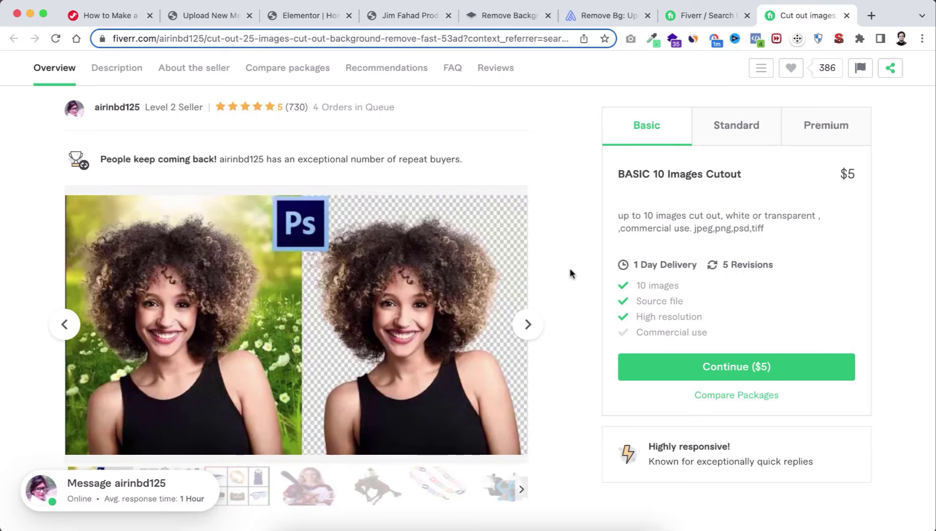
scroll(569, 267, up, 1)
scroll(569, 269, up, 3)
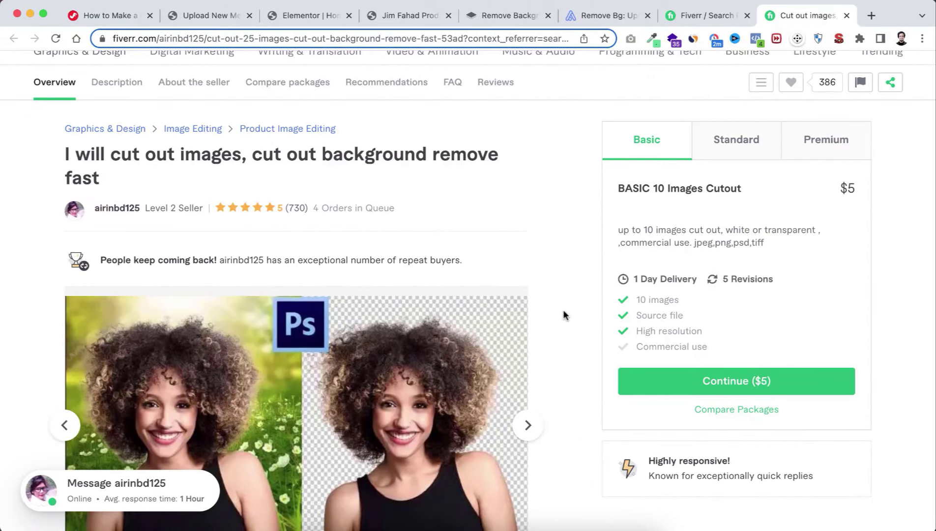
scroll(563, 310, up, 2)
scroll(563, 310, down, 5)
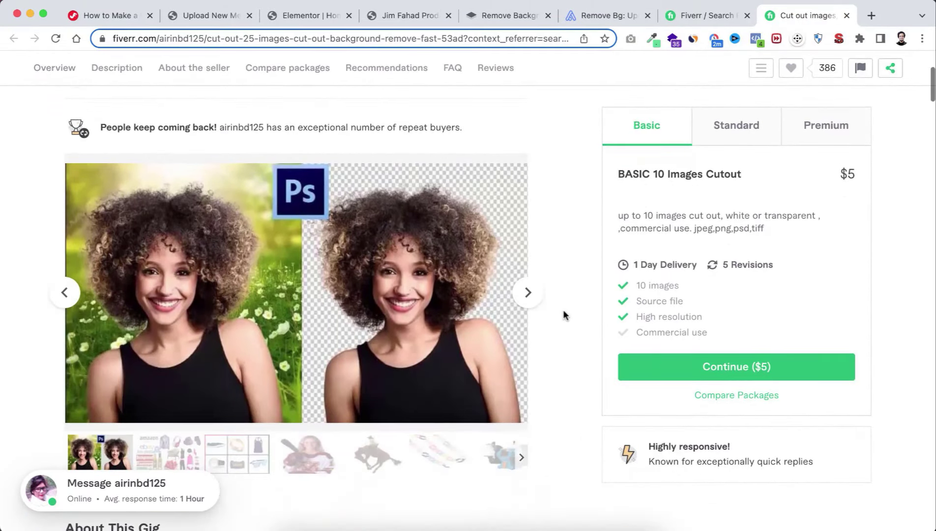
scroll(564, 315, up, 4)
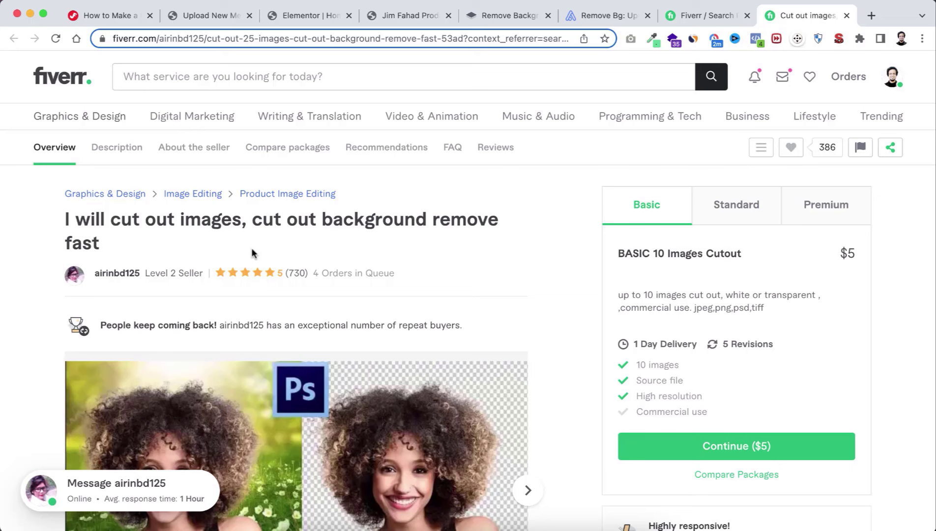
scroll(579, 362, down, 5)
scroll(579, 362, down, 6)
scroll(579, 363, up, 9)
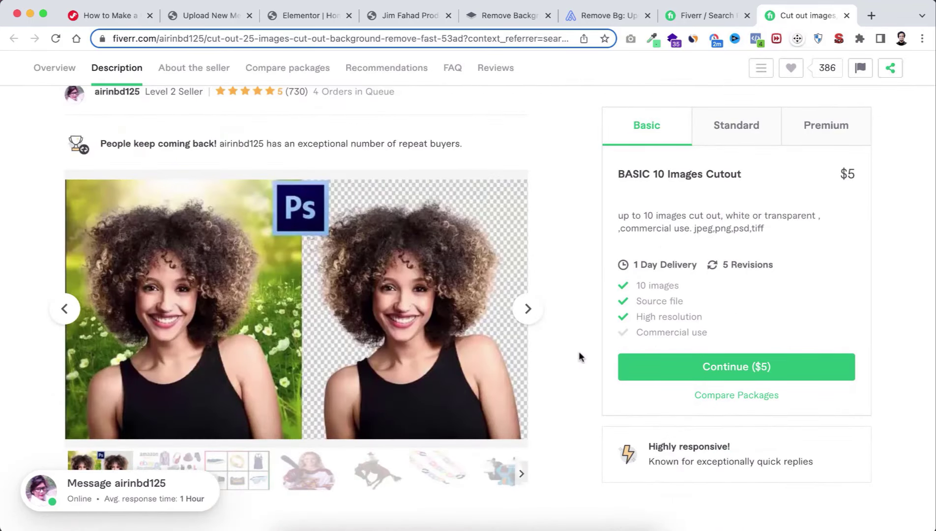
Swap the hero portrait back to hero-img.png from the Media Library.
click(323, 16)
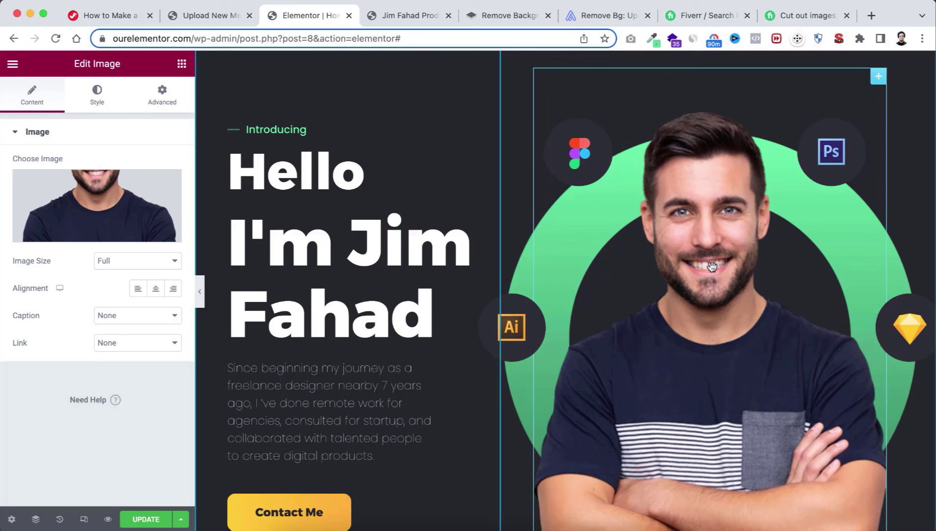
click(82, 220)
scroll(513, 320, down, 5)
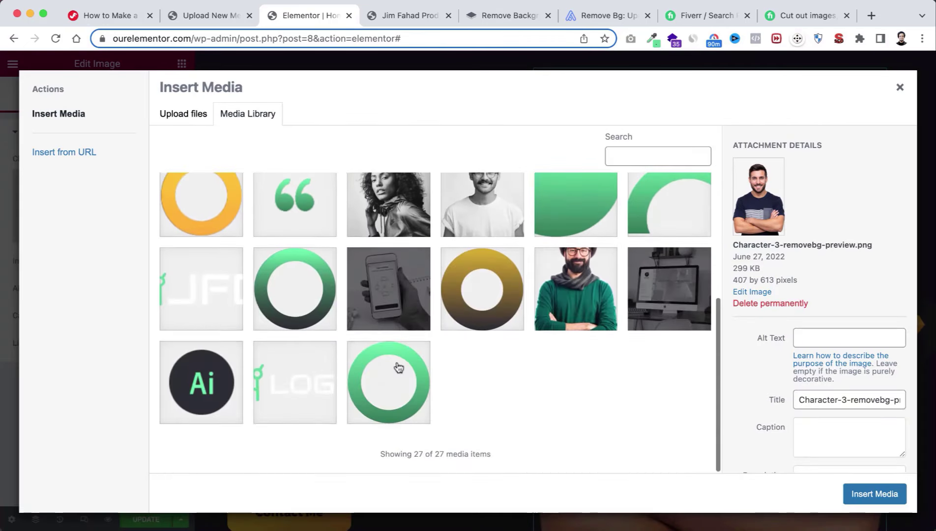
click(557, 315)
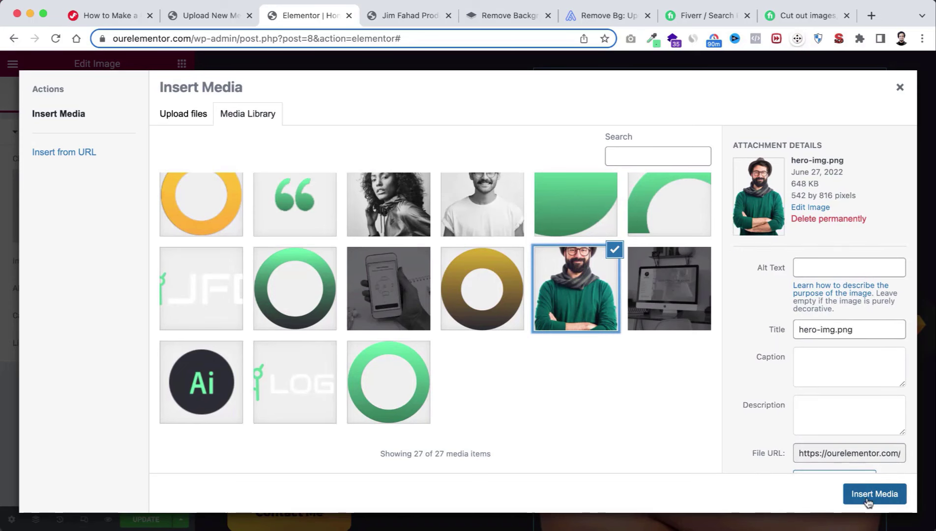
click(868, 495)
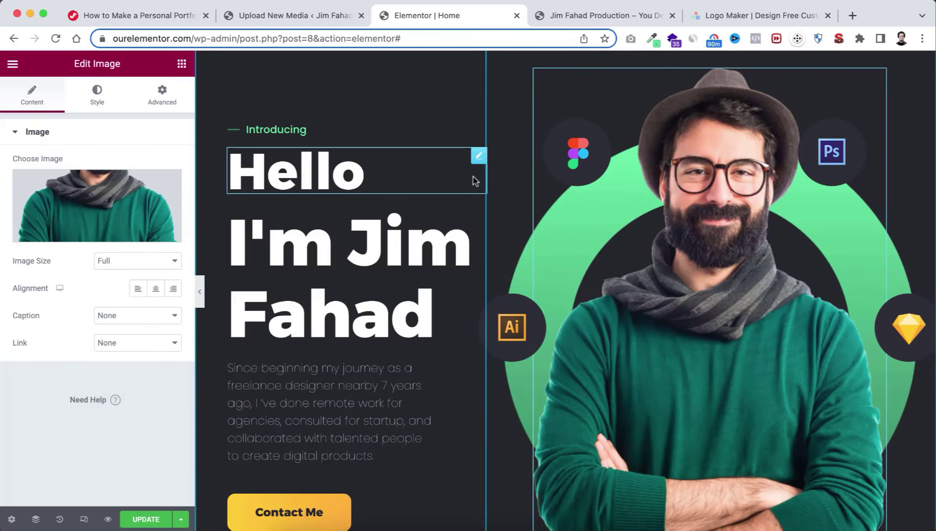
scroll(473, 180, up, 3)
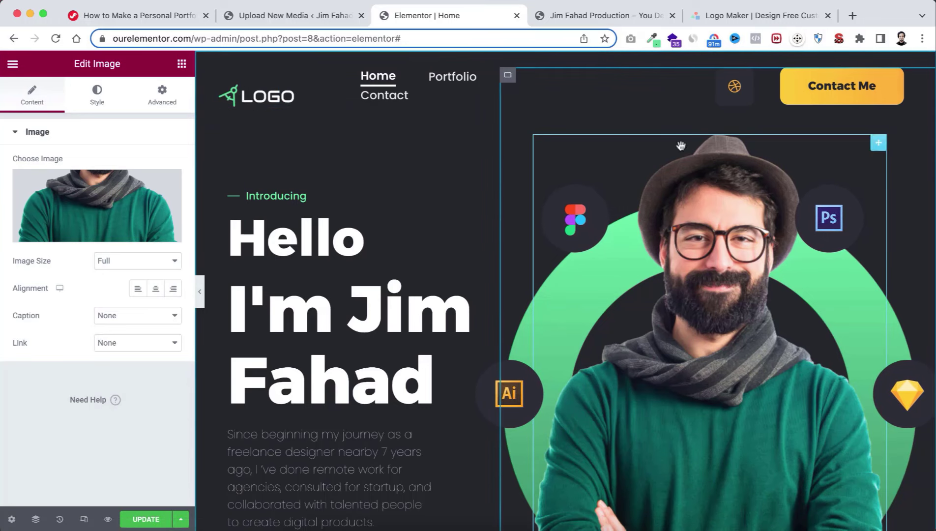
Start a new LogoMakr design and search the graphics for 'apple' icons.
click(735, 18)
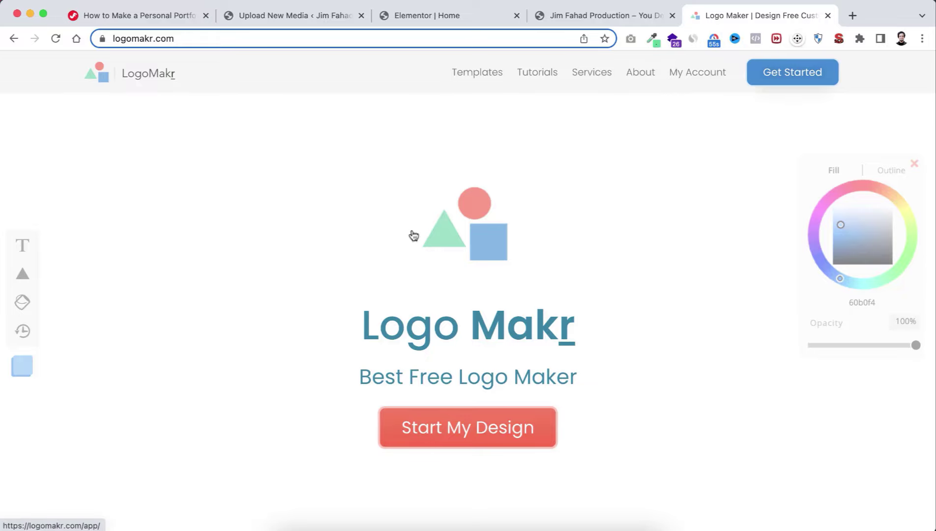
click(470, 435)
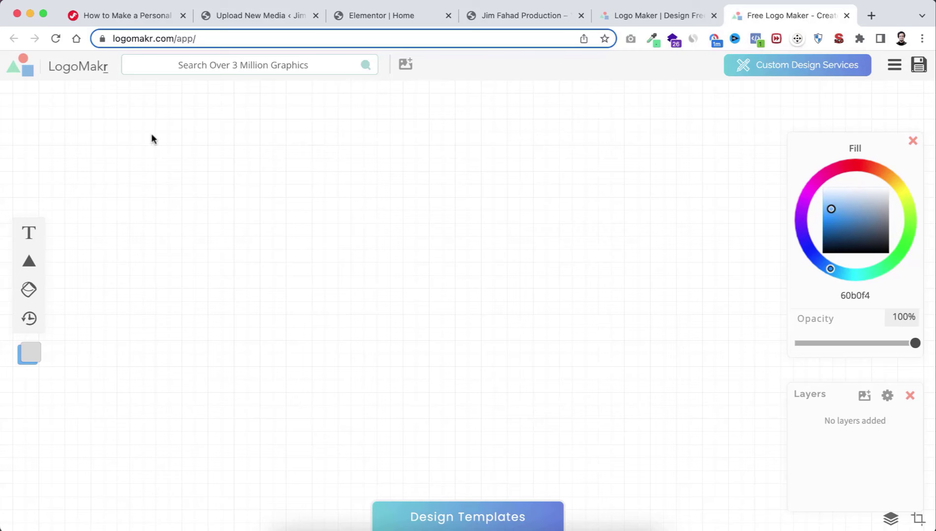
click(244, 64)
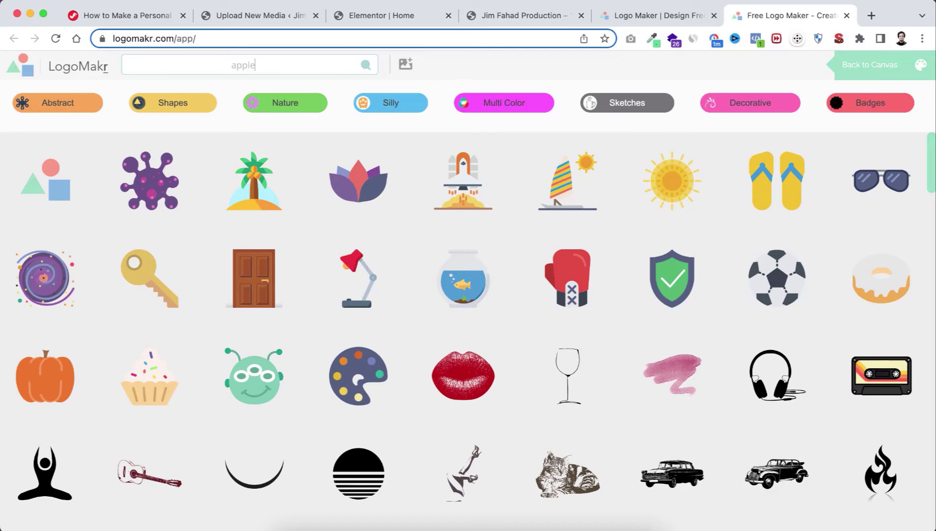
key(Return)
scroll(325, 190, down, 6)
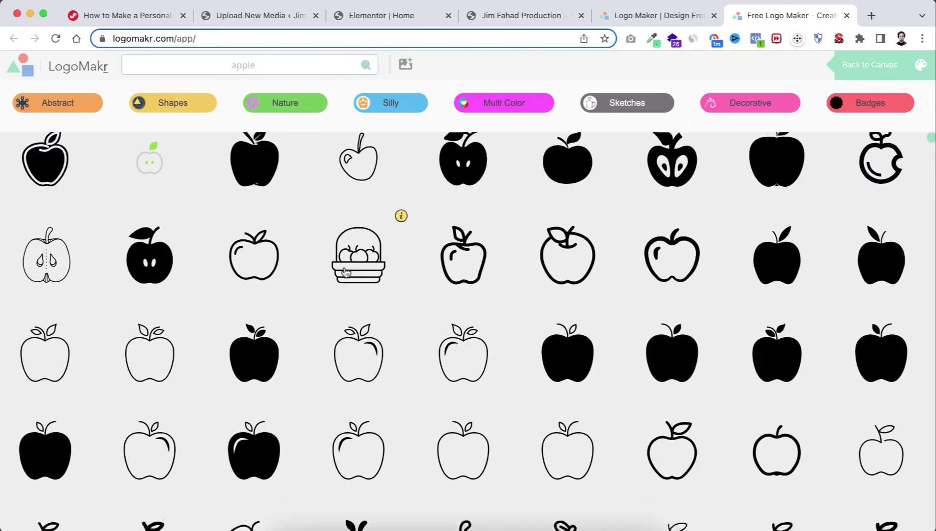
scroll(345, 272, down, 4)
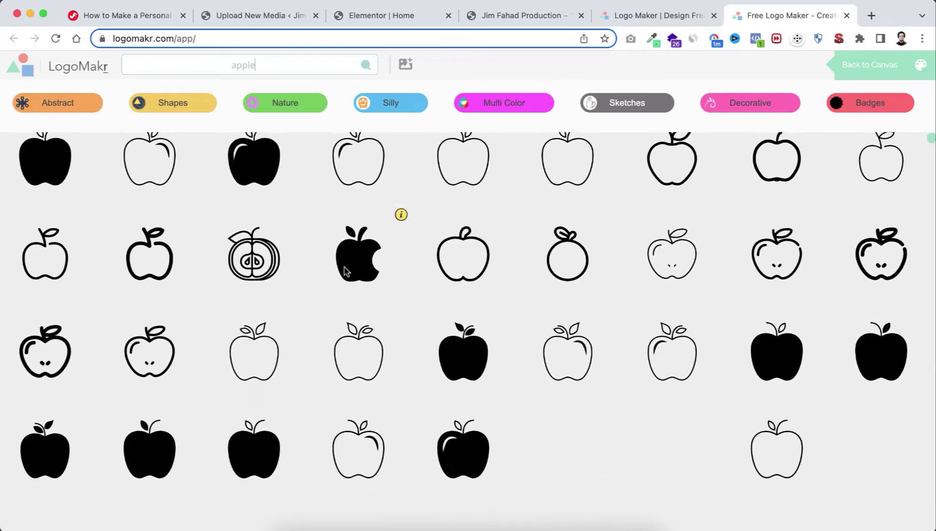
scroll(346, 270, down, 4)
scroll(345, 270, down, 2)
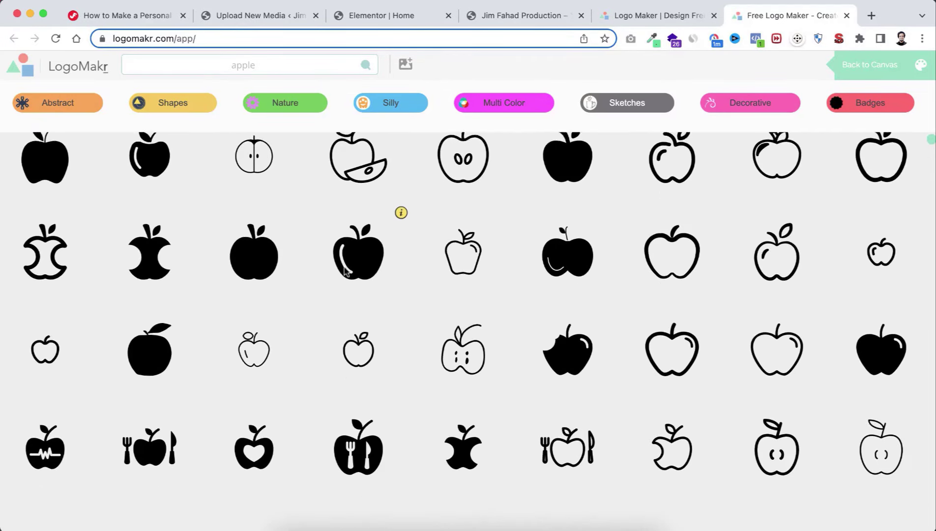
scroll(345, 271, up, 1)
scroll(345, 272, up, 10)
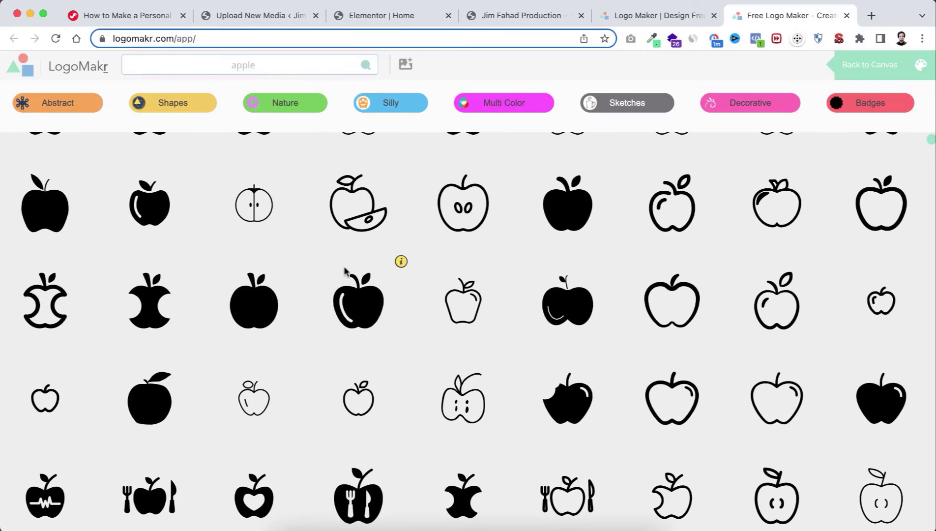
Search the graphics for 'design' and add the compass icon to the canvas.
double_click(243, 63)
text(design)
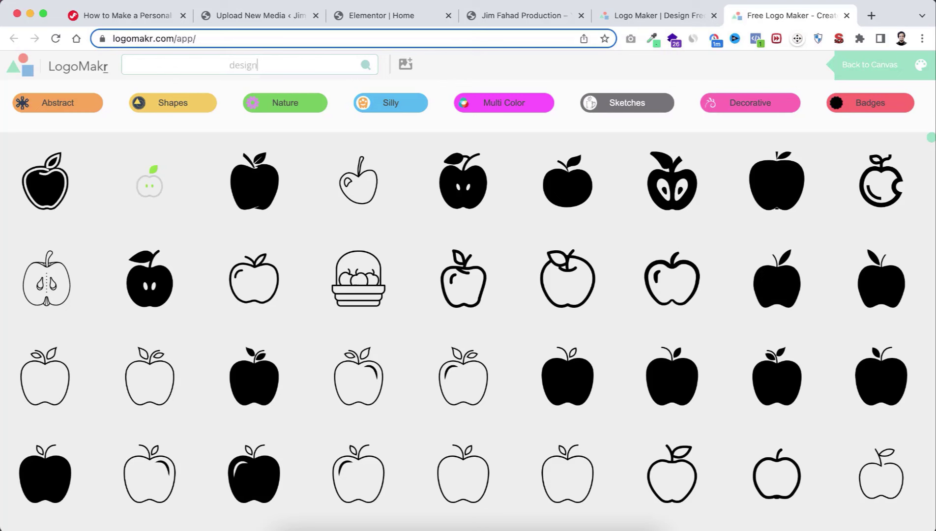
key(Return)
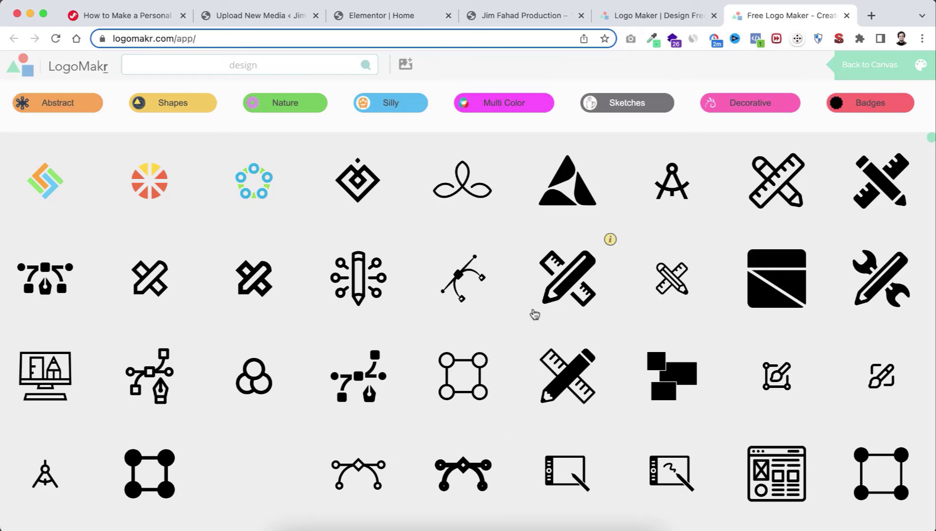
scroll(520, 339, down, 2)
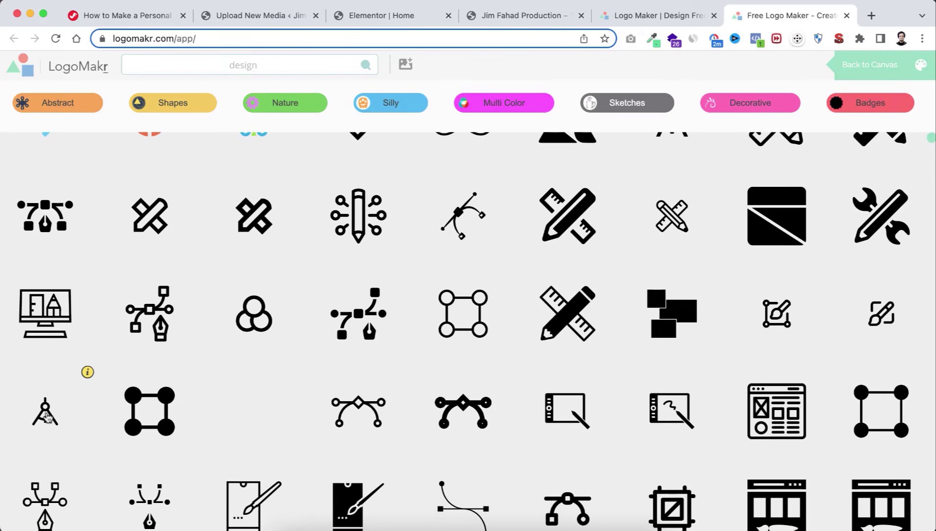
click(45, 419)
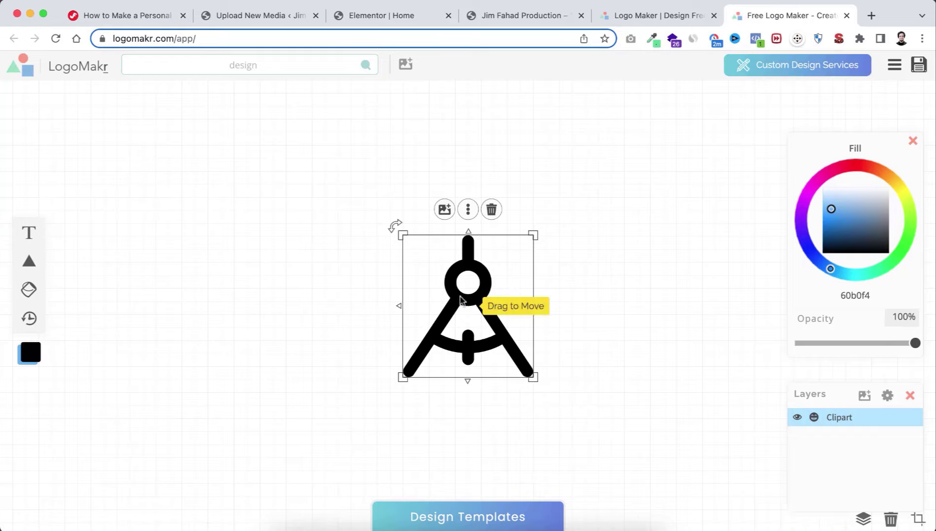
Move the compass up-left, enlarge it, and rotate it about 24°.
drag(458, 297, 318, 261)
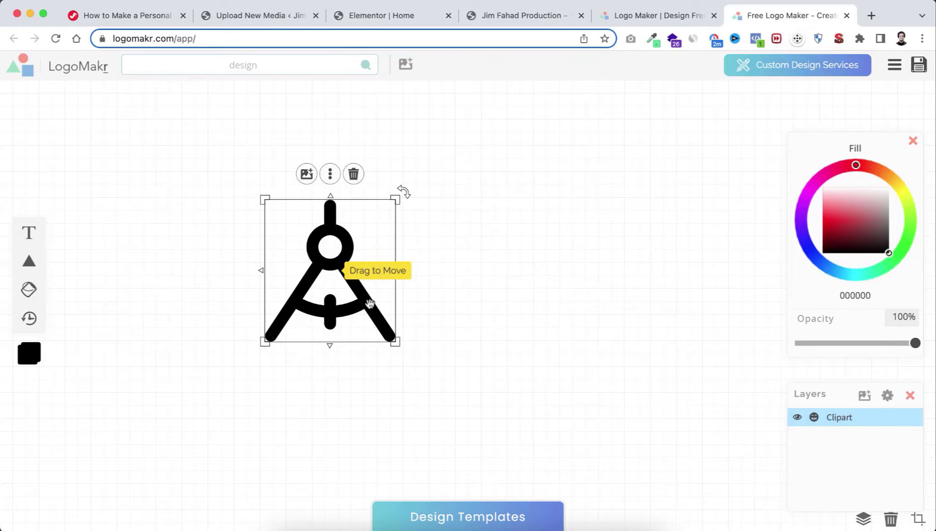
mouse_move(397, 342)
mouse_down()
mouse_move(512, 412)
mouse_move(391, 305)
mouse_move(402, 311)
mouse_move(403, 350)
mouse_up()
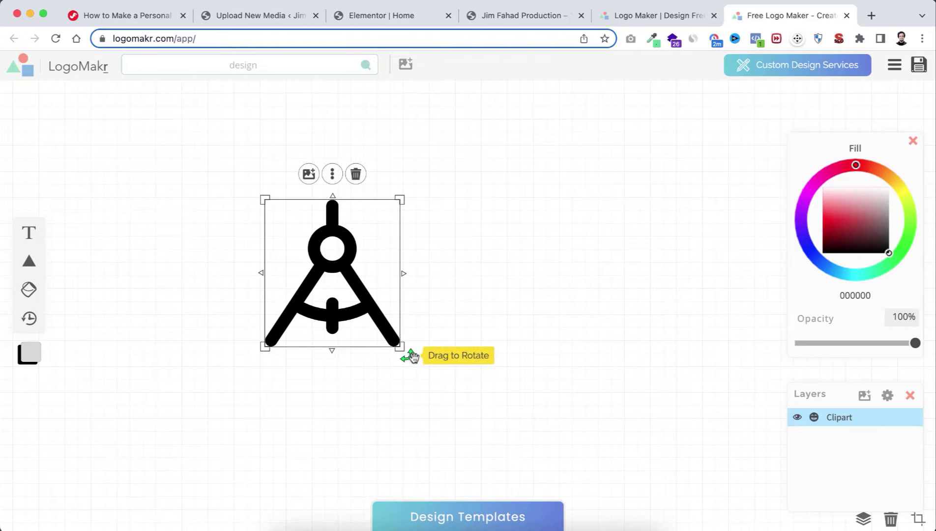
drag(409, 354, 359, 372)
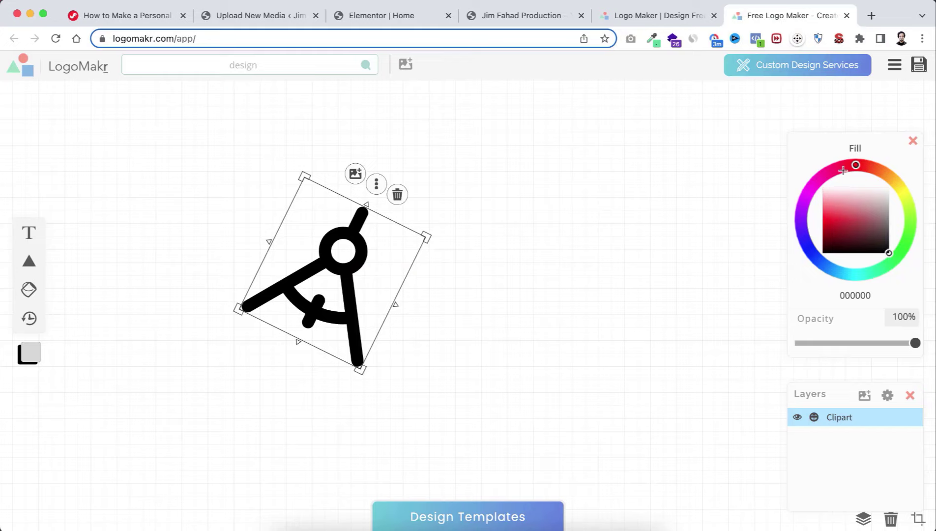
Recolour the compass to hex 59d898 and nudge it slightly left.
drag(842, 171, 853, 275)
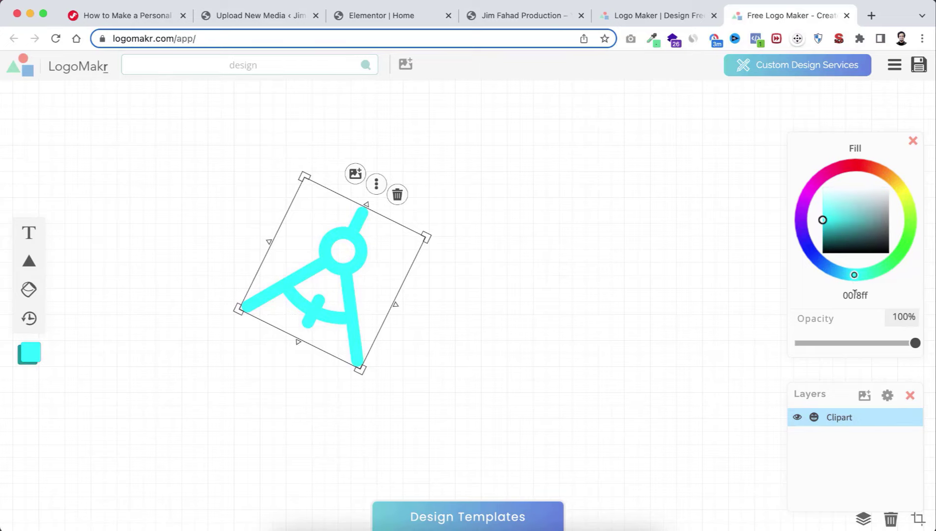
double_click(850, 294)
text(59d8)
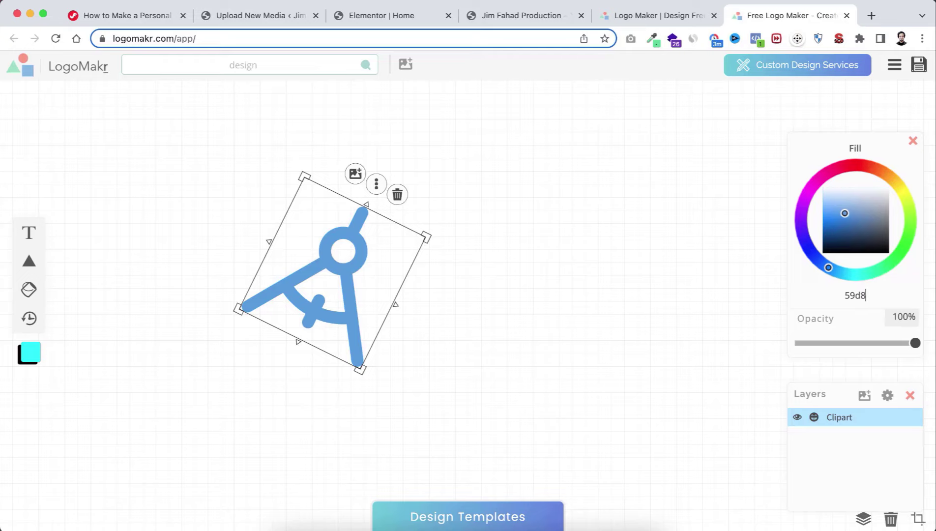
text(98)
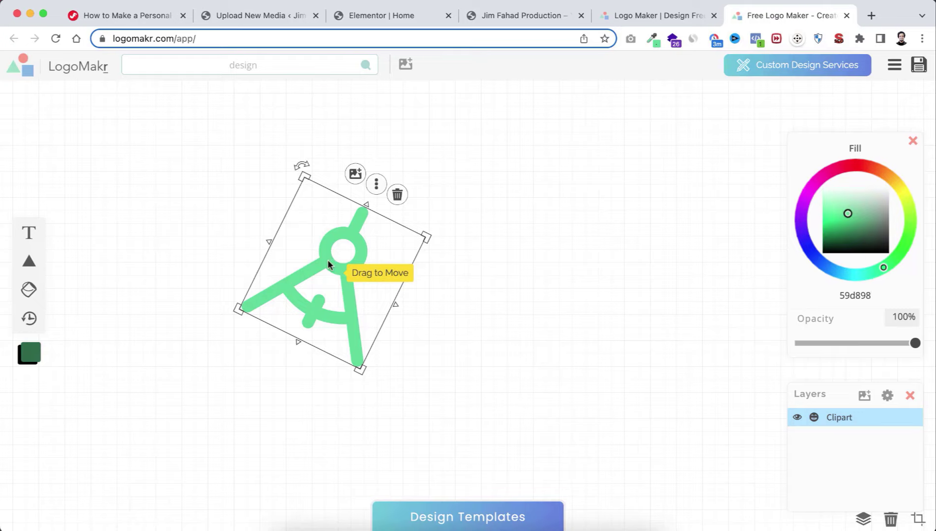
drag(328, 262, 294, 261)
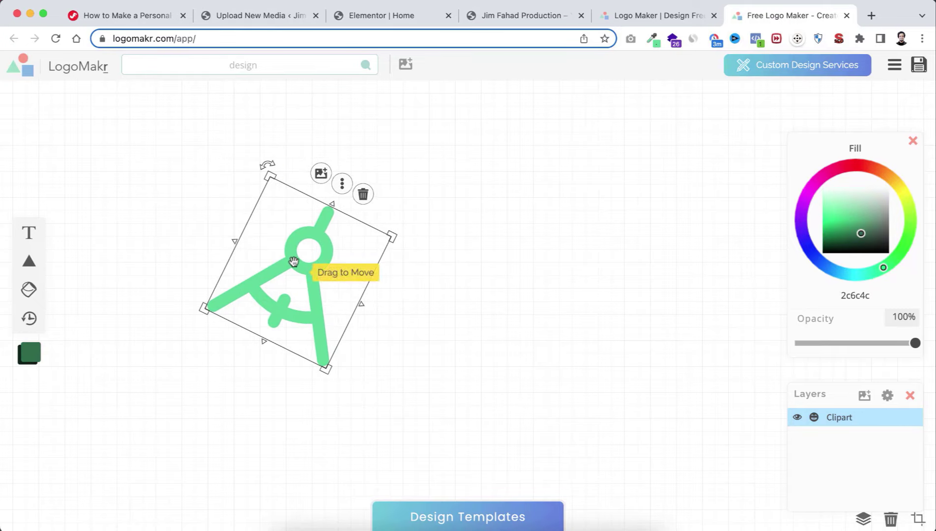
click(418, 289)
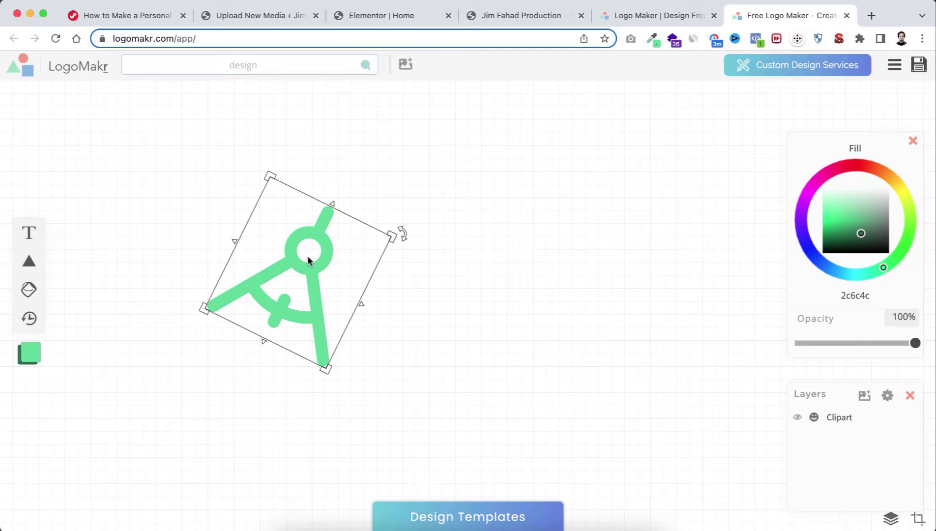
Add a 'JFD' text box to the logo and resize it.
click(29, 234)
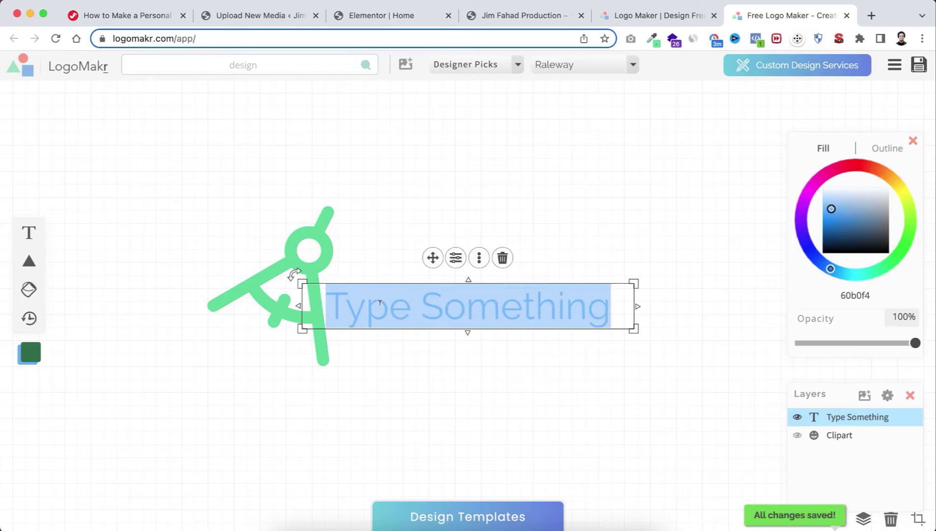
text(JFD)
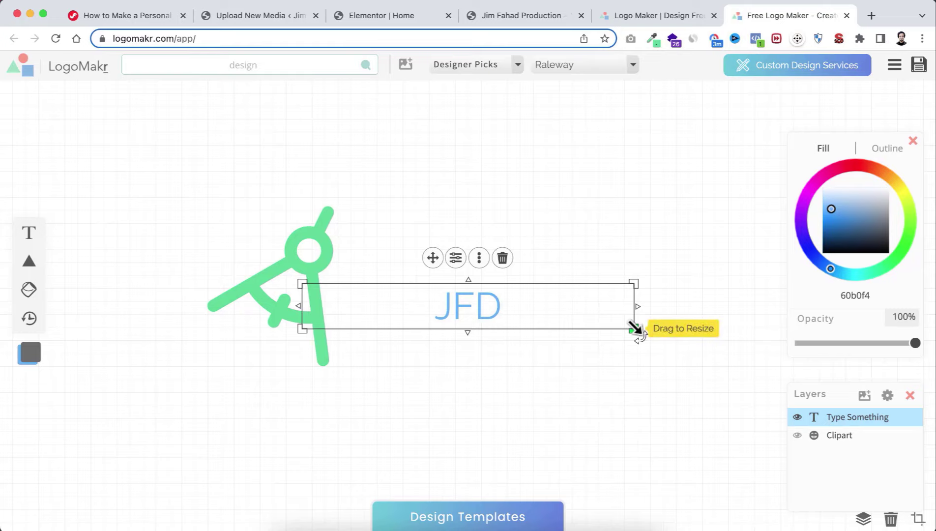
drag(637, 328, 560, 417)
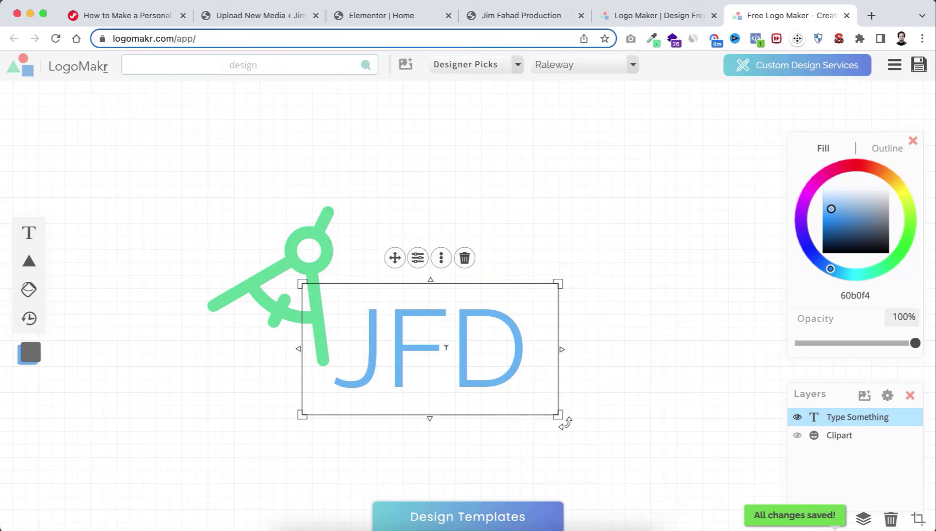
Try the Pixel & Monospace fonts Cousine and Monofett on JFD, settling on Audiowide.
click(474, 70)
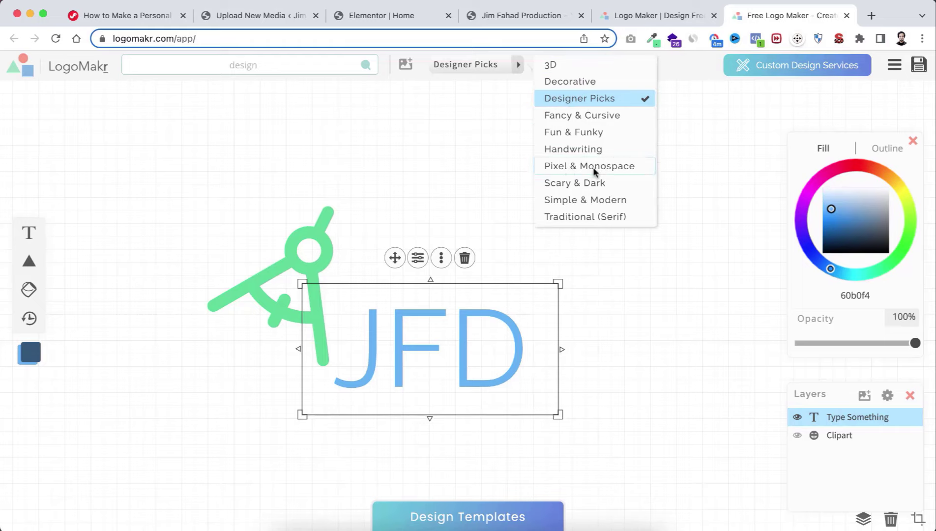
click(594, 166)
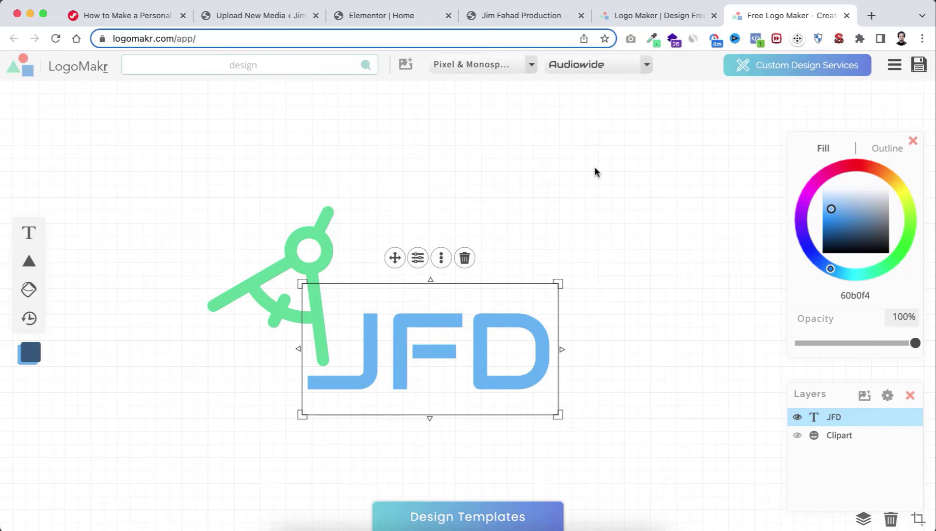
click(593, 67)
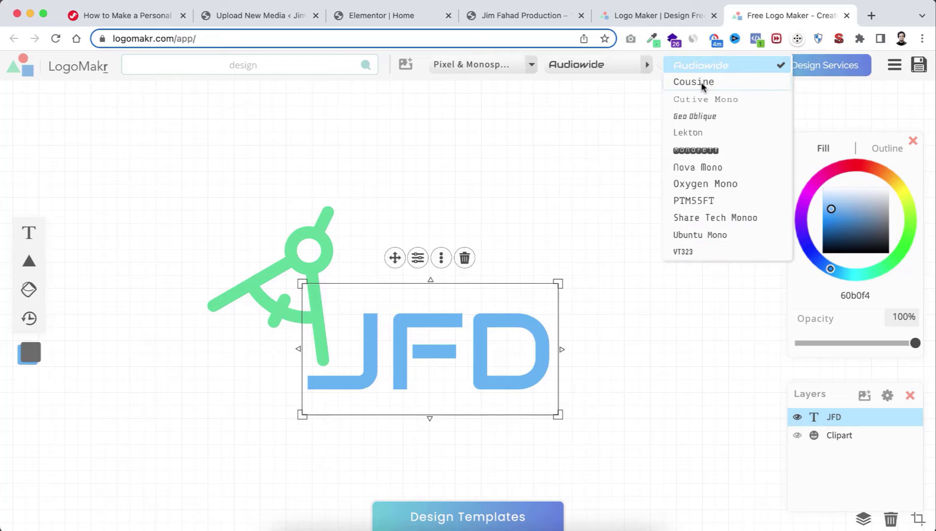
click(701, 82)
click(641, 68)
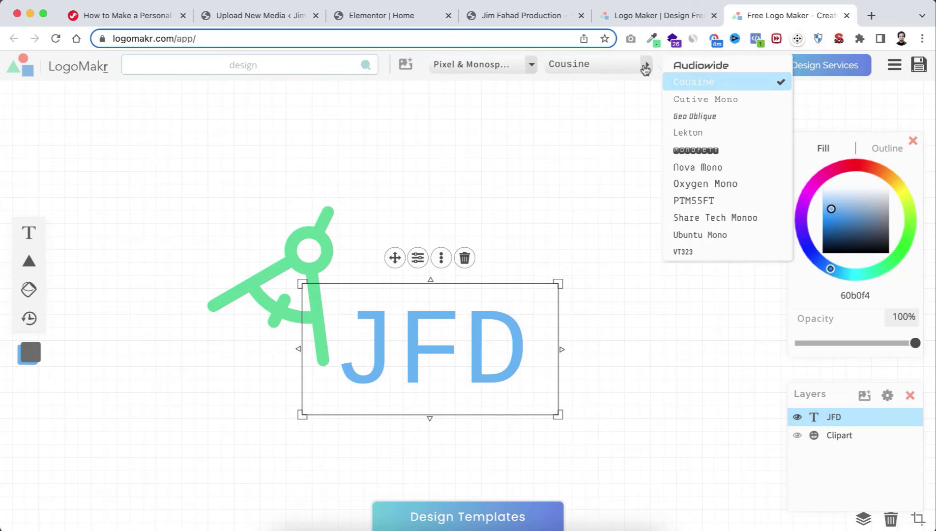
click(700, 150)
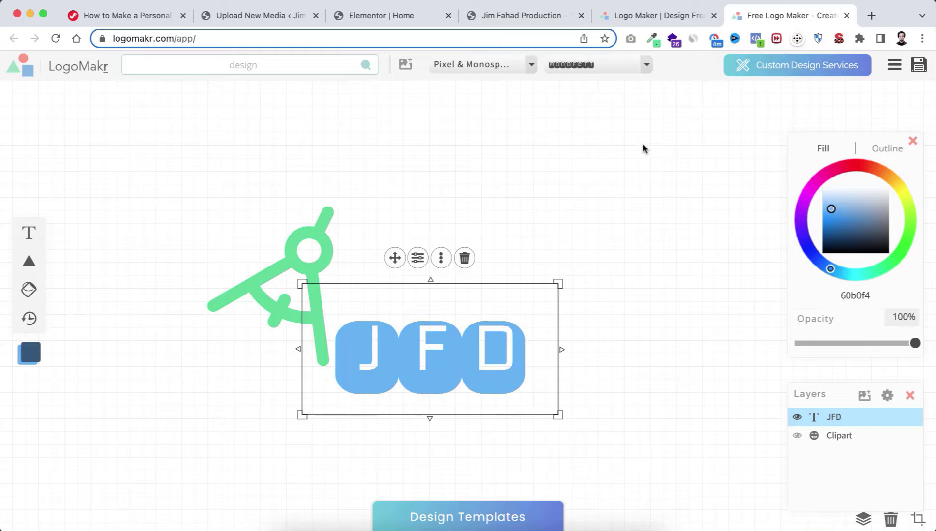
click(639, 67)
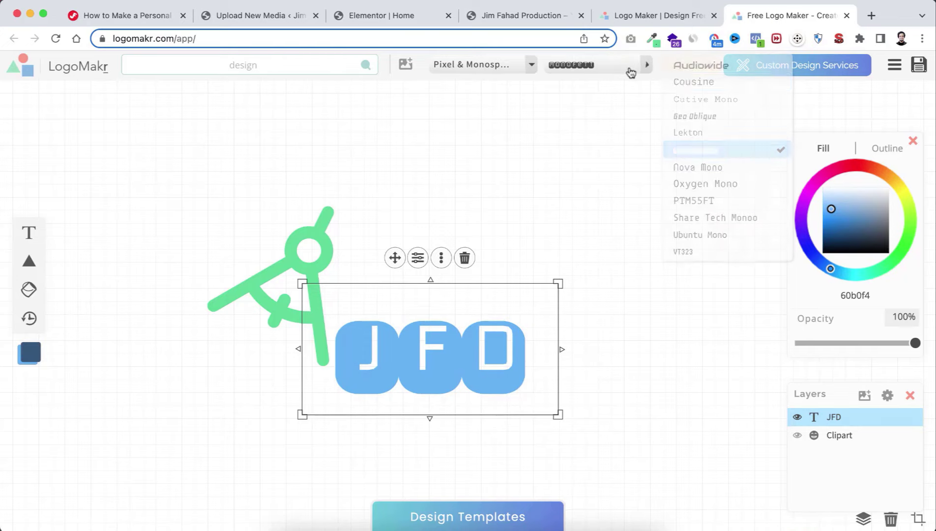
click(708, 68)
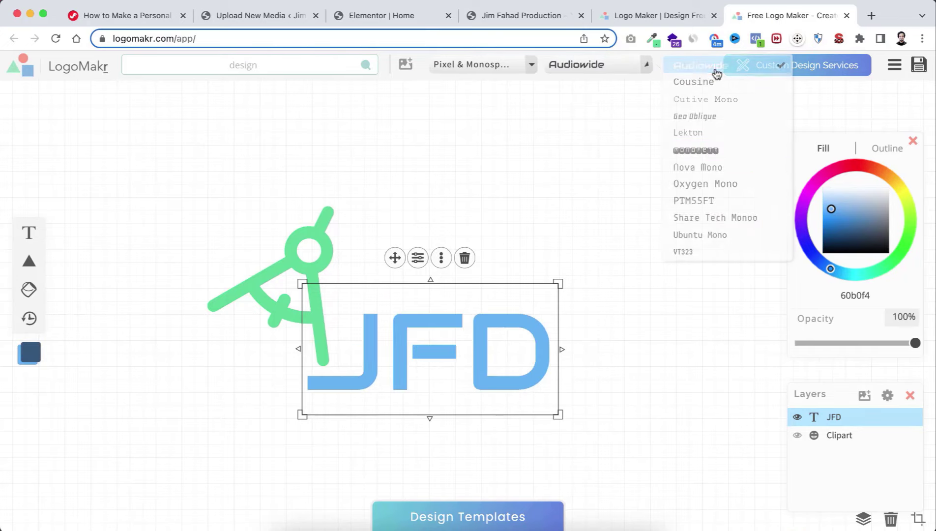
Move JFD up and right beside the compass, then bring up the Elementor editor.
click(372, 438)
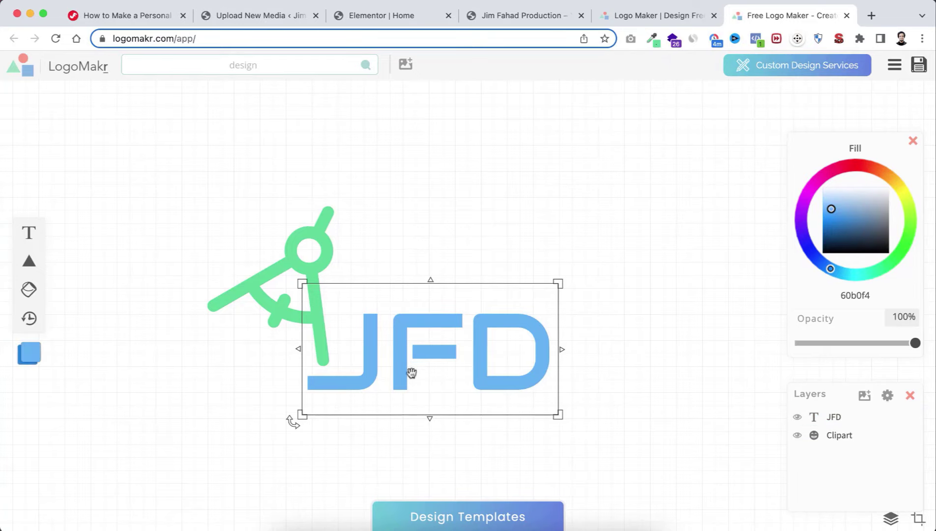
drag(372, 346, 411, 315)
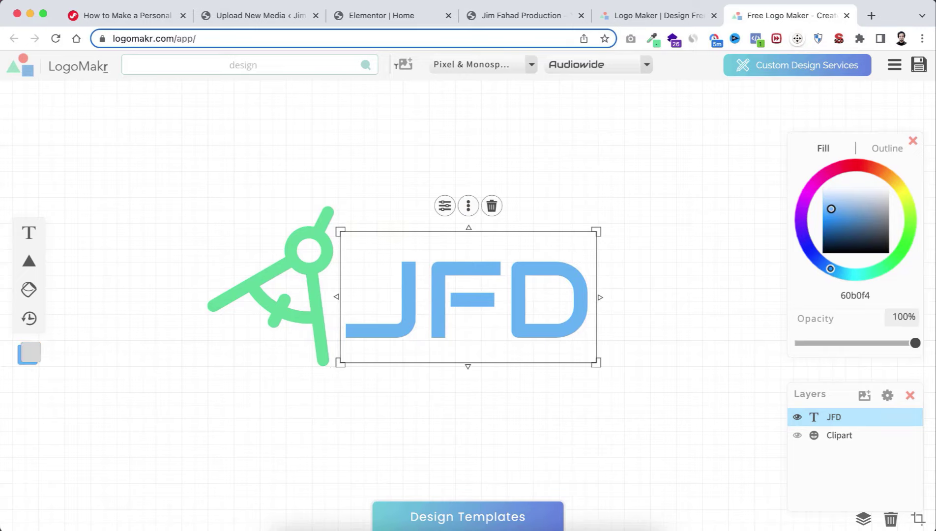
click(399, 13)
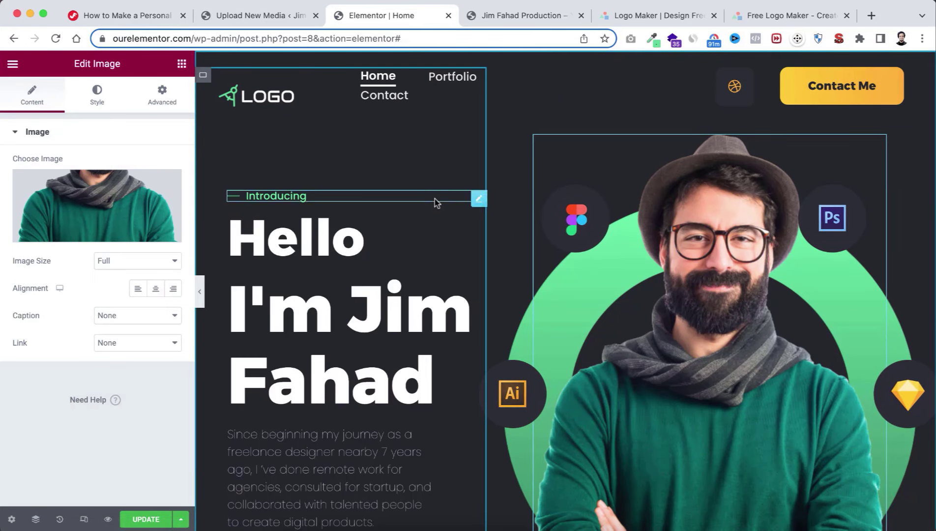
Change the JFD text fill to white (ffffff) in LogoMakr.
click(774, 12)
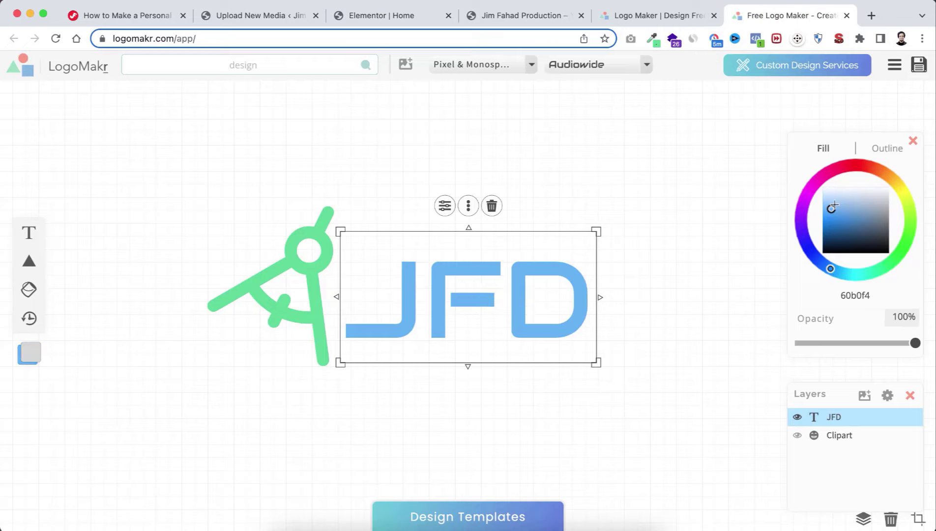
drag(854, 203, 854, 185)
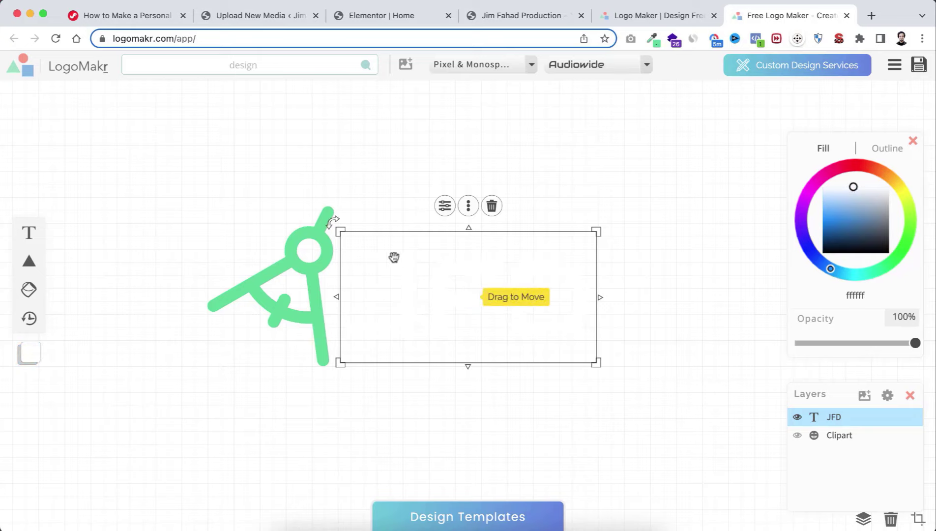
click(418, 316)
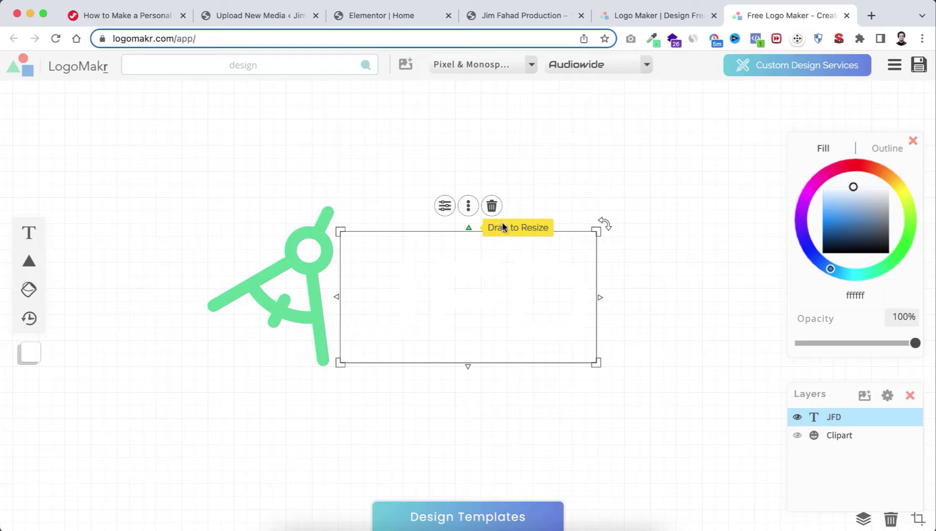
click(292, 299)
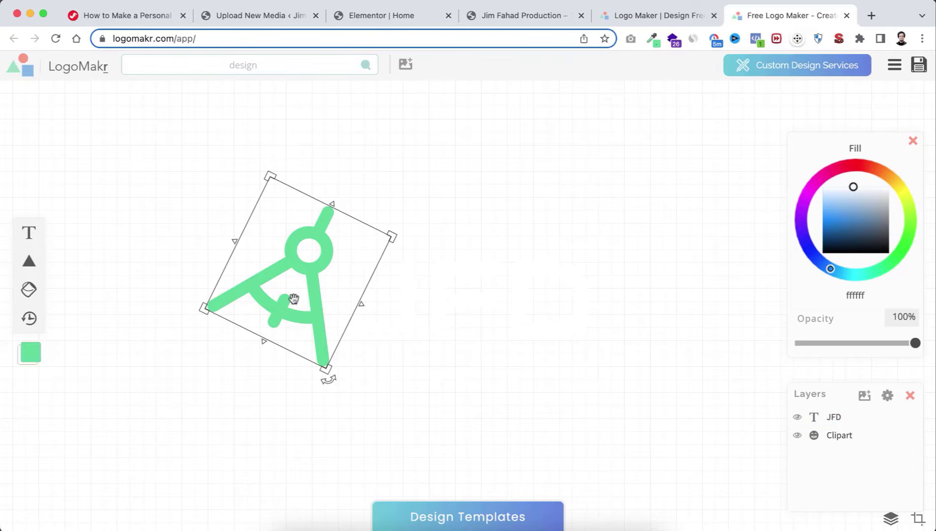
click(493, 265)
click(316, 294)
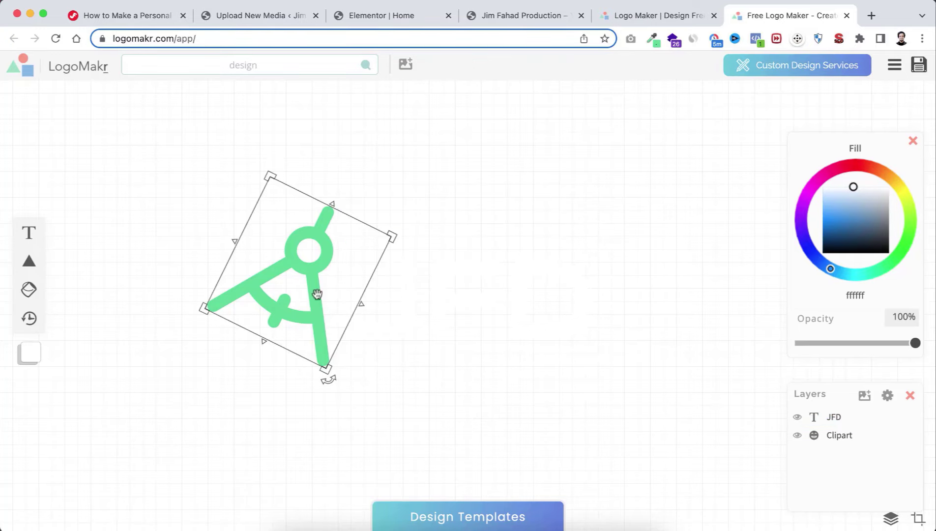
click(492, 278)
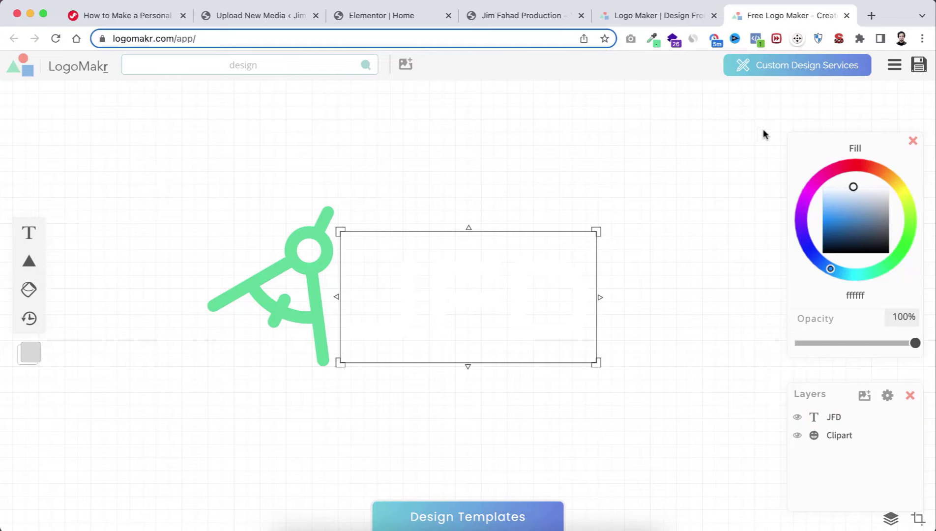
Save the logo, accept the legal terms, and download the free low-resolution PNG.
click(919, 66)
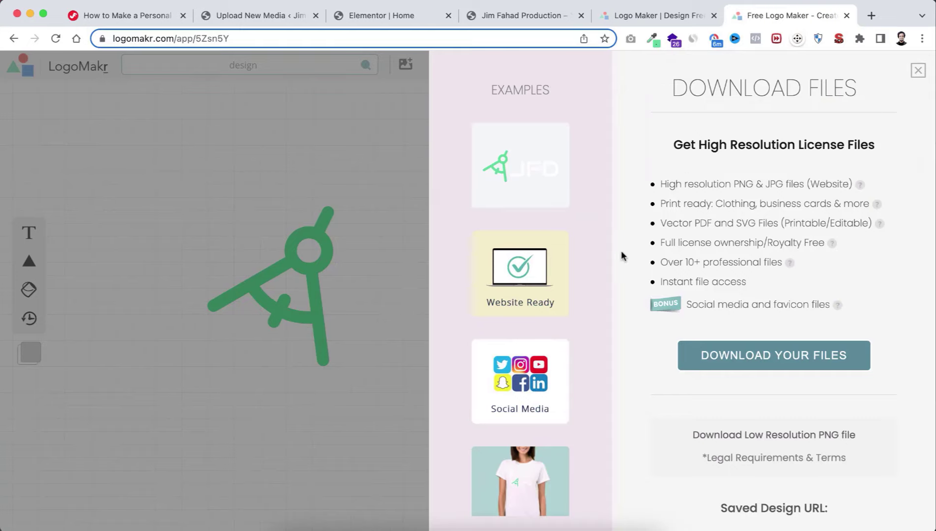
scroll(708, 349, down, 1)
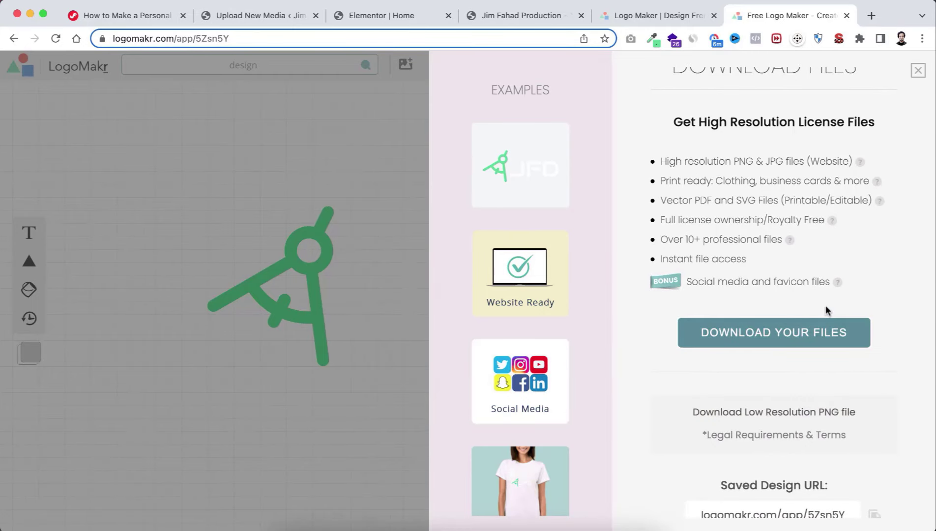
scroll(825, 306, up, 1)
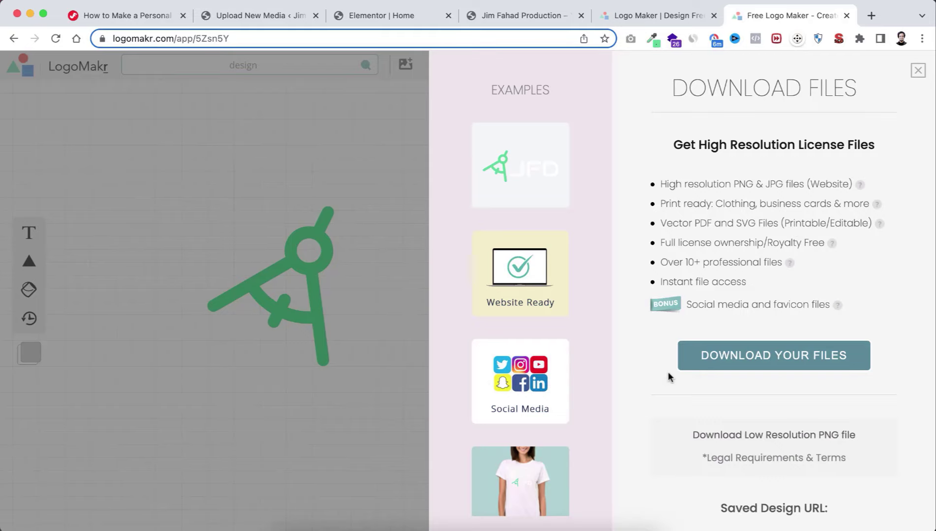
scroll(684, 415, down, 2)
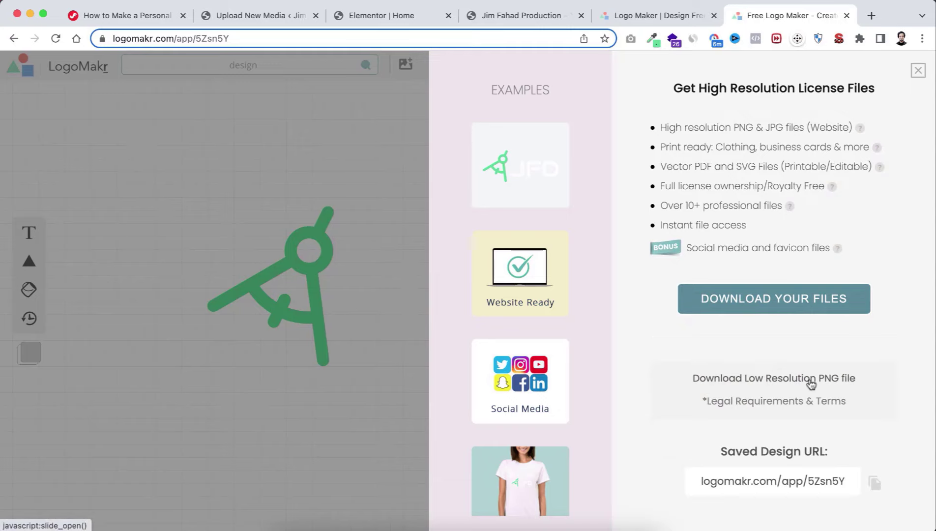
click(795, 377)
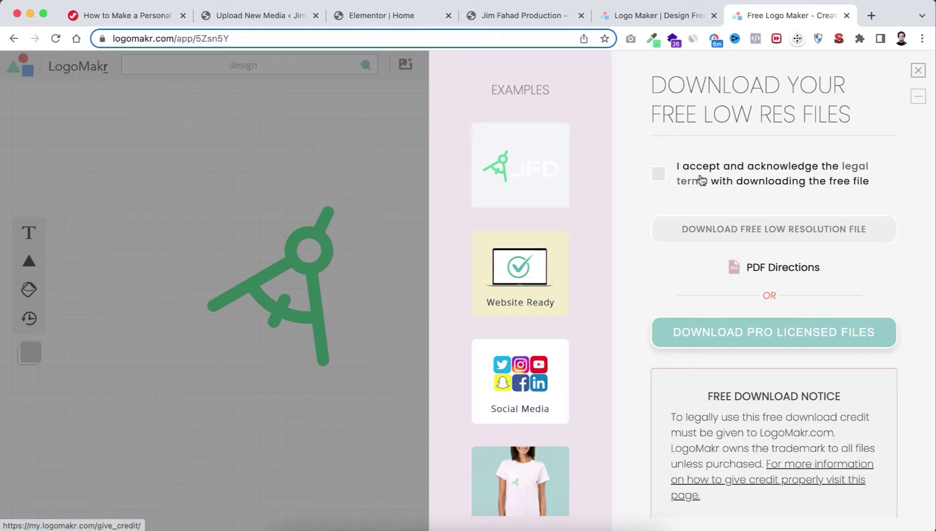
click(659, 175)
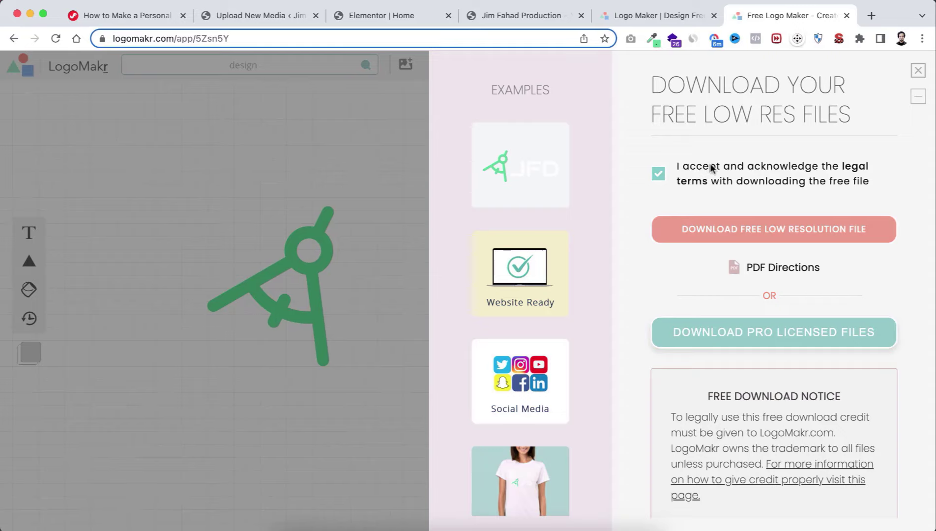
click(781, 234)
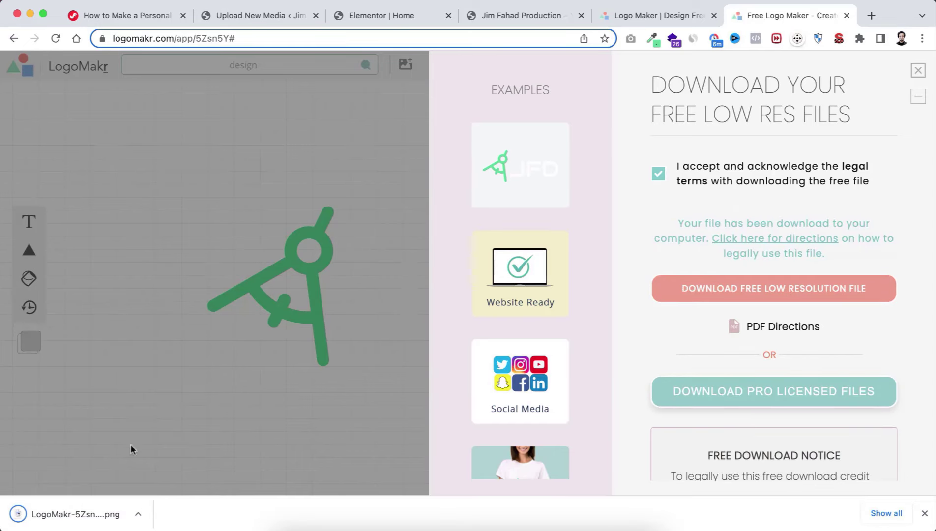
click(137, 516)
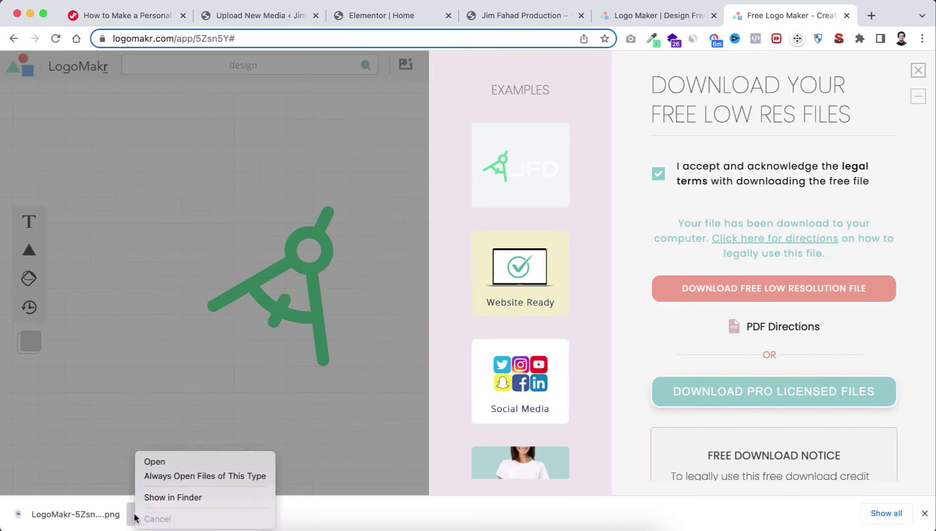
click(466, 74)
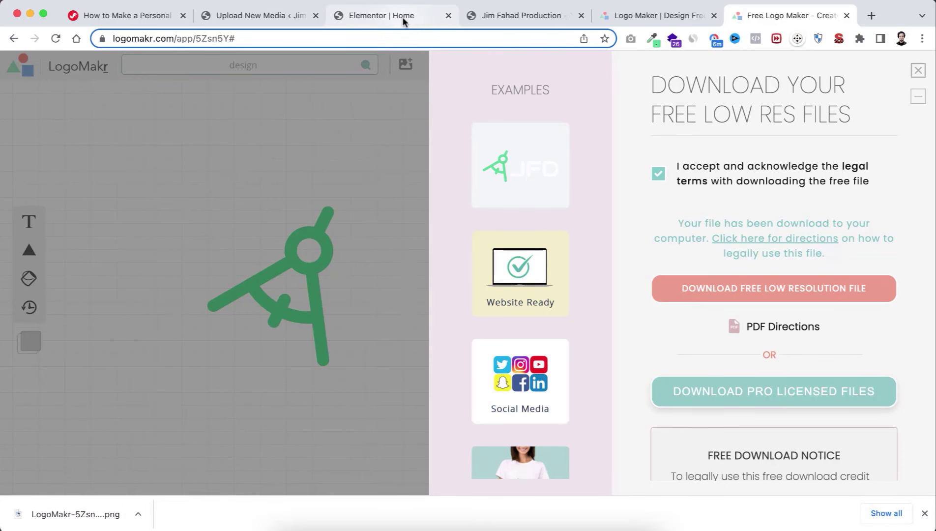
Replace the header logo with the uploaded LogoMakr-7YDcDM.png image.
click(402, 17)
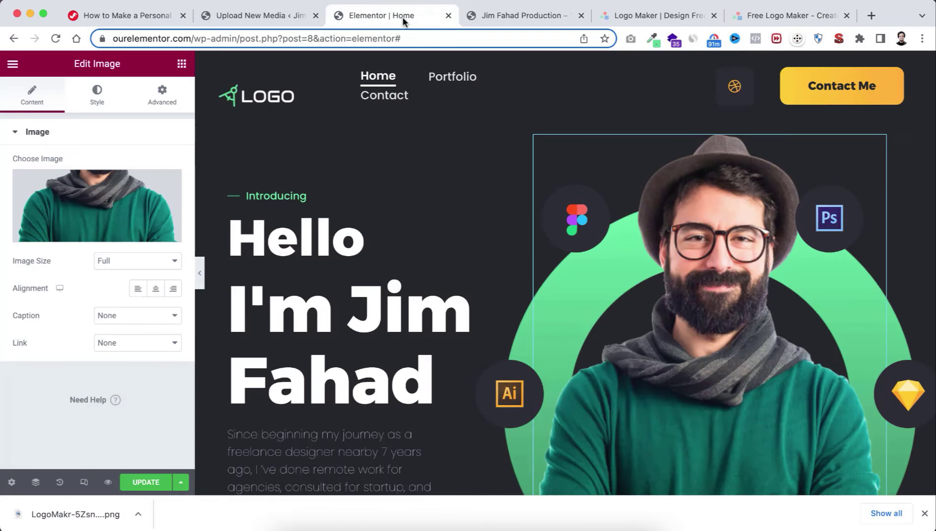
click(259, 96)
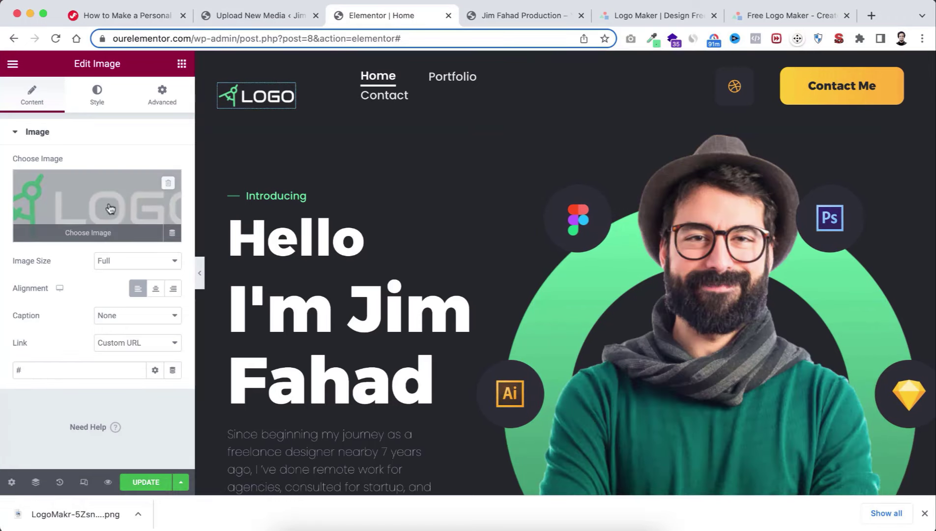
click(108, 207)
click(183, 115)
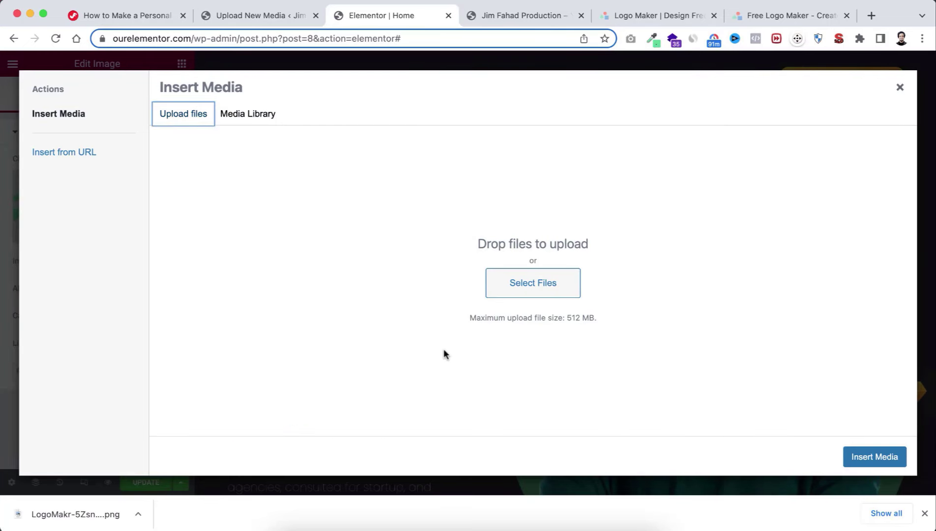
click(539, 282)
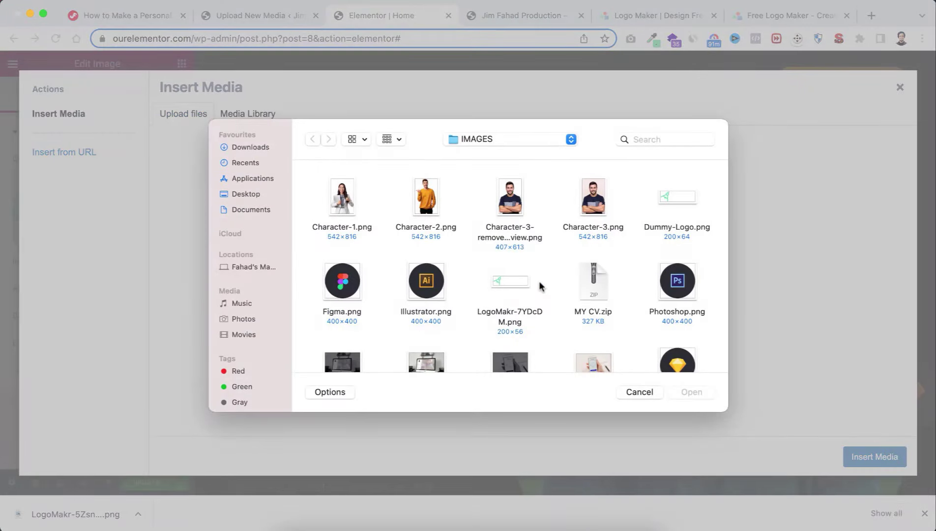
scroll(536, 278, down, 2)
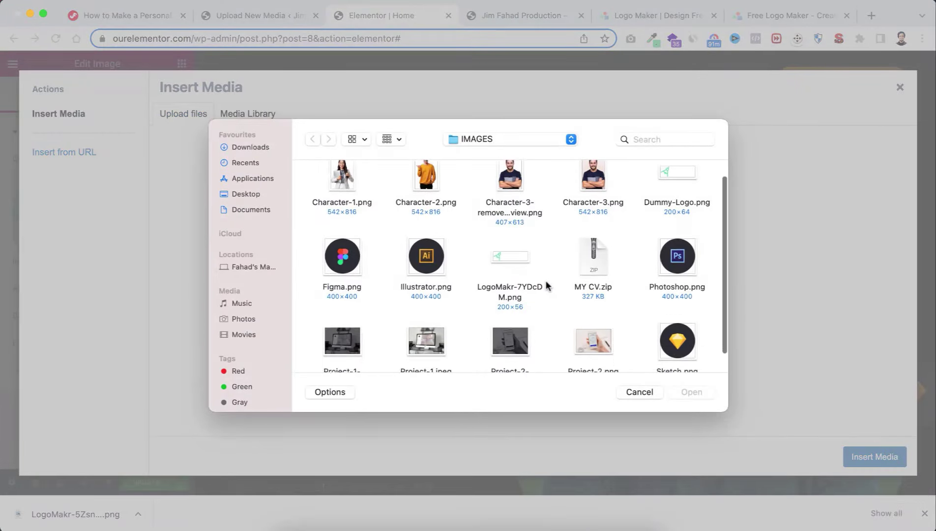
click(510, 253)
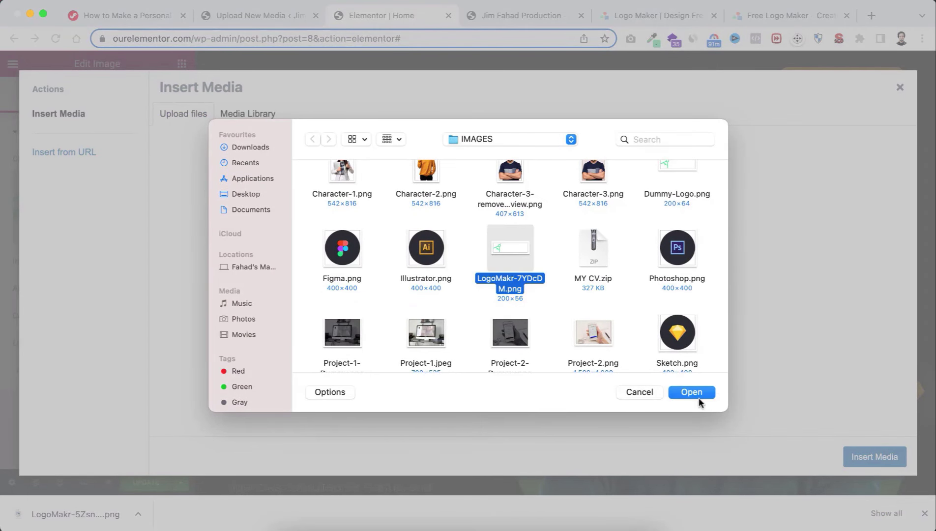
click(697, 397)
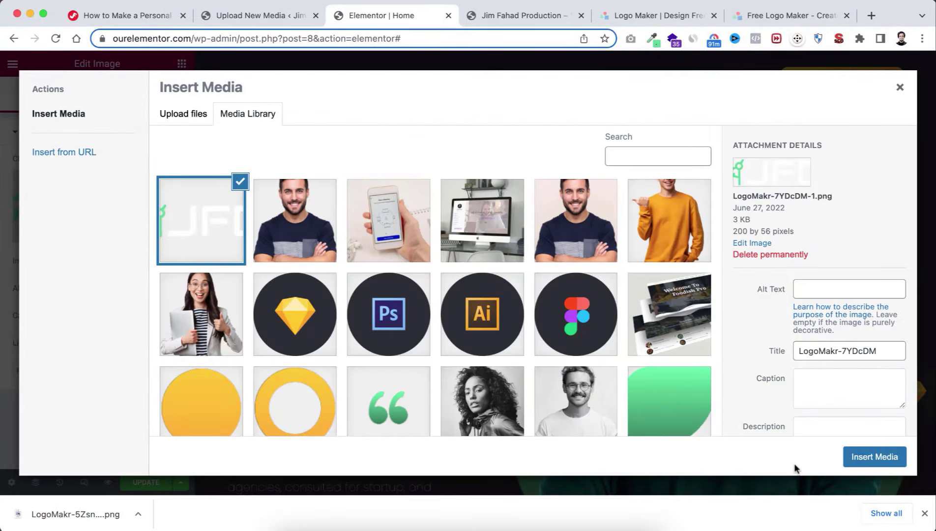
click(869, 455)
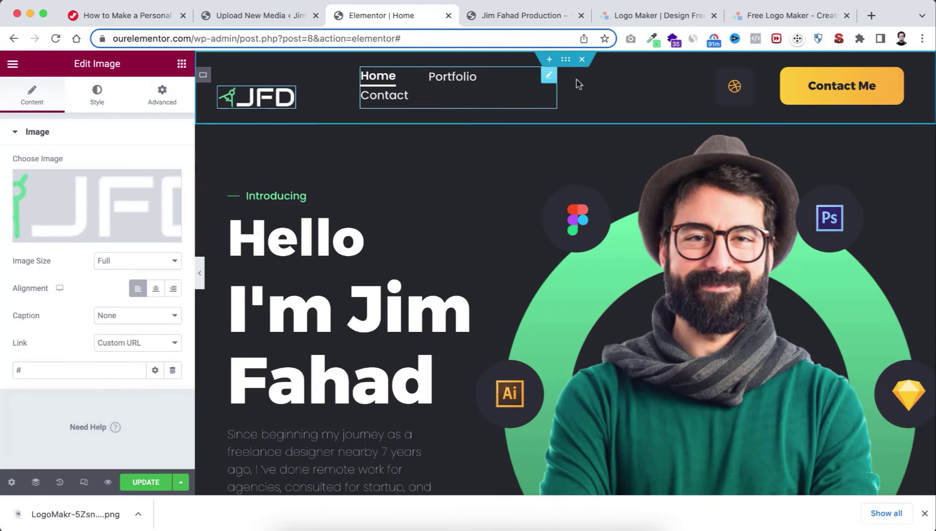
Update the page and open a preview of the changes.
click(143, 484)
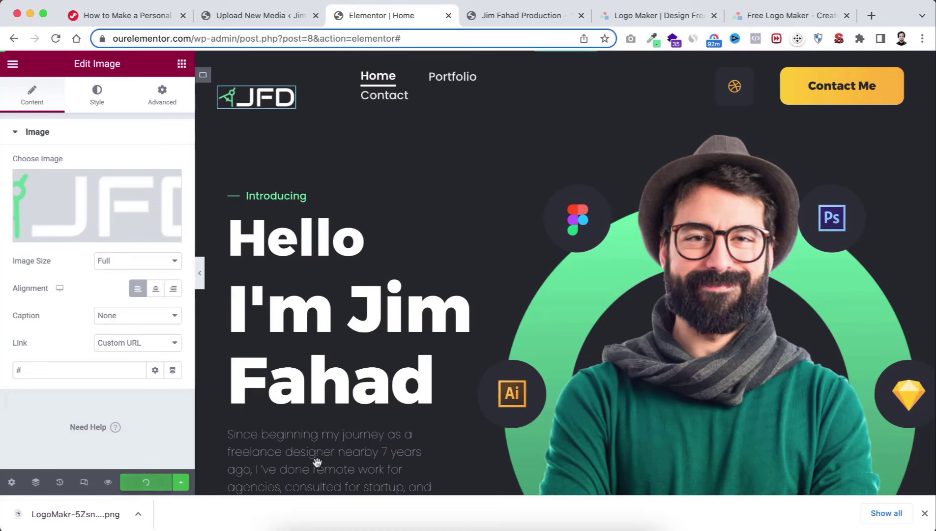
click(924, 512)
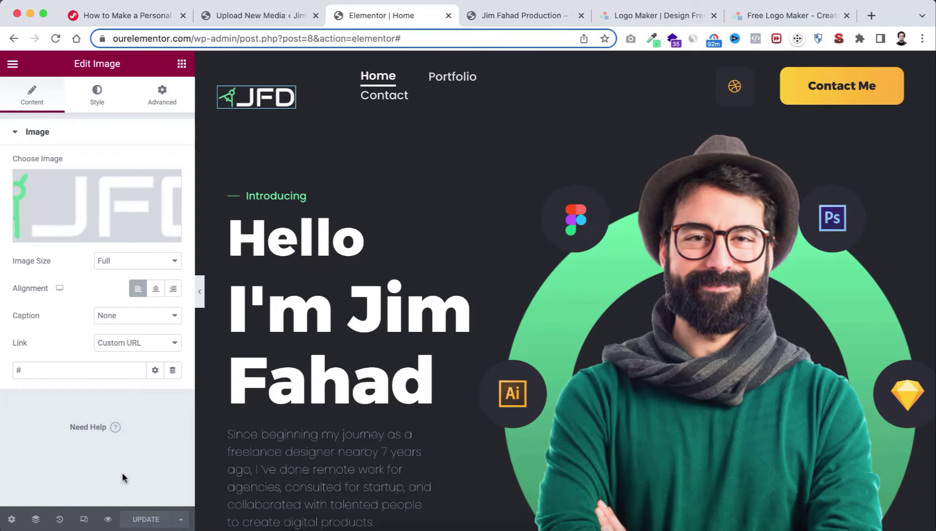
click(109, 522)
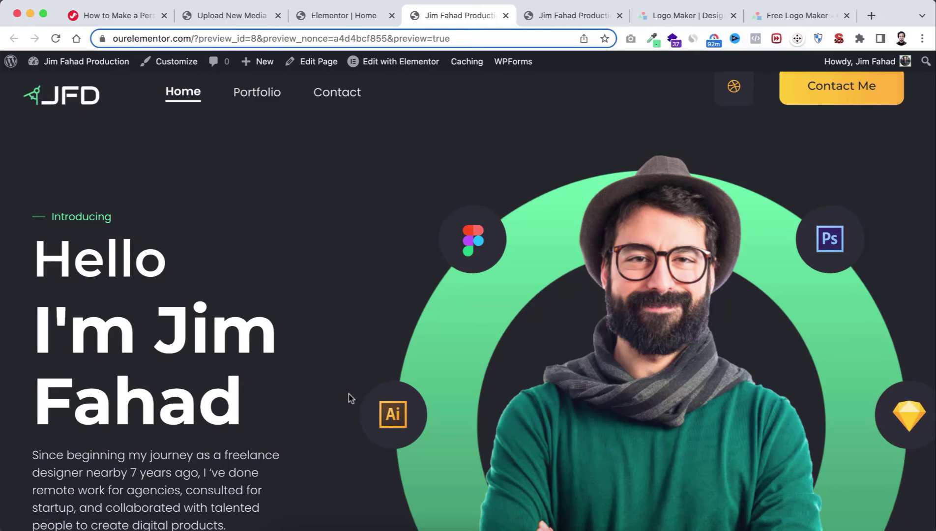
Scroll down the home page preview and confirm Download CV downloads the CV file.
scroll(351, 397, down, 5)
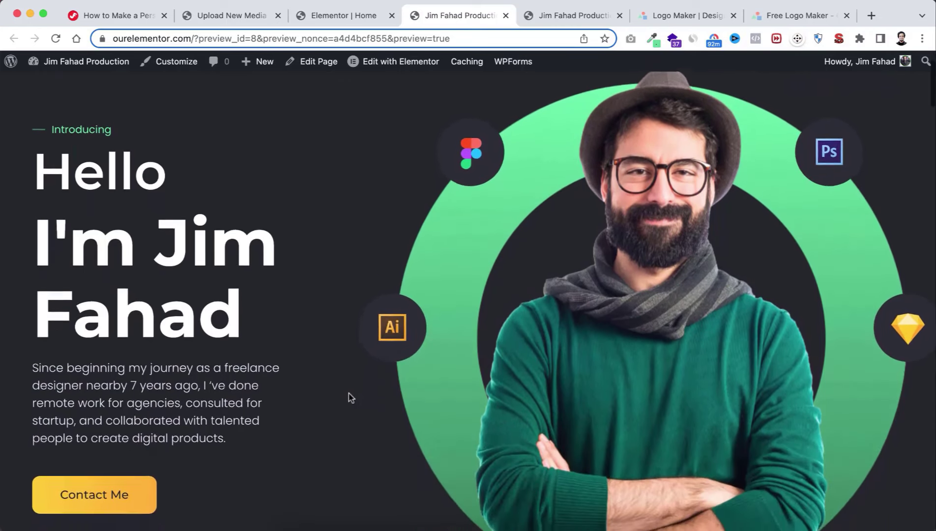
scroll(350, 398, down, 10)
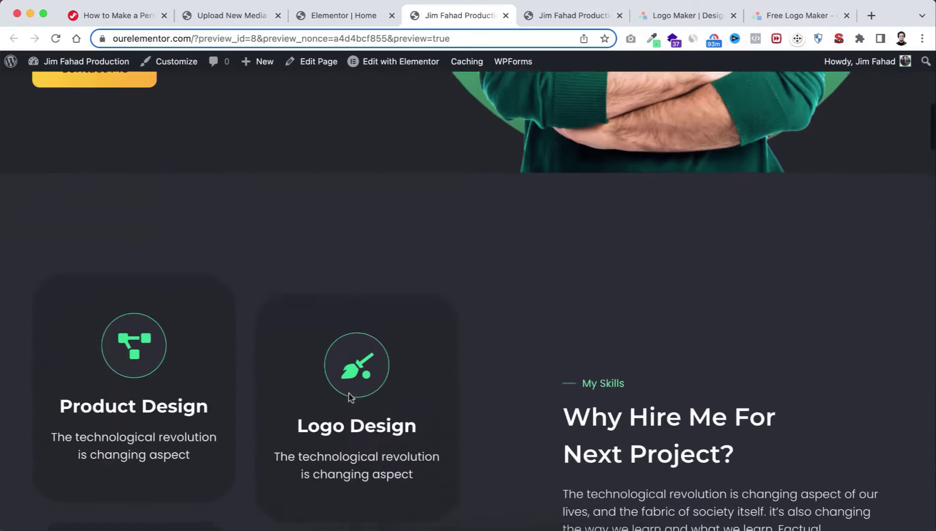
scroll(350, 396, down, 4)
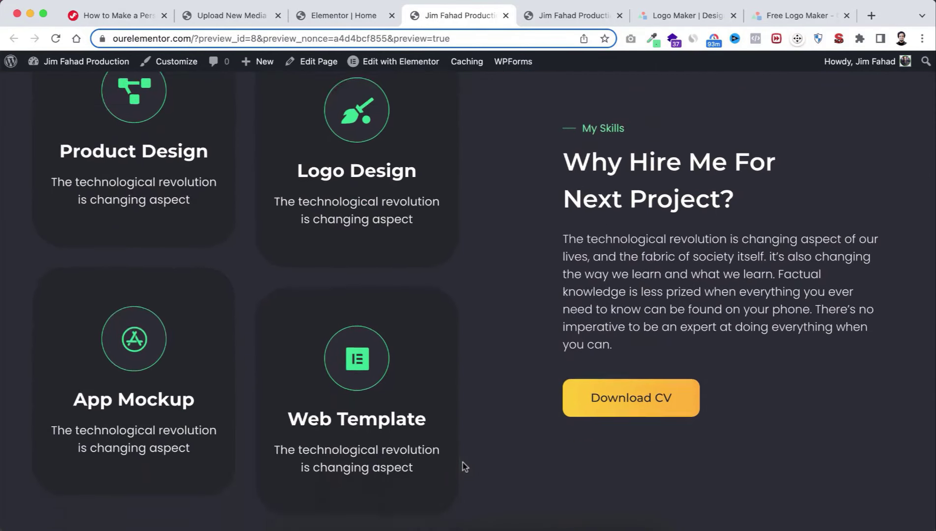
scroll(588, 395, down, 4)
click(651, 334)
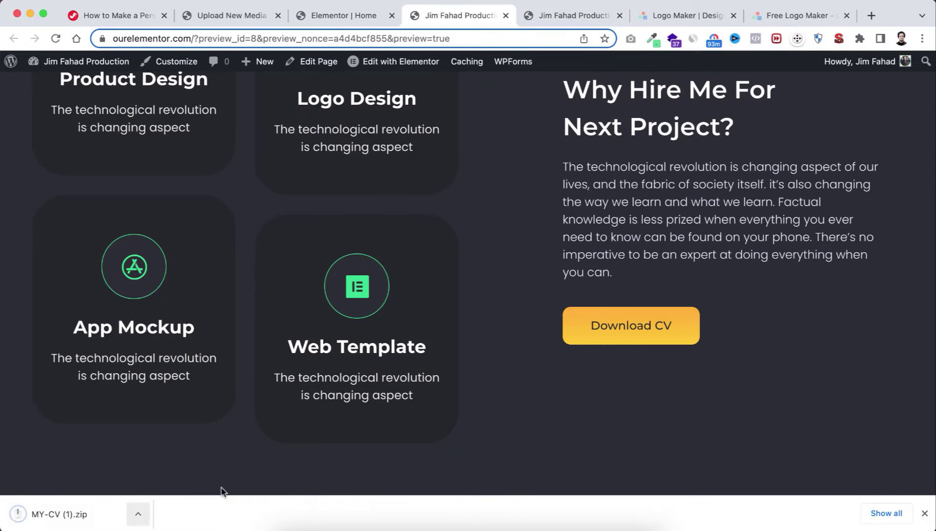
click(924, 514)
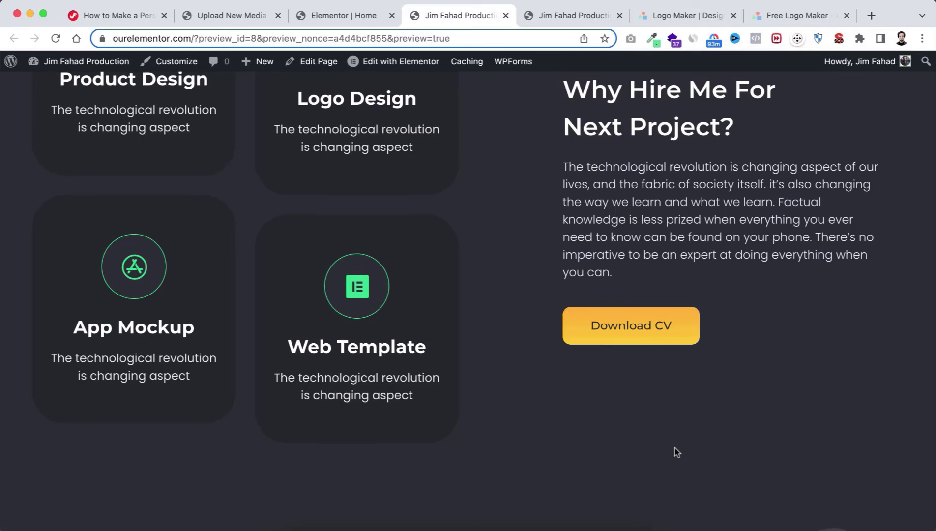
Scroll on to the Project 2 Mobile Card App and Project 3 Restaurant Landing Page sections.
scroll(674, 447, down, 10)
scroll(674, 447, down, 3)
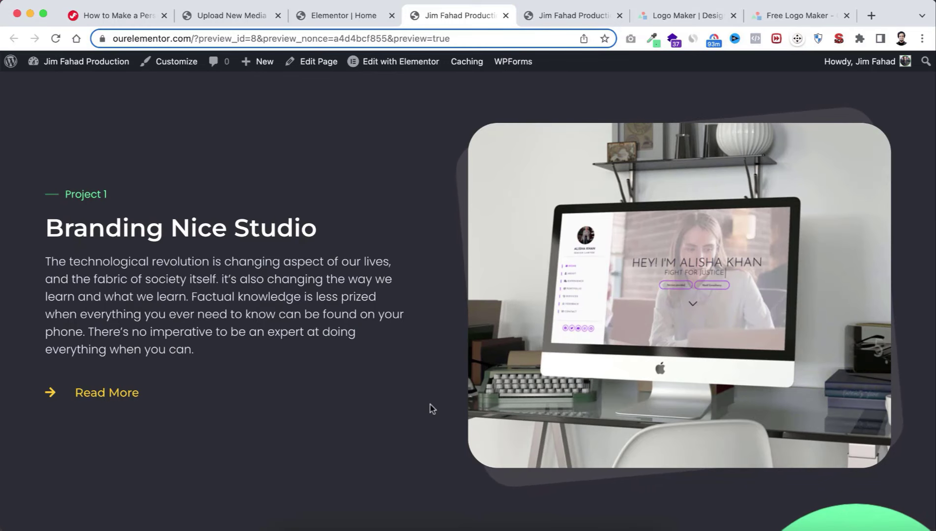
scroll(431, 407, down, 8)
scroll(431, 408, down, 3)
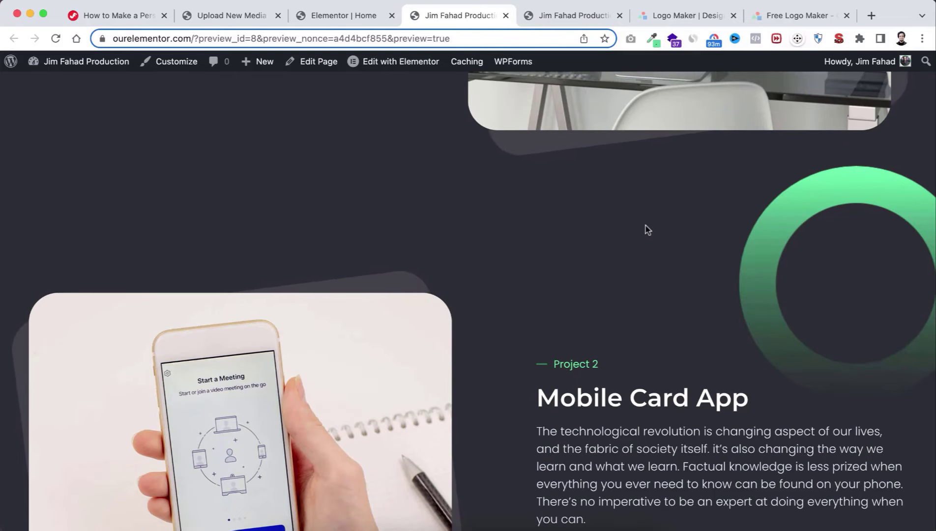
scroll(645, 228, up, 5)
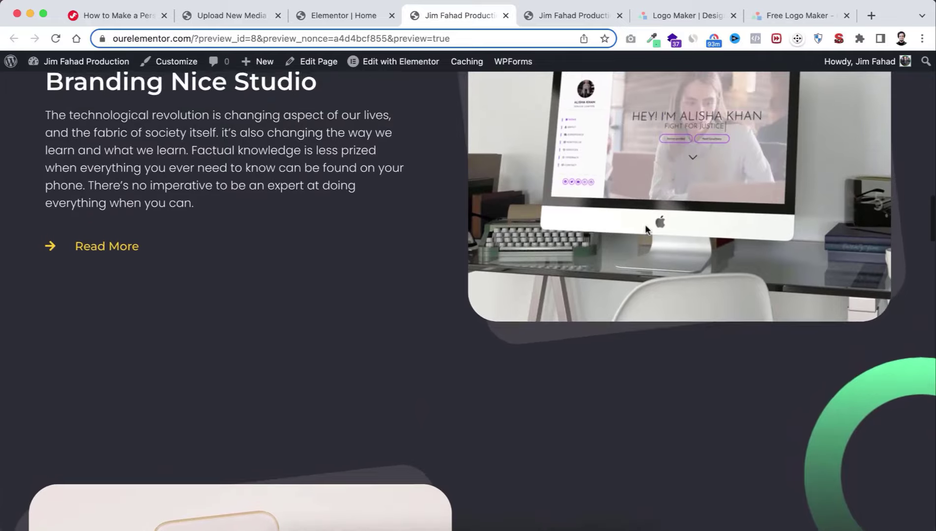
scroll(645, 229, down, 4)
scroll(645, 230, down, 2)
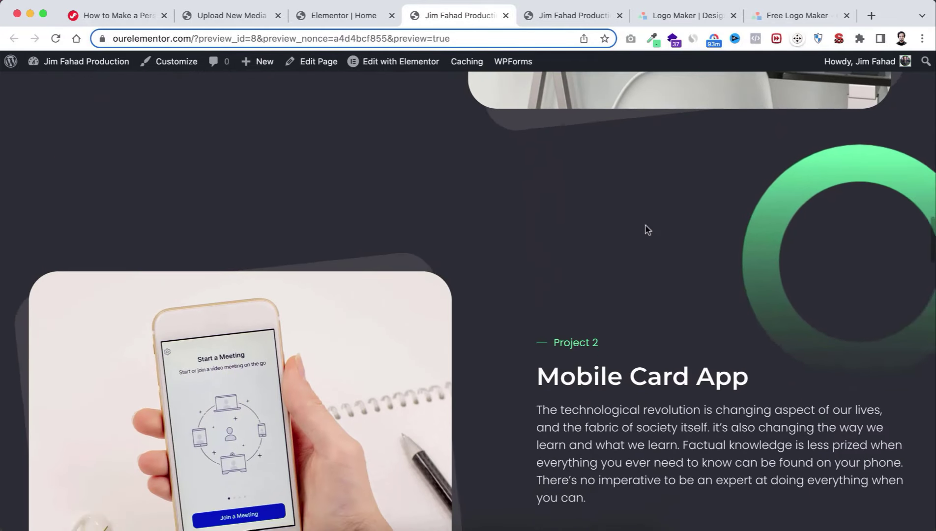
scroll(647, 230, down, 7)
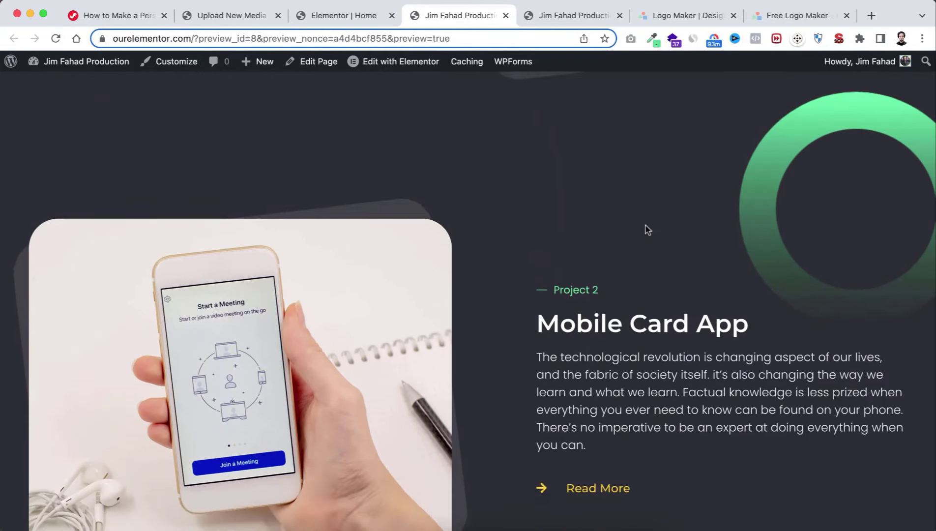
scroll(646, 229, down, 4)
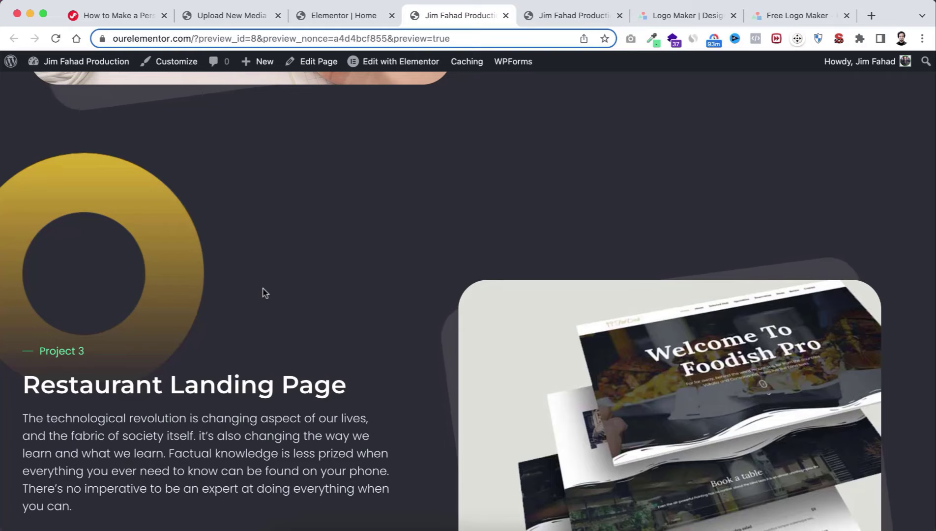
scroll(264, 293, up, 3)
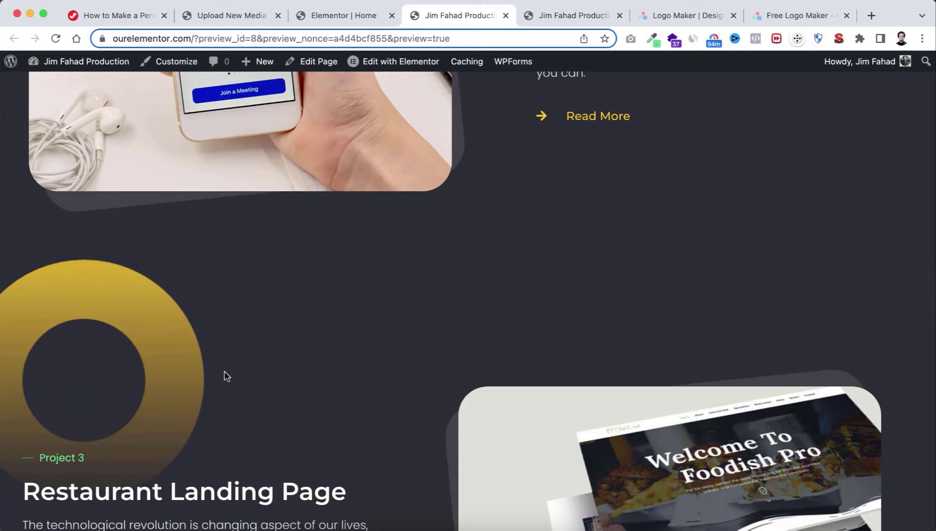
scroll(313, 351, down, 3)
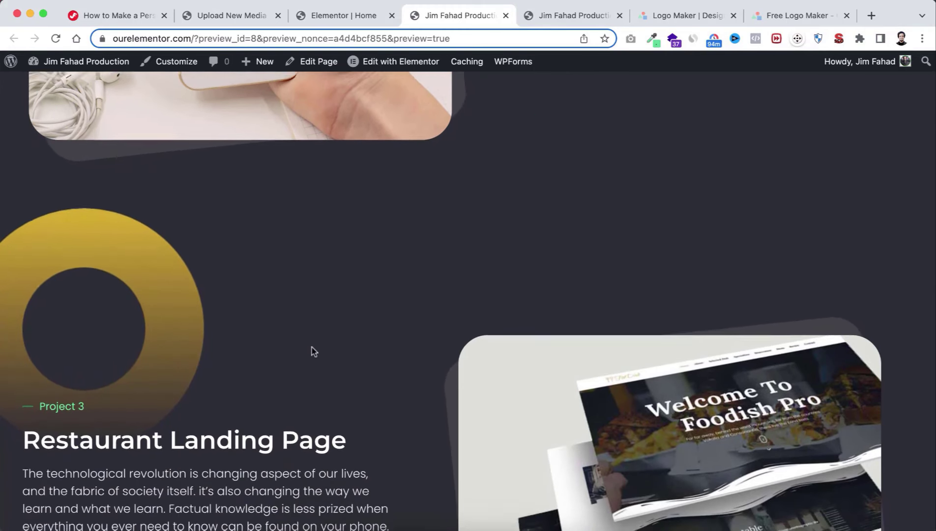
scroll(313, 349, down, 5)
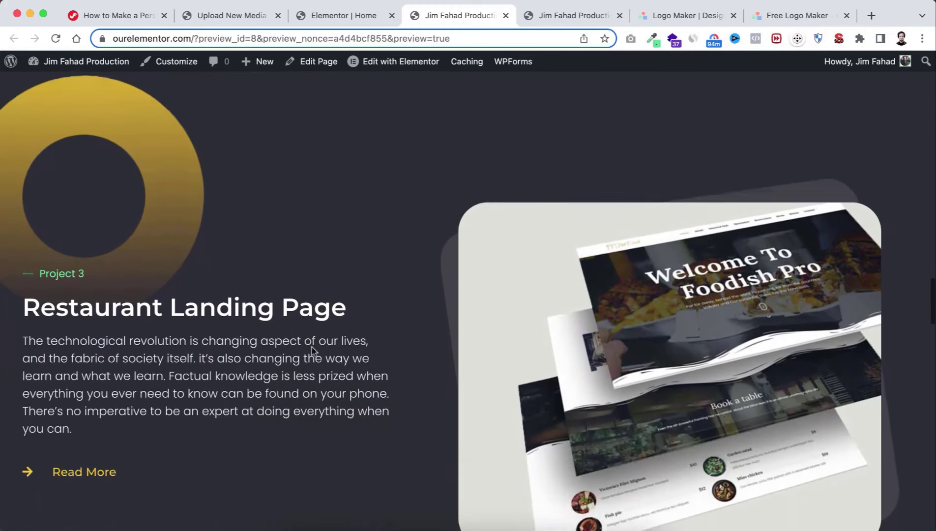
scroll(312, 348, down, 3)
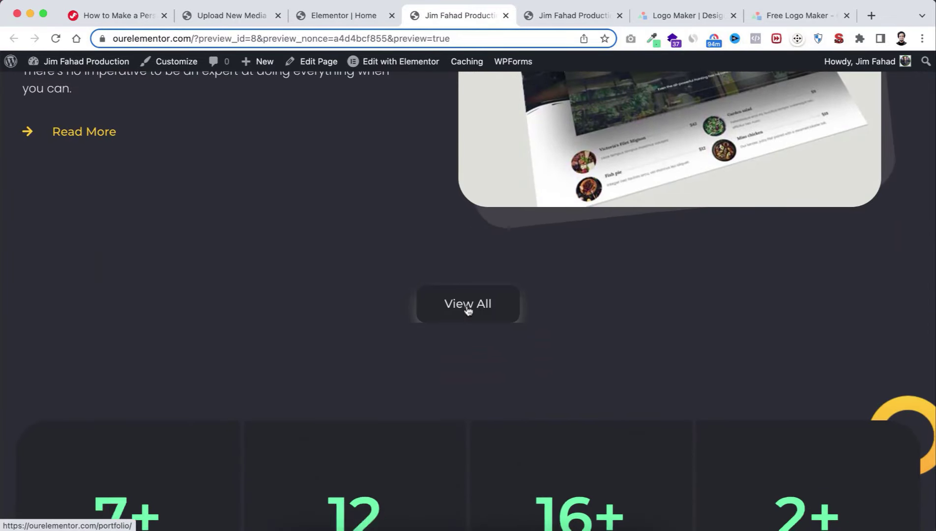
scroll(464, 353, down, 2)
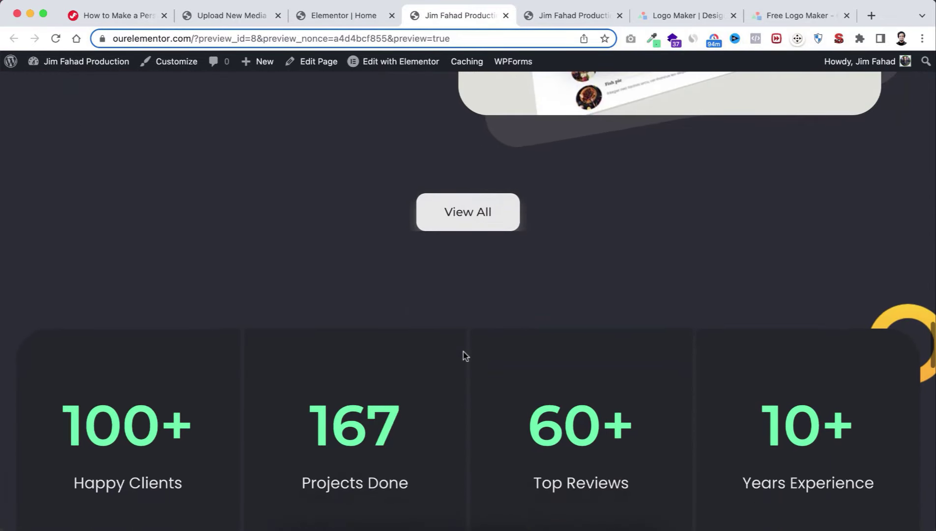
scroll(464, 355, down, 3)
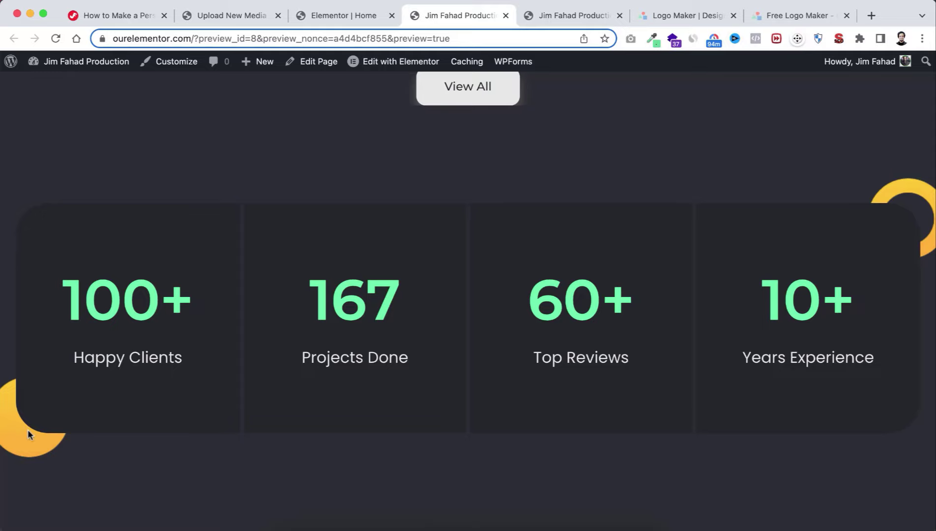
scroll(523, 460, down, 3)
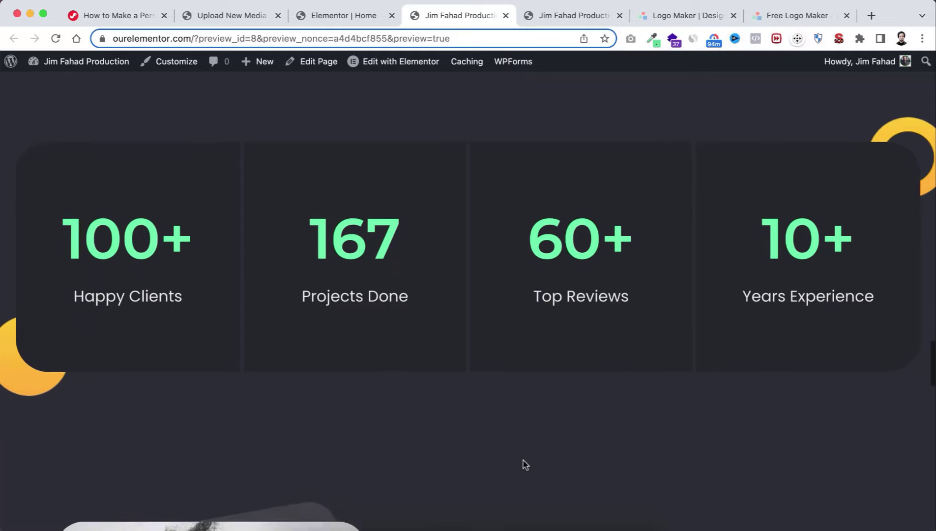
scroll(524, 460, up, 6)
scroll(523, 460, down, 6)
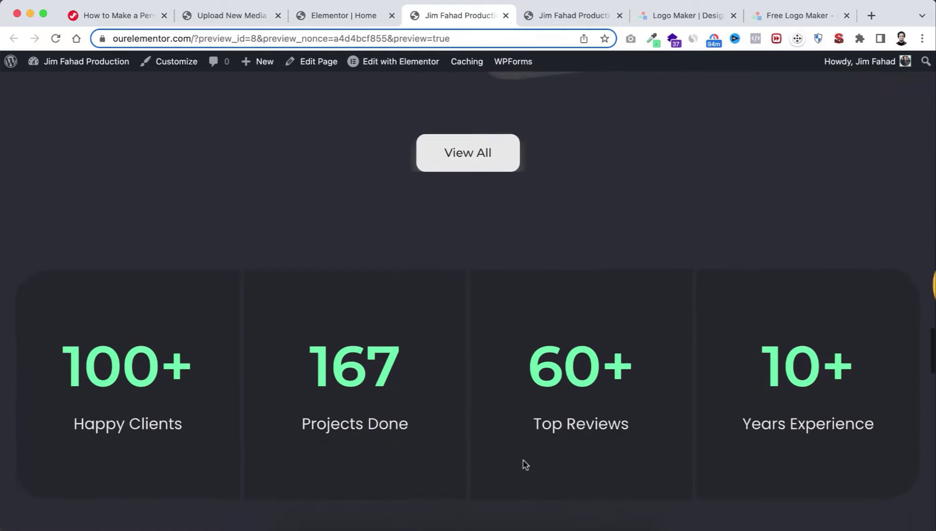
scroll(525, 464, down, 9)
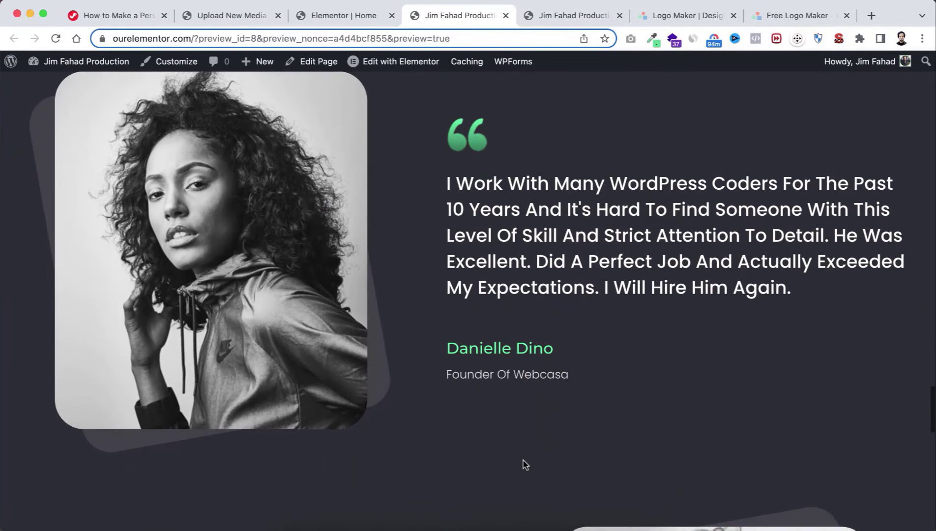
scroll(525, 465, down, 8)
scroll(525, 465, down, 7)
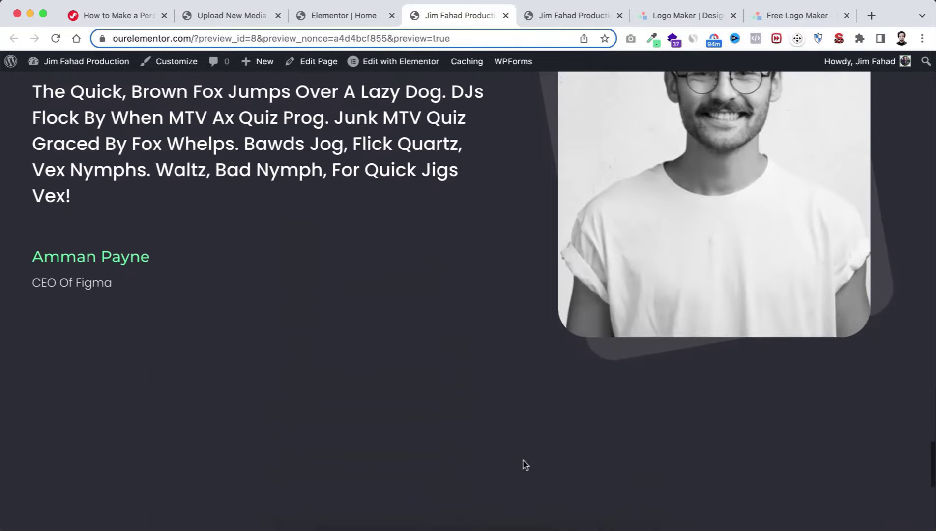
scroll(526, 464, down, 3)
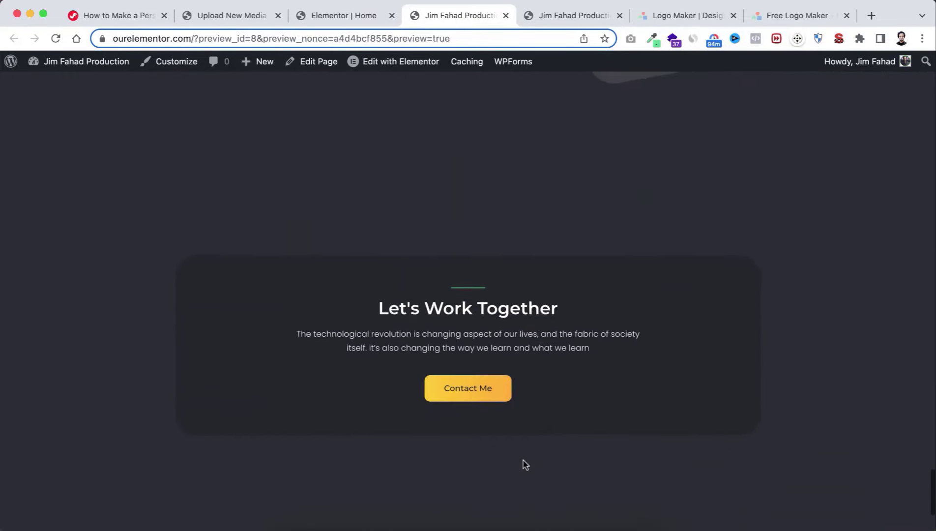
scroll(525, 465, up, 1)
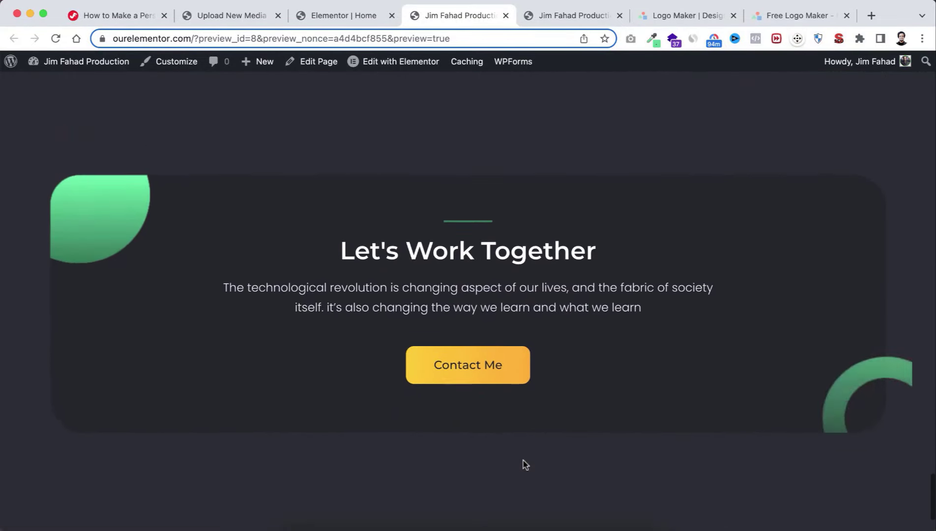
scroll(523, 461, down, 2)
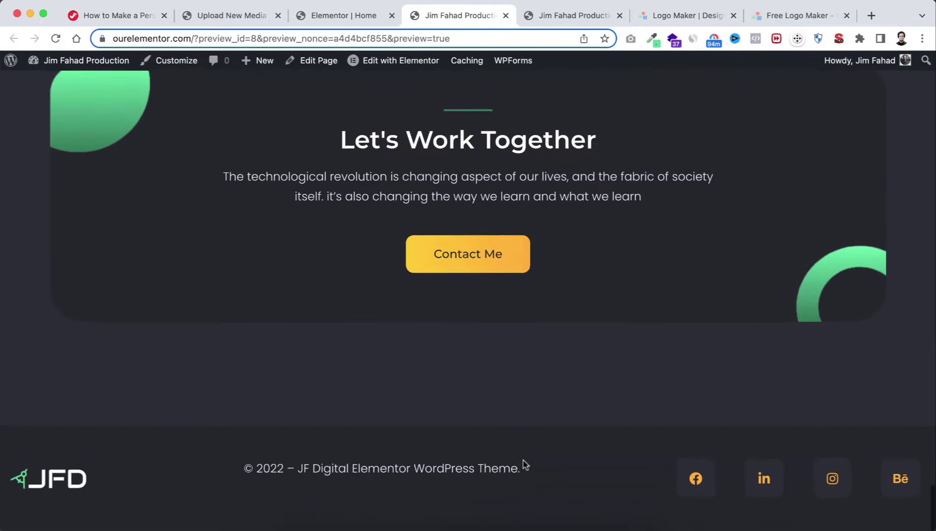
scroll(649, 234, up, 15)
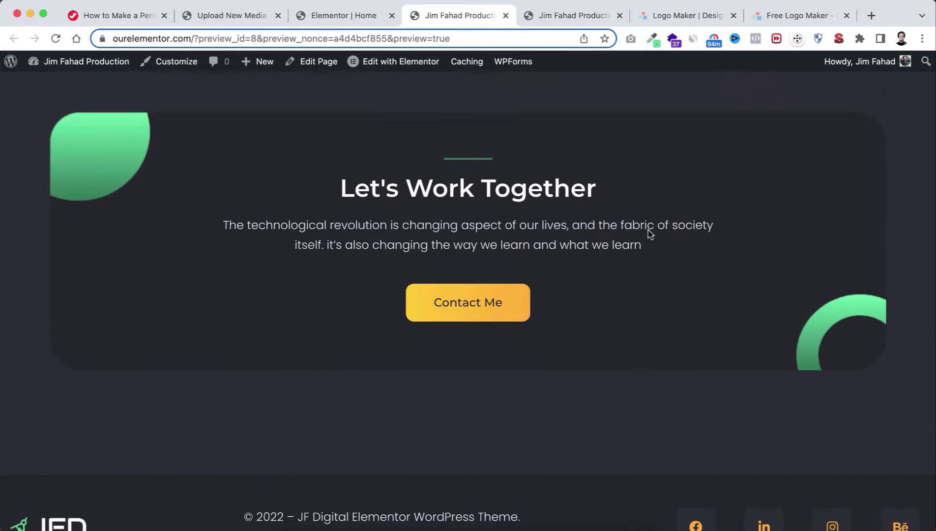
scroll(649, 235, up, 15)
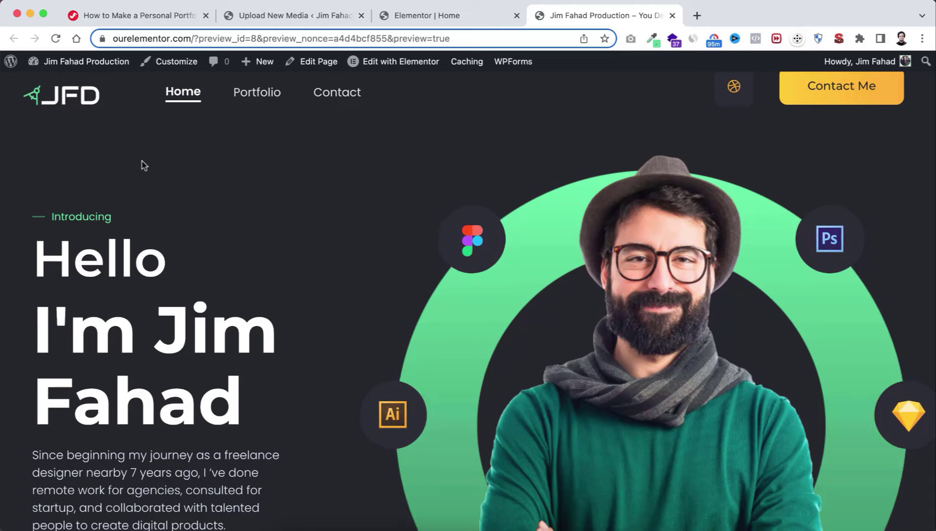
Go to the WordPress Dashboard and close the browser tabs no longer needed.
mouse_move(91, 63)
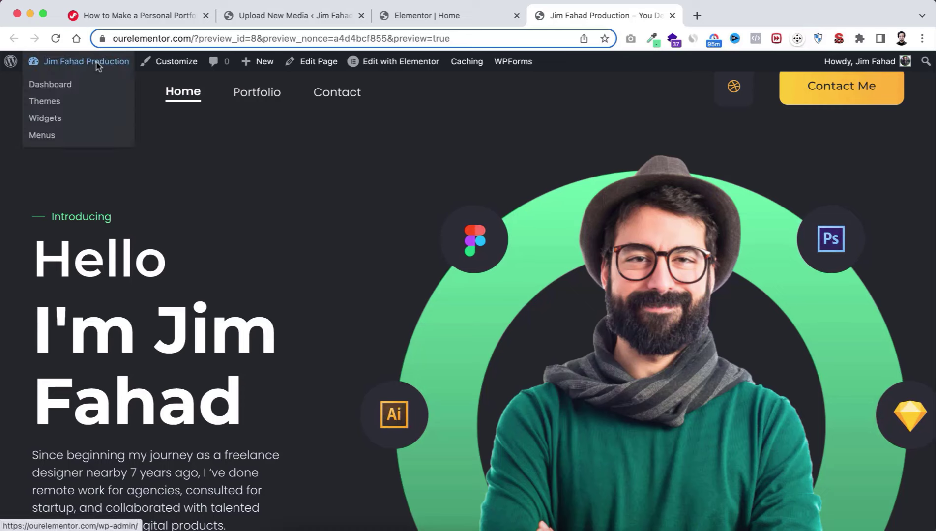
click(51, 87)
click(362, 16)
click(361, 16)
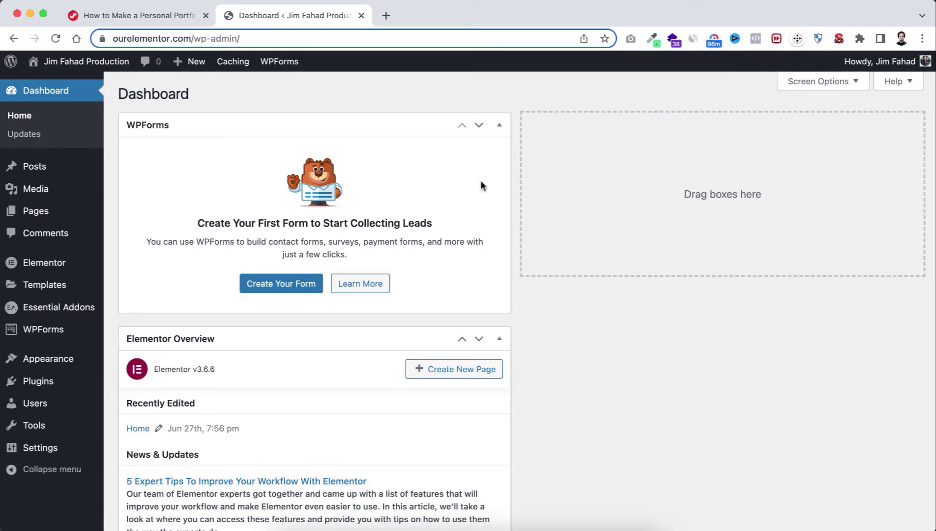
Hide the WPForms and Elementor Overview dashboard boxes, then show Pages > All Pages.
click(817, 83)
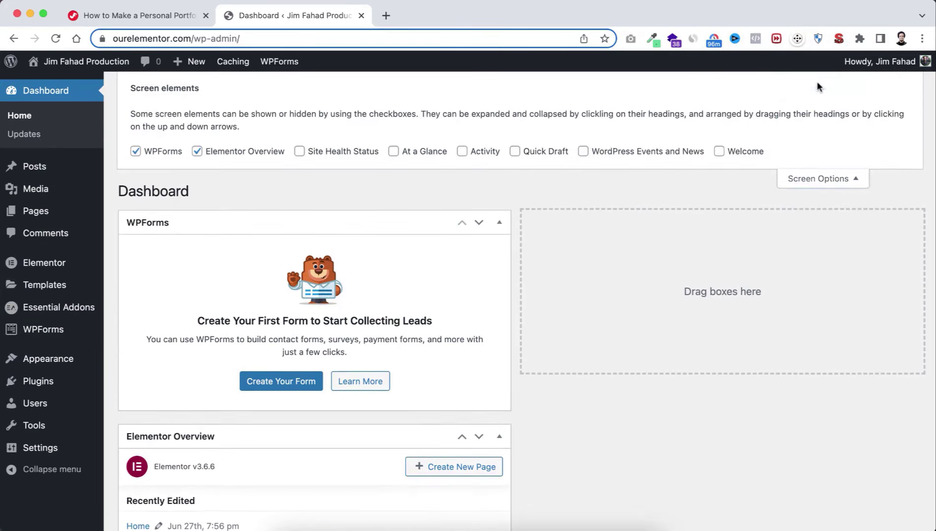
click(136, 153)
click(197, 151)
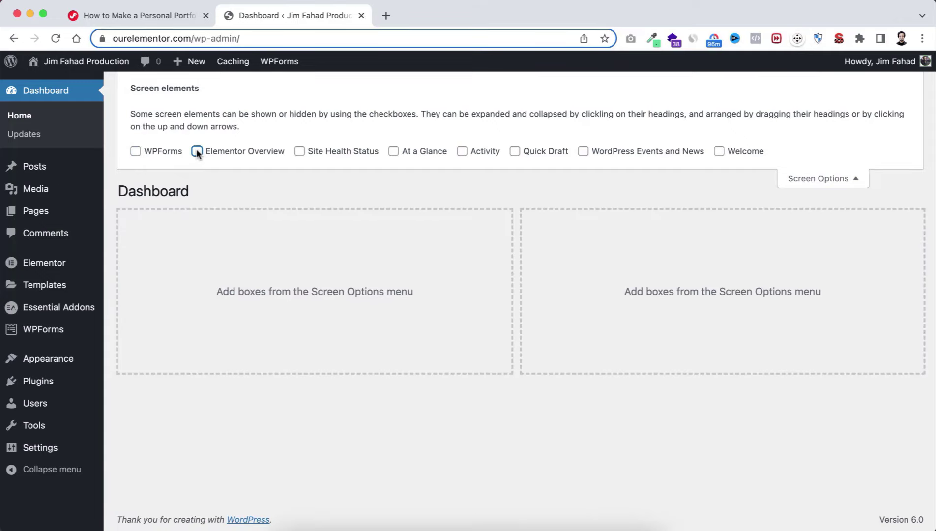
click(834, 181)
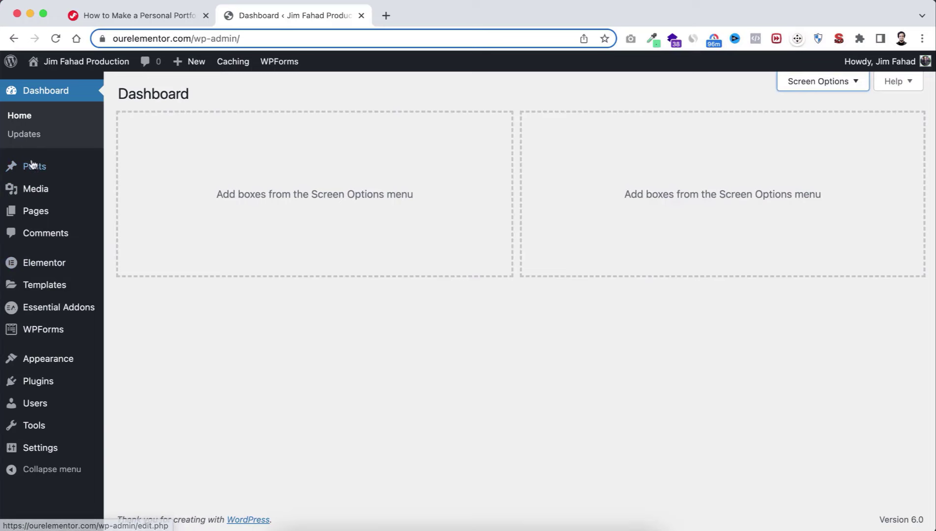
mouse_move(35, 211)
click(137, 213)
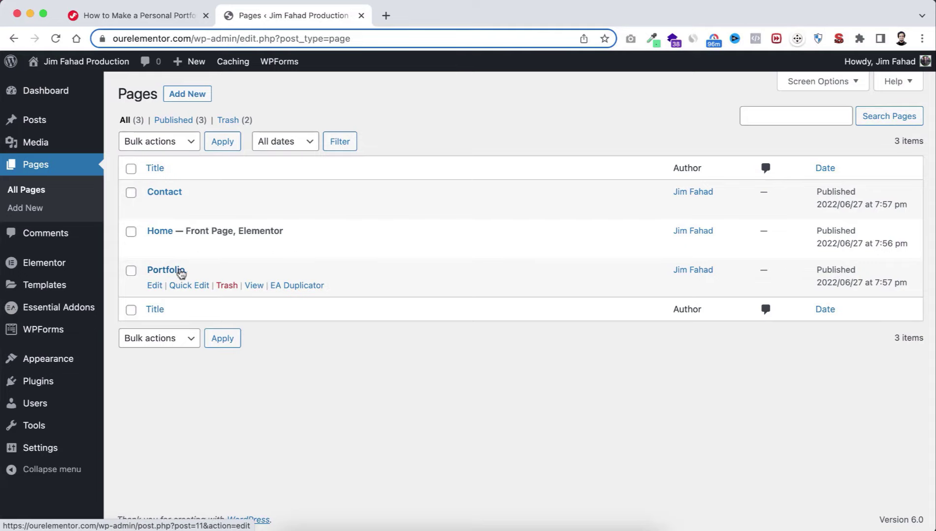
Open the Portfolio page in Elementor and switch the template library to importing.
click(156, 286)
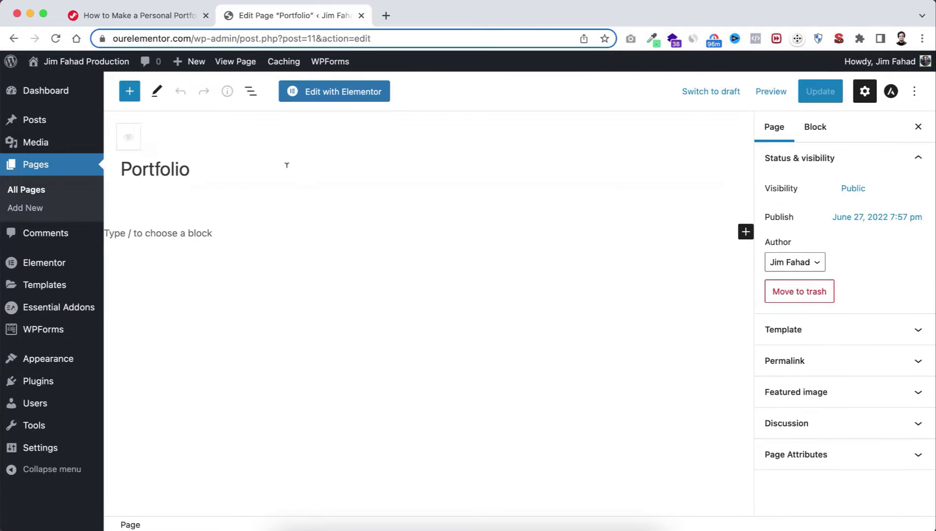
click(318, 96)
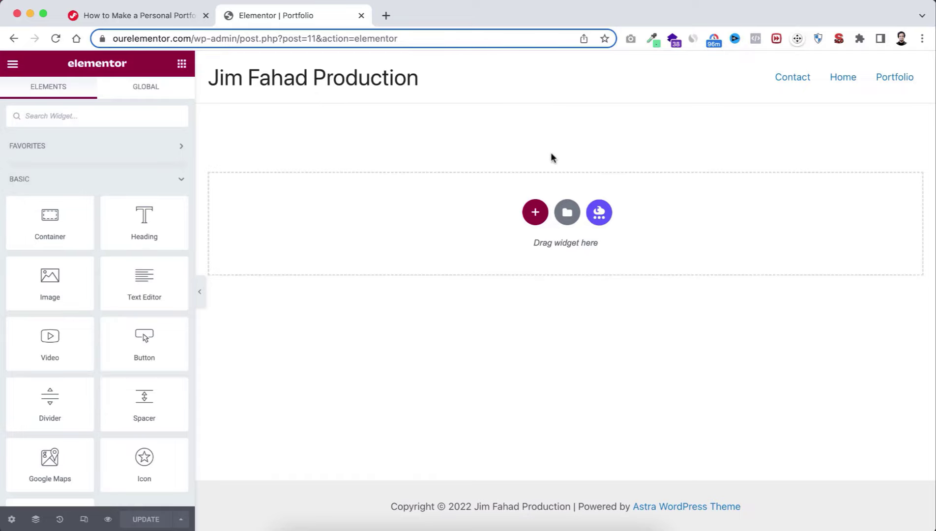
click(568, 213)
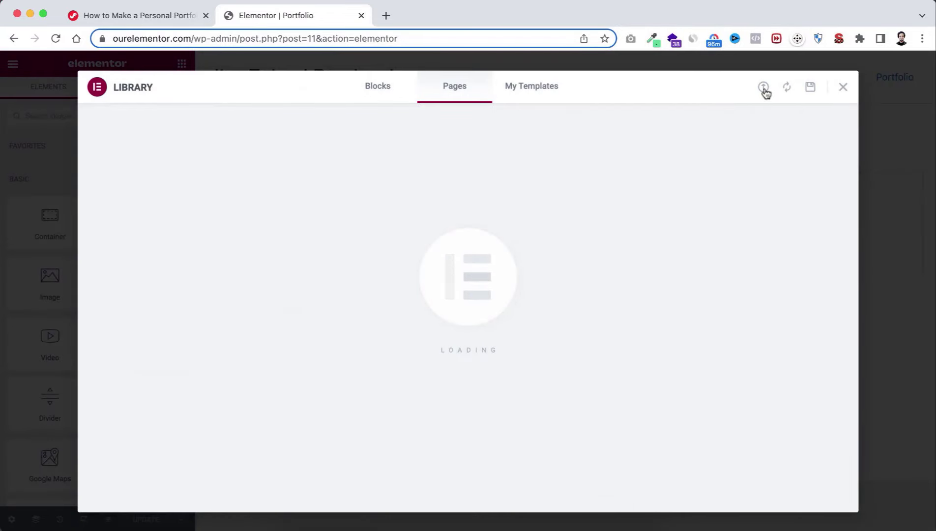
click(763, 89)
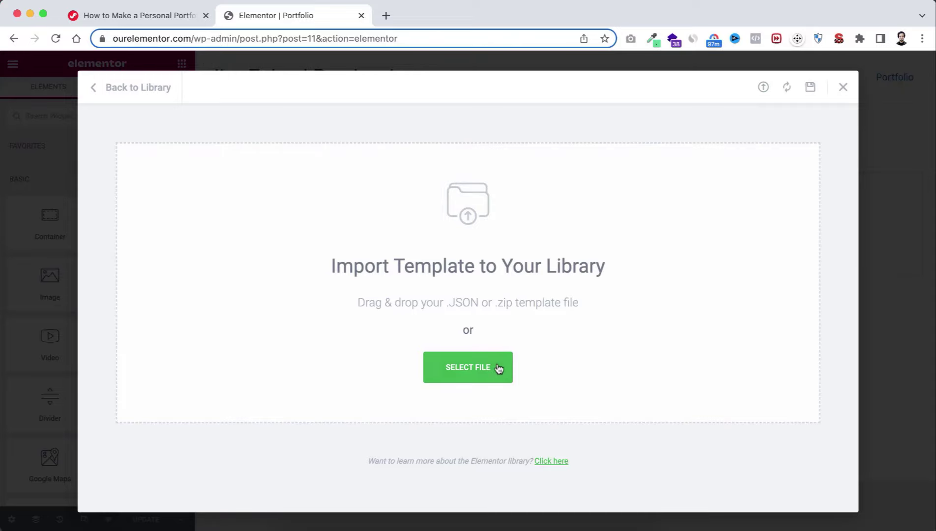
Import JFD-Portfolio.json from TEMPLATES/JFD-Freelancer and insert it, applying its page settings.
click(448, 379)
click(464, 368)
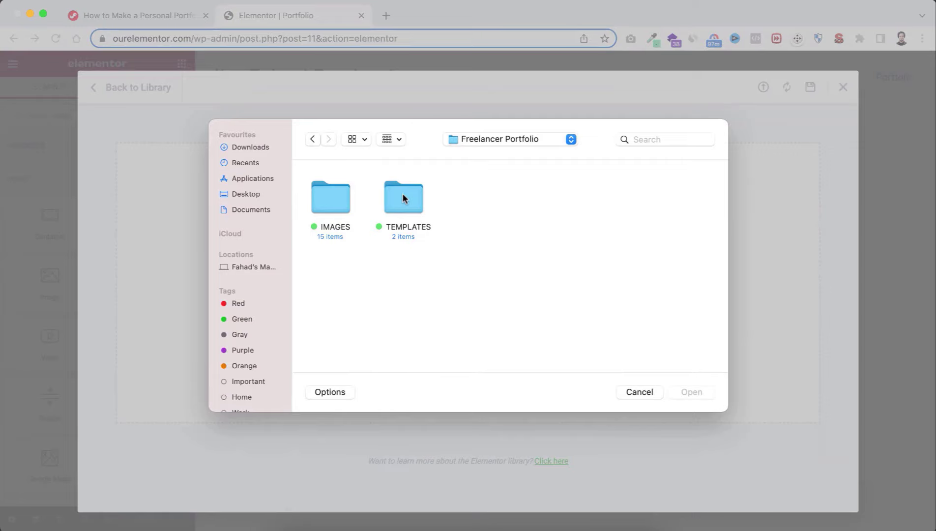
double_click(402, 196)
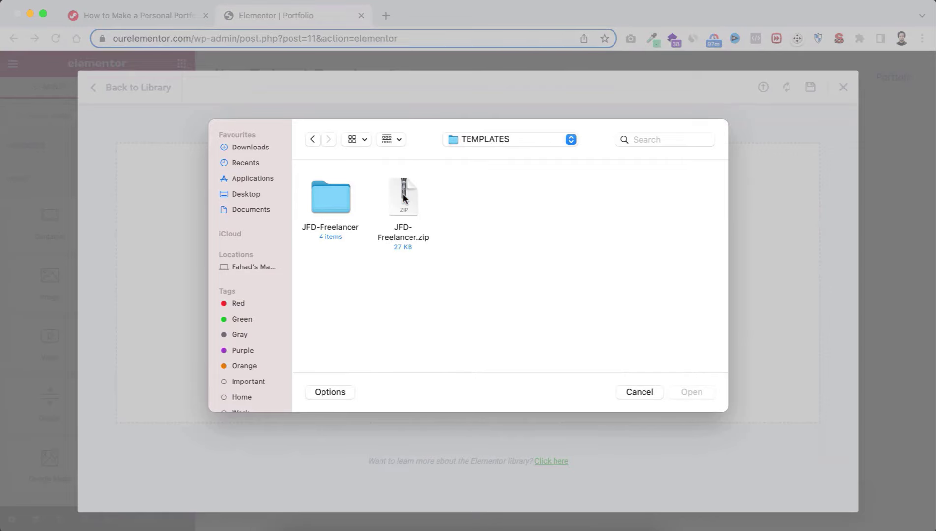
double_click(332, 196)
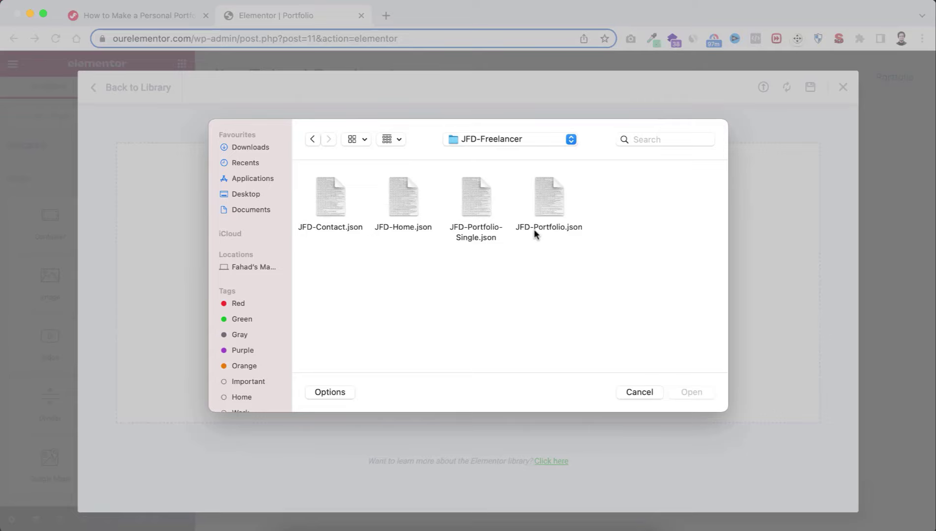
click(552, 201)
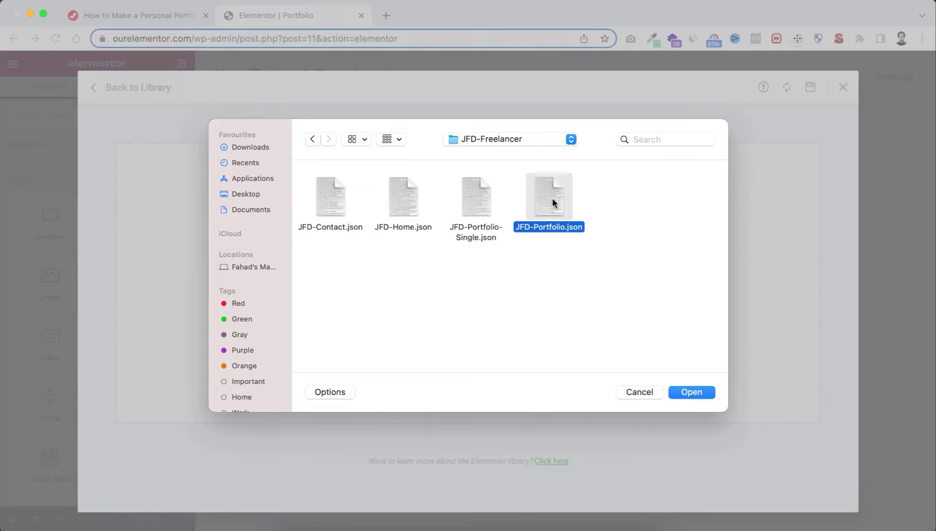
click(693, 393)
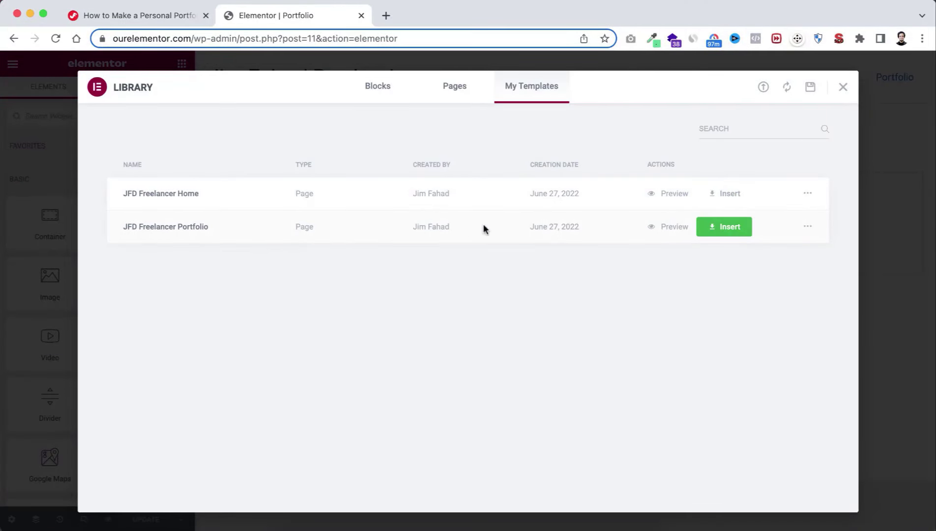
click(719, 228)
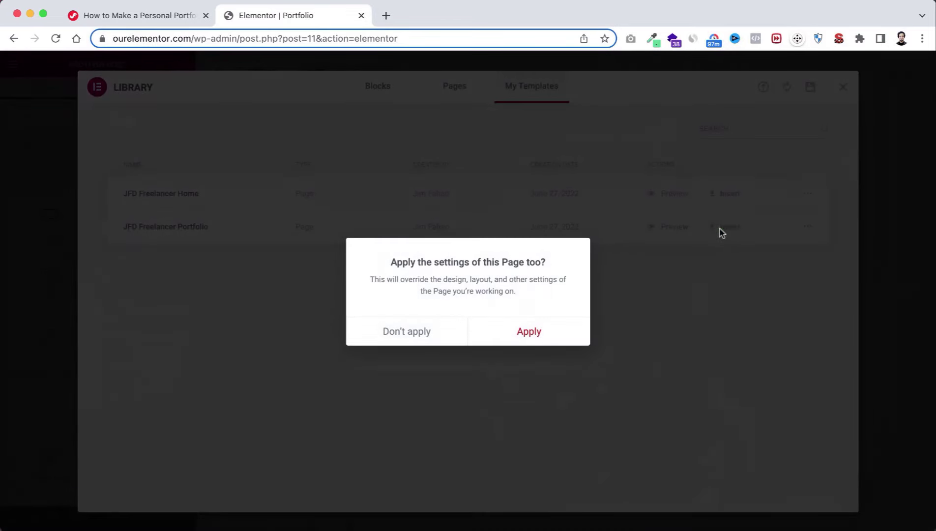
click(537, 334)
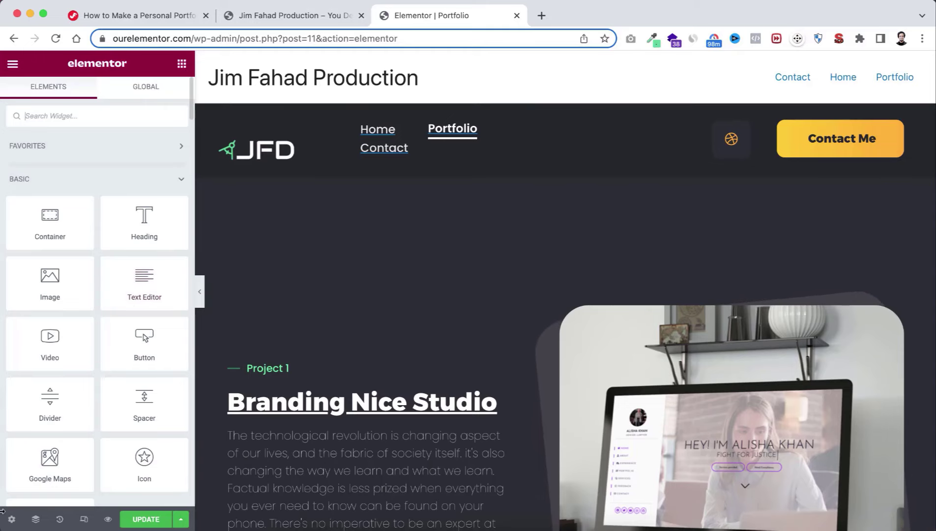
Set the Portfolio page layout to Elementor Canvas in Page Settings.
click(12, 520)
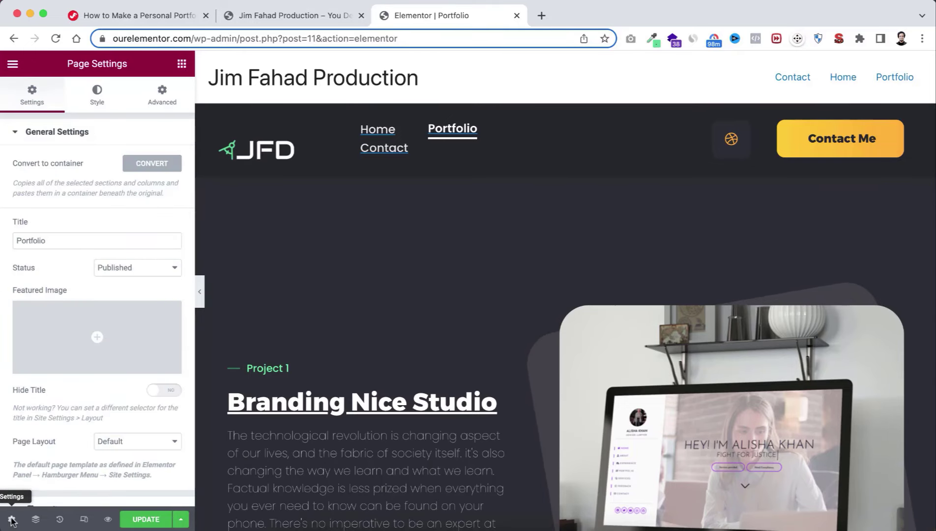
click(118, 442)
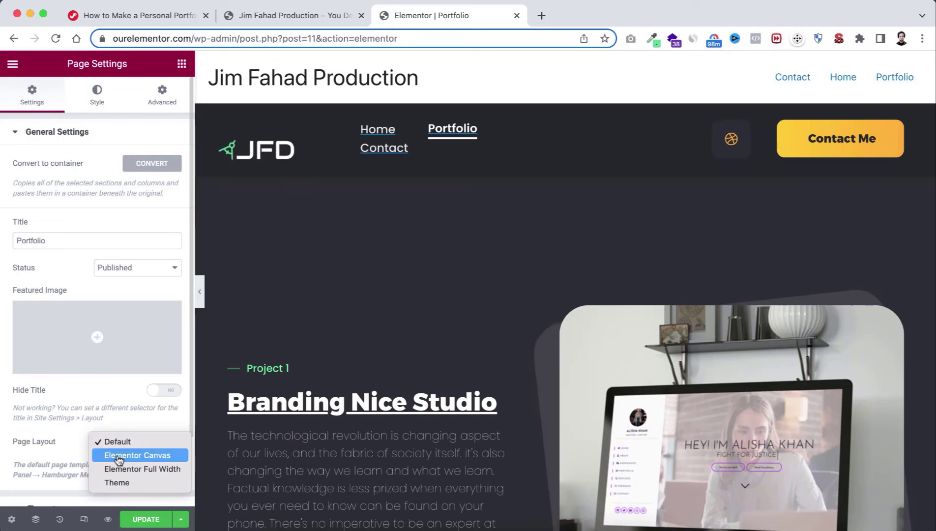
click(118, 455)
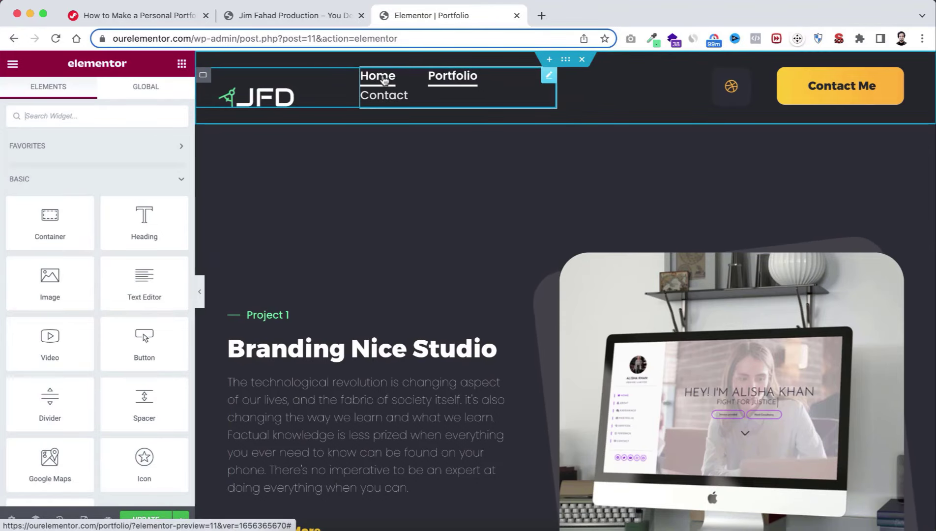
Link the header menu's Home and Portfolio items to the Home and Portfolio pages.
click(413, 82)
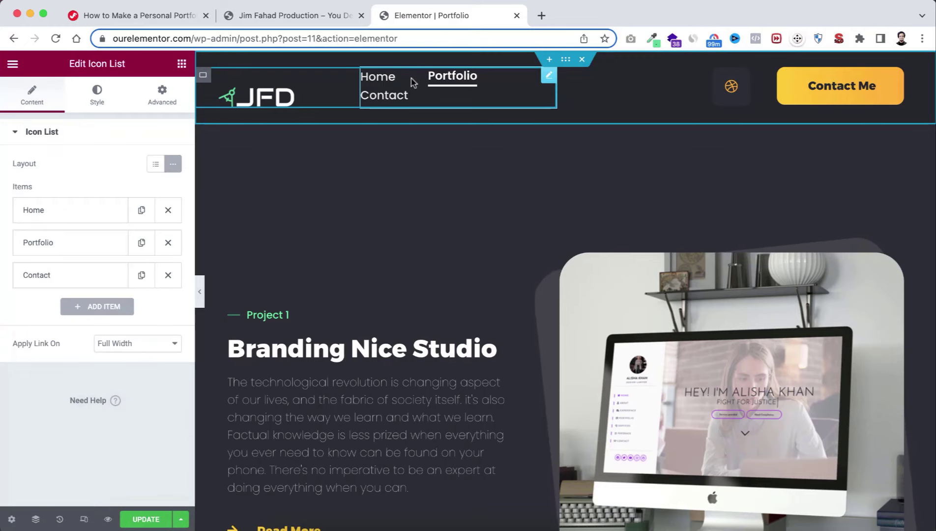
click(71, 215)
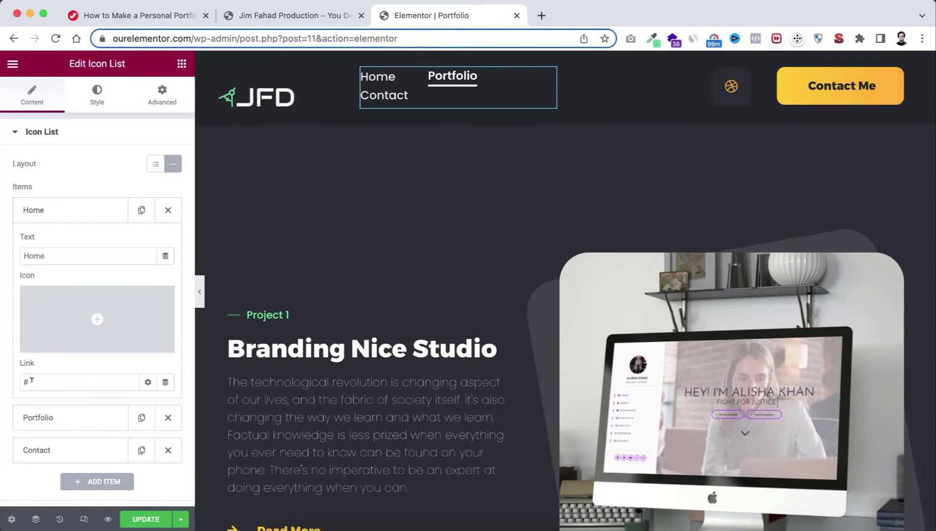
drag(30, 382, 1, 386)
text(Ho)
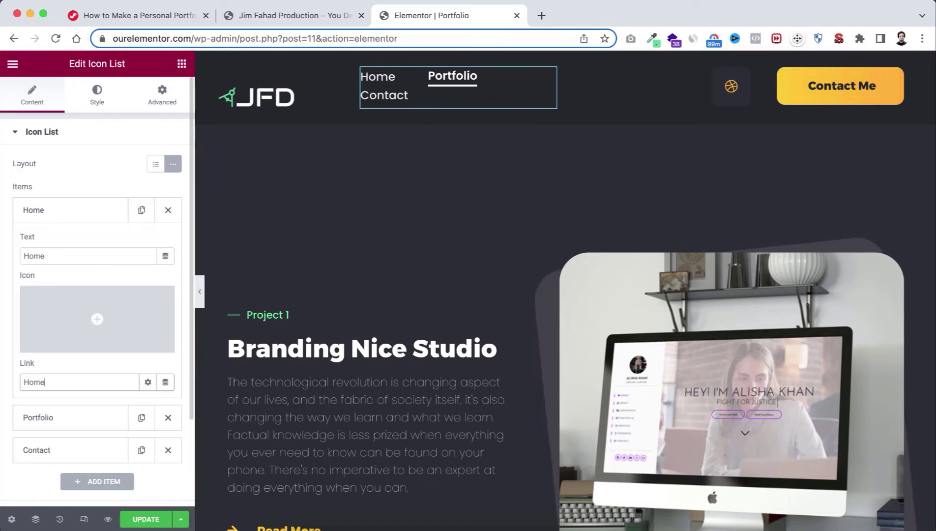
text(me)
click(55, 408)
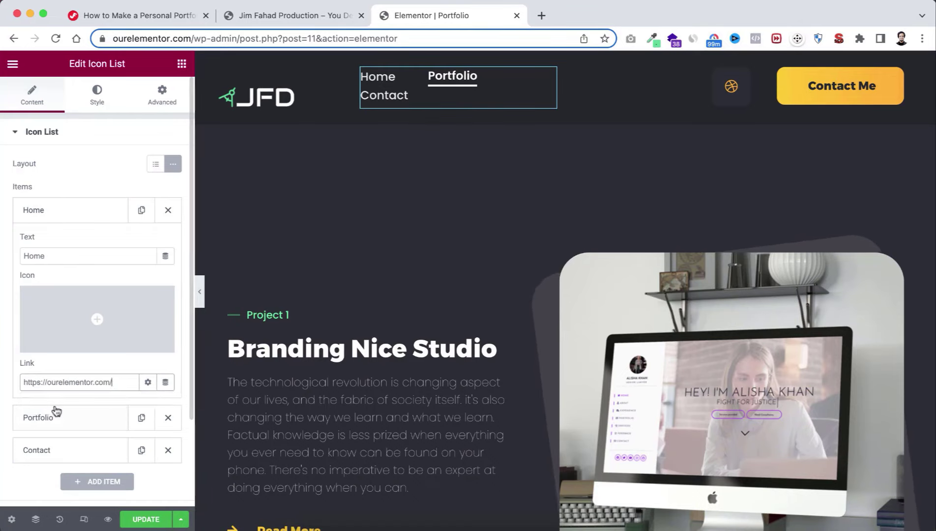
click(56, 417)
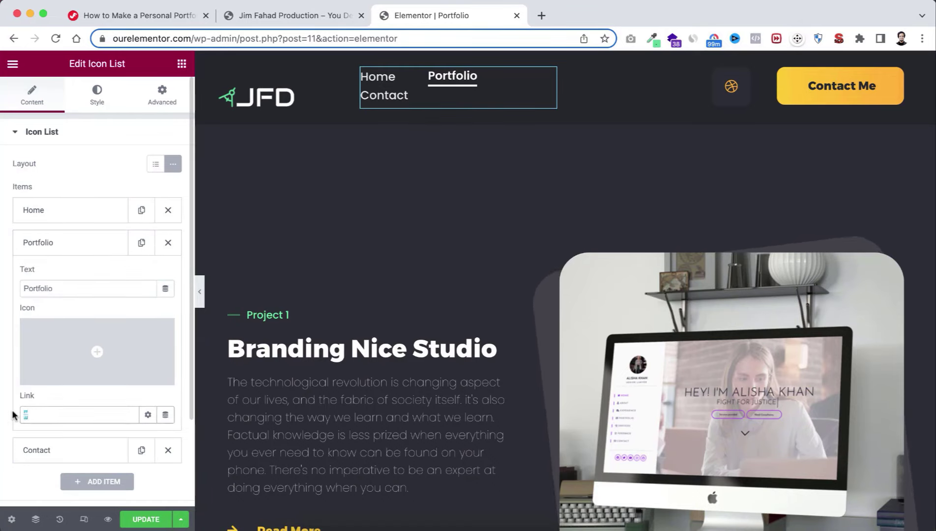
text(Portfolio)
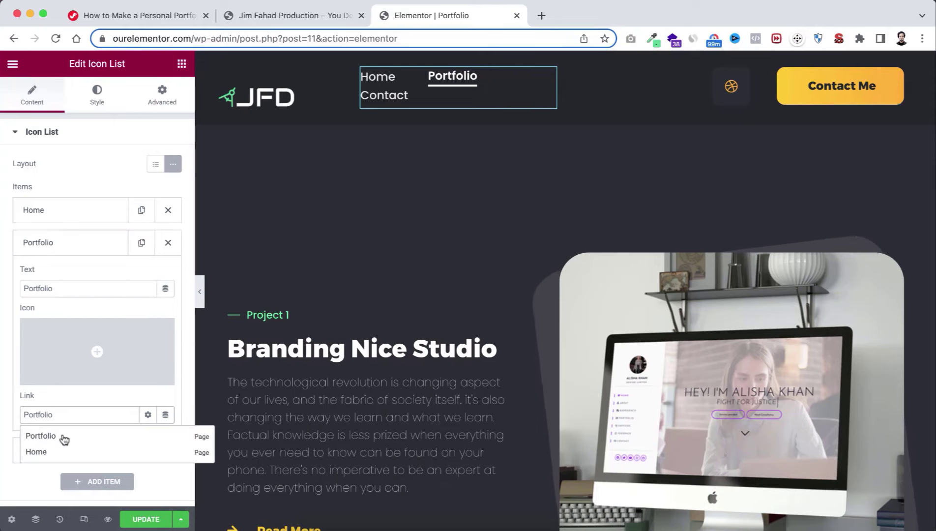
click(62, 433)
Link the header menu's Contact item to the Contact page.
click(47, 441)
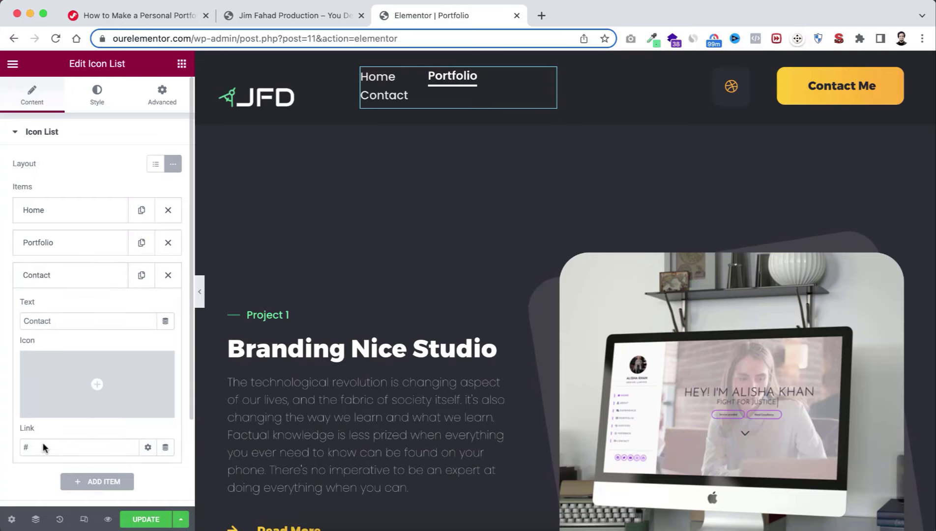
click(35, 445)
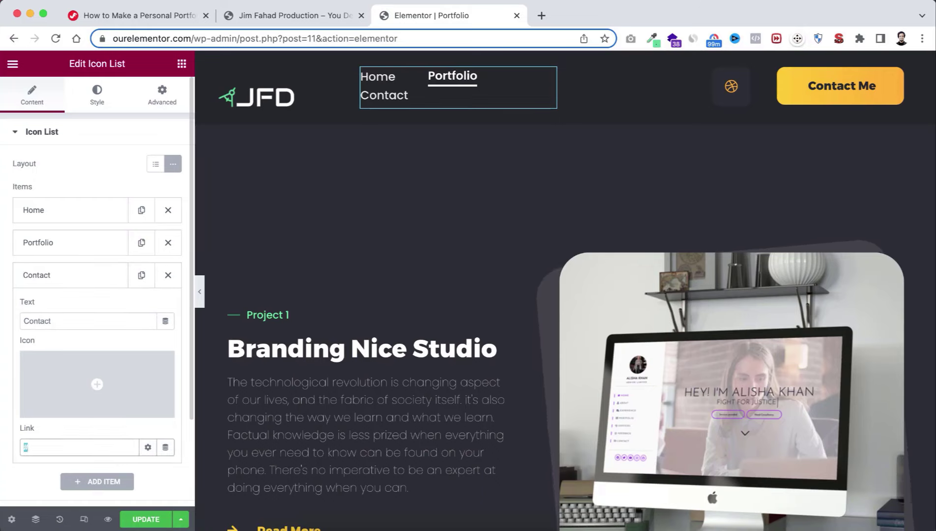
text(Contact)
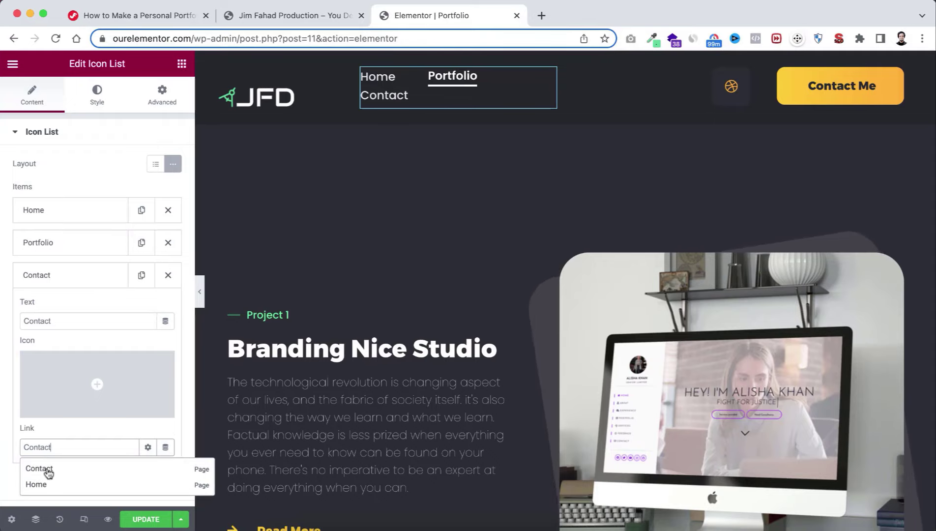
click(52, 471)
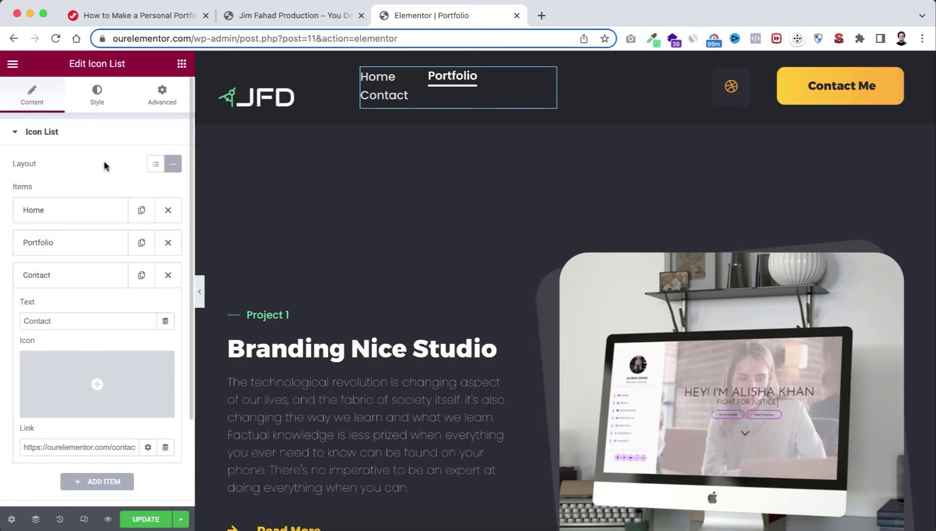
scroll(541, 334, down, 3)
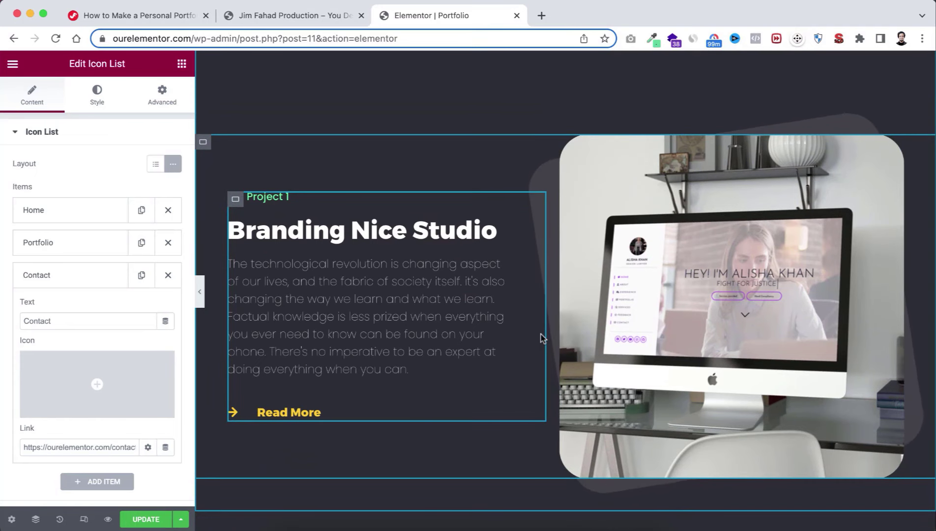
Switch to the Jim Fahad Production tab and scroll the live homepage through its Project sections.
click(300, 16)
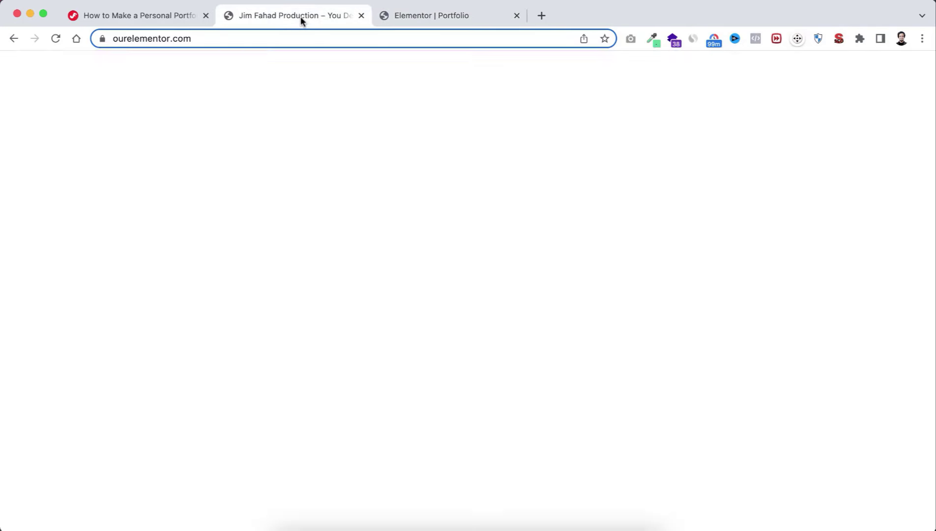
scroll(434, 366, down, 3)
scroll(433, 374, down, 15)
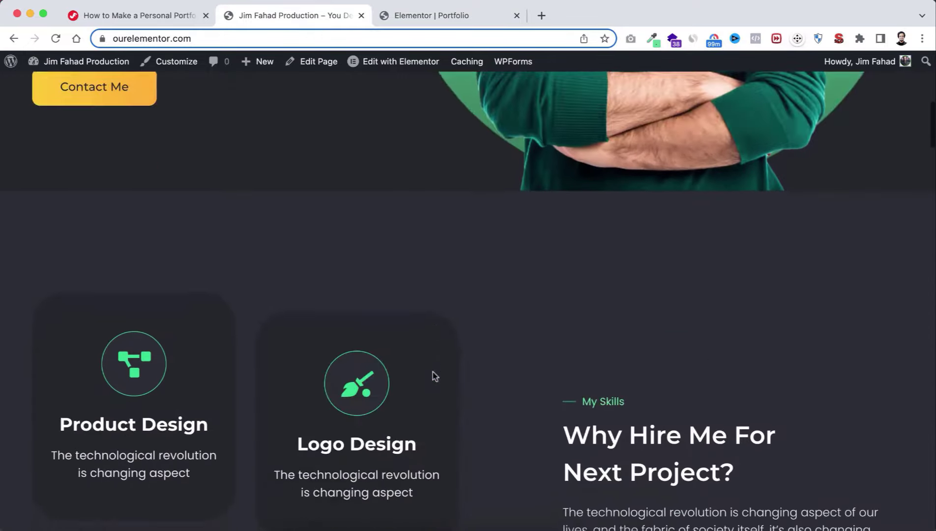
scroll(434, 376, down, 2)
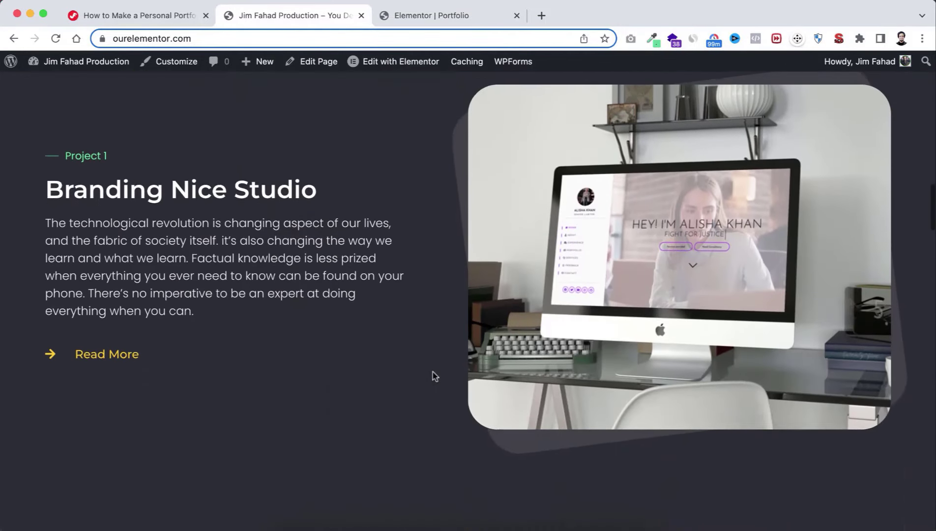
scroll(434, 376, up, 1)
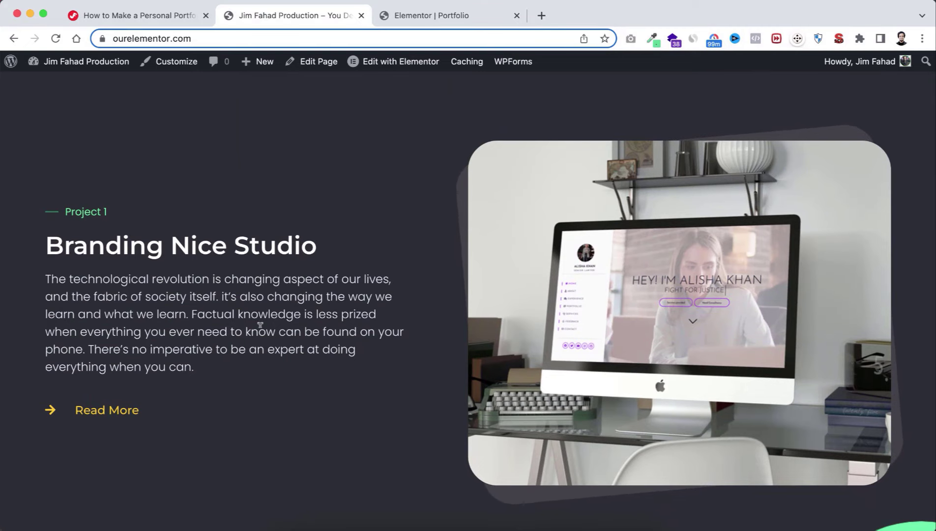
scroll(533, 234, up, 1)
scroll(529, 232, up, 2)
scroll(530, 232, down, 4)
scroll(441, 324, down, 10)
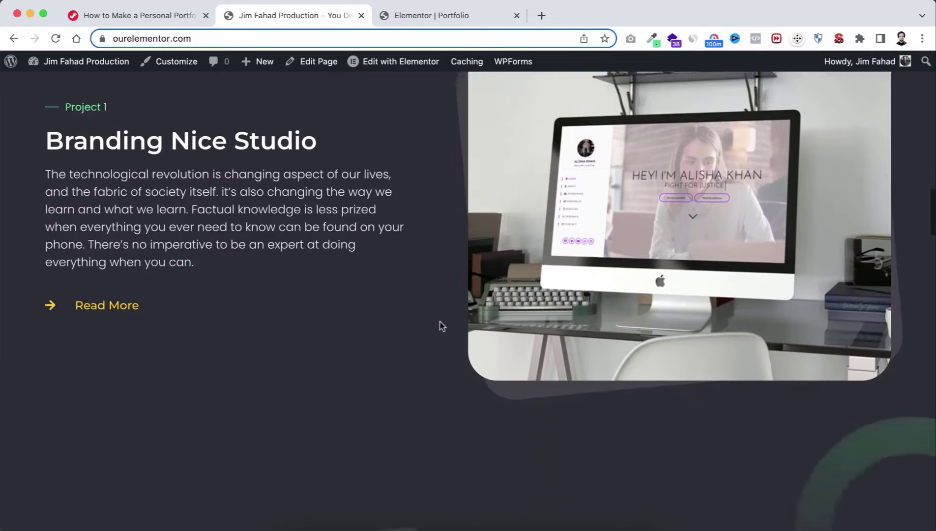
scroll(441, 325, down, 12)
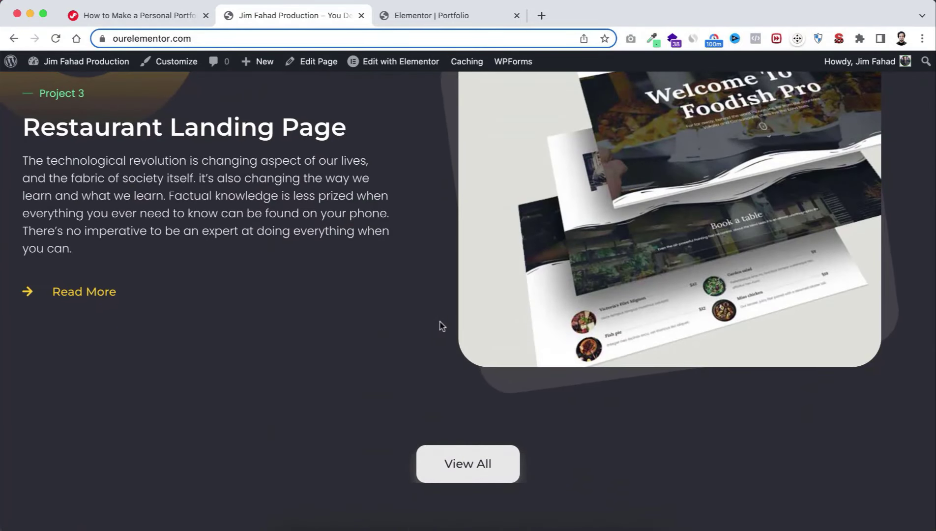
scroll(441, 324, up, 8)
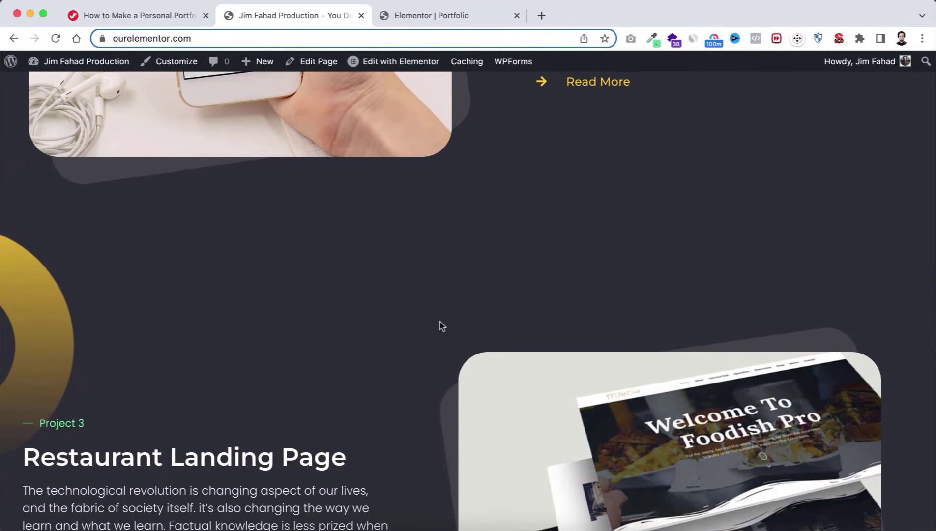
scroll(441, 325, down, 8)
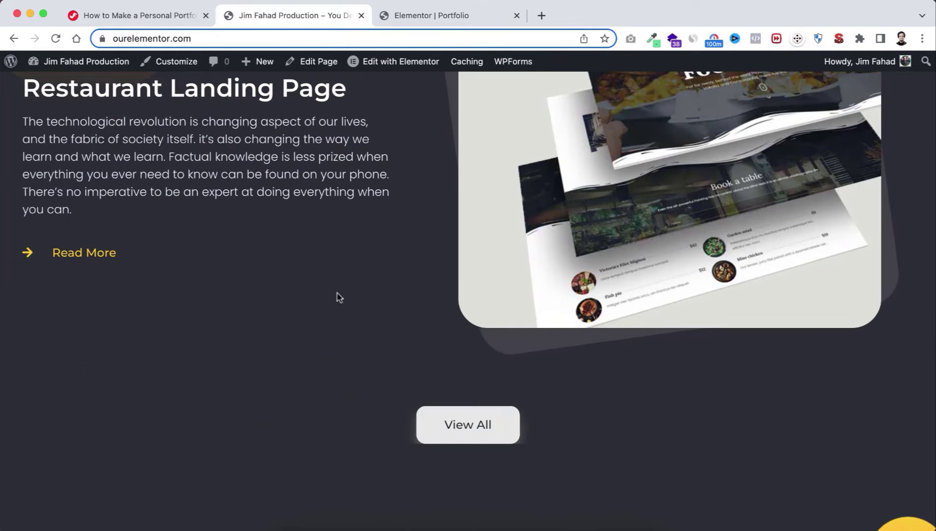
Return to the Portfolio editor tab and scroll through the project sections.
click(438, 14)
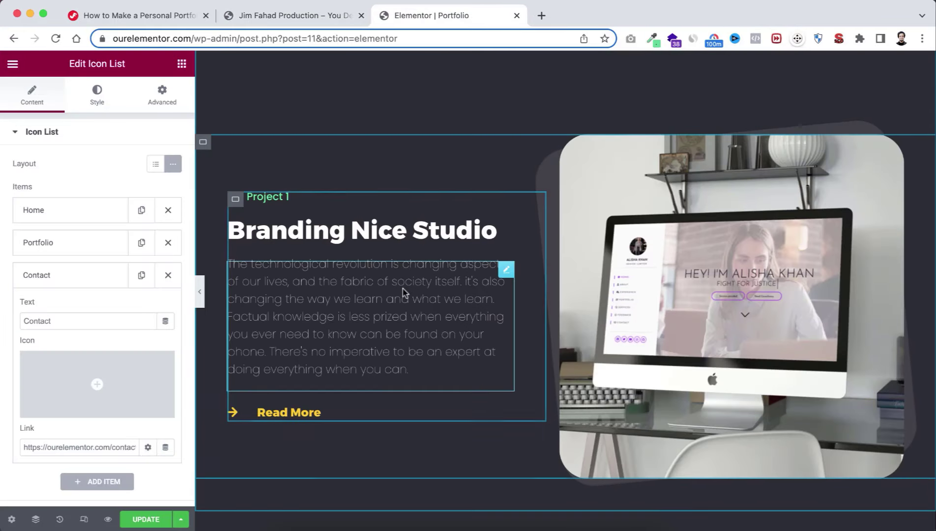
scroll(532, 302, down, 10)
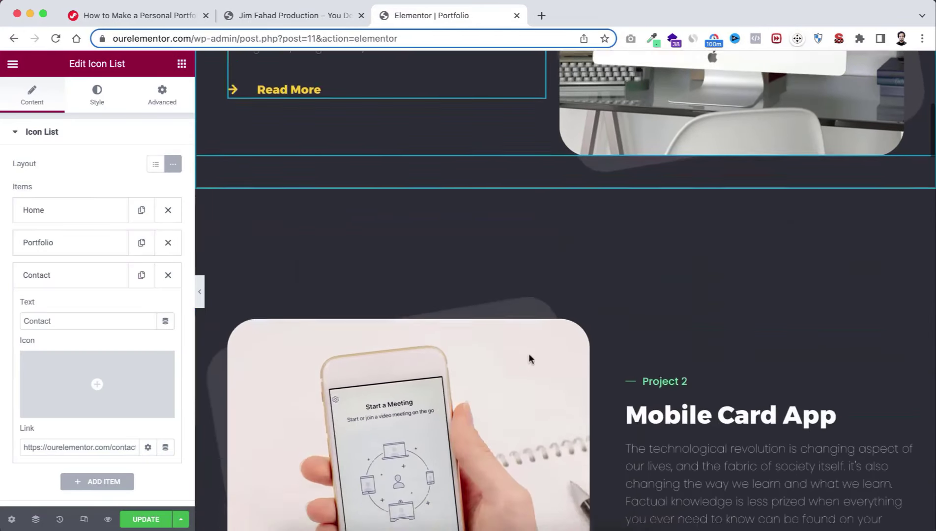
scroll(531, 358, down, 15)
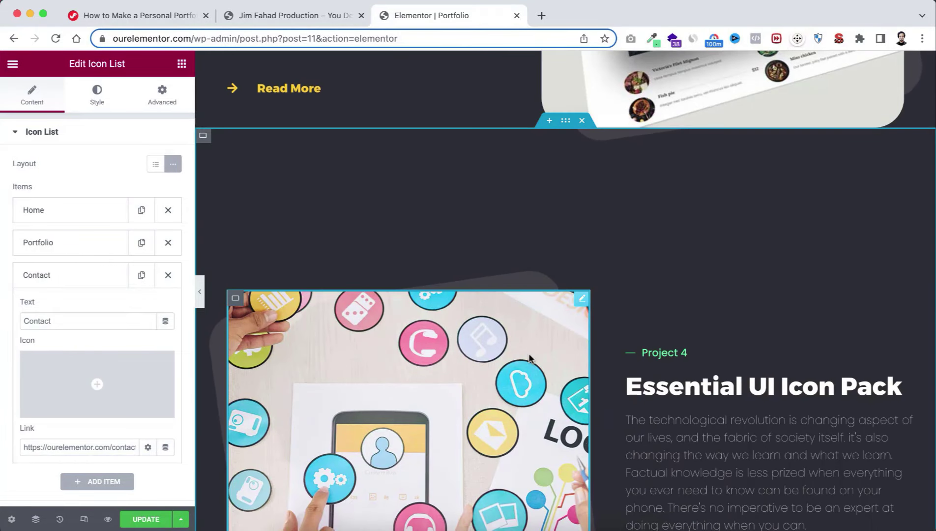
scroll(530, 358, down, 5)
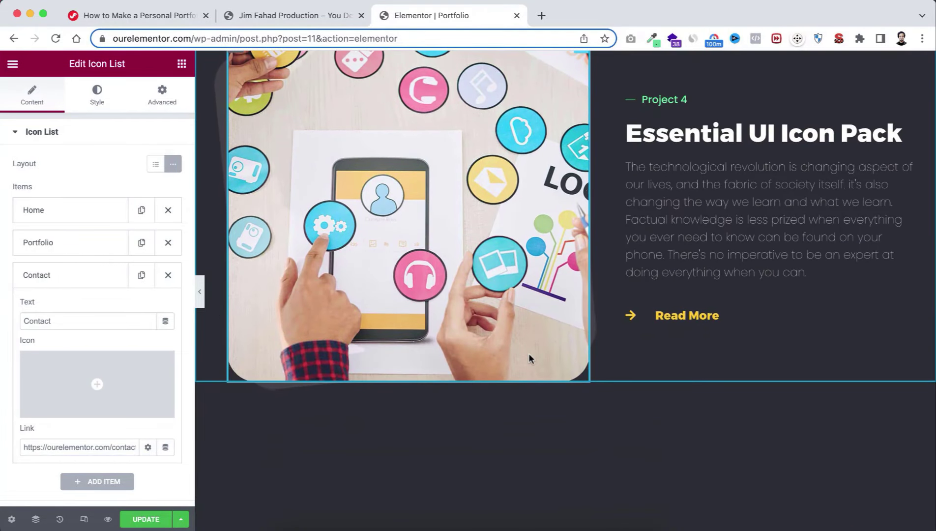
scroll(528, 353, down, 8)
scroll(530, 354, down, 9)
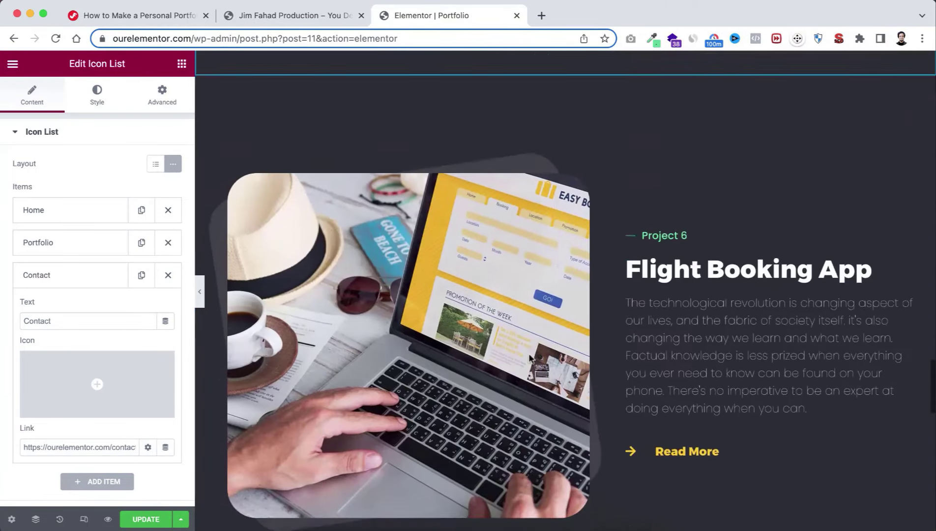
scroll(530, 358, down, 3)
scroll(479, 290, up, 1)
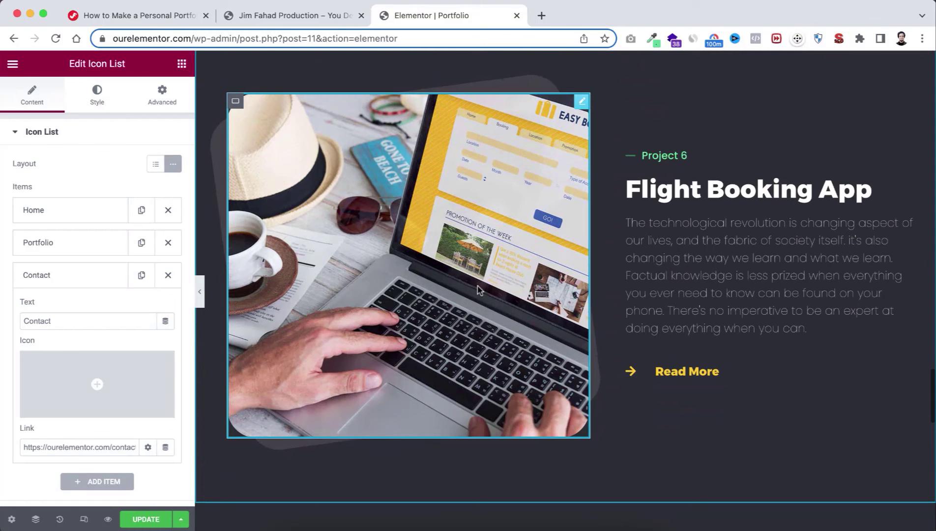
Inspect the Flight Booking App and Mobile Card App headings and Project 2's Read More button.
click(599, 197)
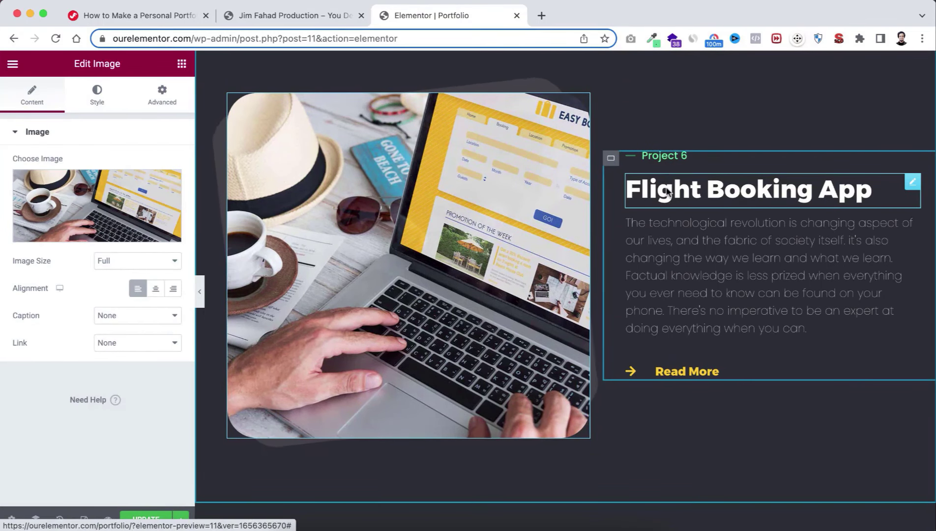
click(667, 192)
scroll(592, 94, up, 20)
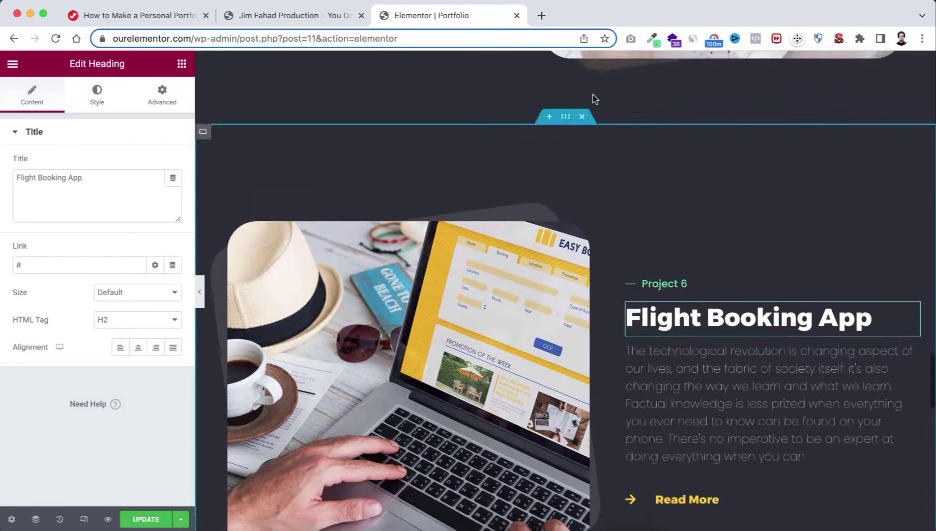
scroll(593, 98, up, 6)
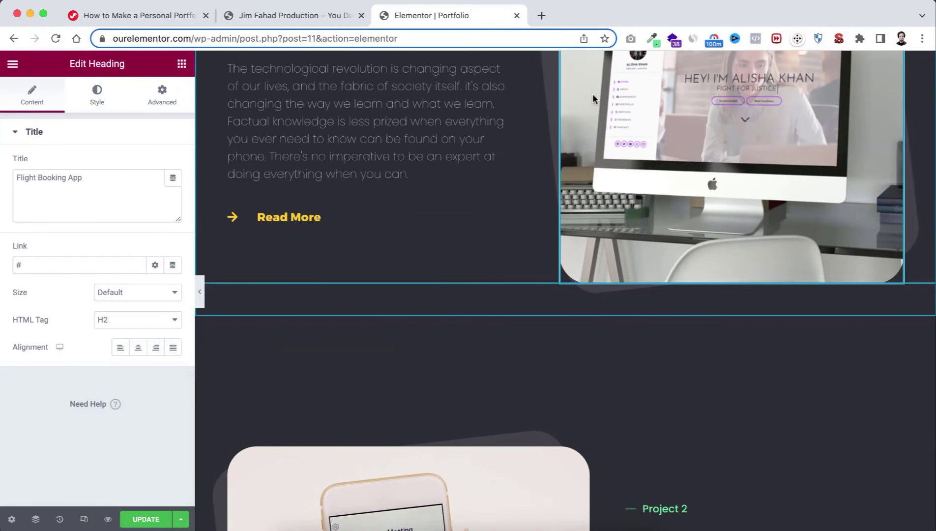
scroll(592, 94, down, 5)
scroll(594, 98, down, 1)
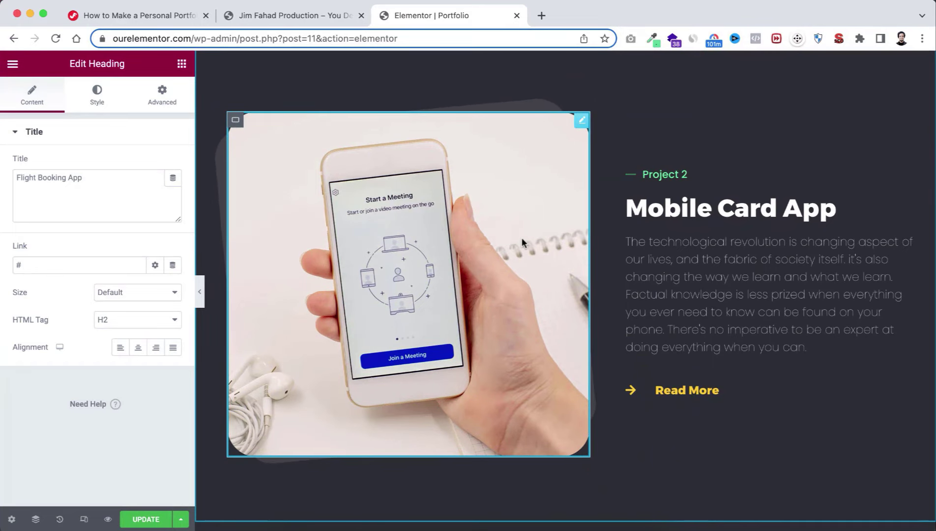
click(685, 209)
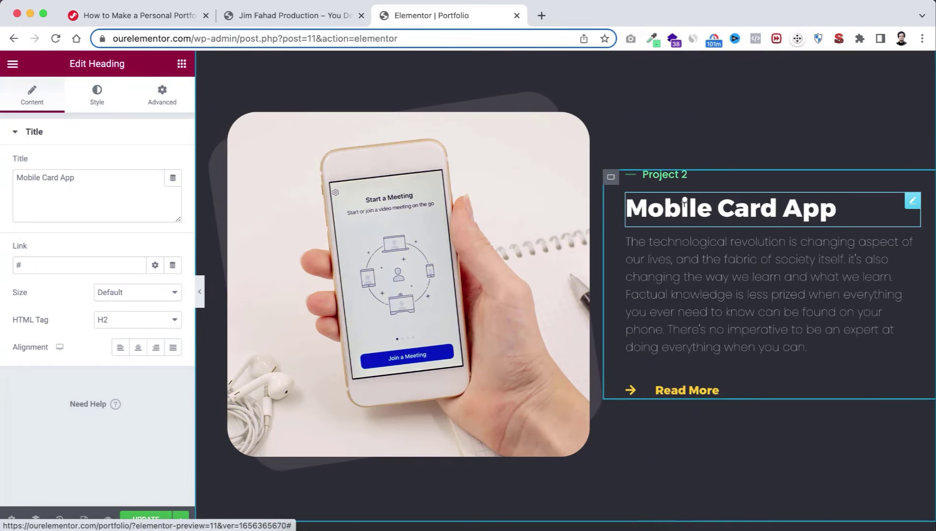
drag(22, 265, 9, 270)
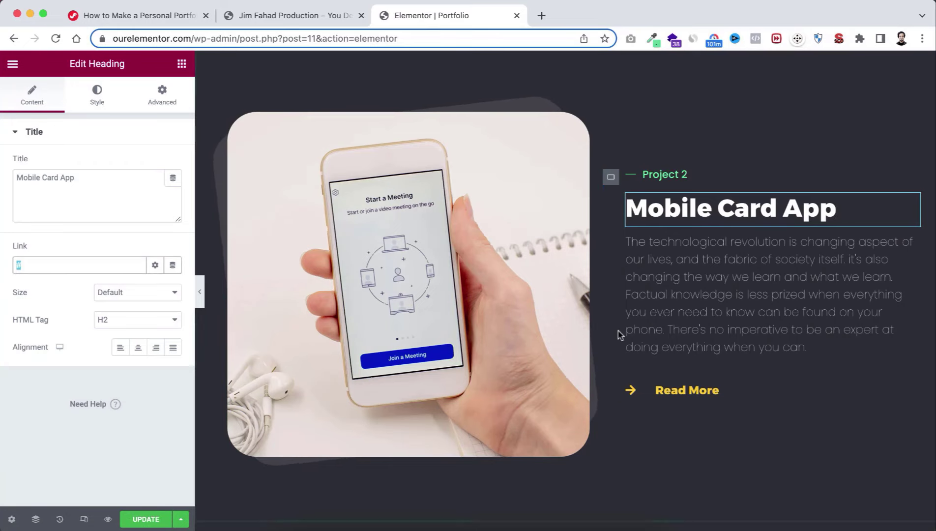
click(685, 389)
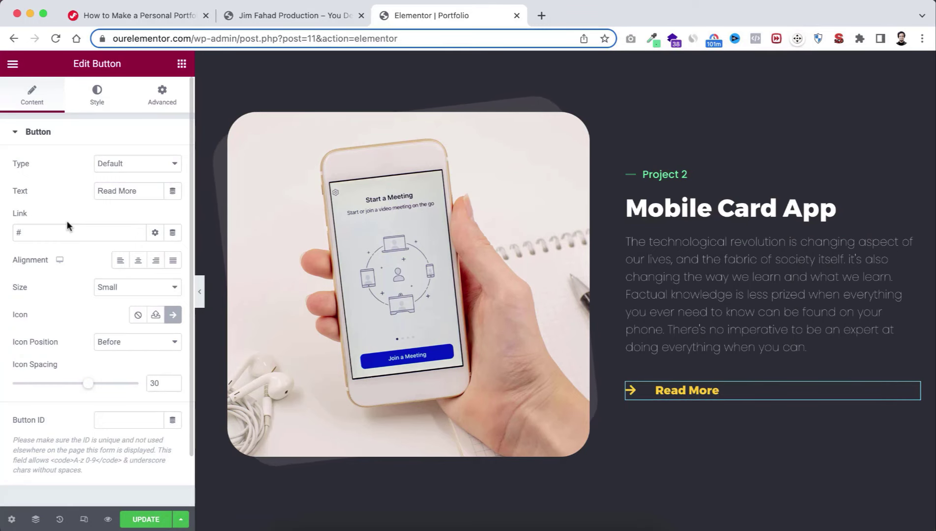
Save the Portfolio page with UPDATE and open the Elementor main menu.
scroll(555, 212, up, 5)
scroll(555, 216, up, 5)
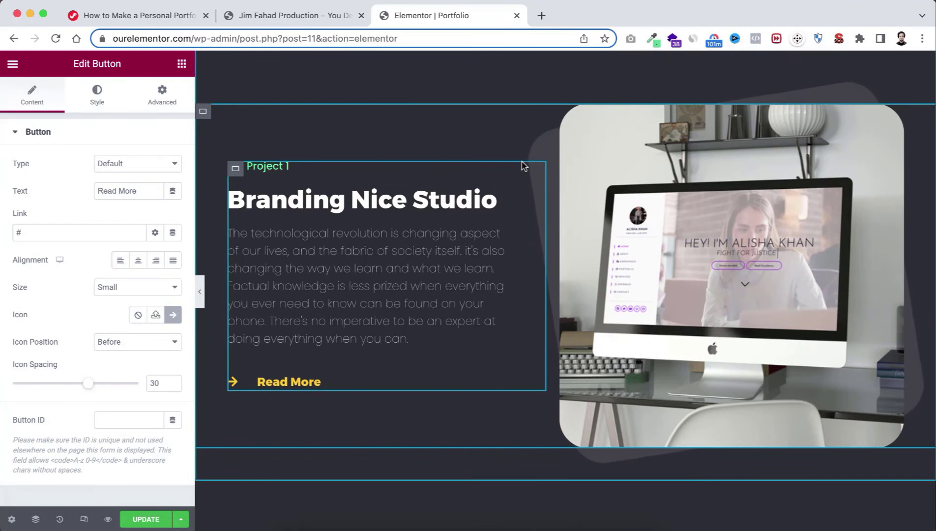
scroll(524, 166, up, 3)
scroll(524, 166, down, 2)
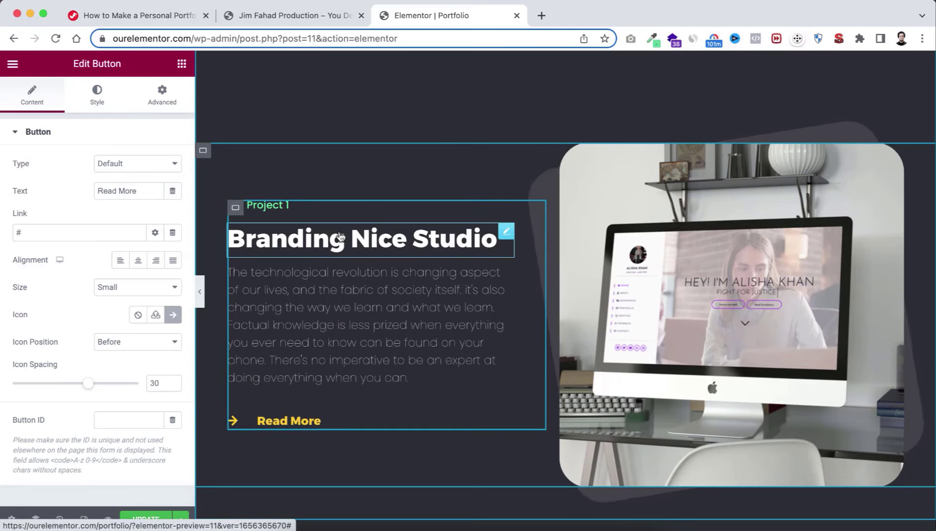
scroll(341, 238, down, 8)
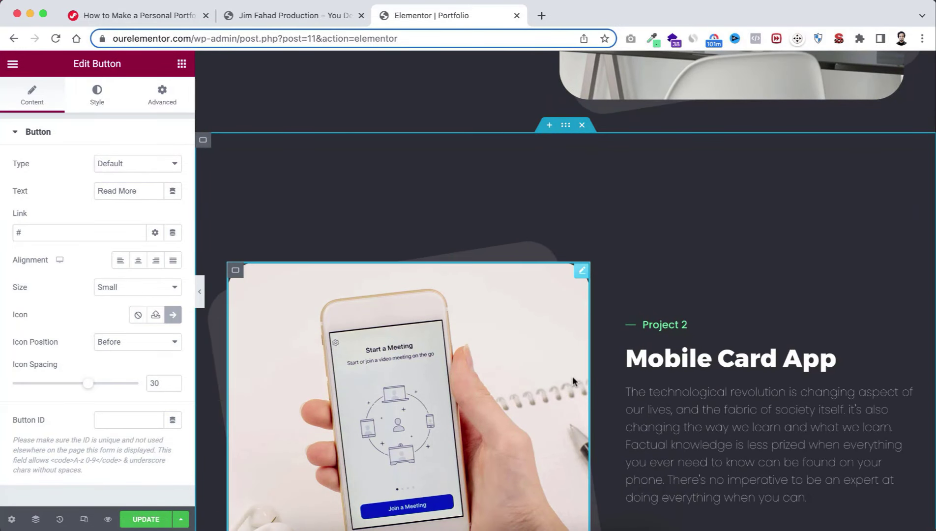
scroll(573, 376, down, 10)
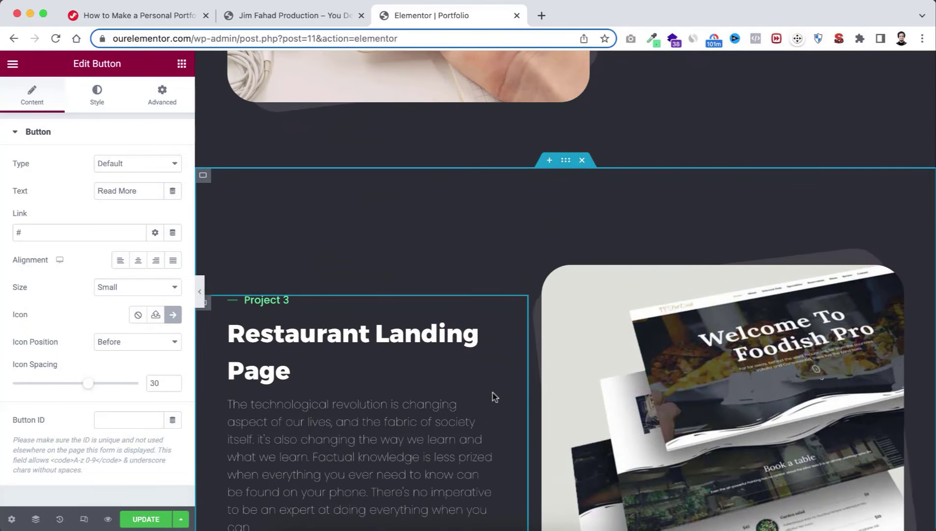
scroll(494, 395, up, 1)
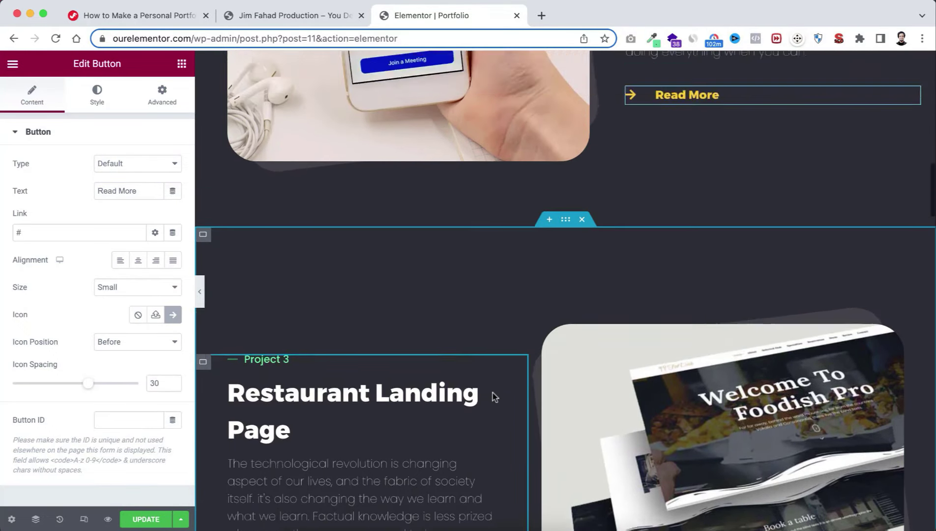
scroll(494, 395, up, 3)
scroll(493, 396, down, 11)
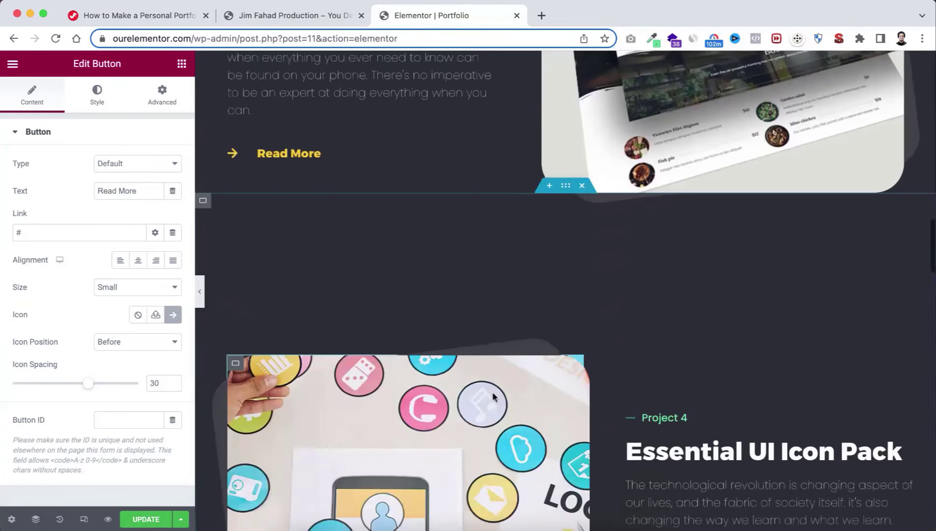
scroll(492, 392, down, 5)
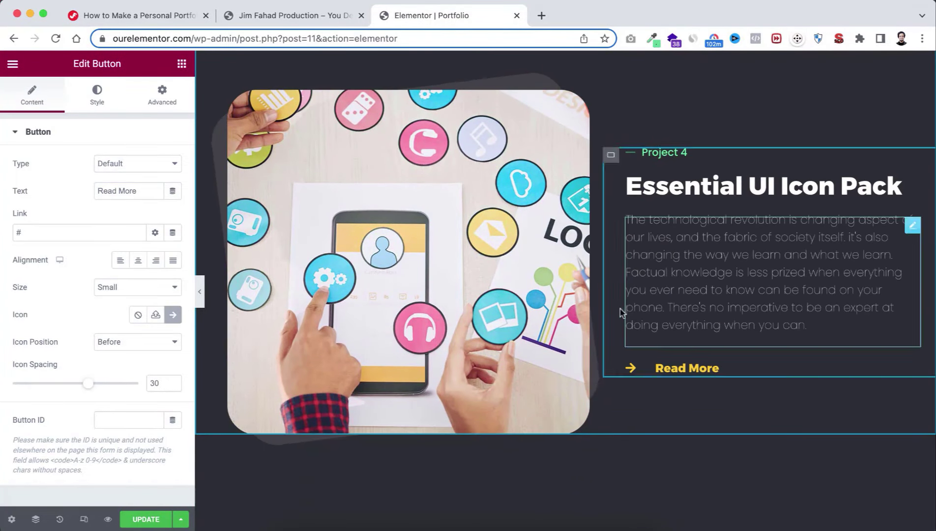
scroll(481, 196, up, 8)
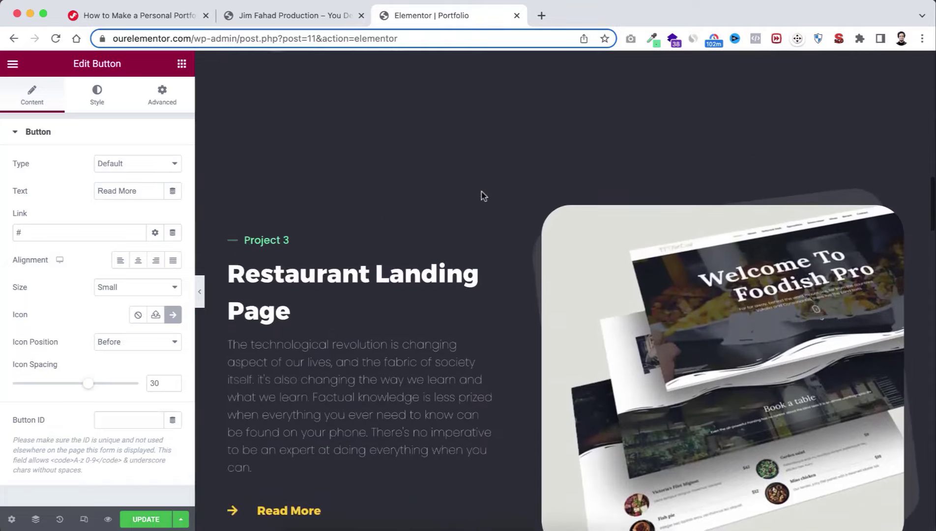
scroll(481, 195, up, 6)
scroll(481, 195, up, 2)
scroll(481, 195, up, 1)
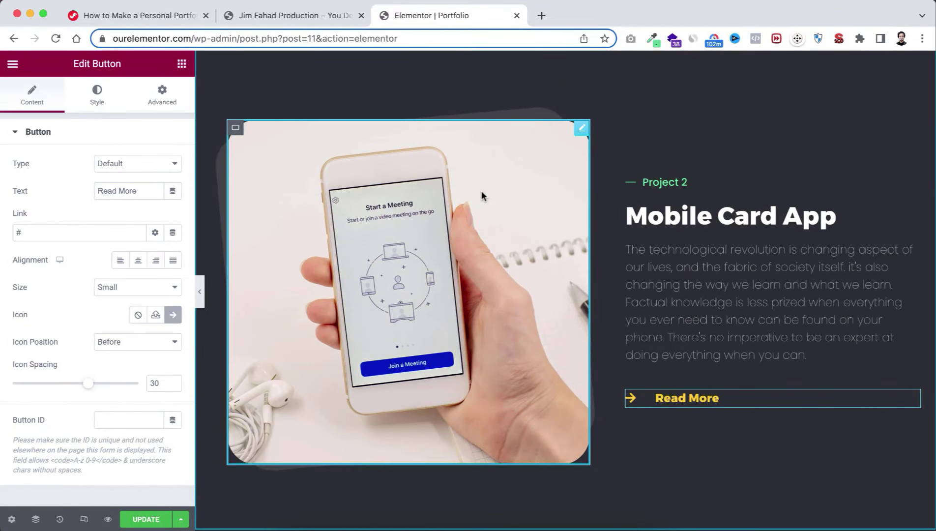
scroll(481, 196, up, 9)
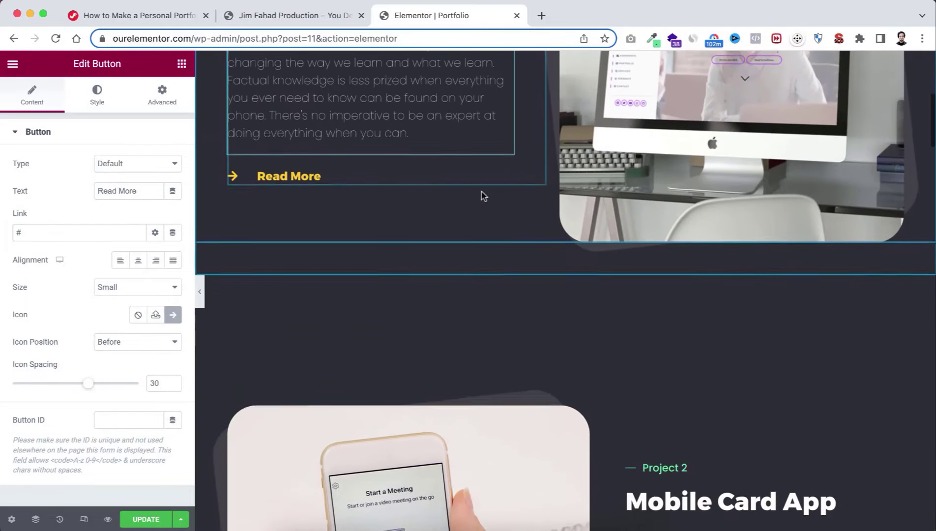
click(142, 520)
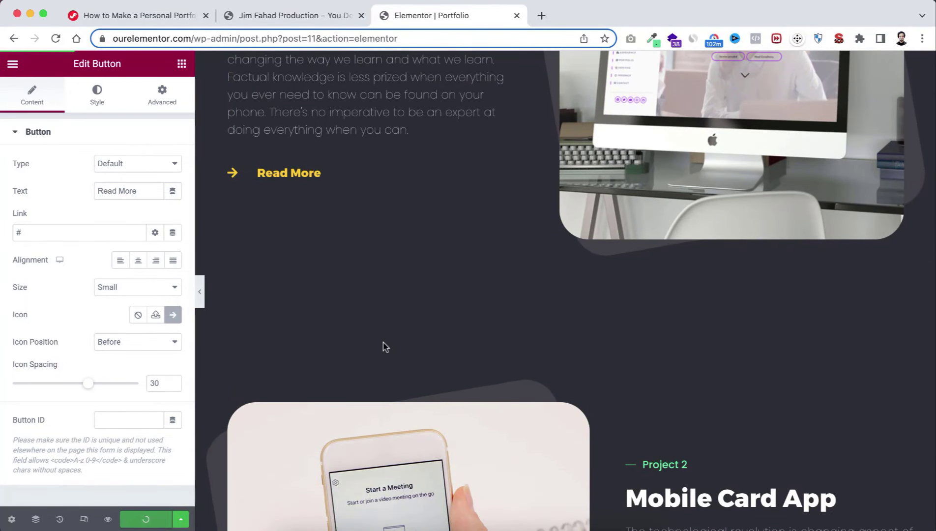
scroll(385, 347, up, 11)
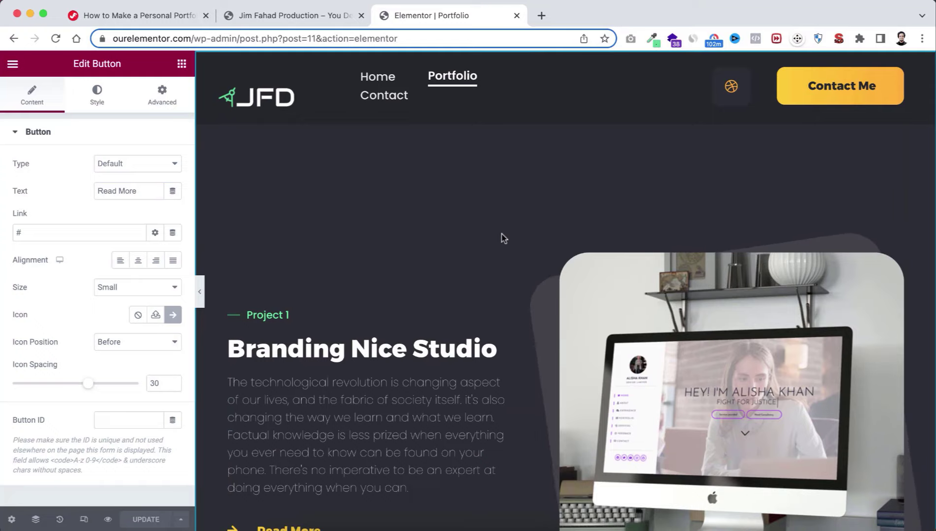
click(13, 63)
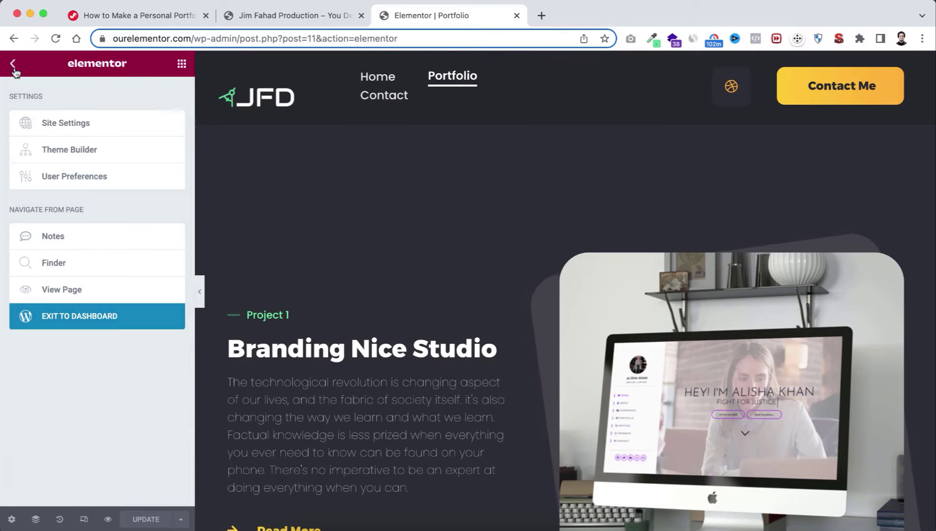
Open Exit to Dashboard in a new tab and place it left of the Elementor tab.
right_click(73, 322)
click(120, 296)
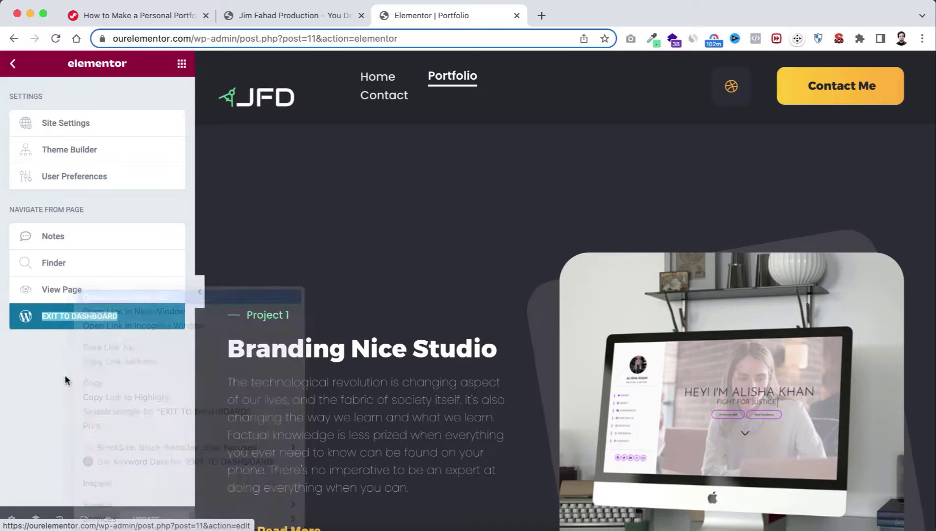
click(574, 16)
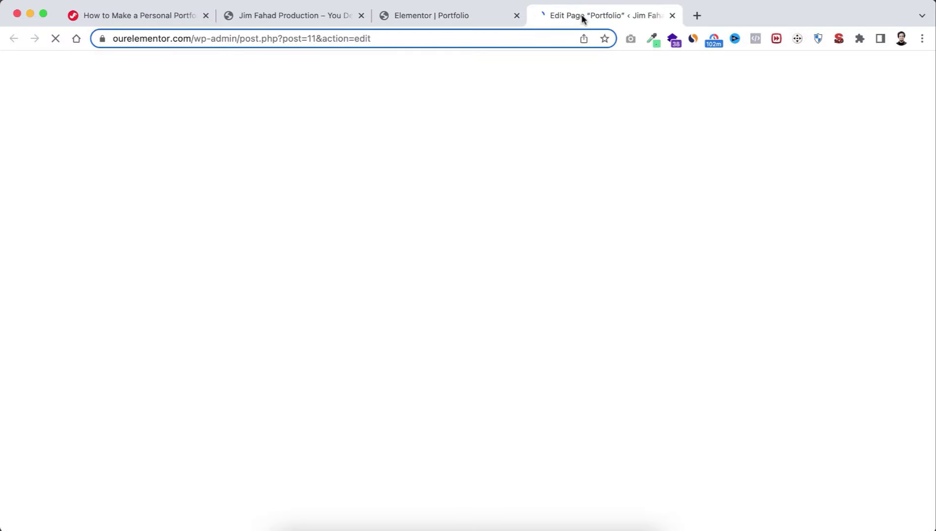
drag(580, 18, 426, 25)
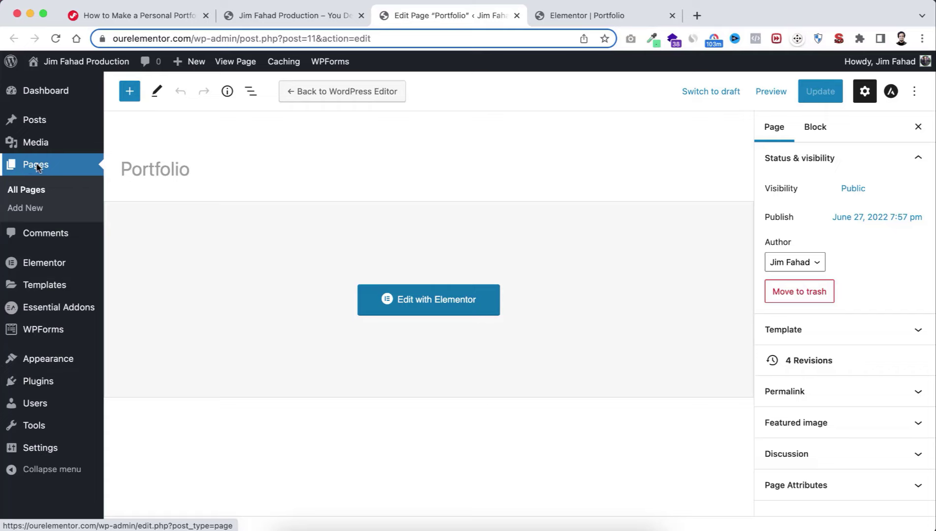
Add a new page titled 'Portfolio 1', publish it, and launch Edit with Elementor.
click(35, 209)
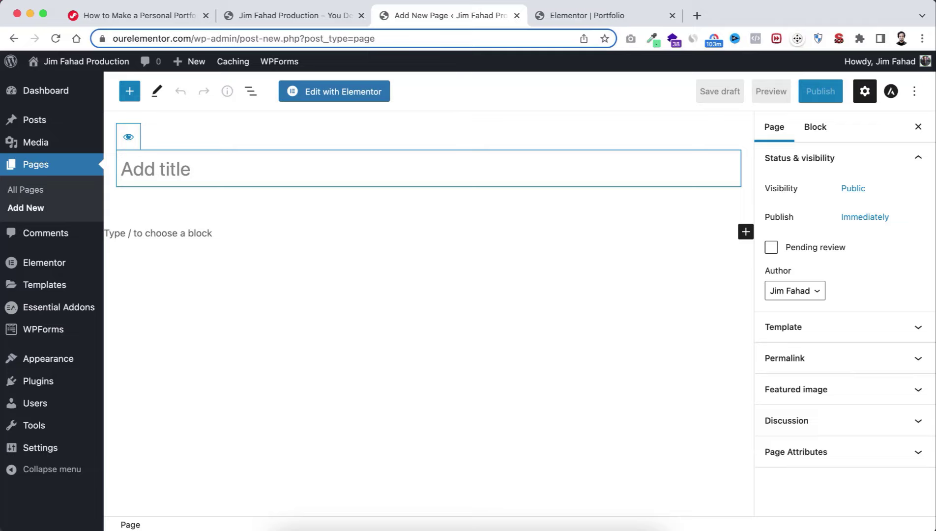
text(Portfolio 1)
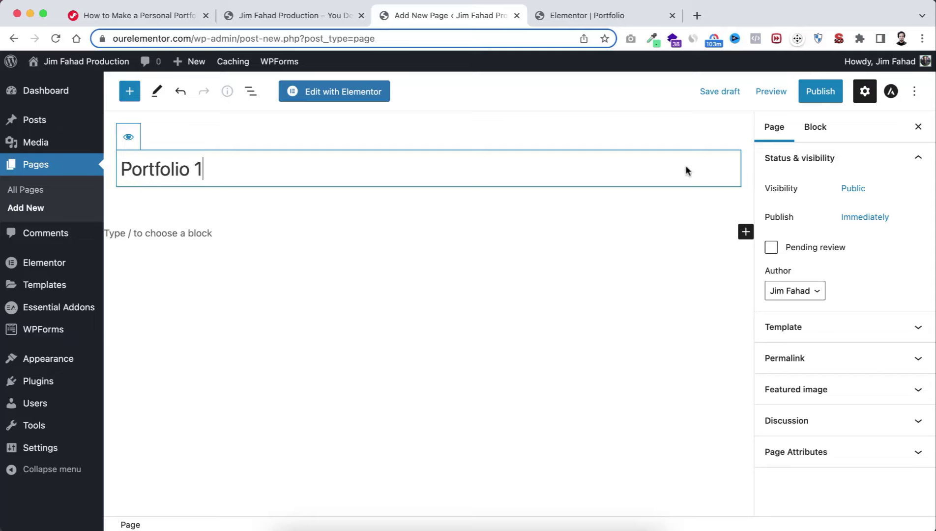
click(820, 92)
click(801, 93)
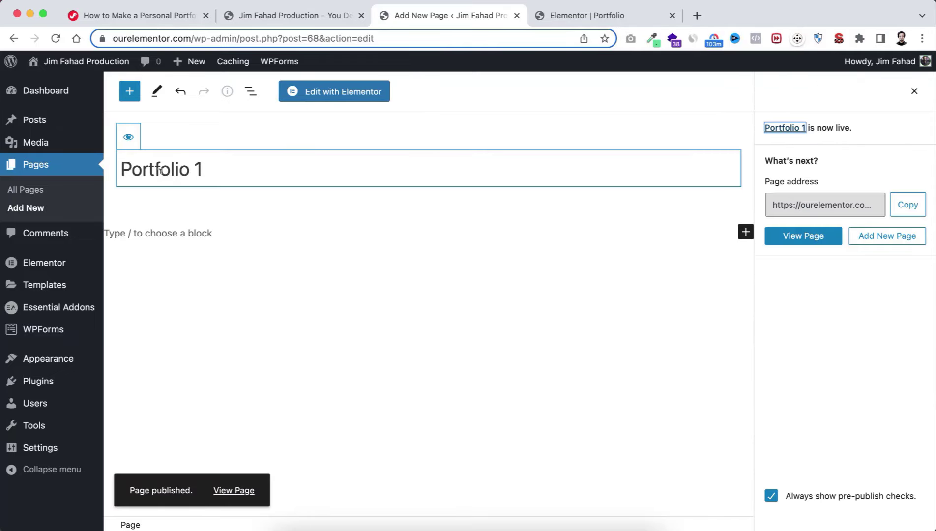
click(323, 95)
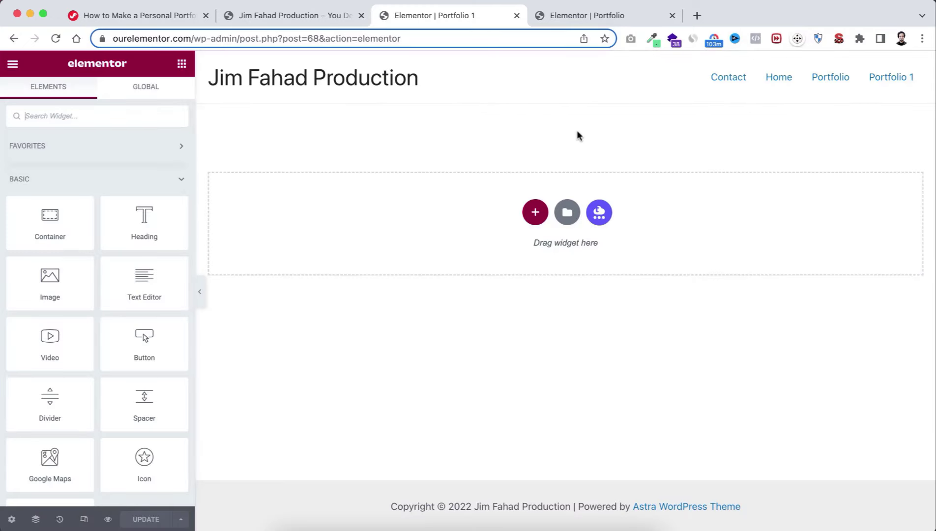
Import JFD-Portfolio-Single.json into the library and insert it into the Portfolio 1 page.
click(569, 211)
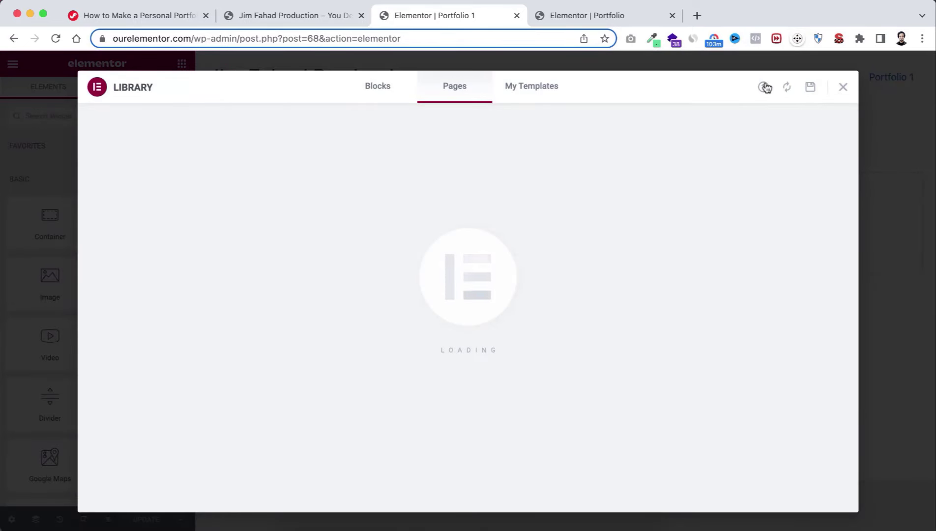
click(763, 87)
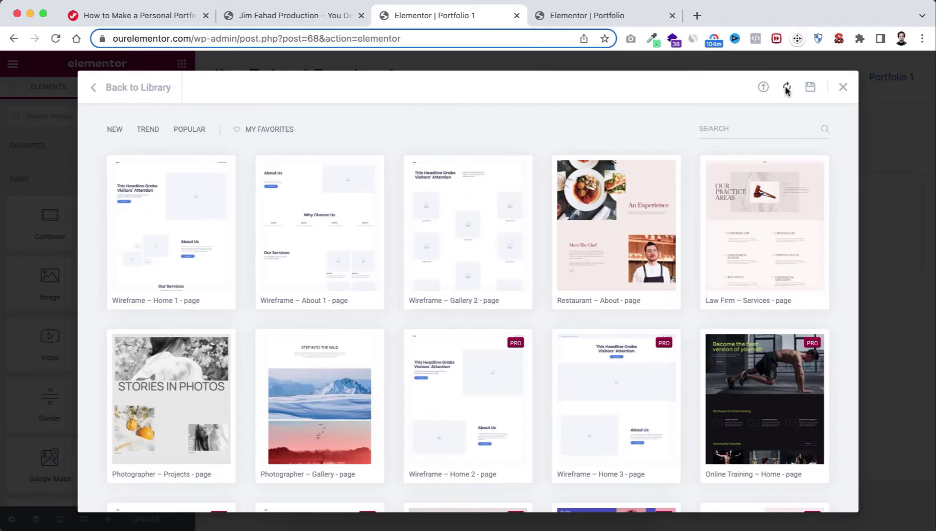
click(787, 87)
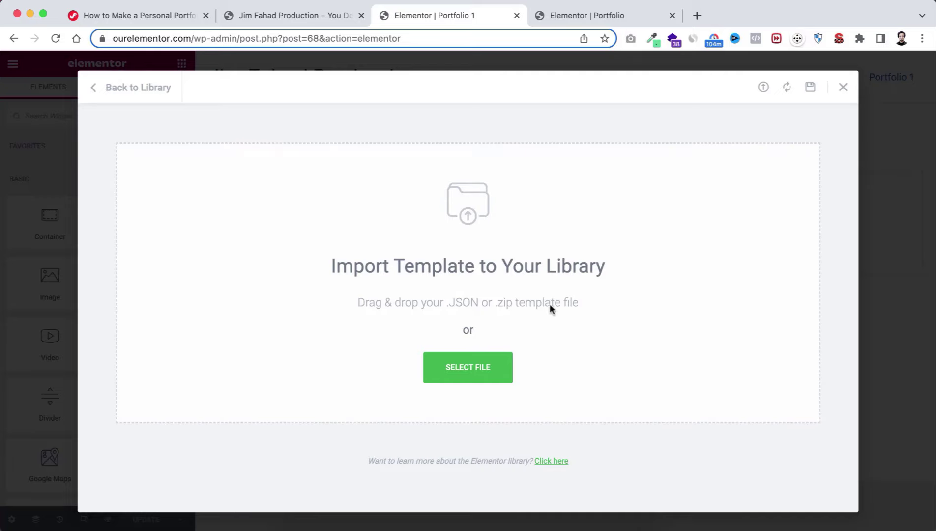
click(465, 372)
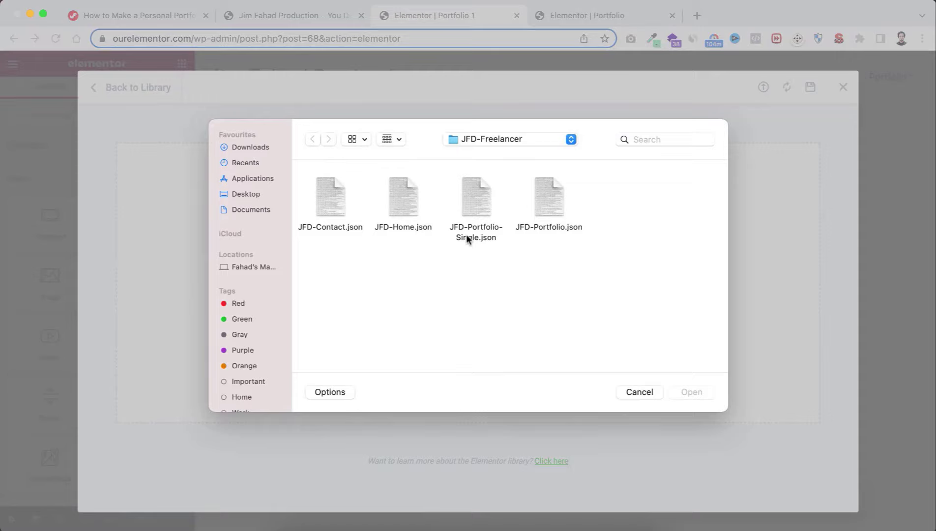
click(474, 203)
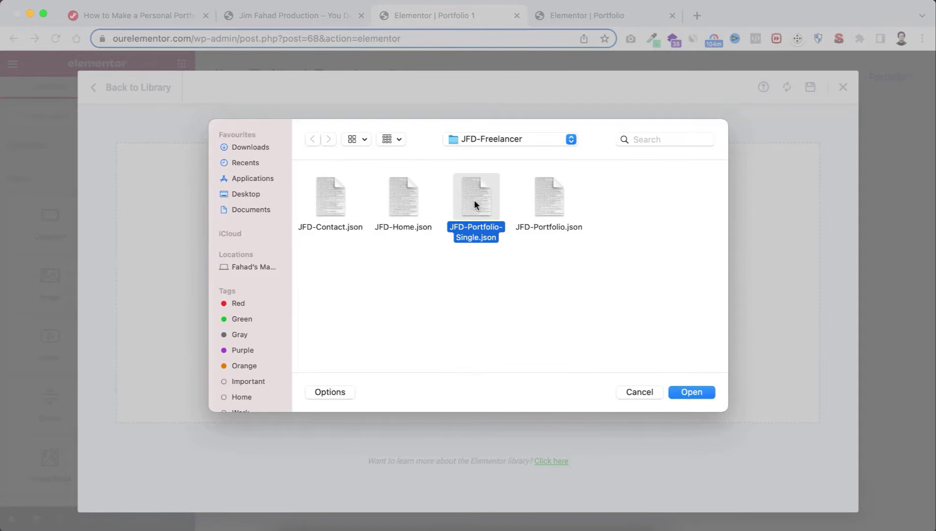
click(697, 393)
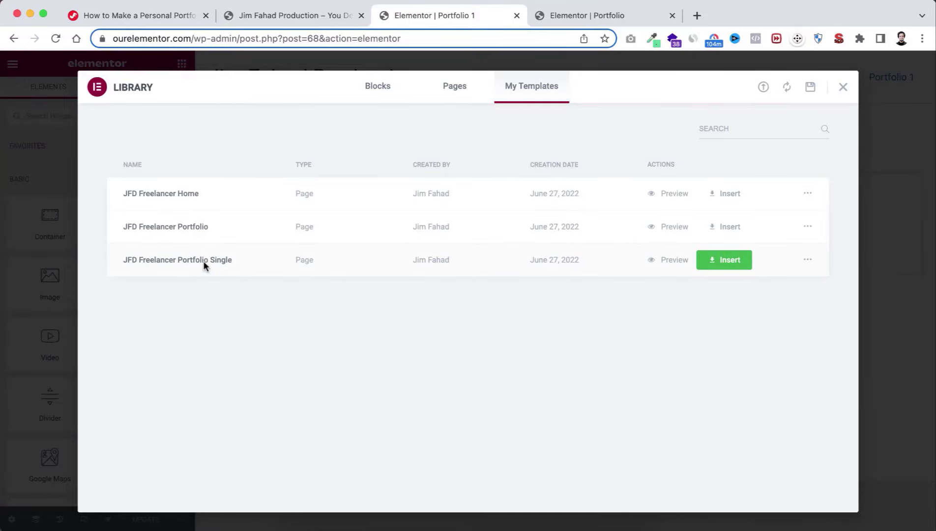
click(725, 261)
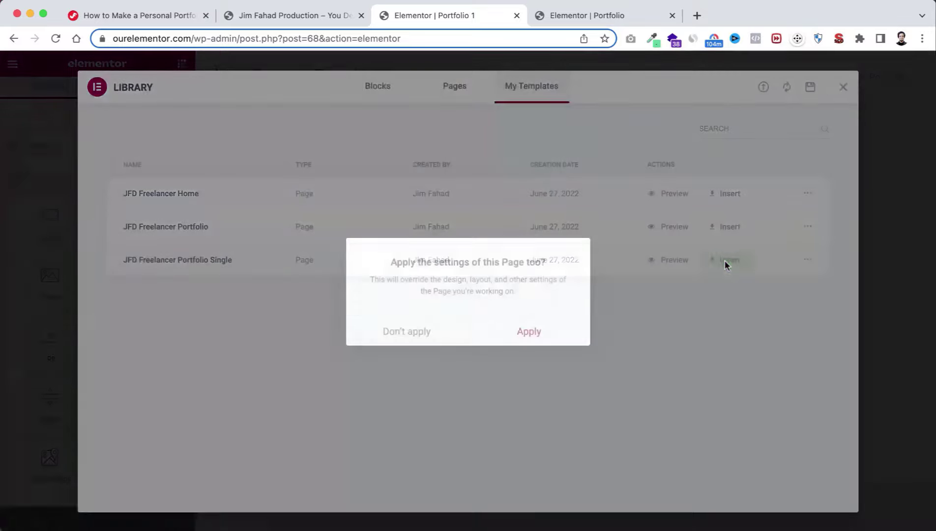
click(559, 329)
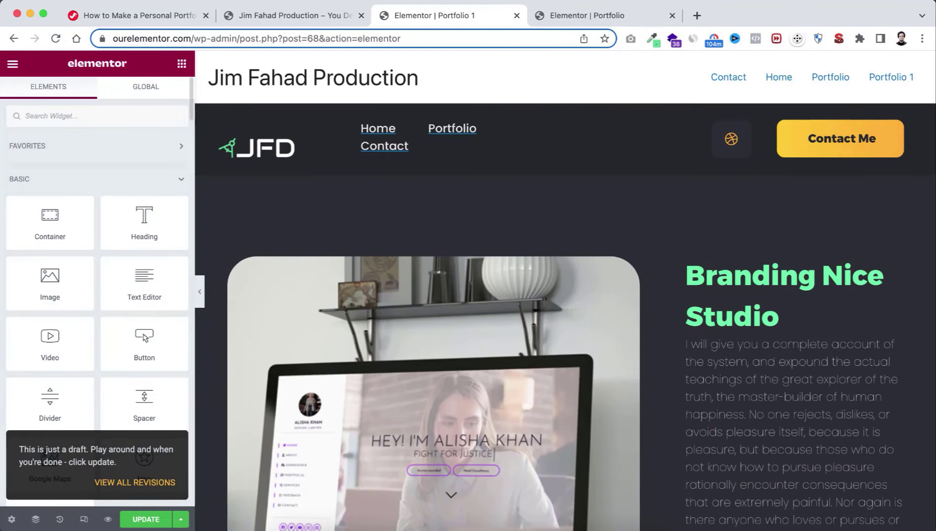
Set the Portfolio 1 page layout to Elementor Canvas in Page Settings.
click(12, 519)
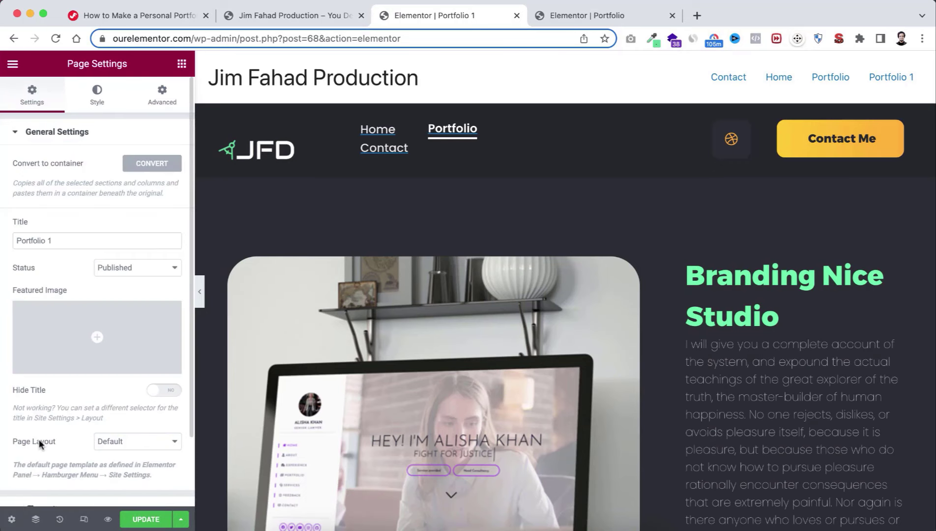
click(136, 442)
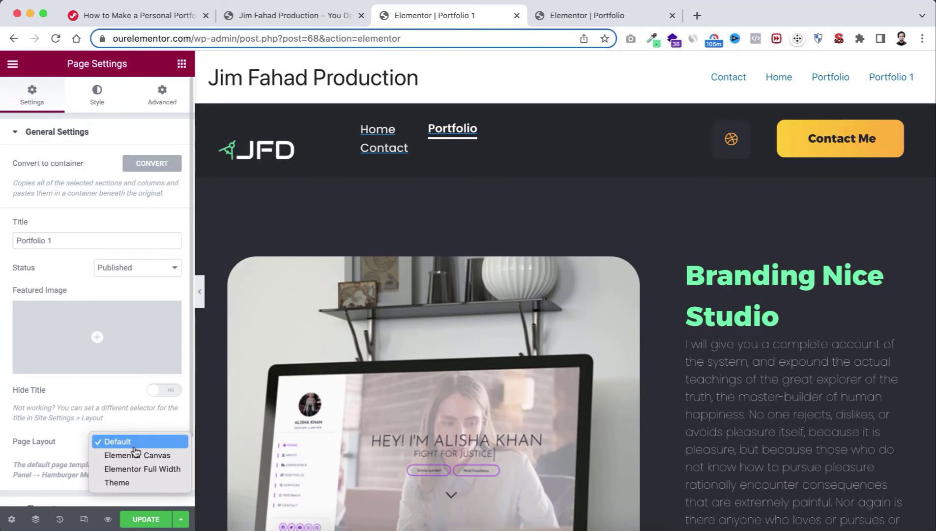
key(Escape)
click(131, 445)
click(130, 452)
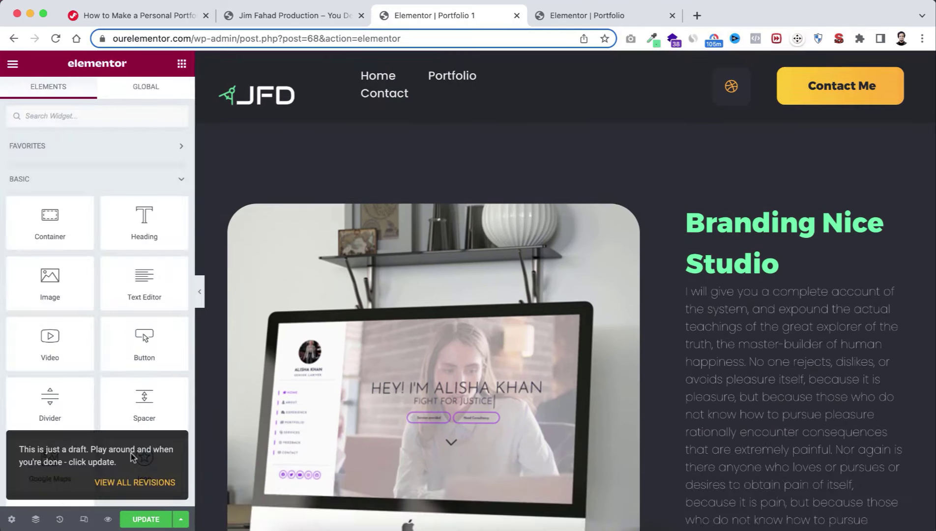
Link the header menu's Home item to the home page.
click(388, 80)
click(54, 219)
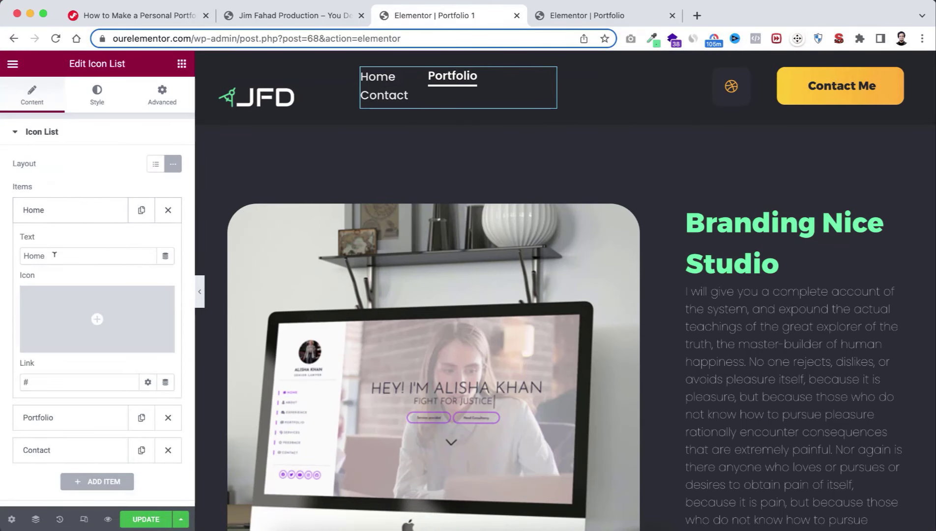
click(30, 382)
key(BackSpace)
text(Home)
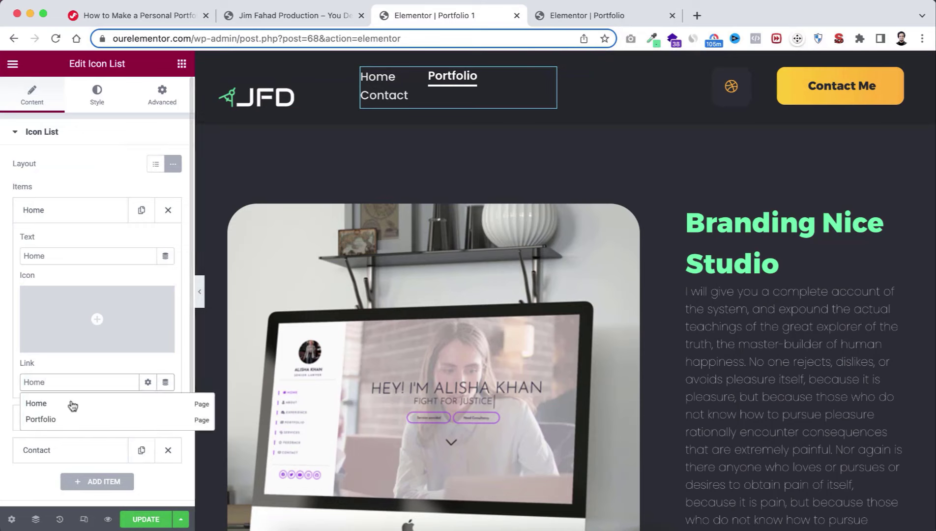
click(69, 401)
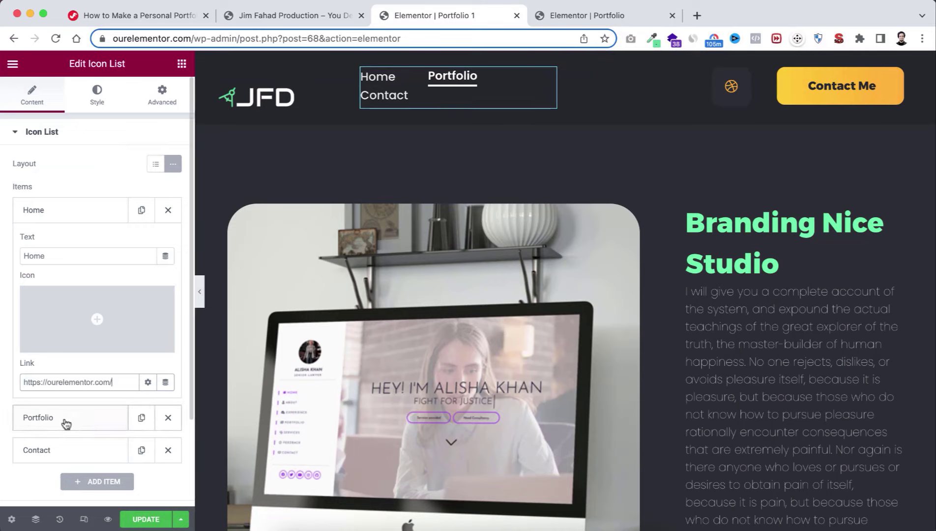
Link the Portfolio item to the portfolio page and replace Contact's '#' with the Contact page.
click(65, 417)
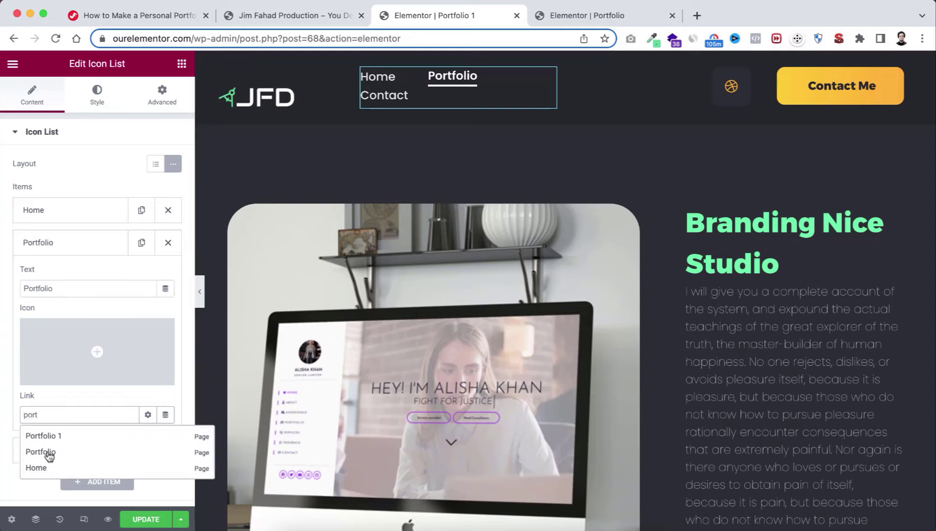
click(39, 453)
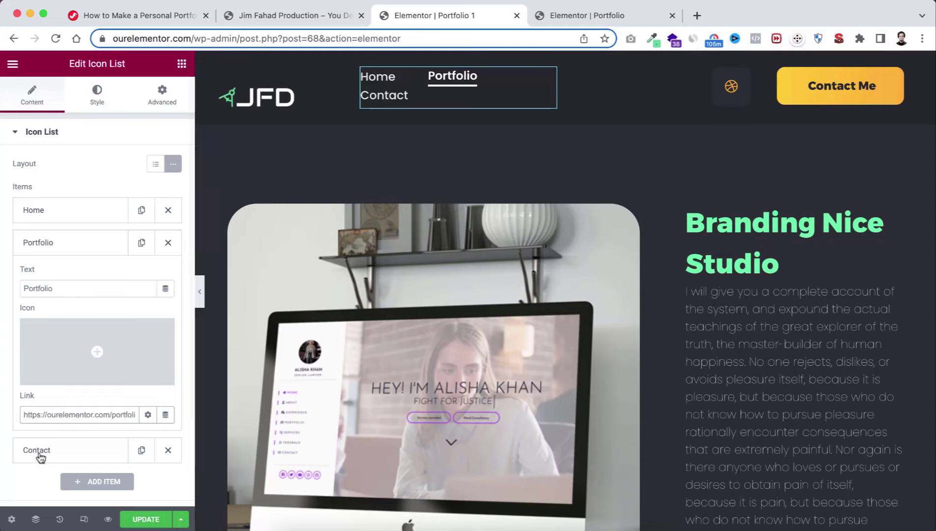
click(38, 455)
drag(48, 443, 1, 449)
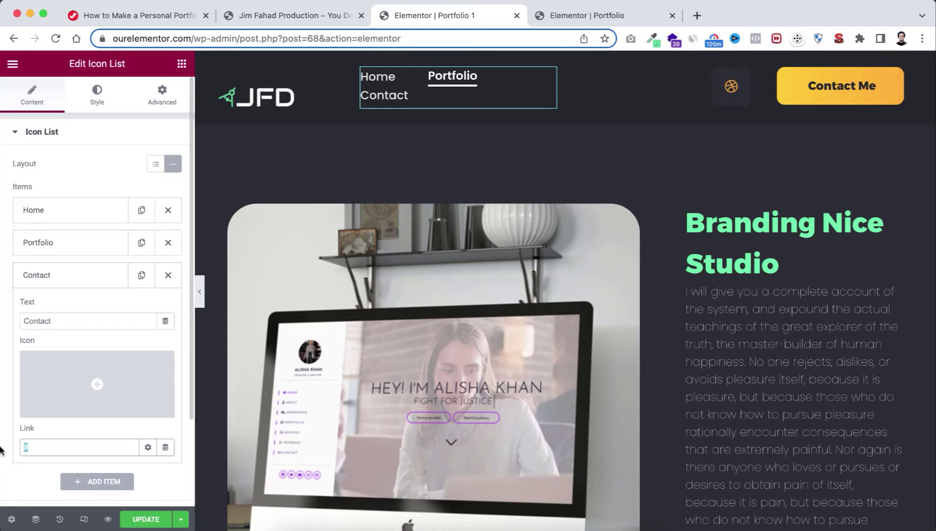
text(contact)
click(48, 469)
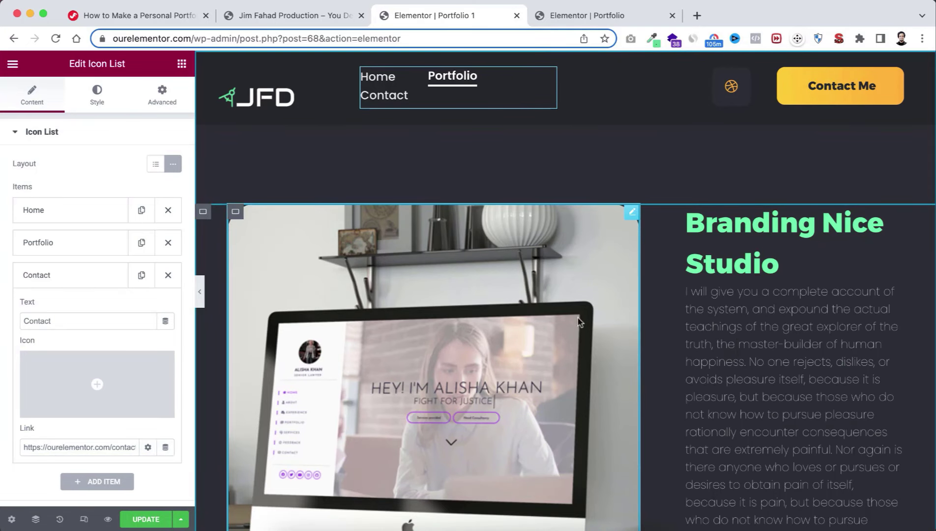
scroll(573, 390, down, 5)
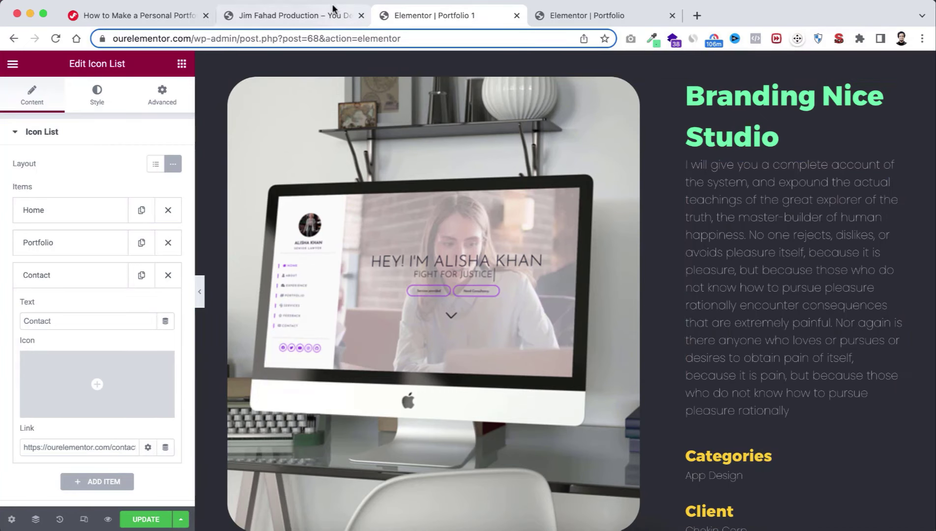
click(321, 18)
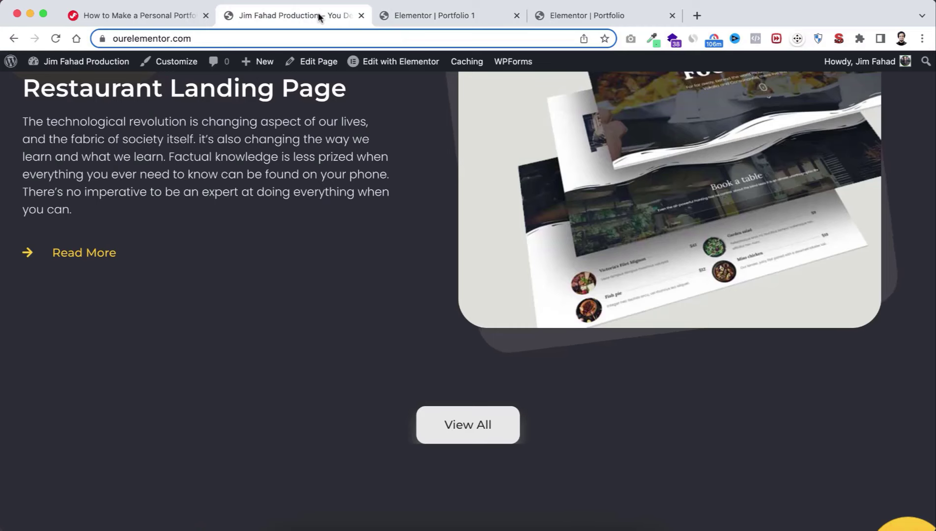
scroll(368, 218, up, 10)
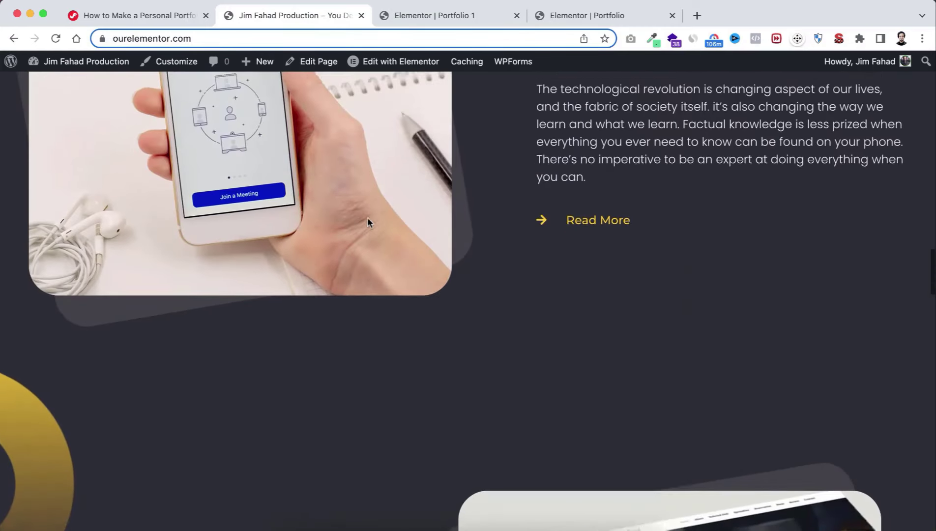
scroll(367, 218, up, 2)
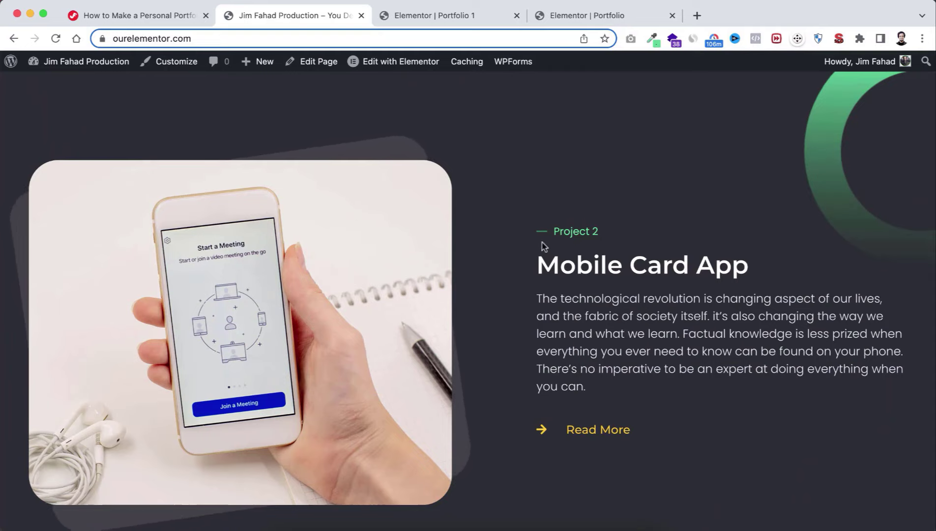
click(448, 15)
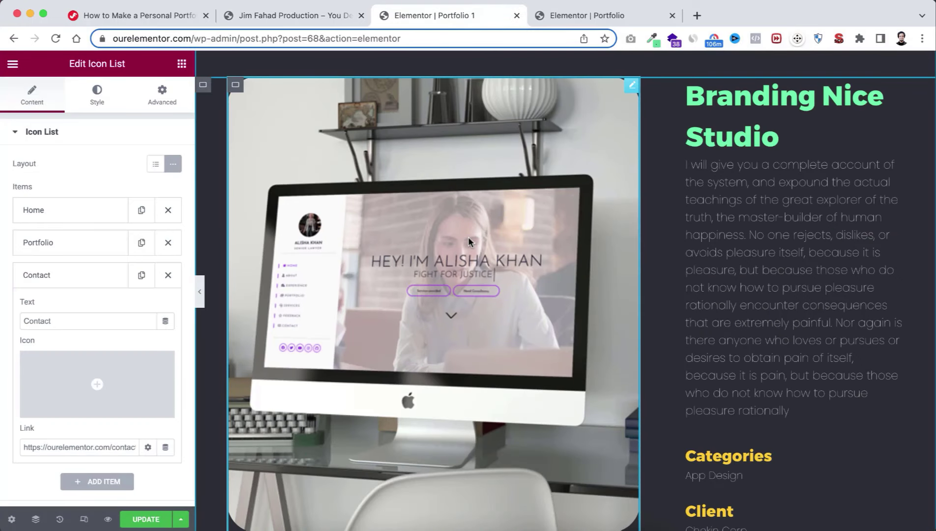
Select the App Design category text in the Text Editor panel.
scroll(719, 325, down, 3)
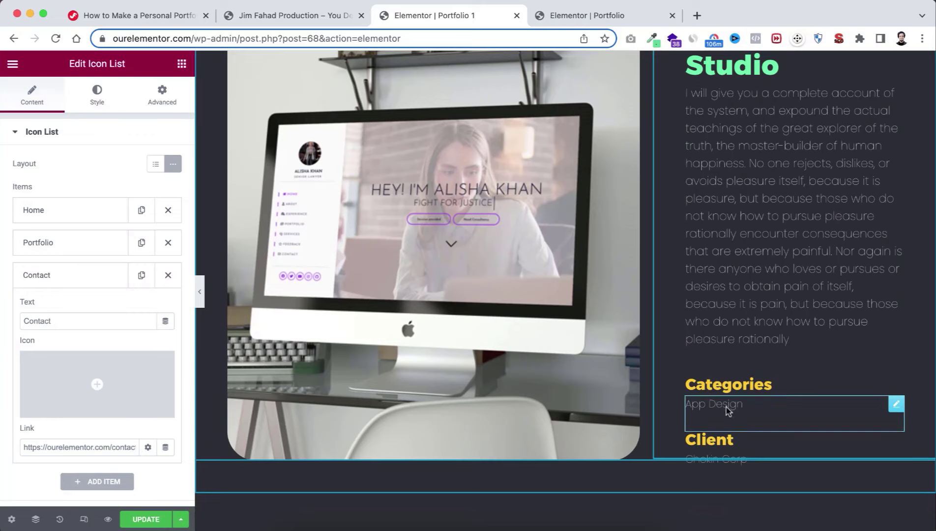
click(728, 412)
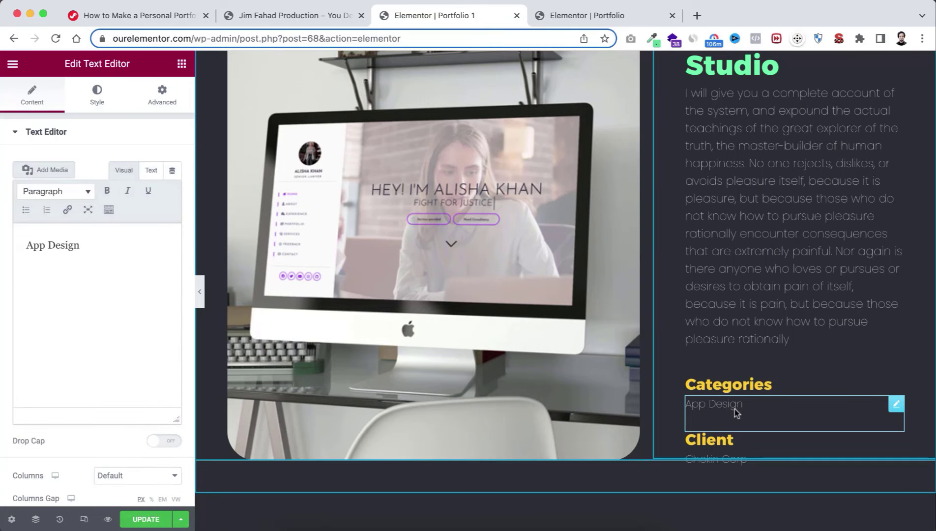
drag(87, 241, 8, 248)
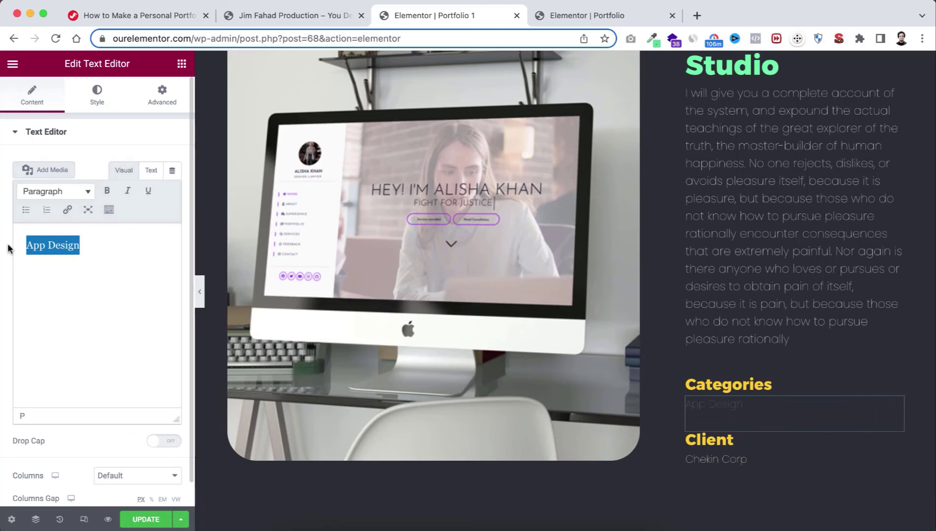
Replace the Client text 'Chekin Corp' with 'Webcasa Design'.
click(727, 439)
scroll(728, 439, down, 1)
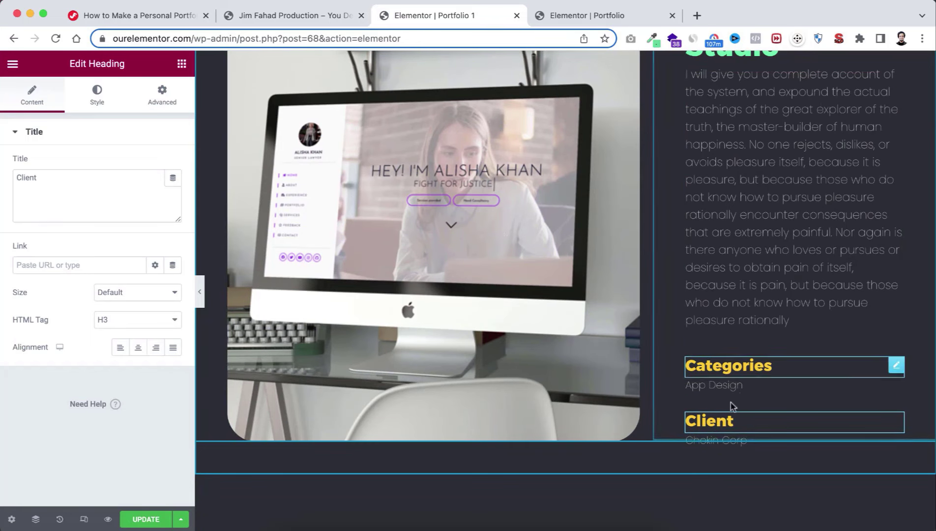
click(719, 441)
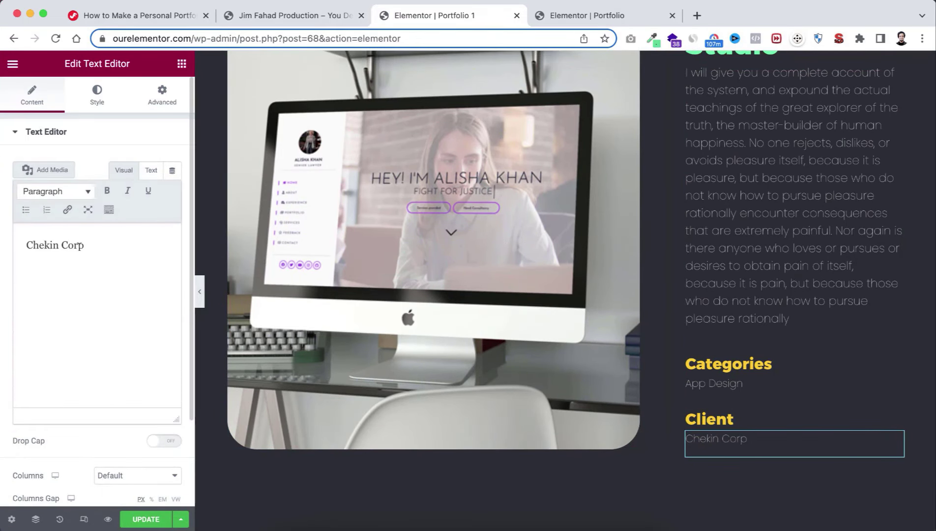
drag(89, 245, 7, 248)
text(W)
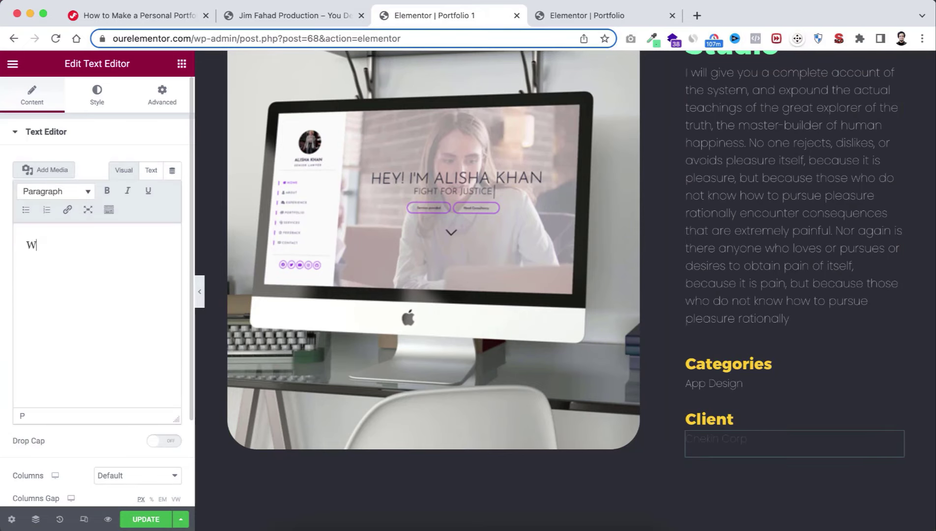
text(ebcasa Design)
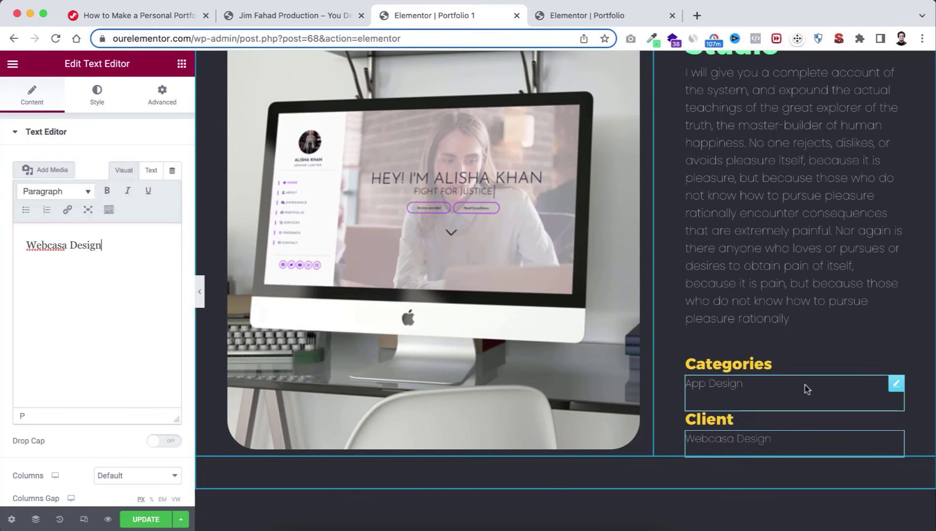
scroll(802, 311, up, 5)
scroll(803, 311, down, 3)
scroll(802, 311, up, 1)
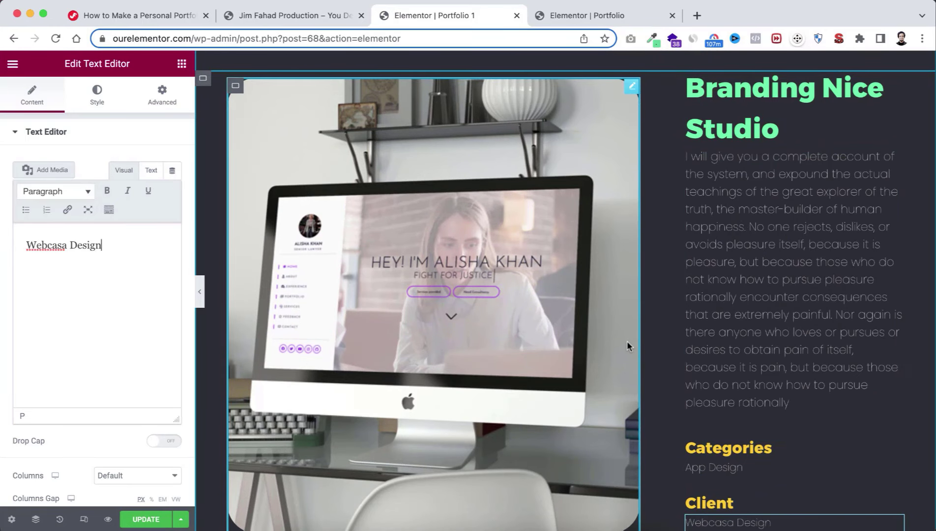
scroll(627, 341, down, 3)
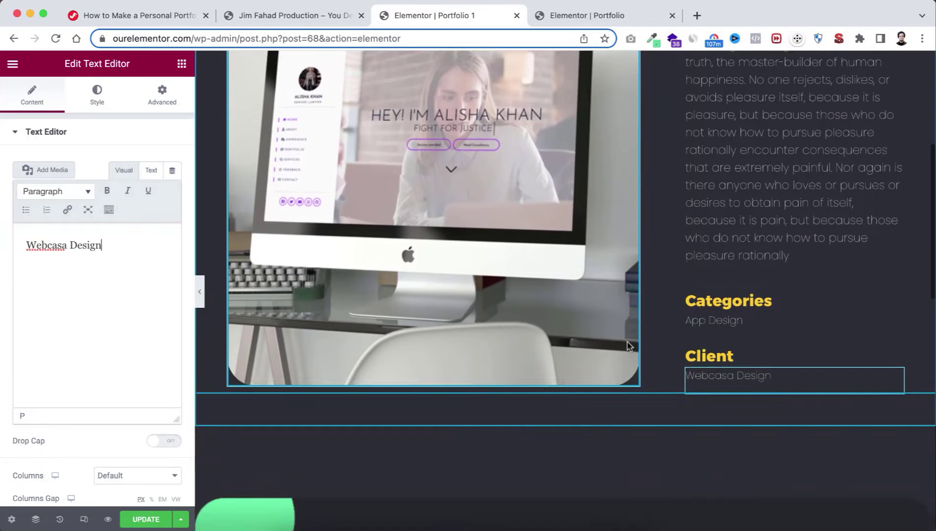
scroll(627, 346, up, 2)
scroll(627, 346, down, 1)
scroll(627, 345, up, 2)
scroll(627, 345, down, 3)
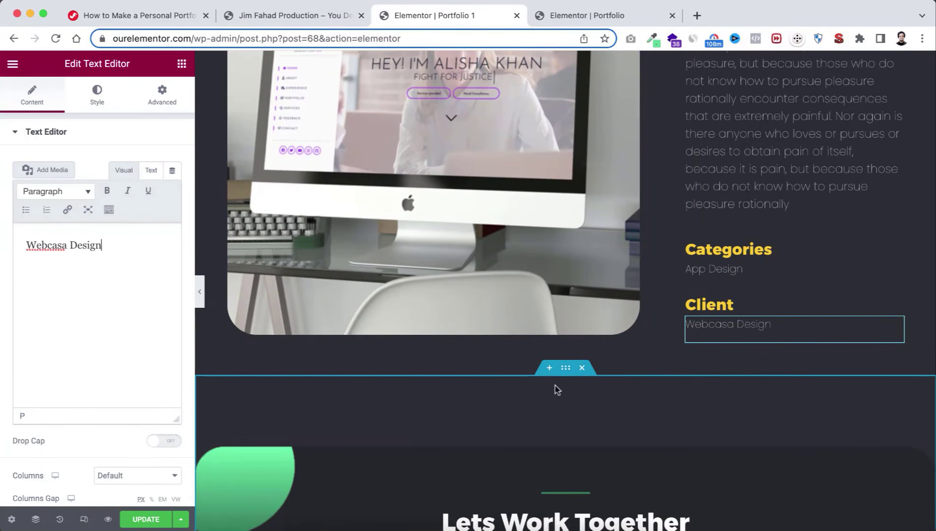
Add a one-column section below the project details with a 305 px minimum height.
click(549, 368)
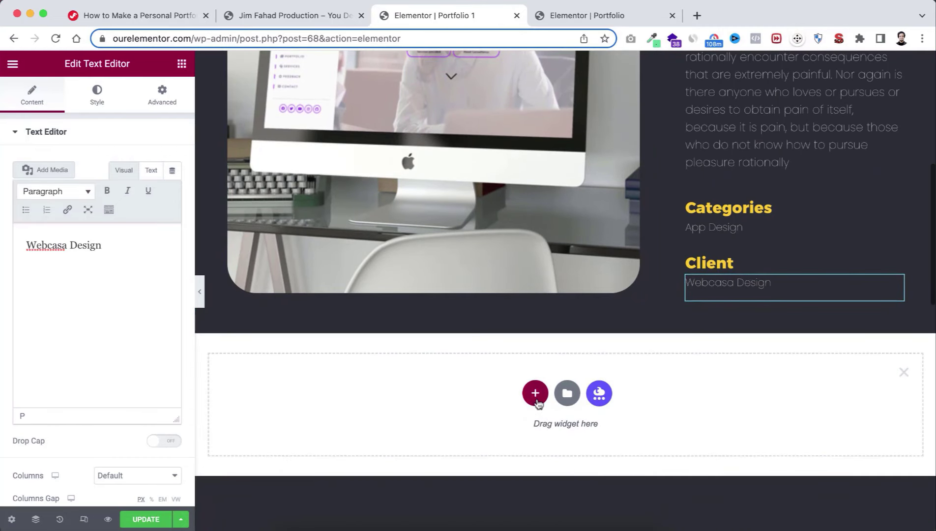
click(534, 395)
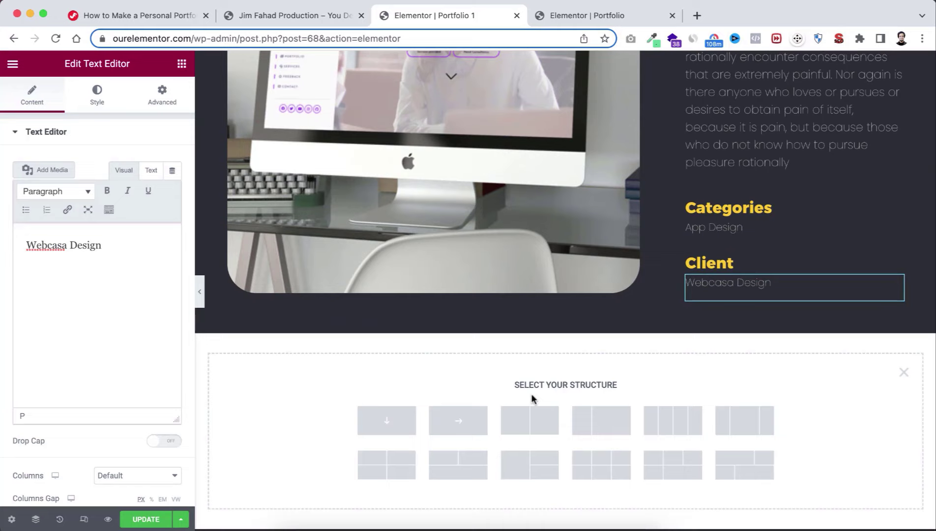
click(387, 422)
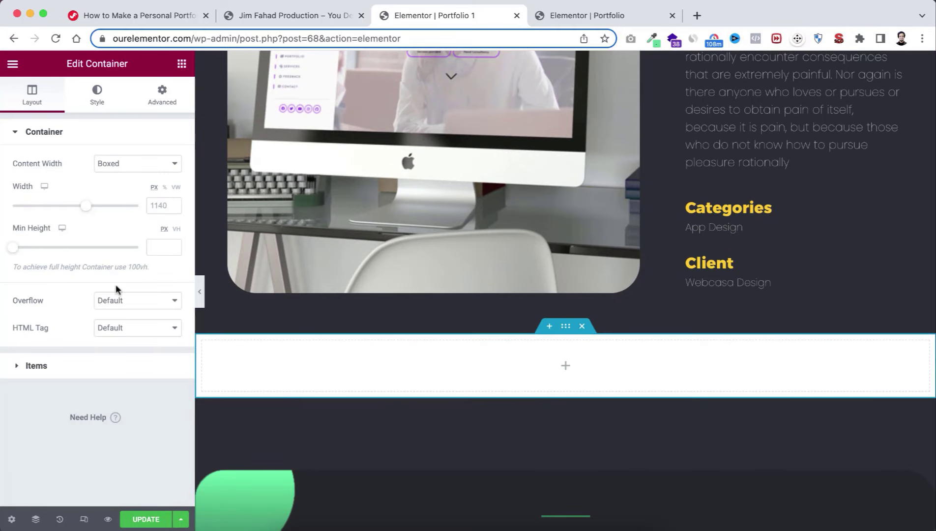
drag(15, 249, 39, 248)
scroll(269, 433, down, 3)
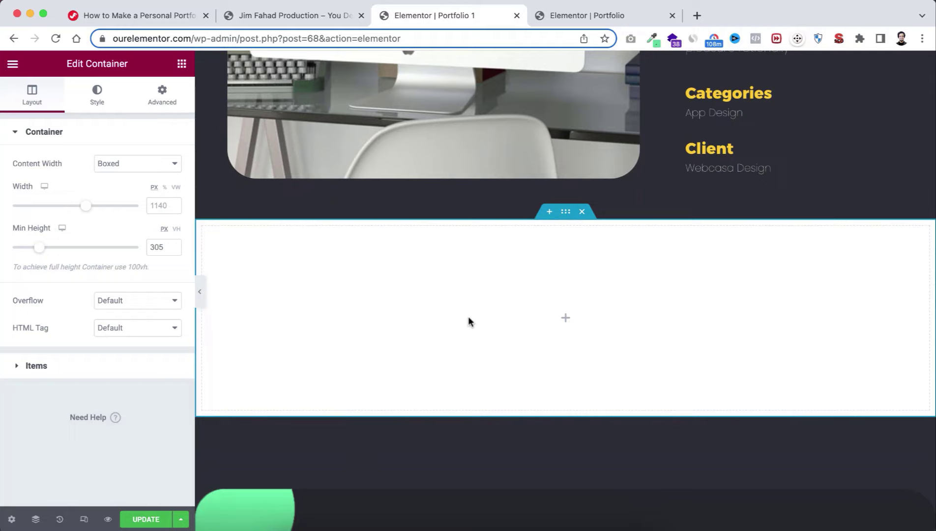
Give the new section a dark classic background colour.
click(103, 97)
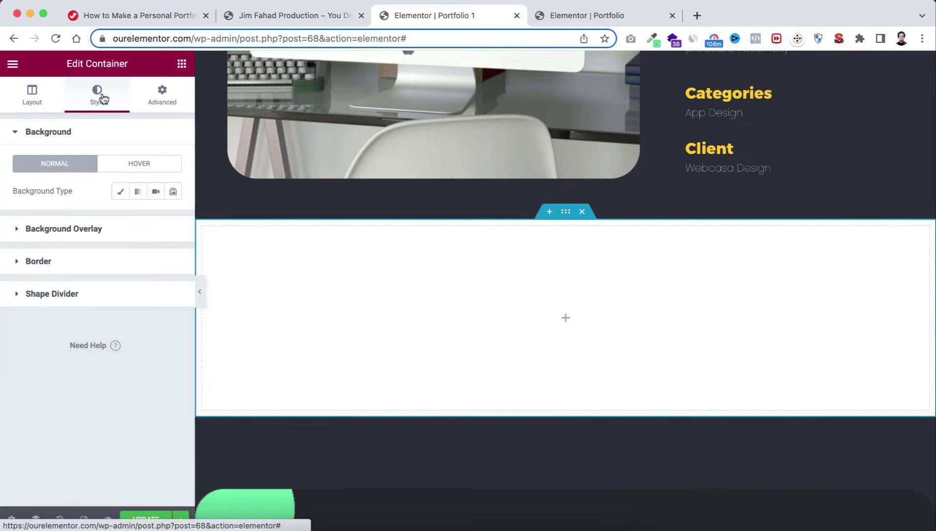
click(121, 192)
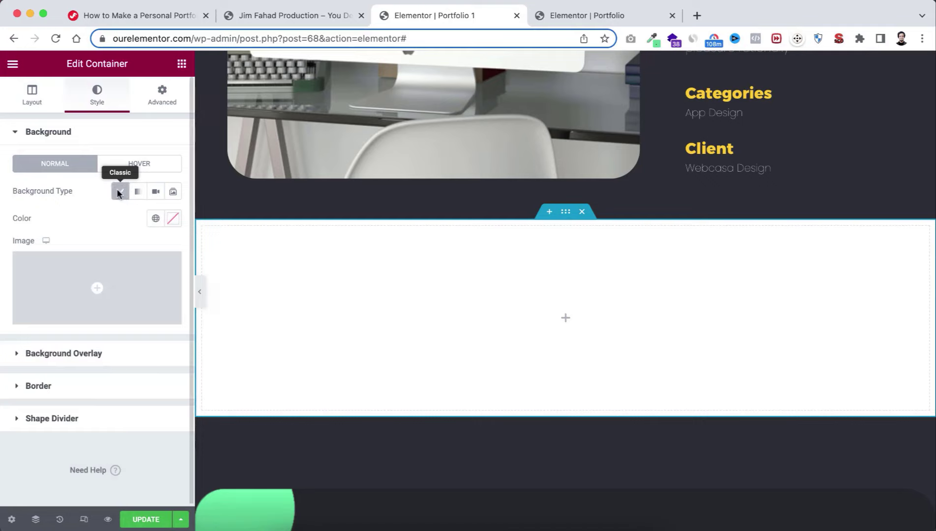
click(173, 218)
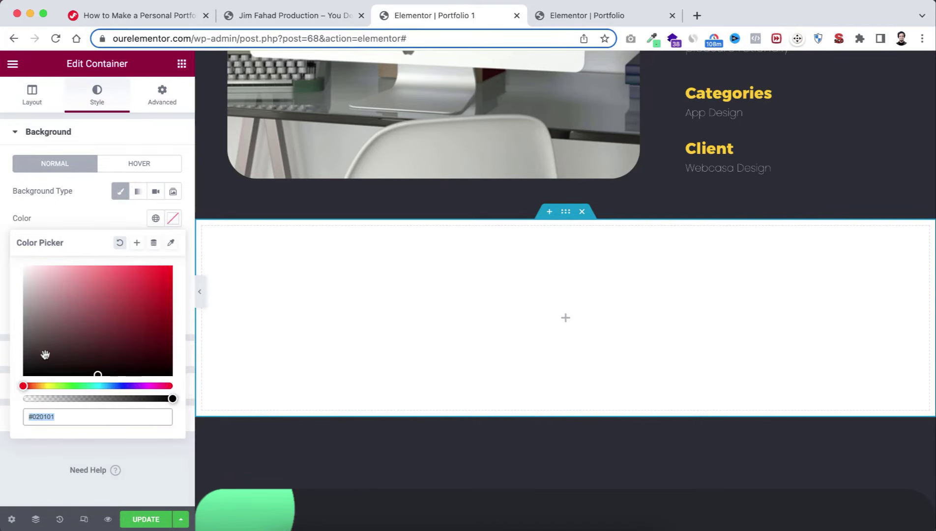
mouse_move(39, 355)
mouse_down()
mouse_move(29, 334)
mouse_move(29, 360)
mouse_up()
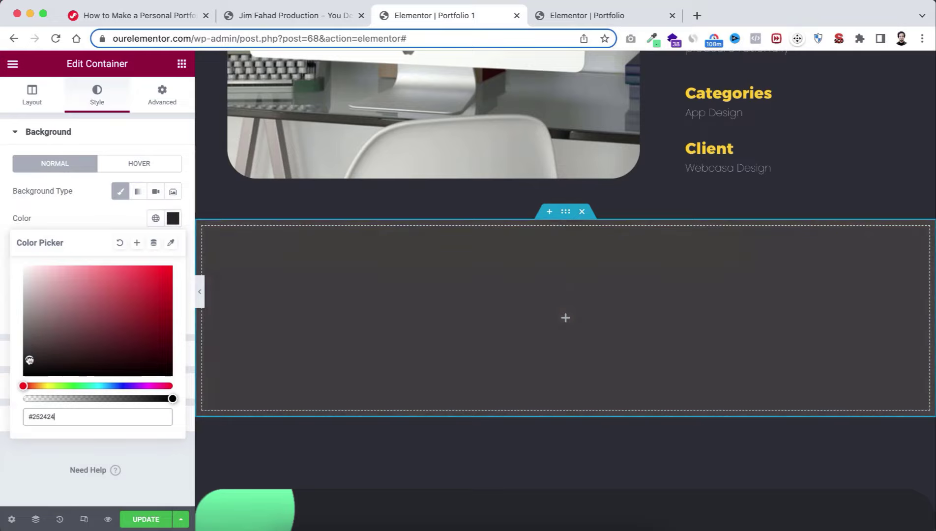
text(#2d2e32)
click(82, 213)
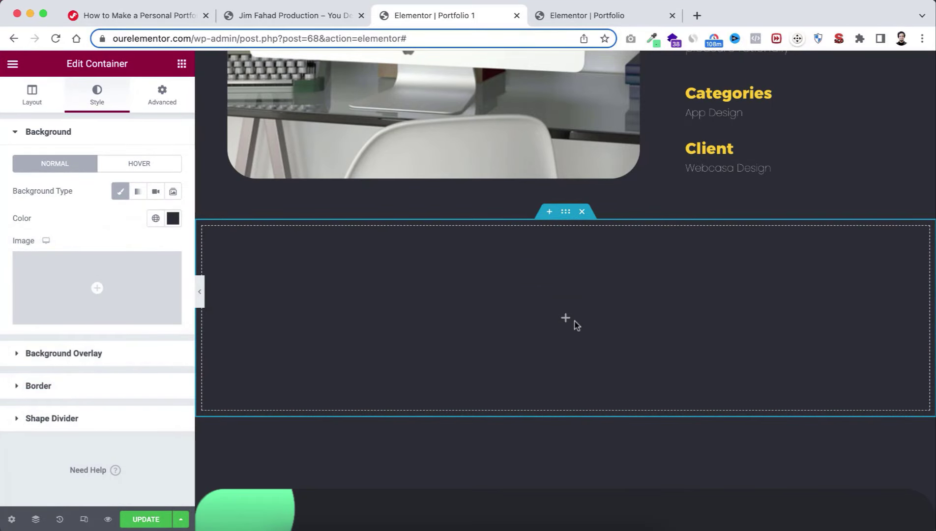
click(567, 319)
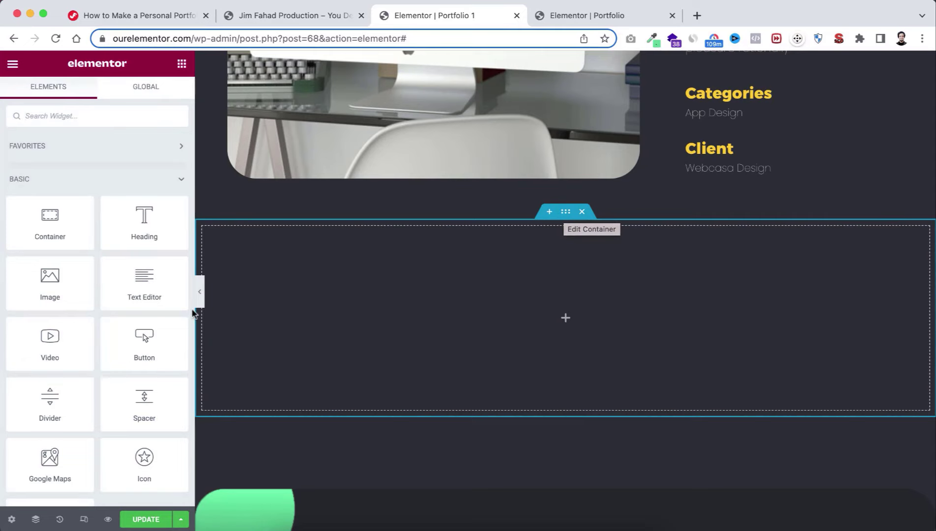
Place a Text Editor widget in the dark section and paste two more Lorem ipsum paragraphs.
drag(144, 283, 556, 301)
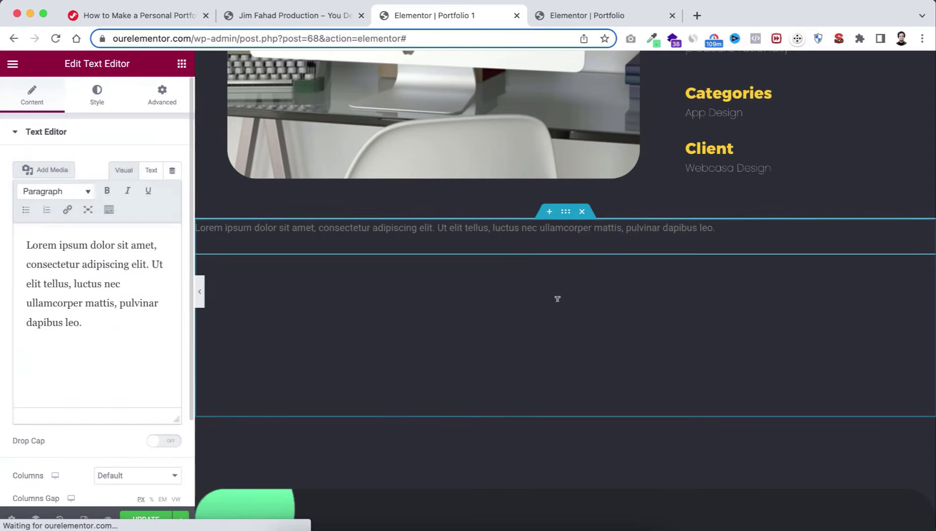
triple_click(89, 323)
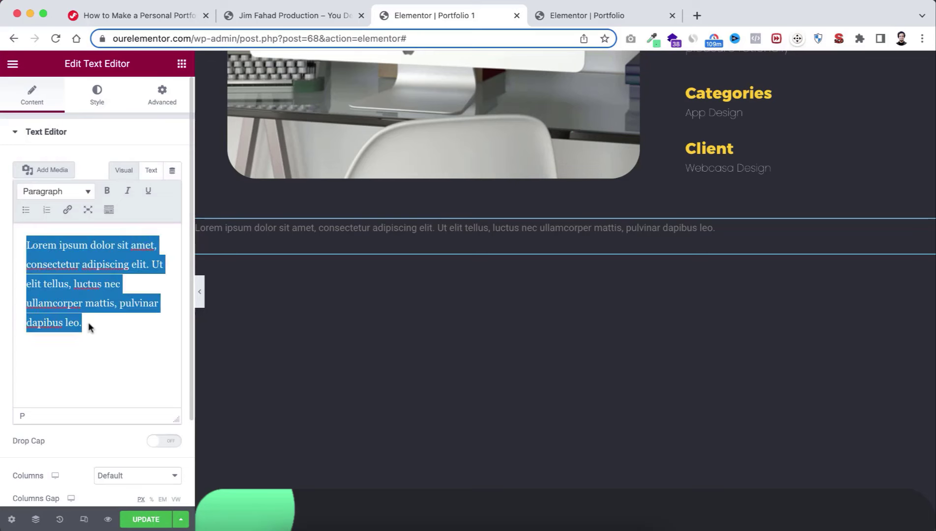
click(87, 322)
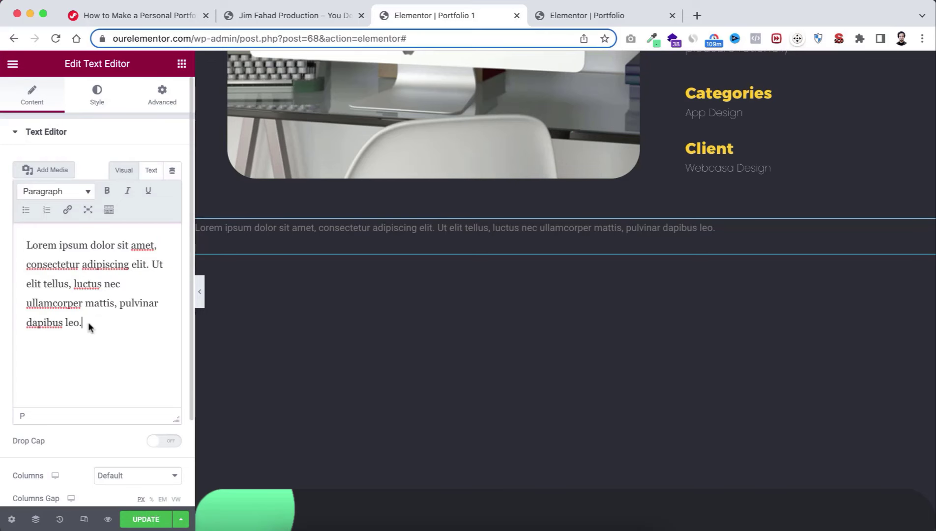
text(Lorem ipsum dolor sit amet, consectetur adipiscing elit. Ut elit tellus, luctus nec ullamcorper mattis, pulvinar dapibus leo. Lorem ipsum dolor sit amet, consectetur adipiscing elit. Ut elit tellus, luctus nec ullamcorper mattis, pulvinar dapibus leo. Lorem ipsum dolor sit amet, consectetur adipiscing elit. Ut elit tellus, luctus nec ullamcorper mattis, pulvinar dapibus leo sit amet, consectetur adipiscing elit. Ut elit tellus, luctus nec ullamcorper mattis, pulvinar dapibus leo. Lorem ipsum dolor sit amet, consectetur adipiscing elit. Ut elit tellus, luctus nec ullamcorper mattis, pulvinar dapibus leo. sit amet, consectetur adipiscing elit. Ut elit tellus, luctus nec ullamcorper mattis, pulvinar dapibus leo. Lorem ipsum dolor sit amet, consectetur adipiscing elit. Ut elit tellus, luctus nec ullamcorper mattis, pulvinar dapibus leo.)
scroll(52, 340, up, 1)
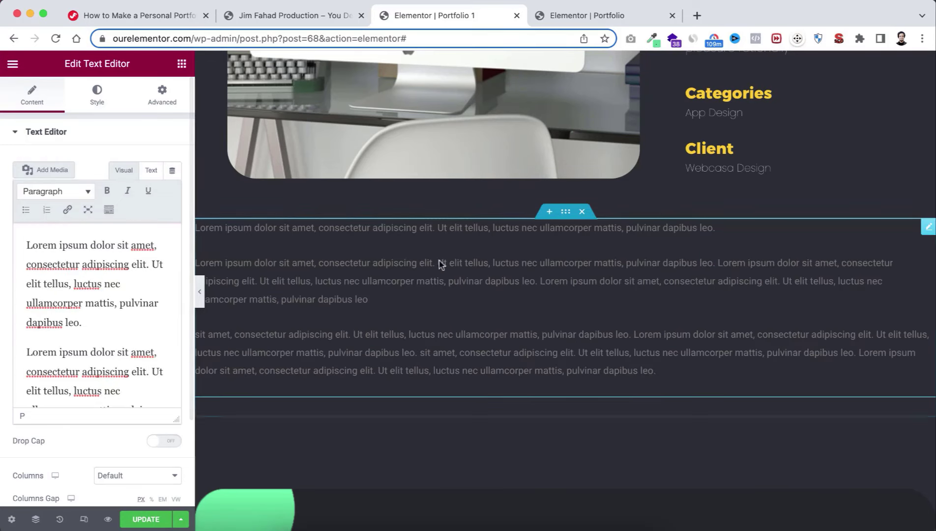
scroll(533, 319, up, 2)
scroll(533, 319, down, 2)
scroll(533, 320, down, 1)
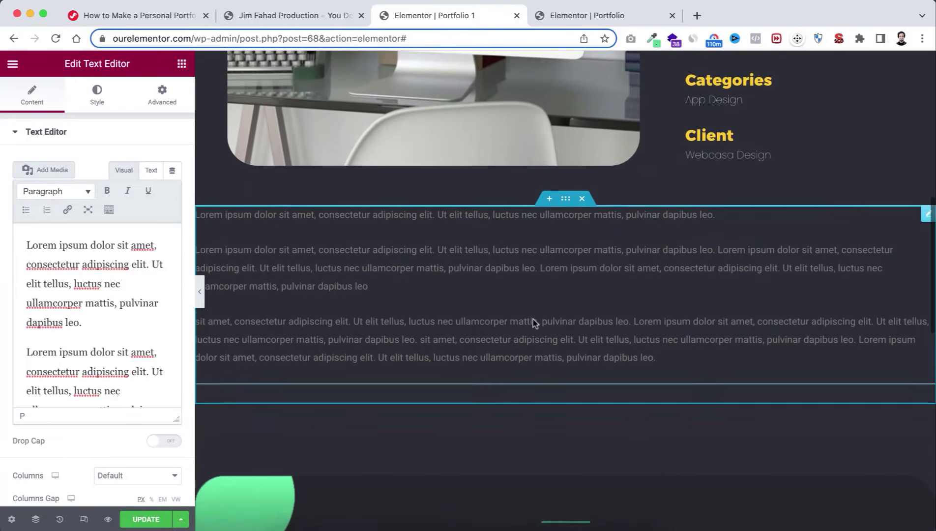
scroll(533, 320, up, 3)
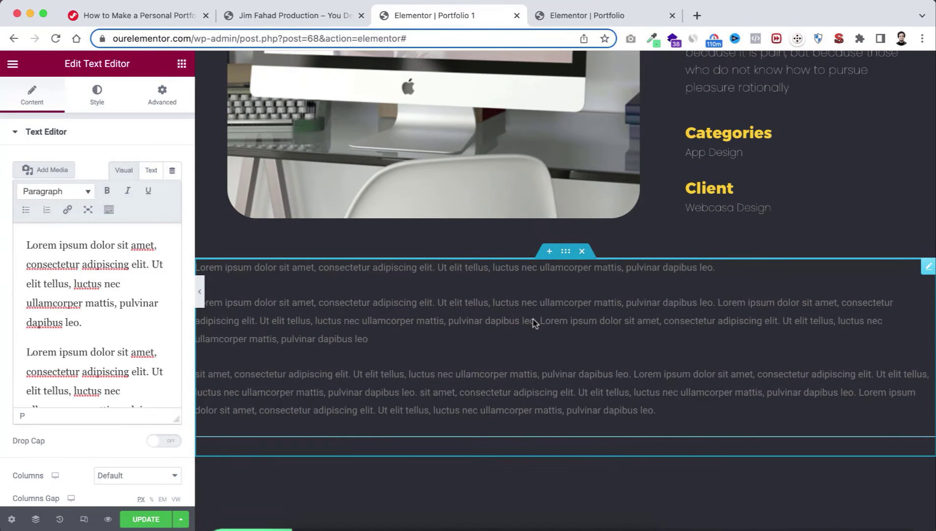
scroll(535, 323, up, 1)
scroll(535, 323, down, 3)
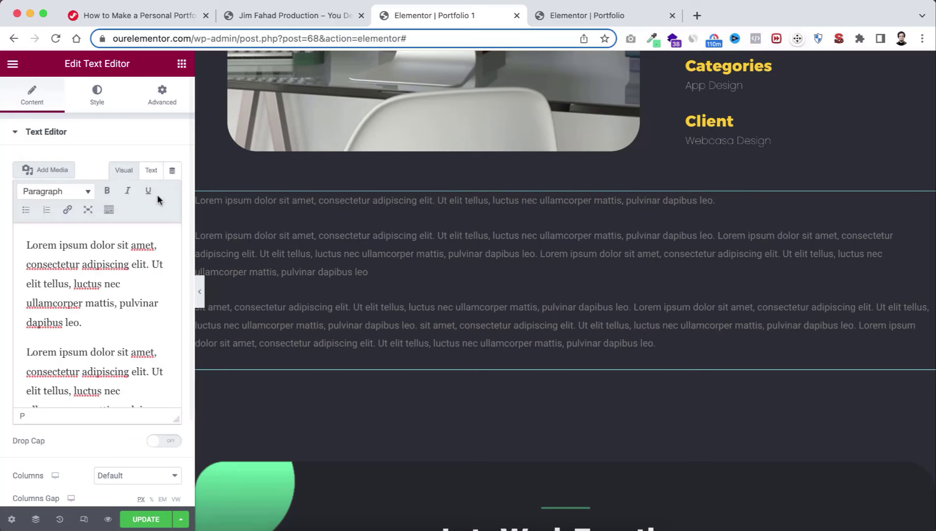
Make the paragraph text white #FFFFFF at 19 px font size.
click(96, 98)
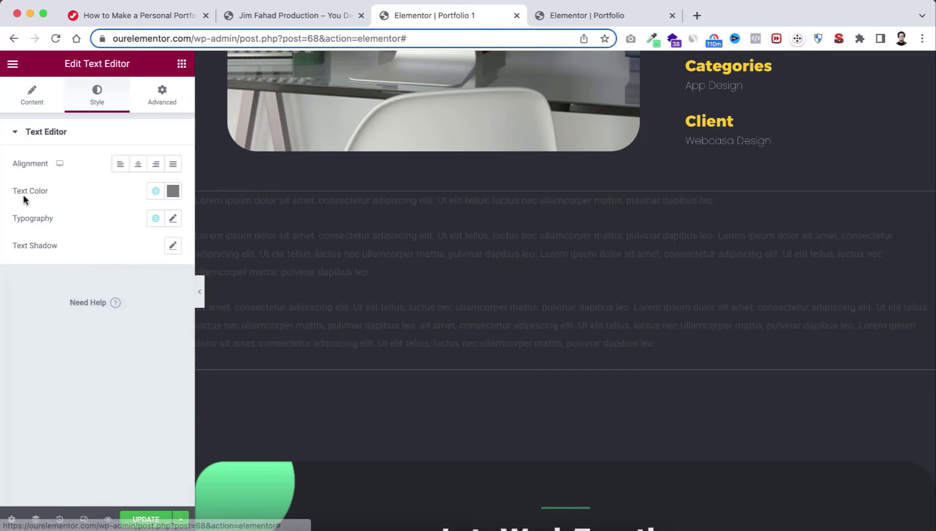
click(173, 191)
text(#FFFFFF)
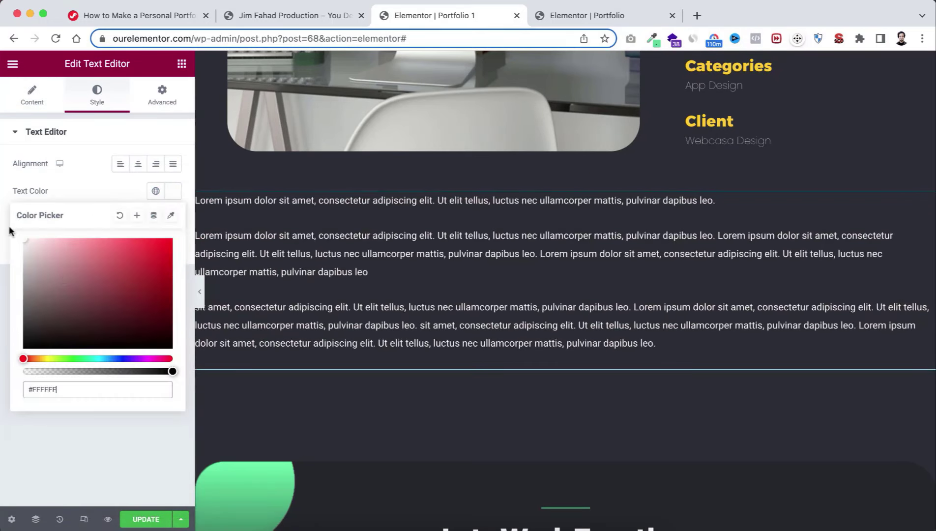
click(103, 187)
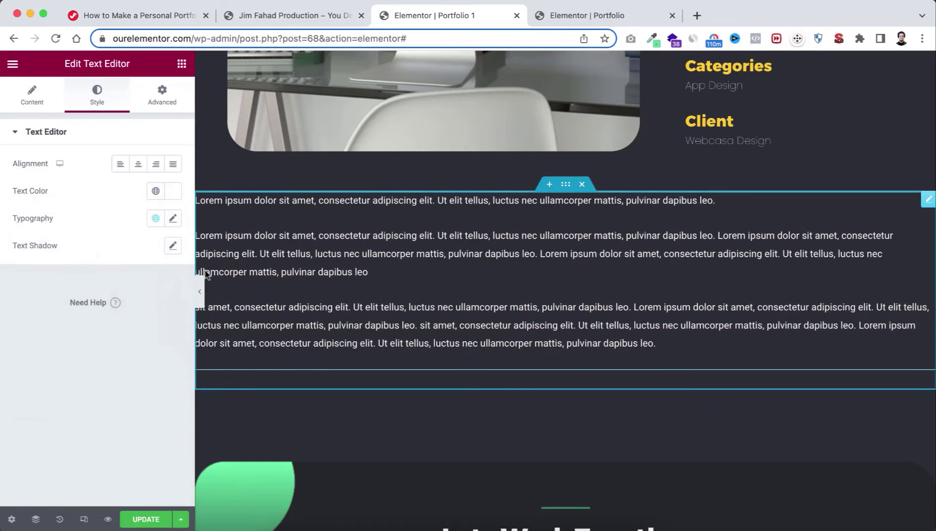
click(172, 218)
drag(22, 323, 30, 326)
click(93, 215)
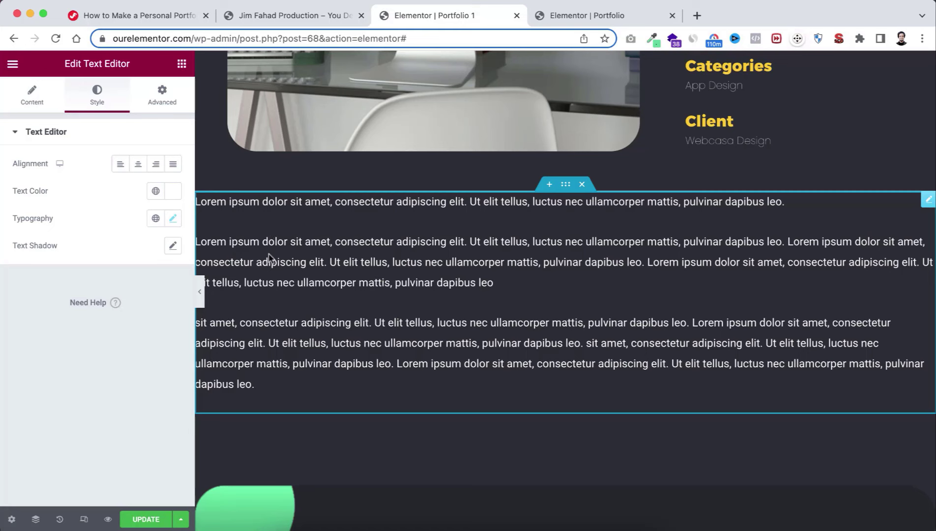
Set the text block's padding to 50 px on all sides.
click(163, 96)
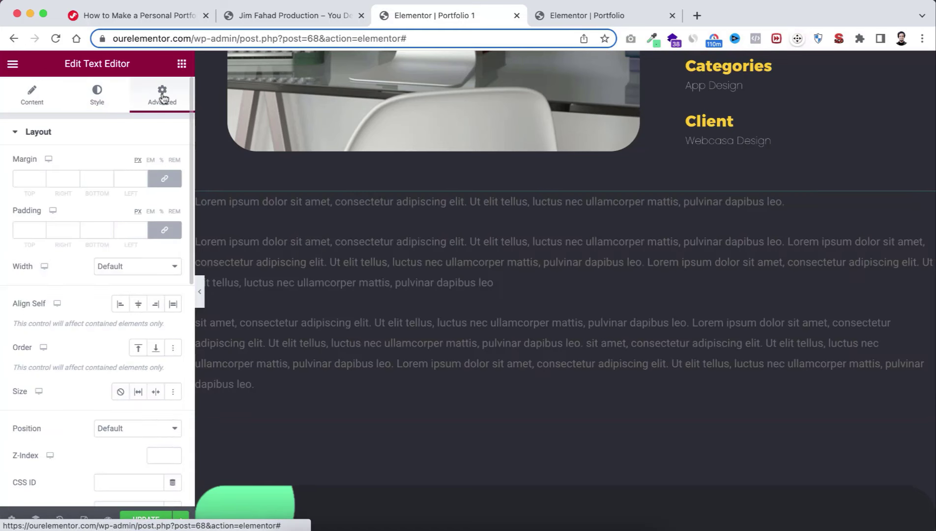
click(24, 229)
text(40)
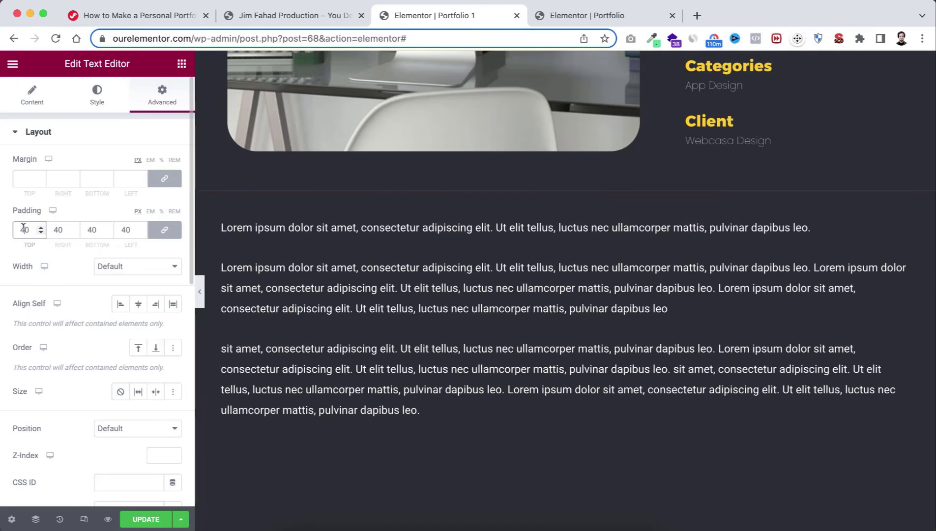
text(5)
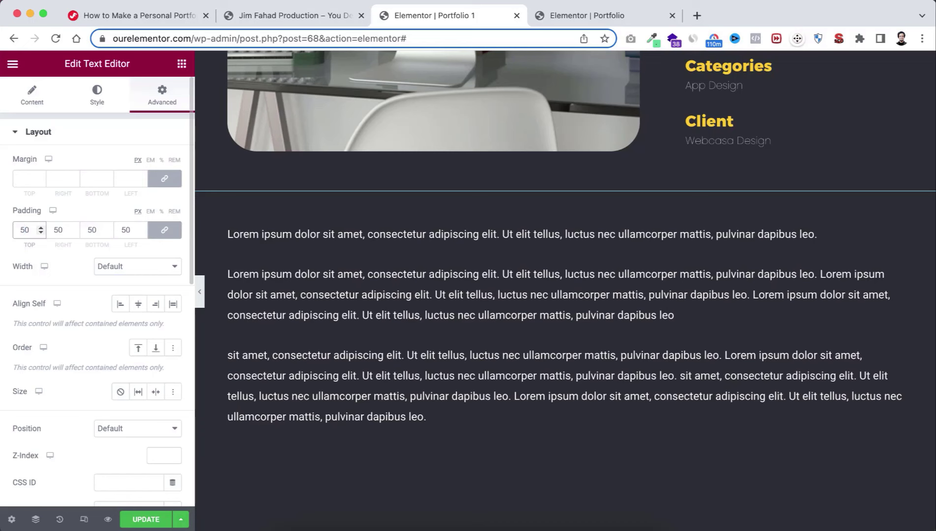
scroll(549, 412, down, 5)
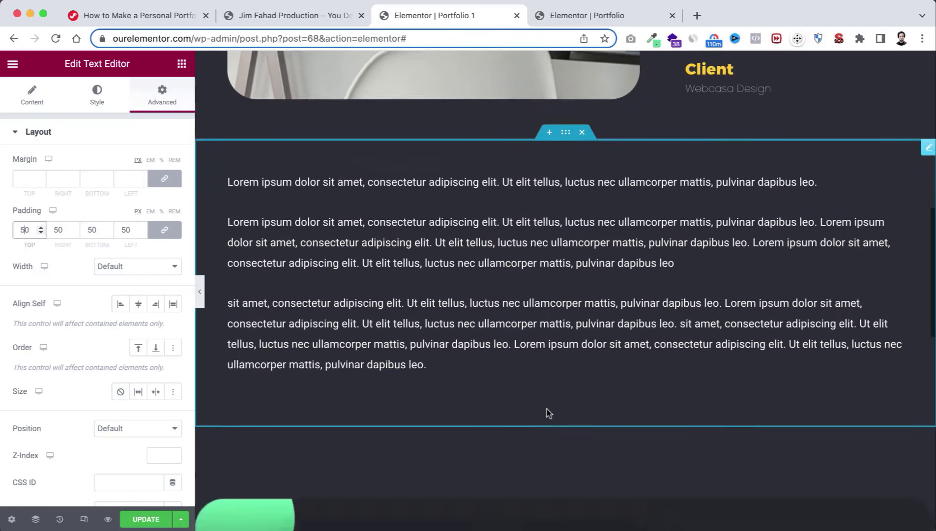
scroll(547, 412, down, 4)
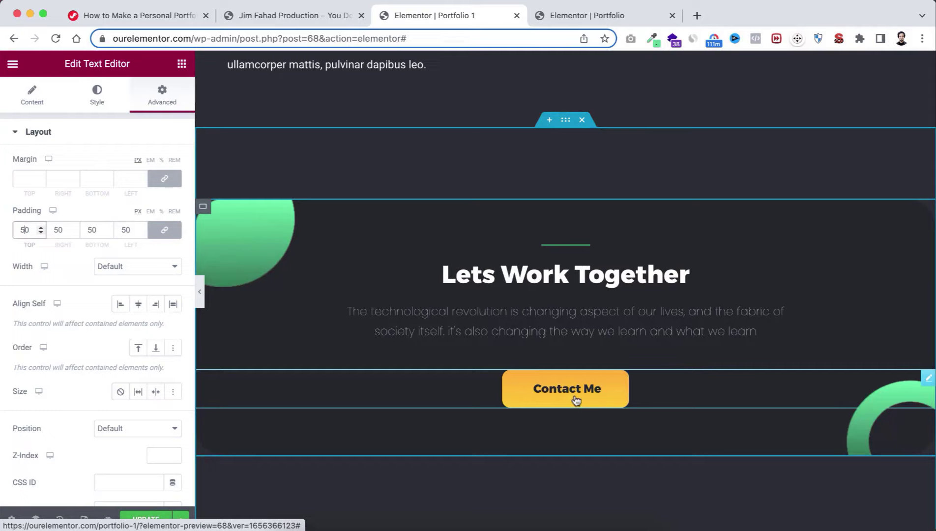
Link the Contact Me button to the Contact page.
click(590, 398)
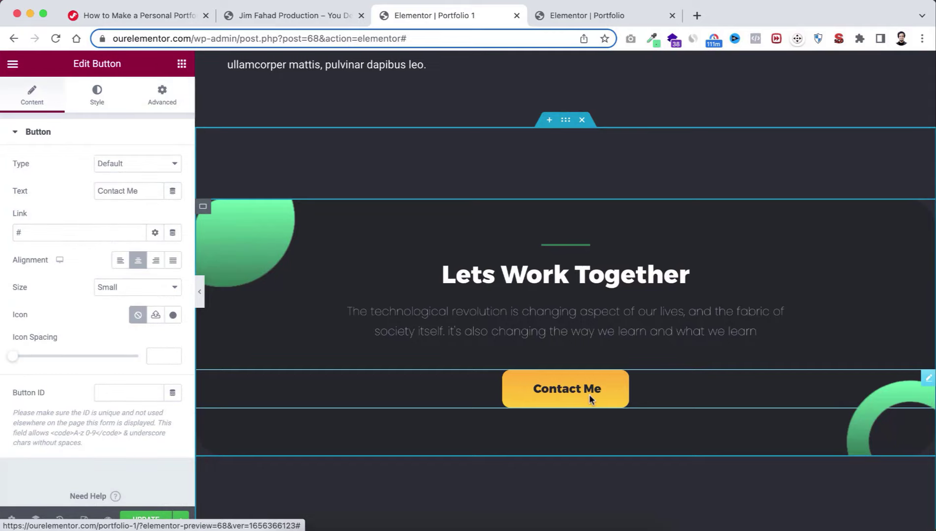
drag(27, 233, 2, 235)
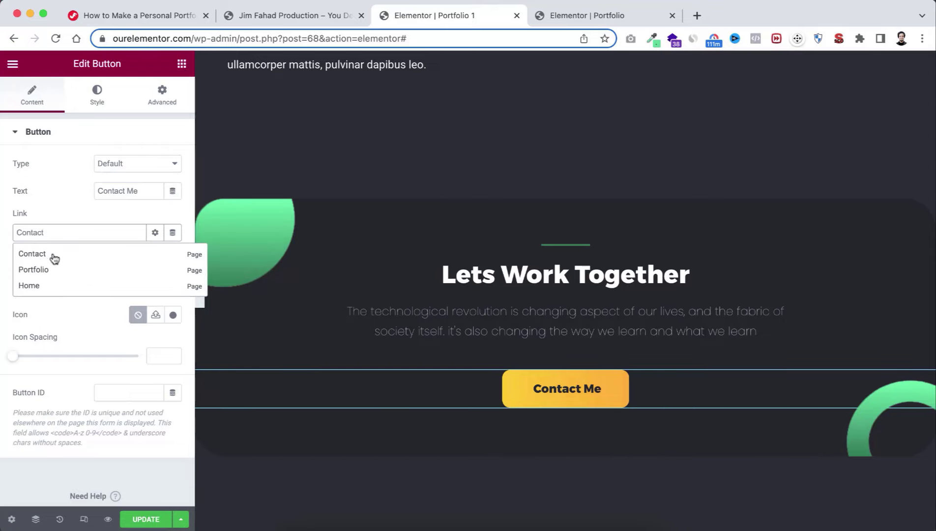
click(53, 255)
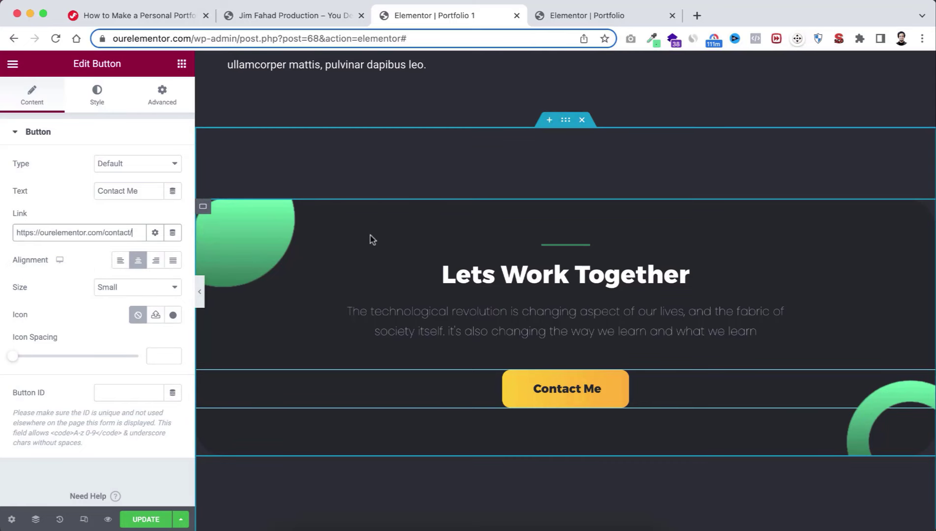
scroll(371, 239, up, 20)
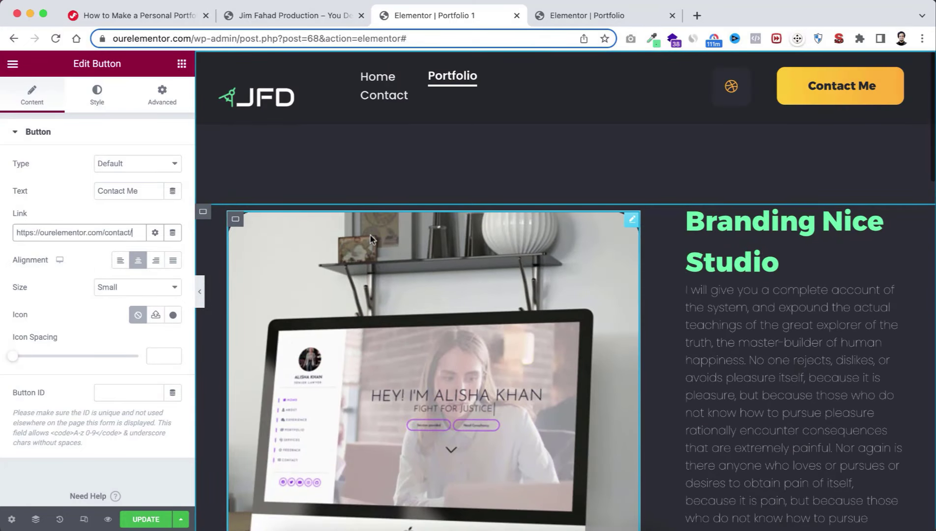
scroll(536, 316, down, 5)
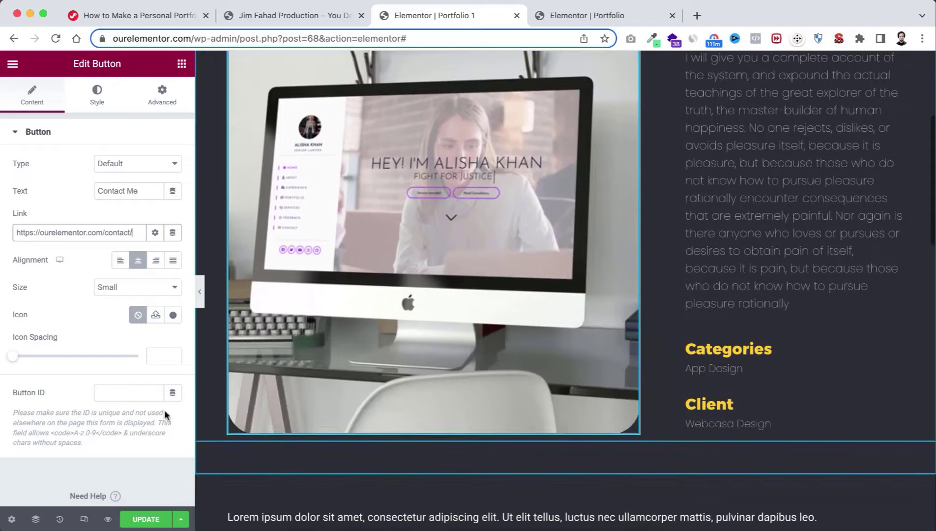
Save the Portfolio 1 page changes with Update.
click(146, 520)
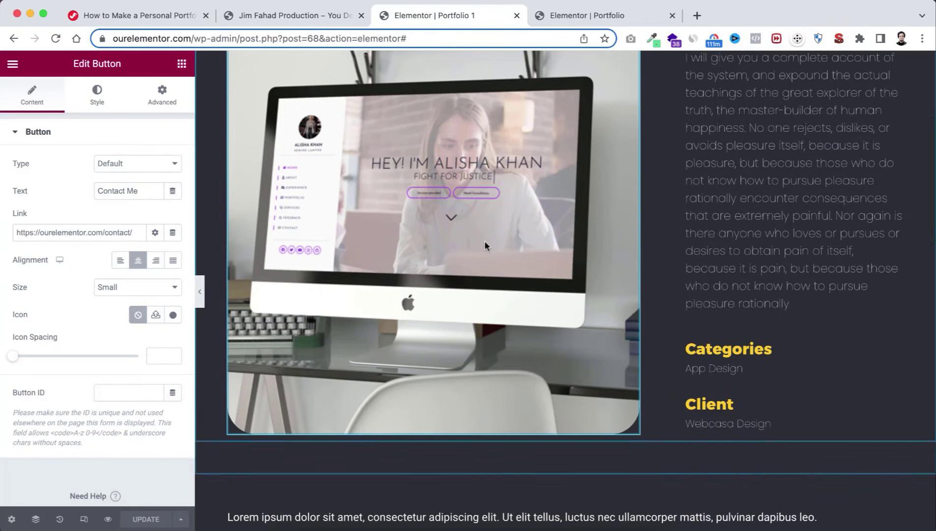
scroll(486, 239, down, 7)
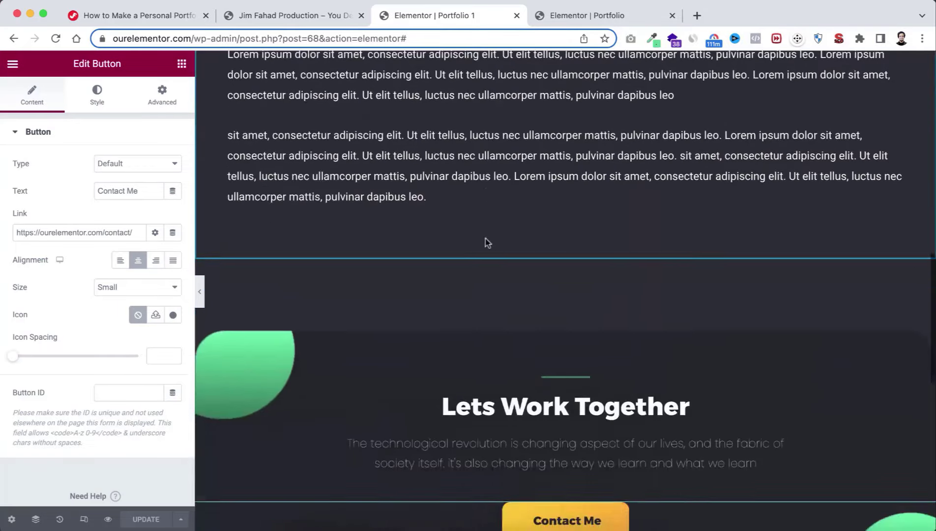
scroll(486, 240, up, 15)
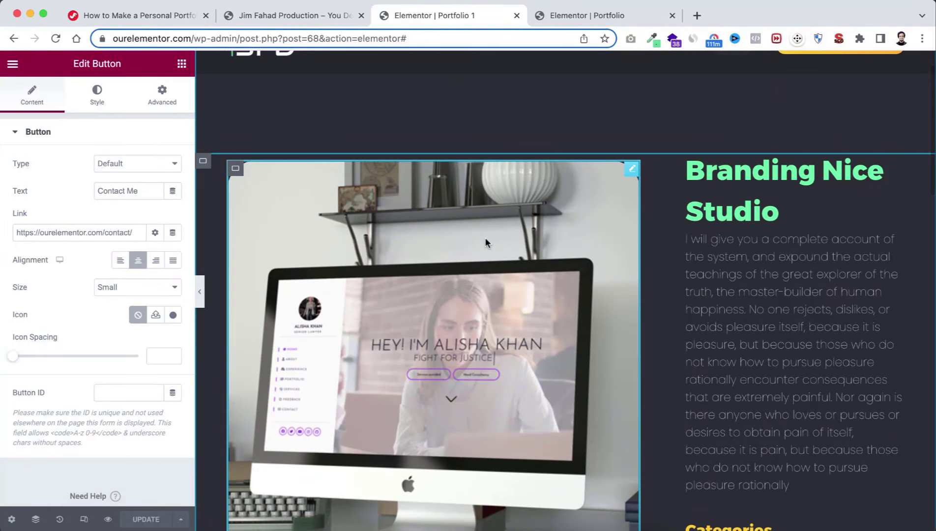
scroll(486, 140, up, 2)
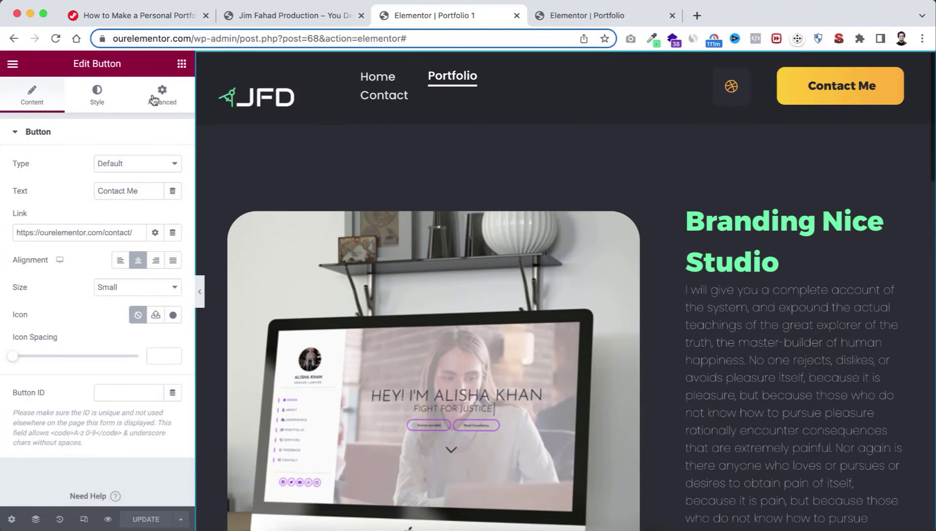
Exit Elementor to the dashboard and go to Pages > All Pages.
click(12, 64)
click(91, 319)
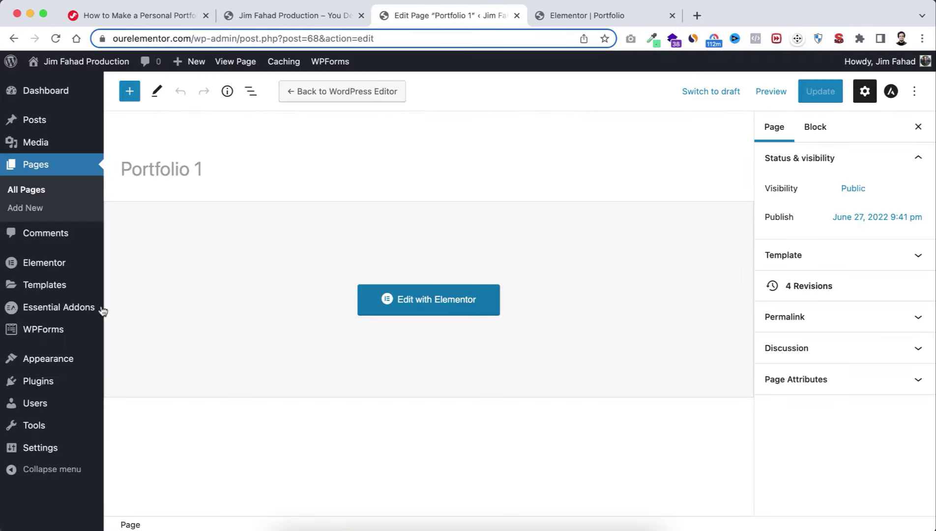
click(30, 190)
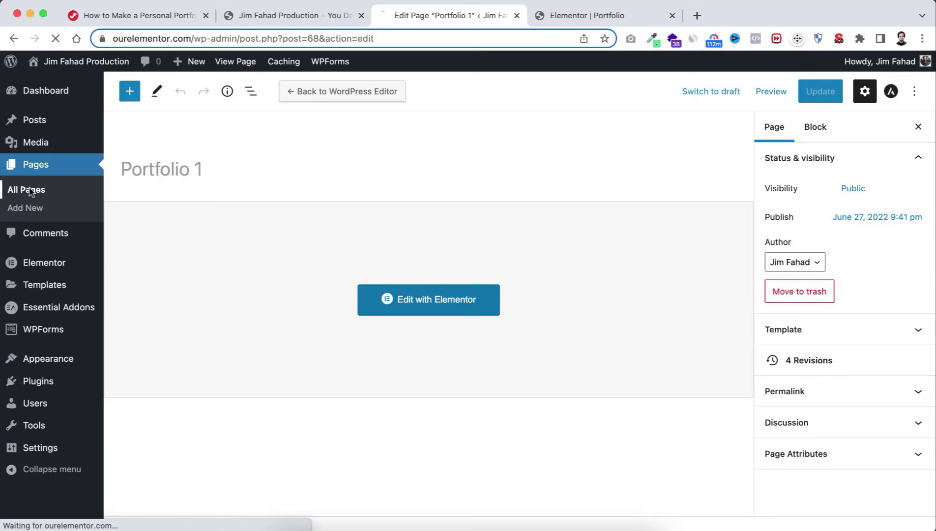
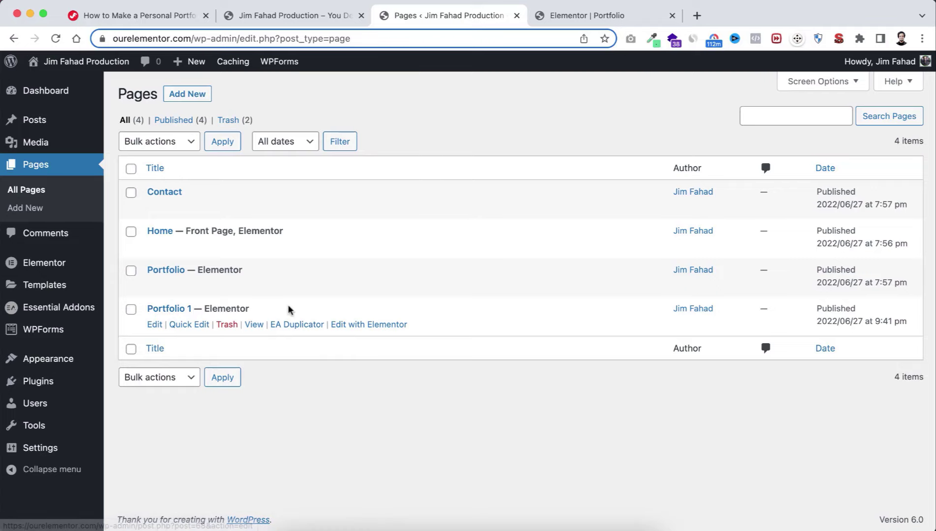
Duplicate Portfolio 1 with EA Duplicator, retitle the draft 'Portfolio 2', and start publishing it.
click(295, 326)
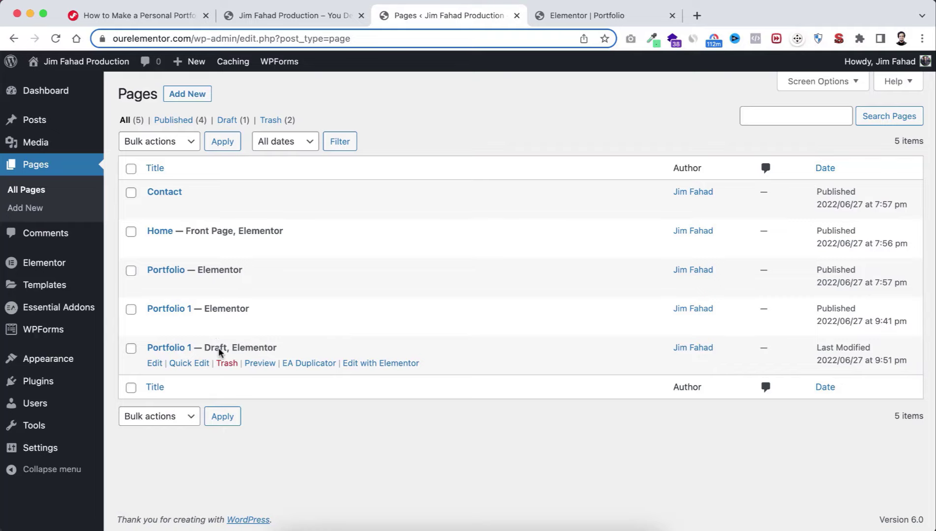
click(155, 364)
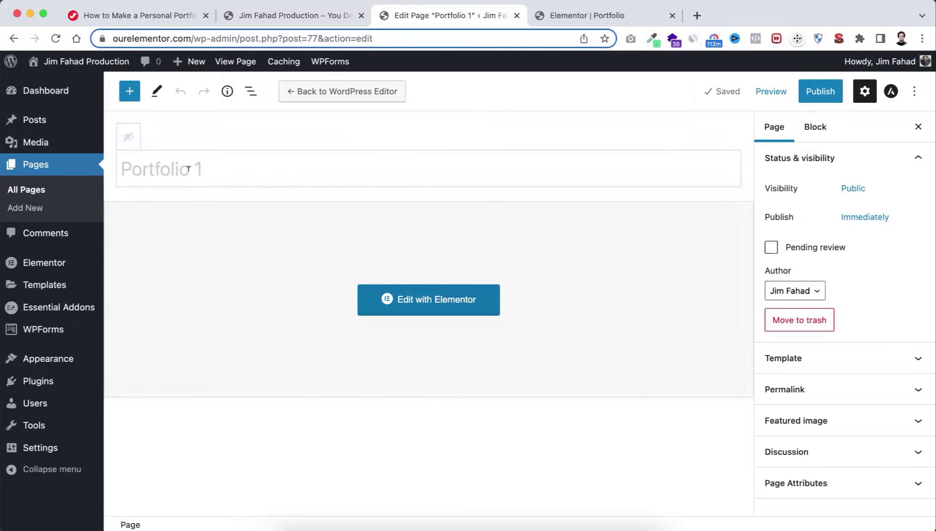
drag(197, 166, 201, 166)
text(2)
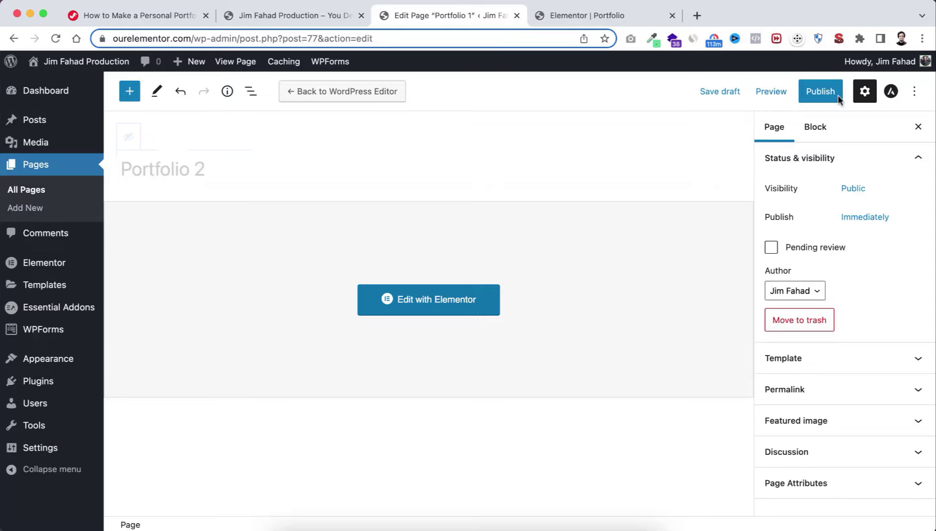
click(826, 96)
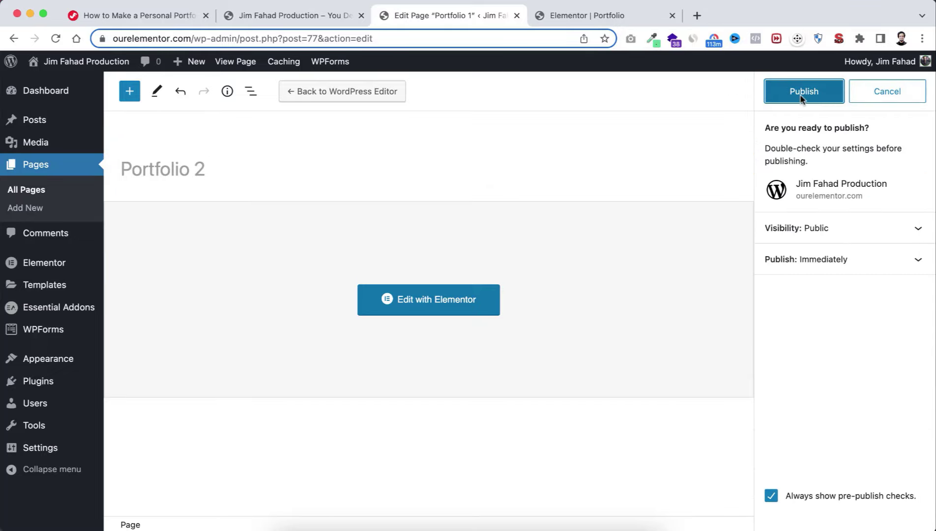
click(810, 93)
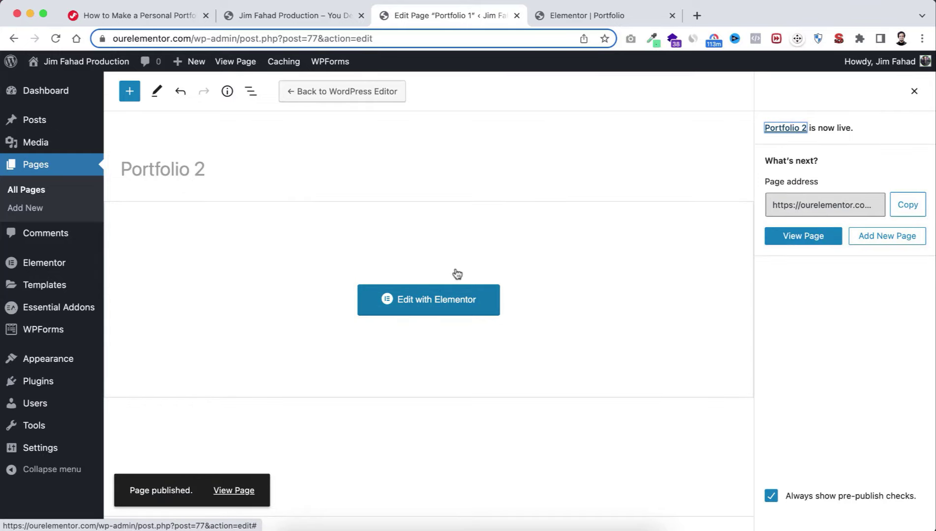
In Elementor, replace the Portfolio 2 project image with the phone-in-hand project-app.png.
click(410, 307)
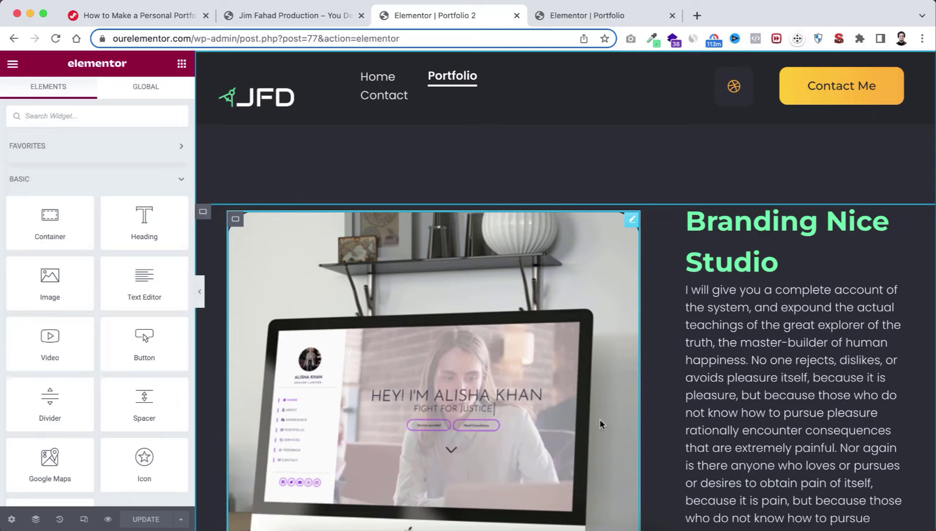
scroll(599, 423, down, 5)
scroll(600, 427, down, 1)
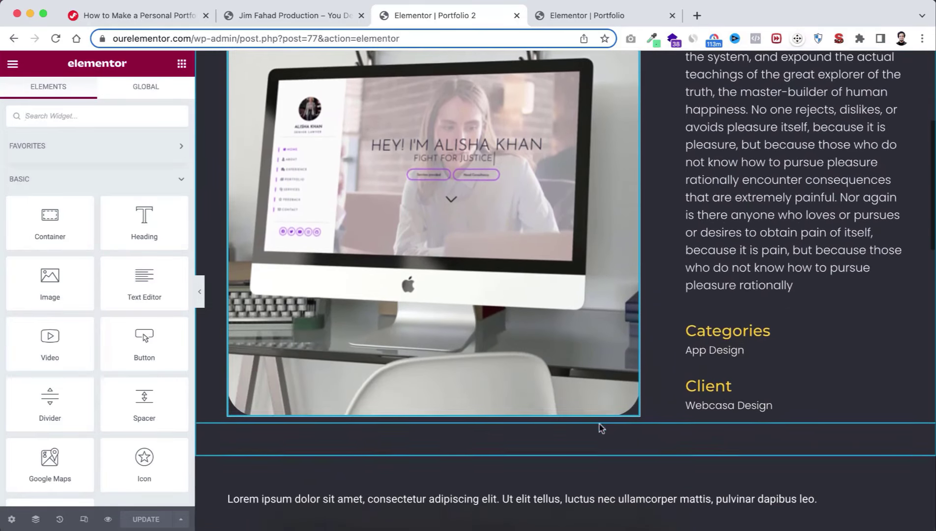
scroll(600, 426, up, 4)
scroll(614, 344, down, 2)
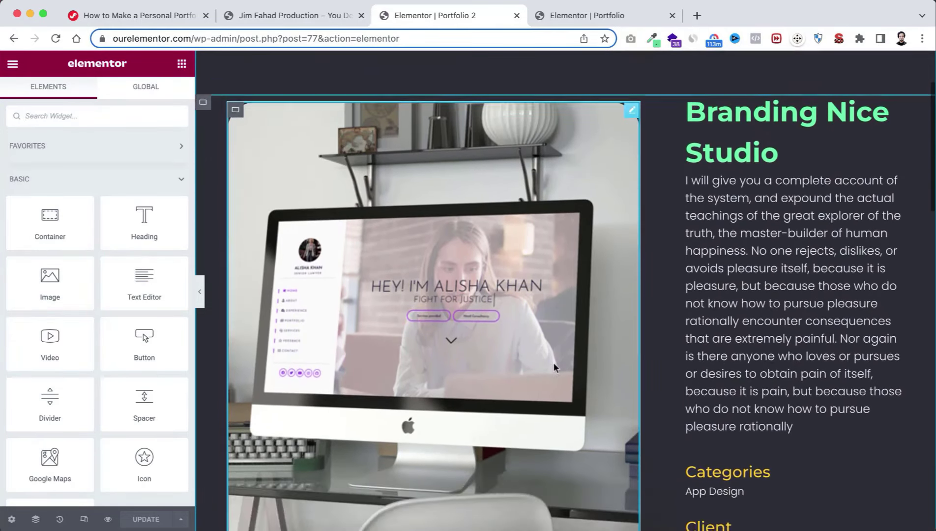
click(473, 298)
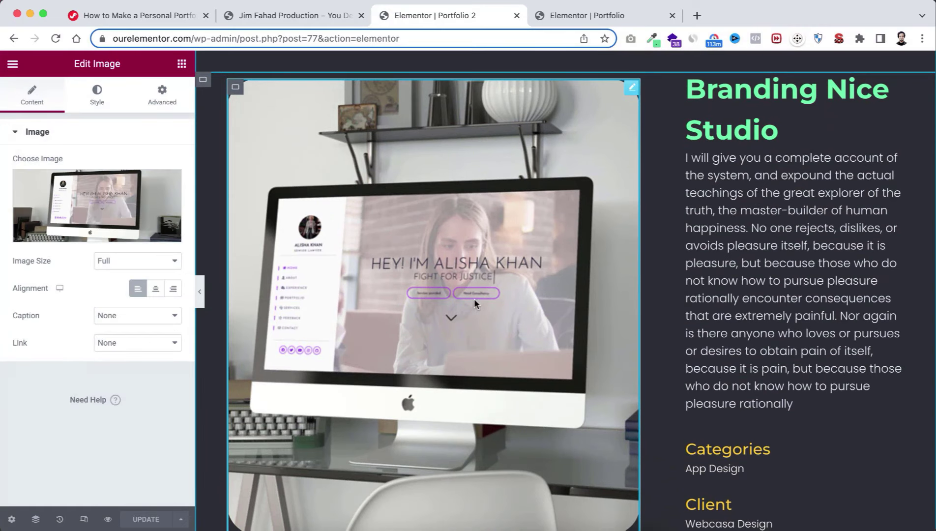
click(89, 195)
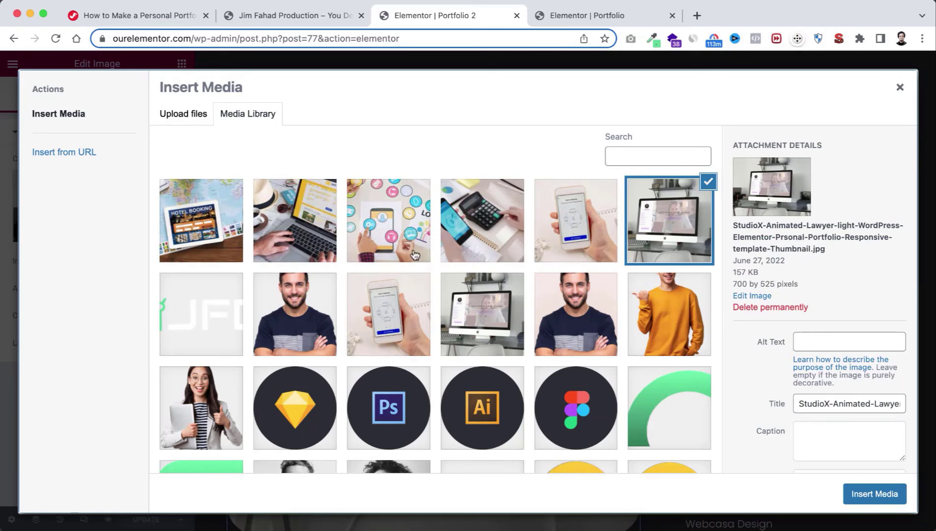
click(549, 246)
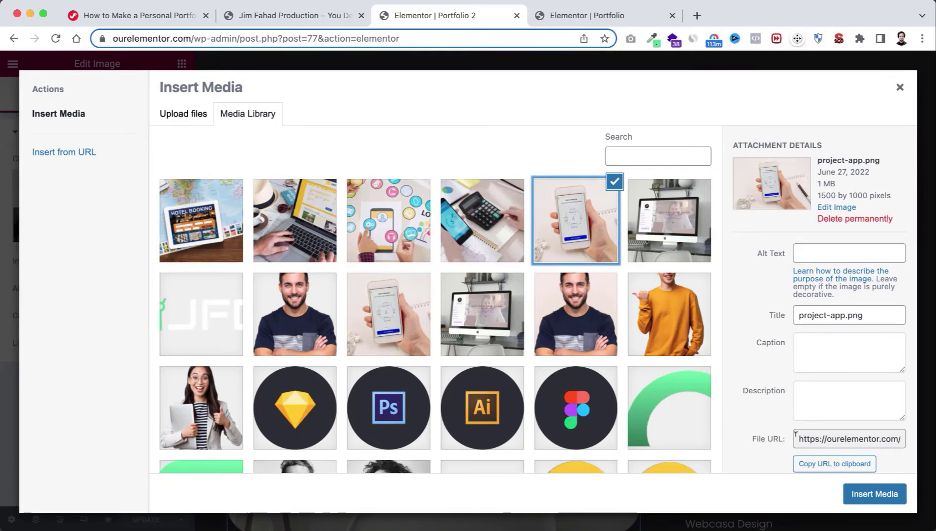
click(866, 491)
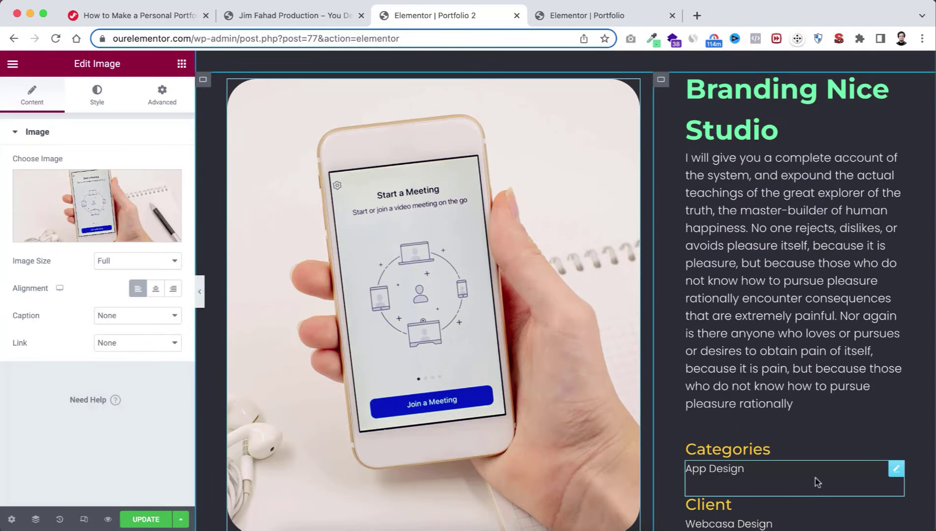
Change the Categories text from App Design to UI/UX Design.
scroll(817, 482, down, 2)
click(737, 432)
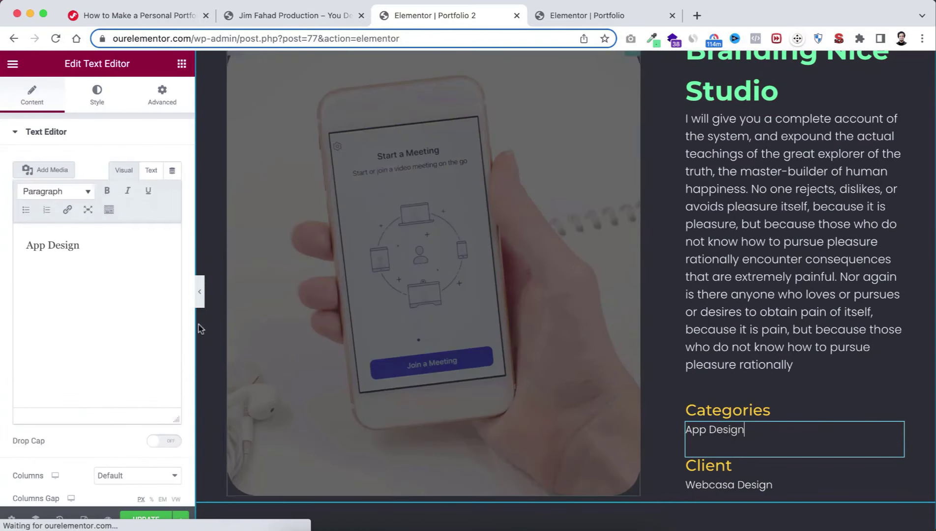
triple_click(83, 244)
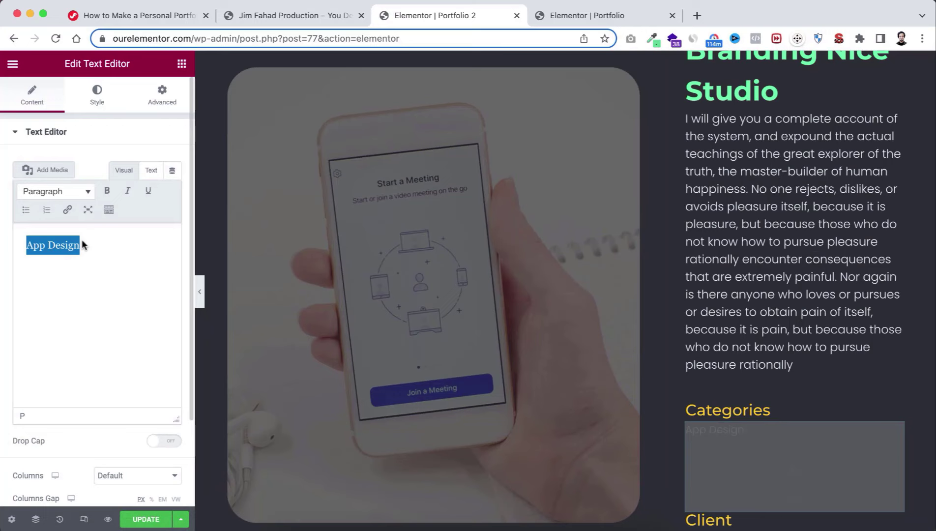
text(UI/UX)
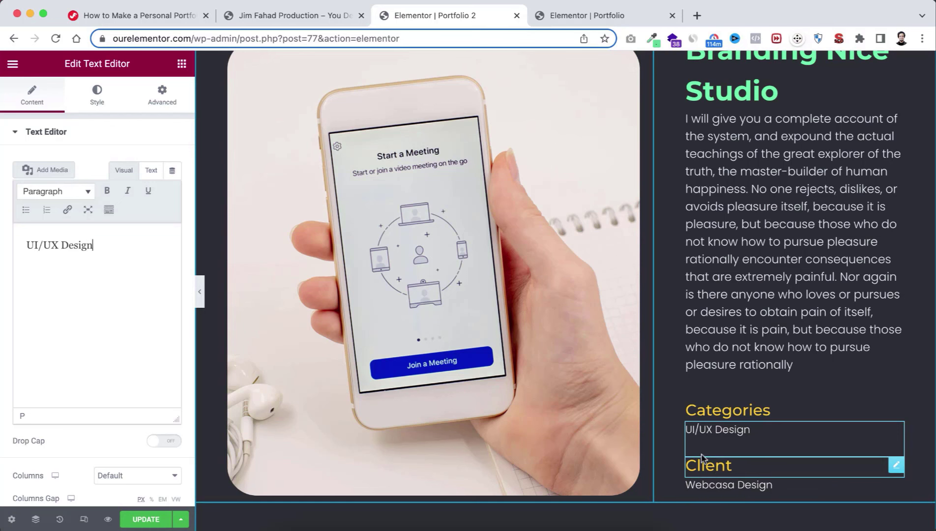
Save the Portfolio 2 changes and exit Elementor to the dashboard.
scroll(633, 479, down, 5)
scroll(634, 481, down, 1)
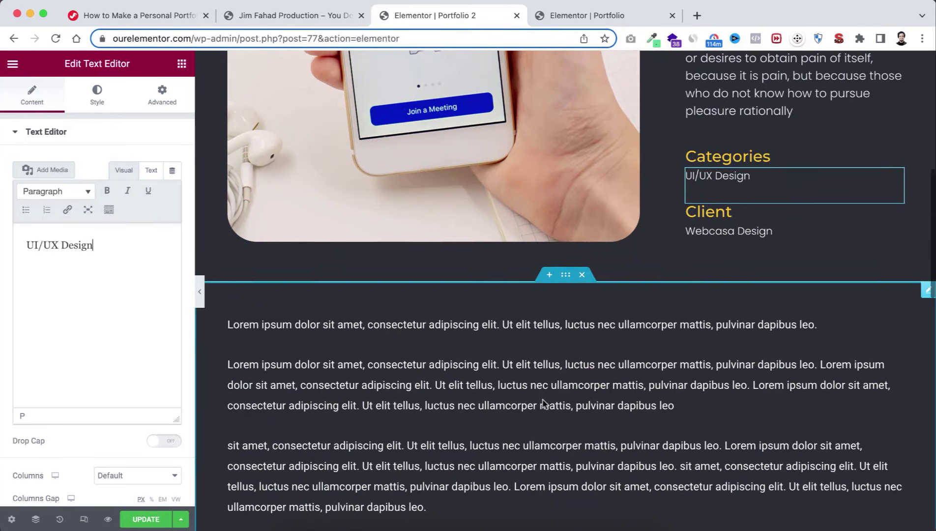
scroll(543, 399, down, 1)
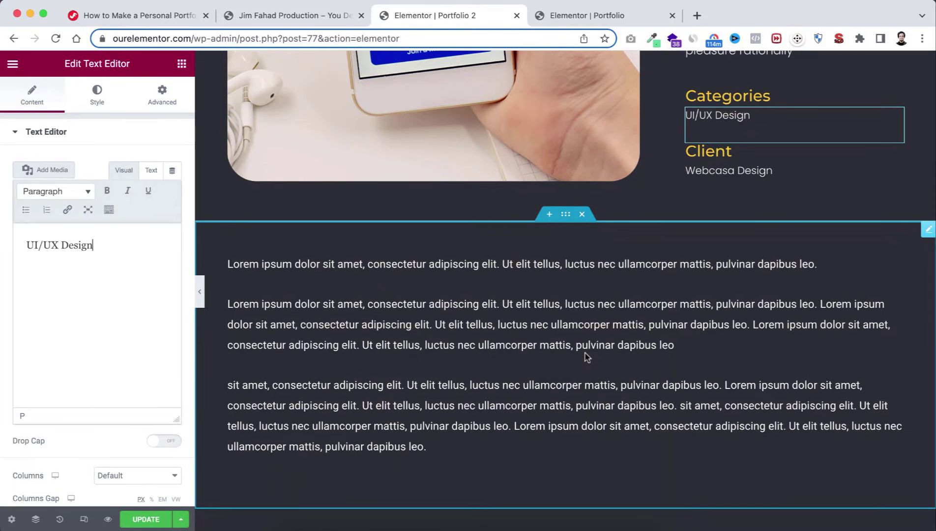
scroll(585, 353, down, 9)
scroll(585, 353, up, 4)
scroll(586, 357, up, 15)
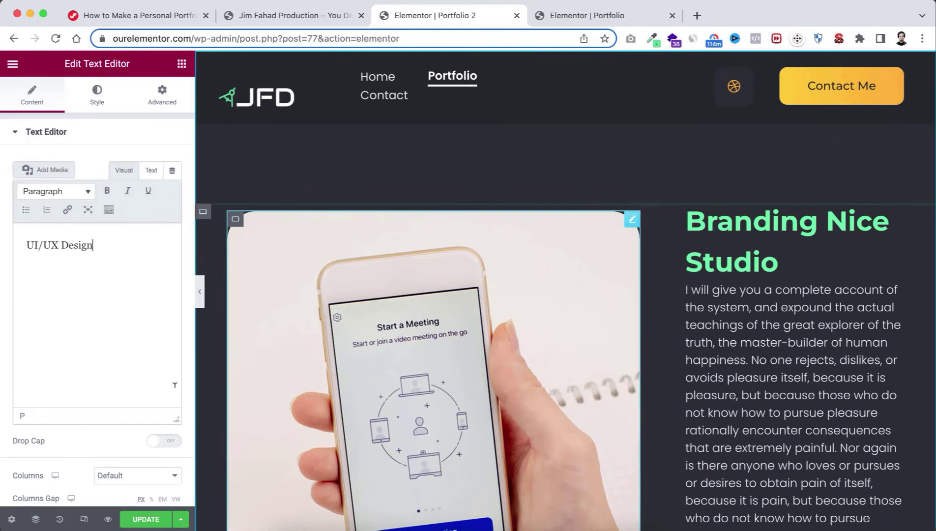
click(148, 519)
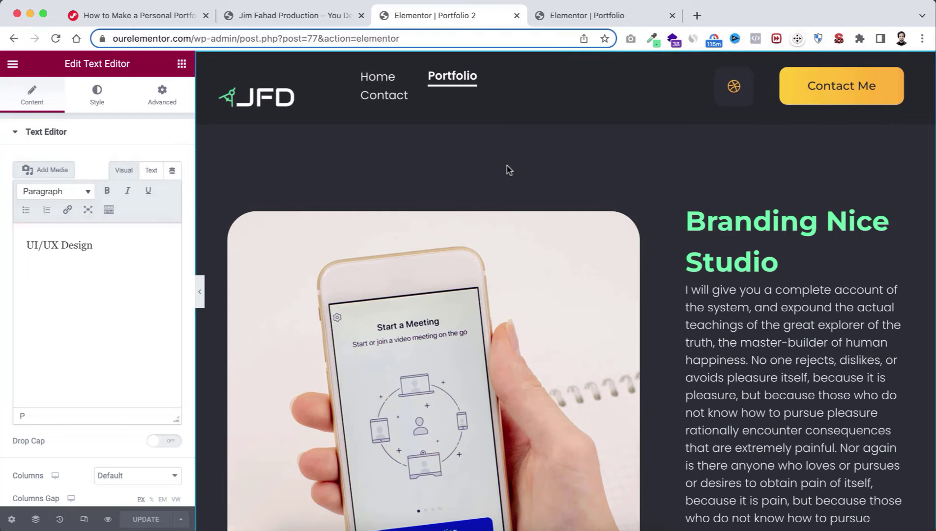
click(13, 64)
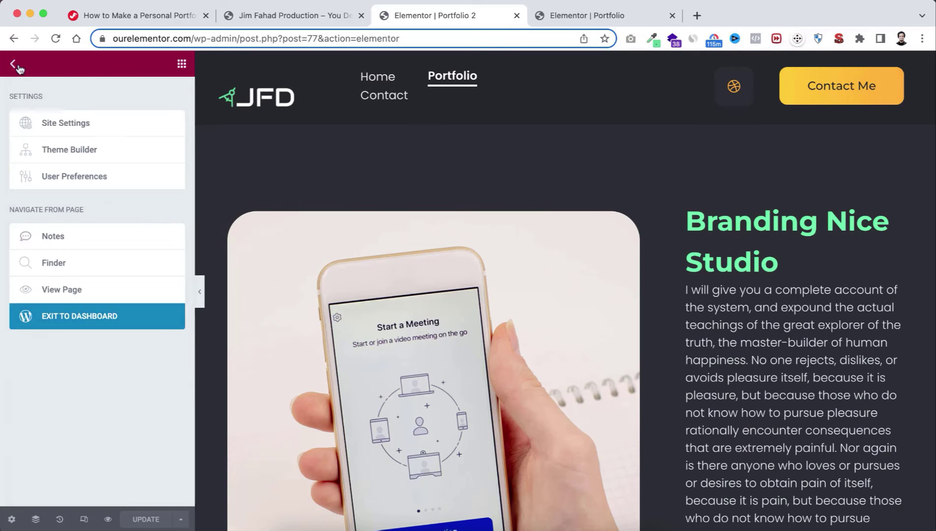
click(91, 327)
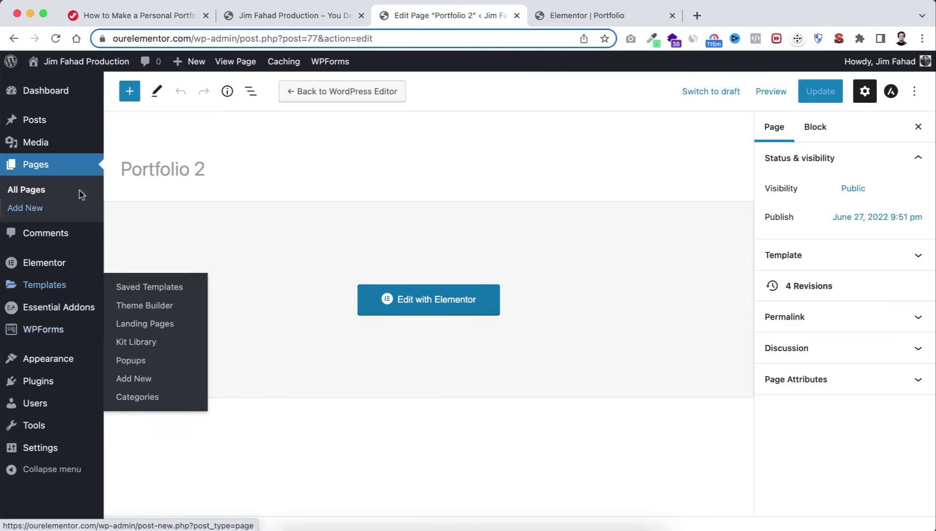
From All Pages, open the live Portfolio 1 and Portfolio 2 pages in new tabs.
click(27, 189)
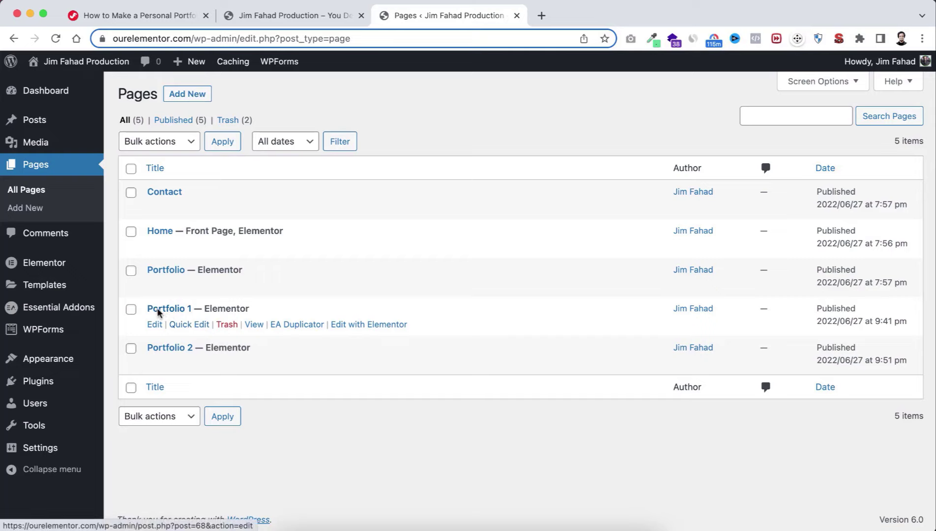
right_click(255, 327)
click(249, 336)
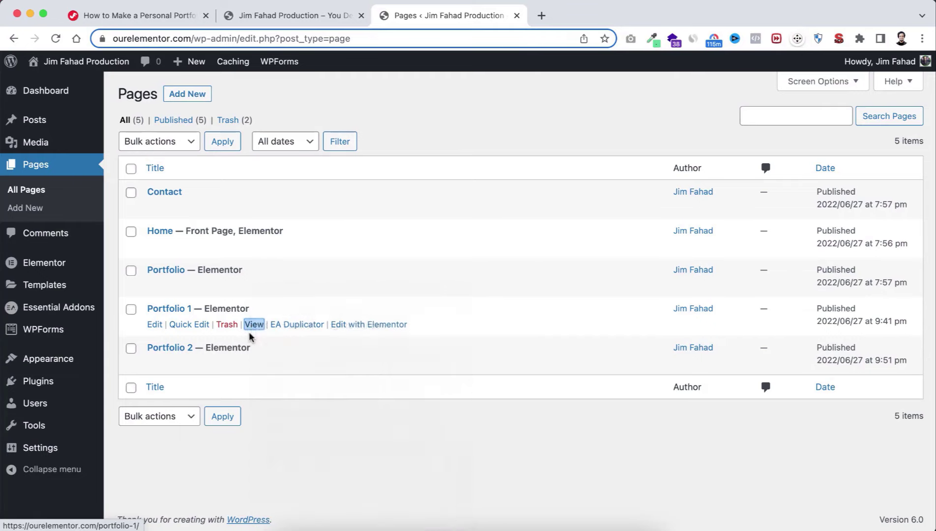
right_click(255, 328)
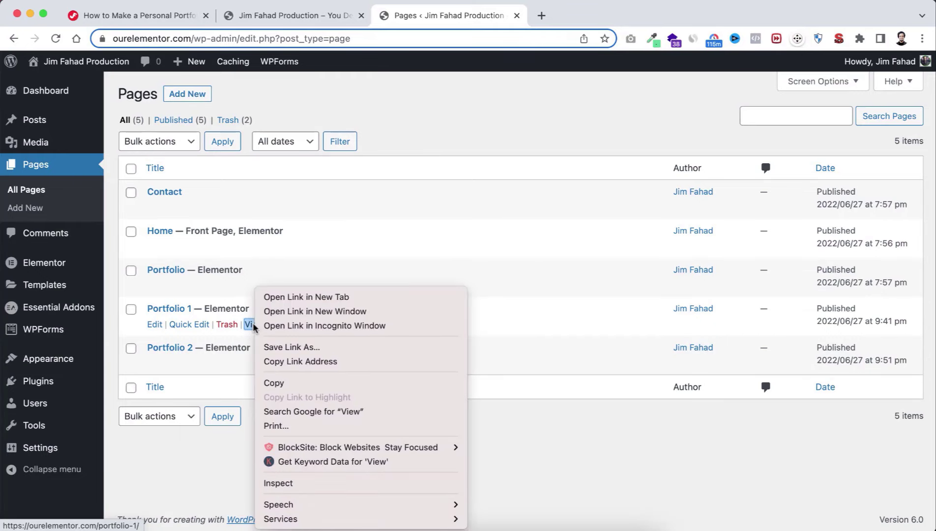
click(283, 300)
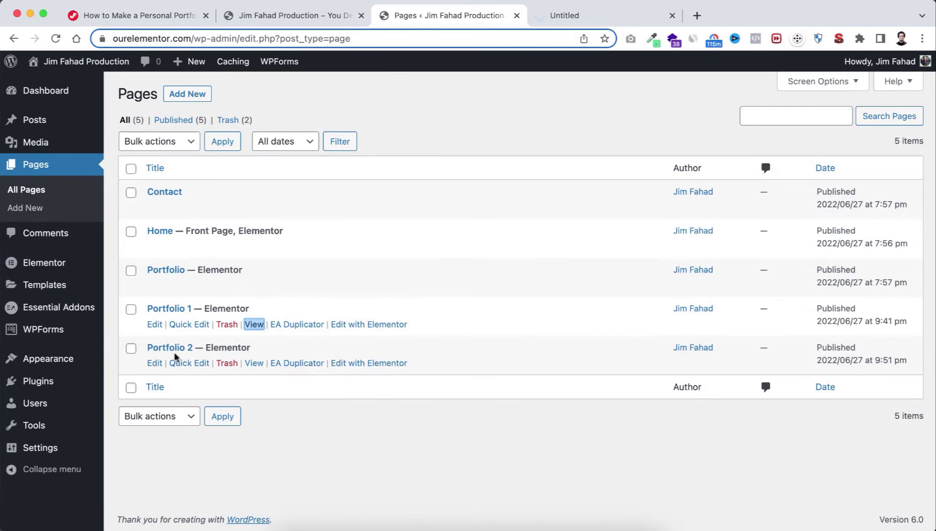
right_click(253, 364)
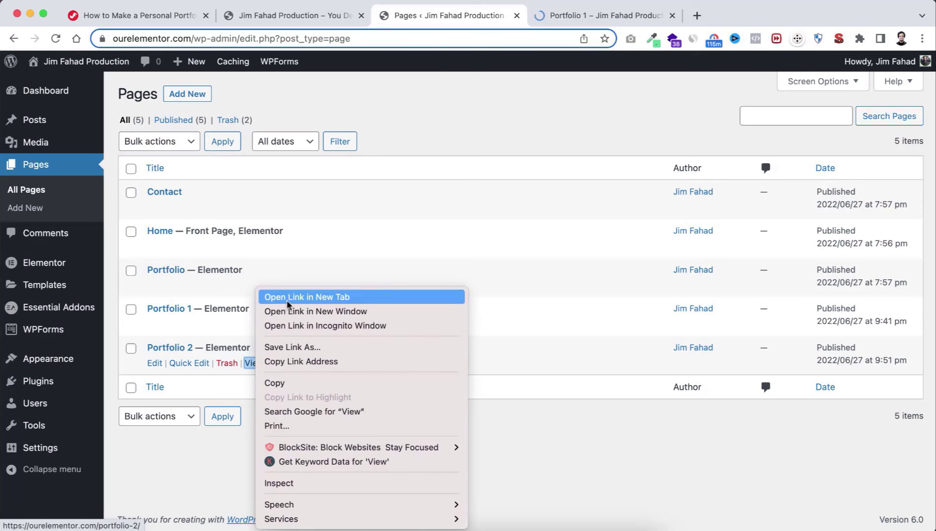
click(288, 298)
Review both live portfolio pages, select the Portfolio 1 address, and switch to the home page.
click(590, 15)
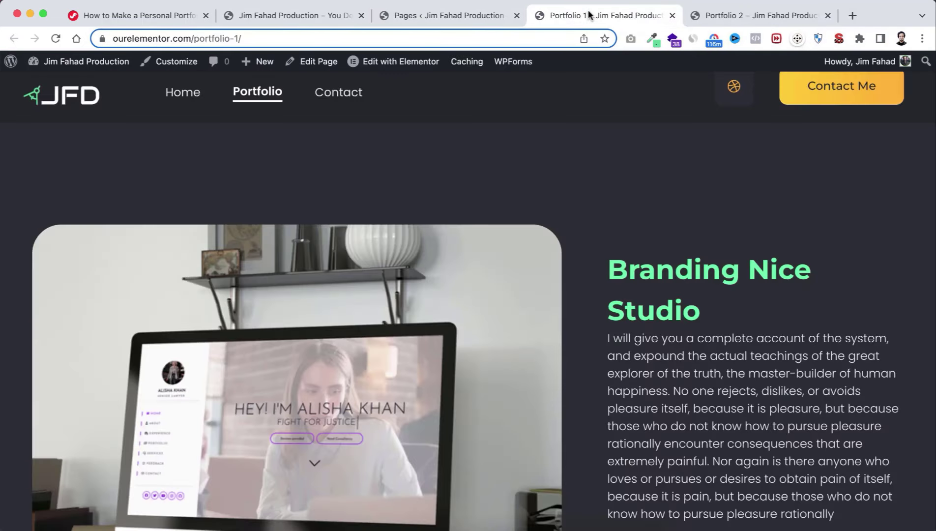
scroll(553, 285, down, 4)
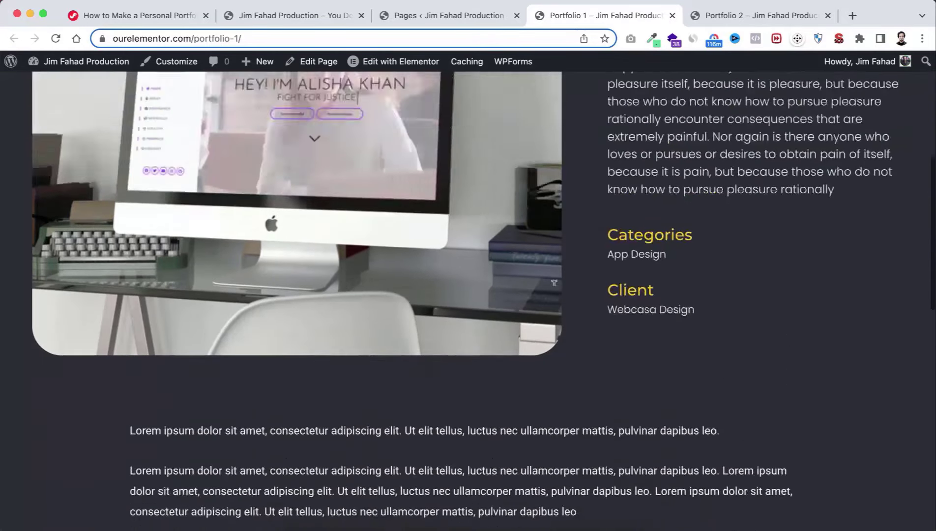
scroll(554, 290, up, 7)
click(724, 17)
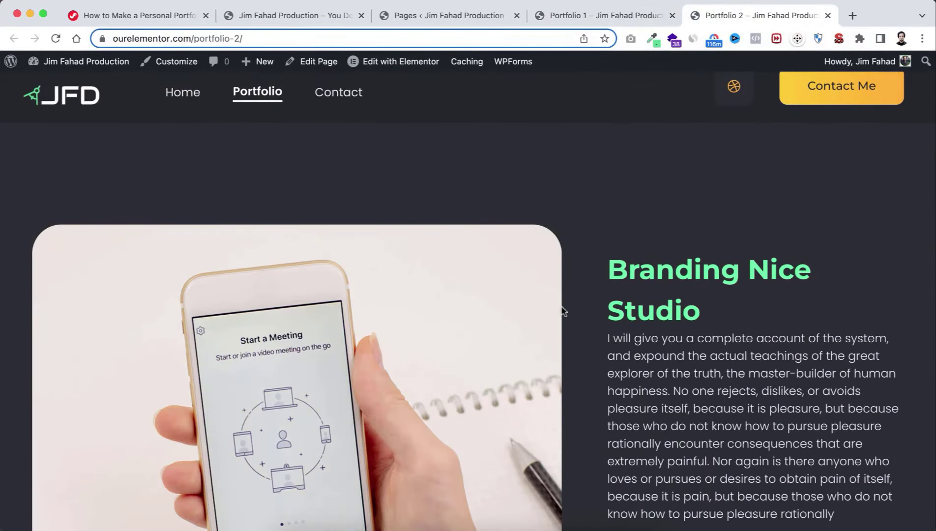
scroll(600, 228, down, 9)
scroll(541, 376, up, 9)
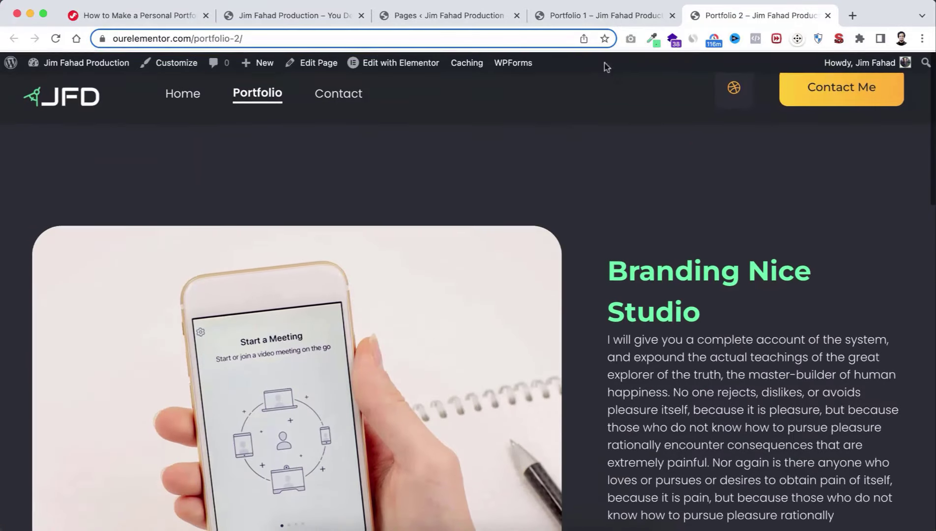
click(587, 15)
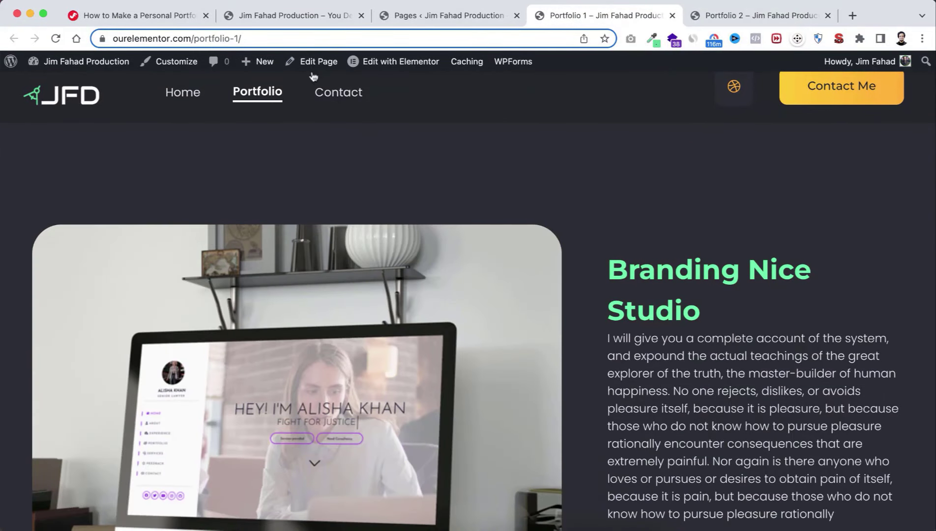
click(274, 38)
key(super+c)
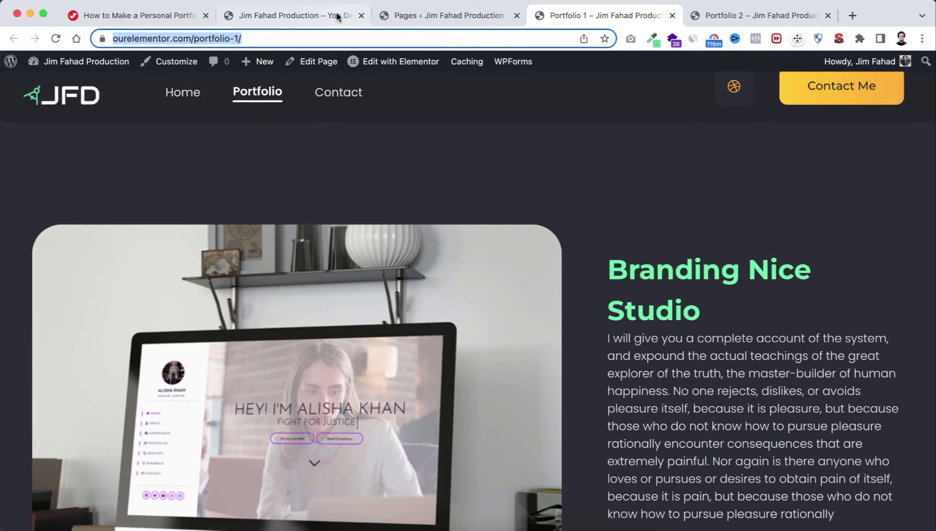
click(321, 15)
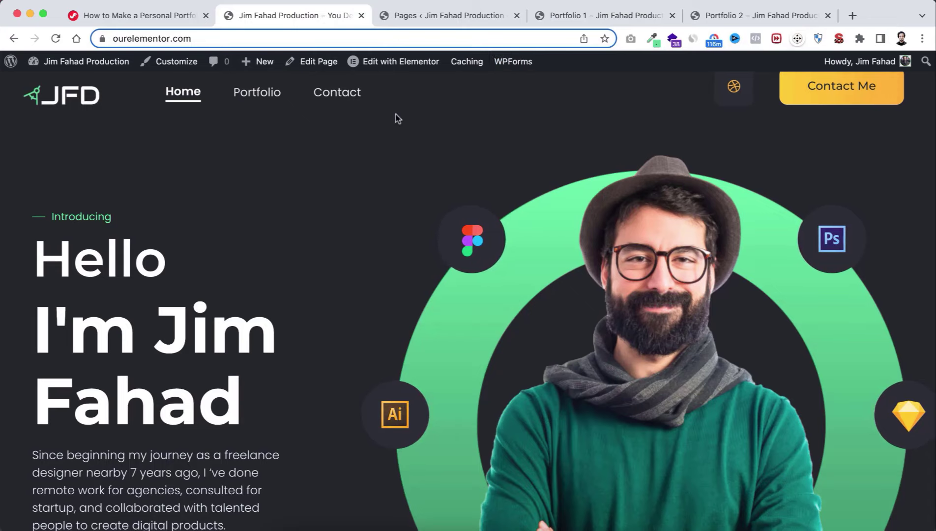
Open the home page in Elementor and link the Branding Nice Studio heading to Portfolio 1.
click(382, 63)
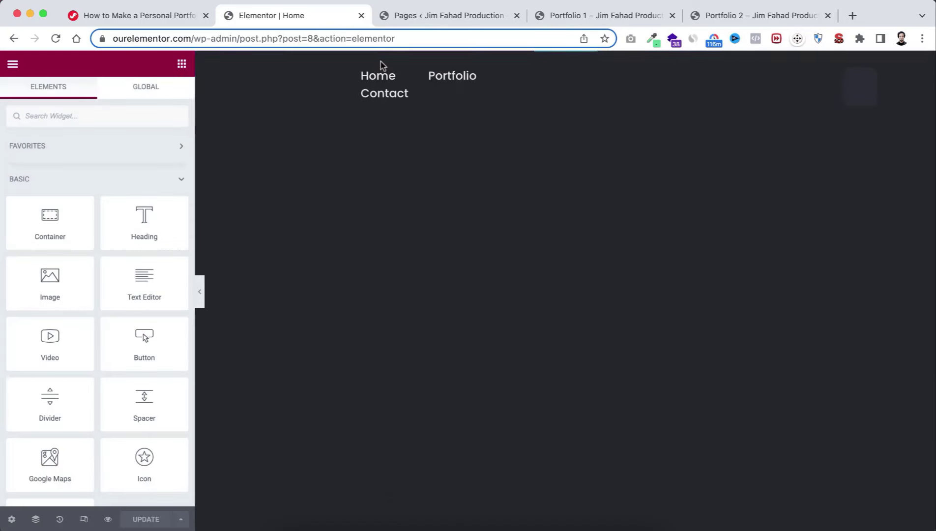
scroll(486, 495, down, 15)
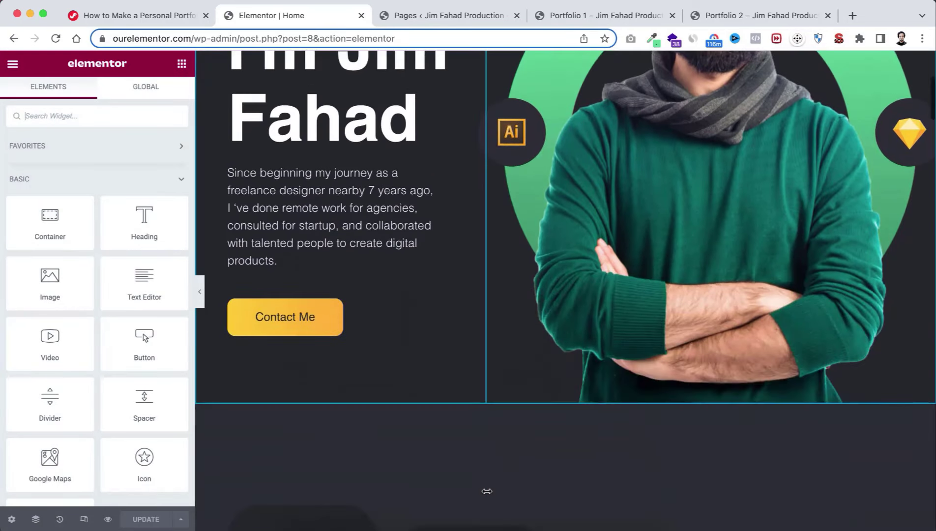
scroll(486, 496, down, 10)
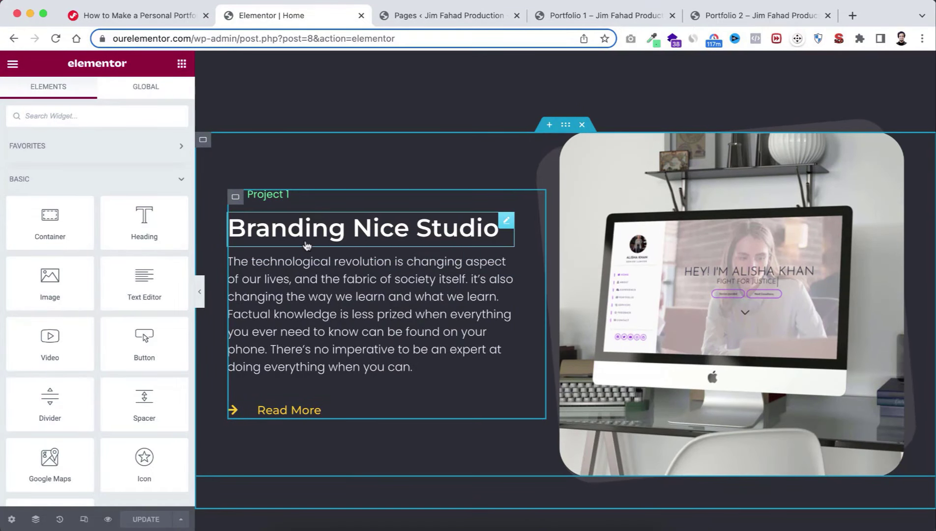
click(353, 235)
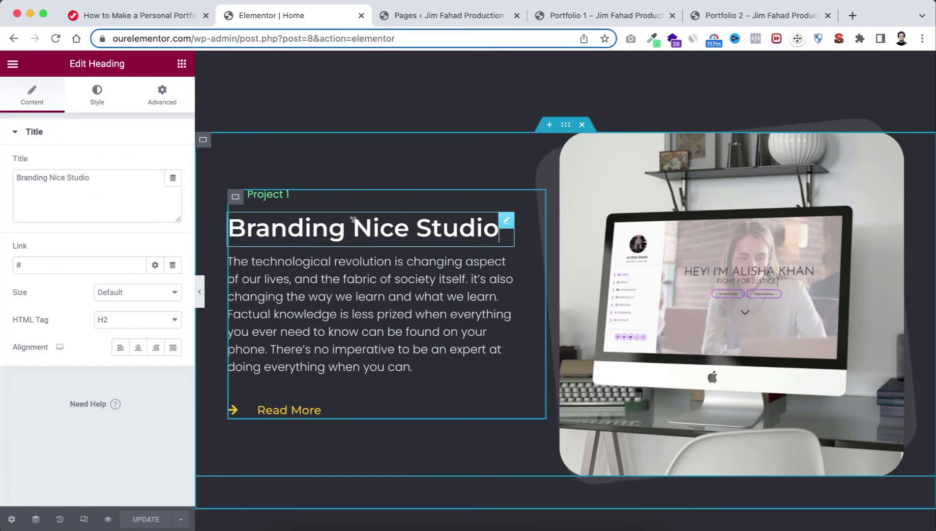
click(575, 15)
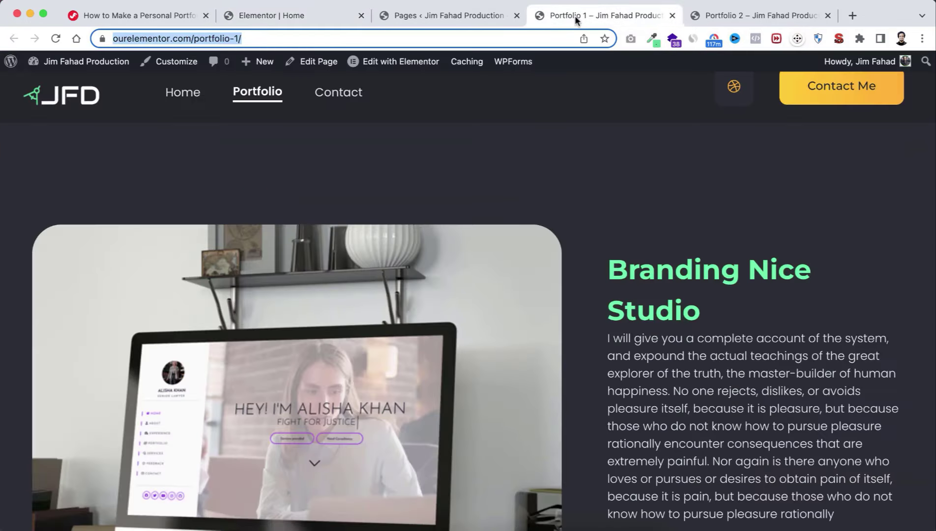
click(301, 17)
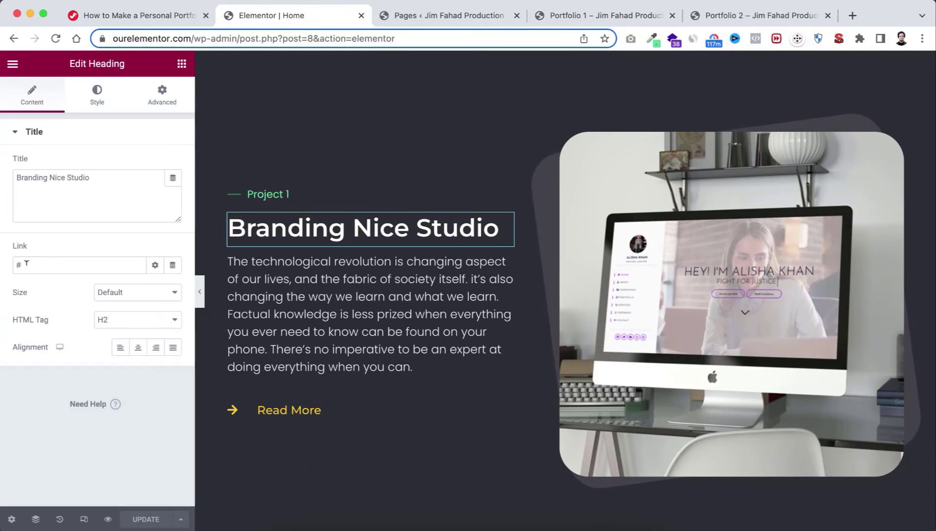
drag(27, 263, 8, 269)
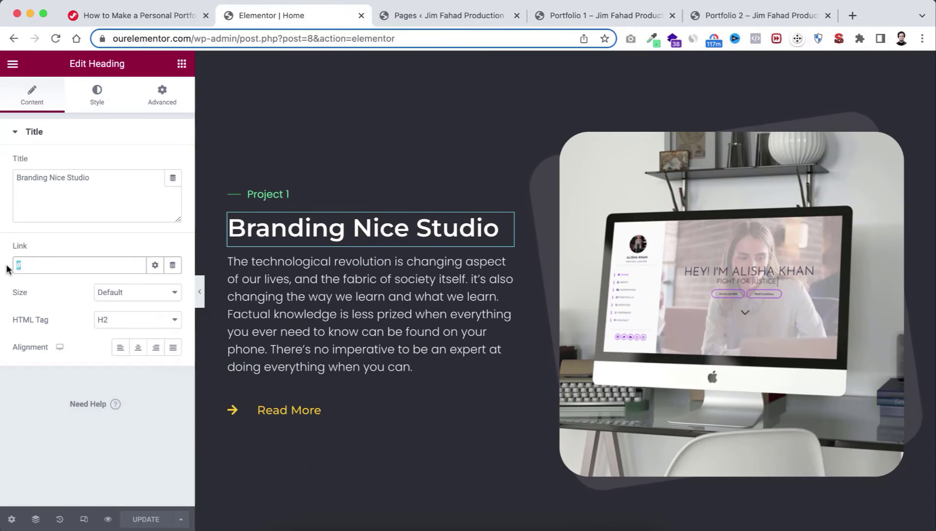
key(super+v)
Link Project 1's Read More button to Portfolio 1, making button and heading open in new windows.
click(275, 411)
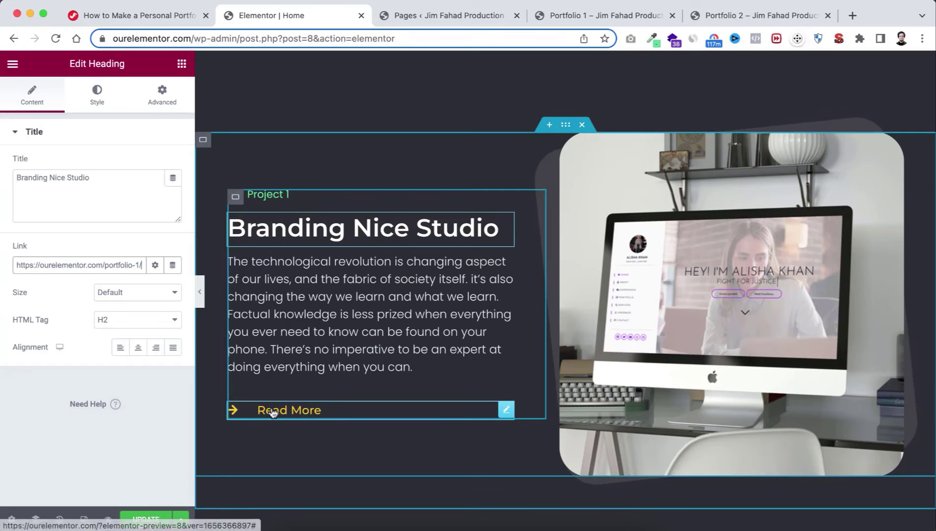
drag(27, 232, 1, 234)
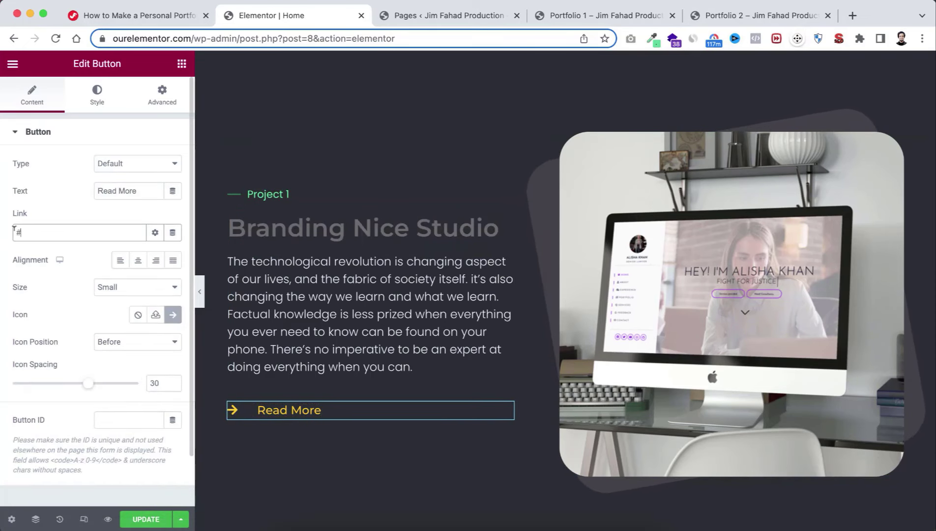
key(super+v)
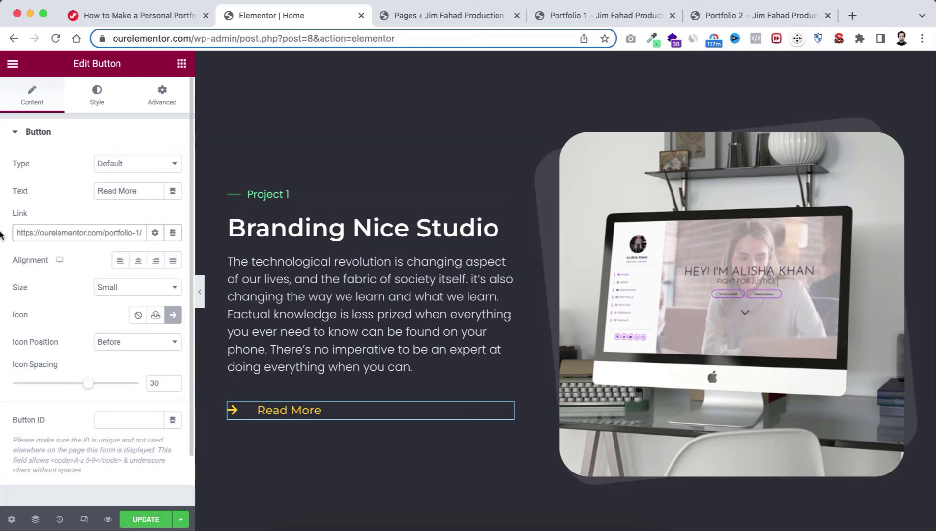
click(156, 232)
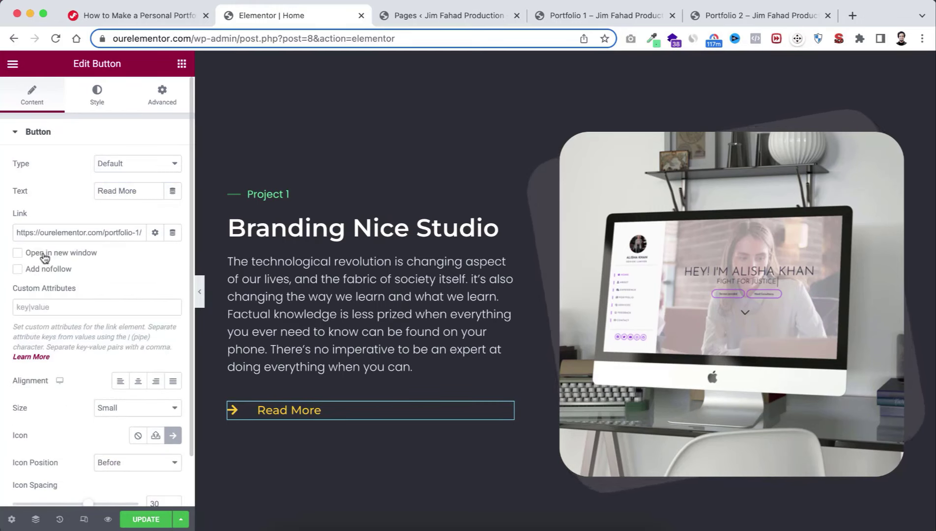
click(45, 258)
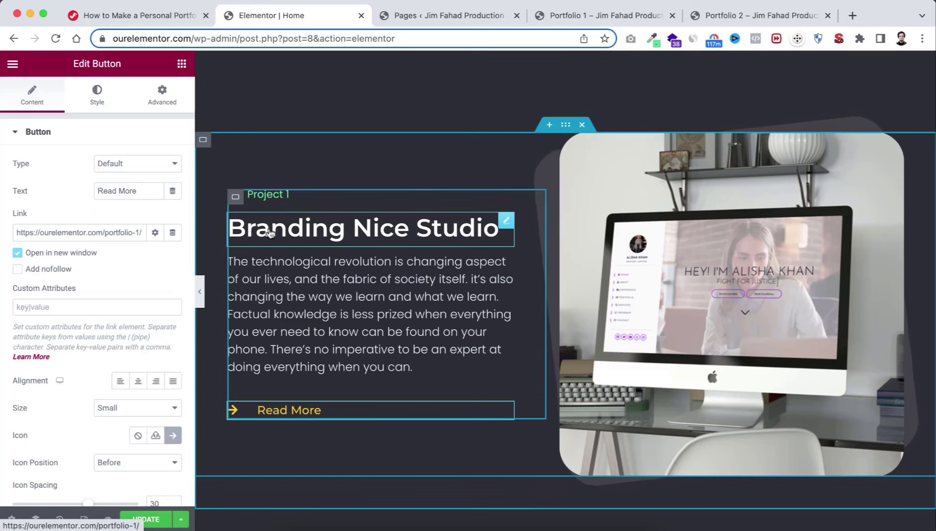
click(236, 232)
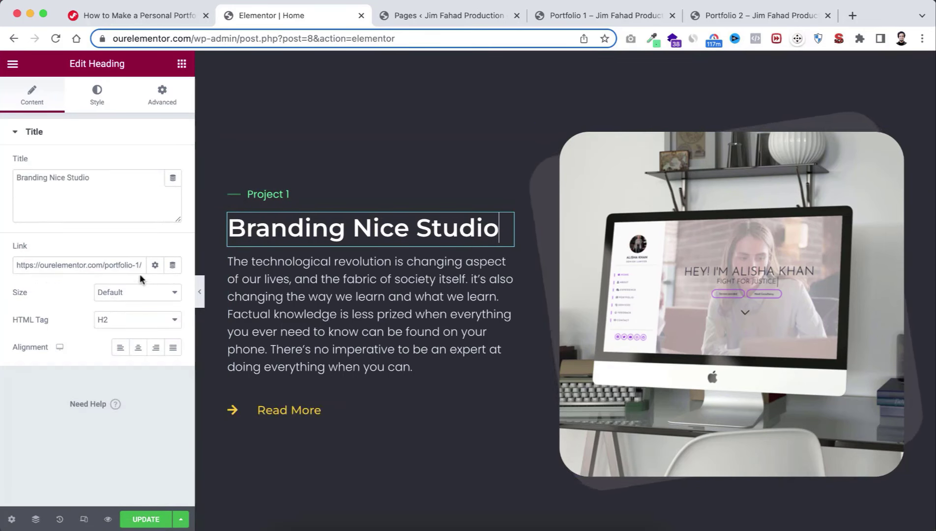
click(155, 265)
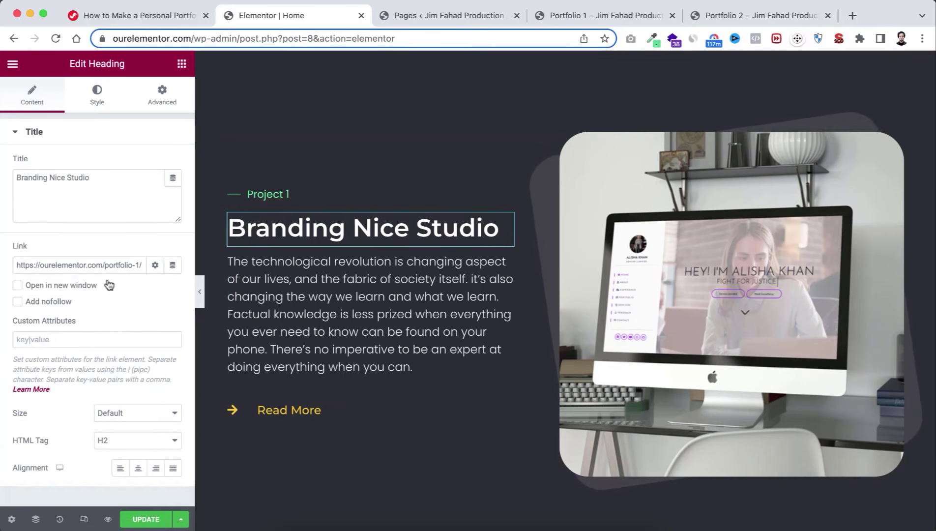
click(53, 285)
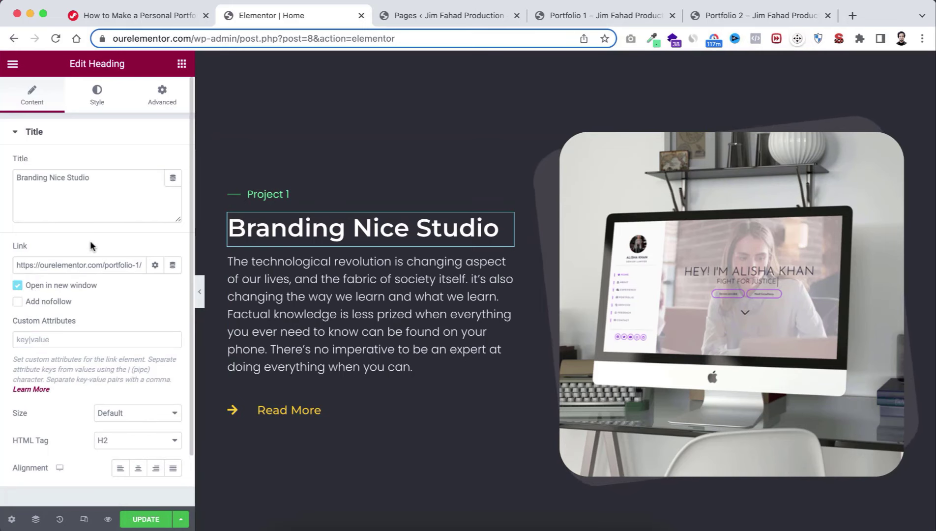
Select the Mobile Card App heading and copy the Portfolio 2 page address.
scroll(578, 419, down, 3)
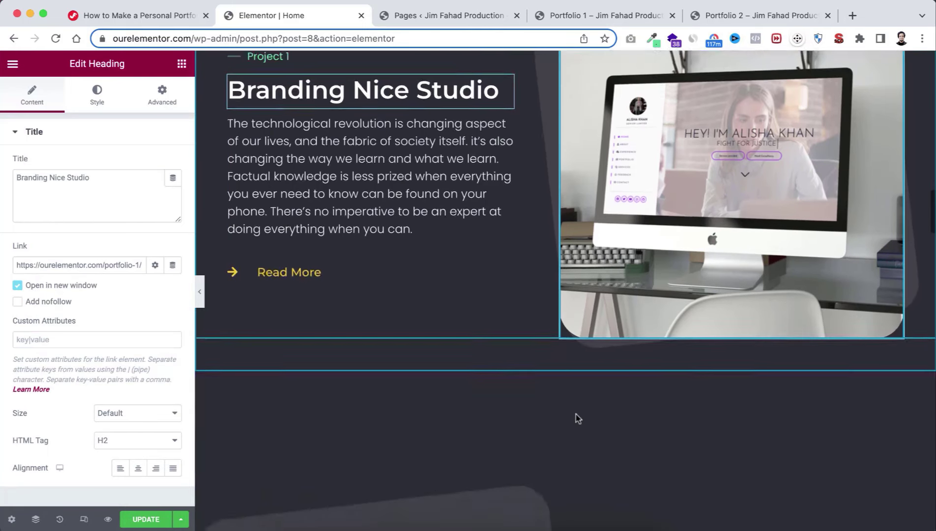
scroll(578, 418, down, 7)
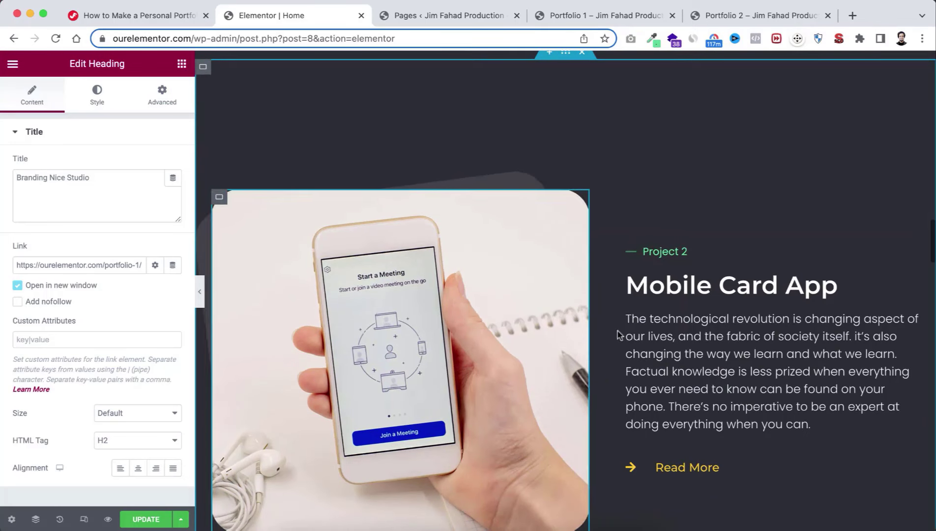
click(659, 290)
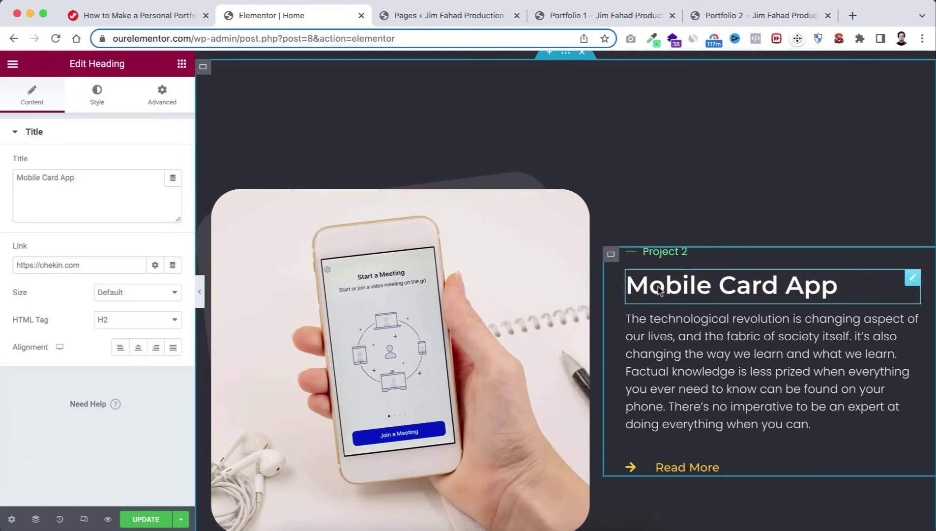
scroll(658, 290, down, 1)
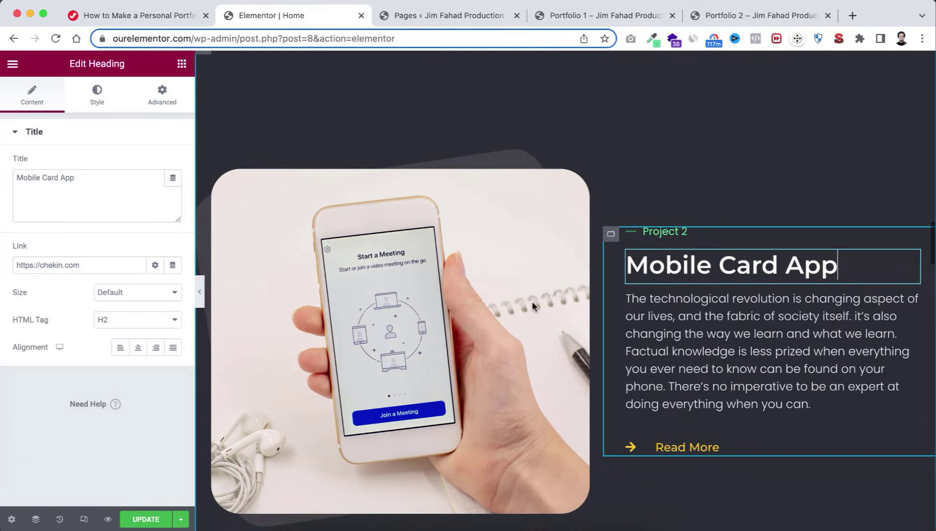
click(738, 16)
click(252, 33)
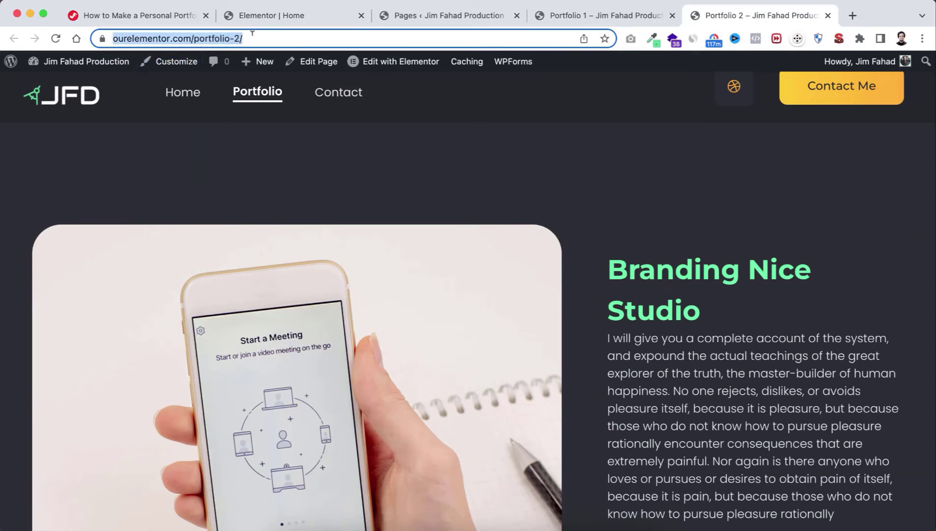
right_click(215, 37)
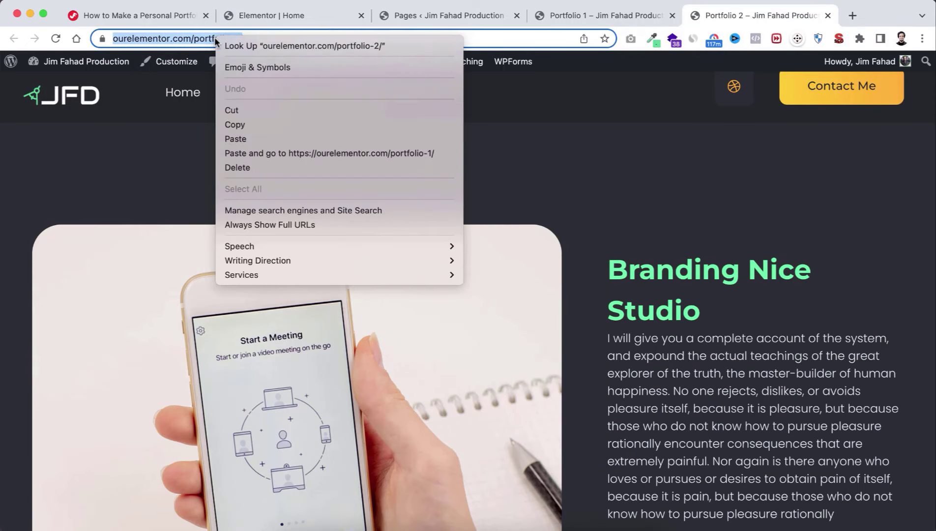
click(246, 124)
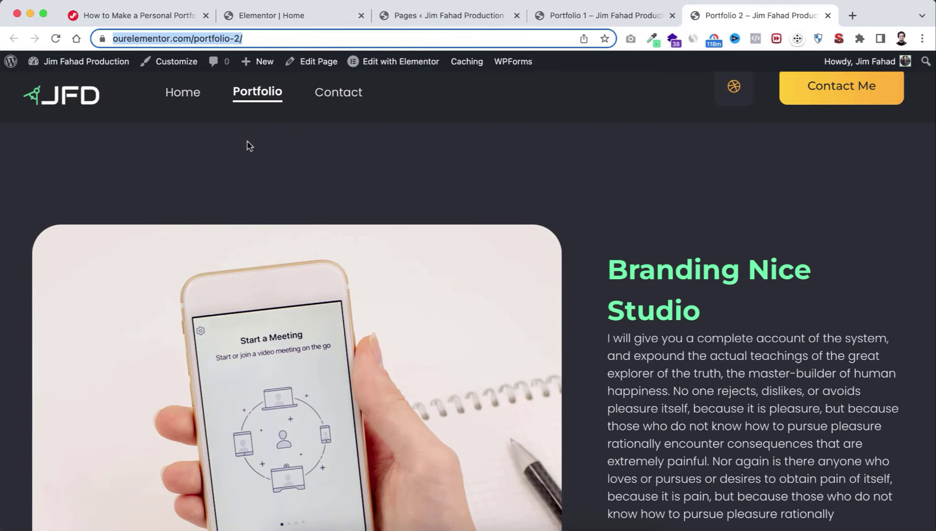
Link the Mobile Card App heading to Portfolio 2 in a new window, select the Read More link, and save.
click(307, 15)
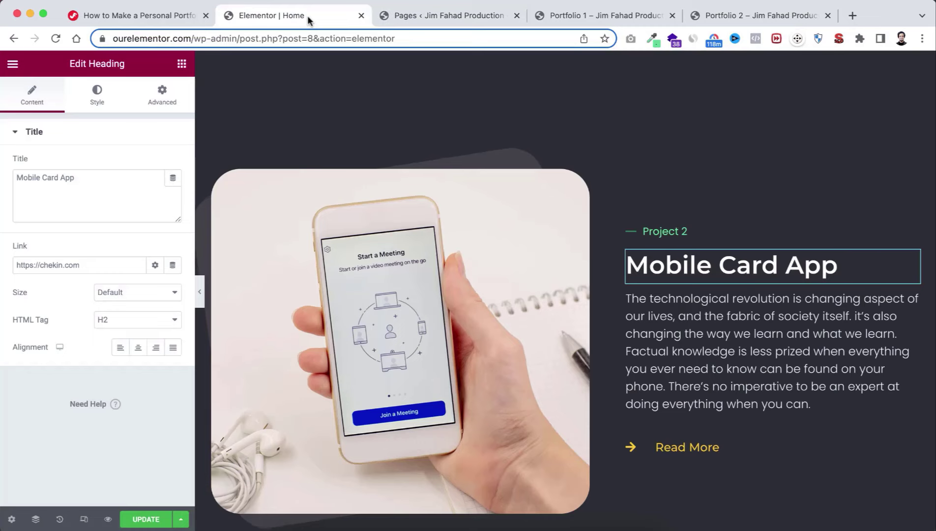
drag(81, 265, 3, 264)
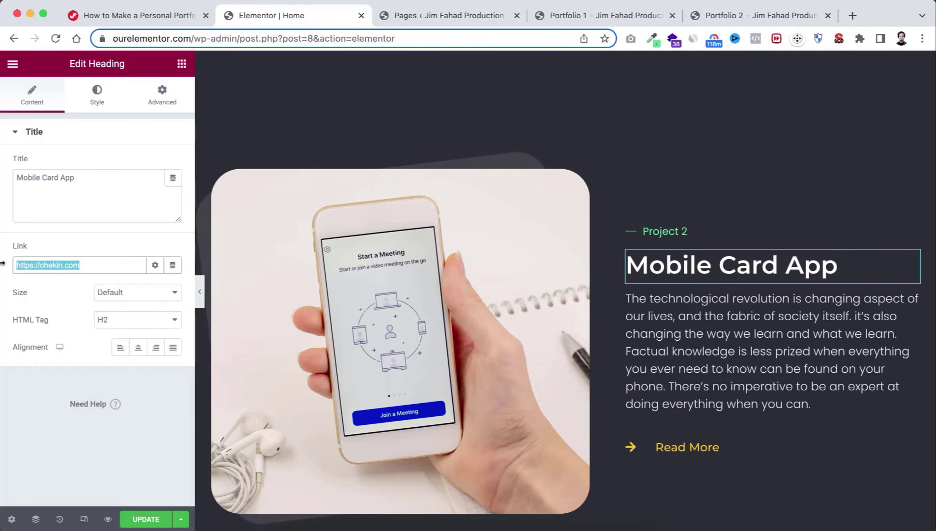
key(super+v)
click(155, 265)
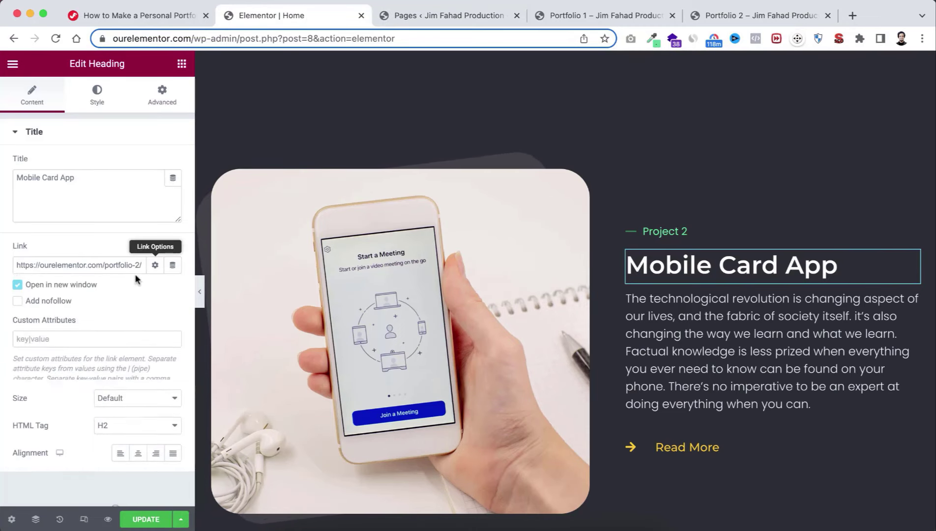
click(57, 288)
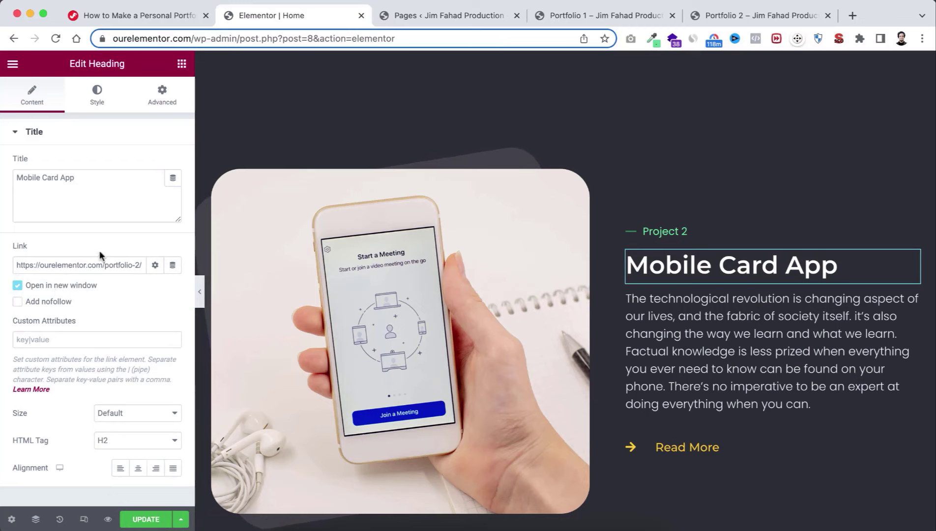
click(674, 455)
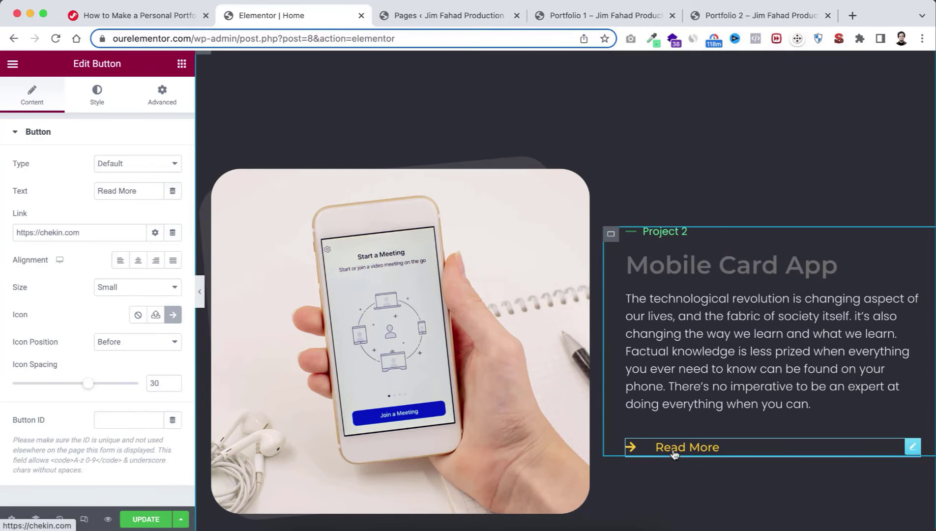
triple_click(43, 229)
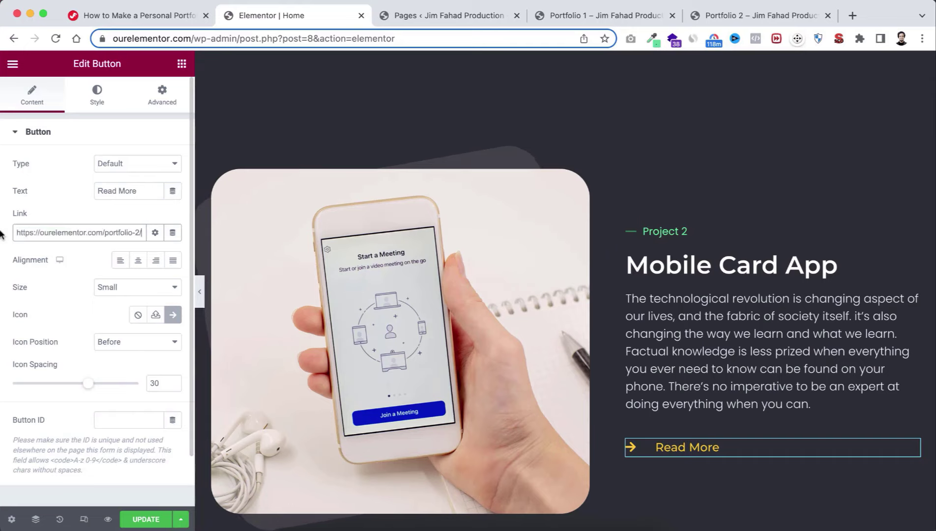
click(145, 520)
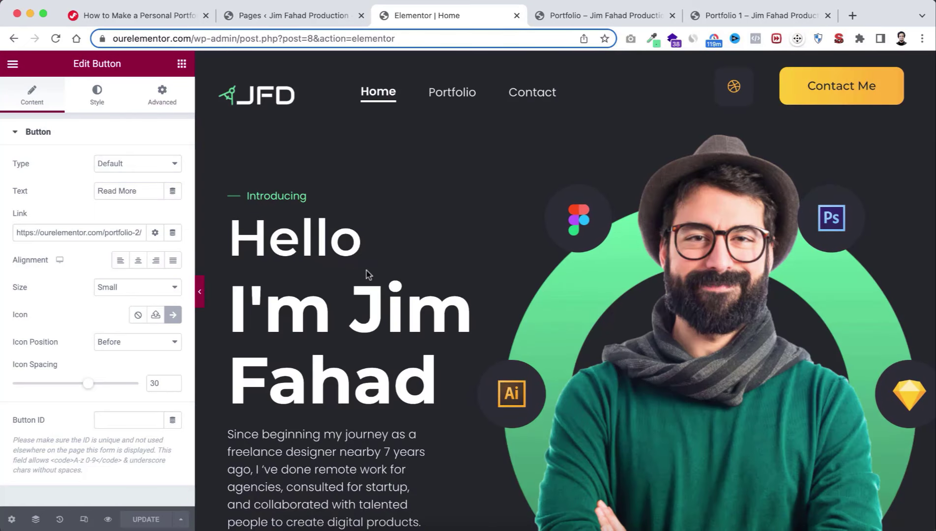
Hide the Elementor panel, scroll through the live Portfolio and Portfolio 1 pages, then return to Pages.
key(super+p)
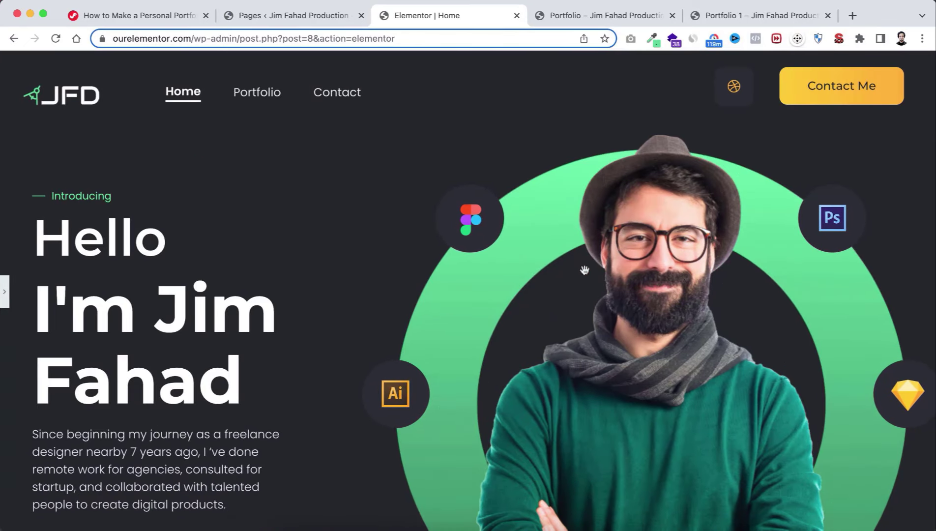
click(588, 16)
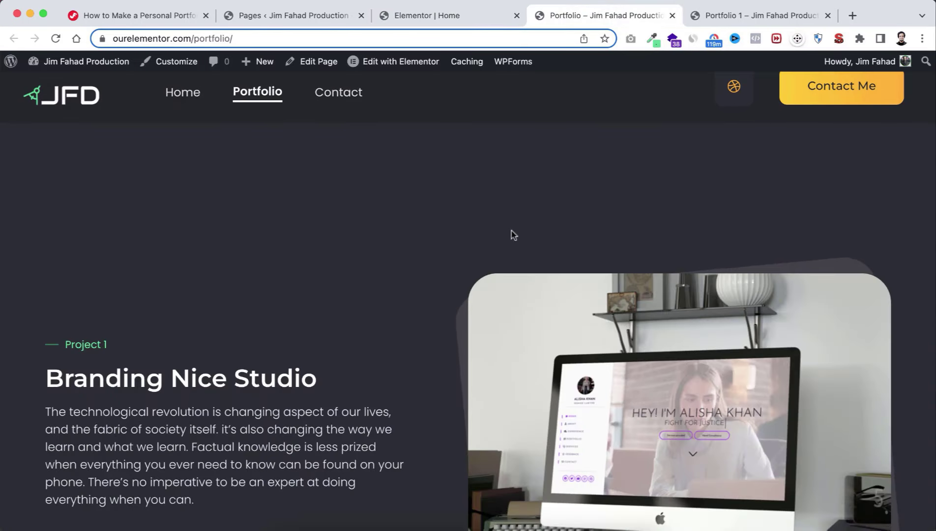
scroll(448, 382, down, 10)
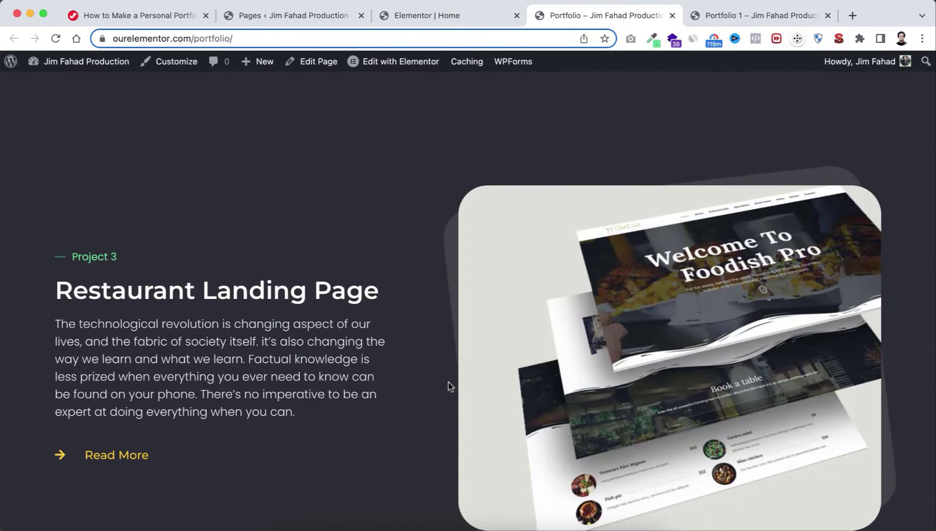
scroll(447, 386, down, 8)
click(750, 16)
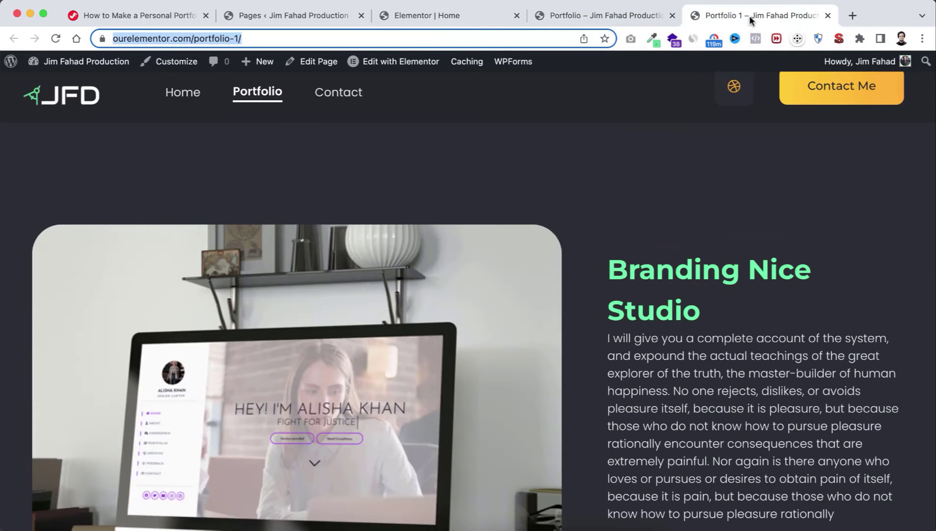
scroll(589, 312, down, 5)
scroll(589, 313, down, 1)
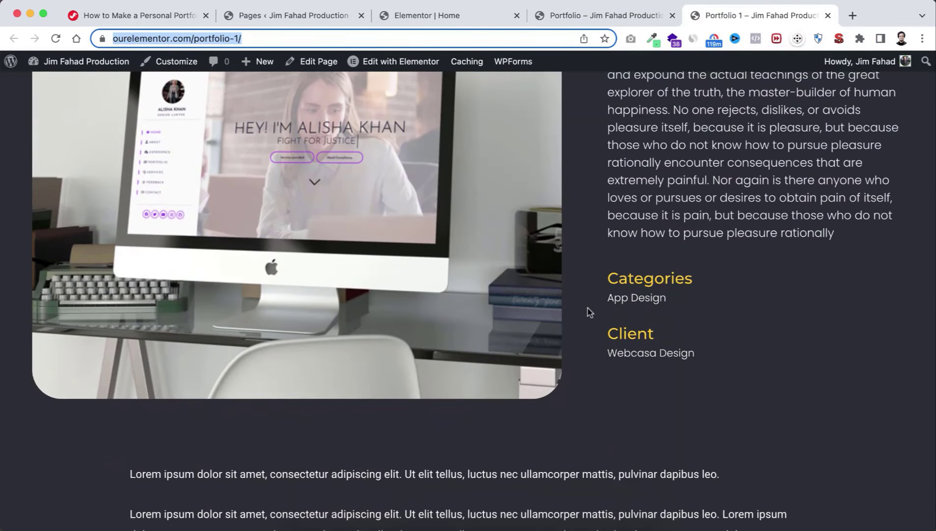
scroll(583, 148, up, 9)
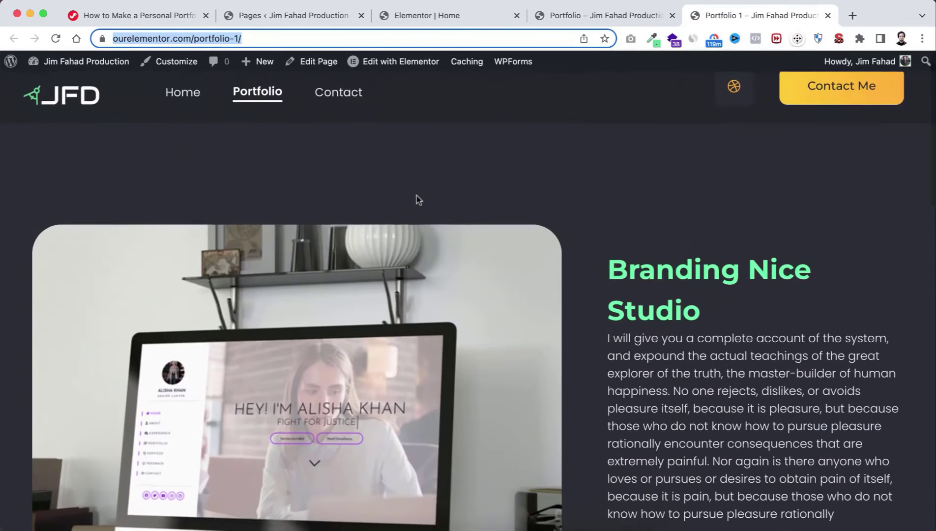
click(310, 17)
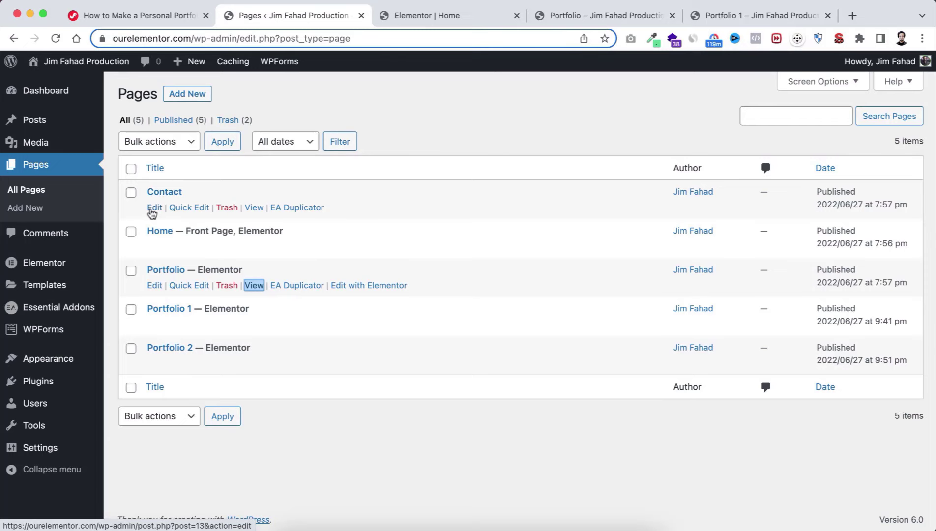
Open the Contact page editor, then go to Plugins > Installed Plugins.
click(155, 209)
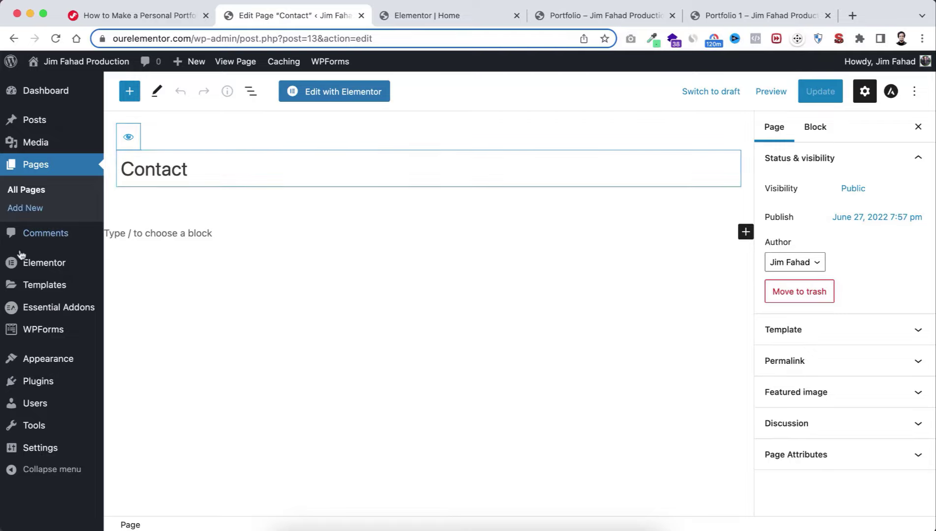
mouse_move(39, 396)
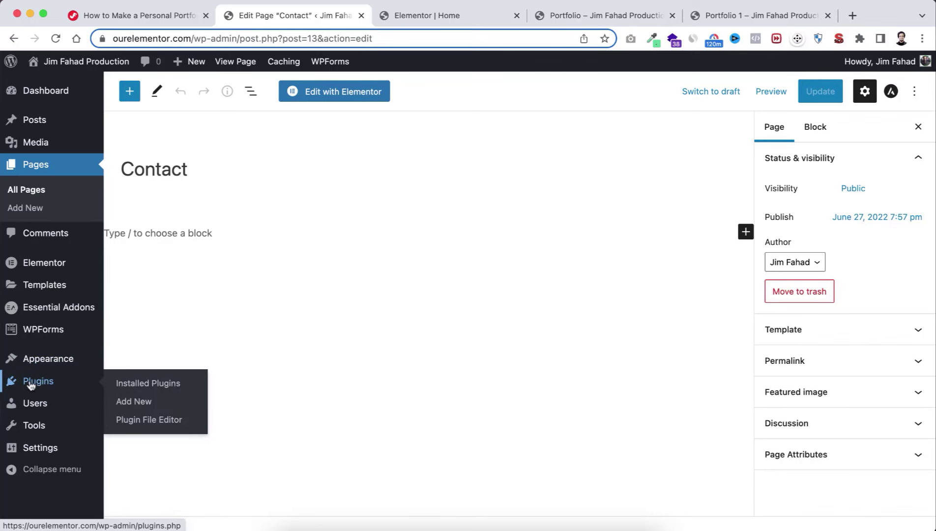
click(153, 388)
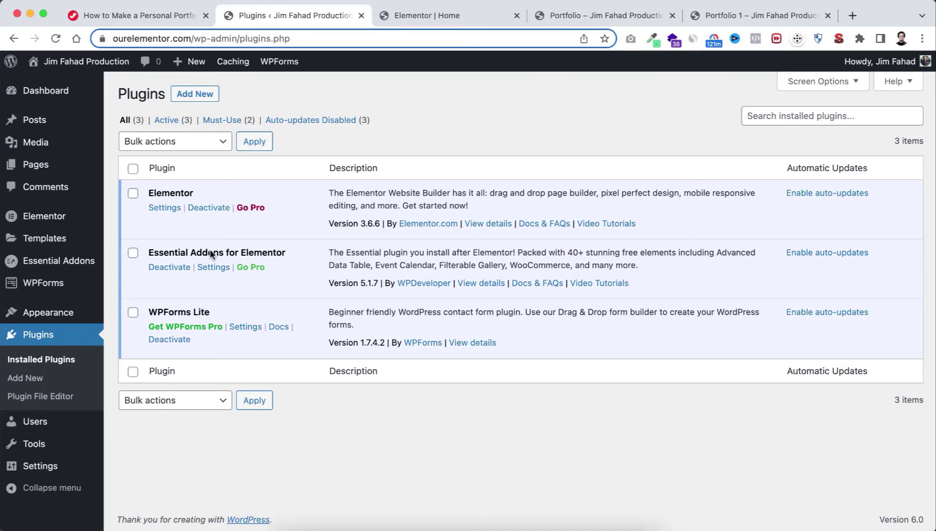
Save the Essential Addons Elements settings with the WPForms styler enabled.
click(211, 268)
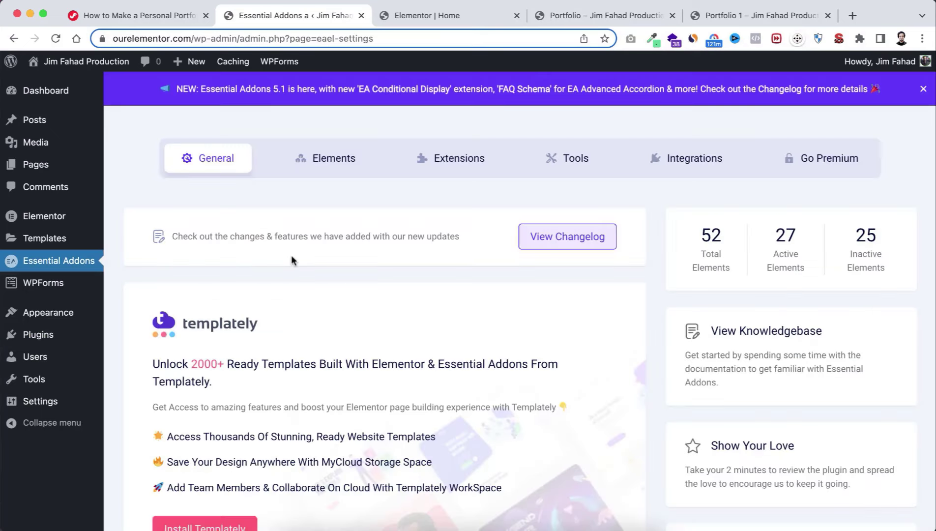
click(329, 157)
scroll(495, 399, down, 8)
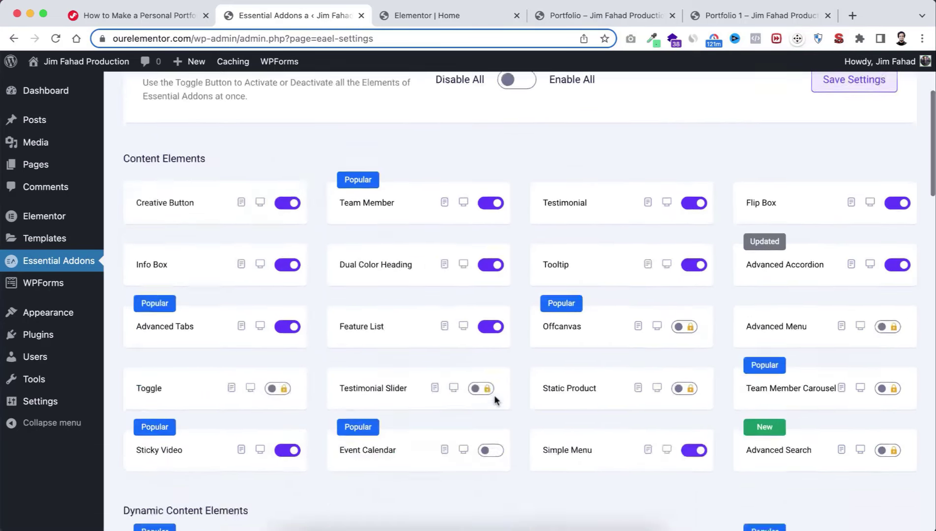
scroll(495, 398, down, 6)
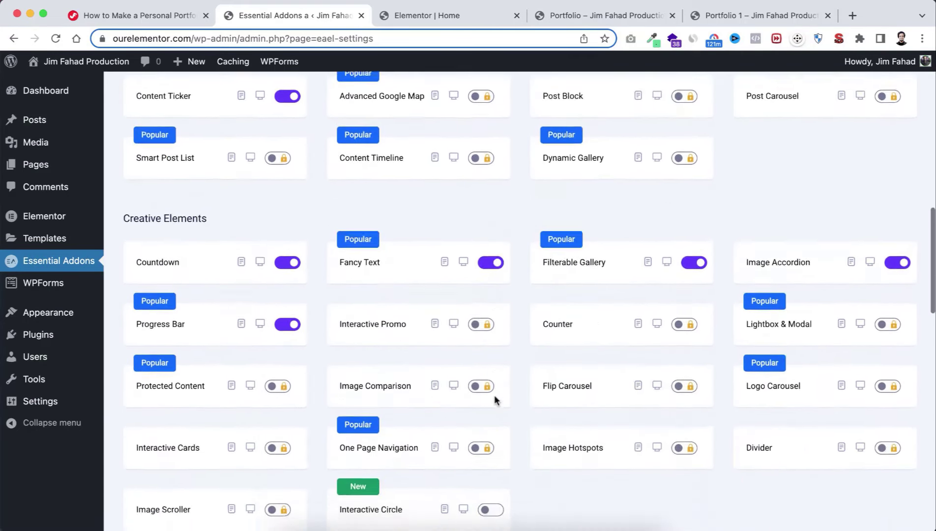
scroll(495, 395, down, 7)
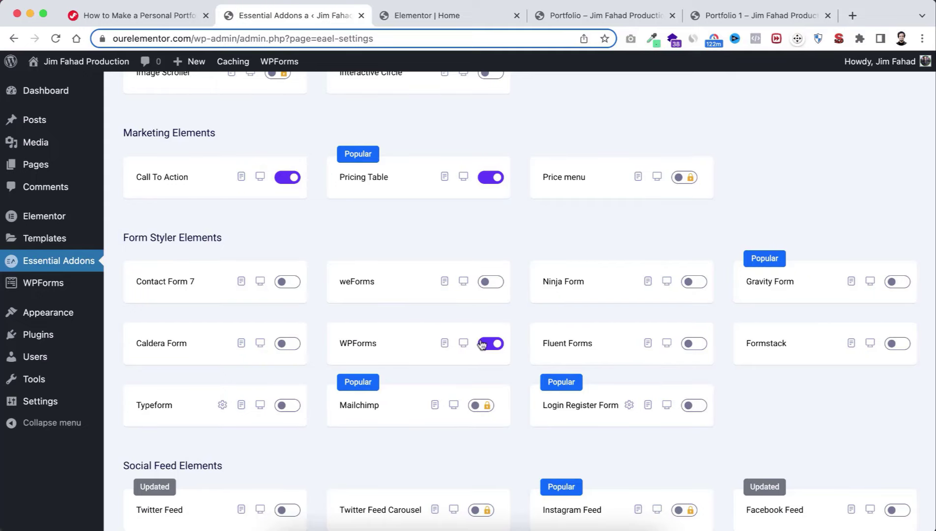
scroll(525, 444, down, 10)
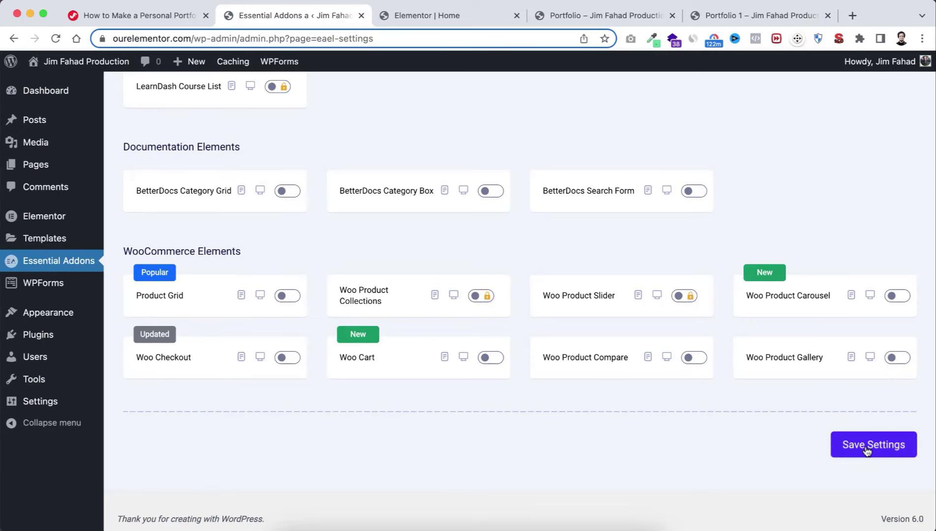
click(867, 449)
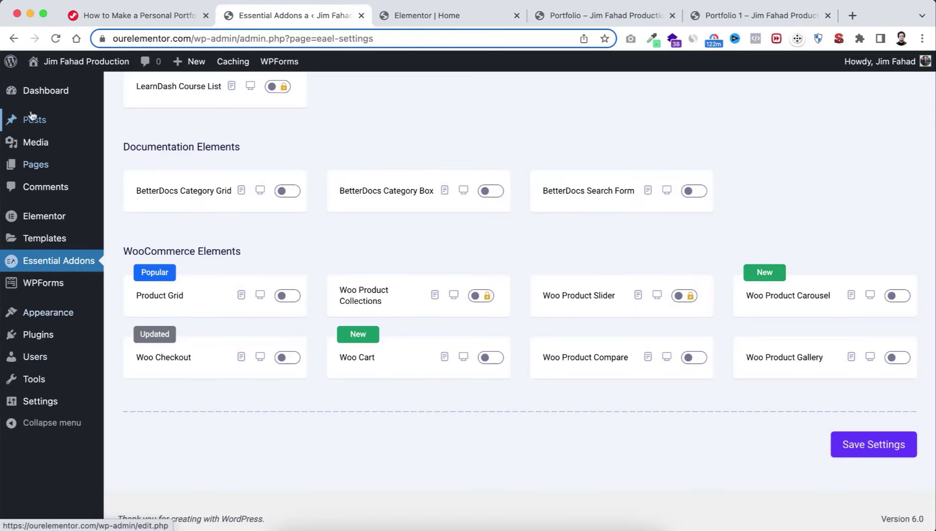
Go to Pages > All Pages.
mouse_move(31, 116)
scroll(32, 116, up, 5)
mouse_move(31, 165)
click(142, 171)
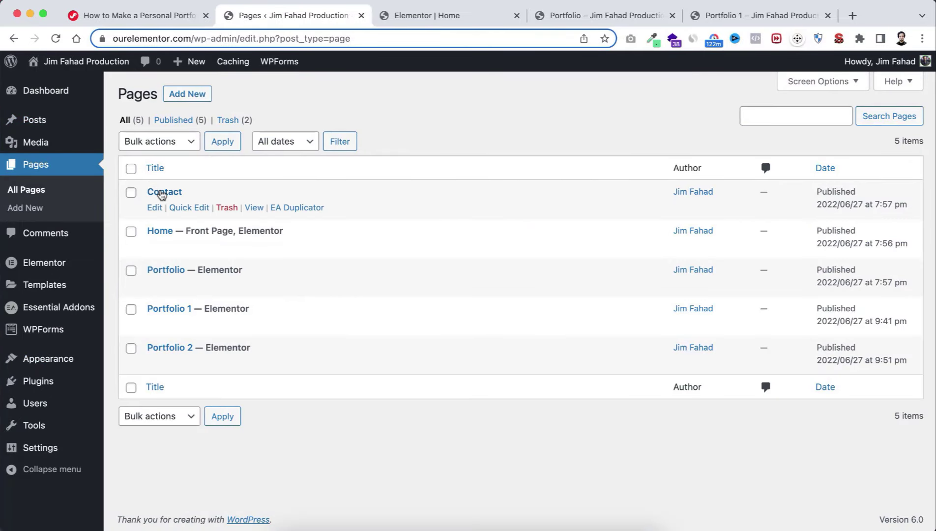
Open the Contact page in Elementor and bring up the template library.
click(155, 207)
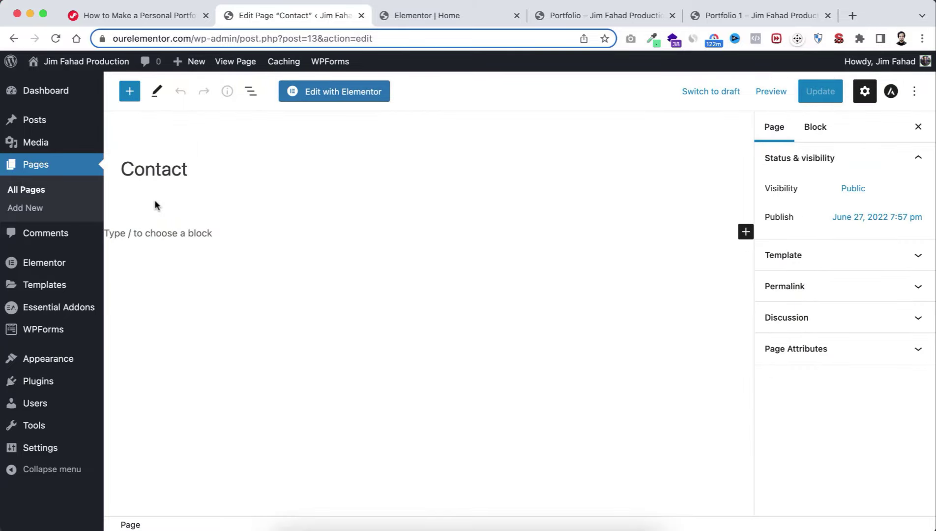
click(350, 92)
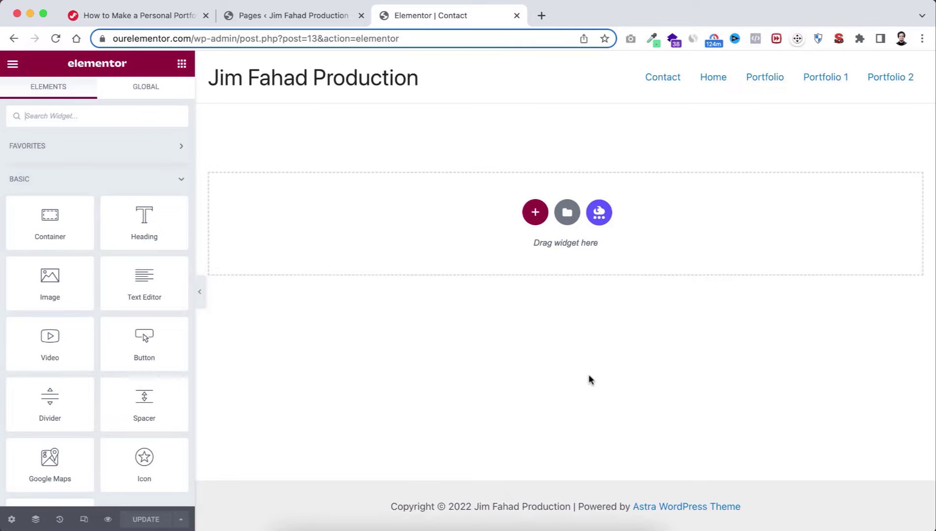
click(568, 213)
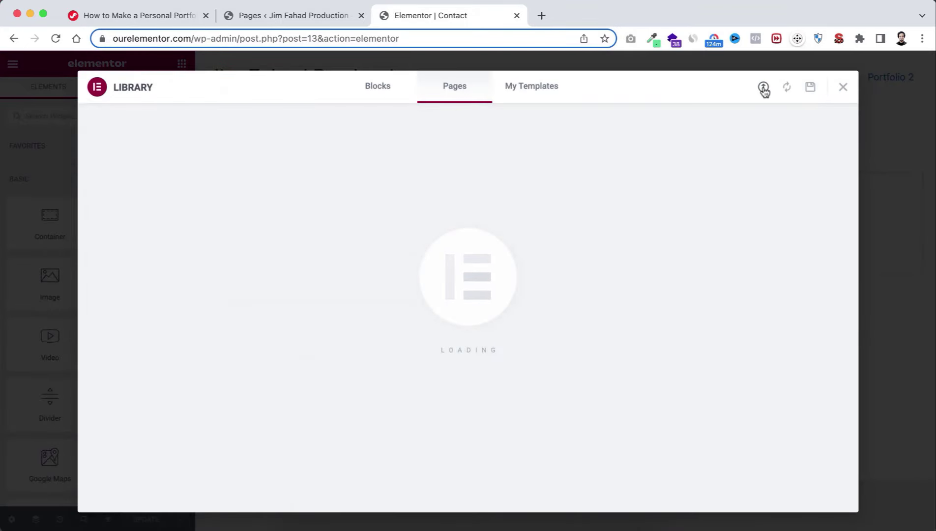
Import JFD-Contact.json and insert the JFD Freelancer Contact template, applying its page settings.
click(763, 87)
click(472, 369)
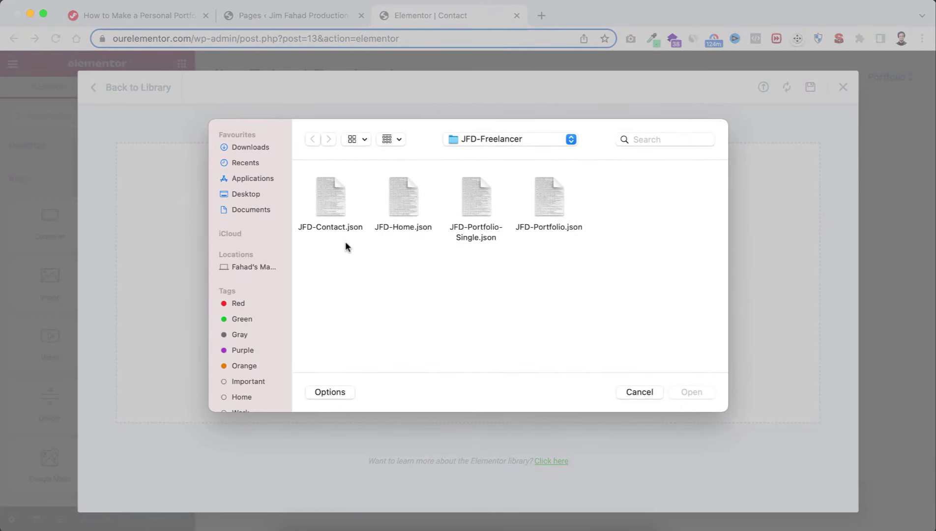
click(339, 207)
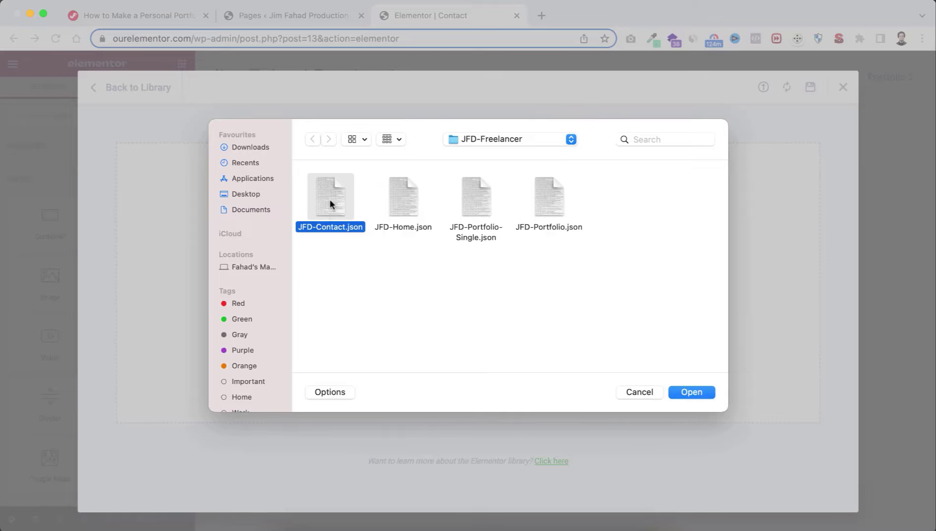
click(690, 392)
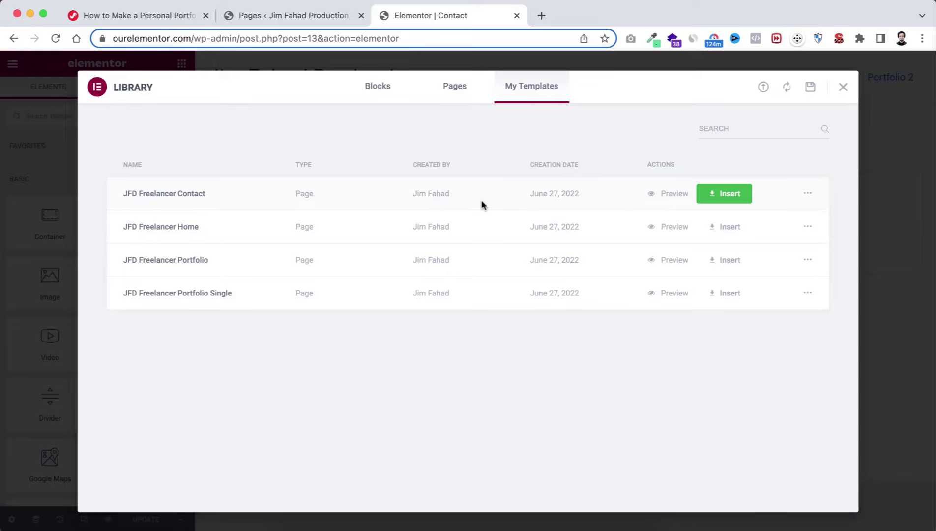
click(726, 193)
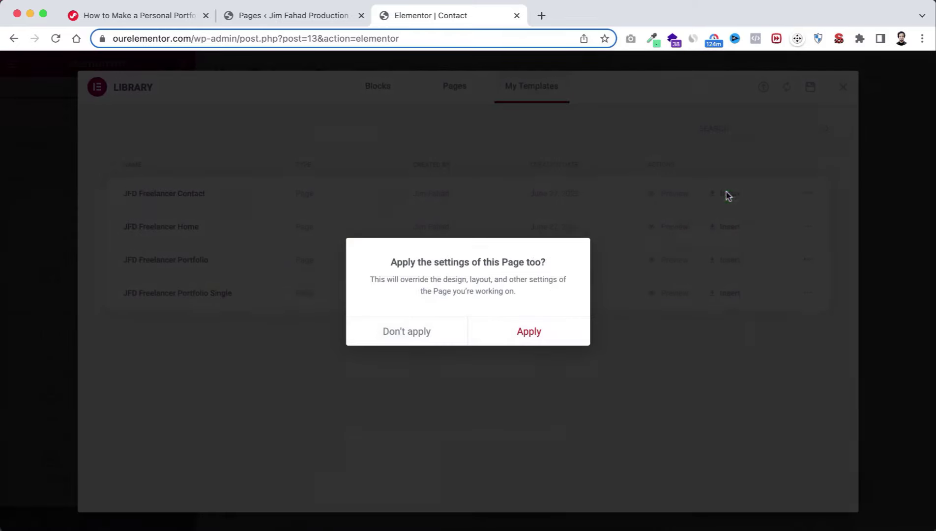
click(528, 332)
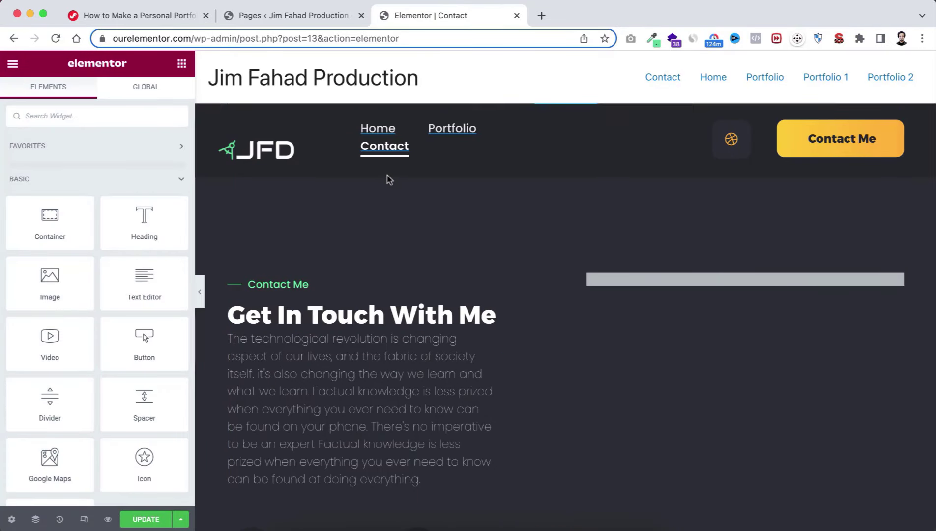
Link the header menu's Home and Portfolio items to the Home and Portfolio pages.
click(408, 139)
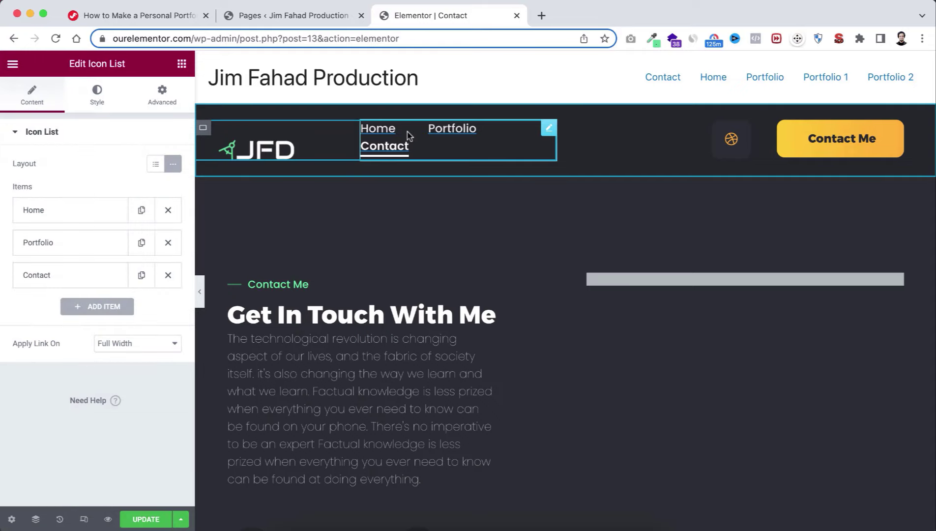
click(78, 218)
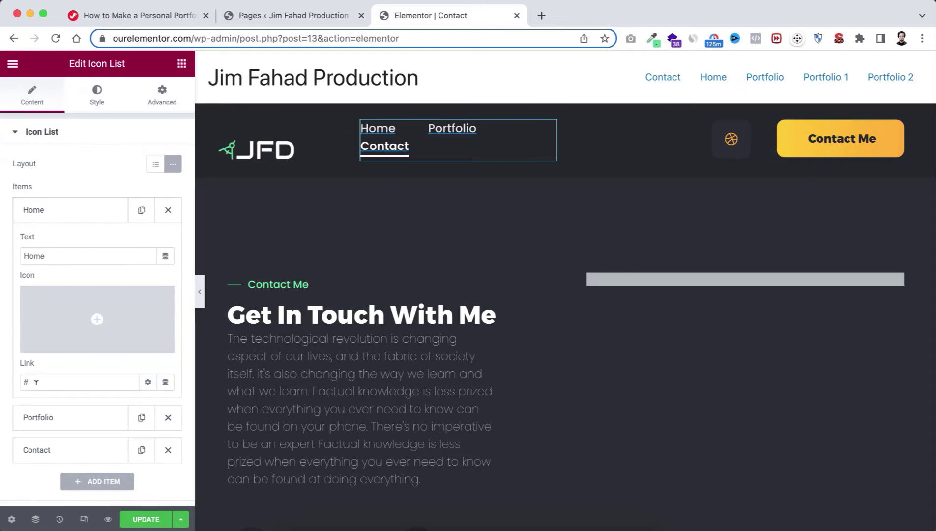
text(Home)
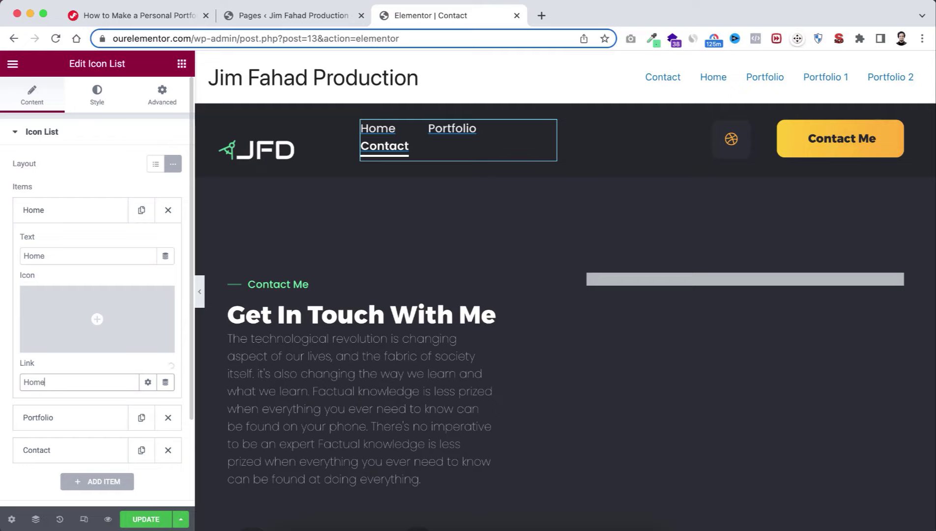
click(42, 403)
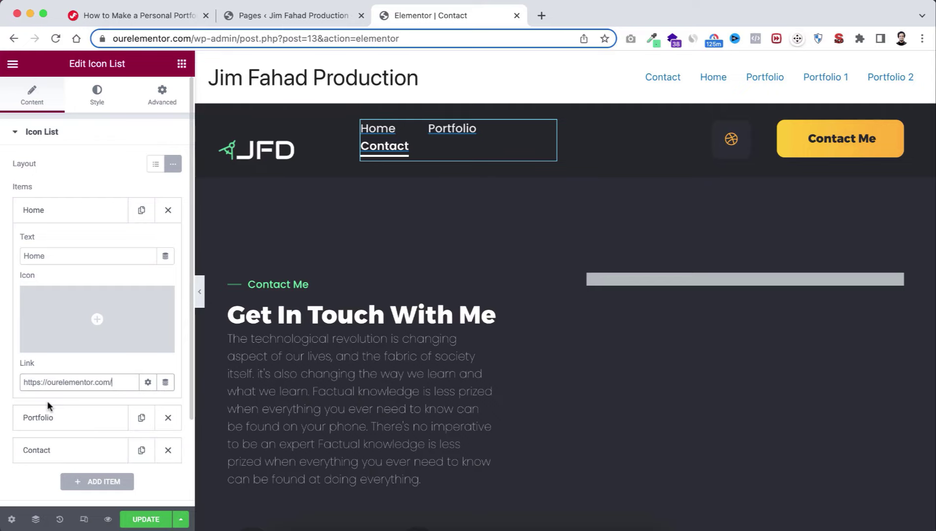
click(39, 418)
drag(49, 415, 1, 421)
text(Portfol)
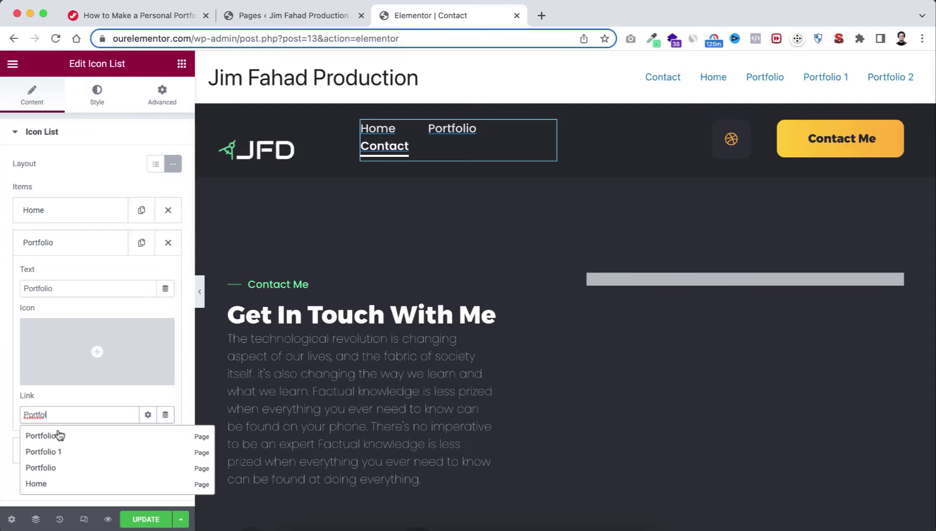
click(42, 468)
Replace the Contact item's # link with the Contact page.
click(55, 452)
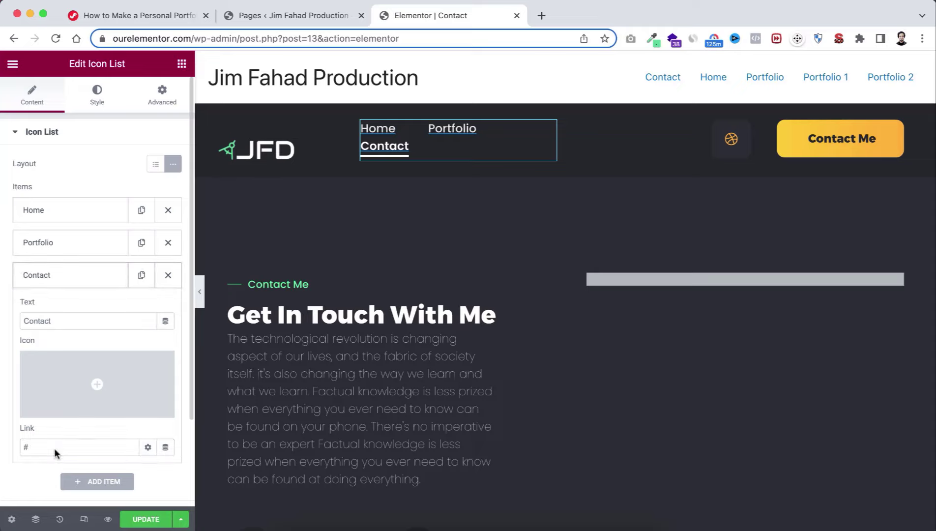
drag(36, 446, 4, 448)
text(Contact)
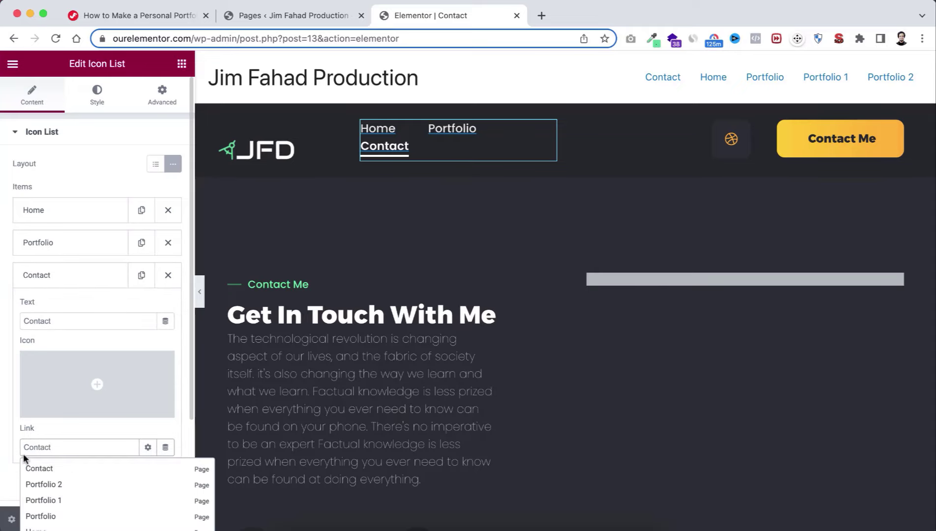
click(48, 465)
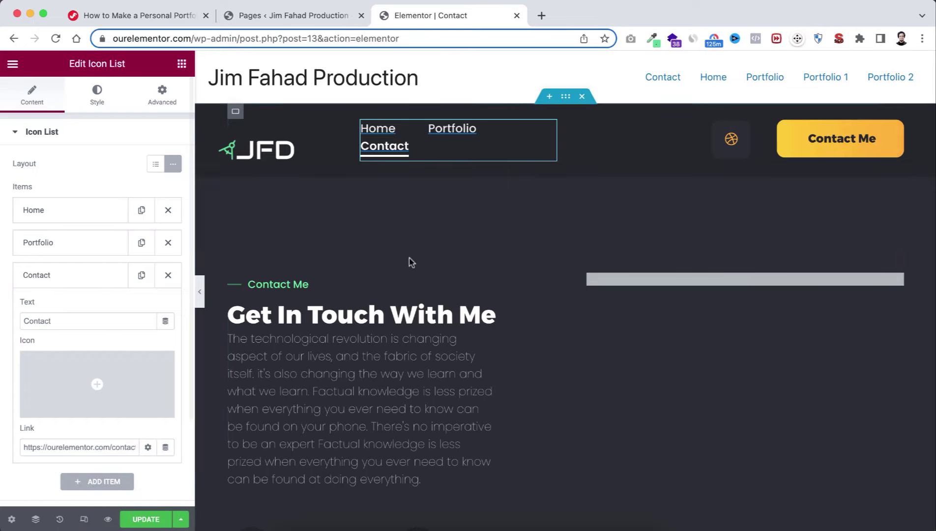
scroll(413, 370, down, 3)
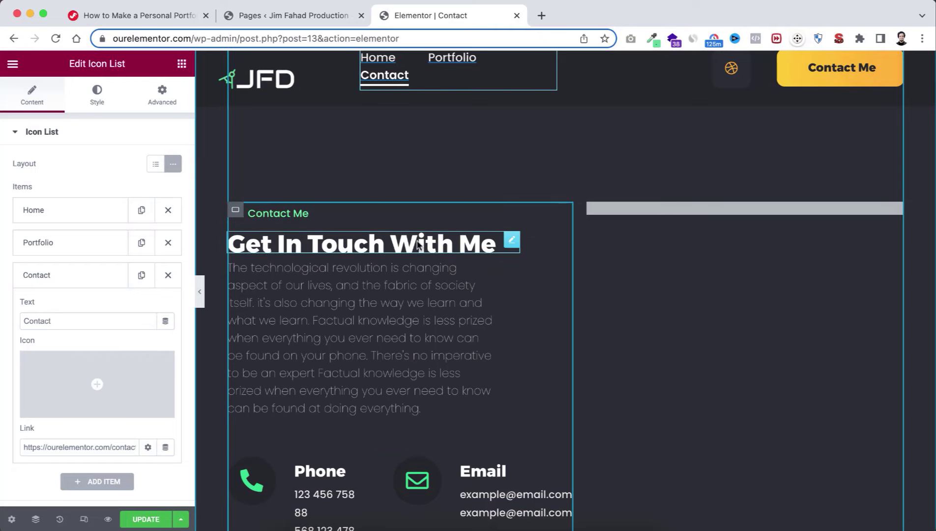
scroll(346, 345, down, 1)
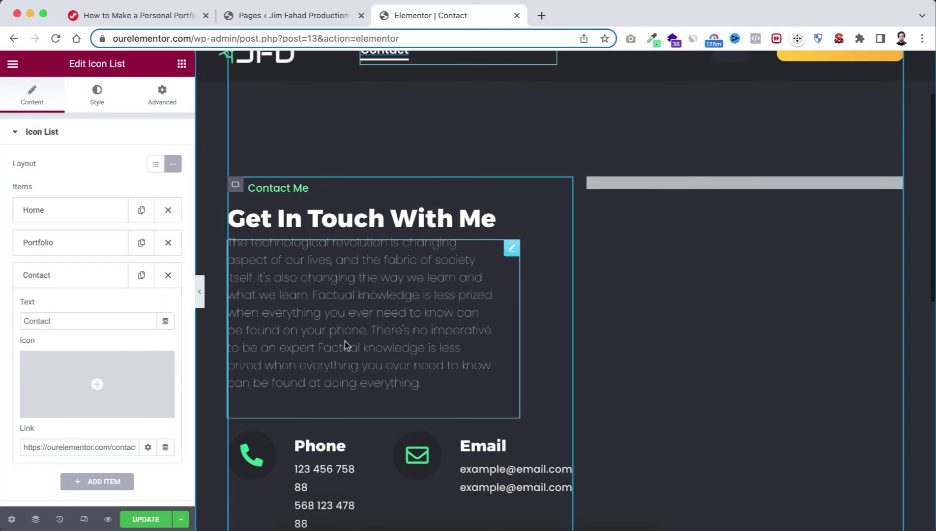
Scroll down to the contact section and select the Phone icon box.
click(356, 318)
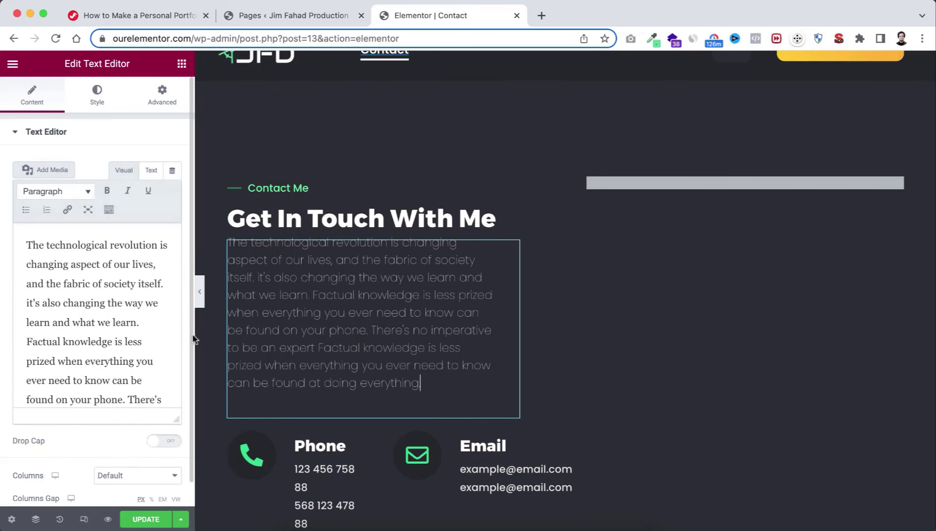
scroll(371, 462, down, 3)
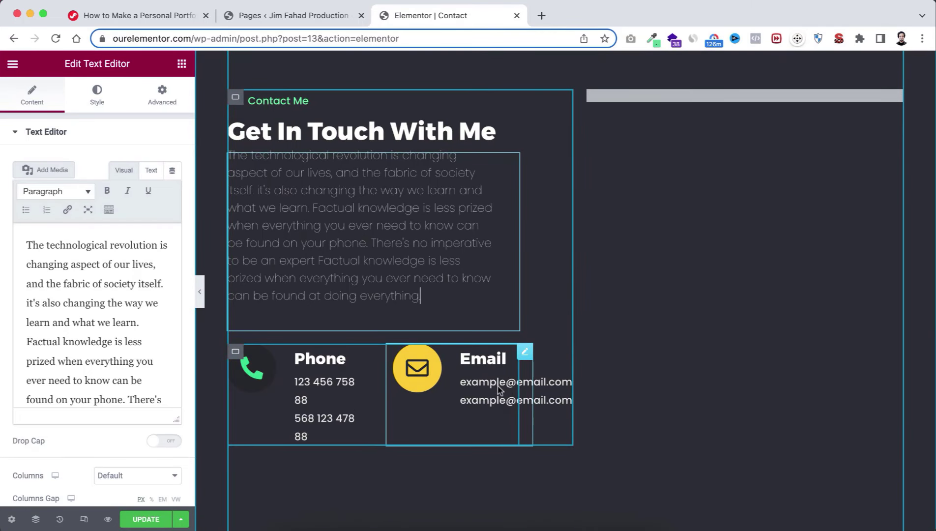
click(317, 381)
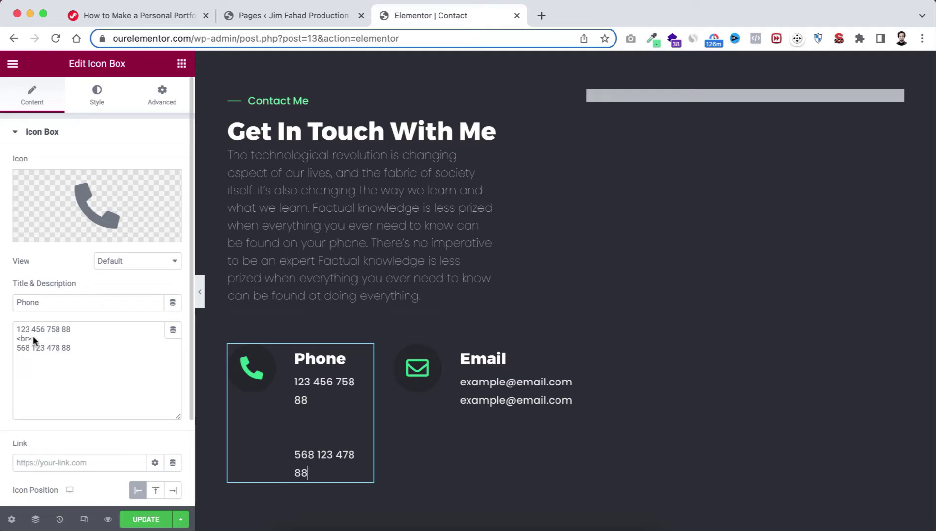
Replace the first sample number in the Phone description with the real contact phone number.
drag(33, 338, 14, 339)
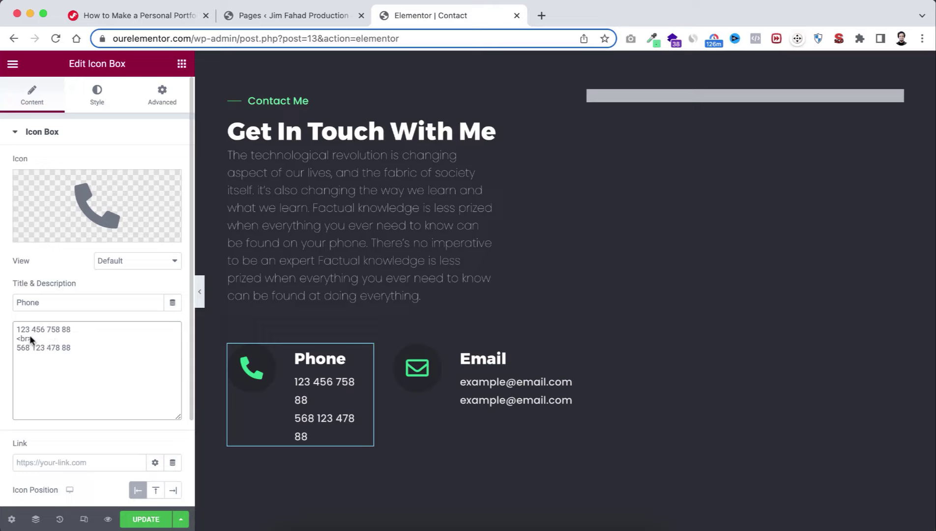
click(64, 342)
drag(71, 328, 28, 330)
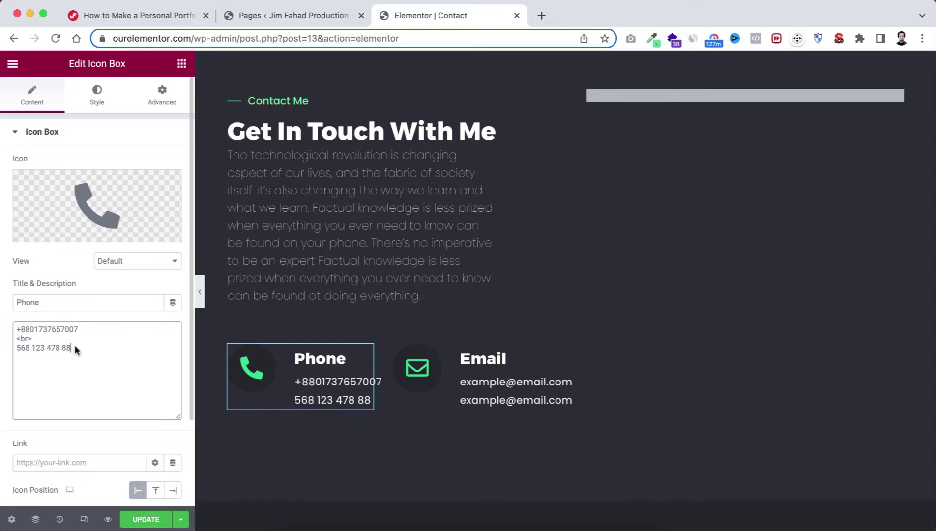
click(85, 357)
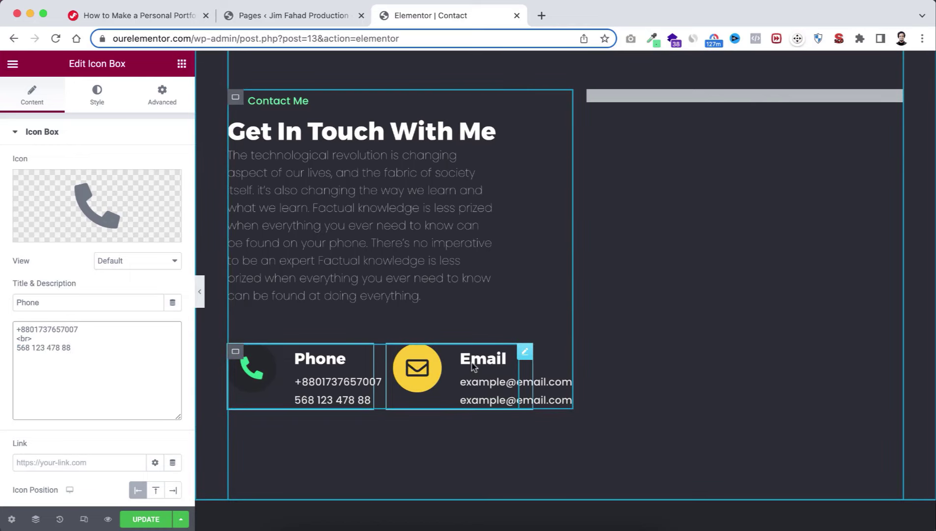
In the Email box, delete the second placeholder address and replace the first with the real contact email.
click(485, 380)
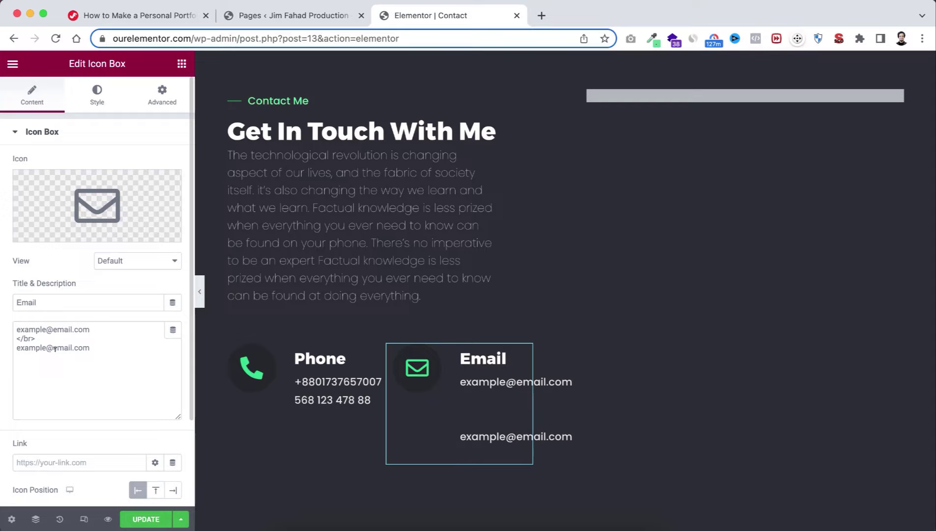
drag(38, 337, 14, 336)
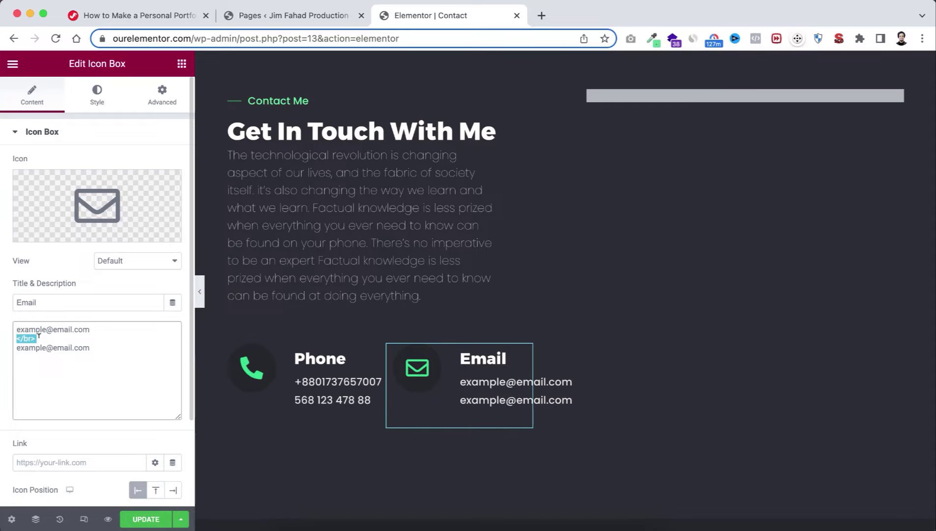
click(37, 338)
click(92, 346)
drag(81, 346, 16, 339)
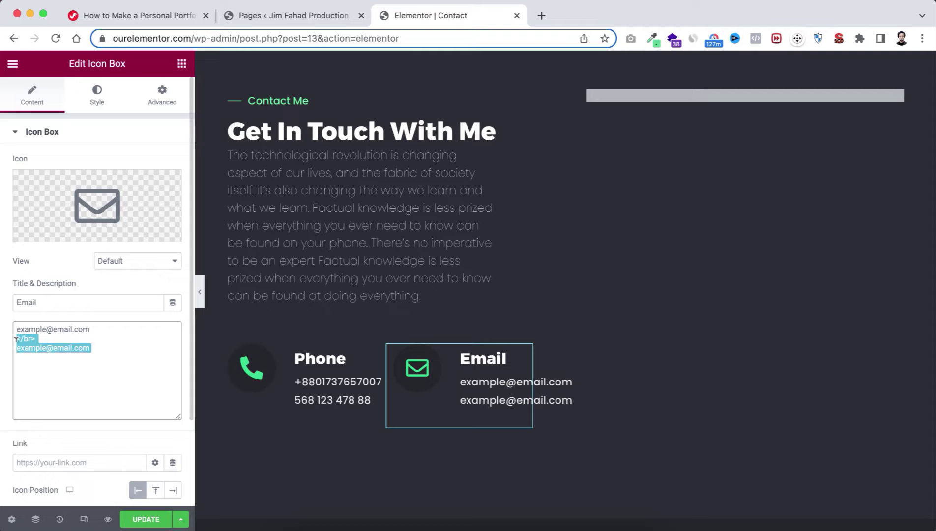
key(BackSpace)
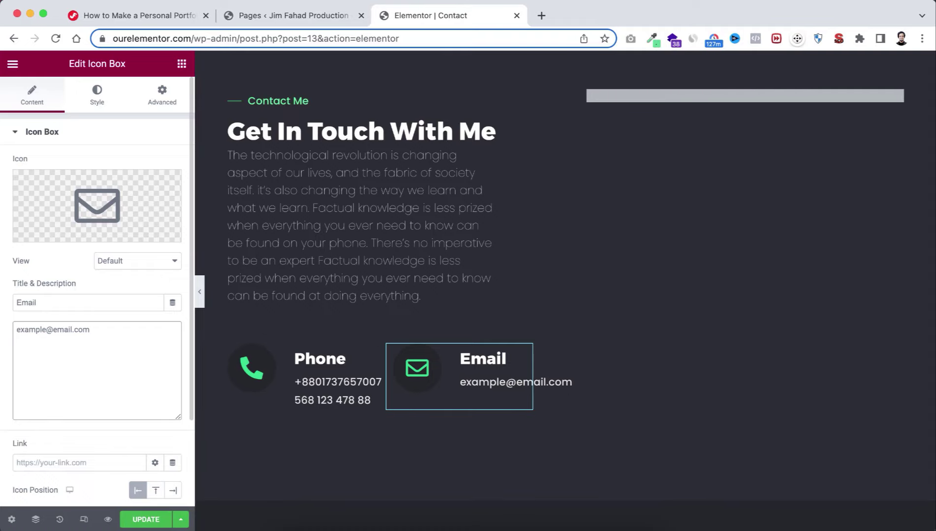
drag(100, 326, 1, 331)
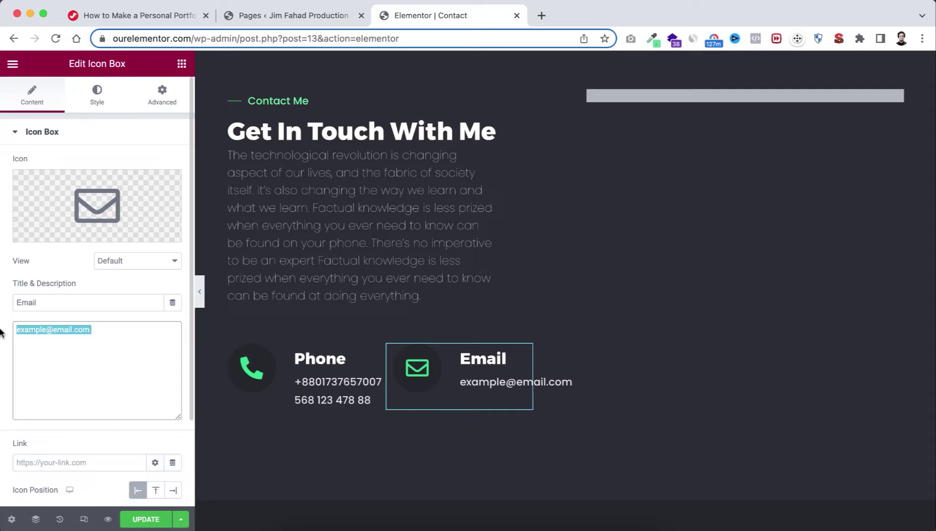
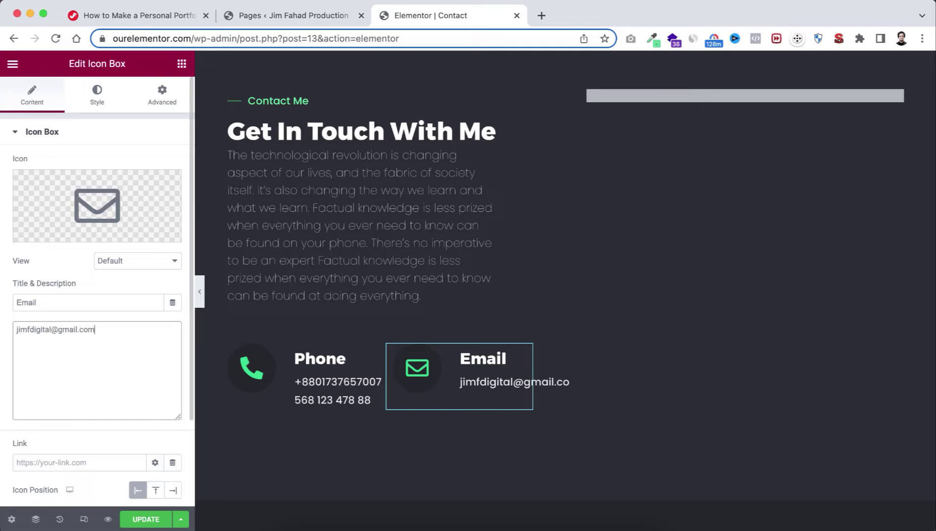
Duplicate the address onto a second line, edit the copy into a second address, and separate them with <br>.
drag(101, 330, 7, 335)
key(ctrl+c)
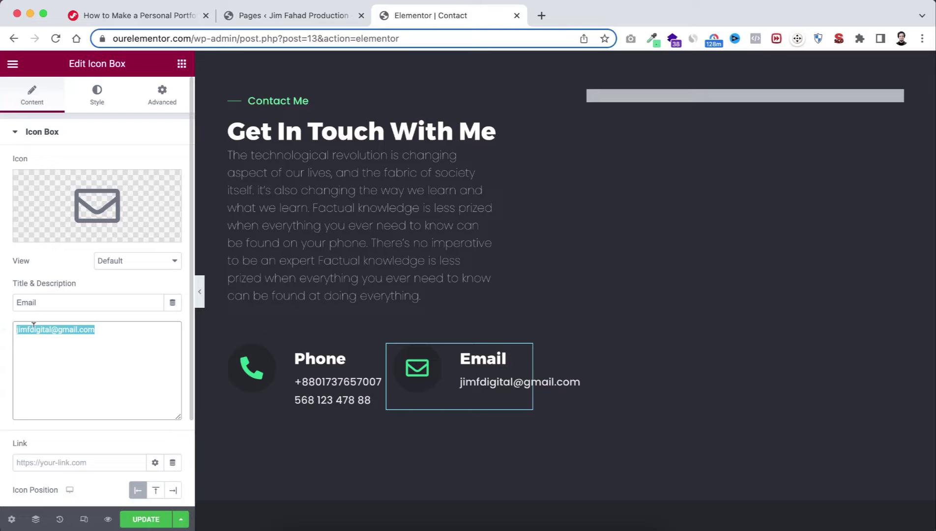
click(104, 326)
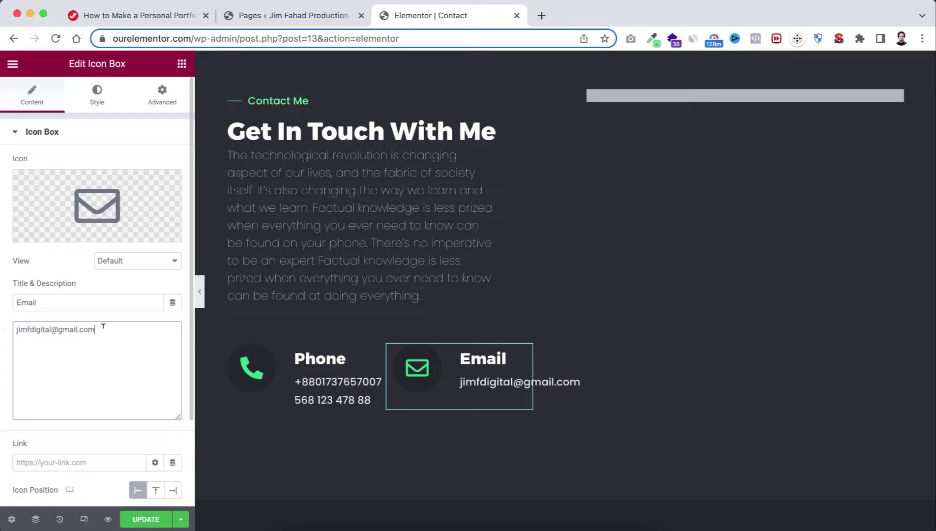
key(Return)
key(ctrl+v)
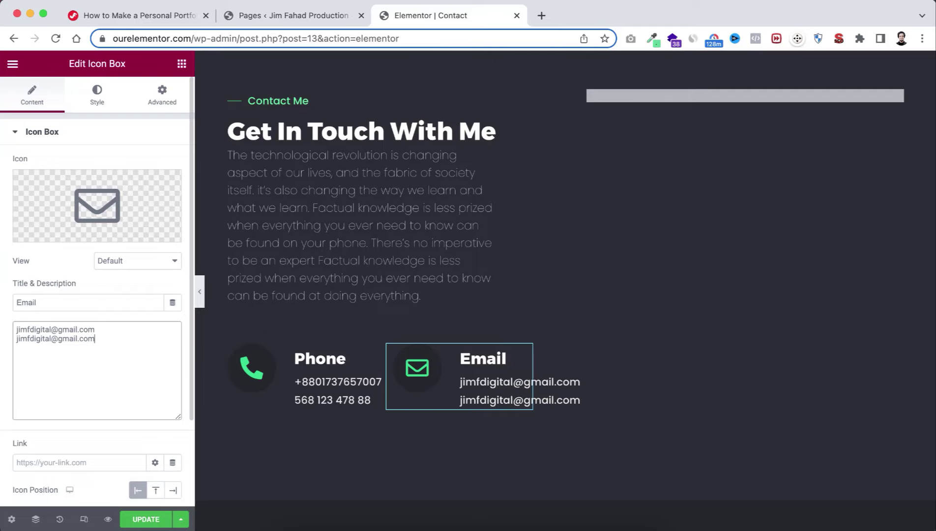
click(52, 337)
text(007)
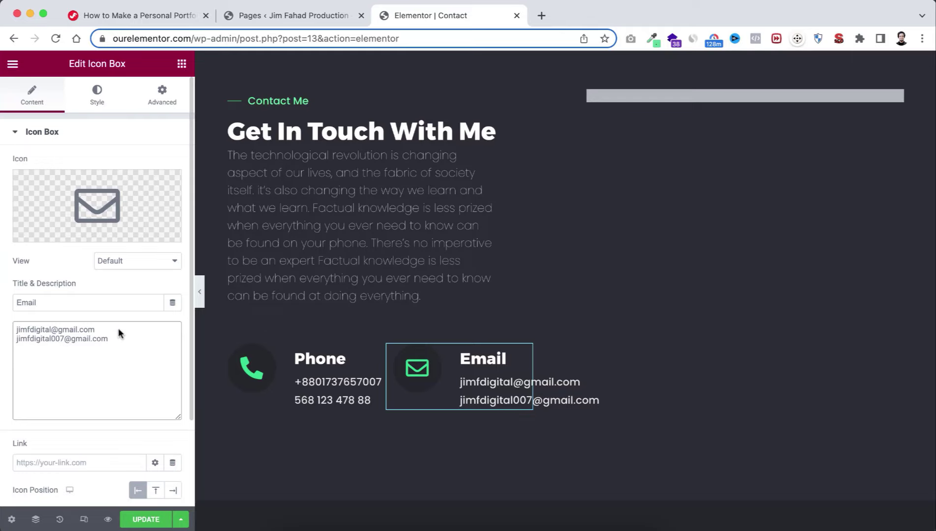
key(Return)
text(<>)
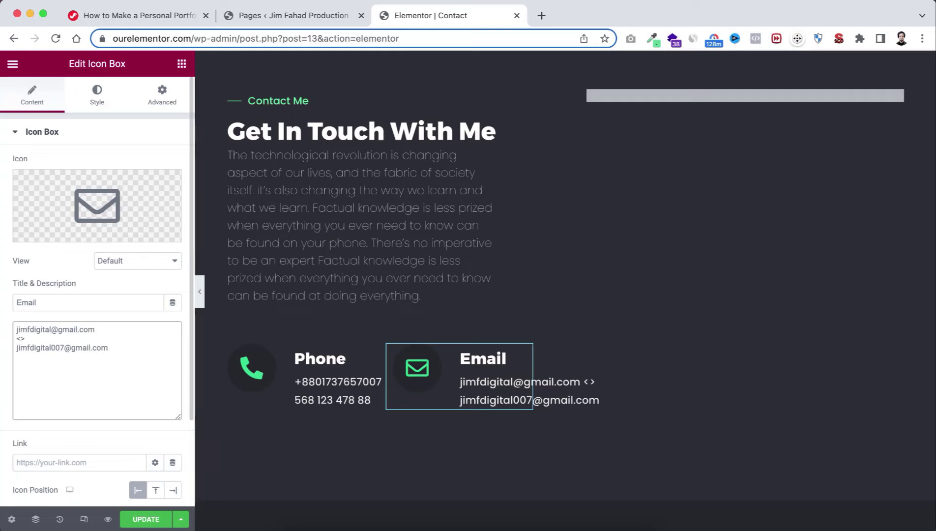
click(20, 338)
text(br)
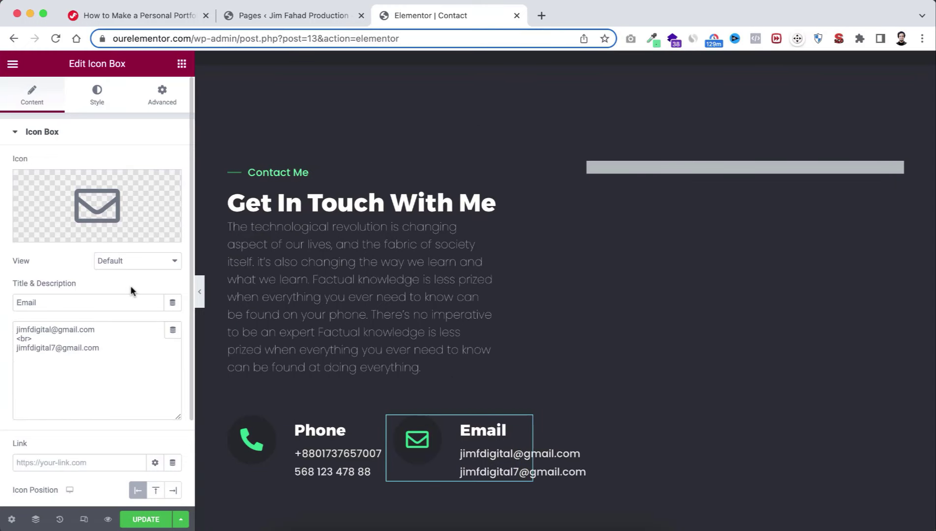
scroll(495, 353, up, 1)
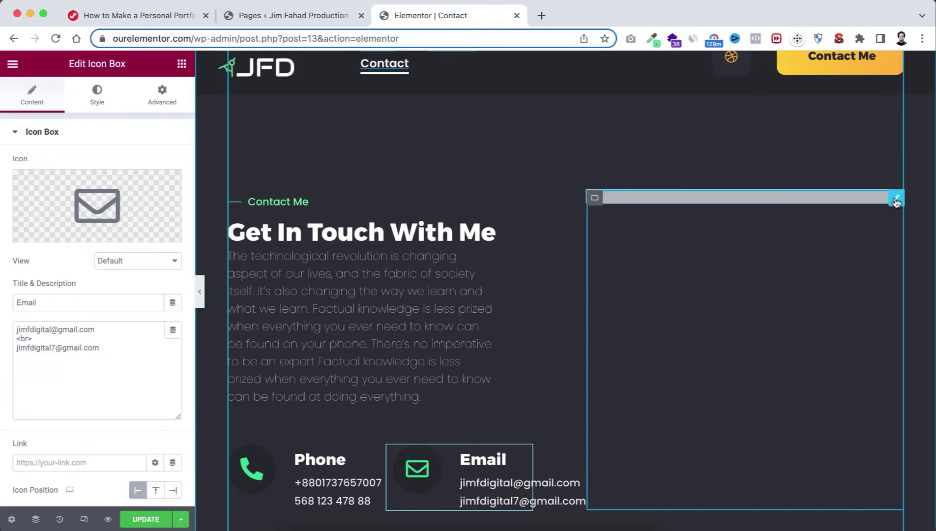
Save the Contact page with UPDATE and return to the WordPress Pages list.
click(897, 201)
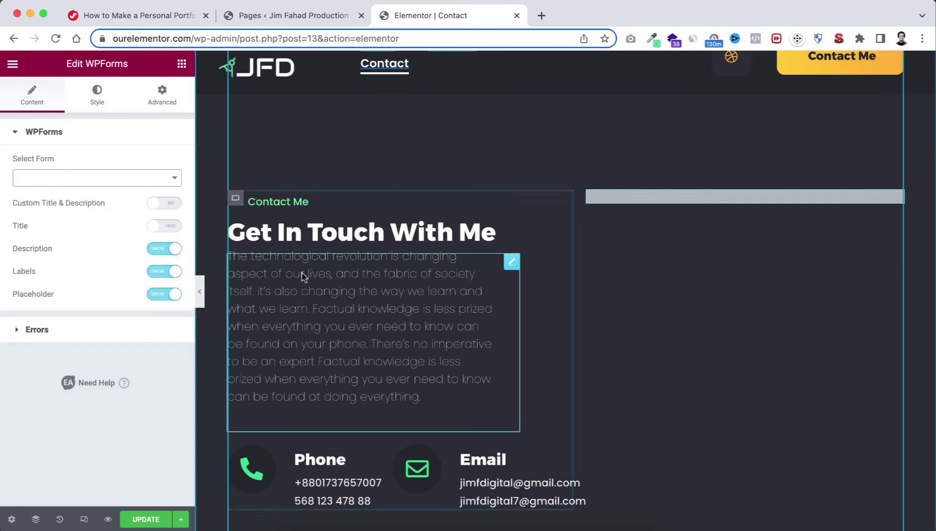
click(148, 518)
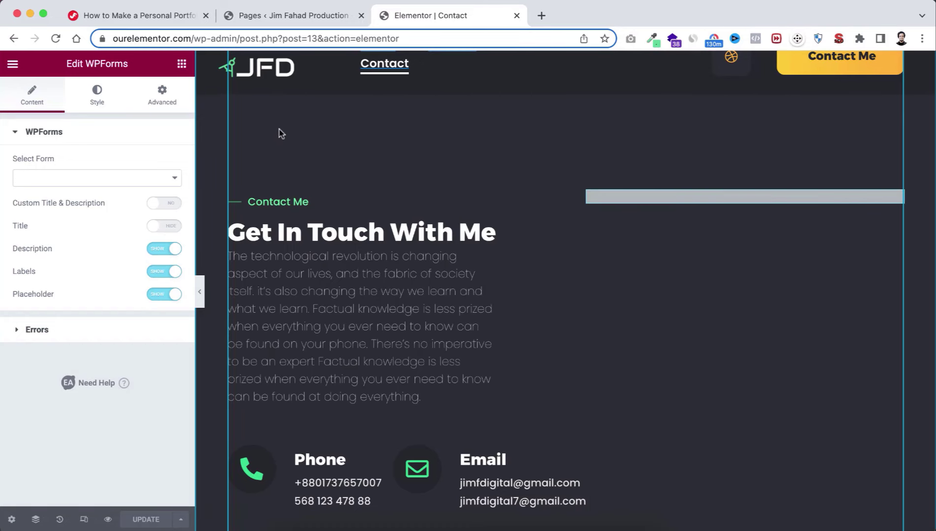
click(288, 18)
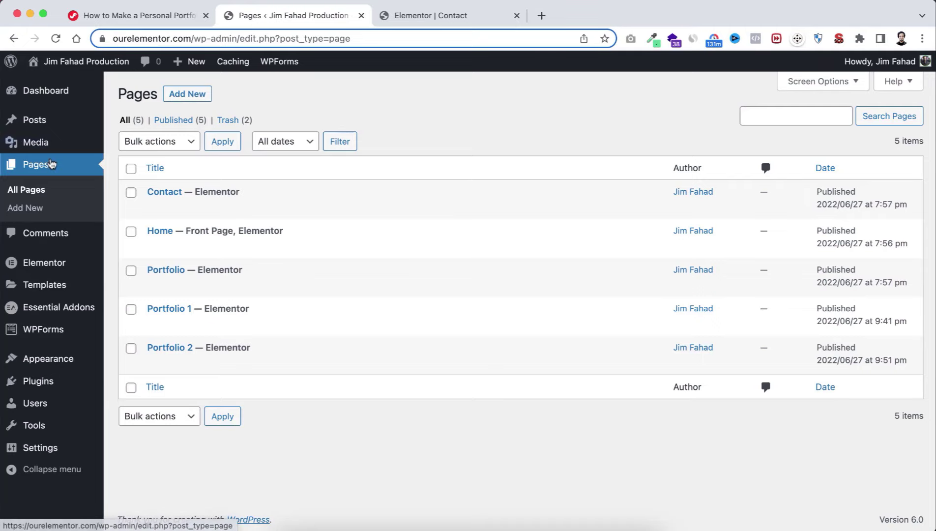
Create a new WPForms form named 'Jim's Form' using the Simple Contact Form template.
mouse_move(28, 333)
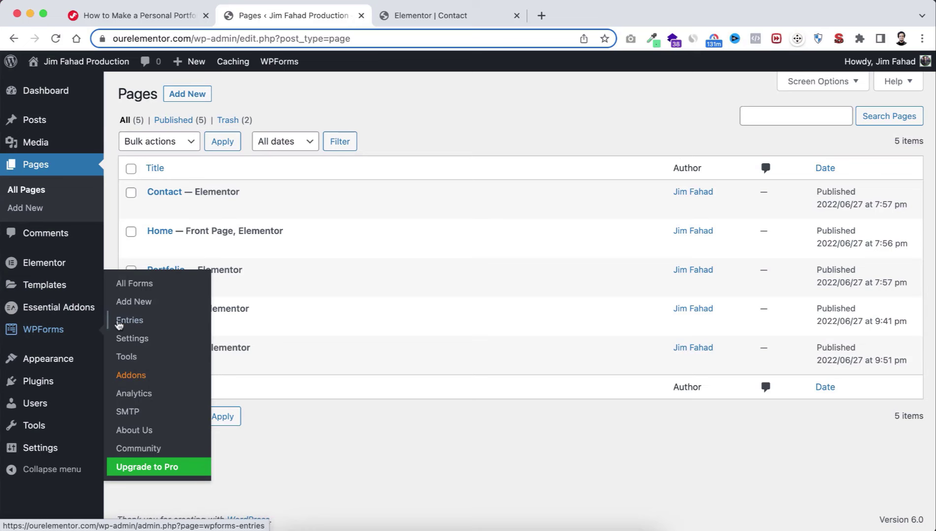
click(128, 302)
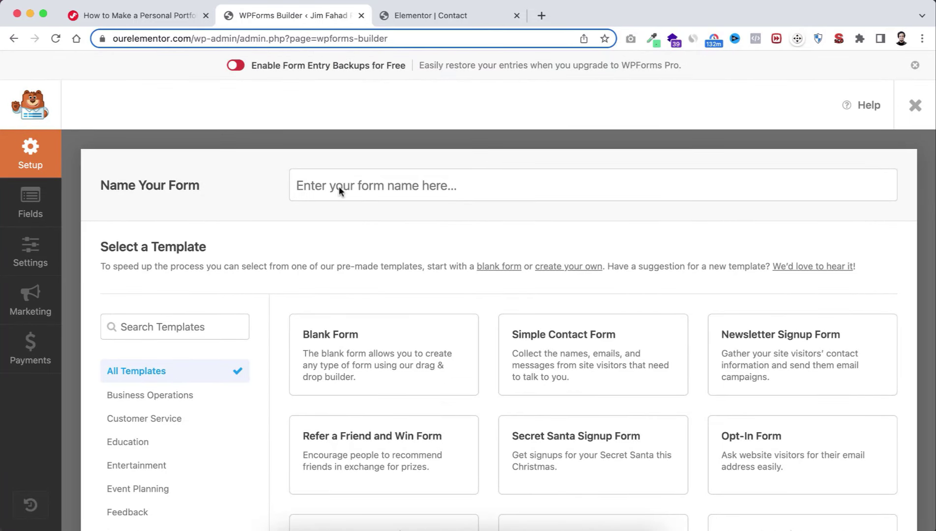
click(334, 186)
text(Jim)
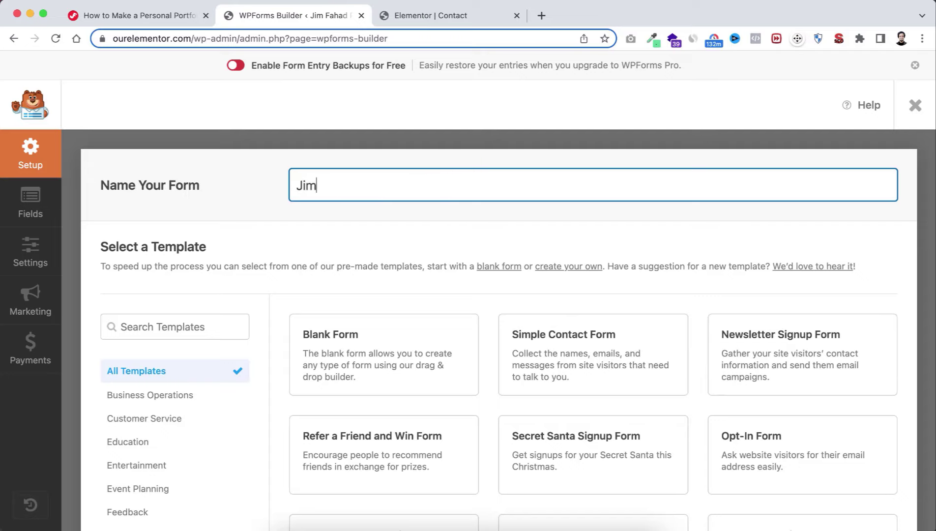
text('s Form)
click(479, 302)
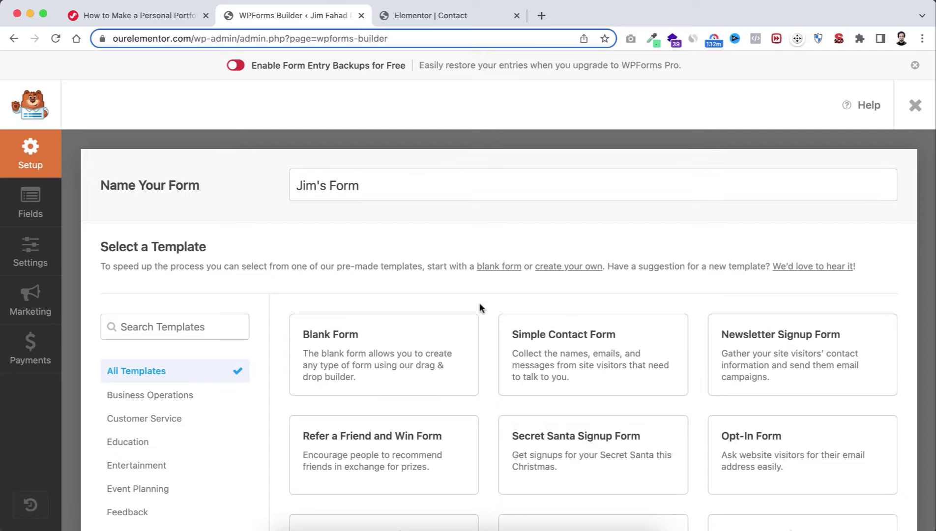
scroll(479, 302, down, 2)
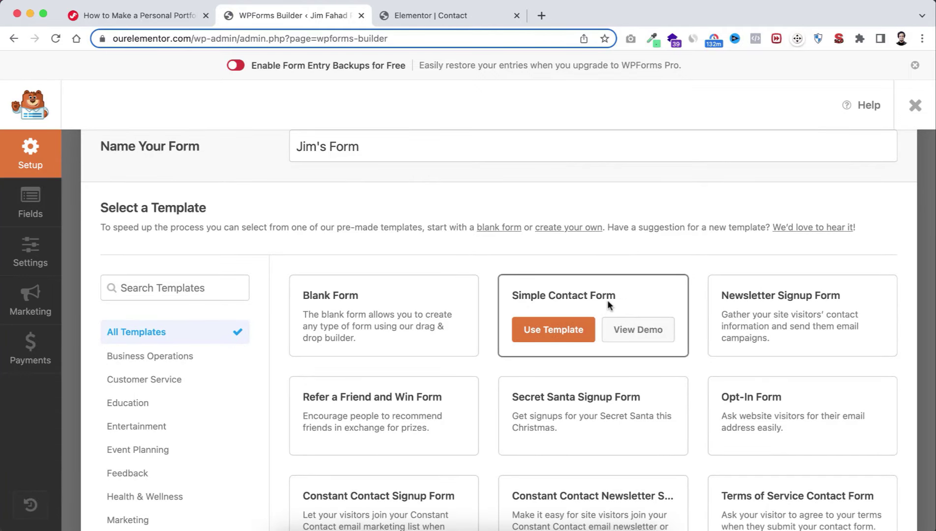
click(558, 336)
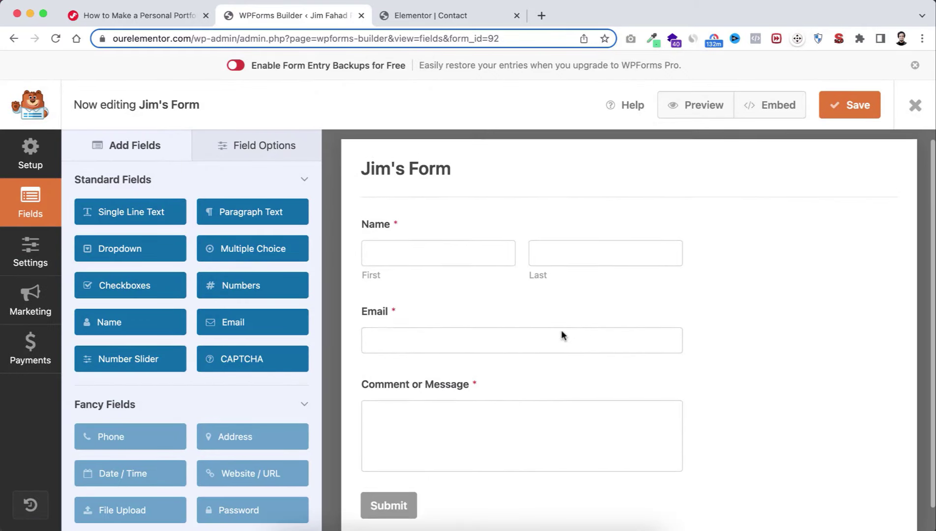
Add a Numbers field above Comment or Message, then delete it again.
scroll(561, 329, down, 1)
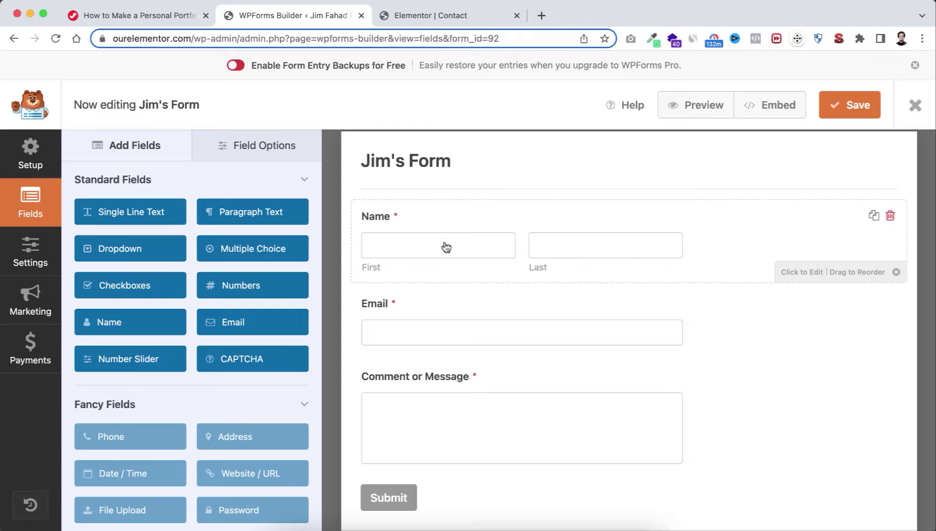
click(244, 290)
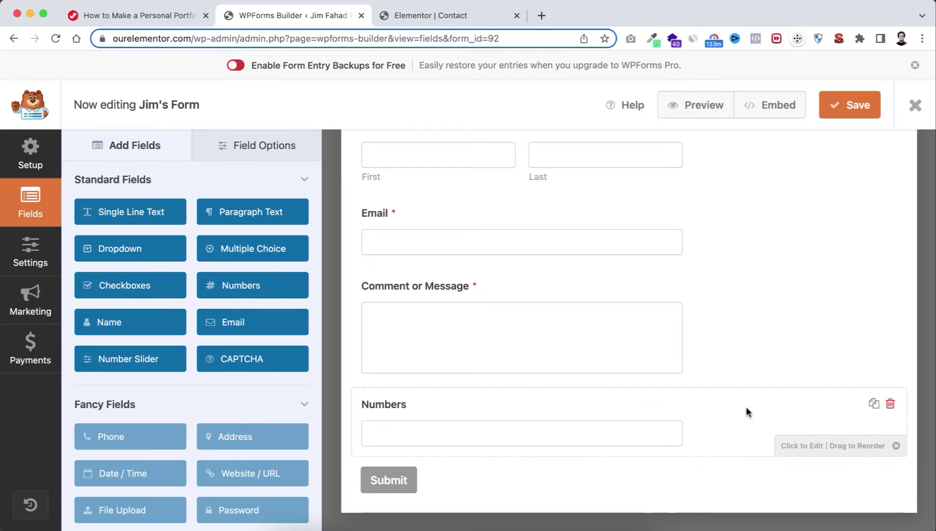
mouse_move(745, 406)
mouse_down()
mouse_move(729, 311)
mouse_move(726, 324)
mouse_up()
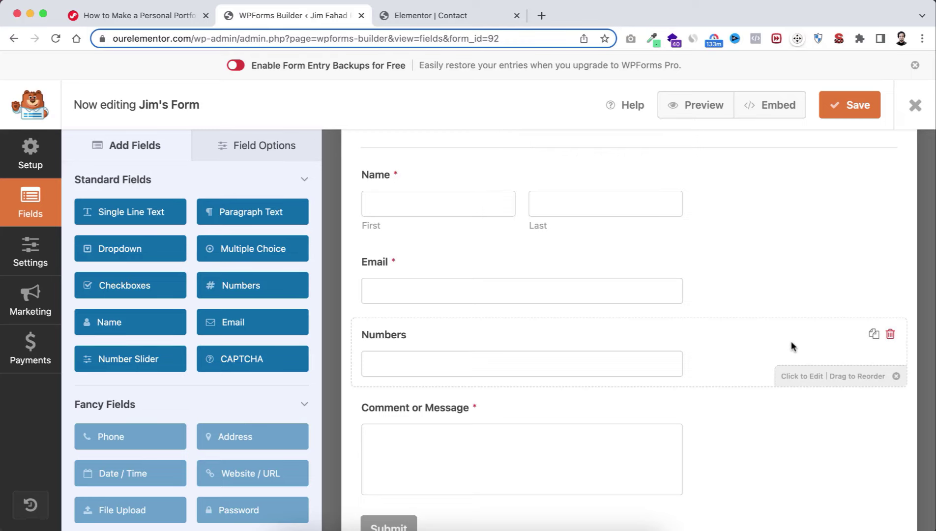
click(890, 333)
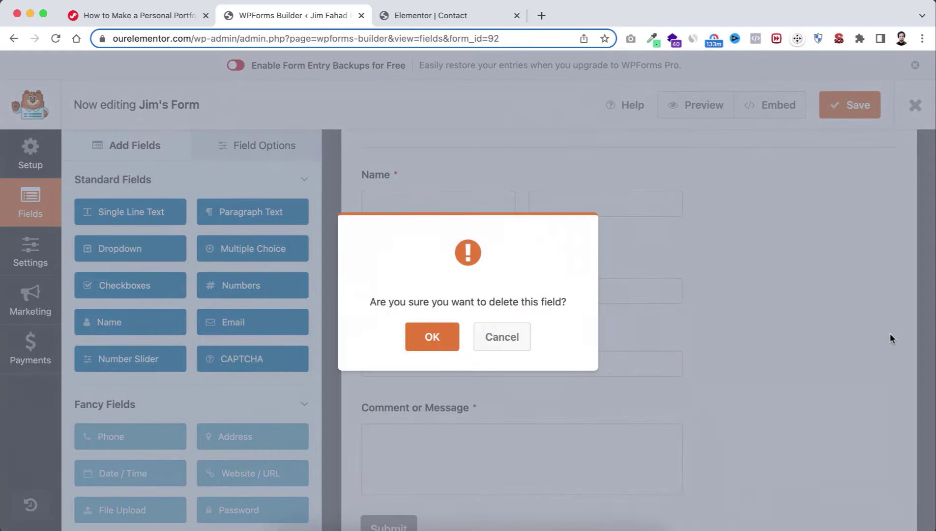
click(432, 337)
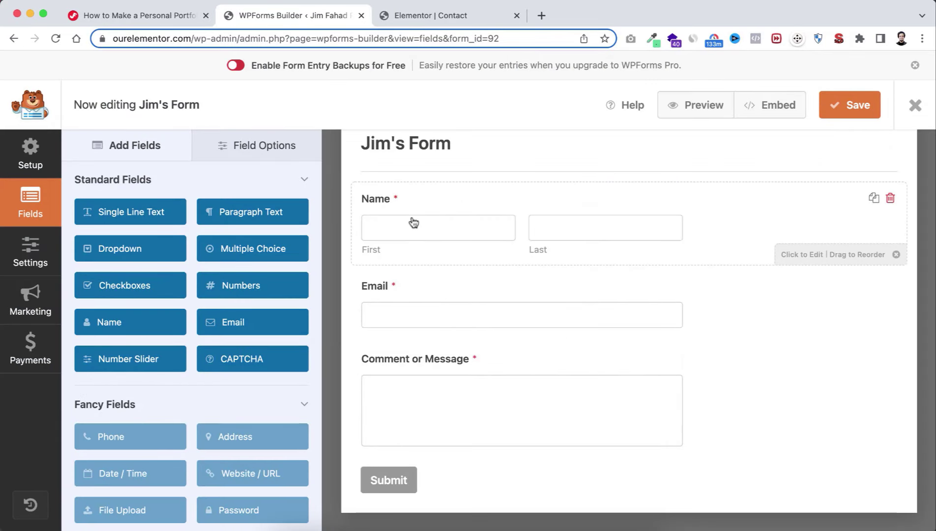
Set the Name field's format to Simple and hide its label.
click(438, 227)
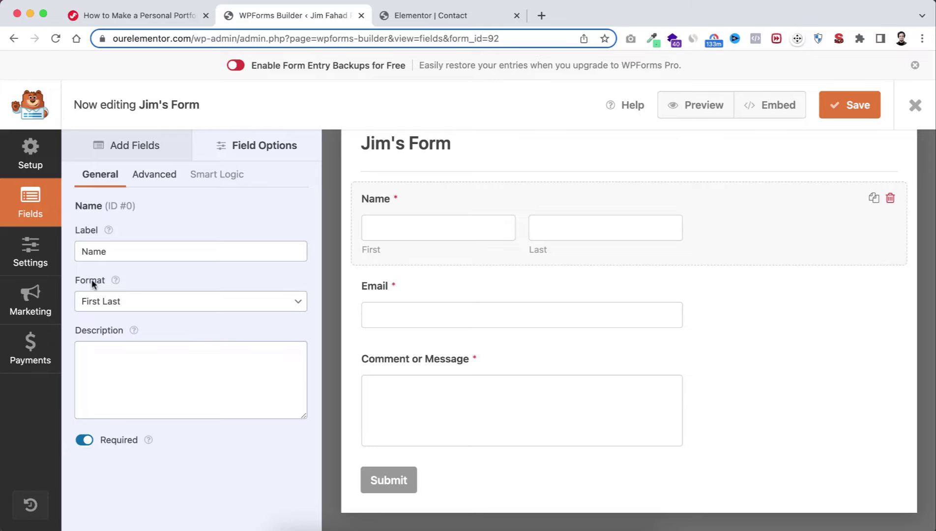
click(123, 301)
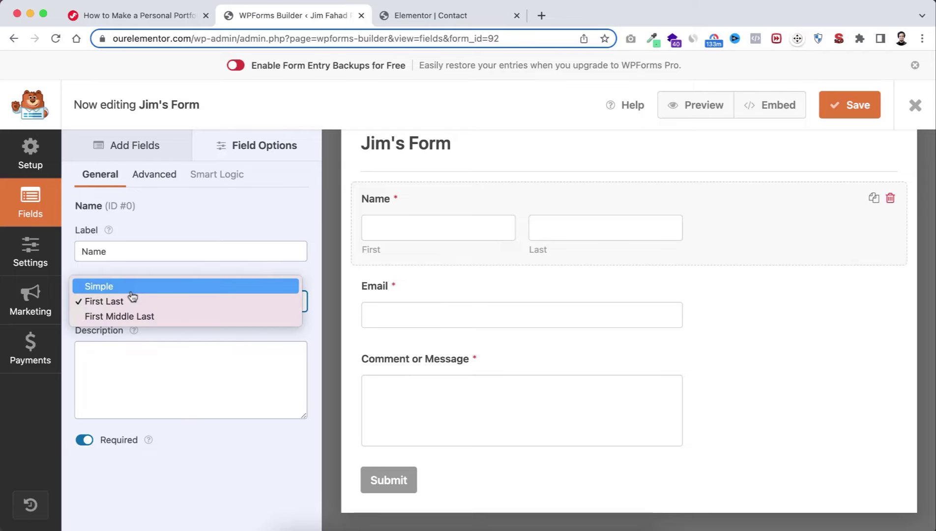
click(131, 287)
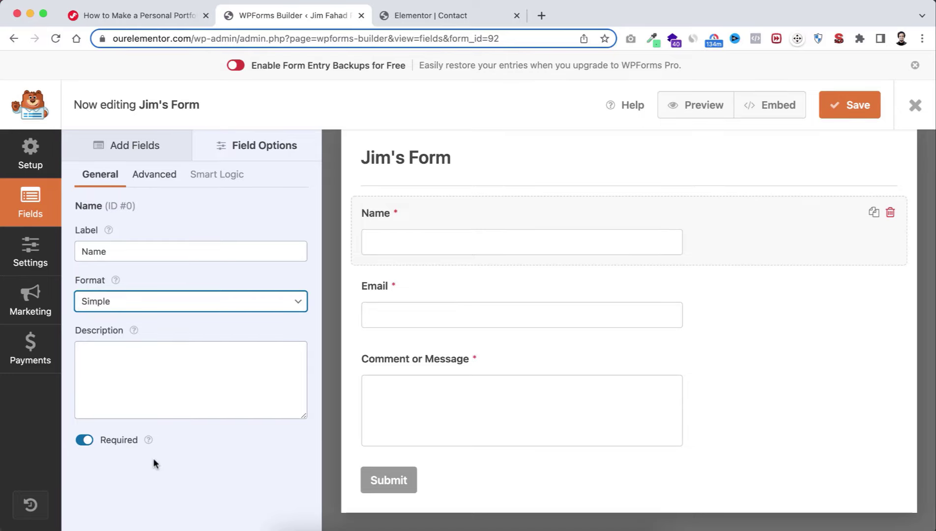
click(155, 180)
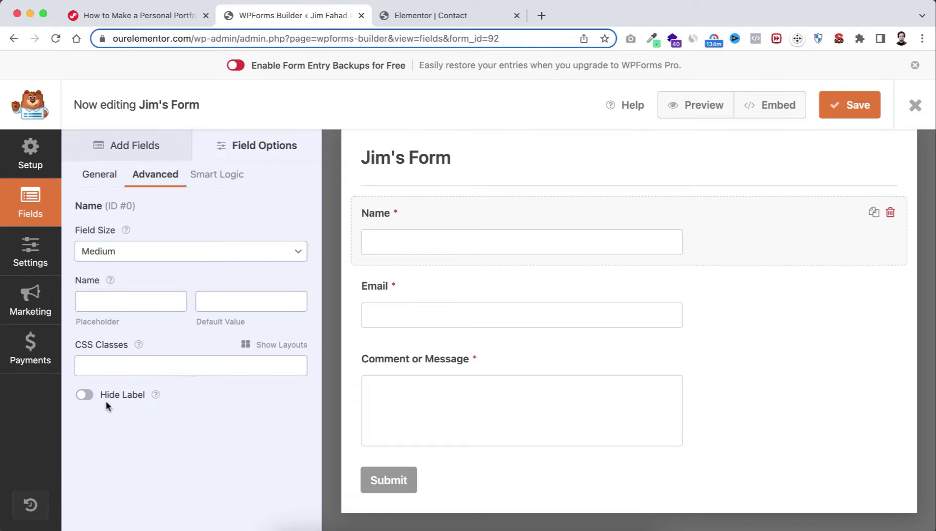
click(88, 397)
Give the Name field the placeholder 'Full Name' and a left one-half column layout.
click(106, 300)
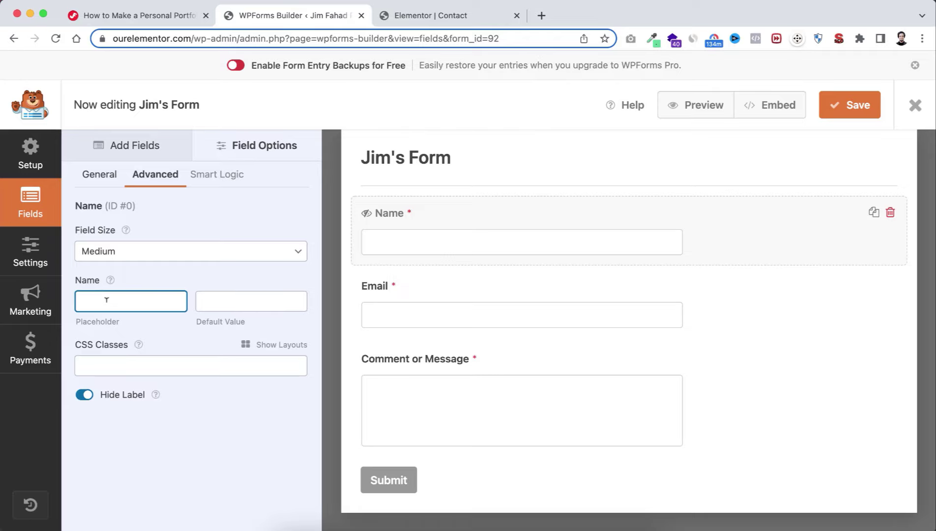
text(Full Name)
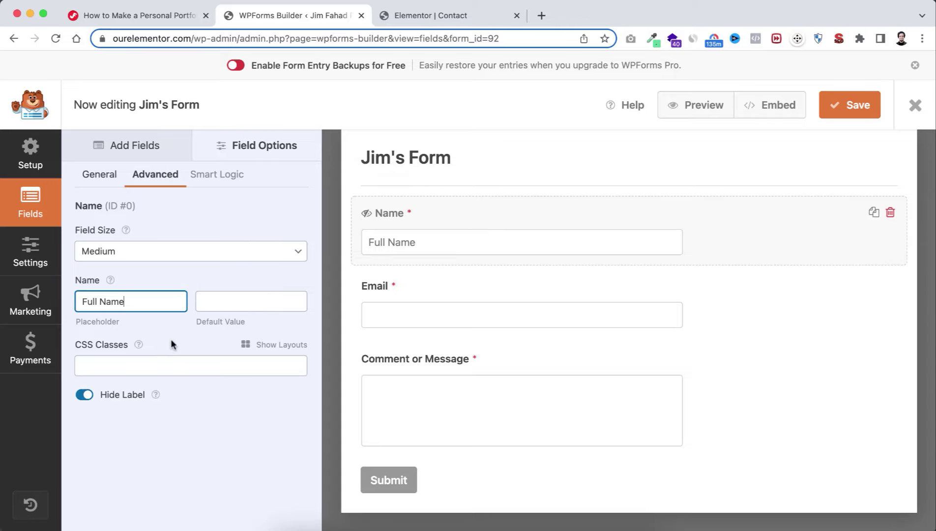
click(272, 347)
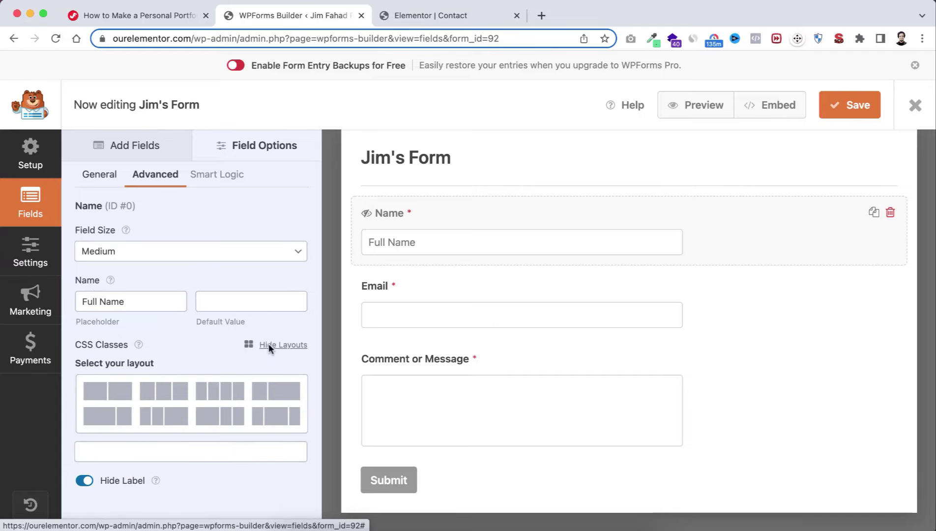
click(113, 392)
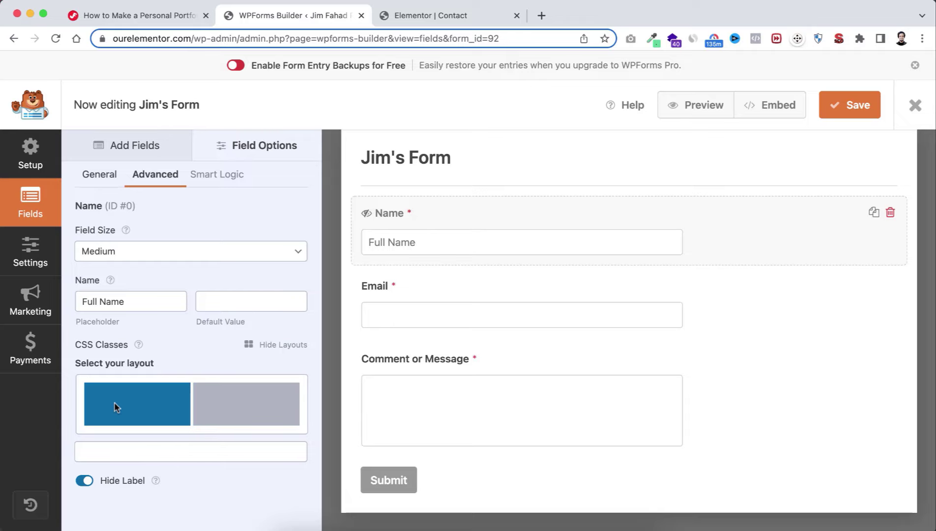
click(131, 402)
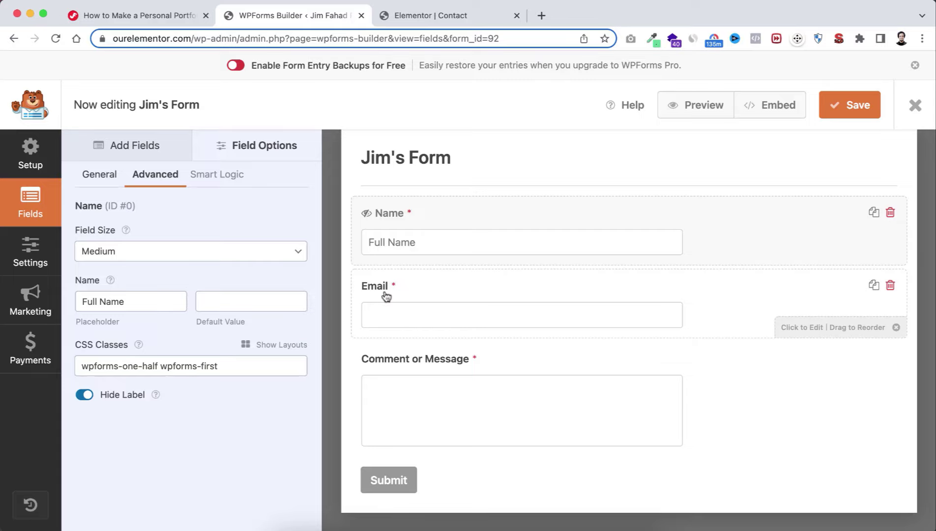
click(423, 290)
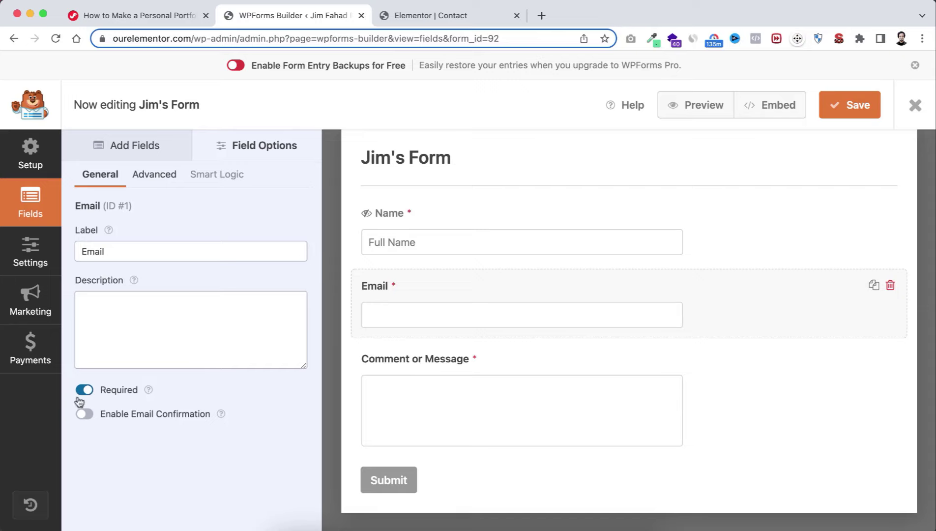
Give the Email field placeholder 'Email', a hidden label, and the right one-half layout.
click(160, 178)
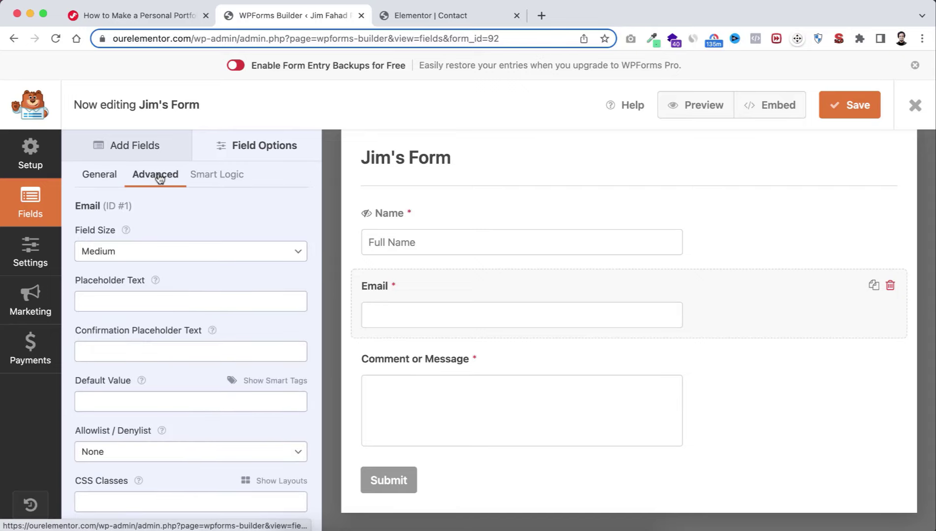
click(117, 301)
text(Email)
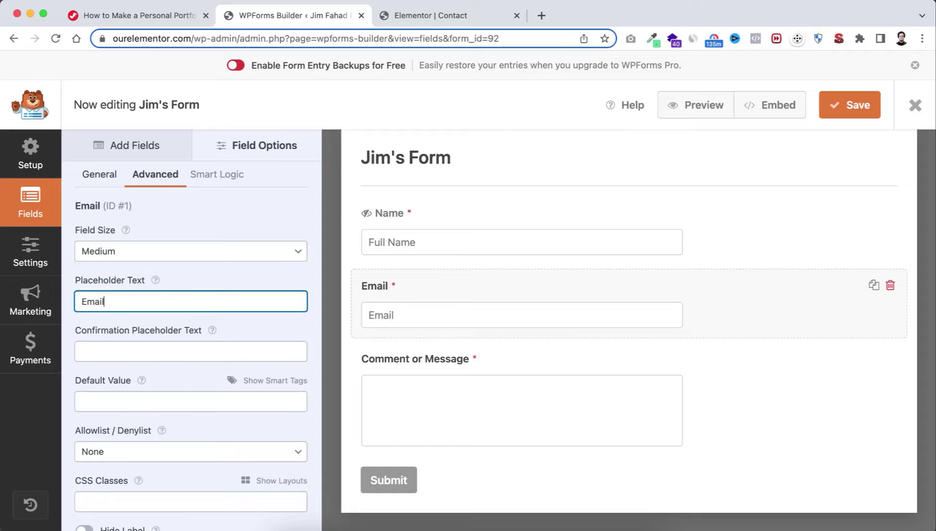
scroll(157, 442, down, 2)
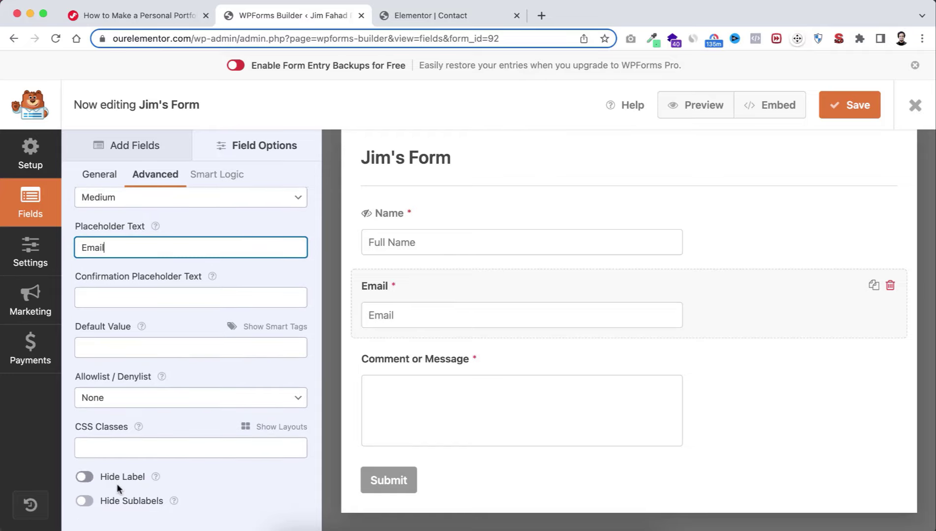
click(89, 480)
click(89, 479)
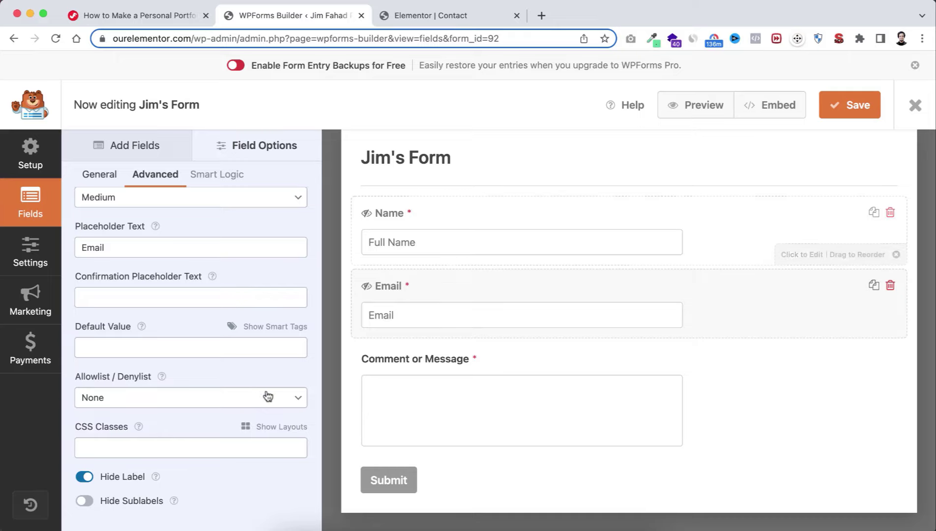
click(270, 427)
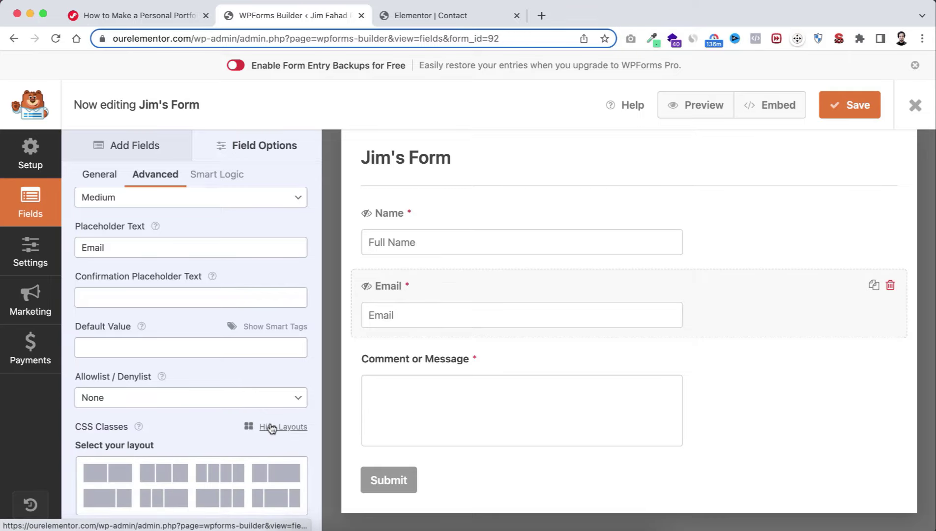
scroll(192, 412, down, 2)
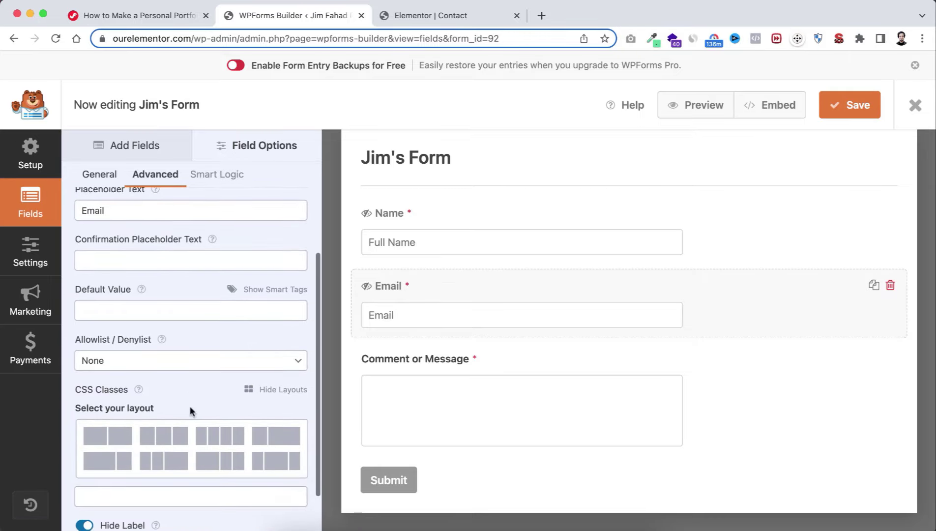
click(117, 438)
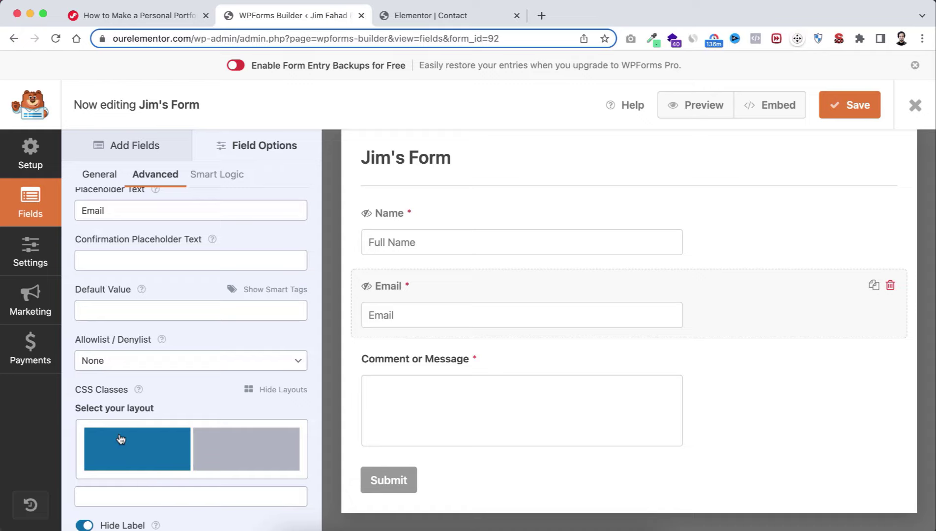
click(252, 450)
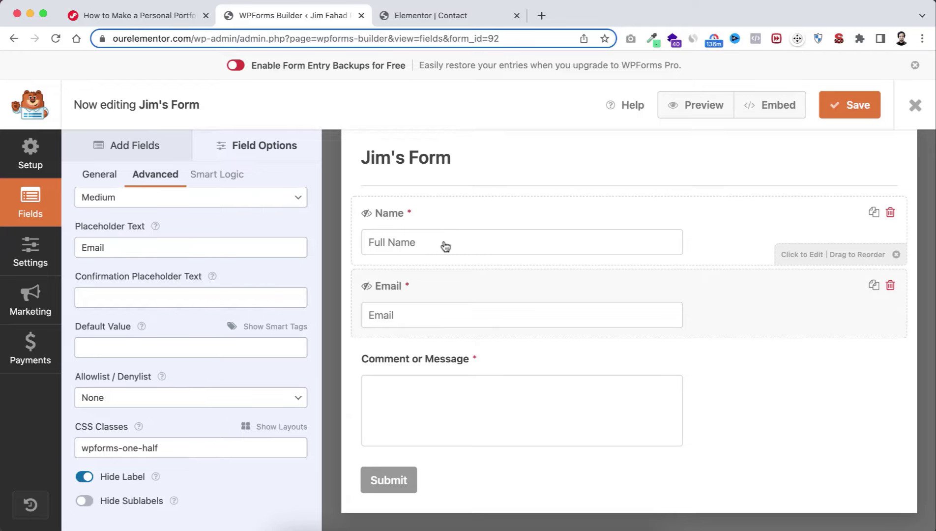
Set the Comment or Message field's placeholder to 'Message' and hide its label.
click(440, 397)
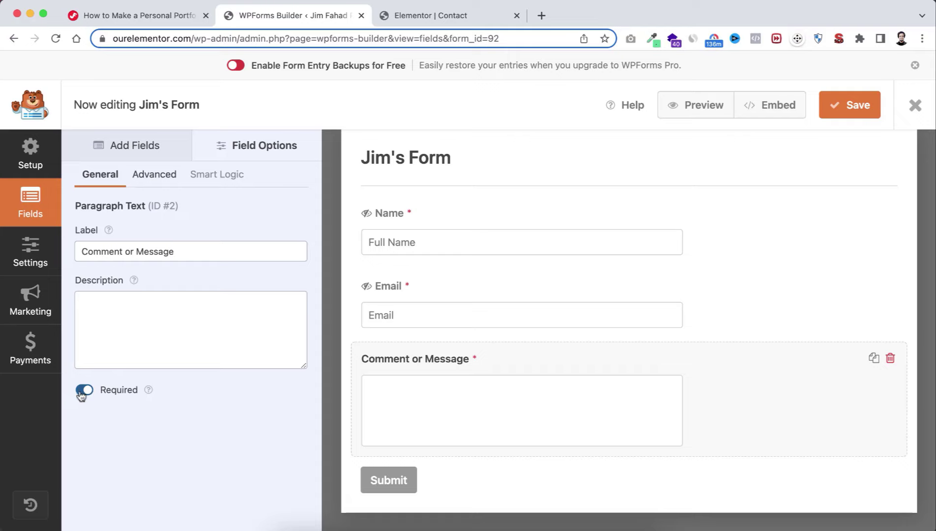
click(153, 178)
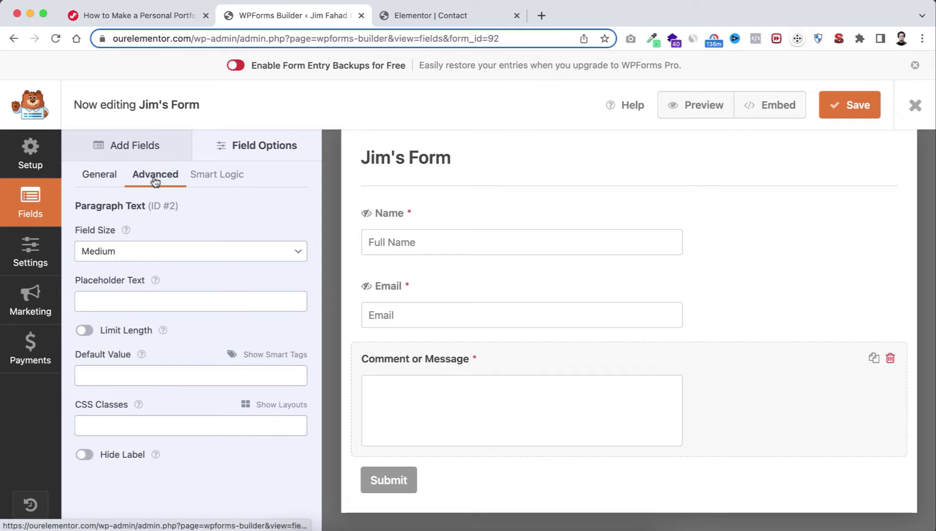
click(118, 296)
text(M)
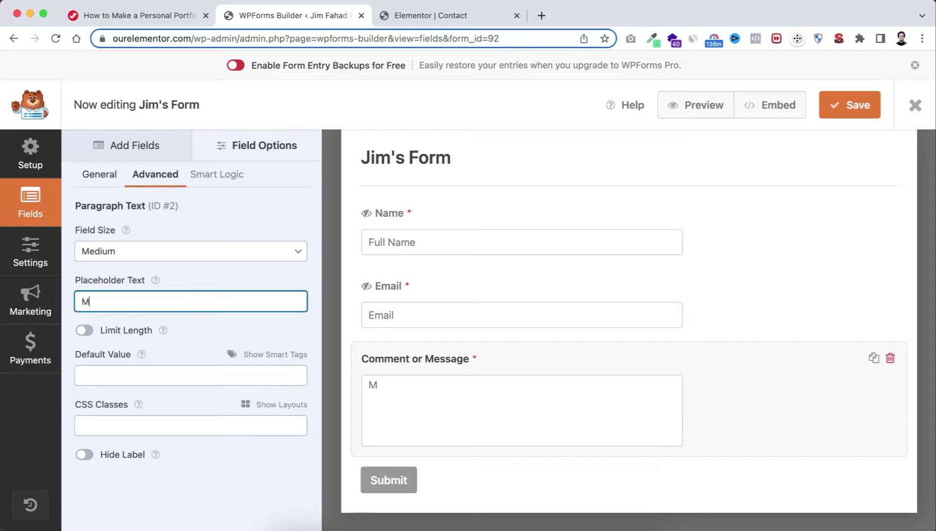
text(essage)
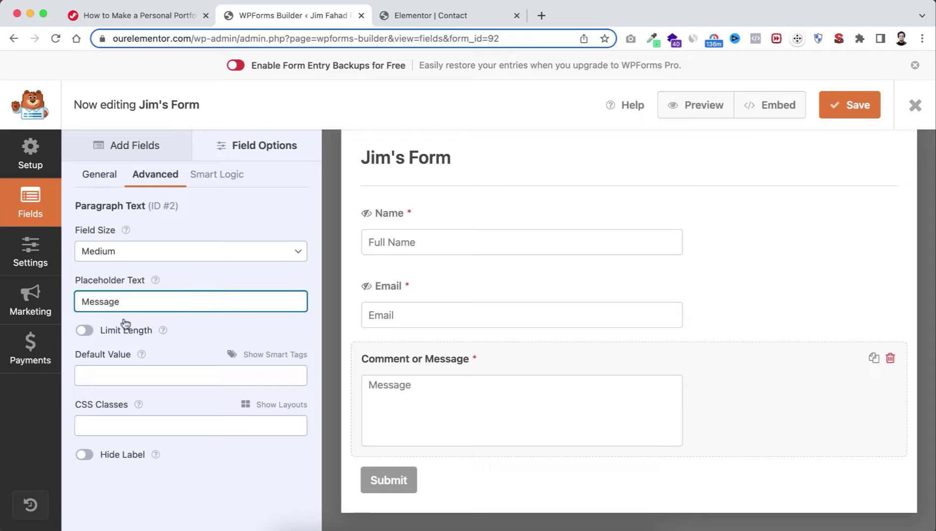
click(85, 455)
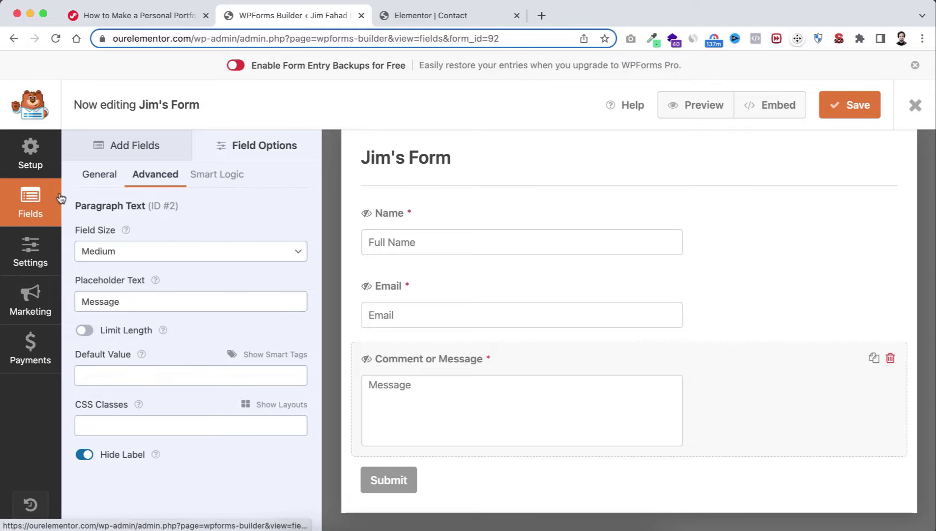
Change the form's submit button text to 'Send To Me'.
click(31, 253)
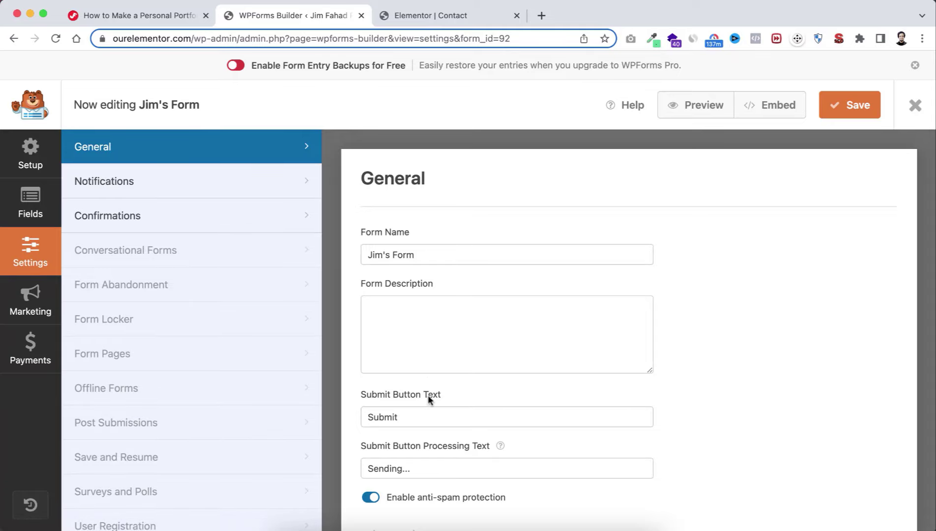
scroll(379, 416, down, 1)
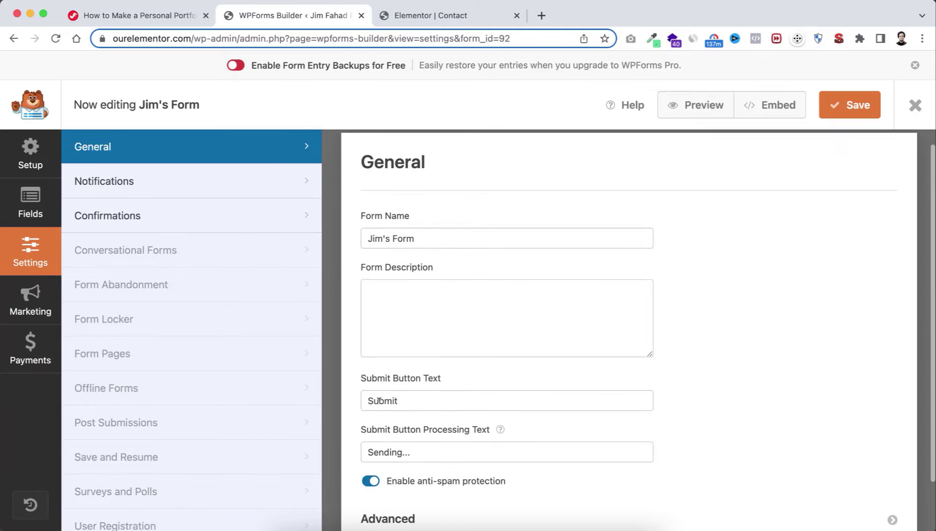
click(405, 400)
drag(405, 399, 354, 403)
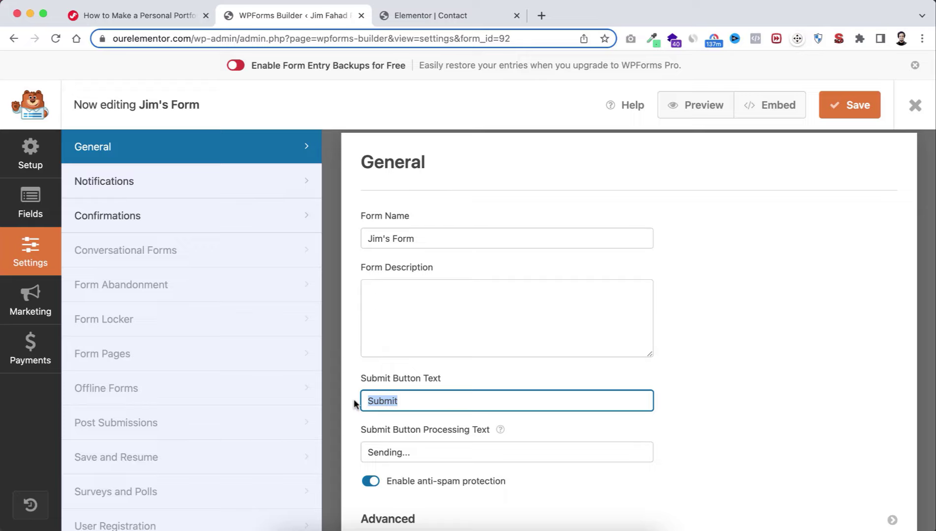
text(Send To Me)
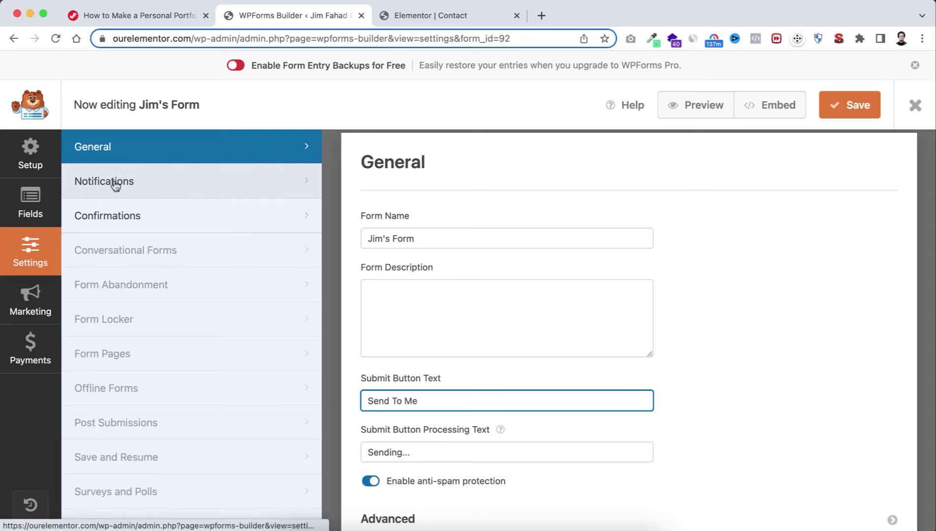
Keep the notification recipient as {admin_email}, undoing a trial change to another address.
click(165, 188)
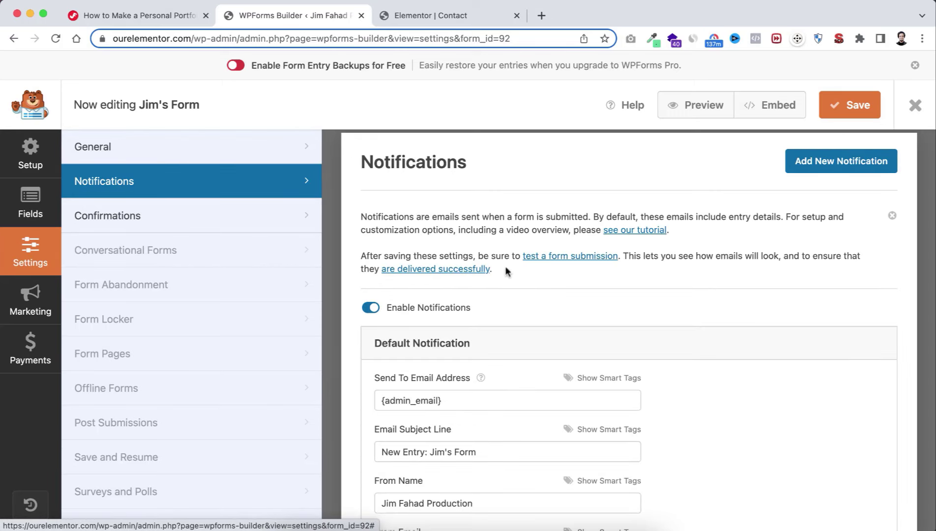
scroll(550, 422, down, 3)
scroll(550, 422, down, 1)
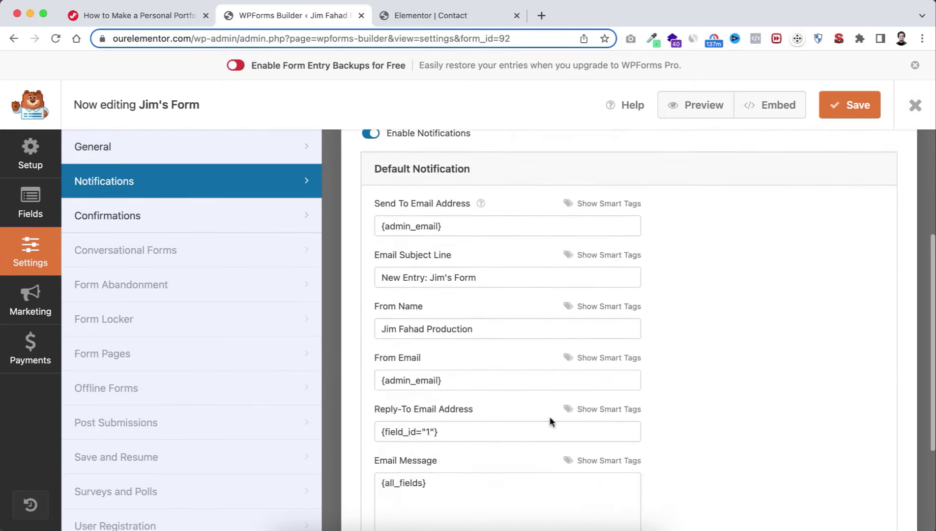
scroll(551, 421, up, 2)
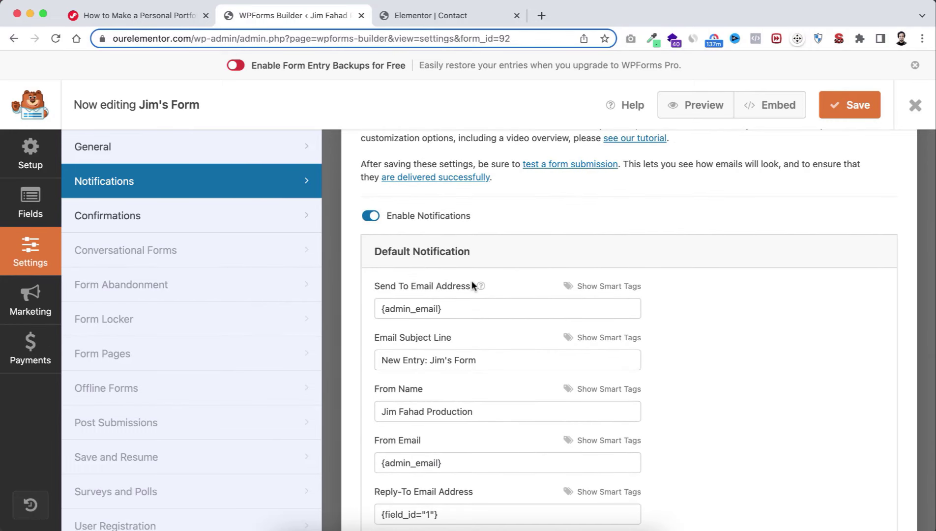
drag(380, 307, 457, 307)
click(460, 309)
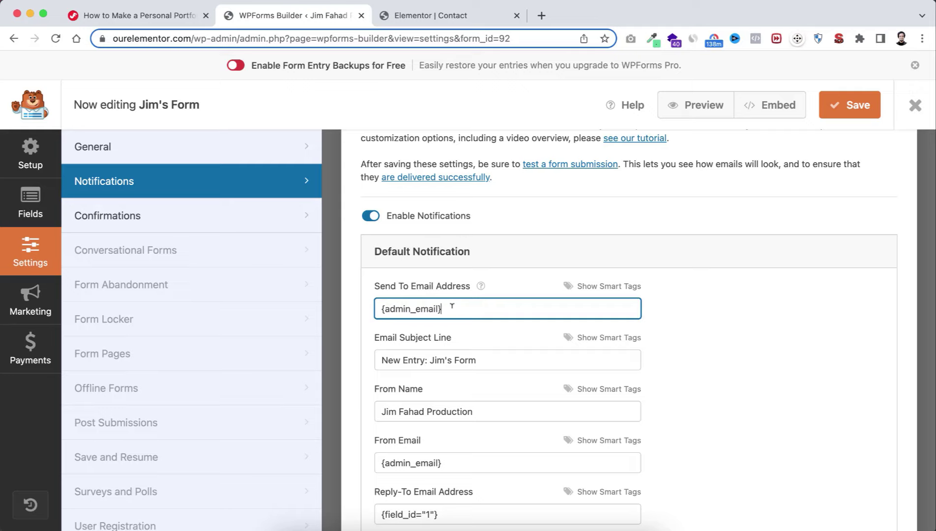
drag(442, 309, 371, 311)
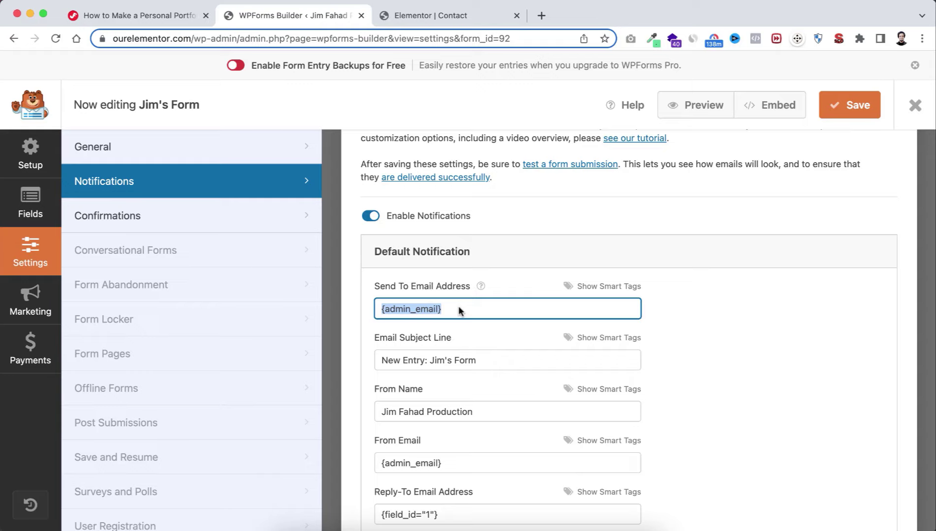
key(BackSpace)
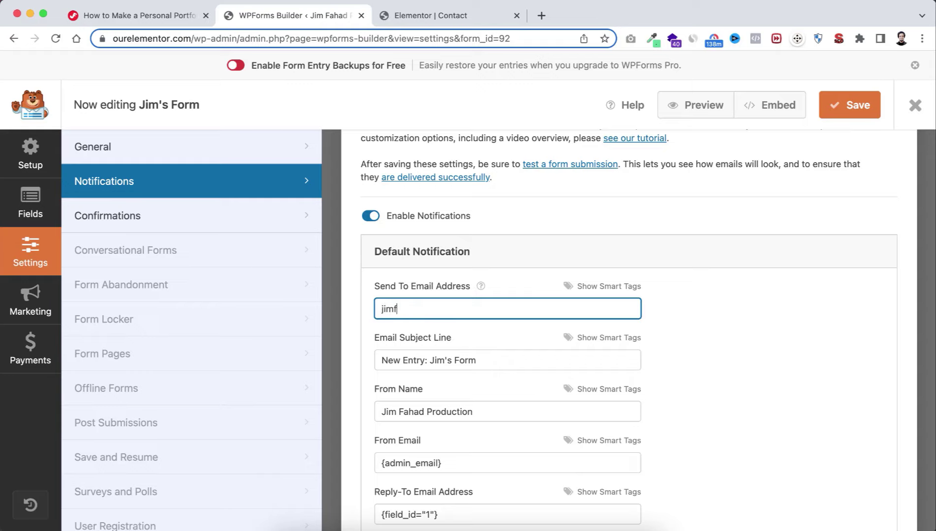
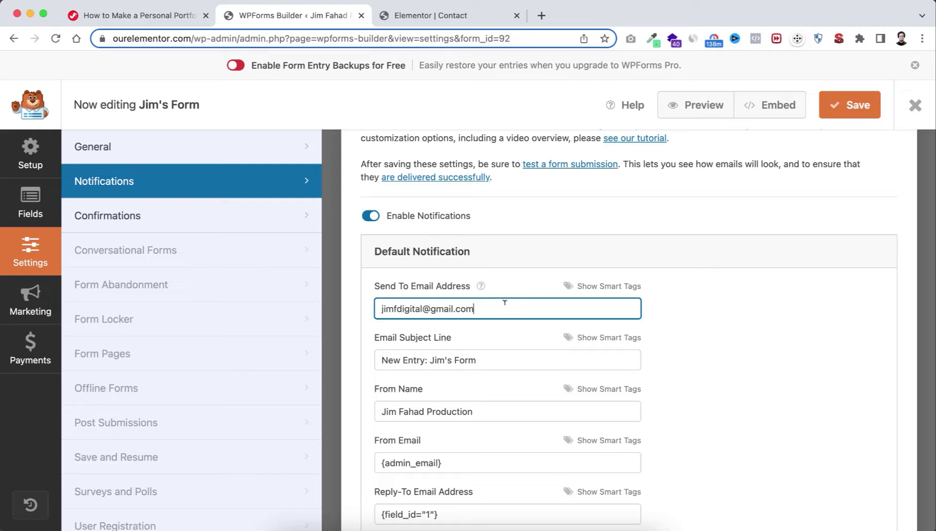
key(super+z)
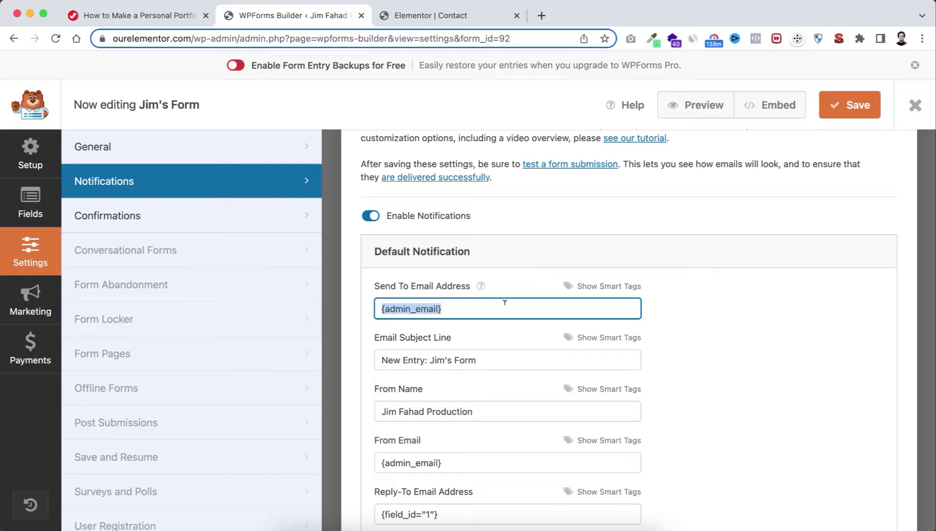
click(500, 283)
click(450, 307)
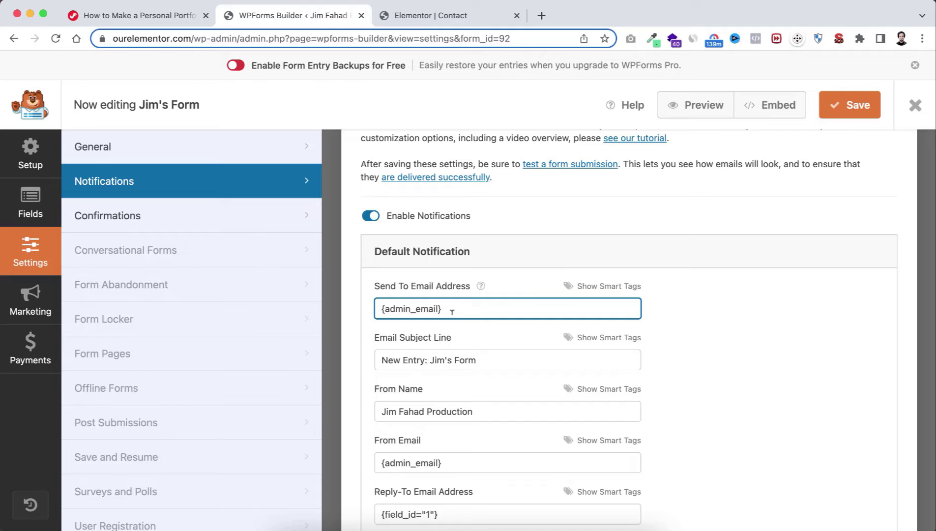
click(467, 377)
scroll(468, 379, down, 3)
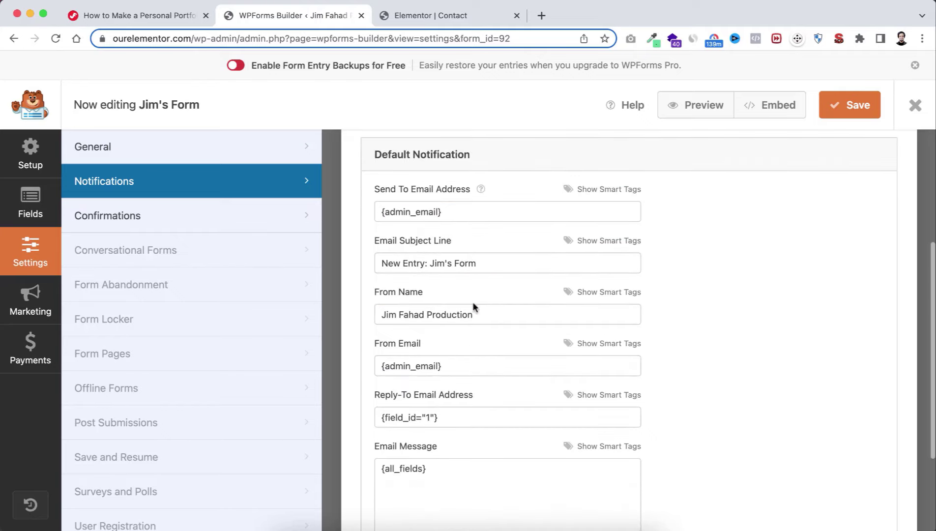
scroll(480, 423, up, 5)
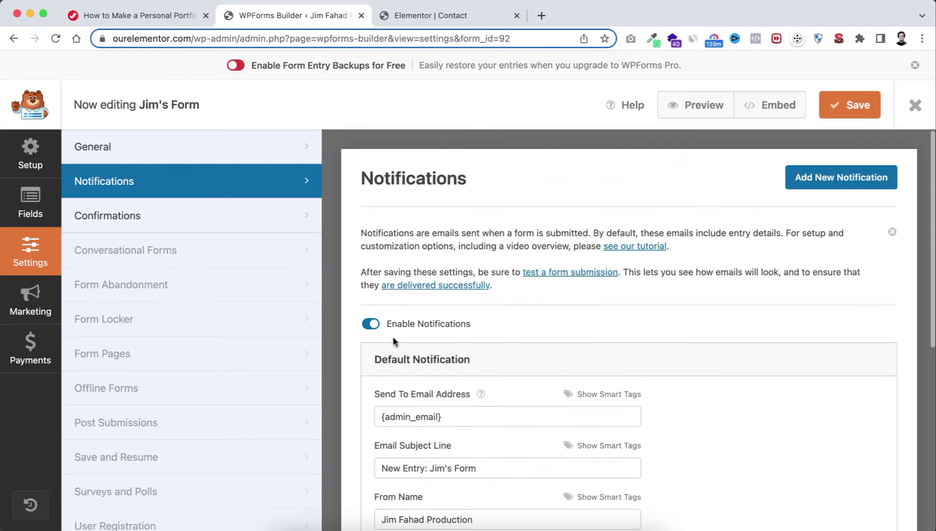
Review the confirmation message, save Jim's Form, and close the builder to the Forms Overview.
click(197, 215)
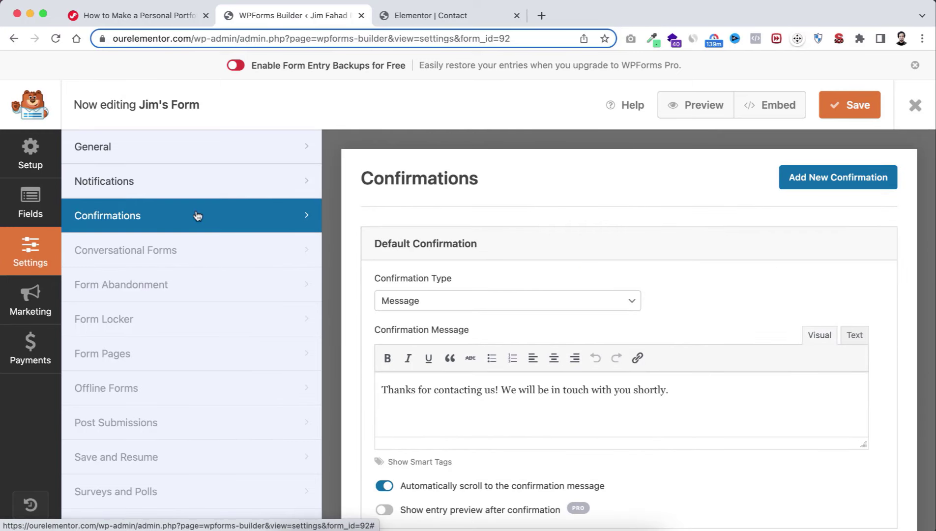
scroll(514, 316, down, 1)
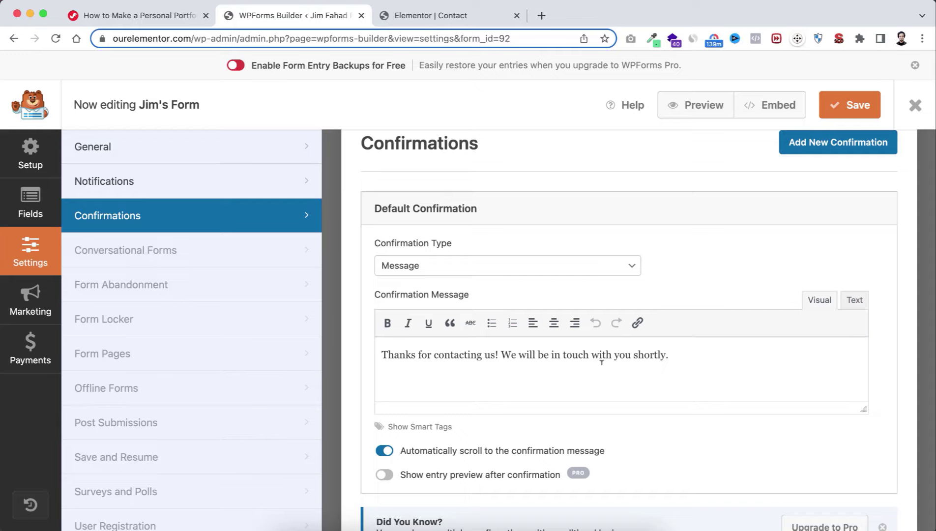
drag(381, 355, 686, 358)
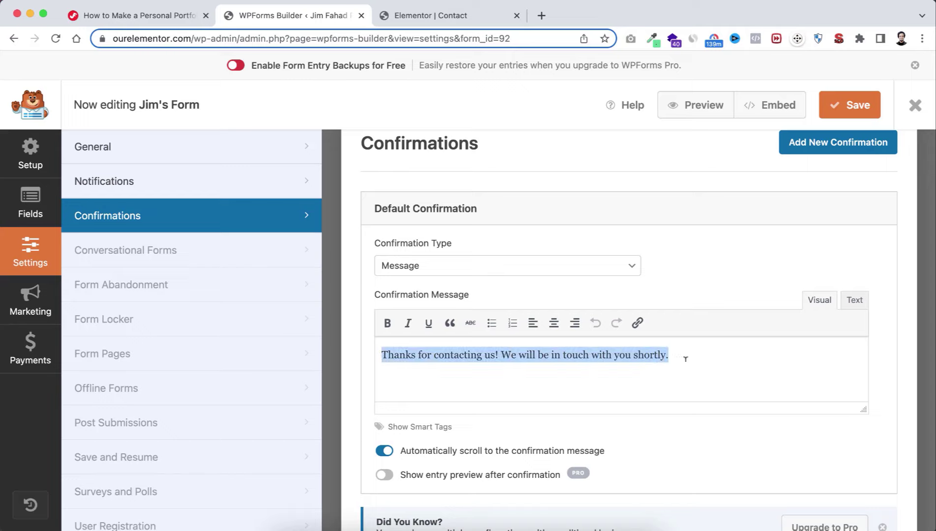
click(686, 356)
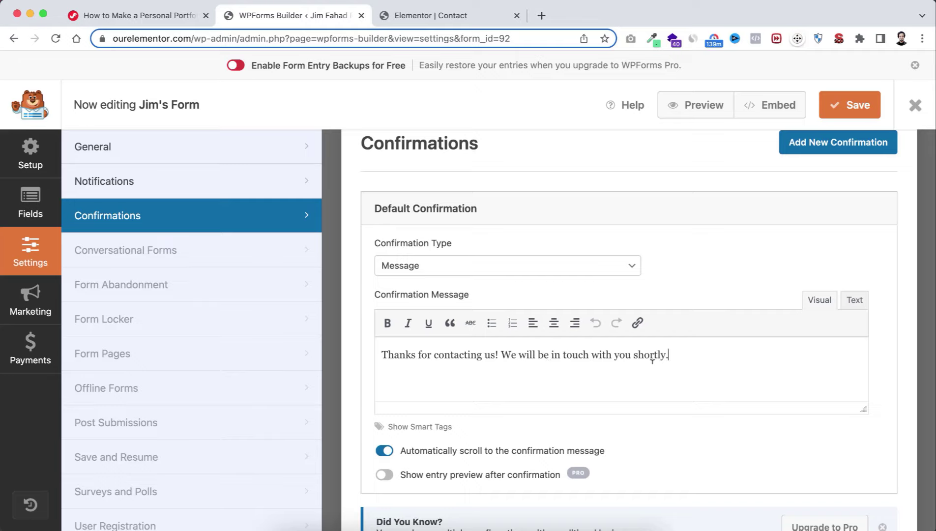
click(841, 102)
click(916, 105)
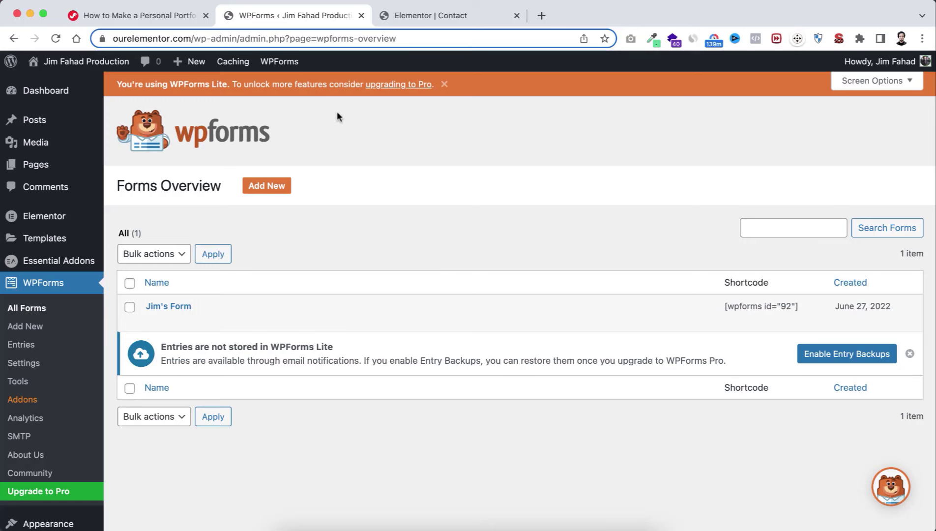
Reload the Contact page editor so the newly saved form becomes available.
click(455, 16)
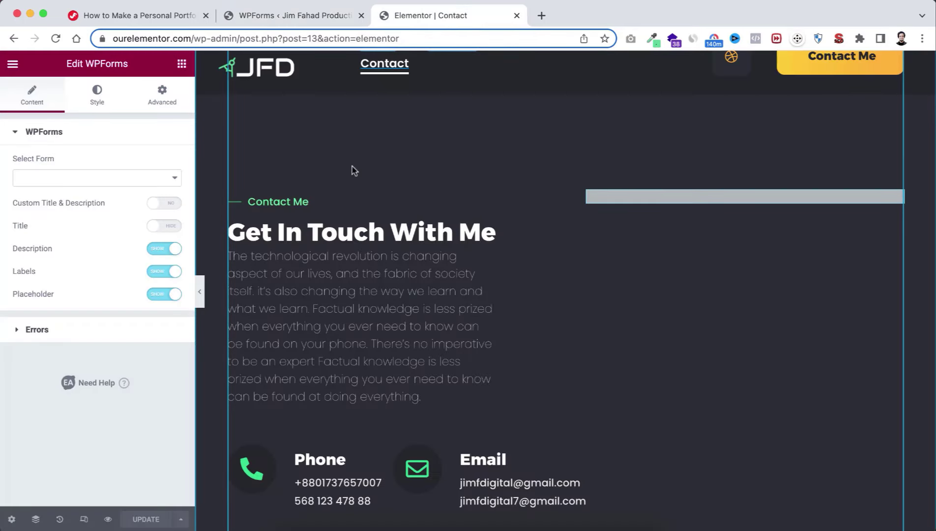
scroll(357, 150, up, 3)
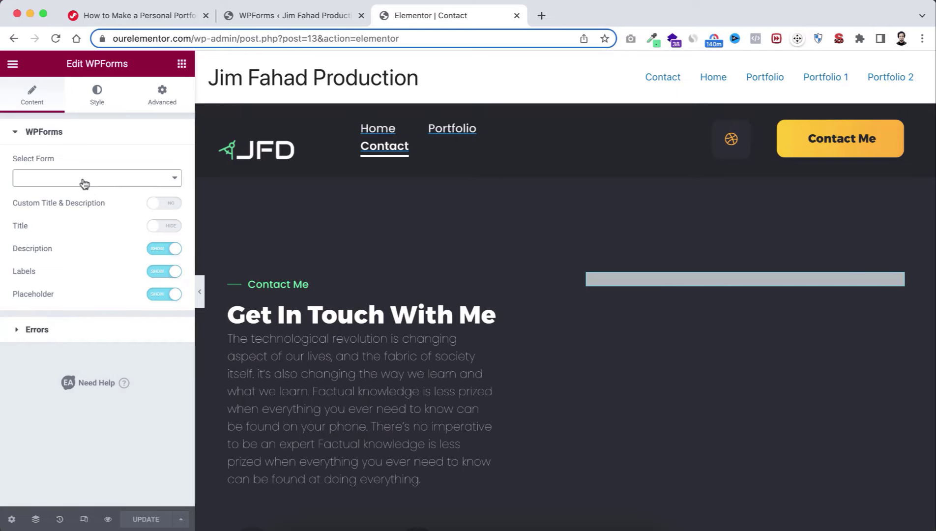
click(299, 15)
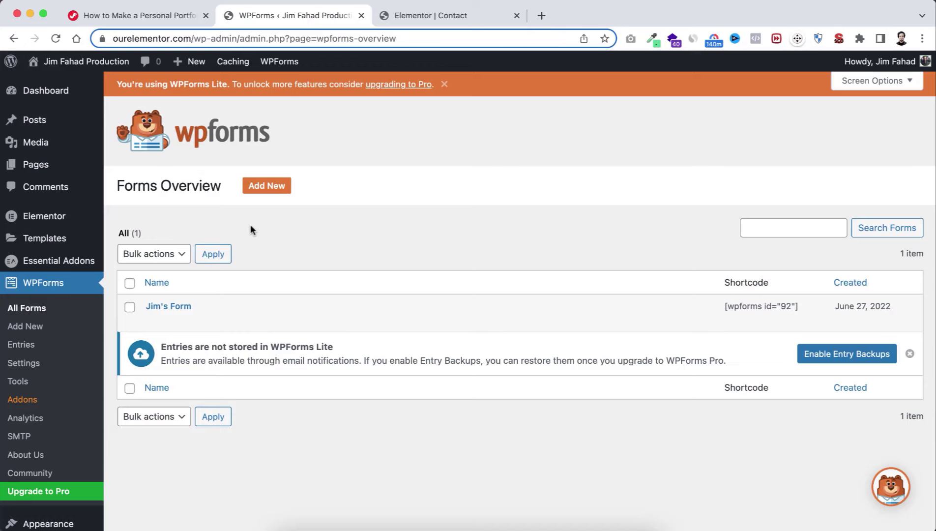
click(424, 15)
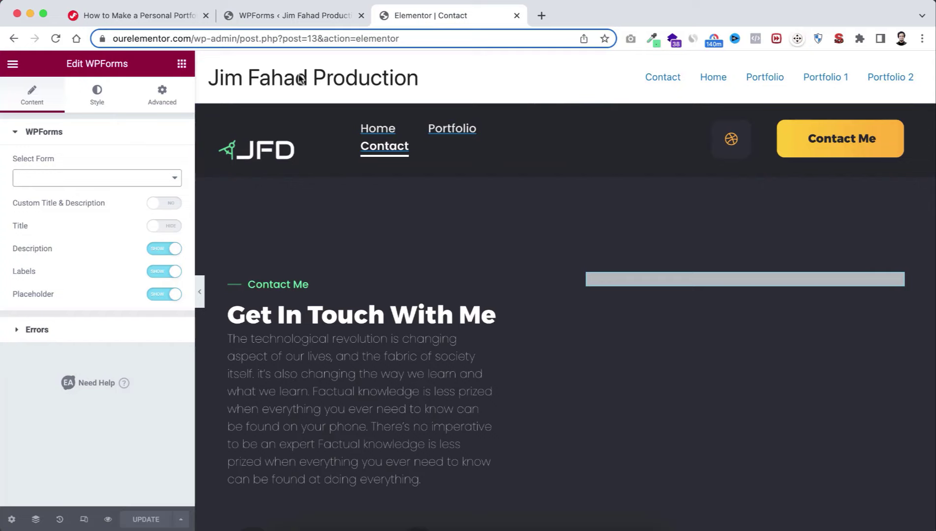
click(56, 40)
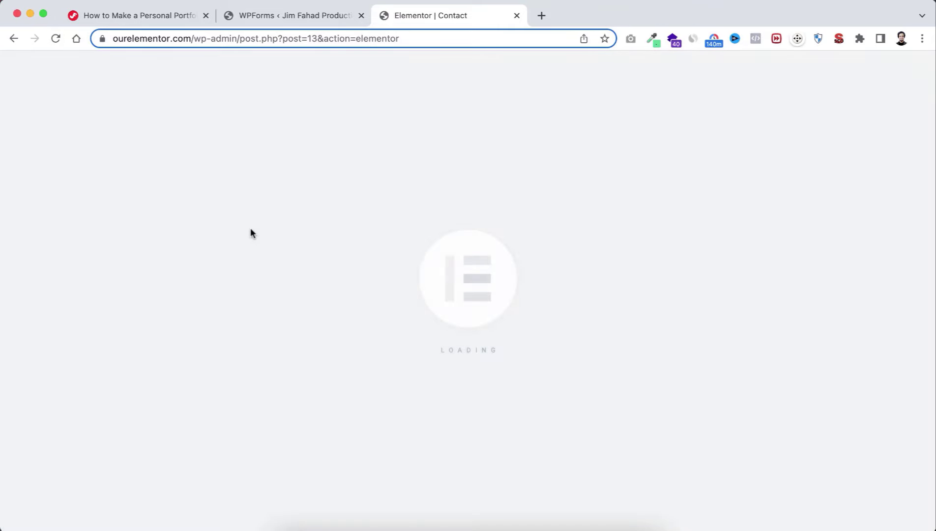
scroll(539, 422, down, 2)
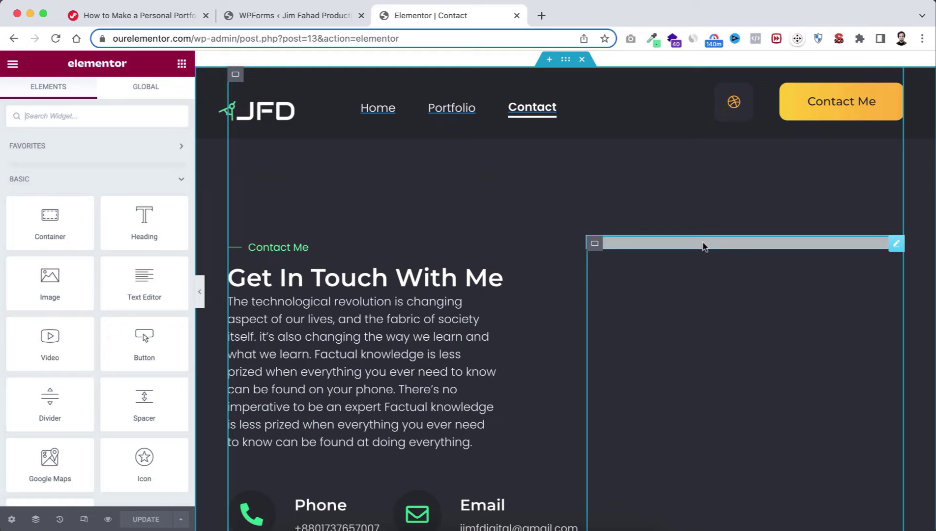
Select Jim's Form in the Contact page's empty form widget.
click(721, 246)
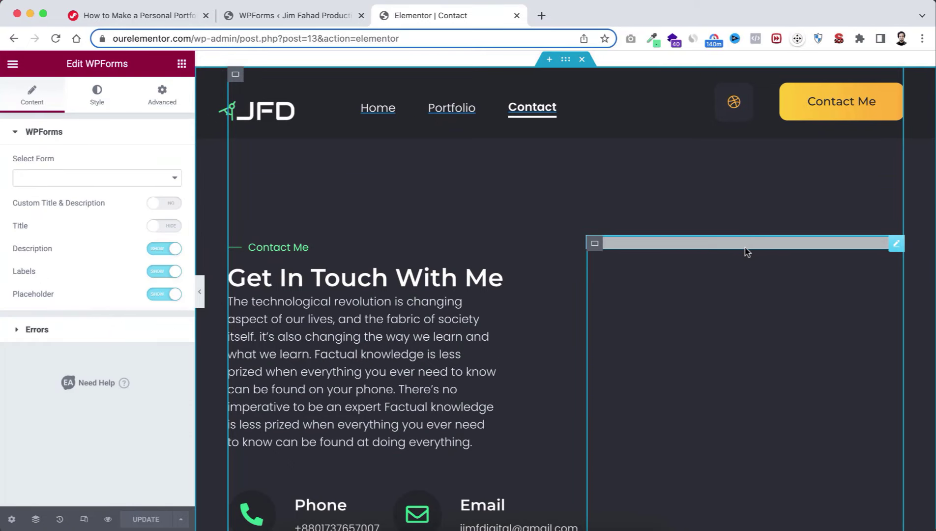
click(77, 183)
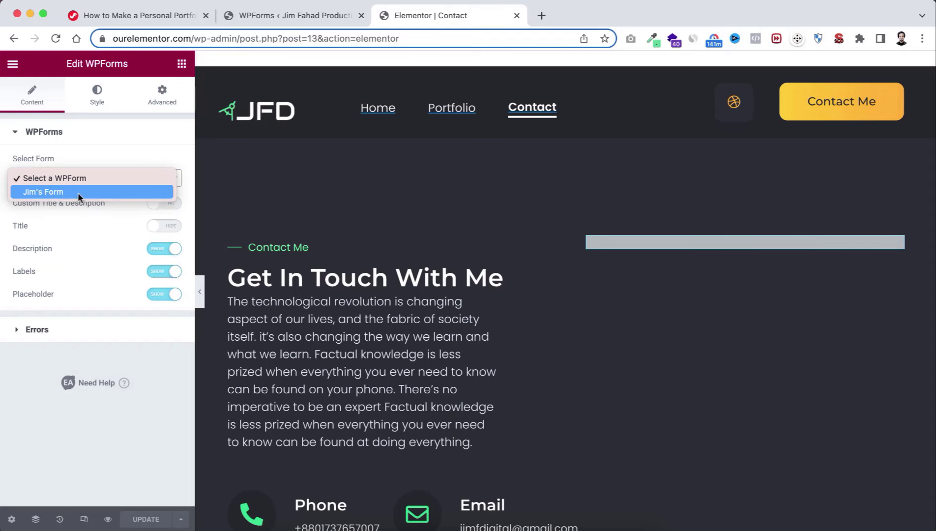
click(77, 192)
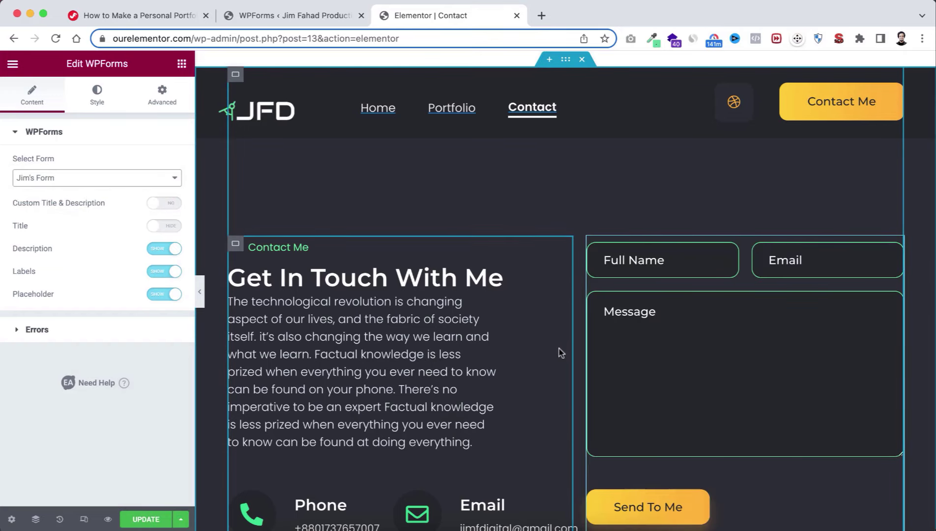
scroll(560, 351, down, 2)
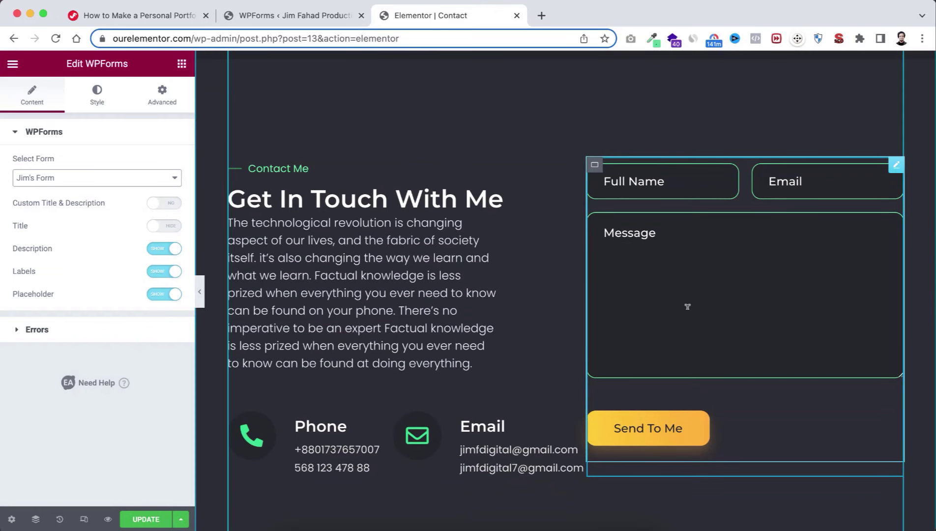
scroll(688, 307, up, 3)
scroll(688, 310, down, 6)
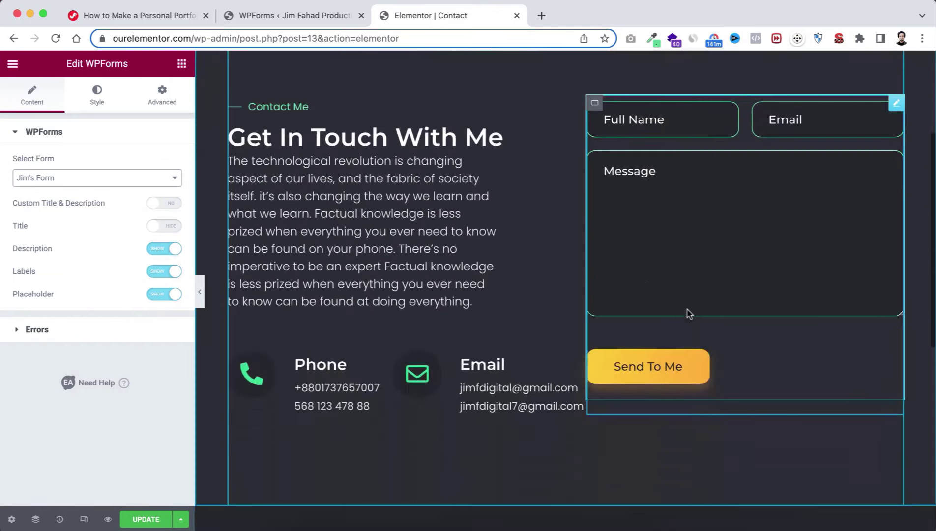
scroll(688, 313, down, 5)
scroll(686, 314, up, 10)
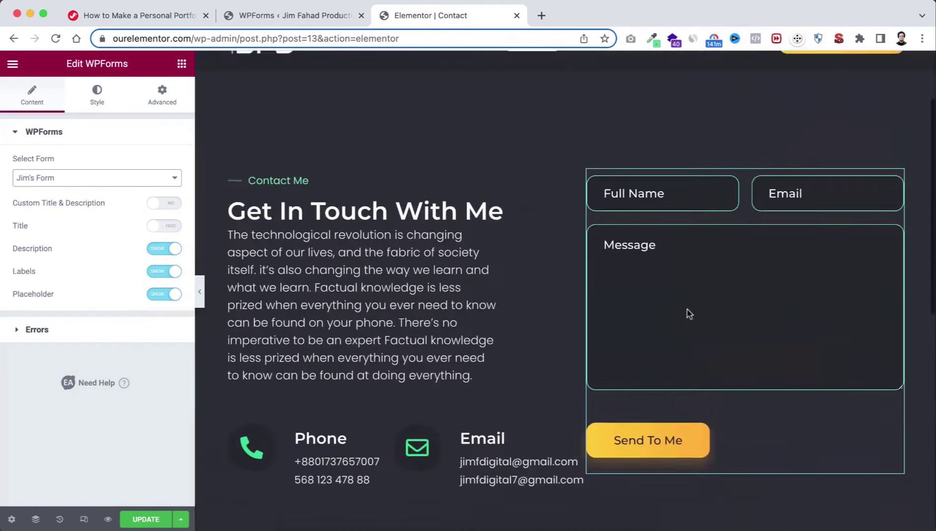
scroll(628, 301, up, 2)
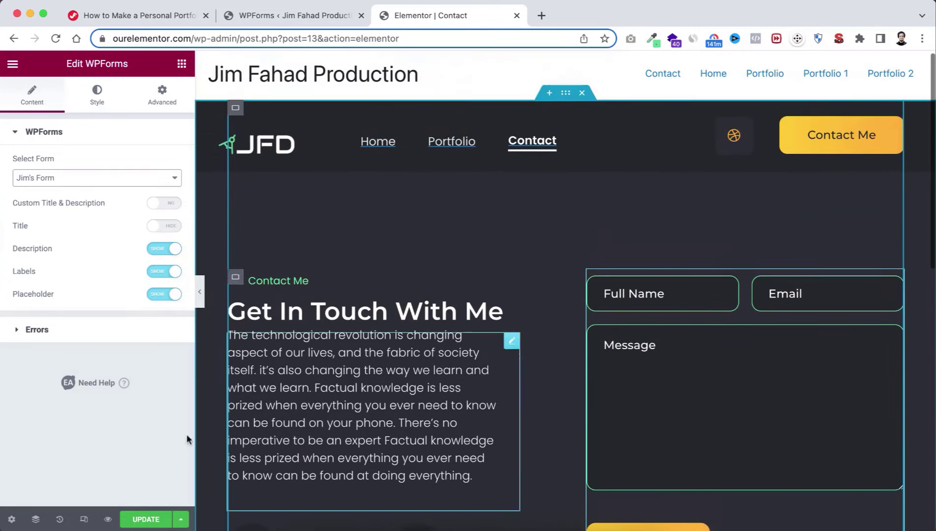
Save the Contact page with its new form using UPDATE.
click(145, 521)
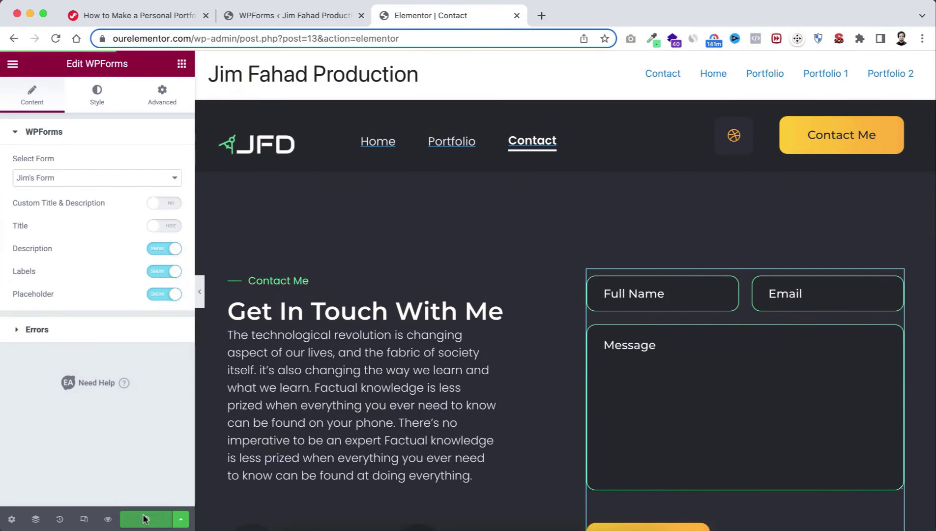
scroll(561, 364, down, 5)
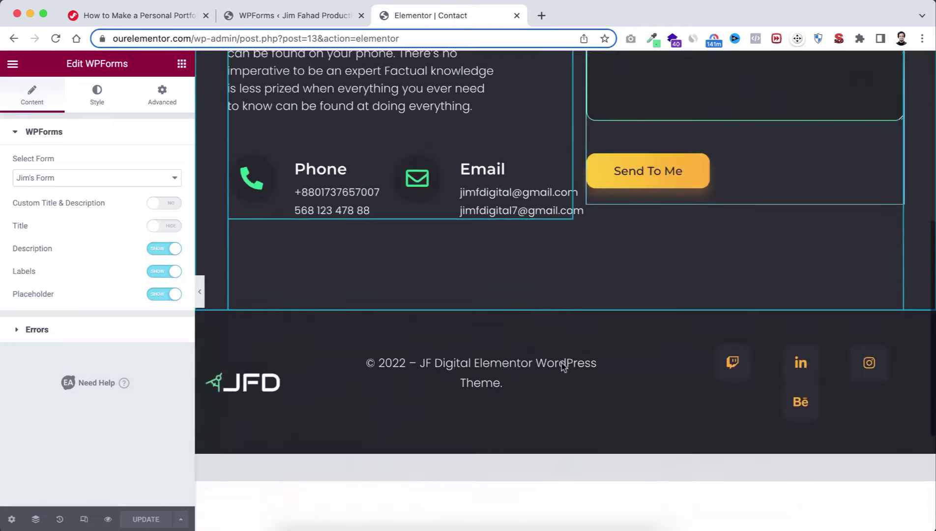
scroll(561, 366, up, 10)
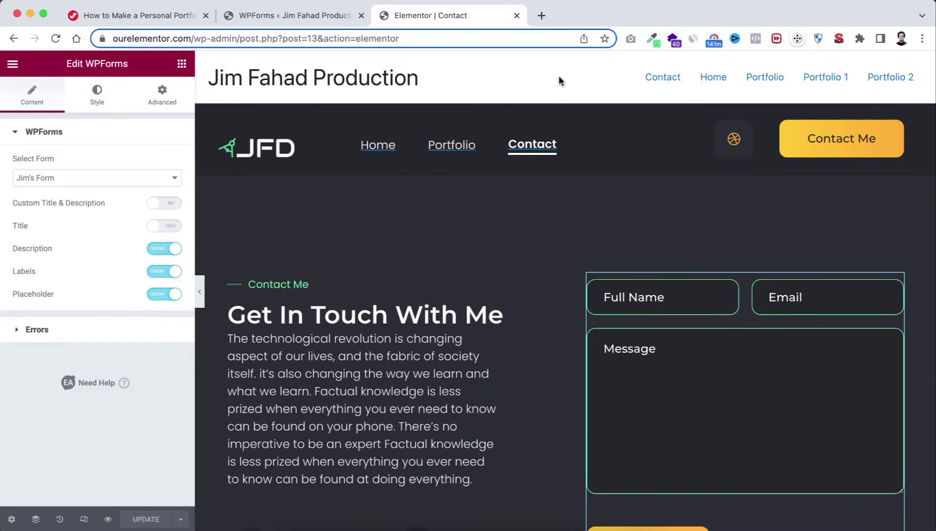
scroll(539, 278, down, 5)
scroll(539, 278, up, 5)
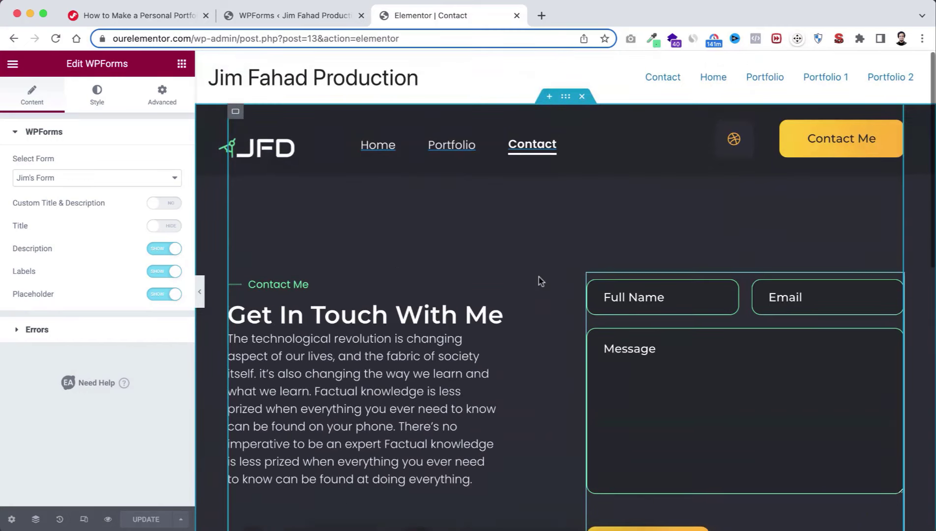
Set the Contact page layout to Elementor Canvas, update, and preview it in a new tab.
click(11, 519)
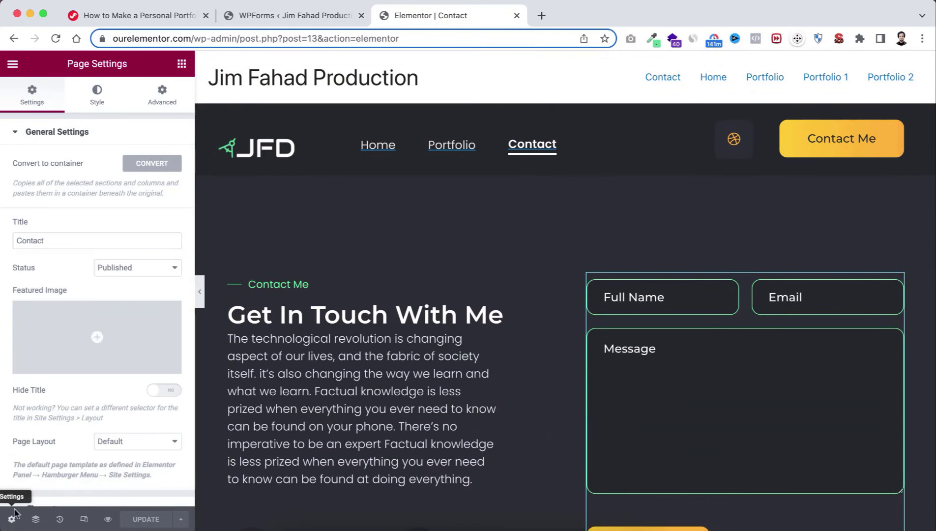
click(117, 441)
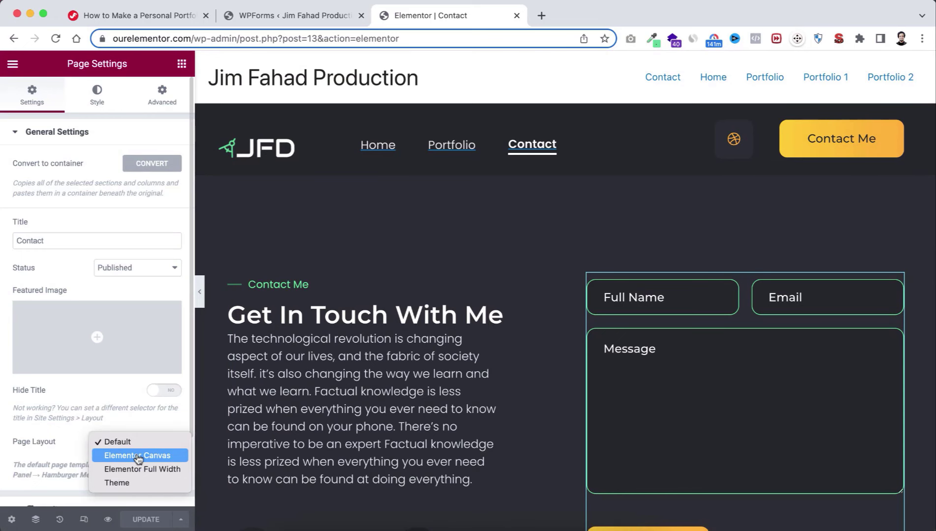
click(137, 456)
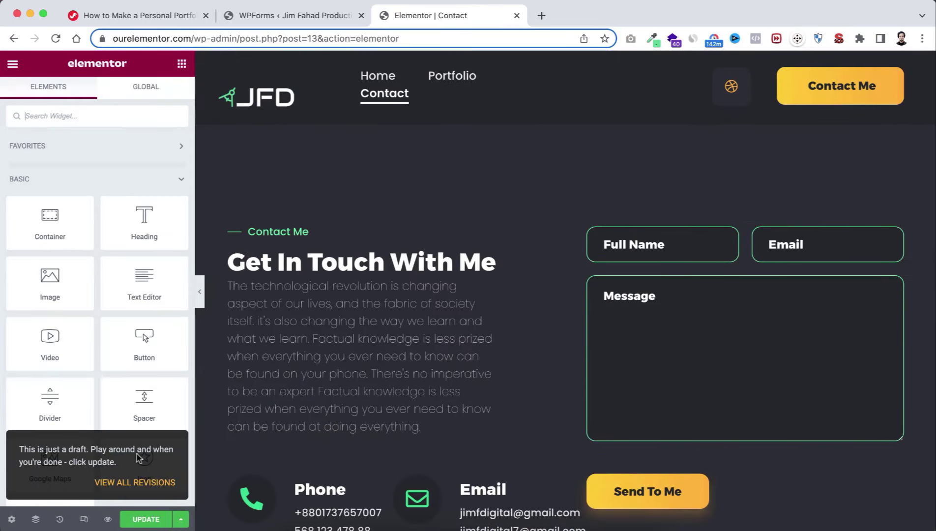
click(146, 519)
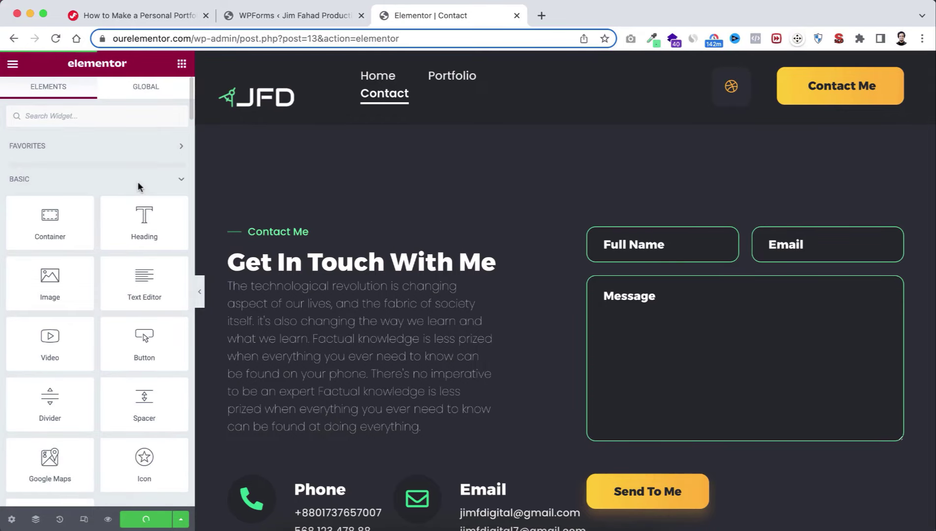
click(108, 520)
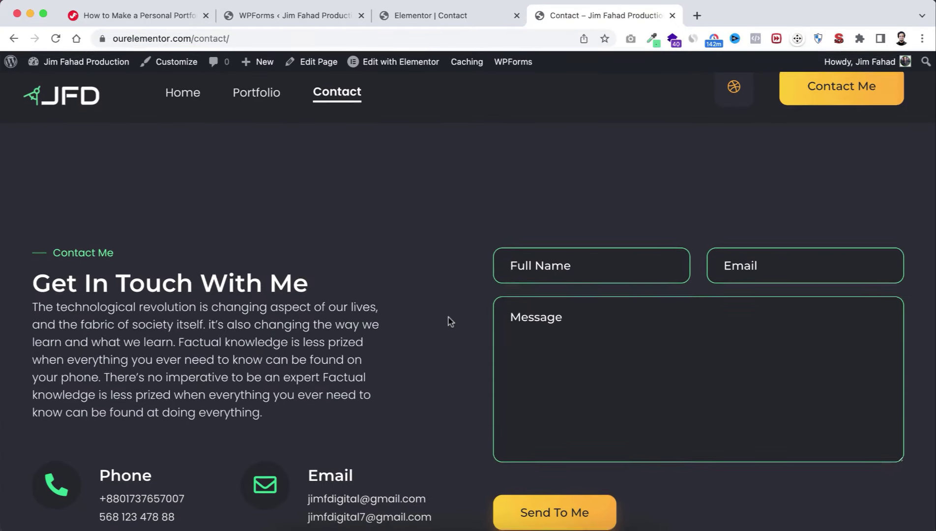
Send a test message with name, e-mail and 'Hey can you do a wordpress project for me???????'.
scroll(448, 320, down, 2)
scroll(451, 322, down, 3)
scroll(450, 321, up, 2)
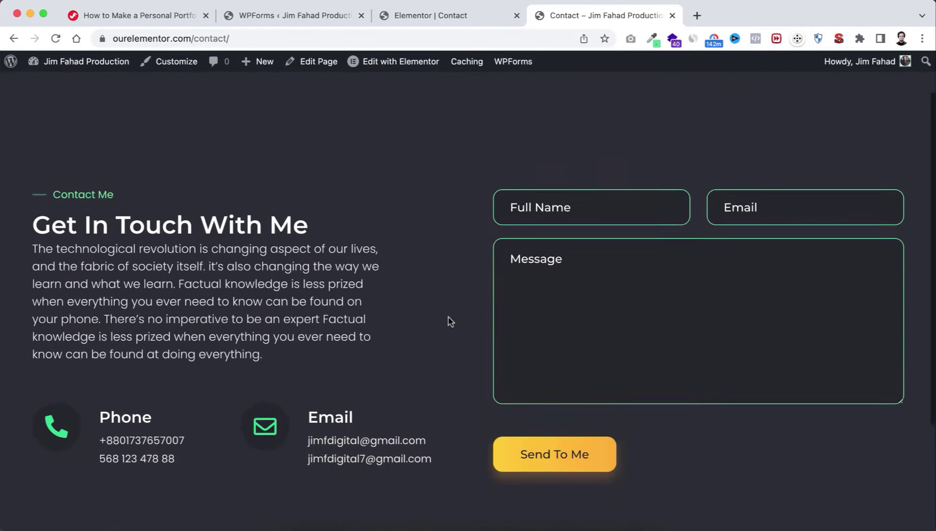
click(554, 213)
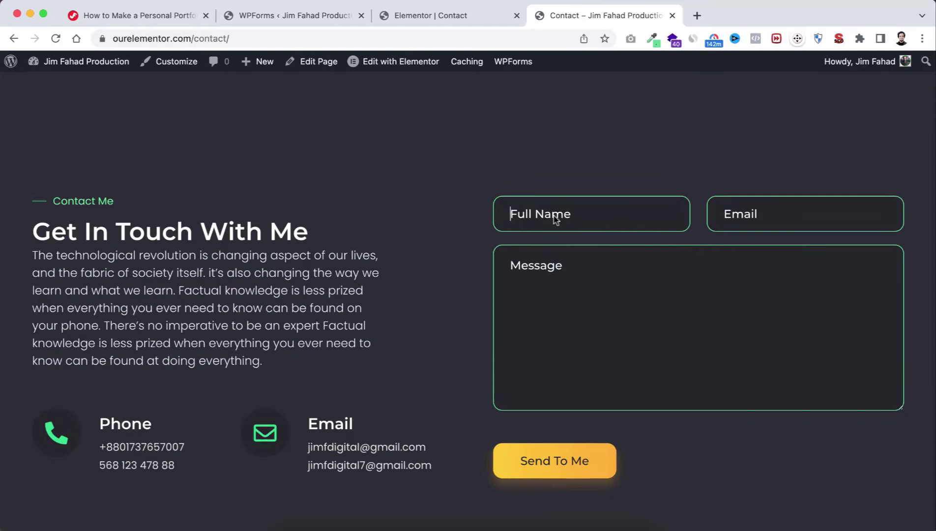
text(Jim Fahad)
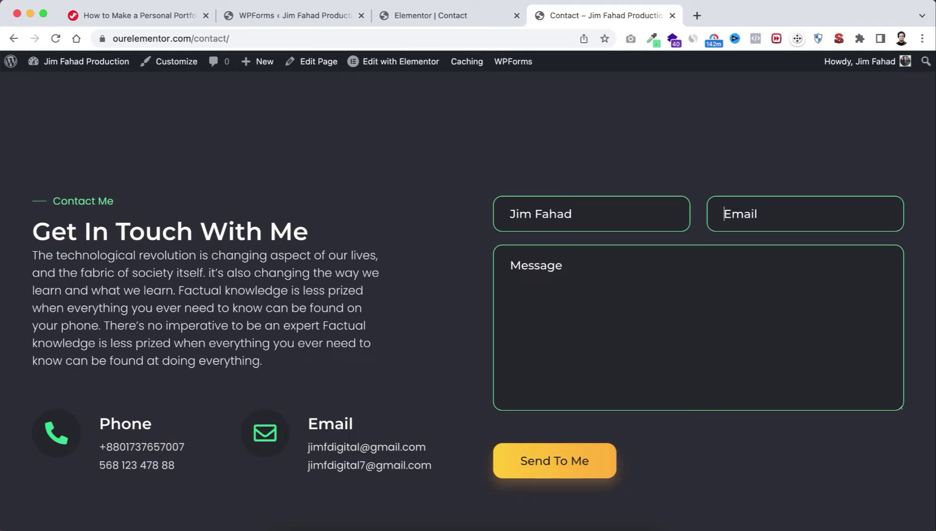
key(Tab)
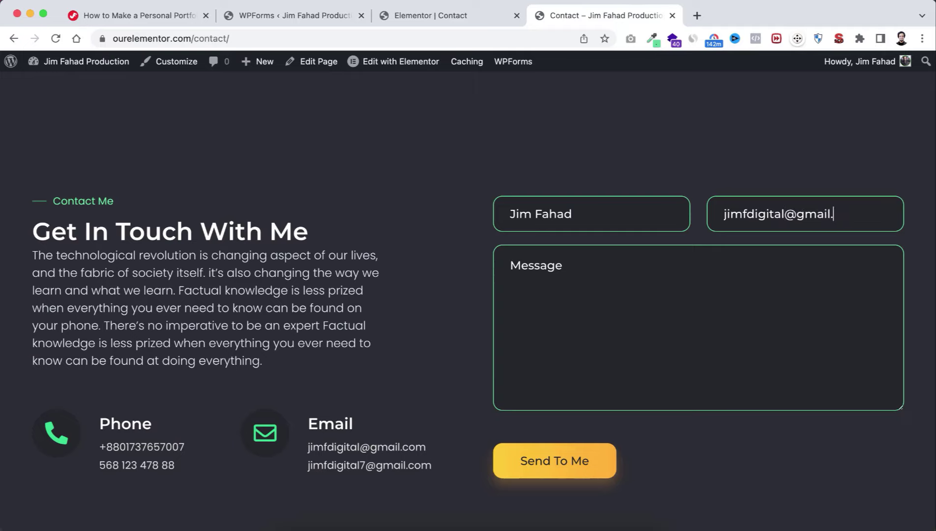
click(544, 267)
text(Hey can you do a word)
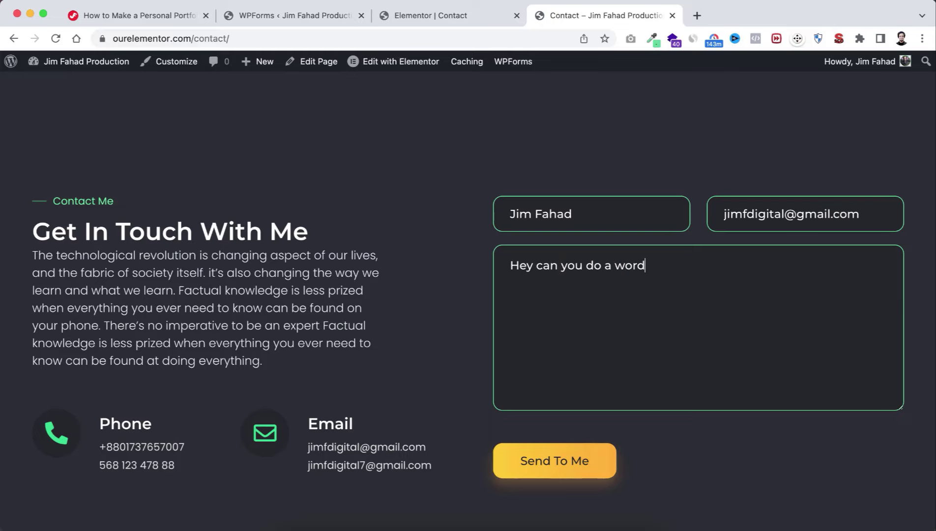
text(press project)
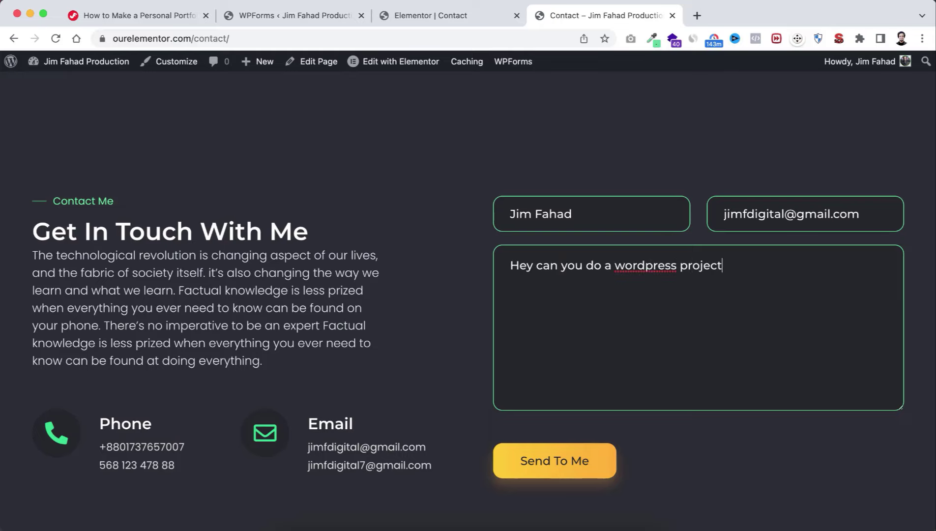
text( for me???????)
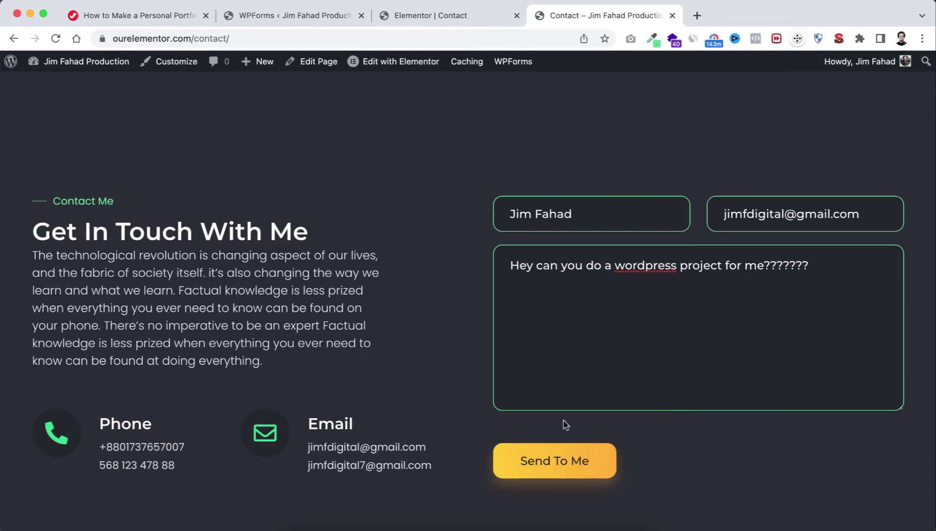
scroll(566, 425, down, 1)
click(553, 435)
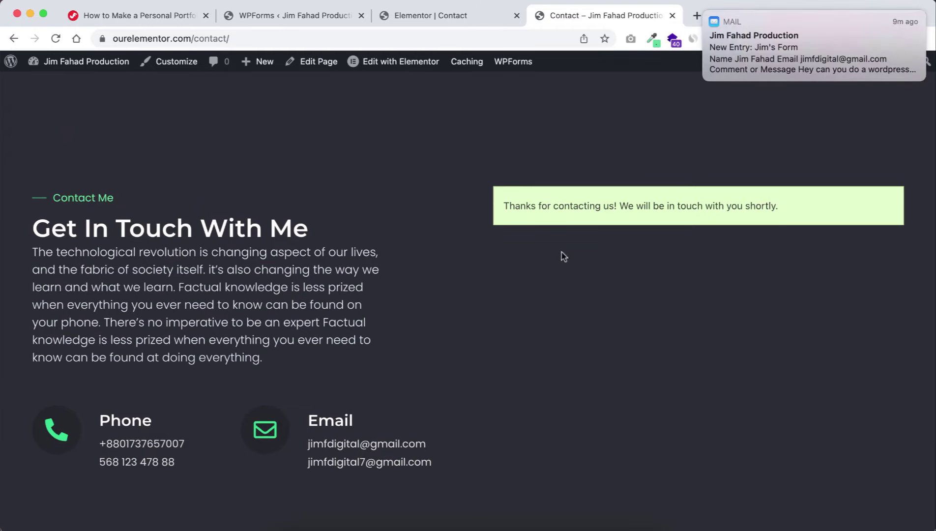
mouse_move(787, 69)
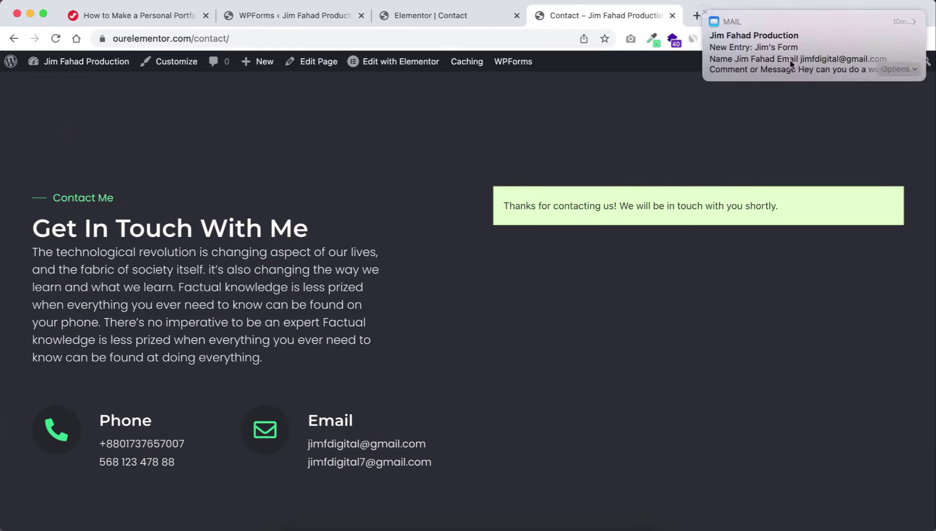
click(795, 44)
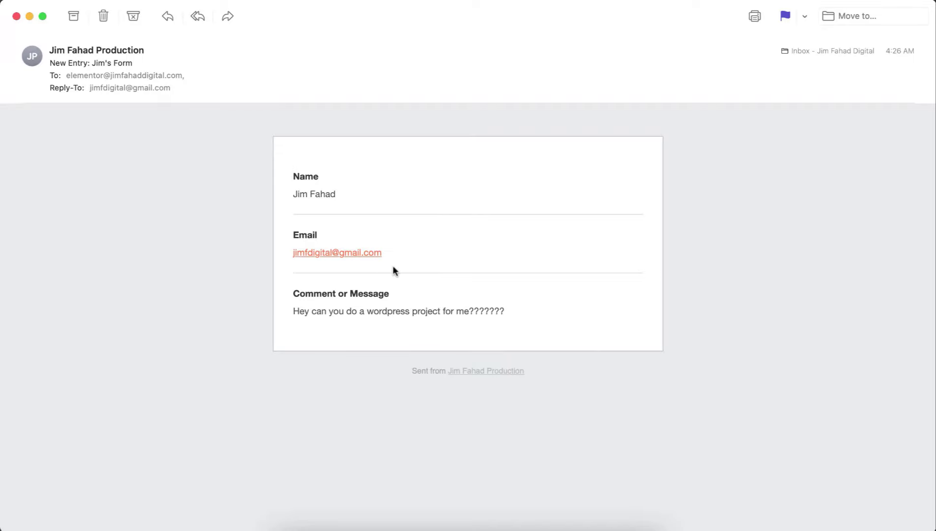
mouse_move(426, 105)
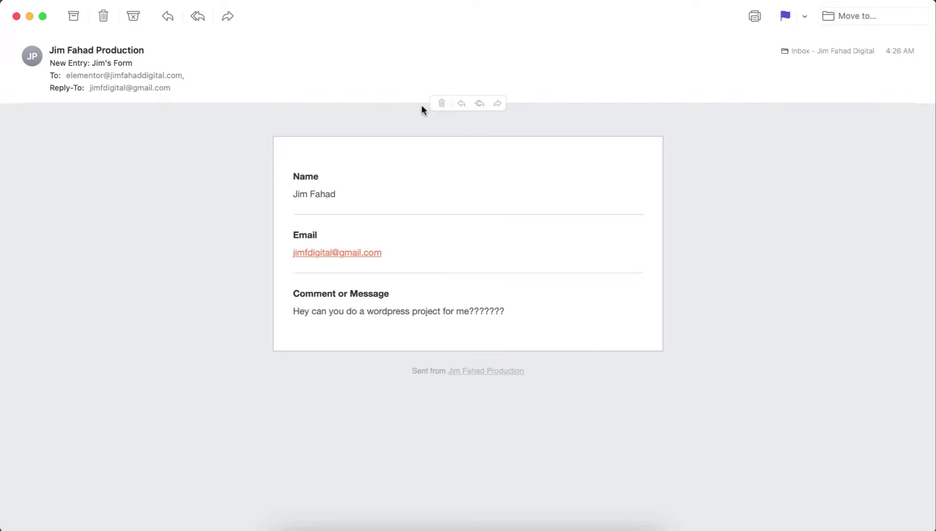
click(462, 104)
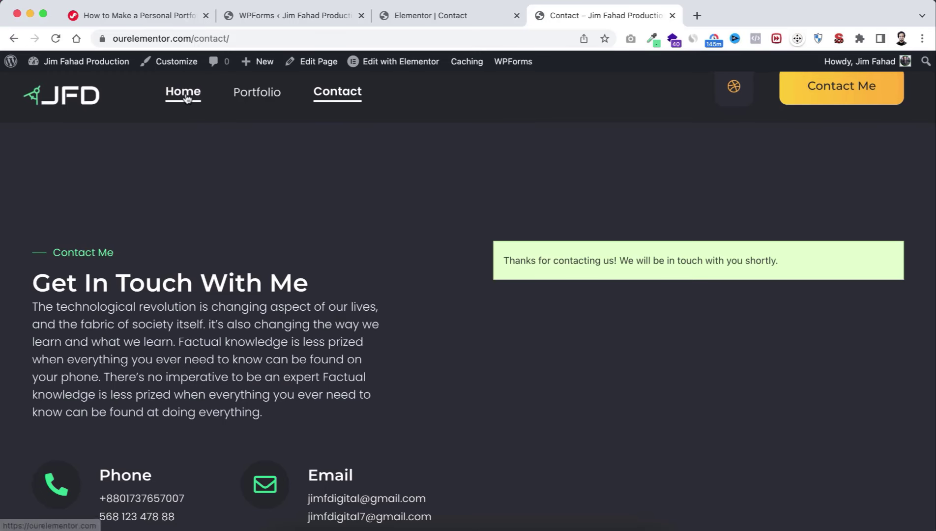
Go to the live site's Home page from the navigation bar's Home link.
click(187, 98)
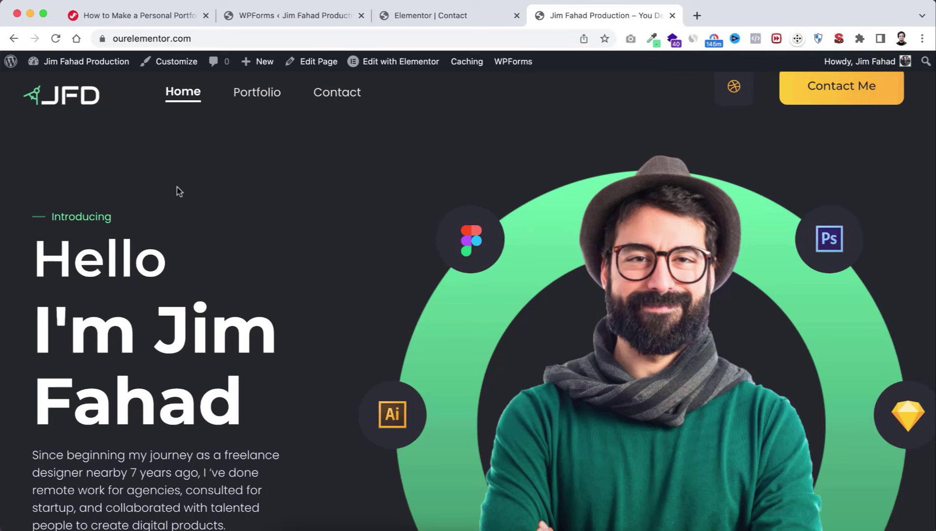
Open the Customizer's Site Identity panel and the site-icon image picker.
click(173, 63)
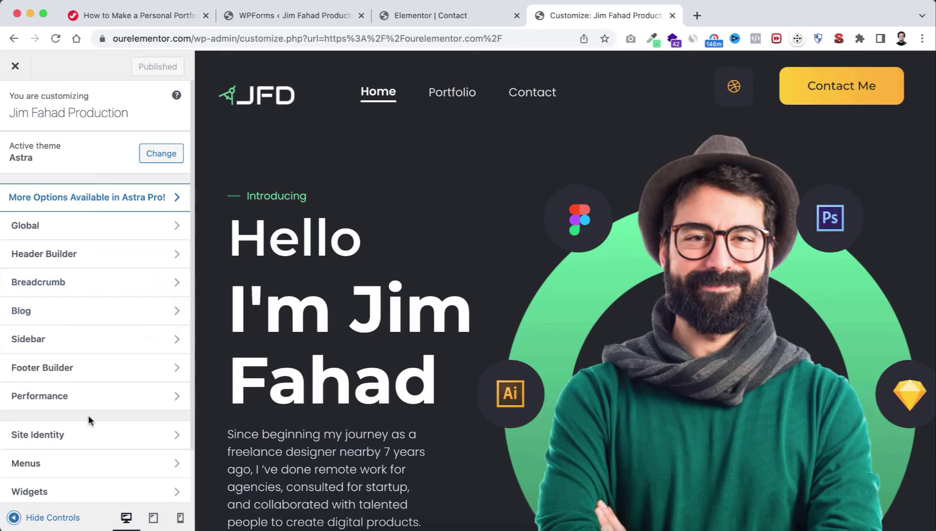
scroll(88, 414, down, 2)
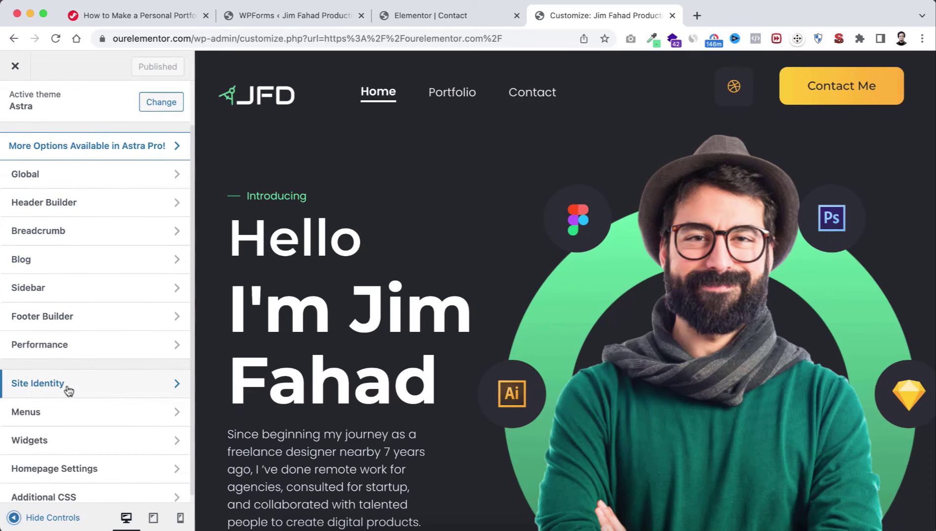
click(67, 389)
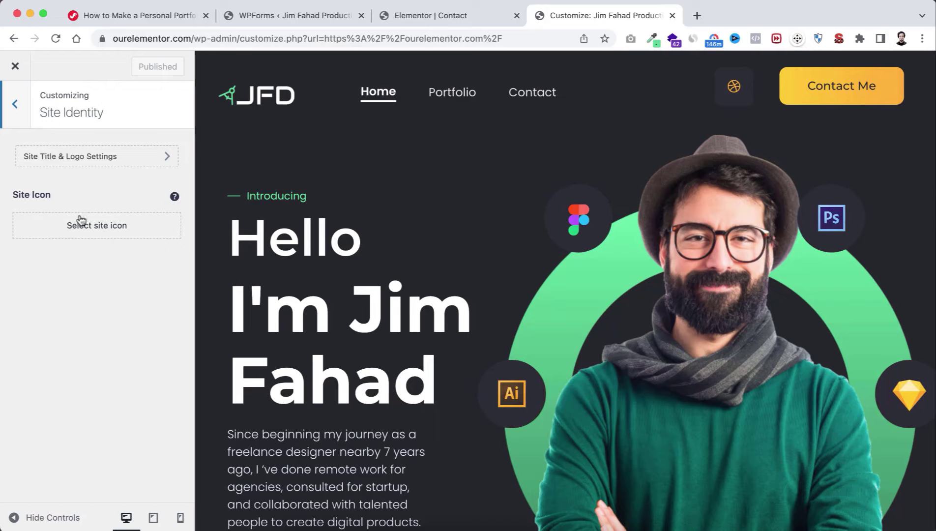
click(102, 228)
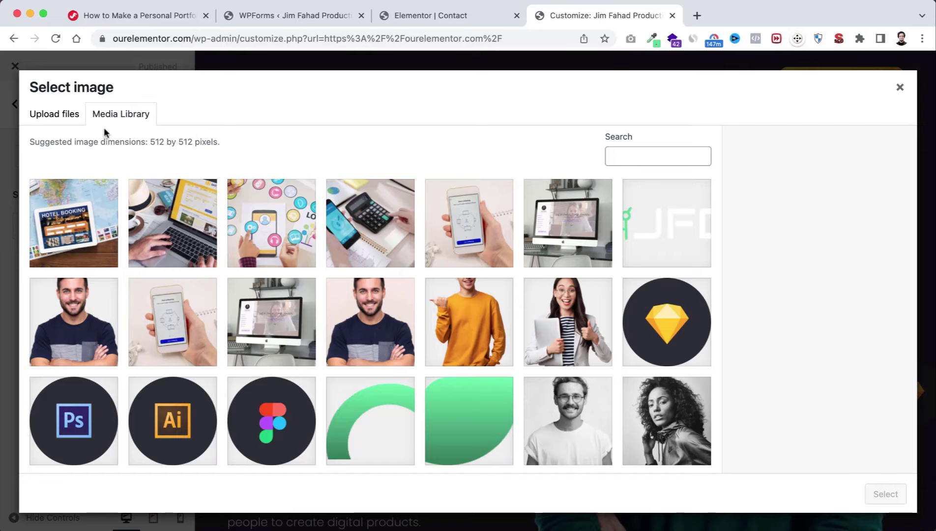
Upload FAVICON.png from the IMAGES folder and set it as the site icon, skipping cropping.
click(67, 118)
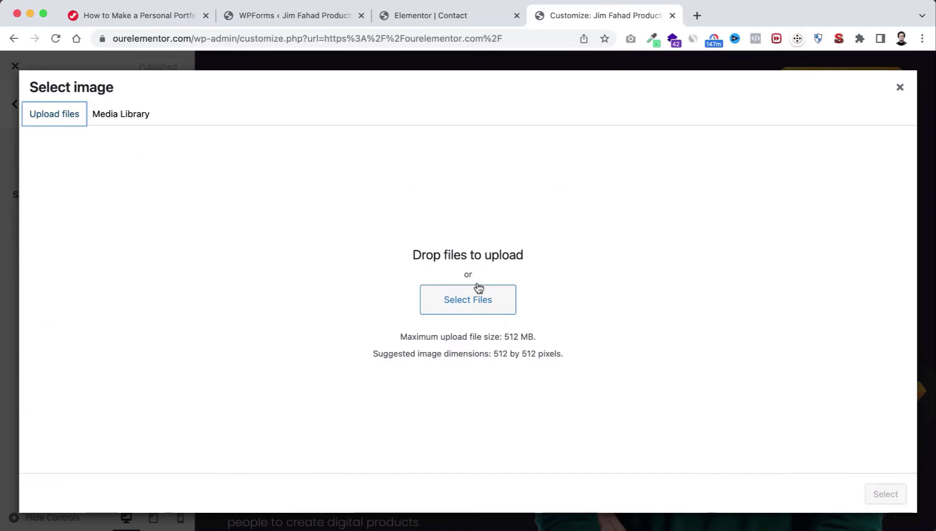
click(470, 296)
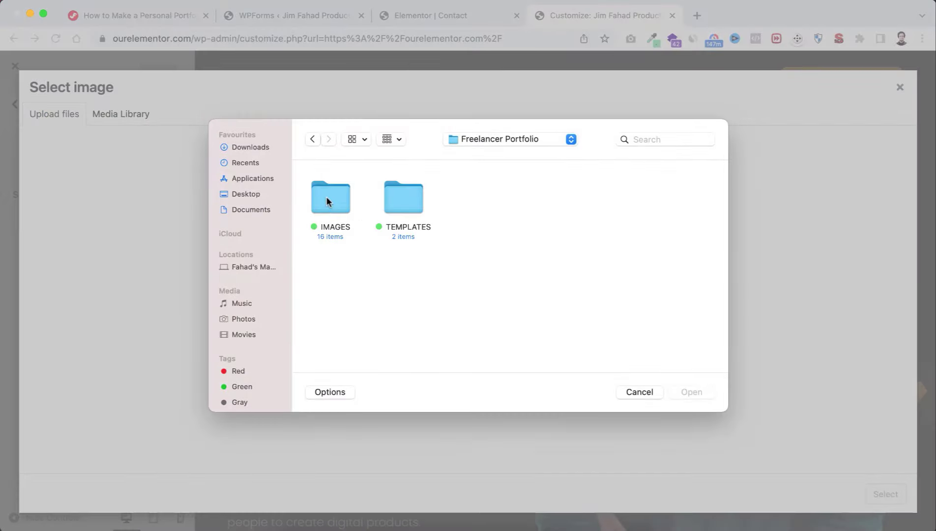
double_click(326, 196)
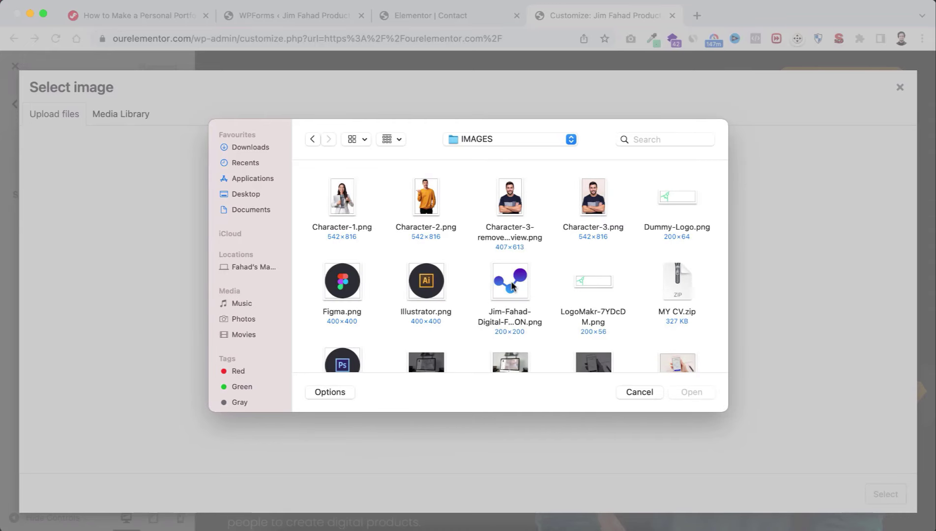
click(512, 286)
click(699, 392)
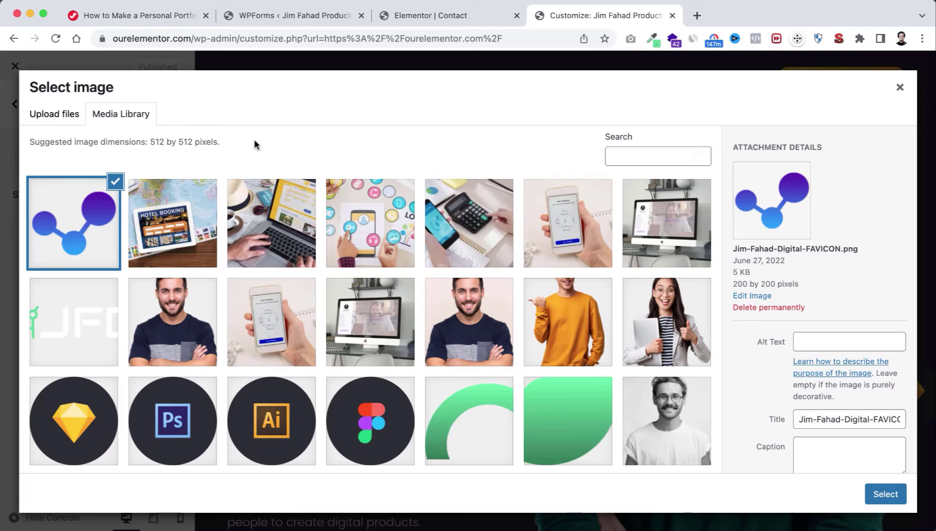
click(884, 494)
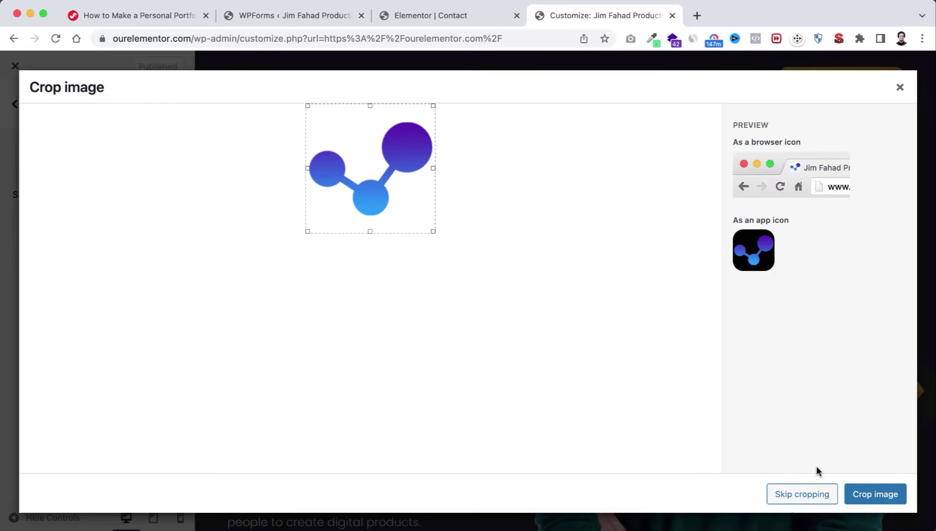
click(801, 495)
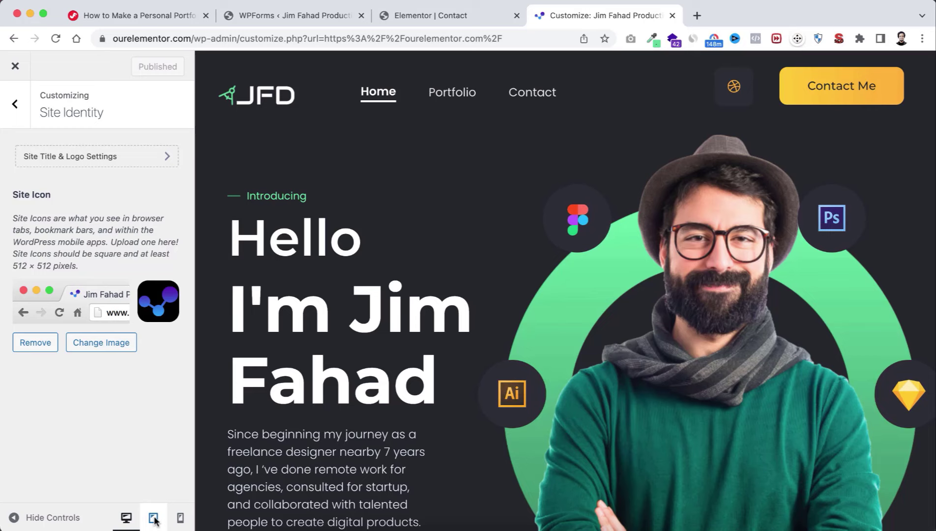
Switch the Customizer preview to tablet width and scroll through the whole home page.
click(152, 520)
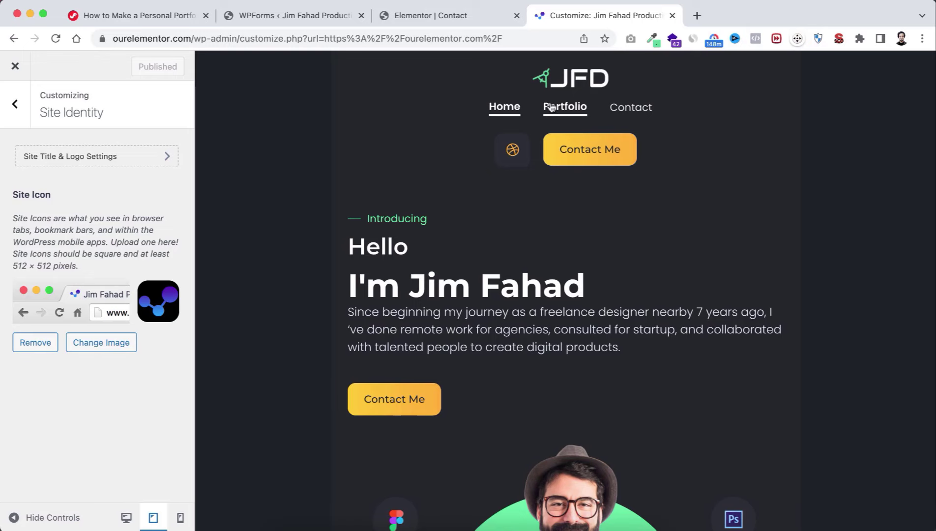
scroll(585, 346, down, 6)
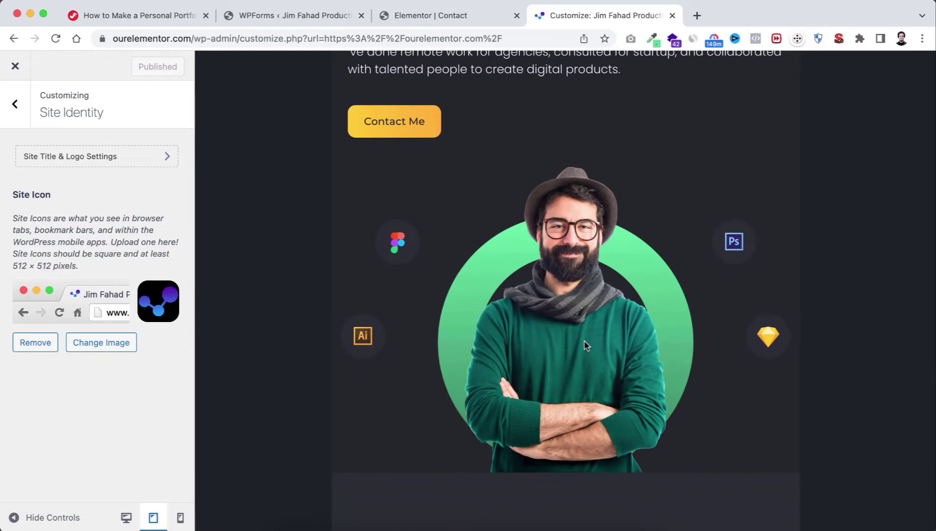
scroll(585, 346, down, 10)
scroll(587, 345, up, 1)
scroll(587, 345, down, 4)
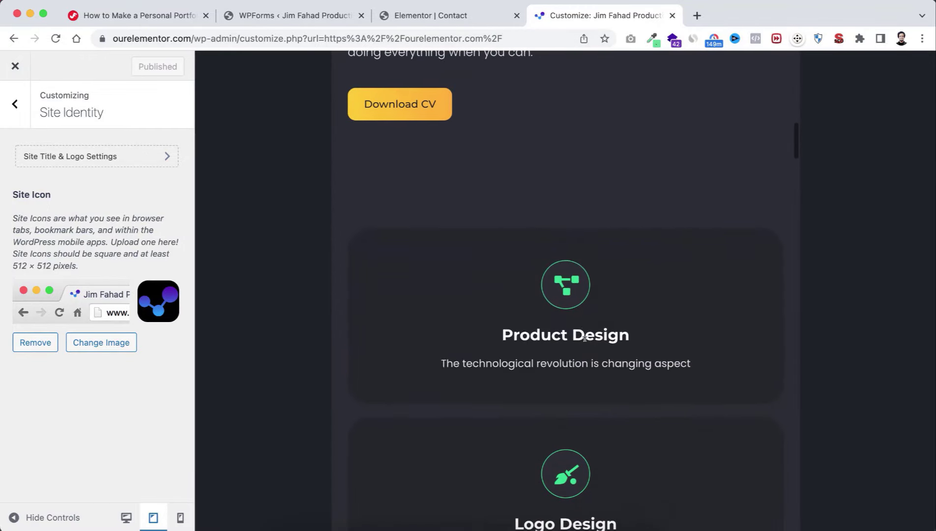
scroll(586, 345, down, 5)
scroll(590, 353, down, 14)
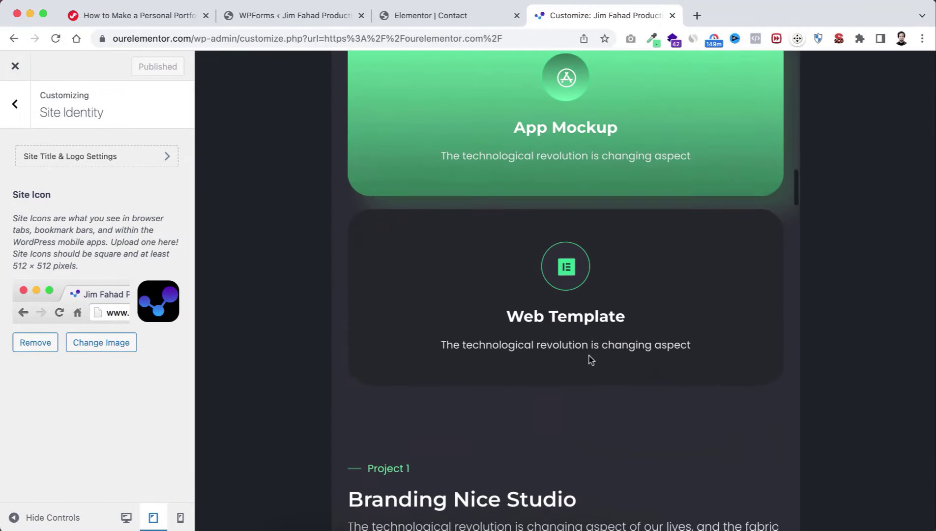
scroll(591, 360, down, 20)
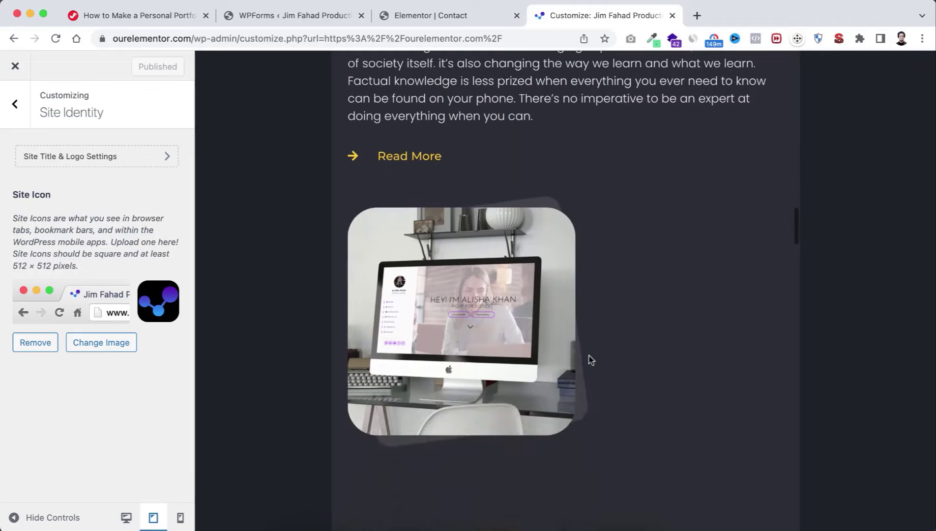
scroll(591, 360, down, 20)
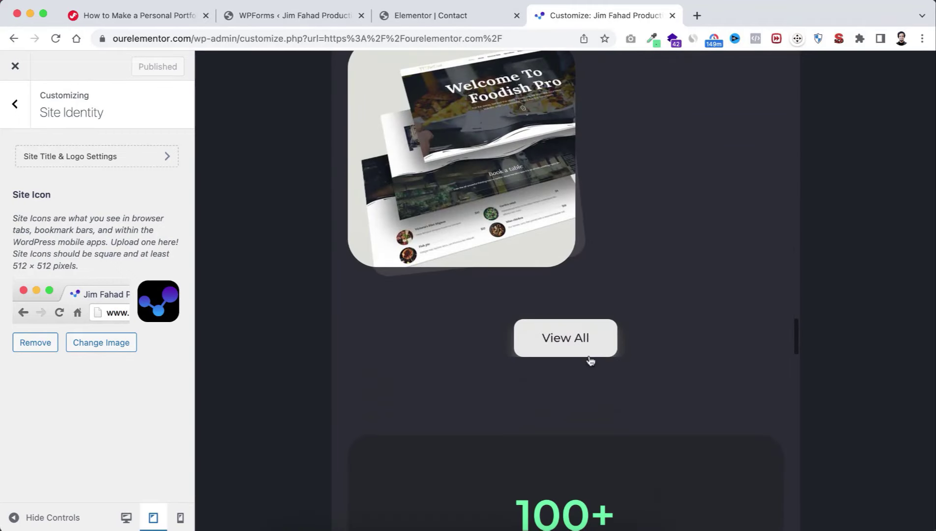
scroll(590, 353, down, 20)
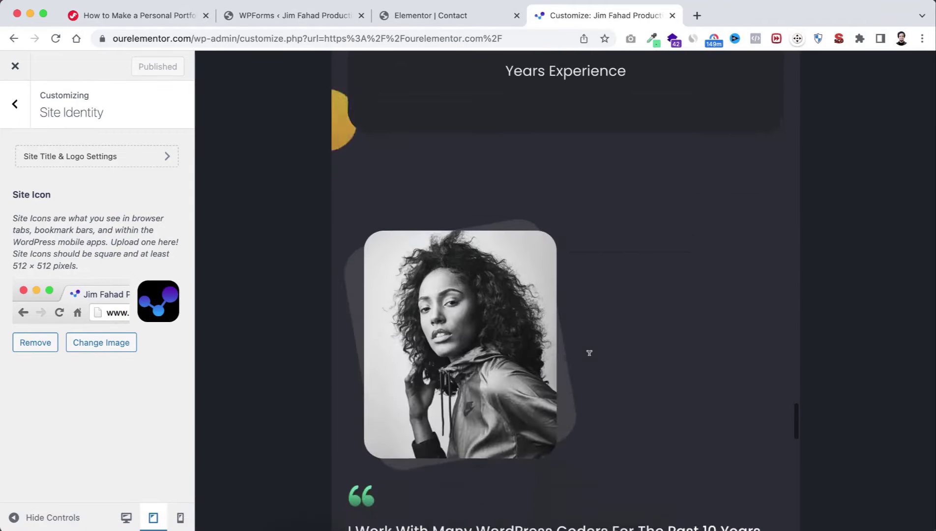
scroll(591, 360, down, 10)
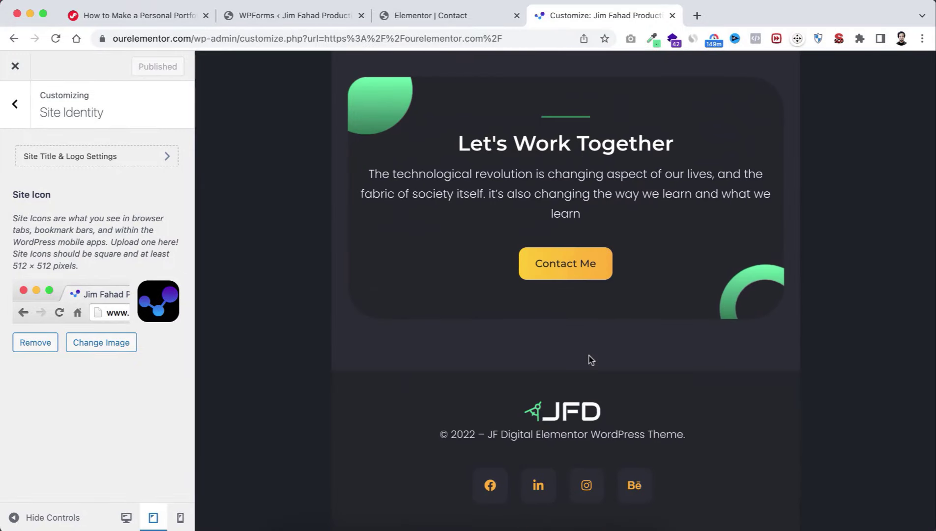
scroll(591, 231, up, 20)
scroll(590, 231, up, 20)
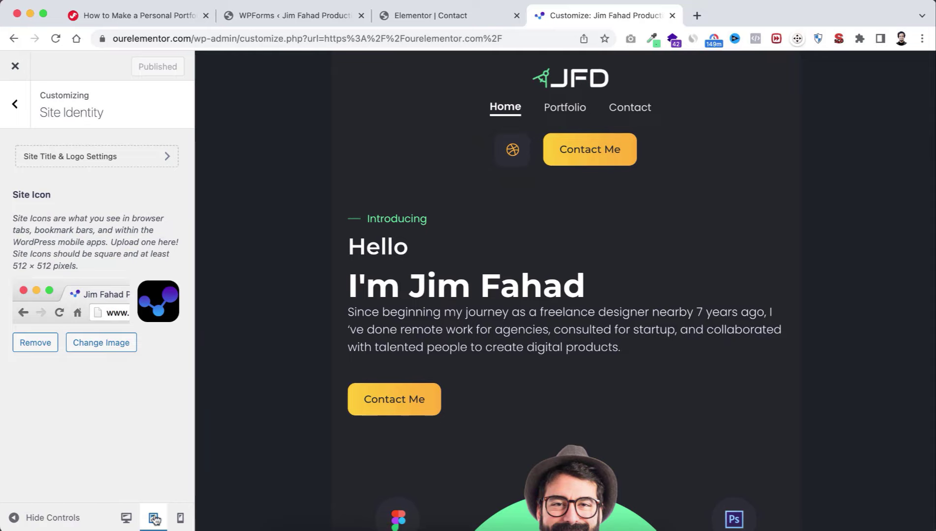
Switch the preview to mobile width and scroll the home page down to the © 2022 footer.
click(181, 518)
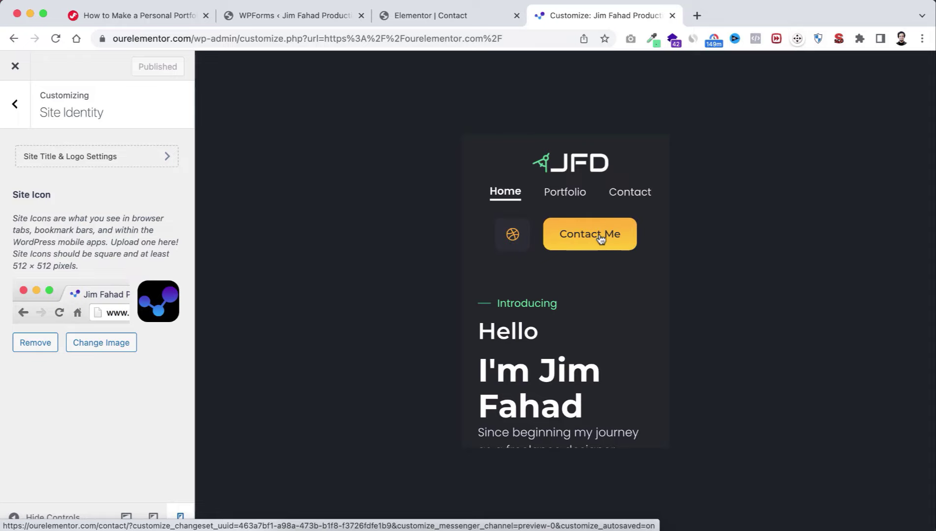
scroll(579, 344, down, 10)
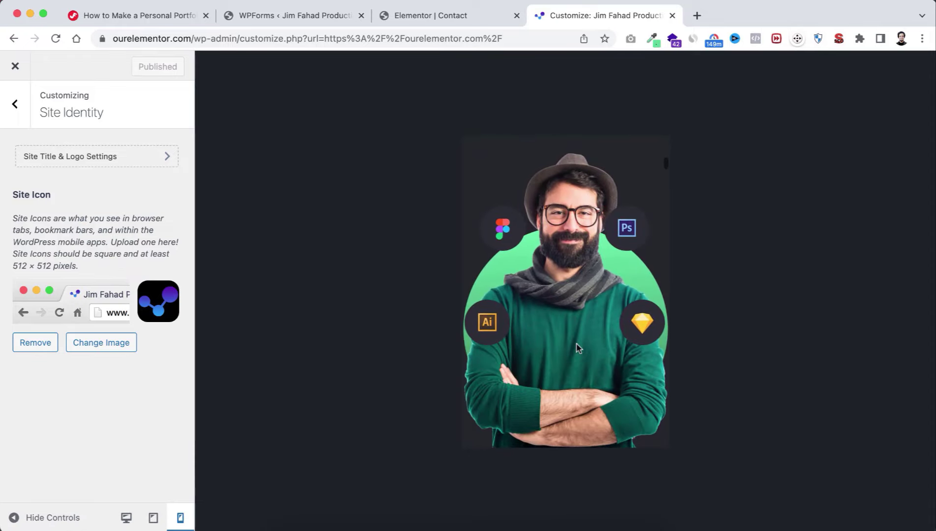
scroll(577, 344, down, 7)
scroll(577, 340, down, 8)
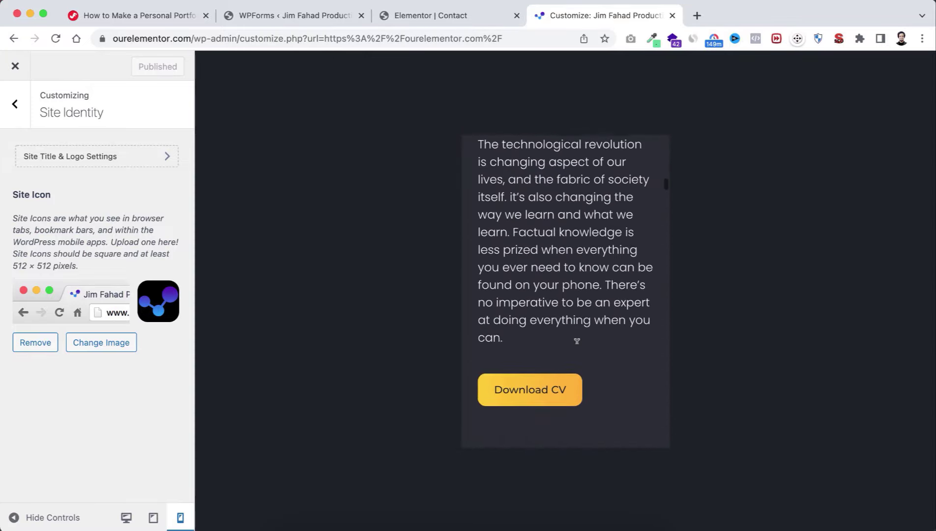
scroll(576, 344, down, 5)
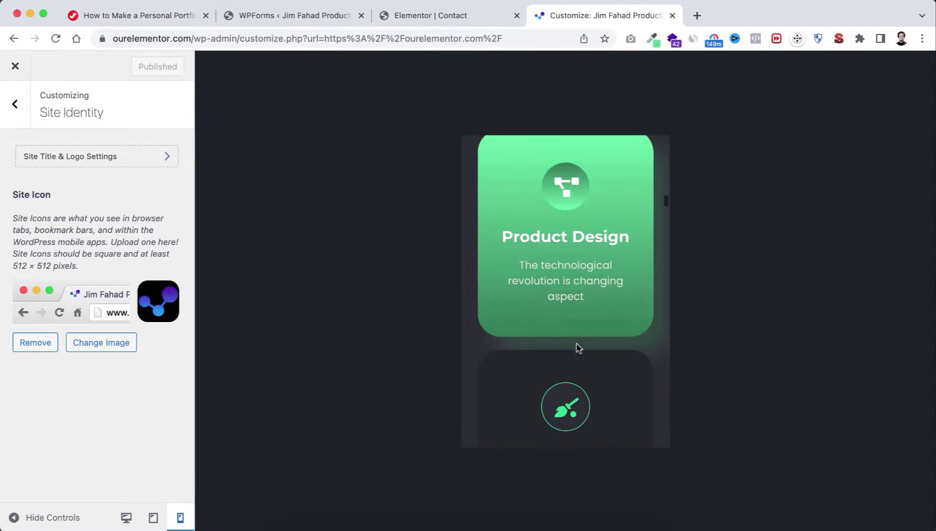
scroll(578, 348, down, 7)
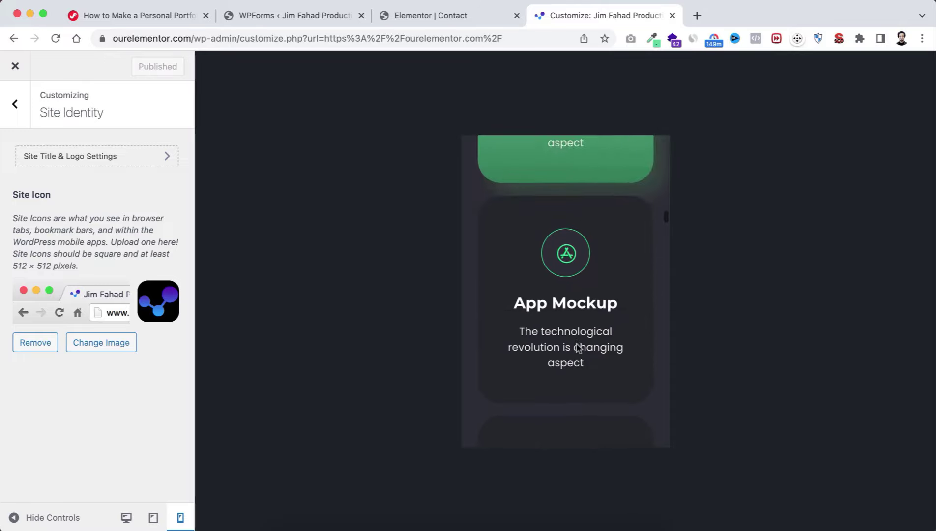
scroll(577, 341, down, 8)
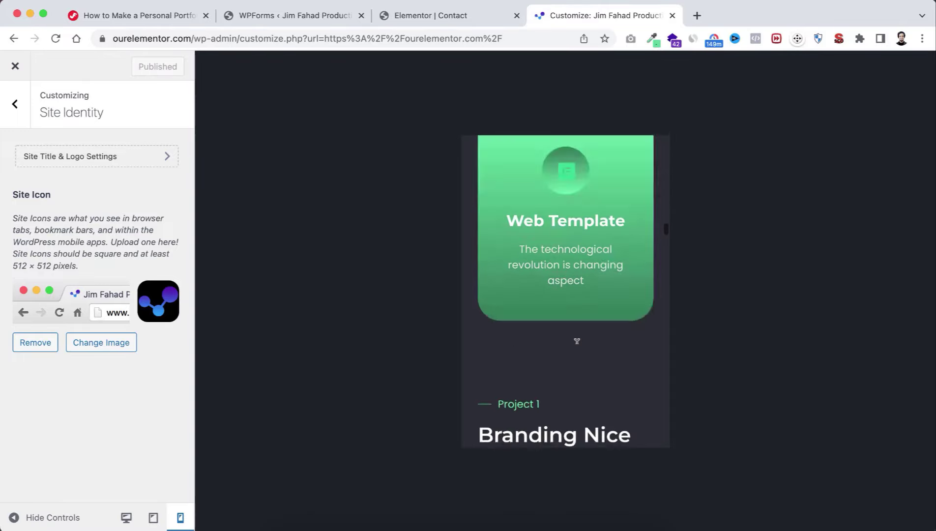
scroll(577, 345, down, 8)
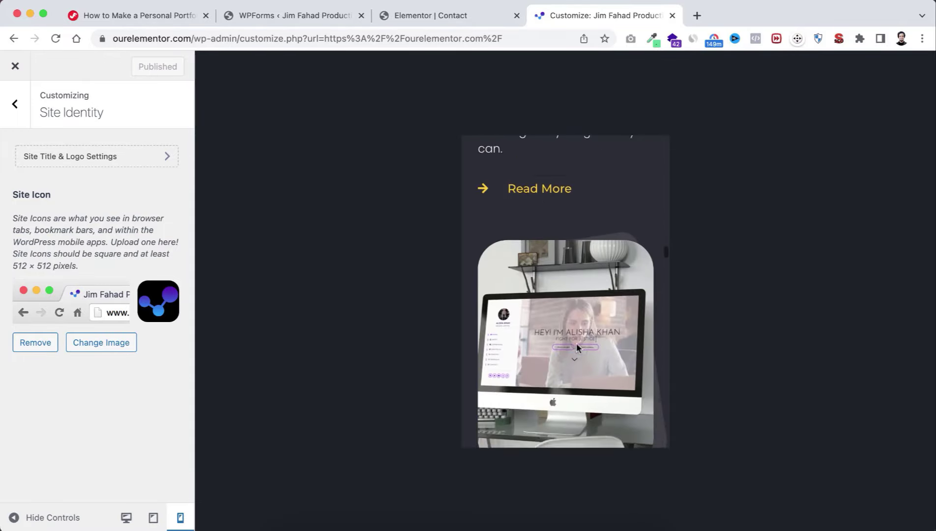
scroll(577, 340, down, 8)
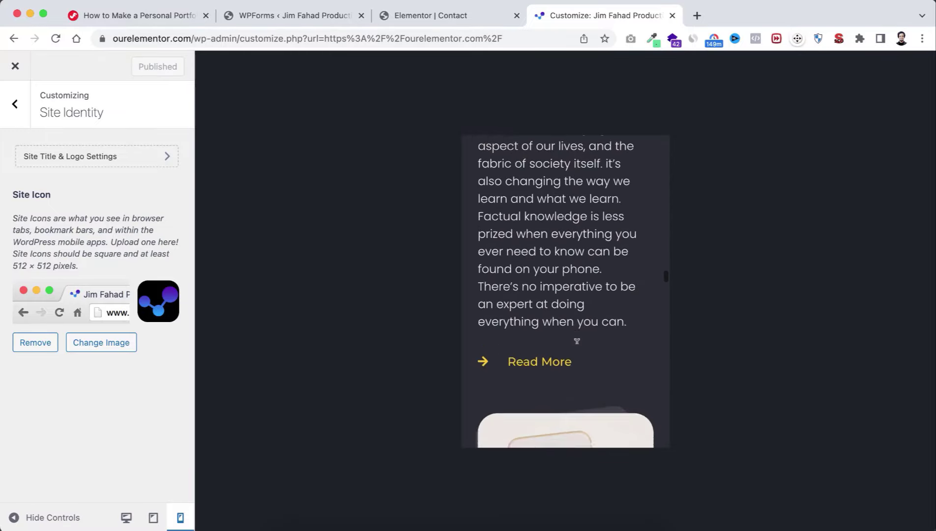
scroll(579, 348, down, 8)
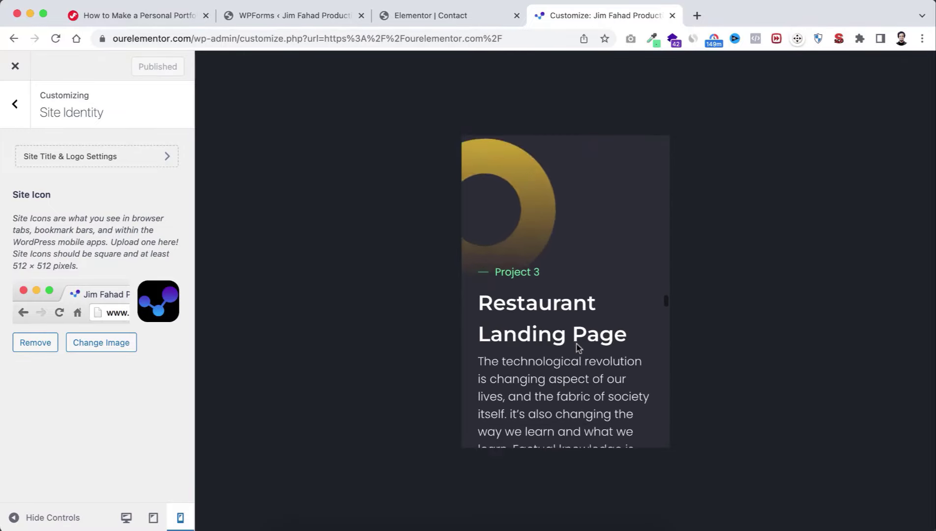
scroll(578, 348, down, 8)
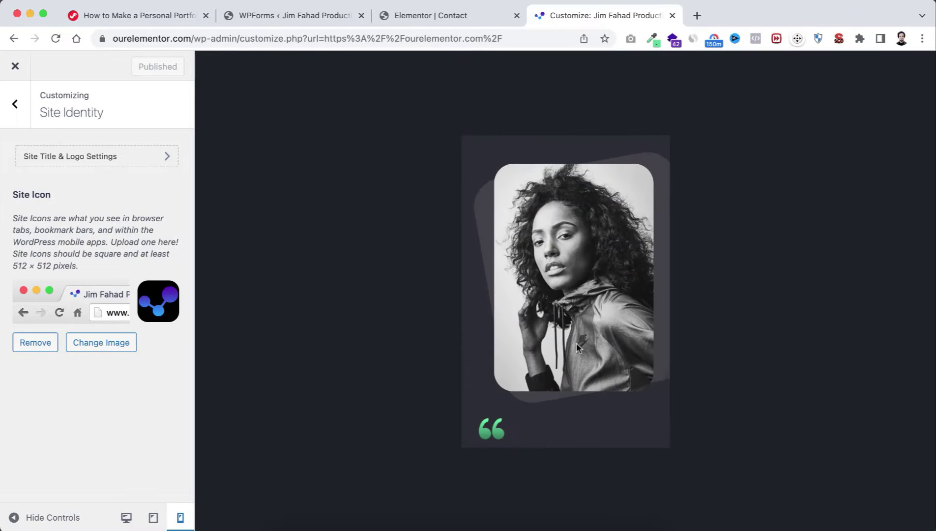
scroll(577, 343, down, 8)
scroll(576, 340, down, 8)
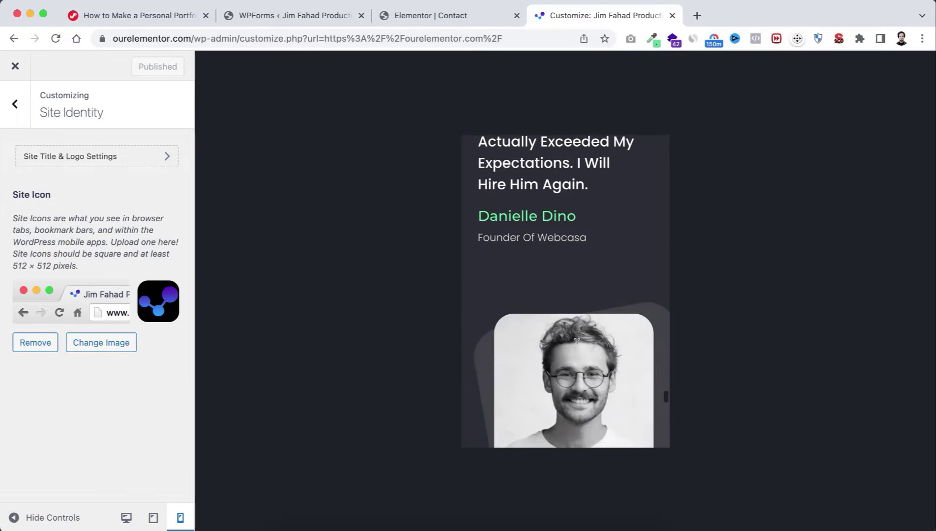
scroll(578, 348, down, 5)
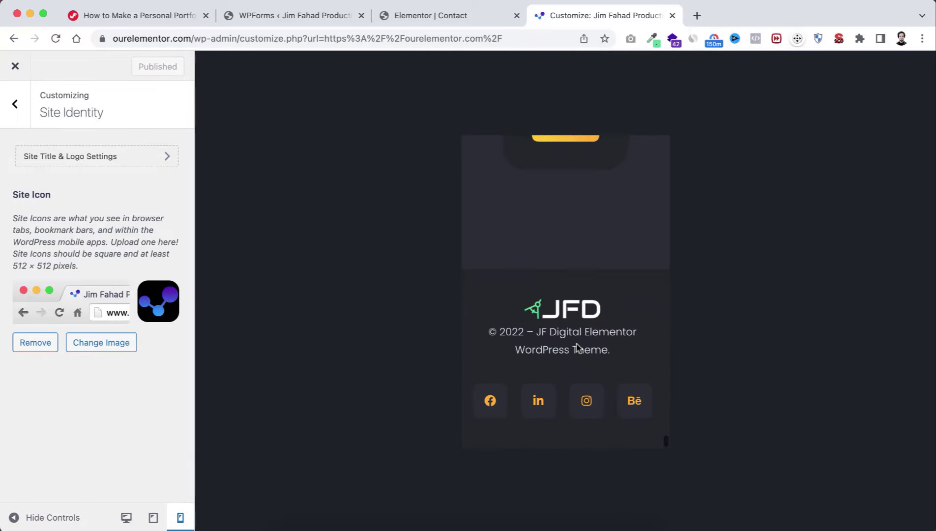
scroll(591, 210, up, 2)
click(590, 211)
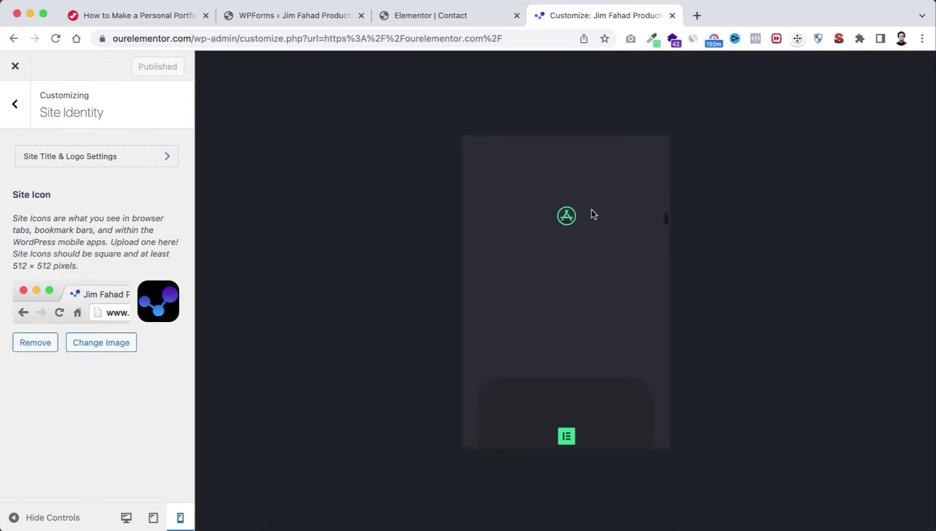
Restore desktop preview, close the Customizer to the live home page, and open Chrome's menu.
click(126, 517)
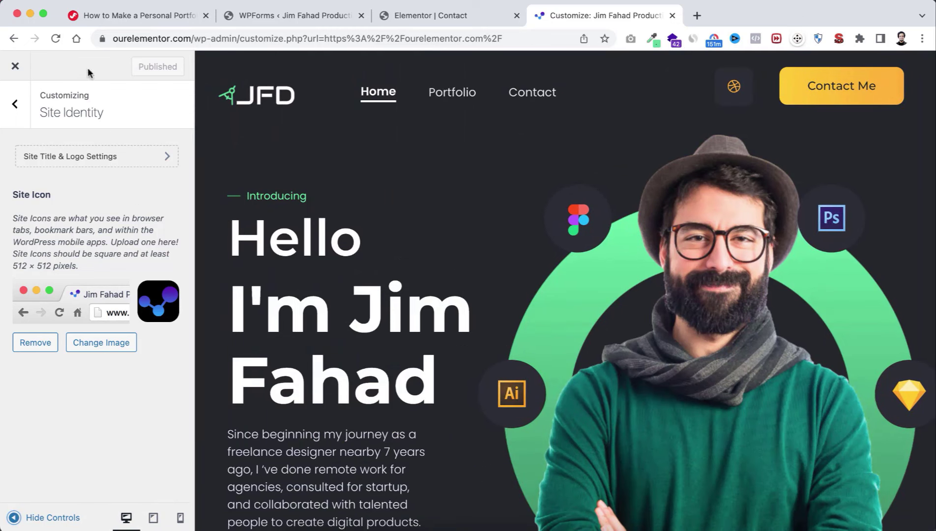
click(16, 68)
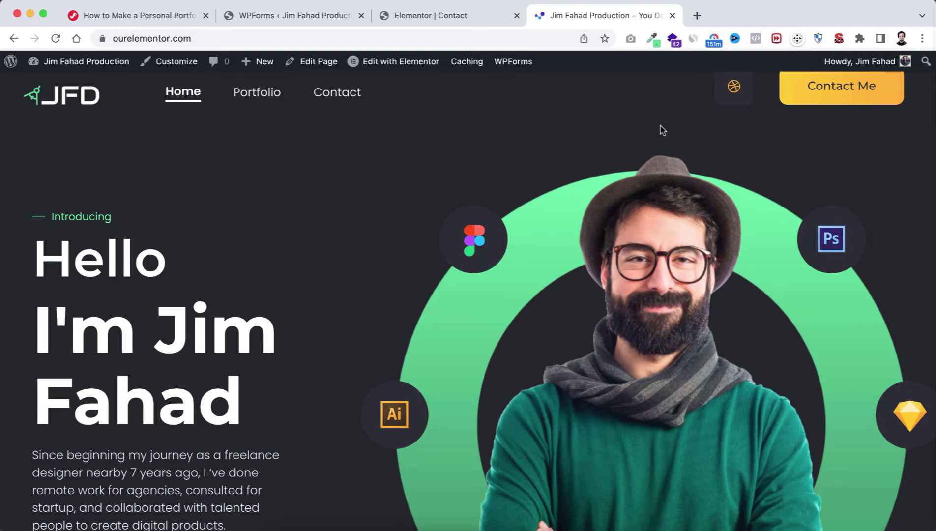
click(273, 37)
key(super+c)
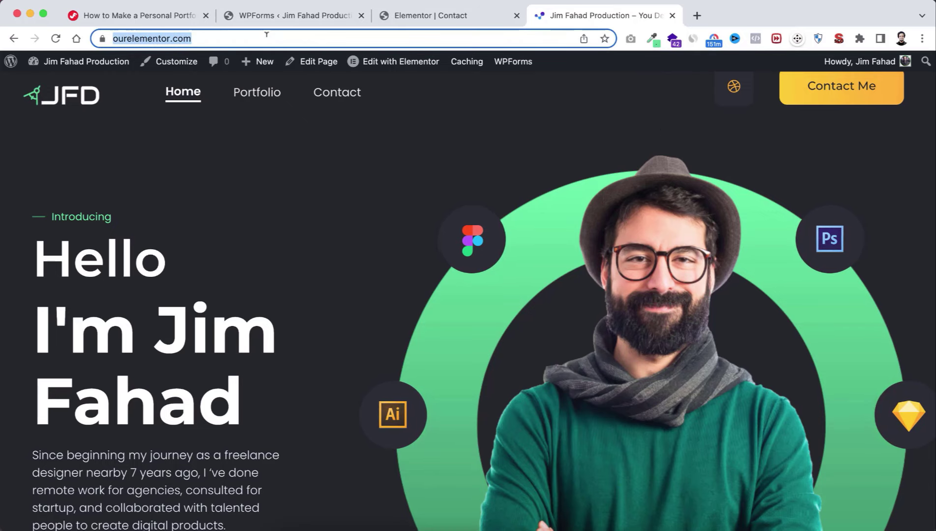
click(923, 39)
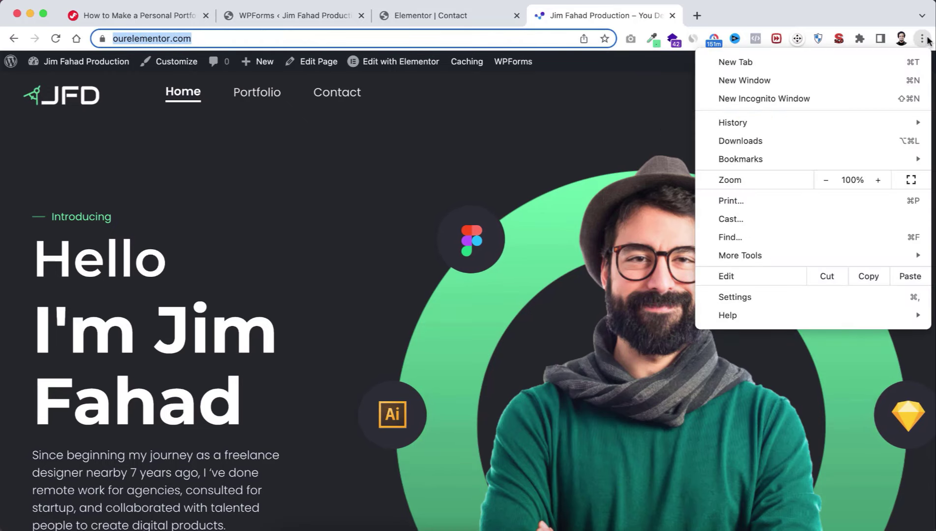
Open a new Incognito window and load the live ourelementor.com home page.
click(778, 99)
key(super+v)
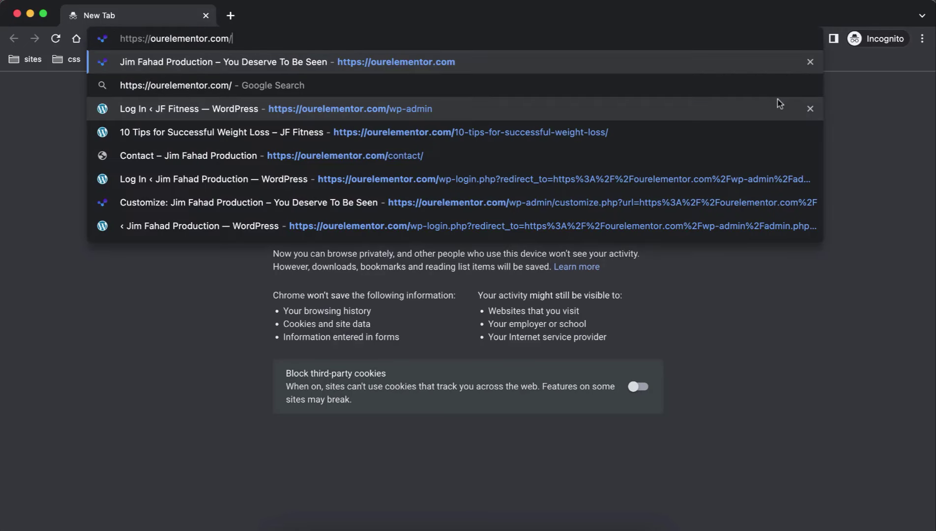
key(Return)
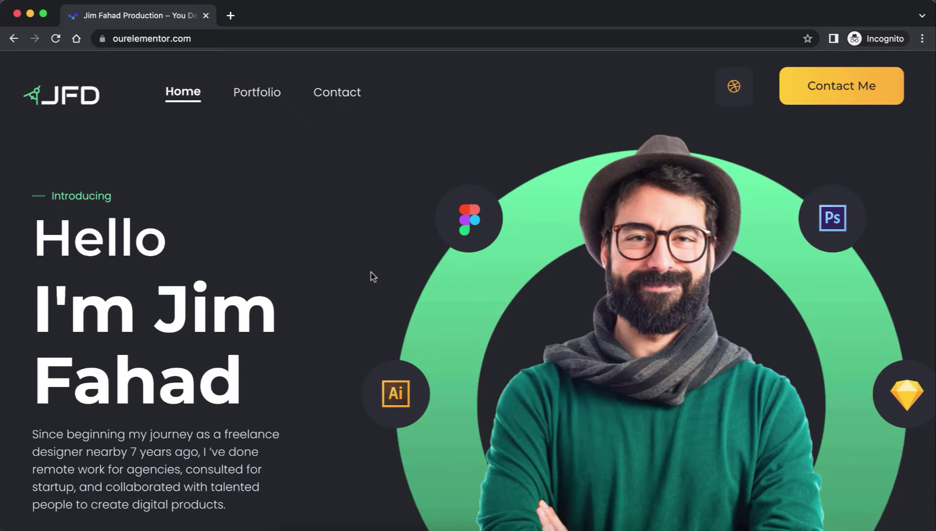
scroll(358, 391, down, 10)
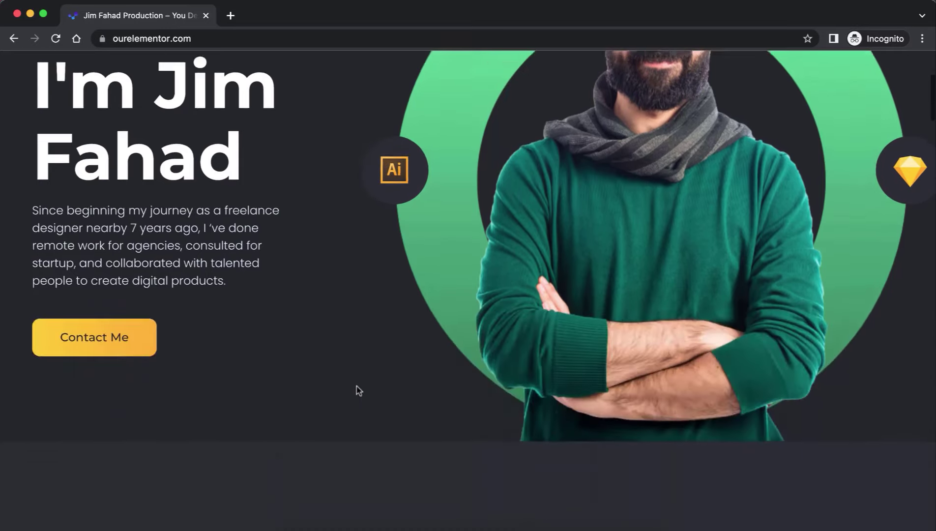
scroll(357, 384, down, 4)
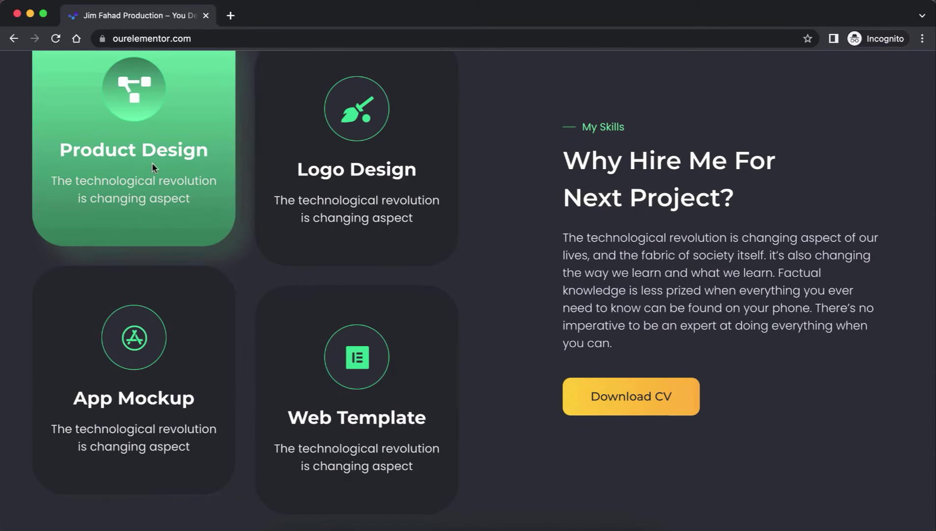
scroll(491, 457, down, 2)
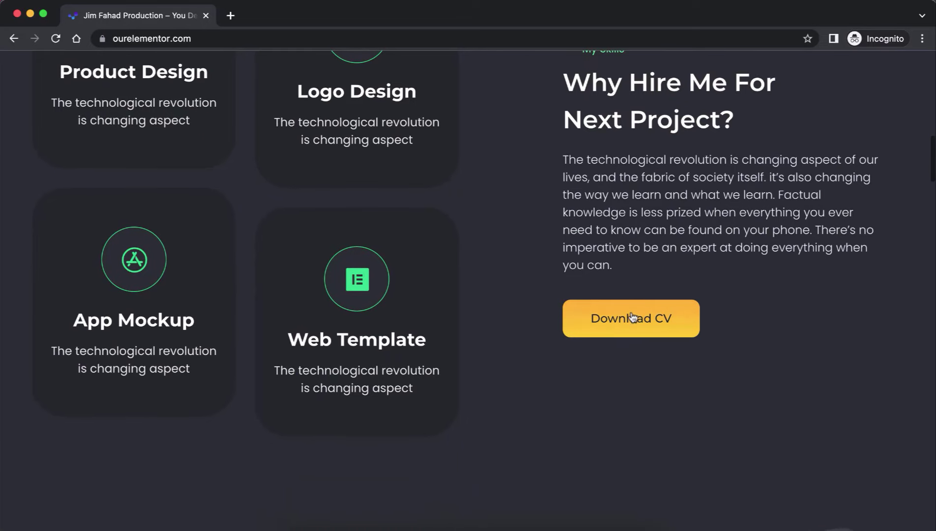
scroll(580, 400, down, 8)
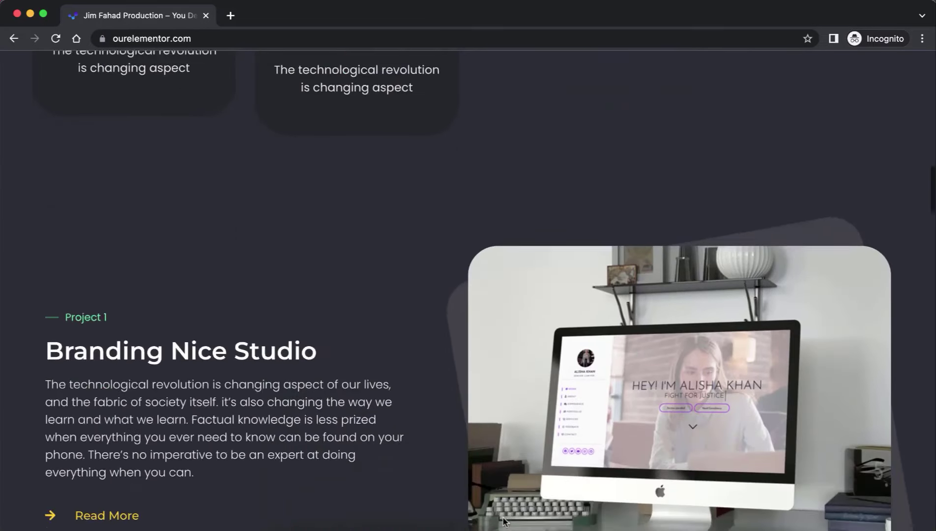
scroll(505, 521, down, 10)
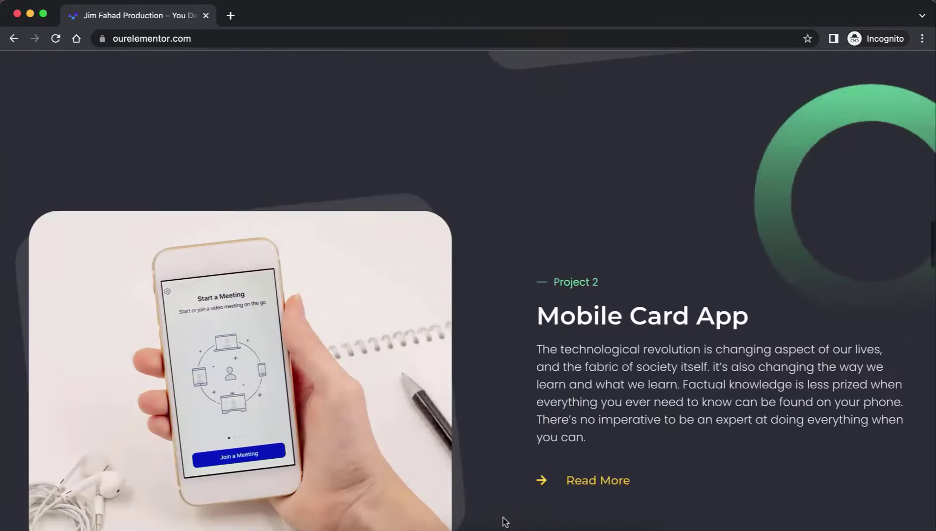
scroll(505, 521, down, 11)
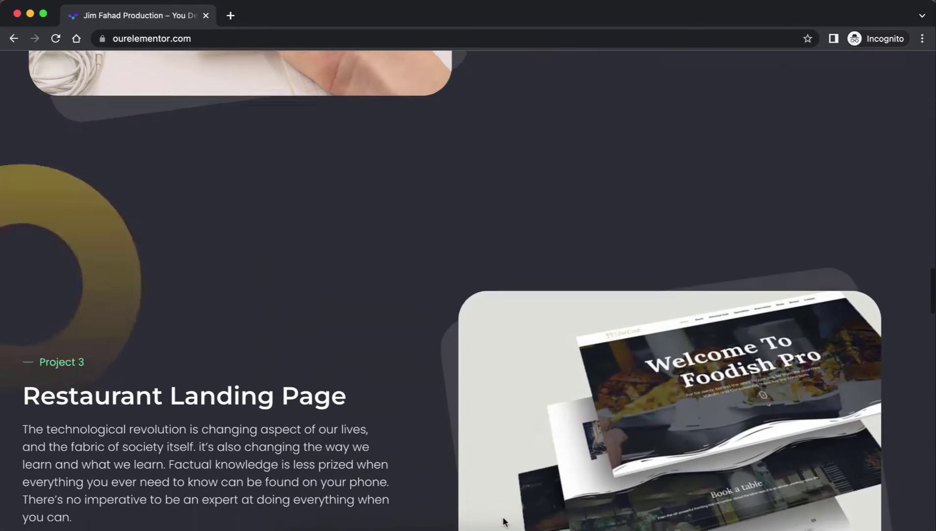
scroll(503, 520, down, 4)
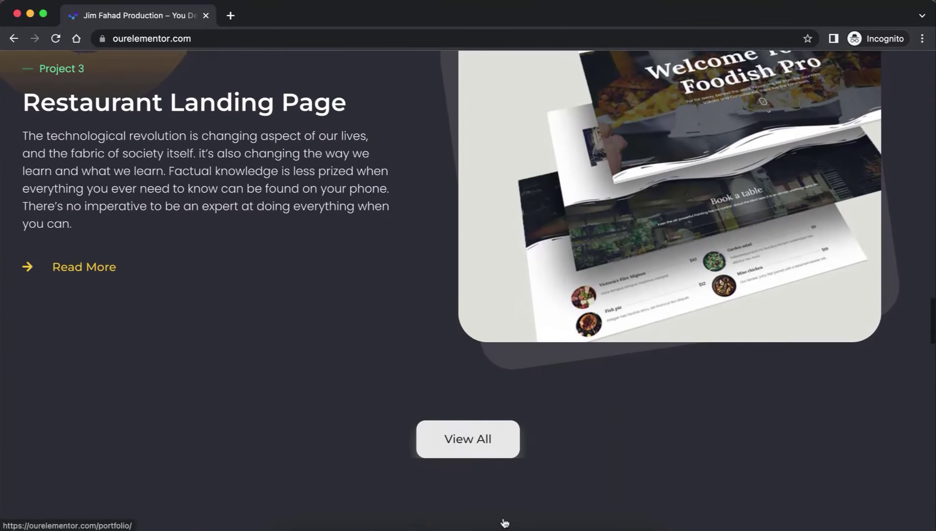
scroll(470, 494, down, 6)
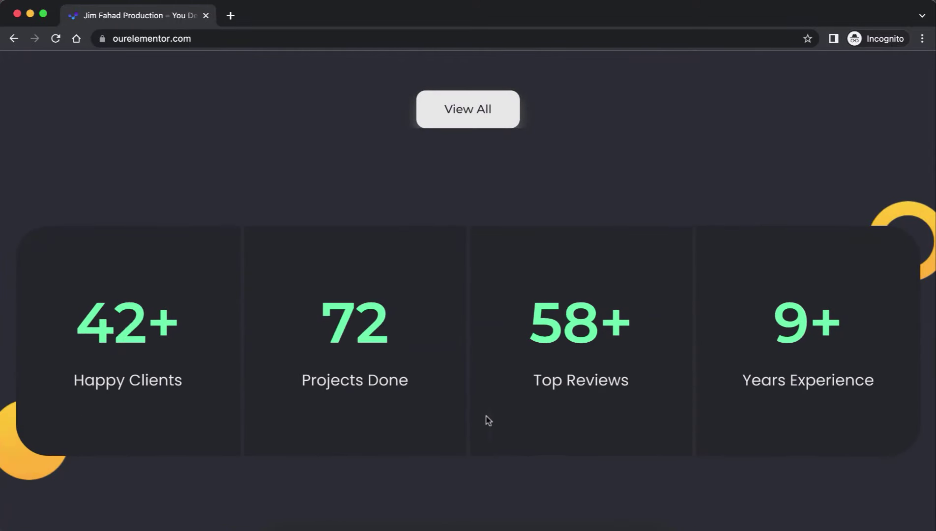
scroll(503, 474, down, 6)
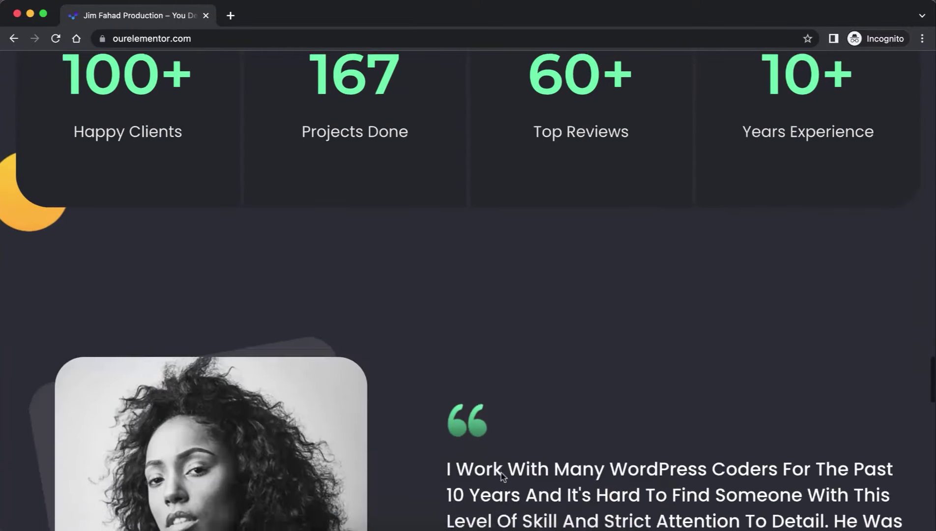
scroll(503, 475, down, 3)
scroll(502, 475, down, 7)
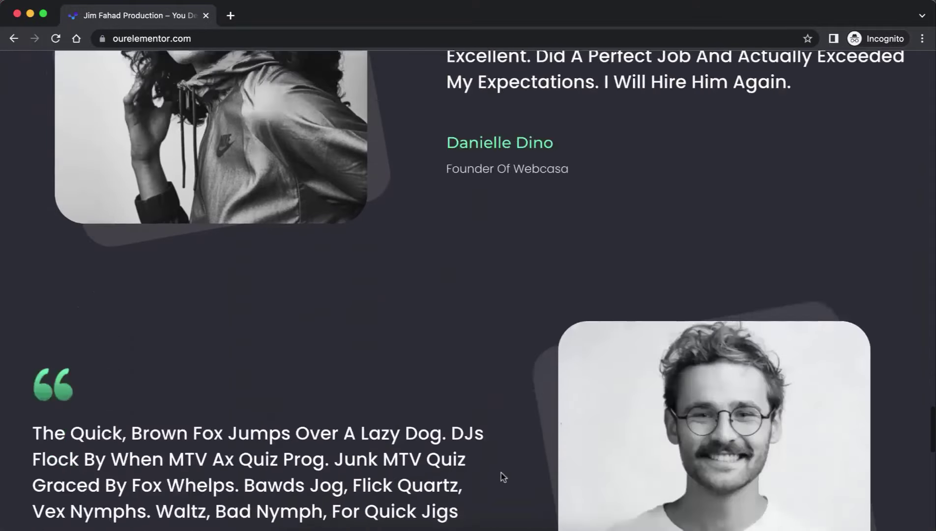
scroll(502, 475, down, 11)
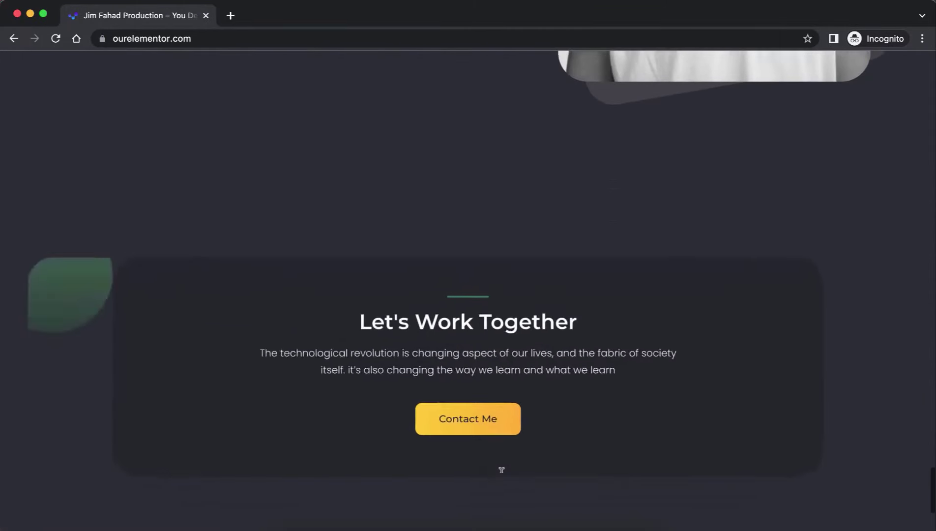
scroll(508, 434, down, 3)
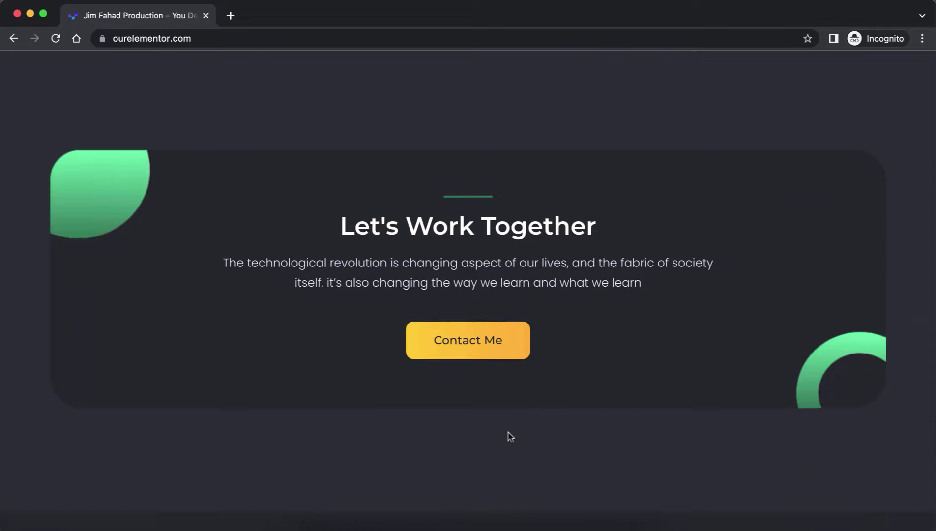
scroll(518, 238, up, 20)
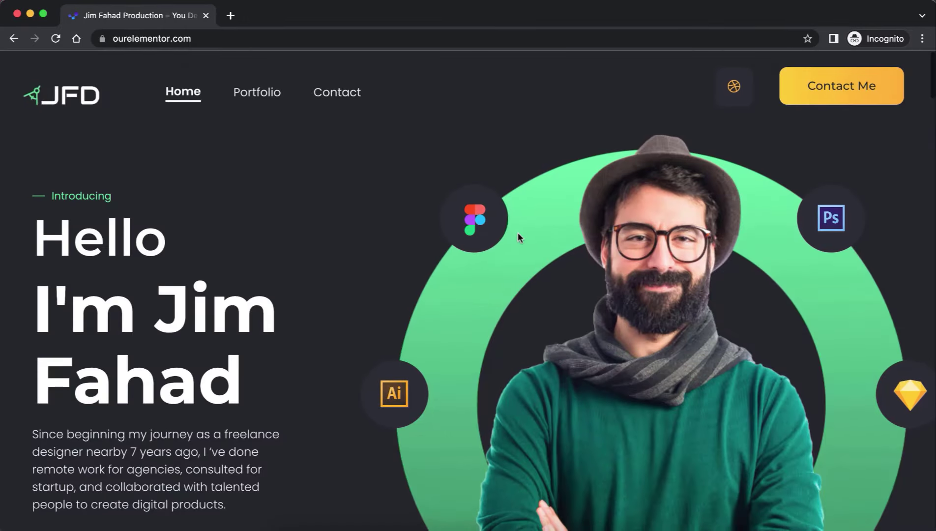
click(264, 101)
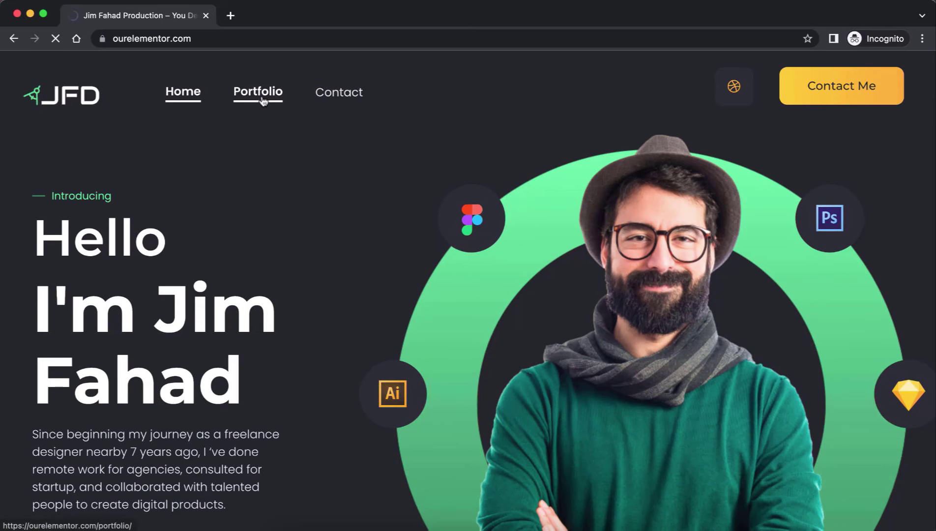
Scroll through the Portfolio page's four projects and back up to the top.
scroll(434, 402, down, 9)
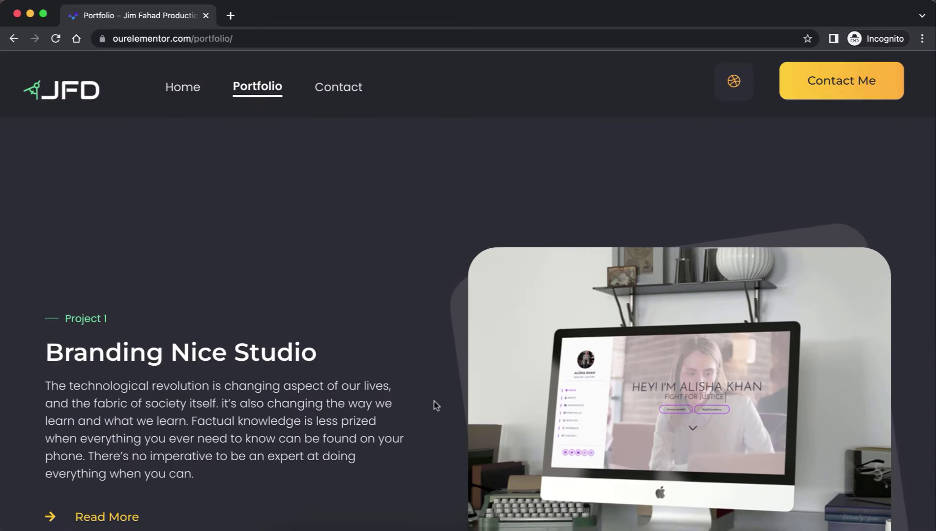
scroll(434, 404, down, 3)
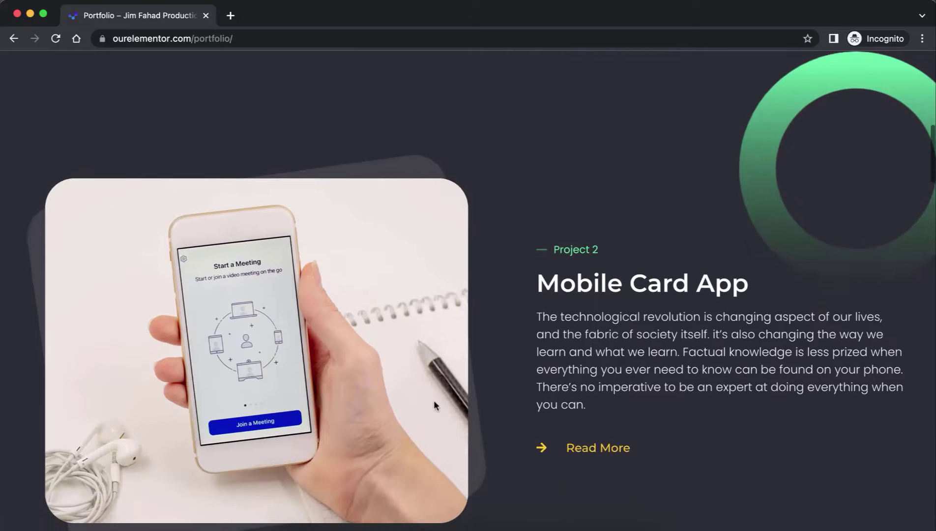
scroll(435, 404, down, 5)
scroll(435, 404, down, 12)
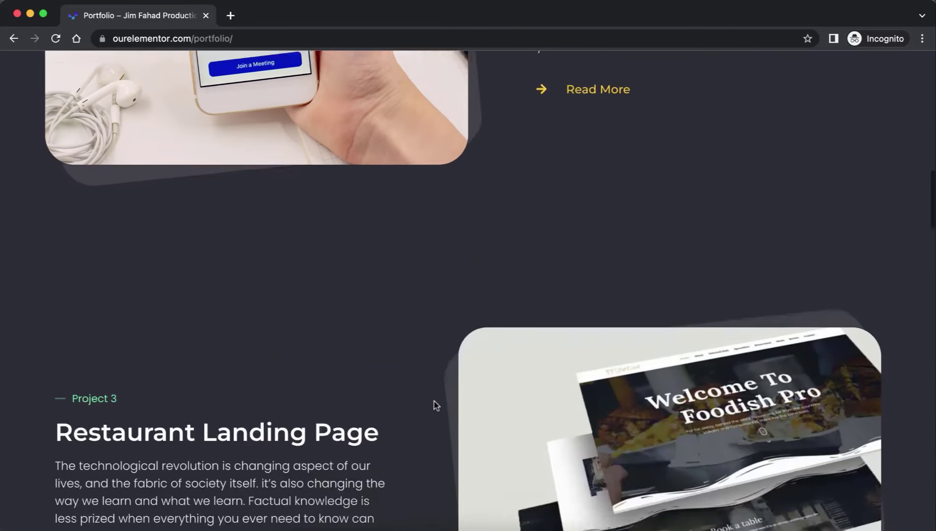
scroll(435, 402, down, 9)
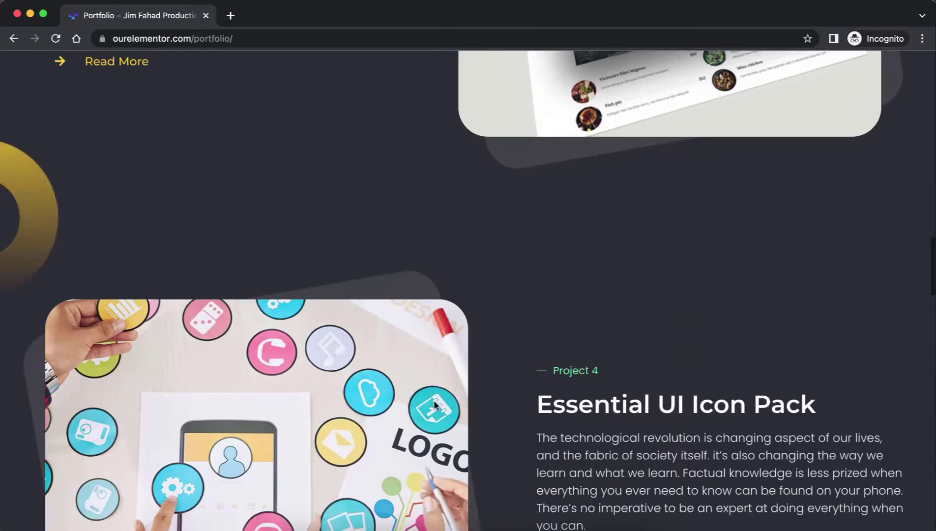
scroll(447, 294, up, 20)
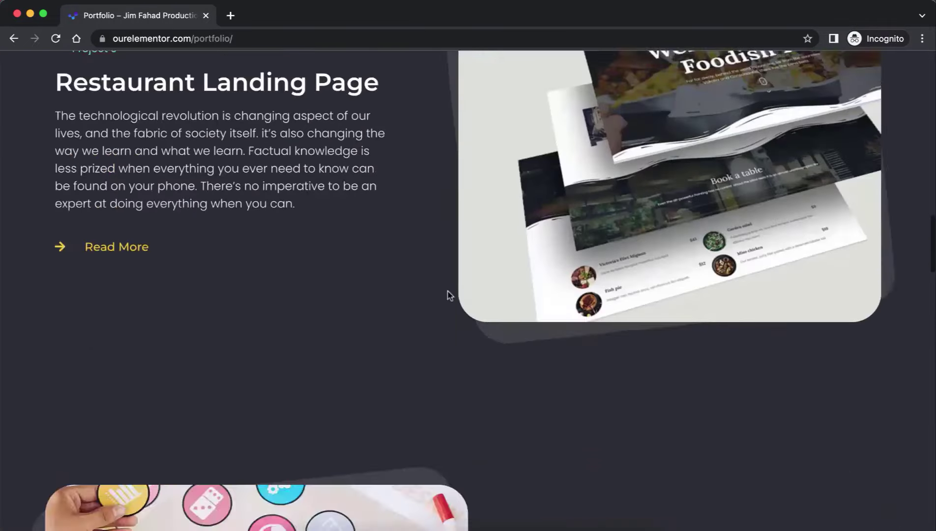
scroll(448, 294, up, 2)
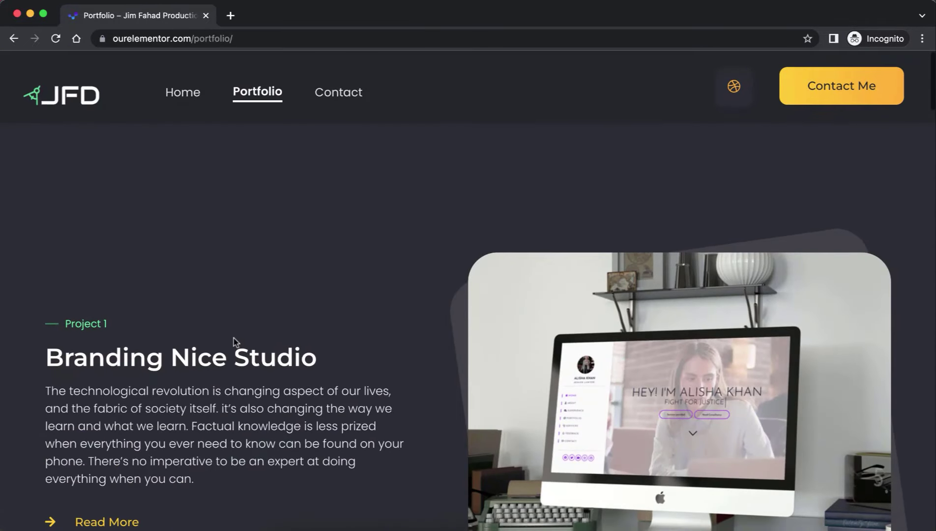
scroll(109, 526, down, 2)
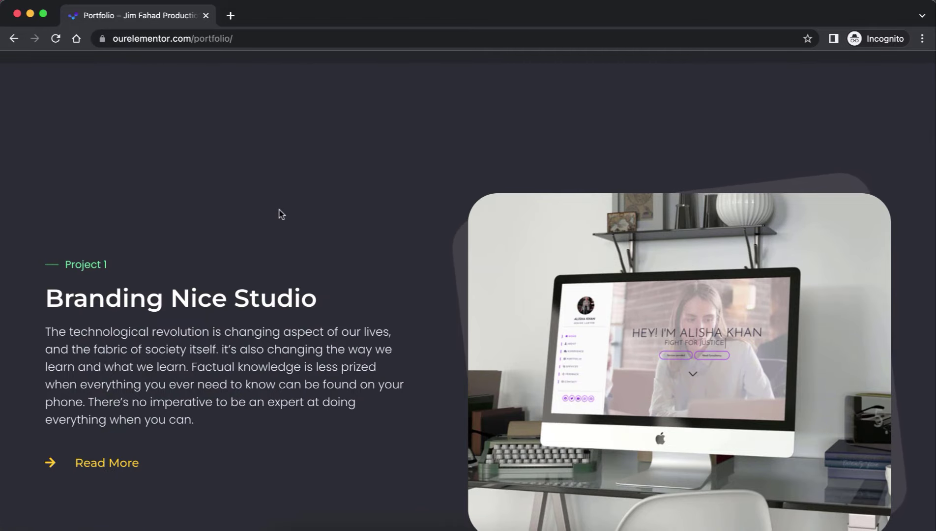
scroll(279, 210, up, 2)
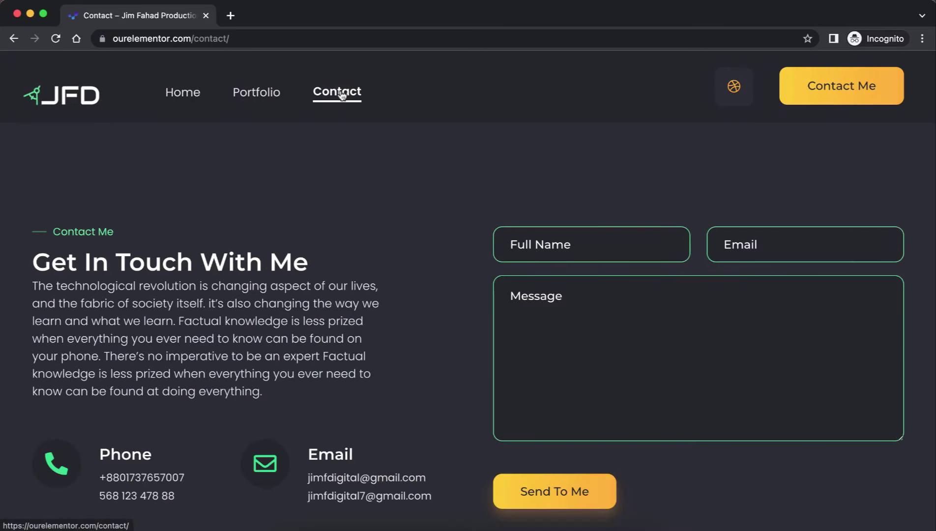
Look over the Contact page's message form, then return to the Home page.
scroll(247, 335, down, 3)
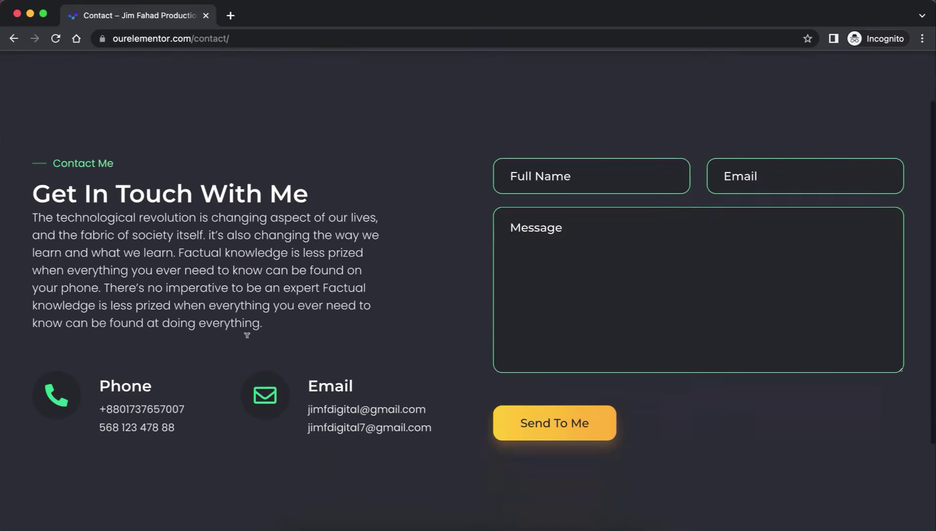
scroll(370, 394, down, 2)
scroll(521, 211, up, 4)
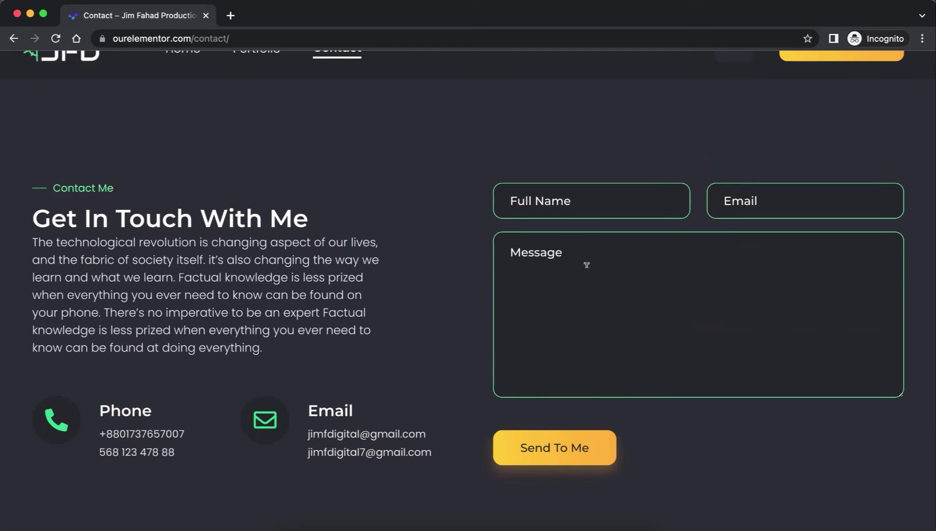
scroll(587, 265, up, 1)
click(182, 92)
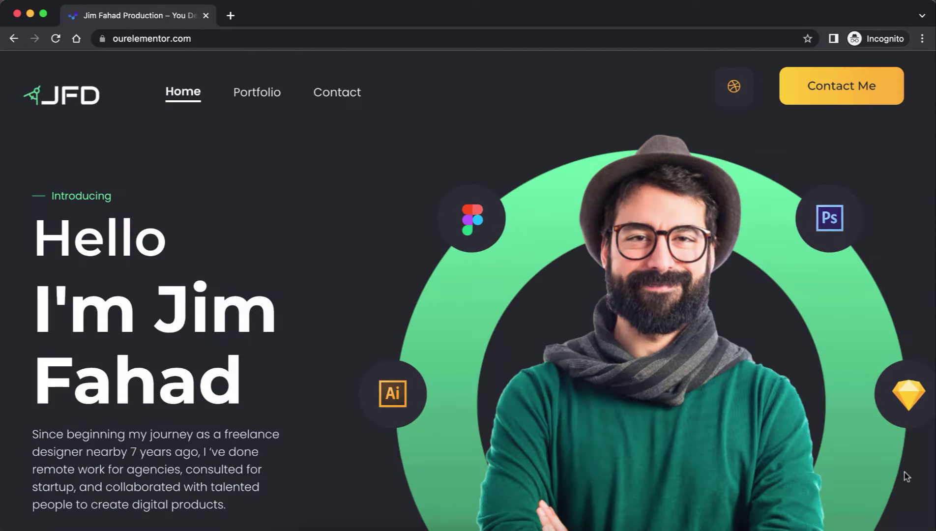